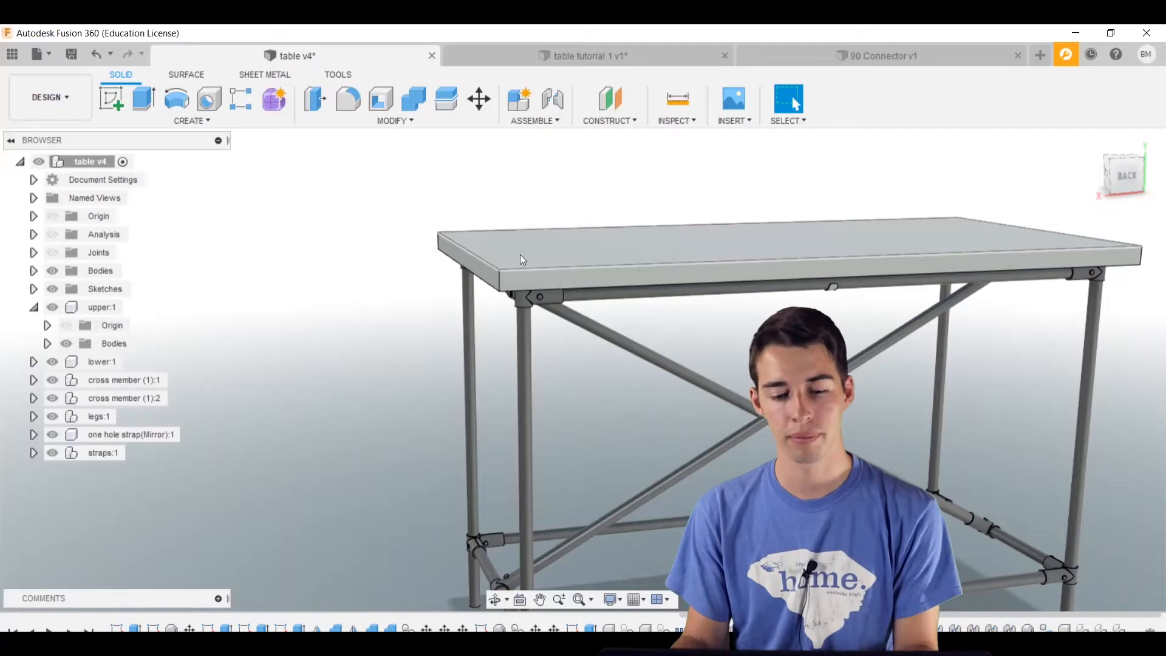
- Examine the finished table model from several sides and from below
{"action": "scroll", "coordinate": [519, 243], "scroll_direction": "down", "scroll_amount": 5}
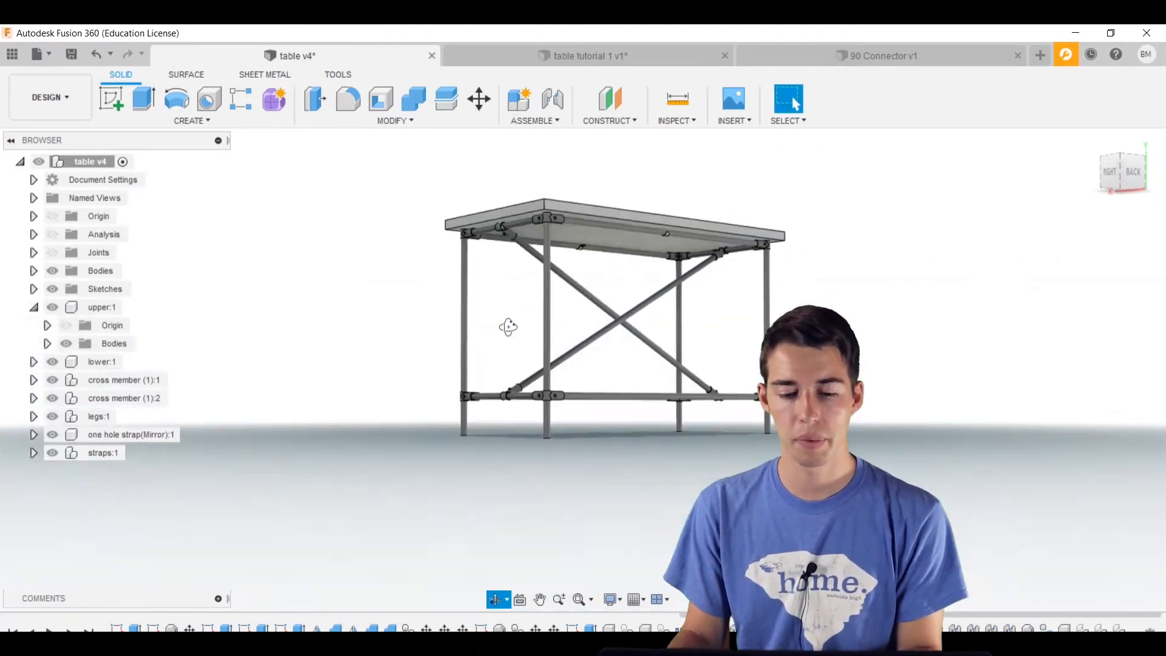
{"action": "left_click_drag", "start_coordinate": [508, 326], "coordinate": [483, 237]}
{"action": "key", "text": "Escape"}
{"action": "middle_click_drag", "start_coordinate": [533, 266], "coordinate": [519, 350], "text": "shift"}
{"action": "middle_click_drag", "start_coordinate": [620, 330], "coordinate": [380, 304], "text": "shift"}
{"action": "middle_click_drag", "start_coordinate": [603, 295], "coordinate": [546, 284], "text": "shift"}
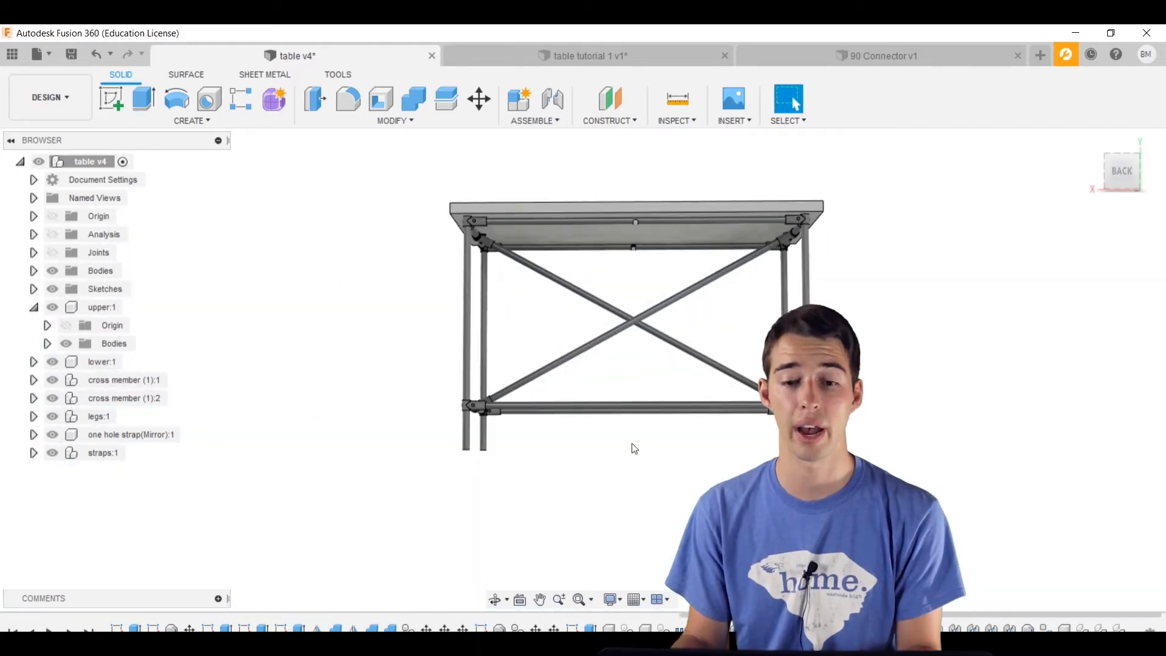
- Switch to the table tutorial 1 v1 document and check the active unit type in its document settings
{"action": "left_click", "coordinate": [577, 54]}
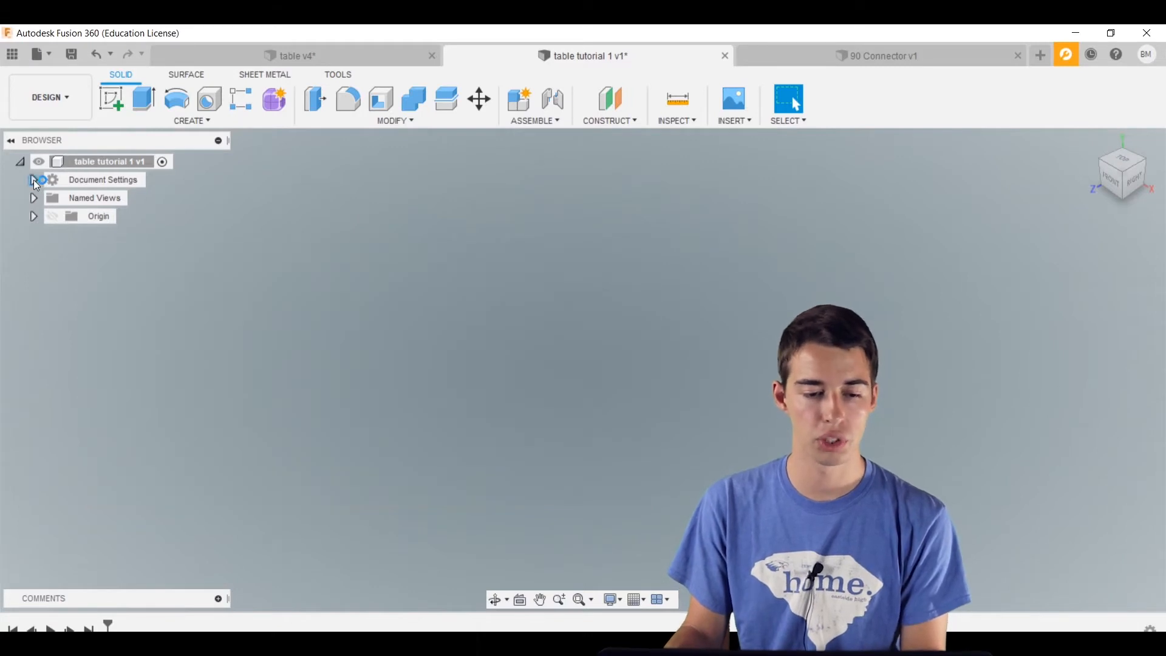
{"action": "left_click", "coordinate": [34, 181]}
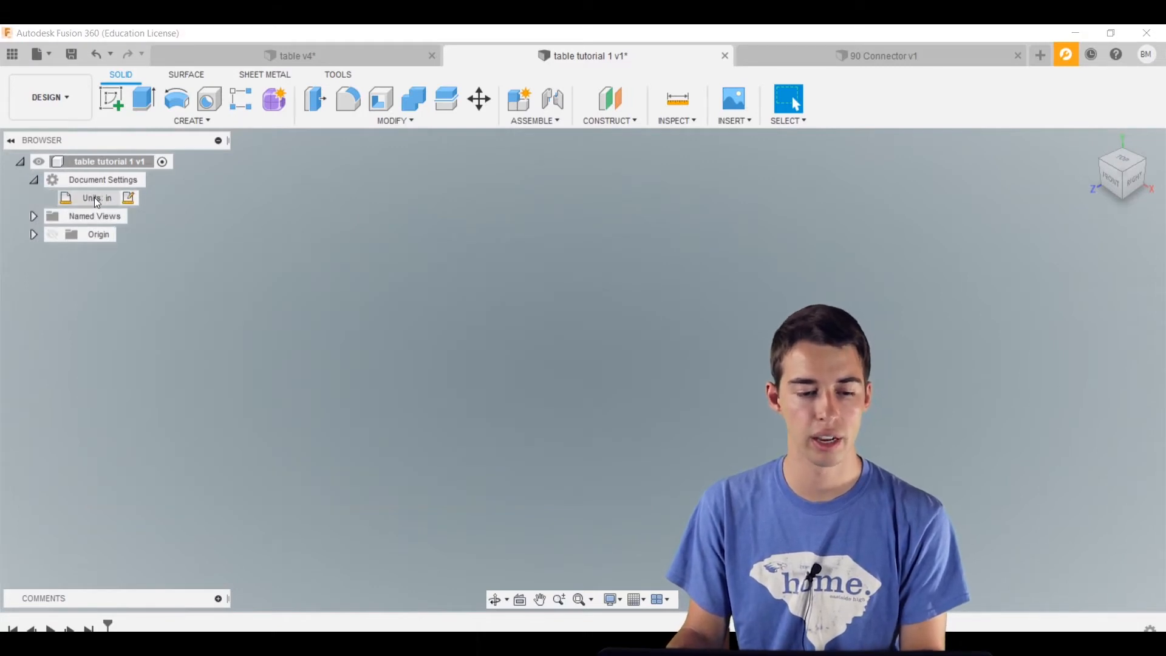
{"action": "left_click", "coordinate": [130, 198]}
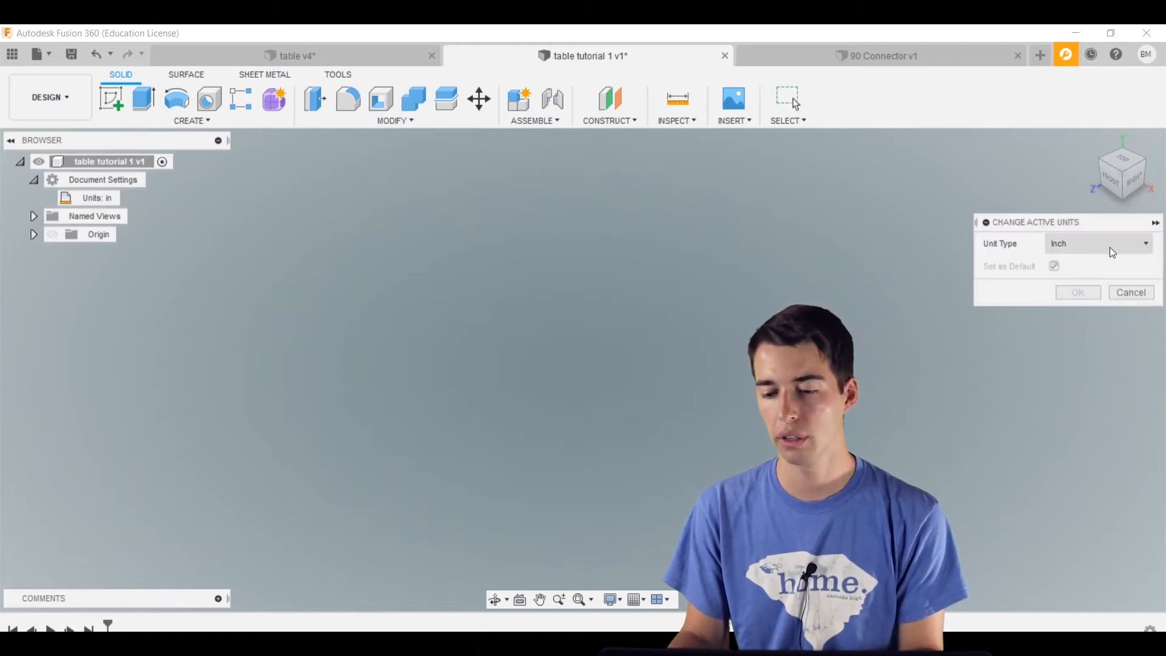
{"action": "left_click", "coordinate": [1112, 252]}
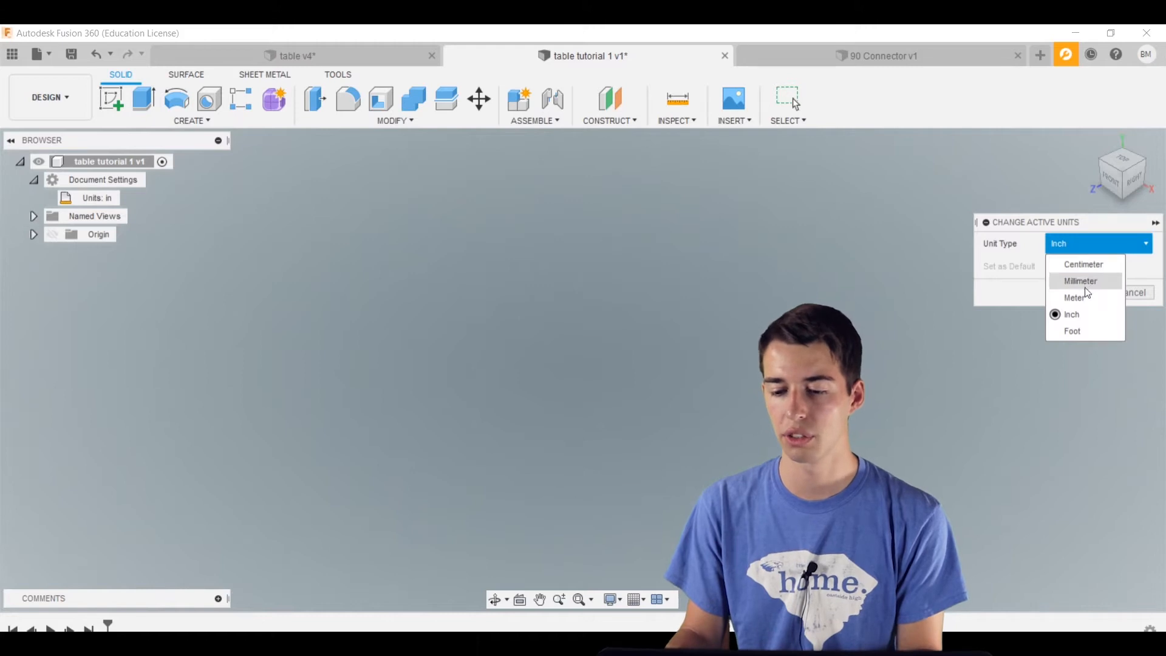
{"action": "left_click", "coordinate": [1079, 245]}
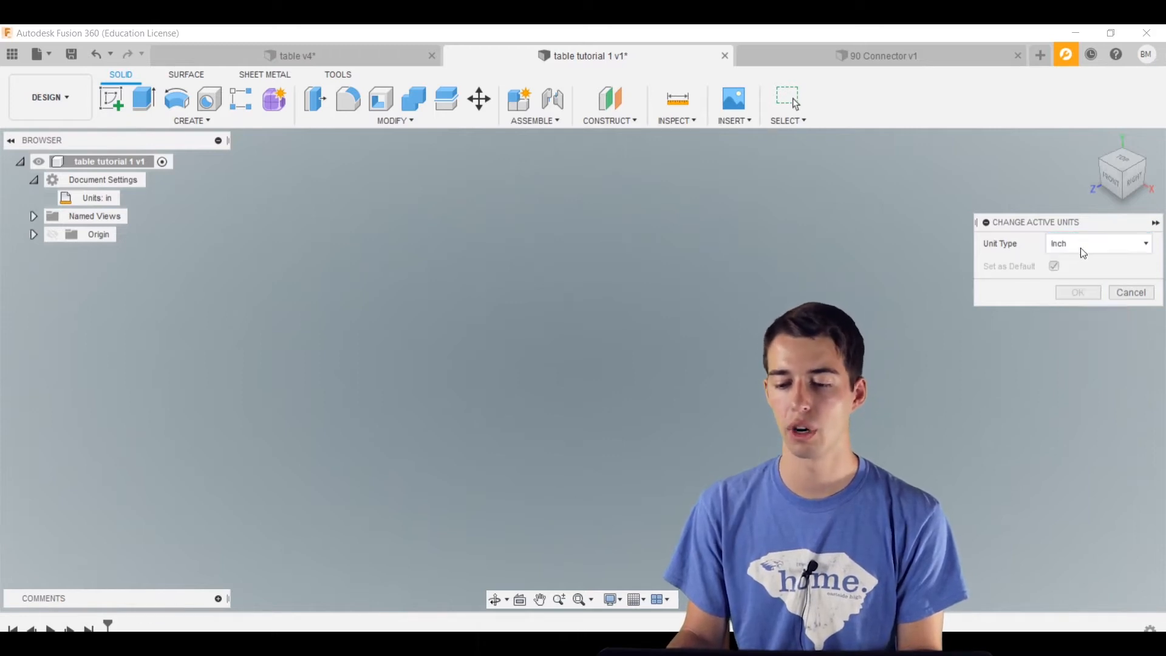
{"action": "left_click", "coordinate": [1125, 293]}
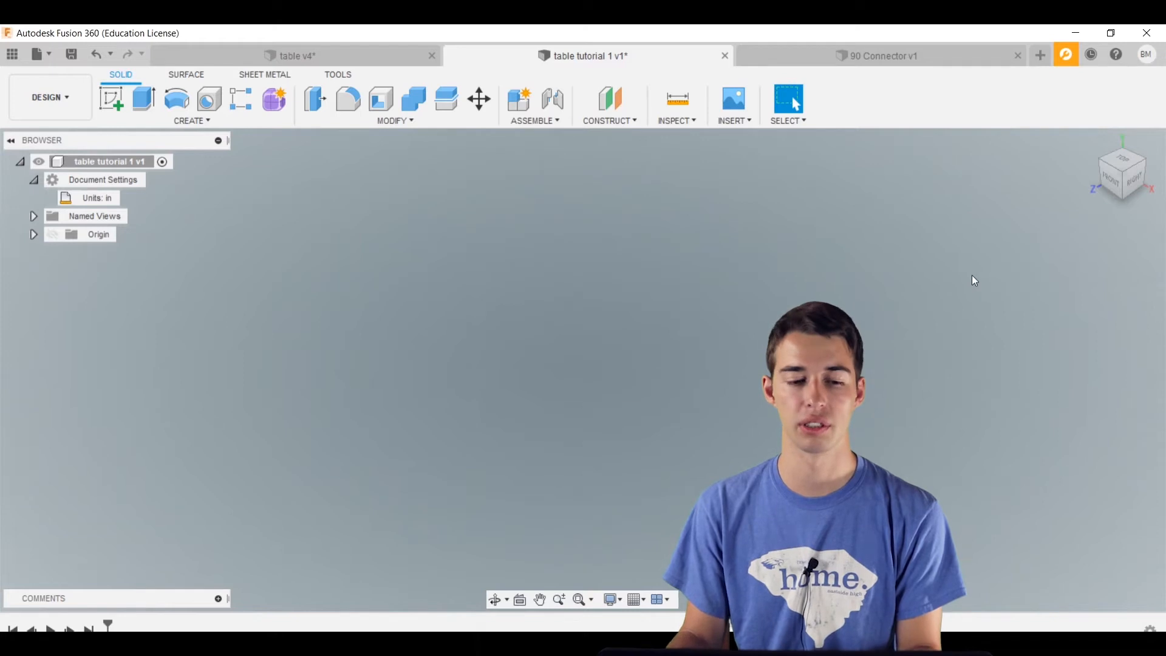
{"action": "left_click", "coordinate": [34, 181]}
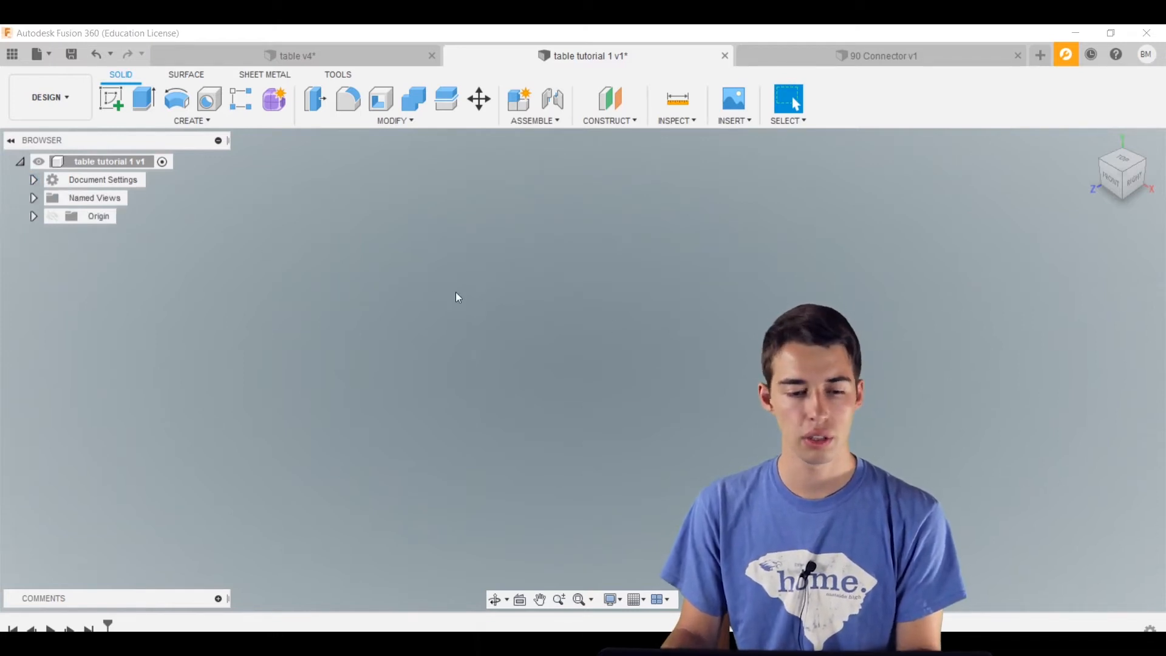
- Sketch a center rectangle about 7.1 in wide on the horizontal origin plane, centered on the origin
{"action": "left_click", "coordinate": [116, 106]}
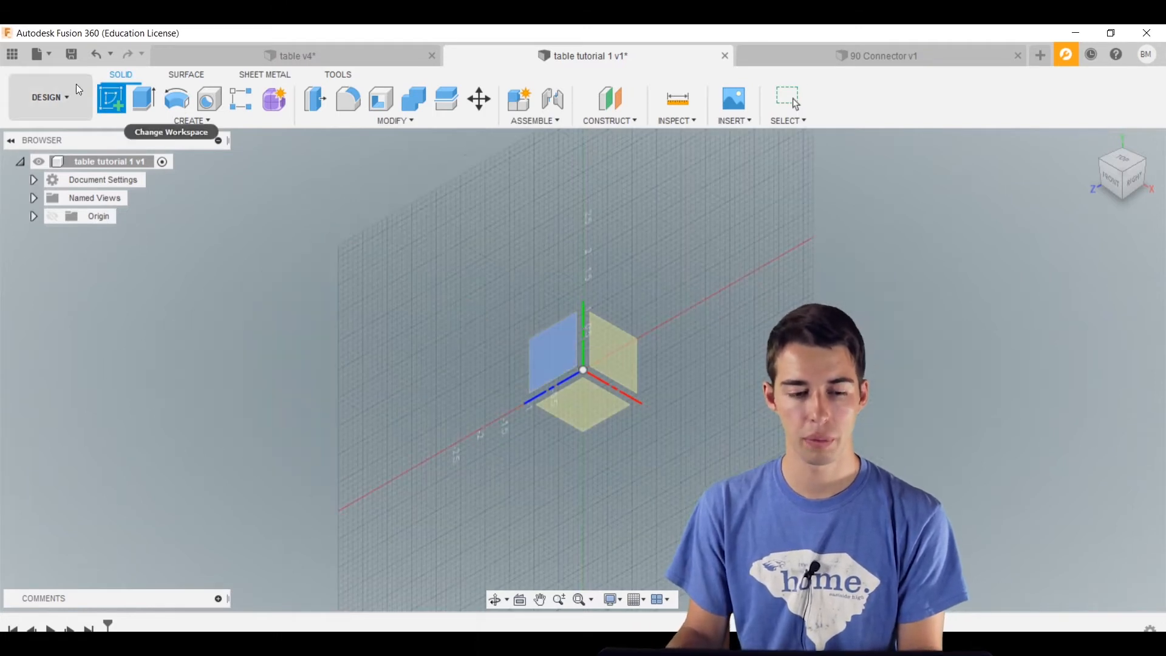
{"action": "left_click", "coordinate": [582, 410]}
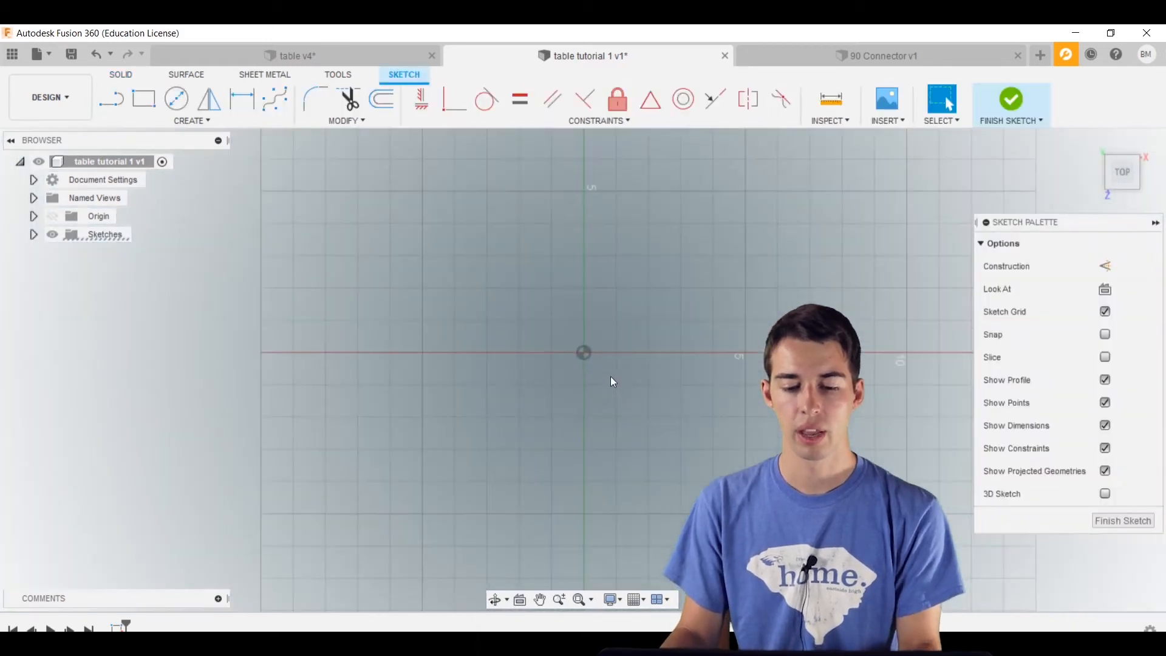
{"action": "key", "text": "r"}
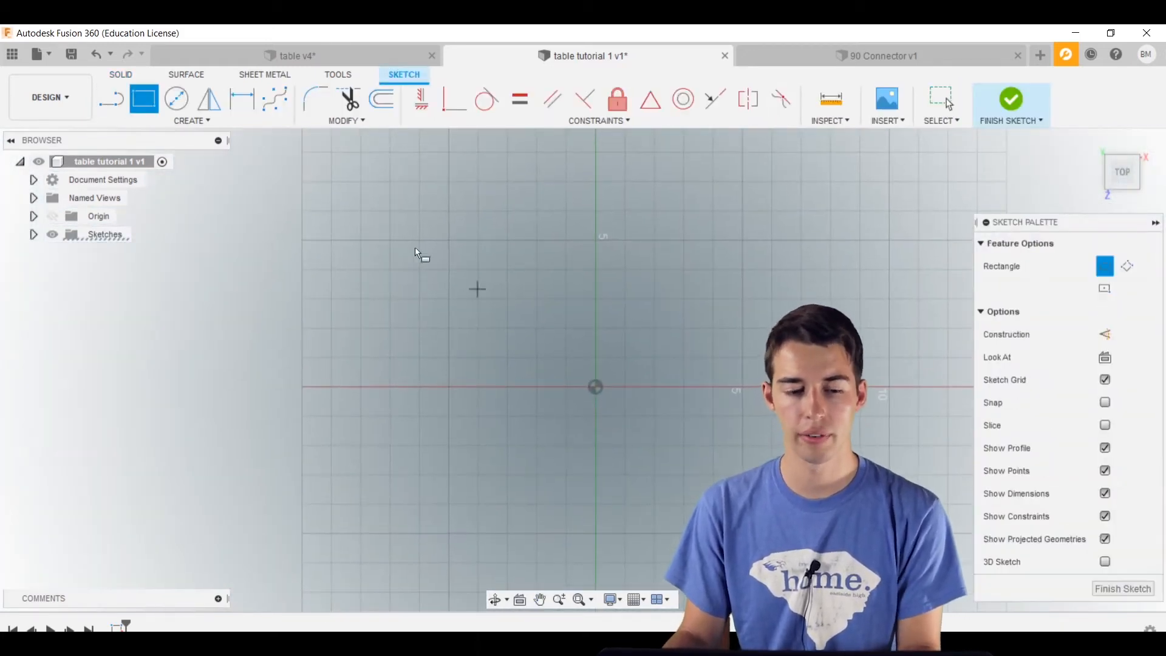
{"action": "left_click", "coordinate": [1105, 289]}
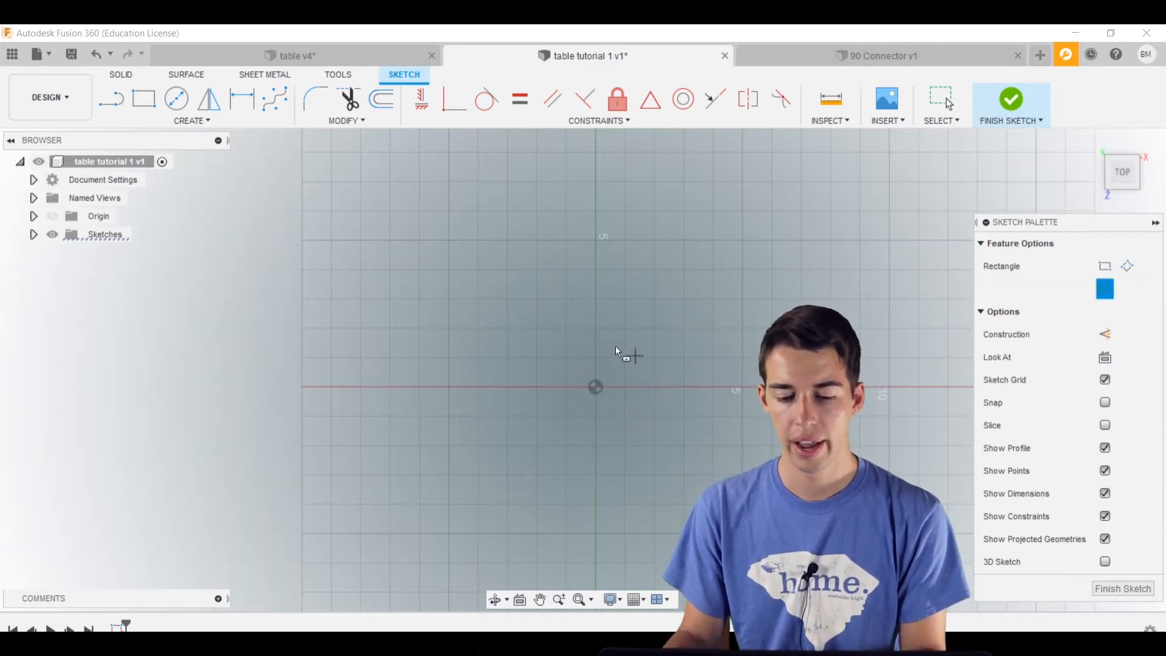
{"action": "left_click", "coordinate": [596, 385]}
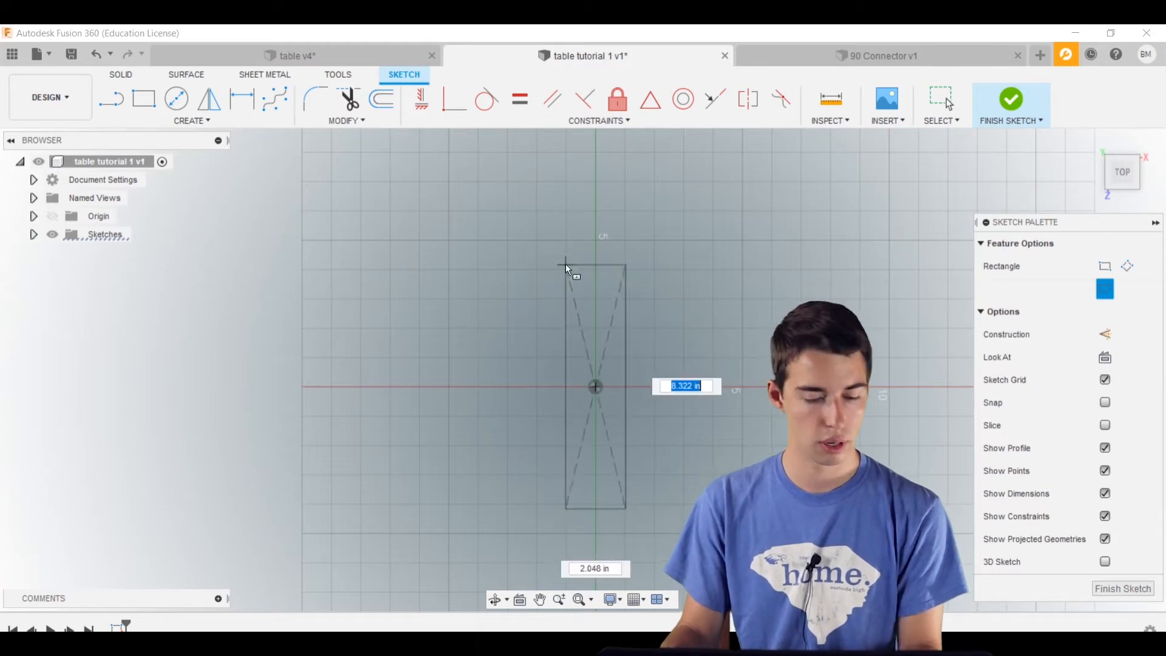
{"action": "scroll", "coordinate": [523, 170], "scroll_direction": "down", "scroll_amount": 3}
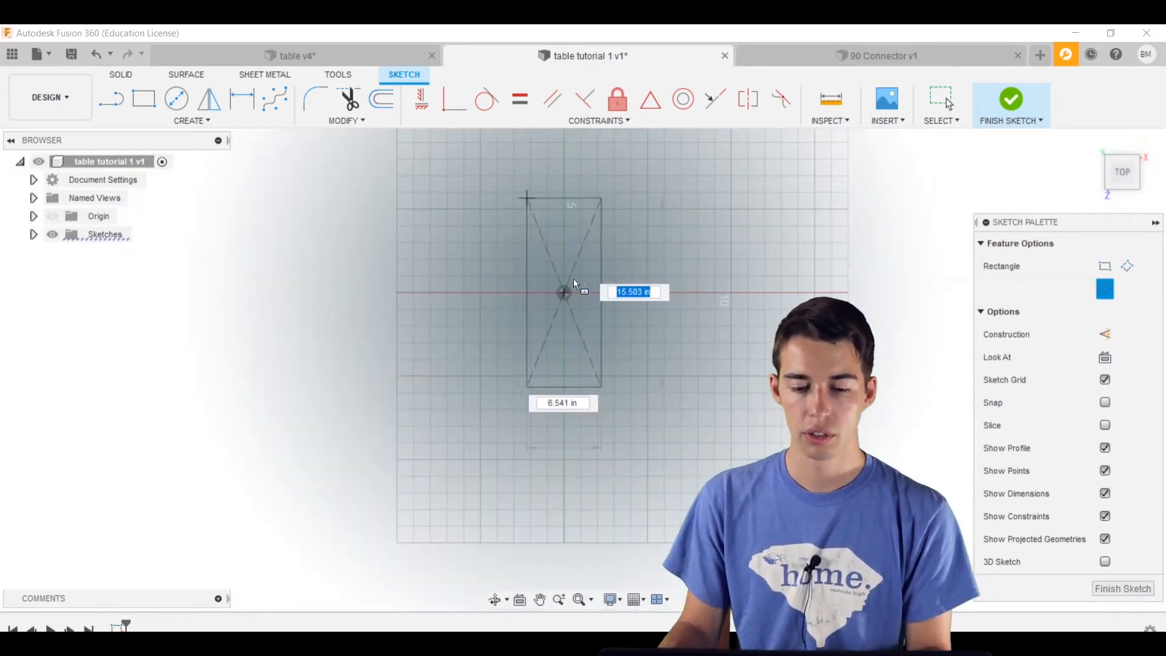
{"action": "left_click", "coordinate": [505, 143]}
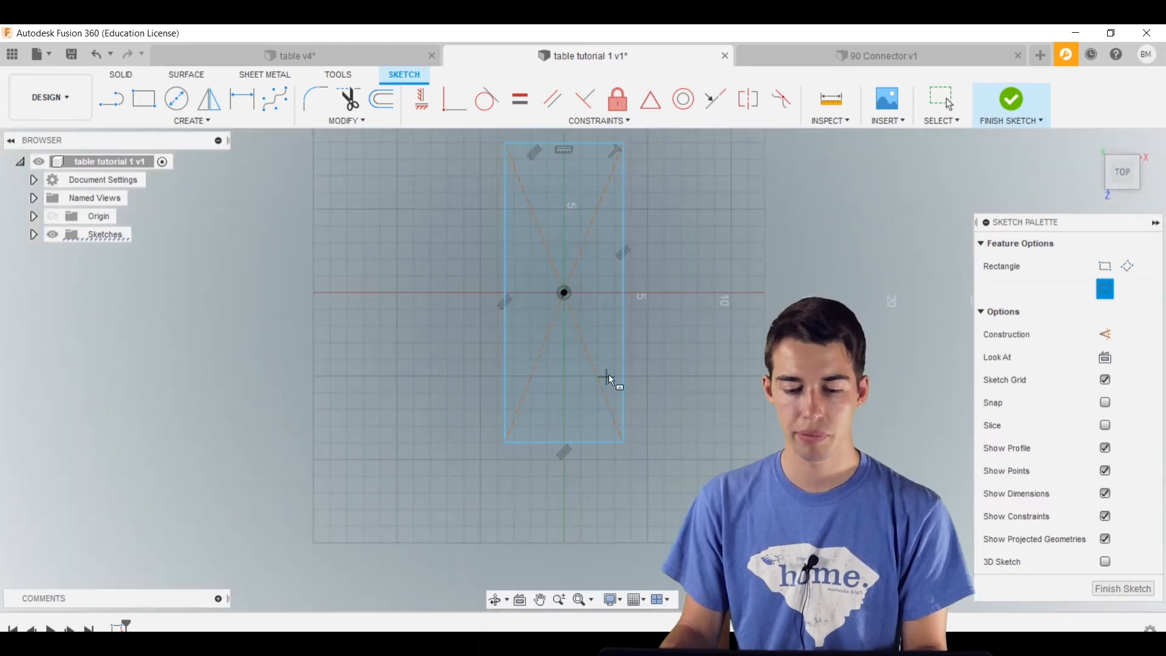
- Dimension the rectangle's short lower edge to 23 + (5/8) in
{"action": "scroll", "coordinate": [601, 273], "scroll_direction": "down", "scroll_amount": 3}
{"action": "key", "text": "d"}
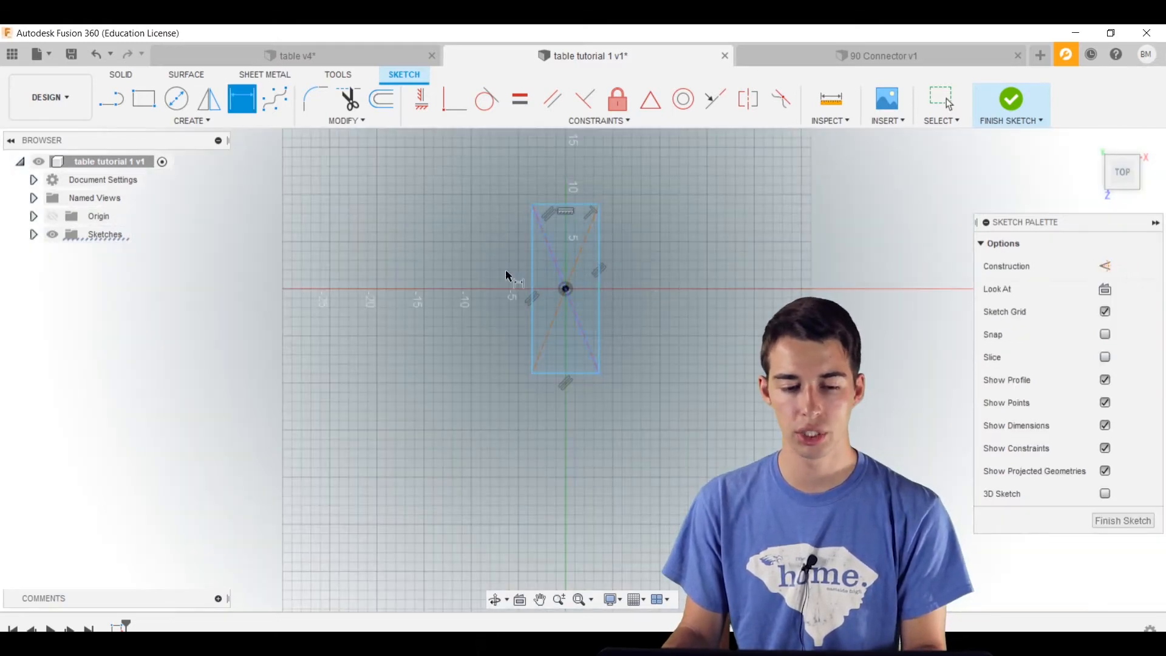
{"action": "left_click", "coordinate": [553, 373]}
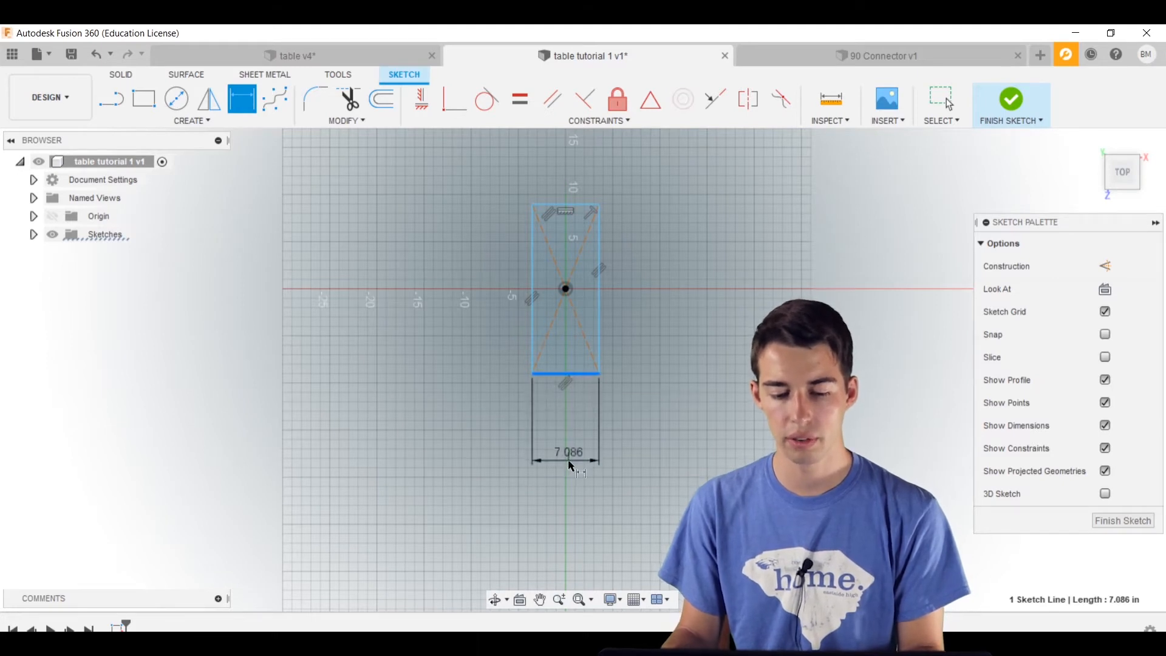
{"action": "left_click", "coordinate": [564, 490]}
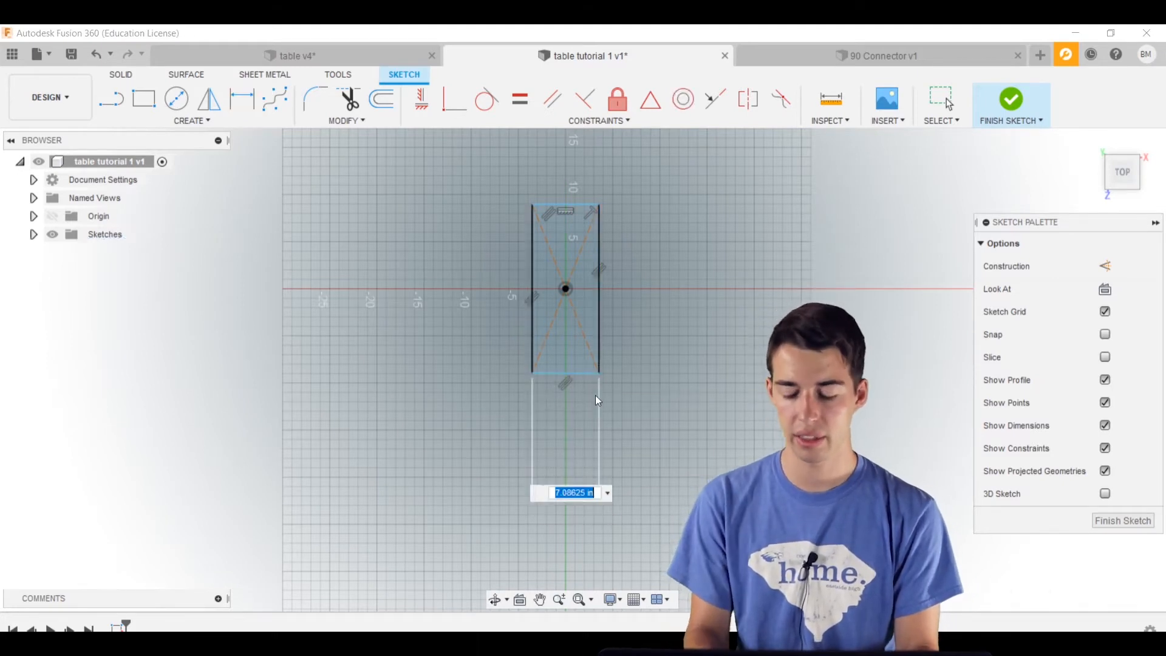
{"action": "type", "text": "23"}
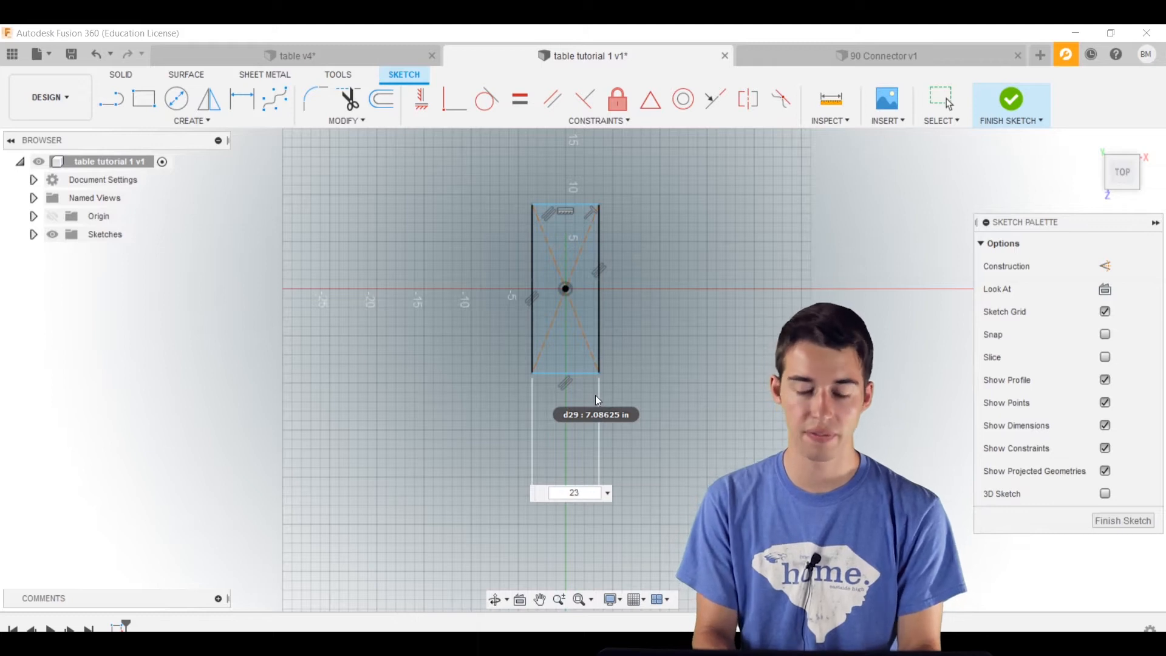
{"action": "type", "text": " + ("}
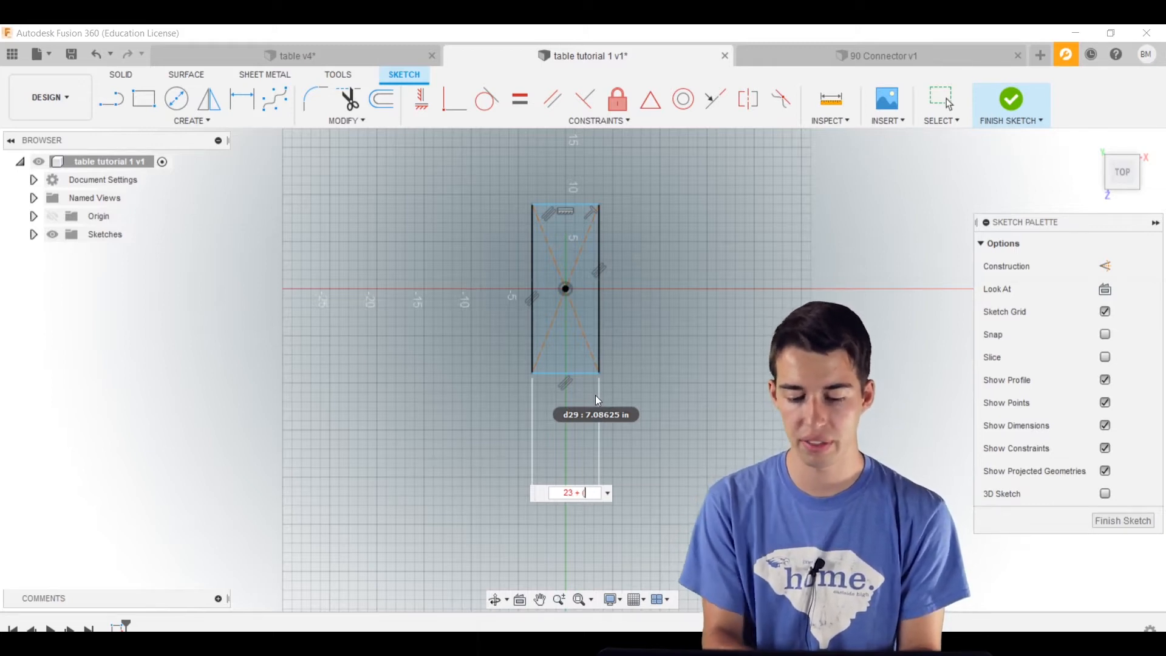
{"action": "type", "text": "5/8)"}
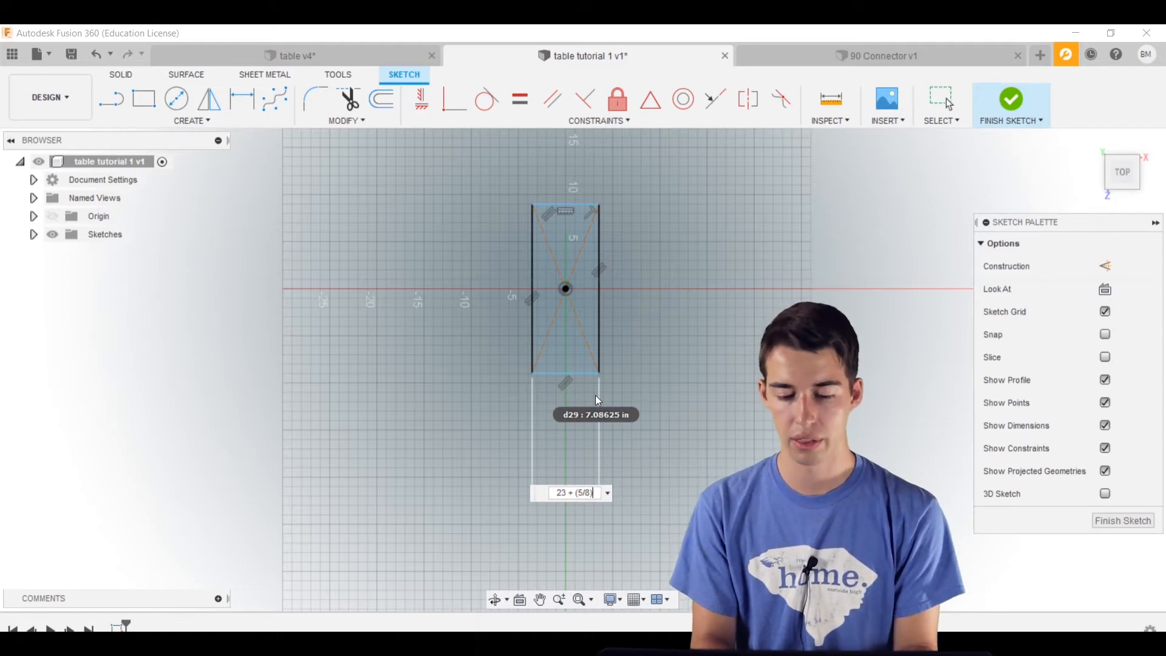
{"action": "key", "text": "Return"}
- Dimension the rectangle's long side to 47.25 in and finish the sketch
{"action": "scroll", "coordinate": [596, 392], "scroll_direction": "down", "scroll_amount": 3}
{"action": "middle_click_drag", "start_coordinate": [591, 389], "coordinate": [565, 360]}
{"action": "key", "text": "d"}
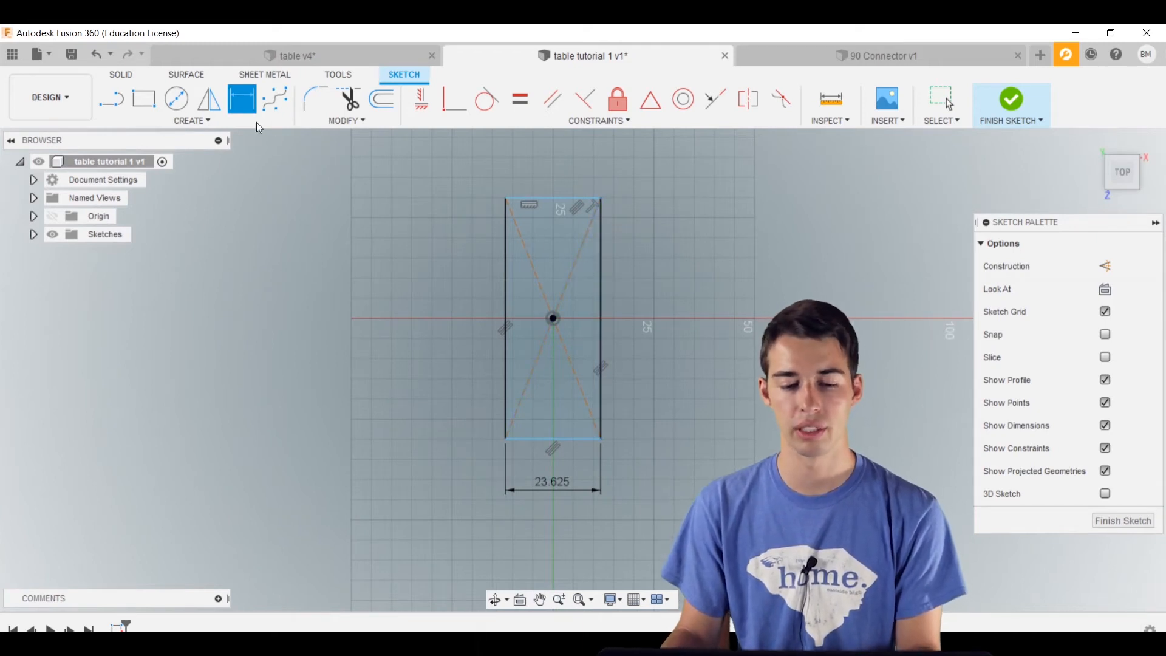
{"action": "left_click", "coordinate": [603, 280]}
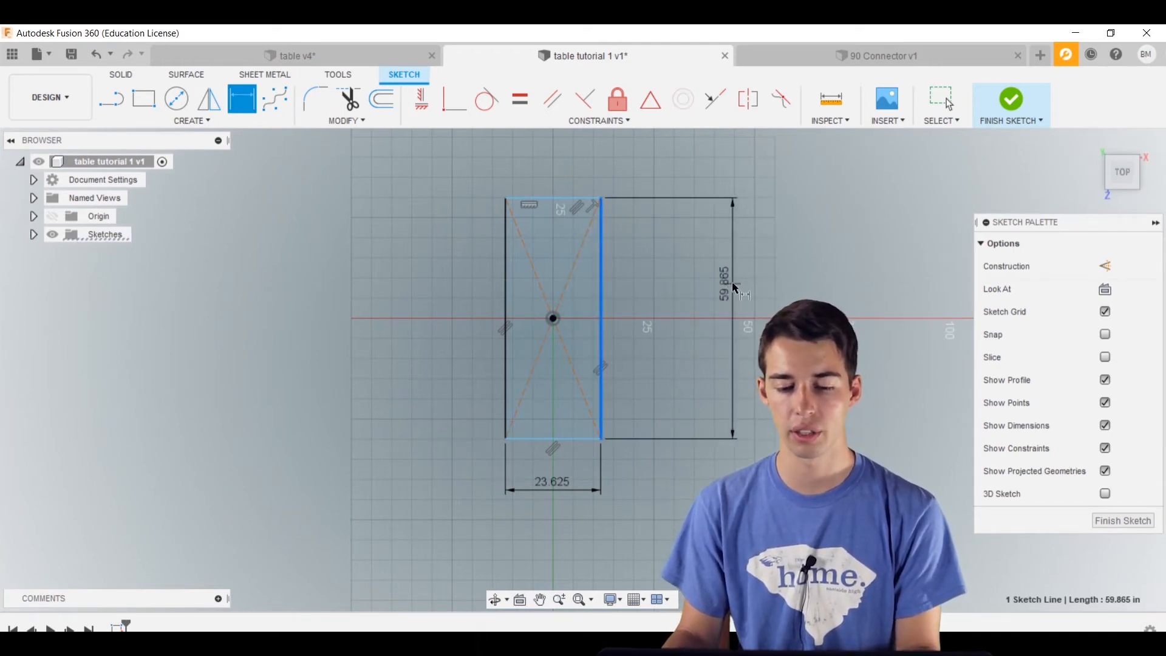
{"action": "left_click", "coordinate": [734, 283]}
{"action": "type", "text": "4"}
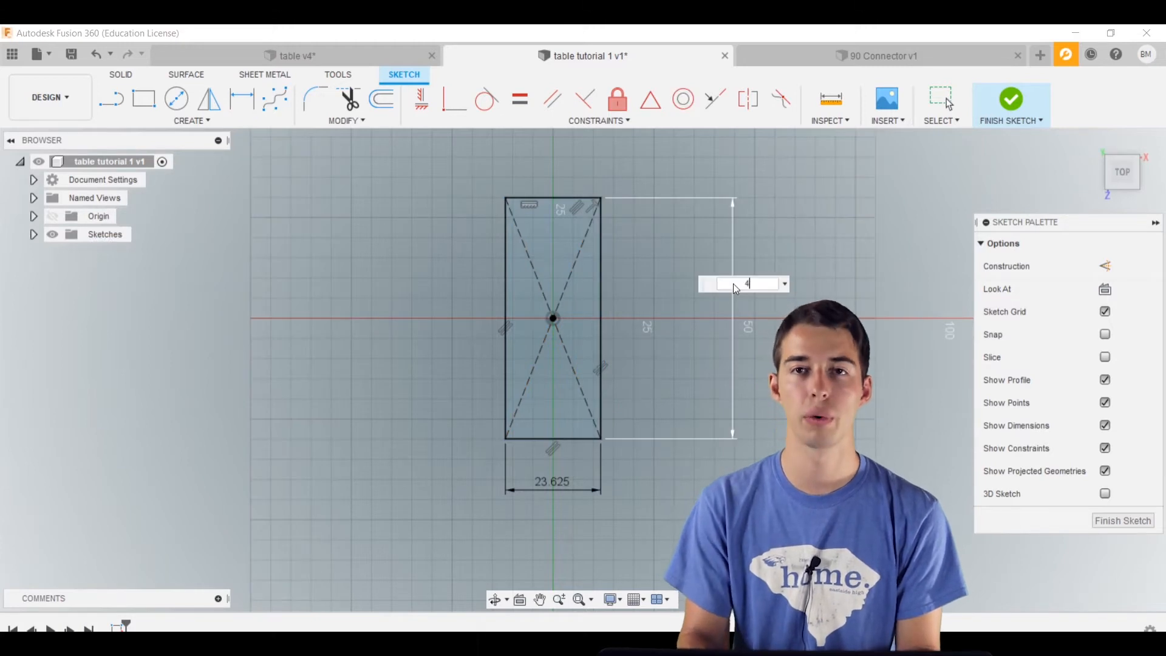
{"action": "type", "text": "7.25"}
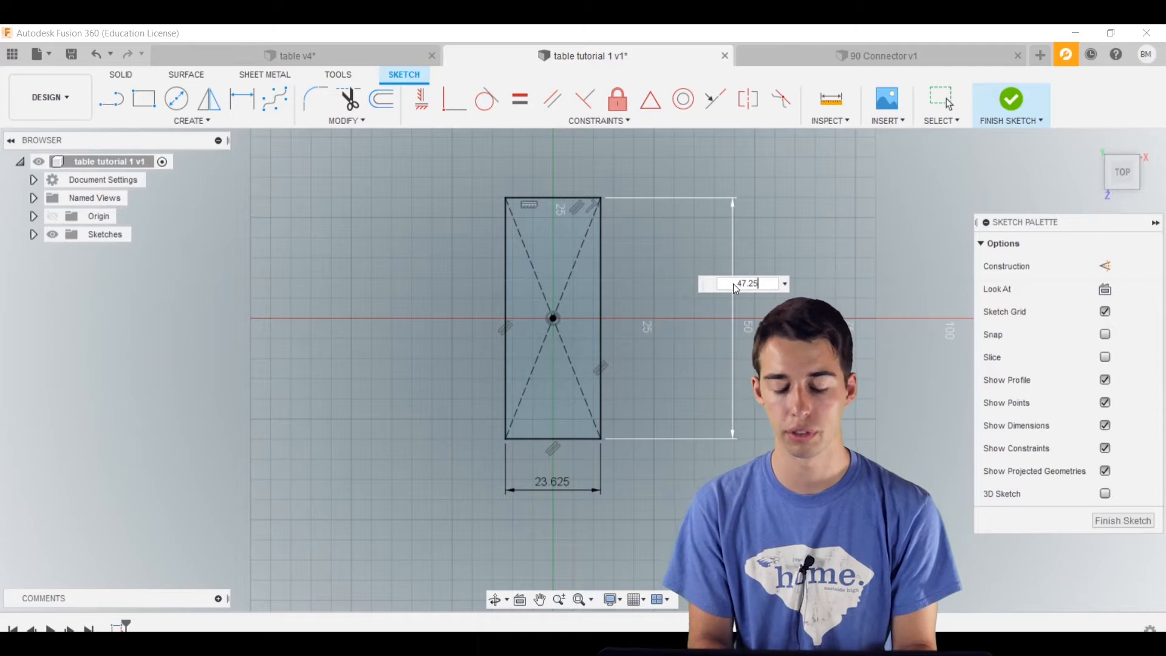
{"action": "key", "text": "Return"}
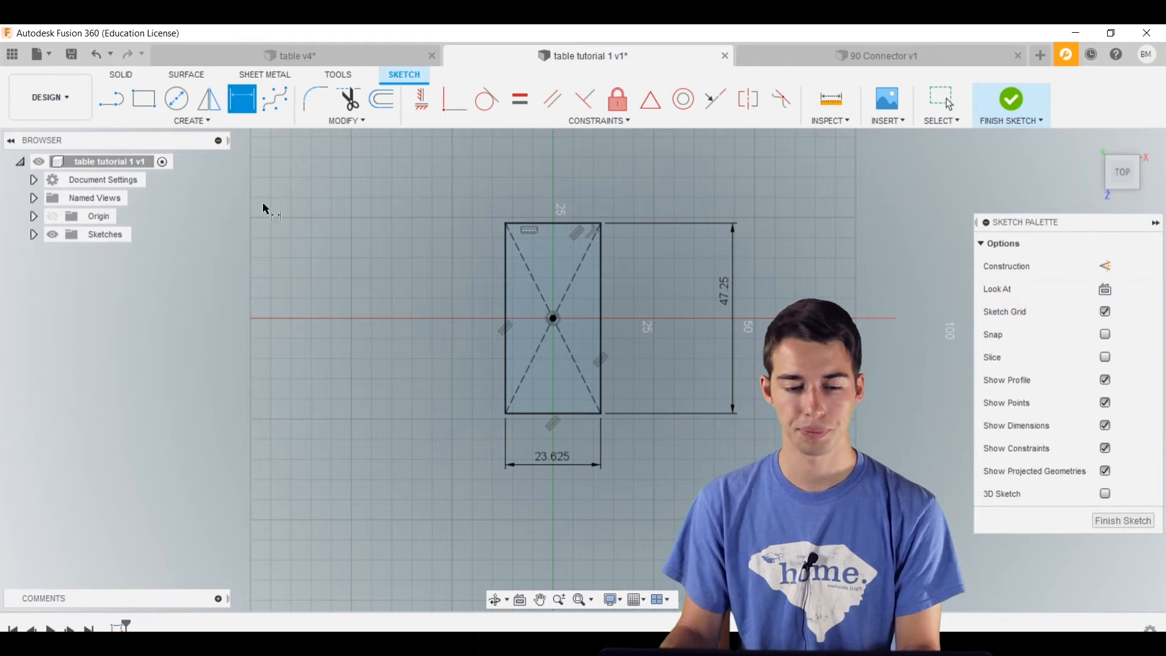
{"action": "left_click", "coordinate": [1001, 98]}
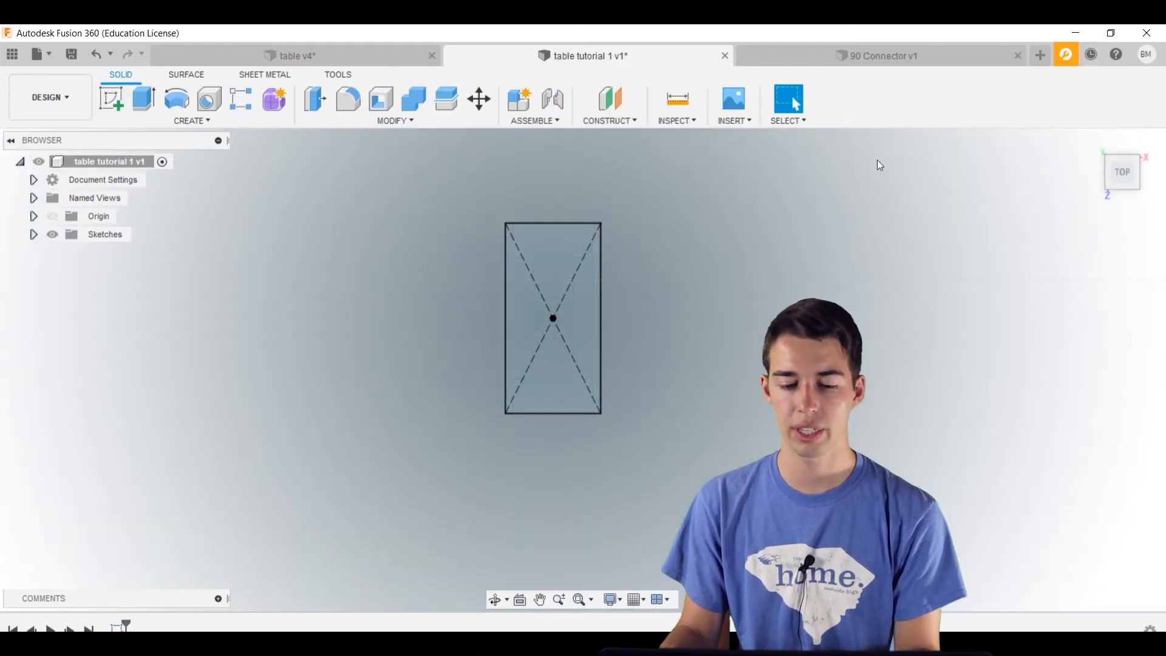
- Extrude the rectangle profile upward by 1 + (3/8) in as a new body for the tabletop
{"action": "mouse_move", "coordinate": [723, 450]}
{"action": "middle_mouse_down", "text": "shift"}
{"action": "mouse_move", "coordinate": [610, 347]}
{"action": "mouse_move", "coordinate": [656, 348]}
{"action": "mouse_move", "coordinate": [469, 293]}
{"action": "mouse_move", "coordinate": [599, 296]}
{"action": "mouse_move", "coordinate": [521, 337]}
{"action": "middle_mouse_up", "text": "shift"}
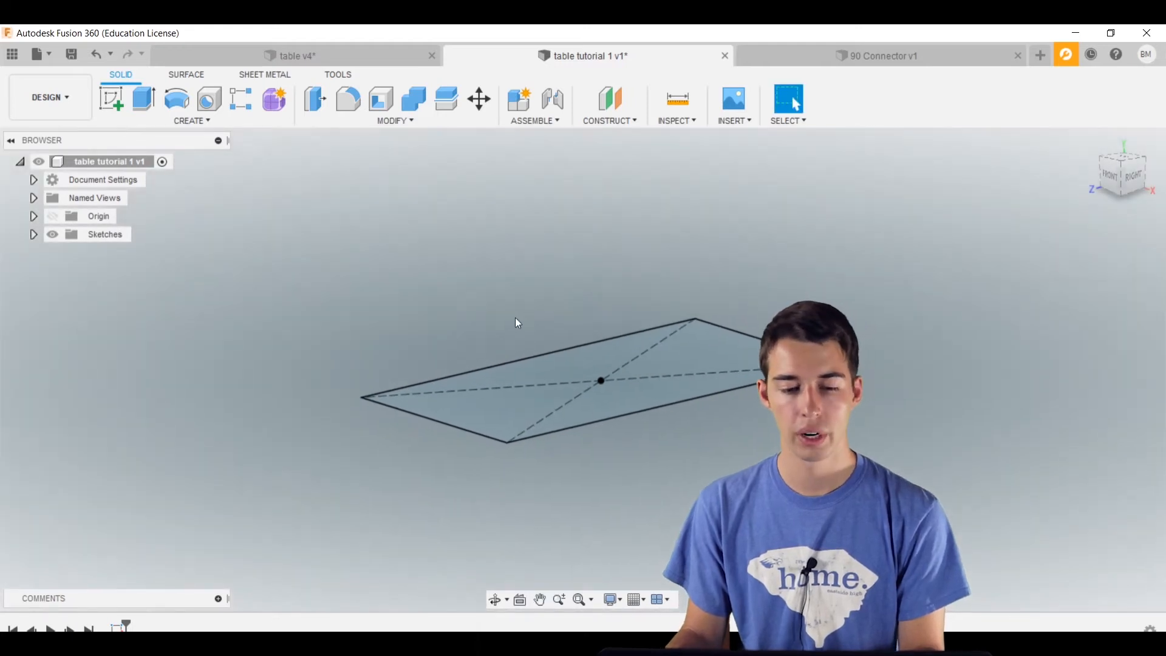
{"action": "key", "text": "e"}
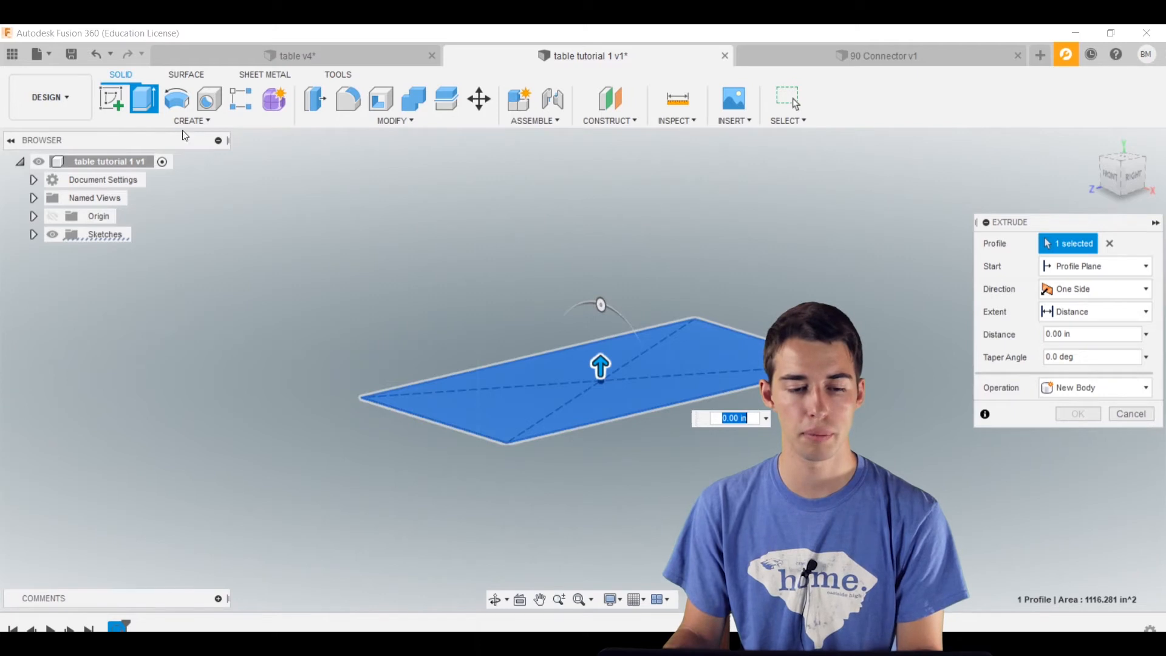
{"action": "middle_click_drag", "start_coordinate": [527, 335], "coordinate": [462, 270]}
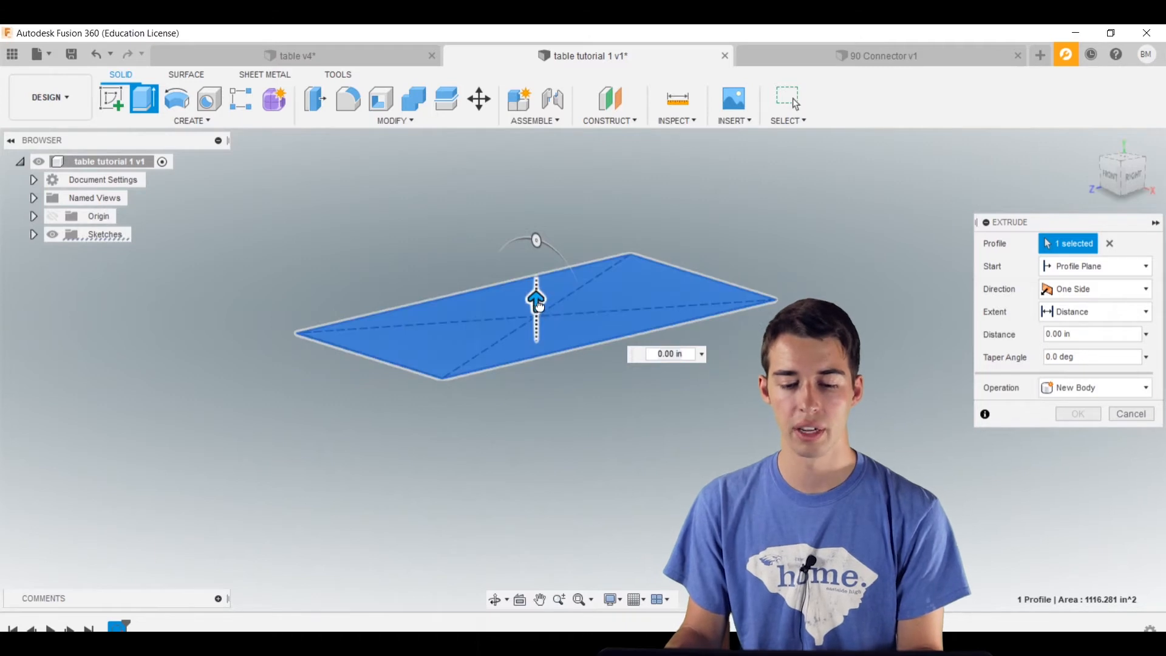
{"action": "left_click_drag", "start_coordinate": [536, 302], "coordinate": [536, 271]}
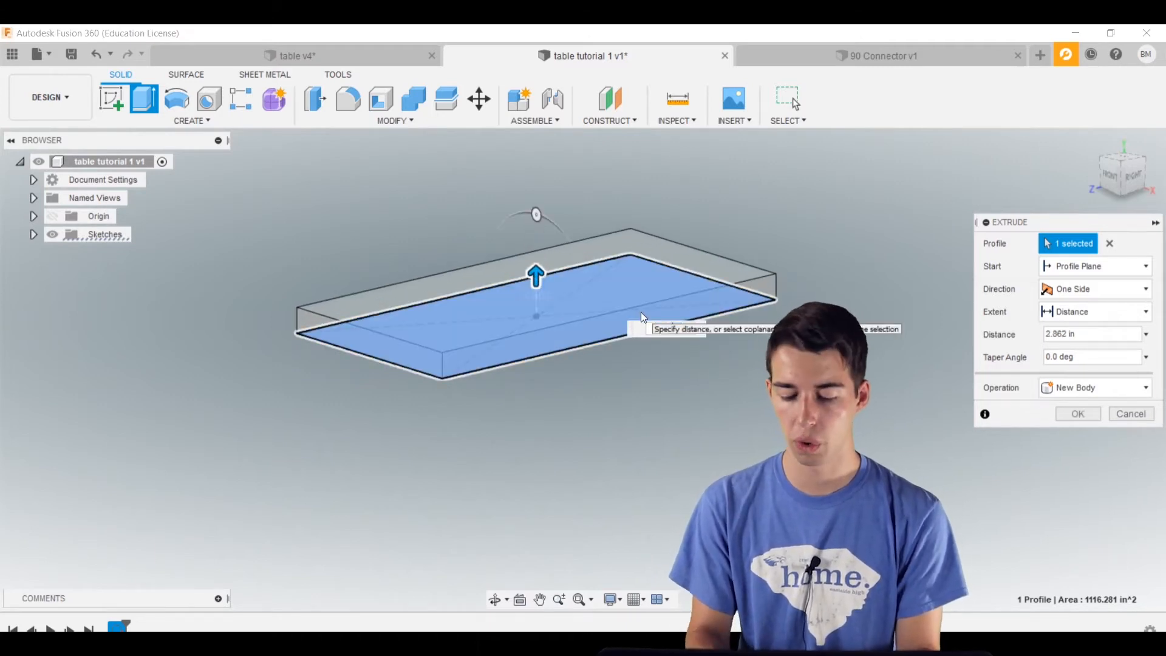
{"action": "type", "text": "1 + ("}
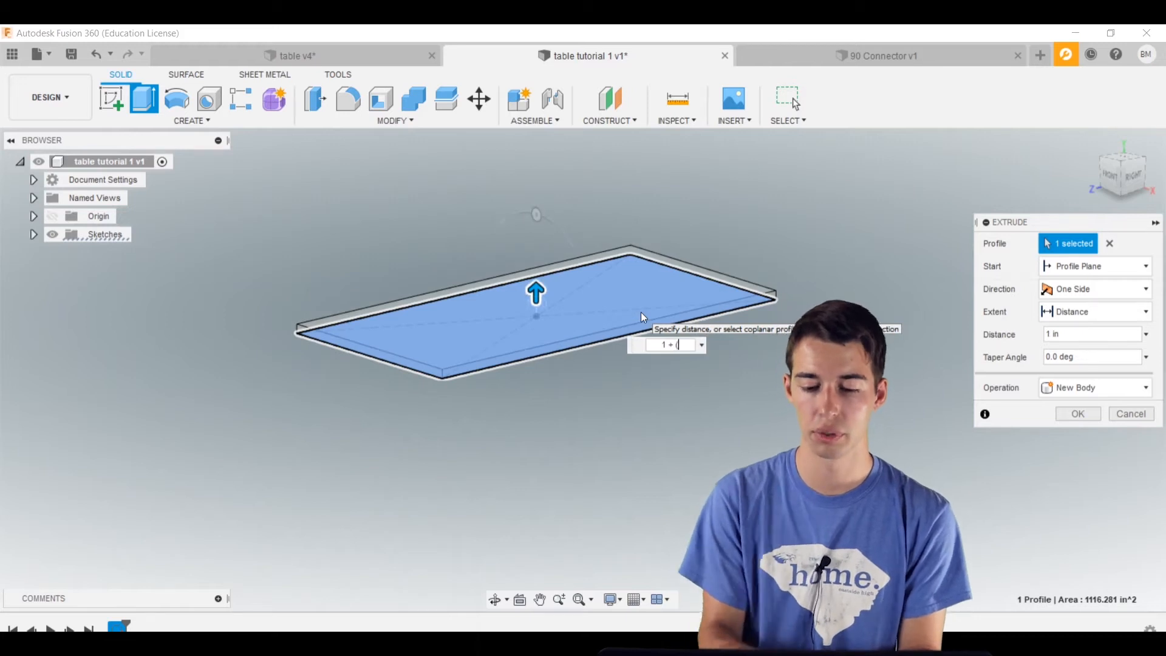
{"action": "type", "text": "3/8)"}
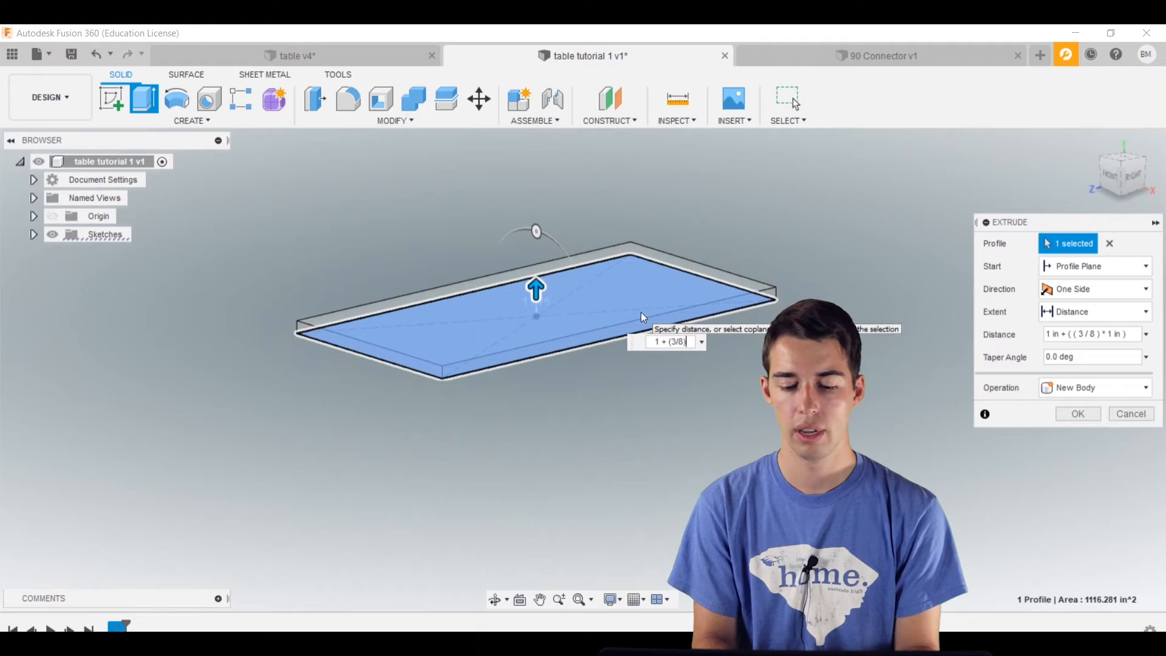
{"action": "key", "text": "Return"}
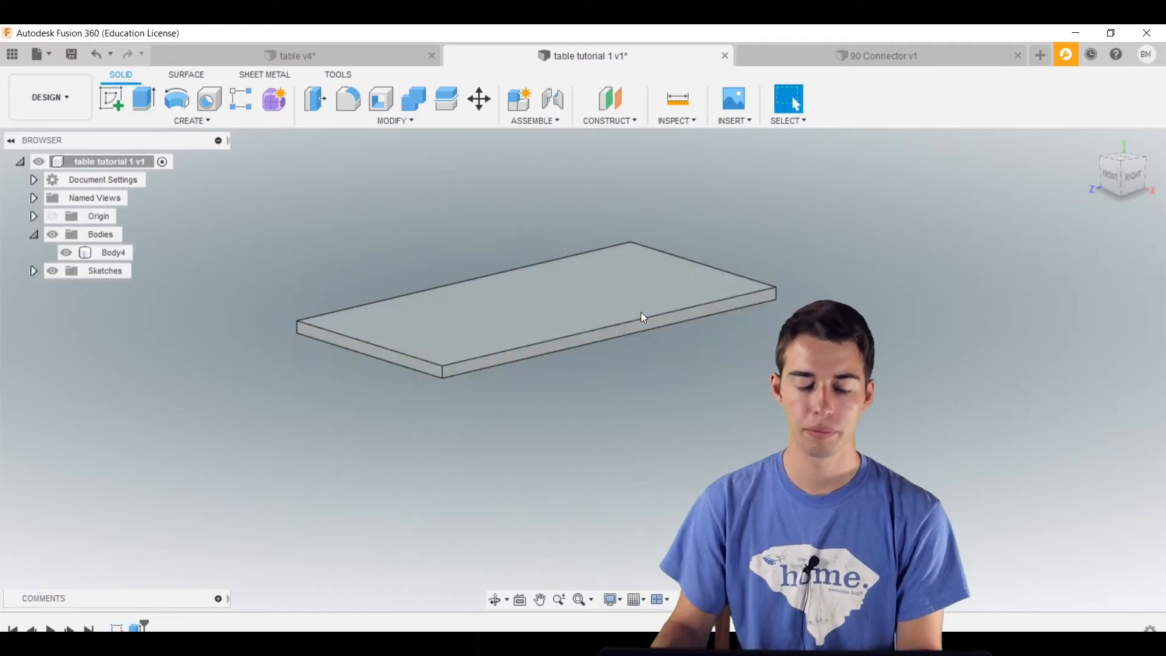
- Rename the tabletop body as Table Top
{"action": "scroll", "coordinate": [356, 341], "scroll_direction": "up", "scroll_amount": 3}
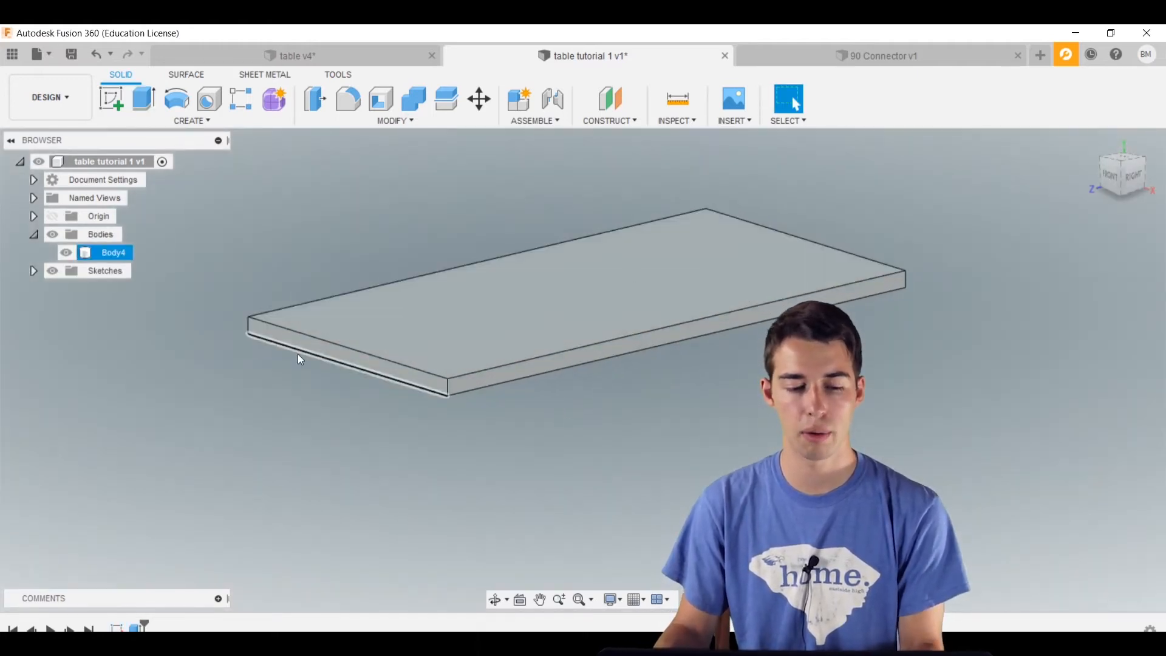
{"action": "left_click", "coordinate": [105, 257]}
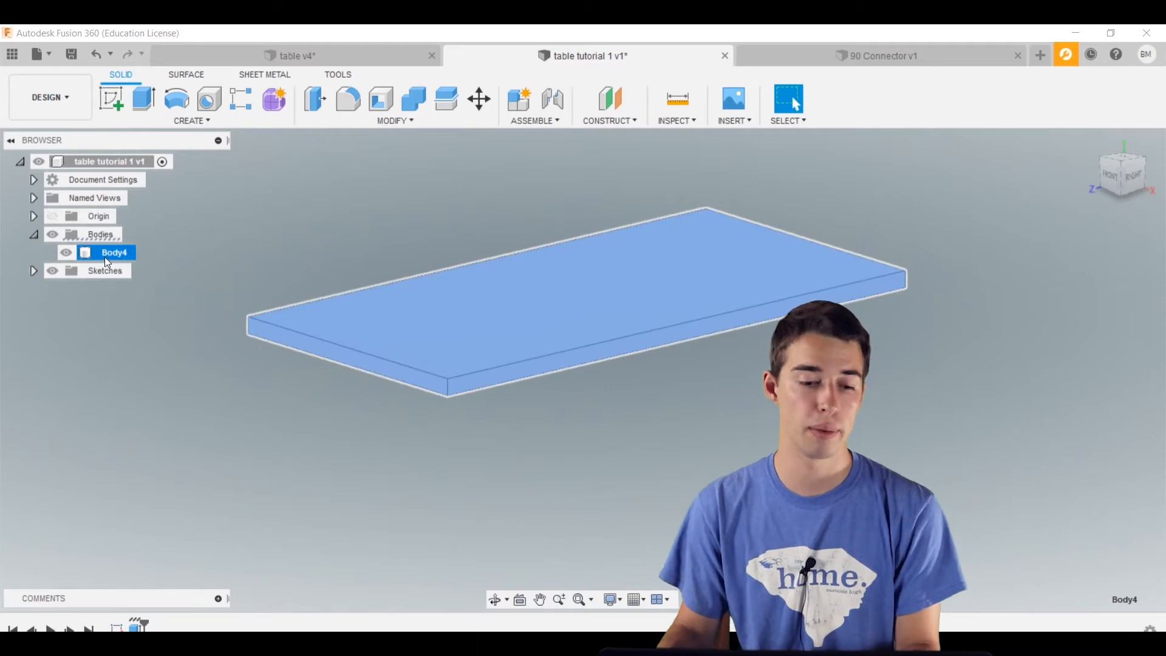
{"action": "double_click", "coordinate": [105, 256]}
{"action": "type", "text": "Table"}
{"action": "type", "text": " Too"}
{"action": "type", "text": "p"}
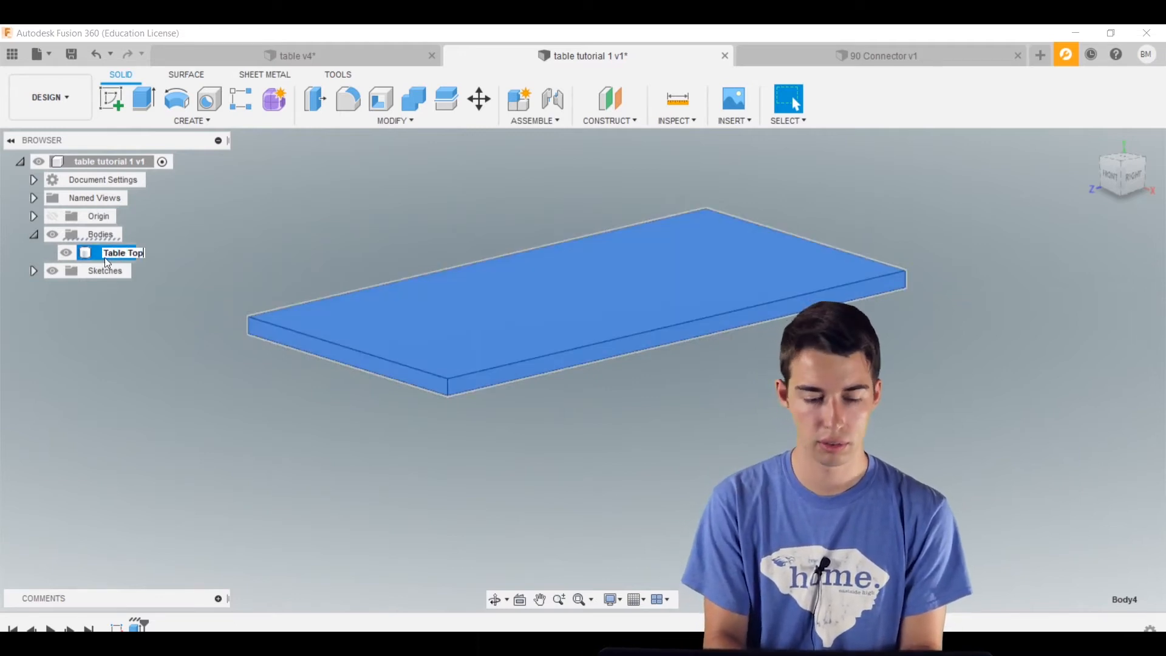
{"action": "key", "text": "Return"}
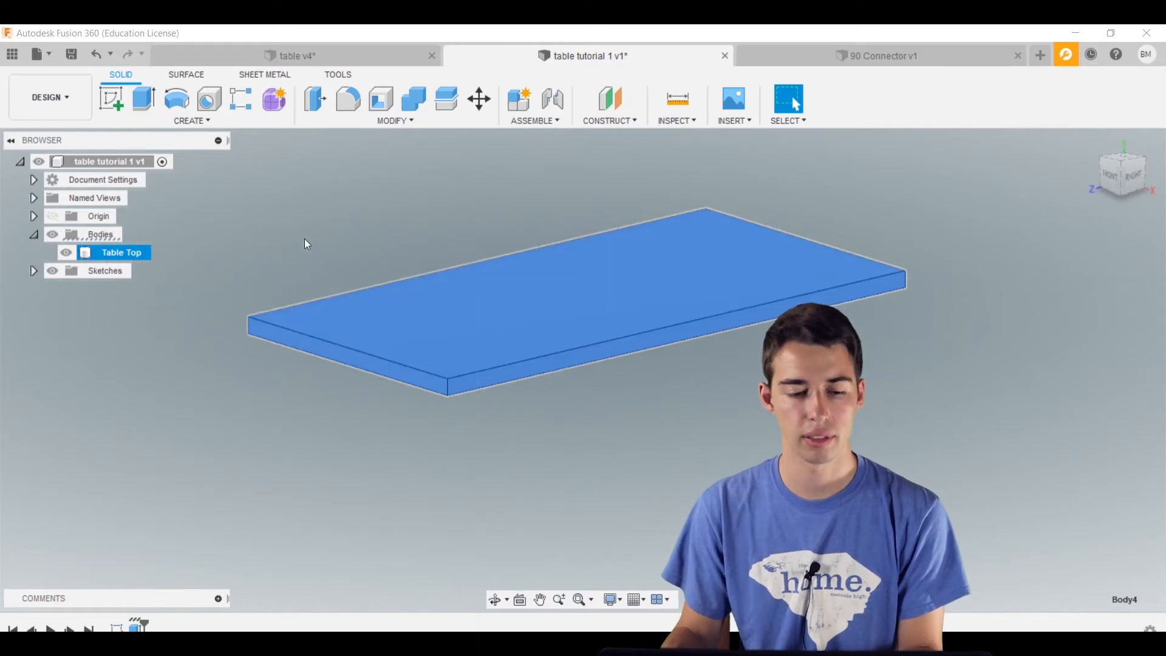
{"action": "left_click", "coordinate": [208, 227]}
- Start a new sketch on the underside face of the tabletop
{"action": "scroll", "coordinate": [338, 291], "scroll_direction": "down", "scroll_amount": 5}
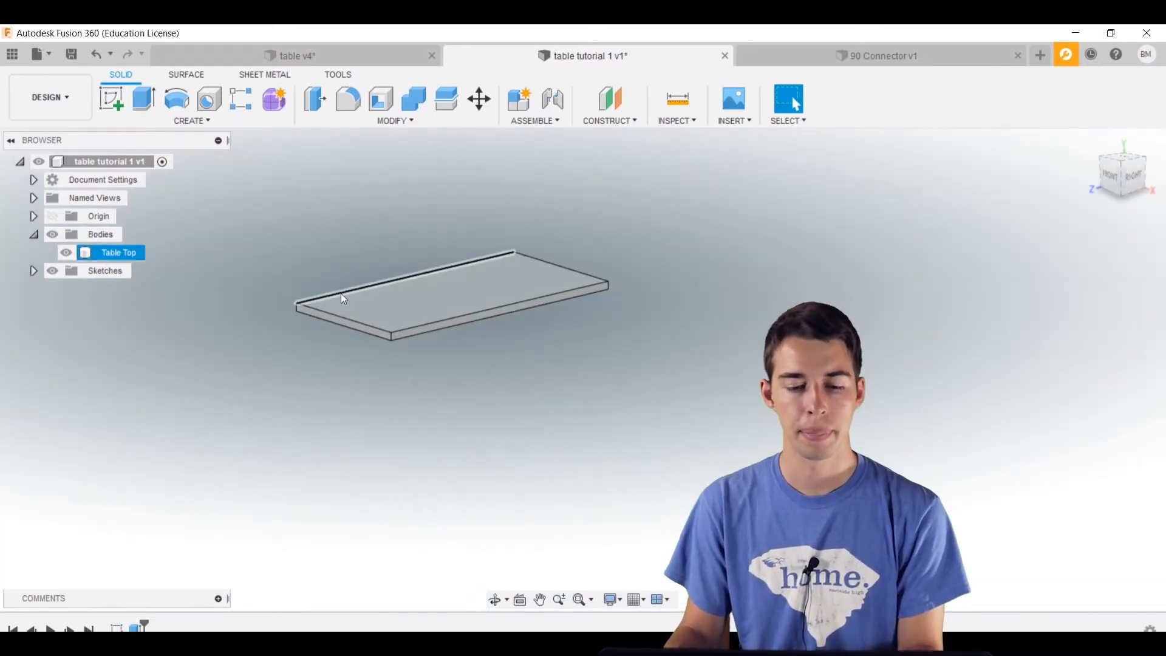
{"action": "middle_click_drag", "start_coordinate": [338, 318], "coordinate": [393, 359]}
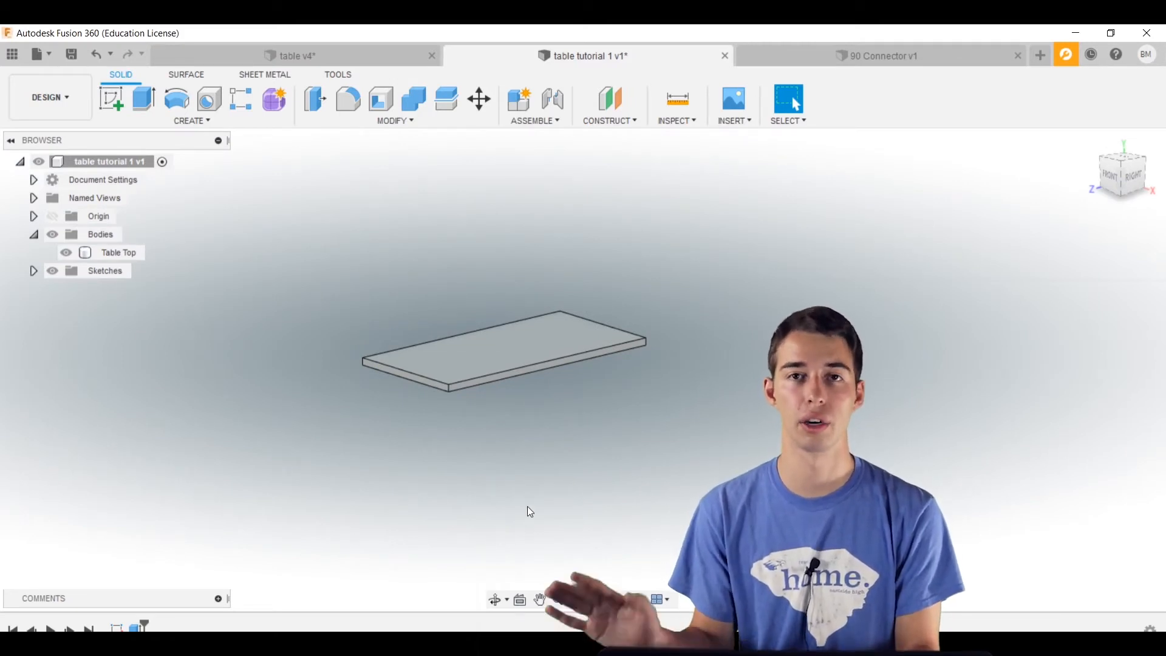
{"action": "scroll", "coordinate": [434, 391], "scroll_direction": "up", "scroll_amount": 2}
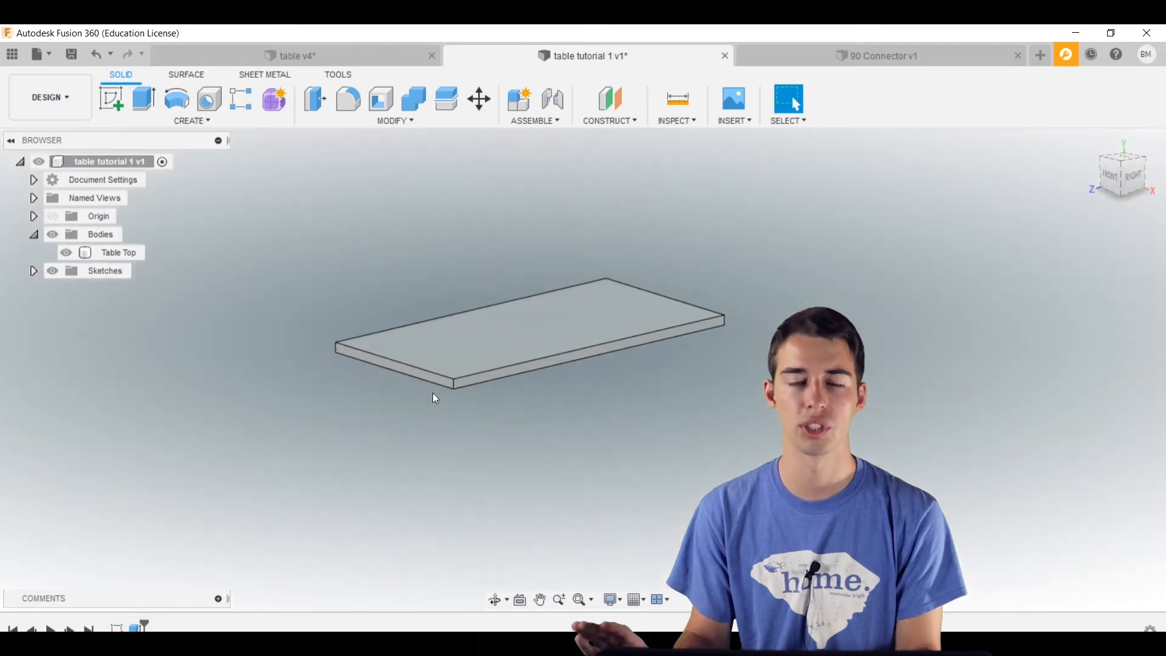
{"action": "scroll", "coordinate": [433, 395], "scroll_direction": "up", "scroll_amount": 3}
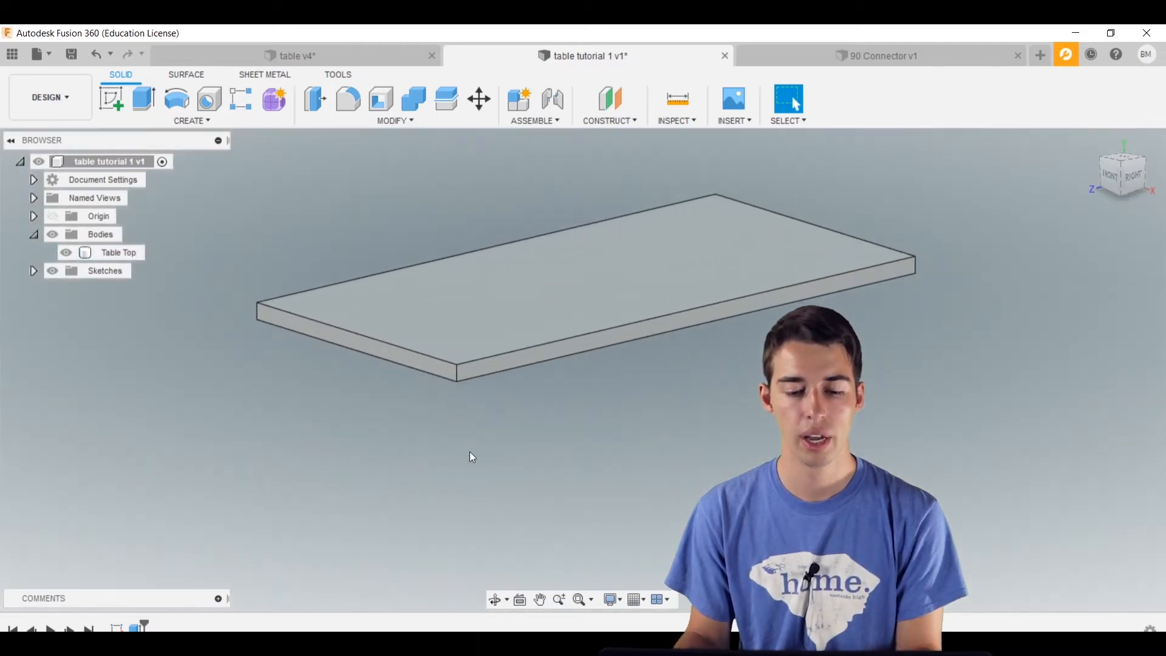
{"action": "middle_click_drag", "start_coordinate": [477, 468], "coordinate": [461, 390], "text": "shift"}
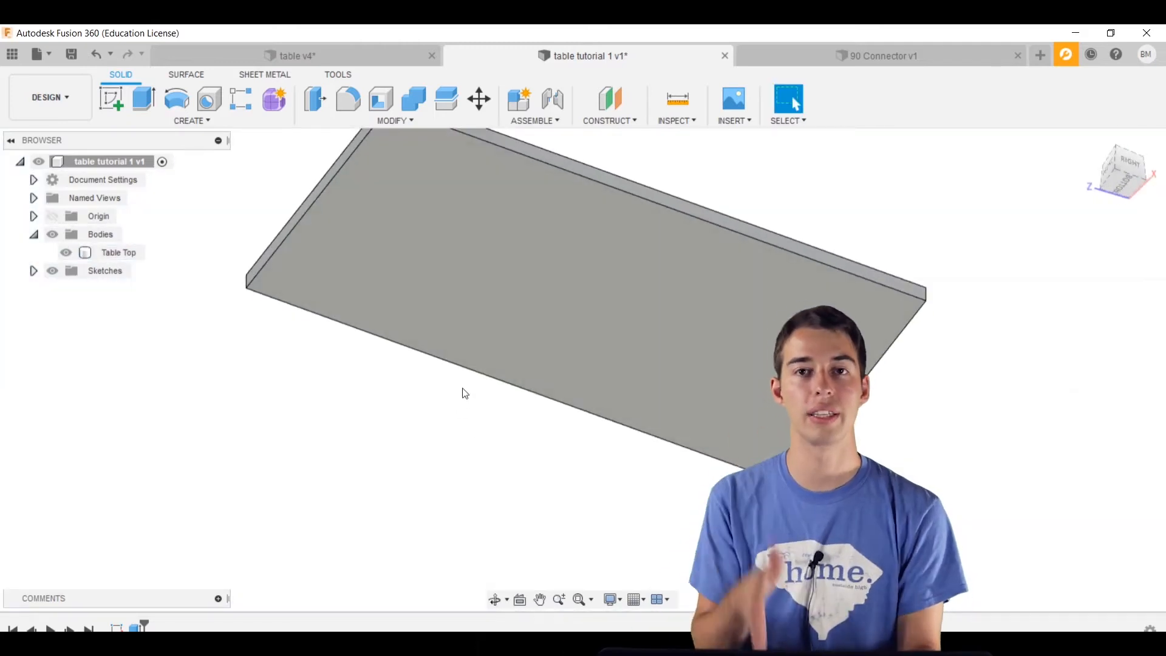
{"action": "middle_click_drag", "start_coordinate": [481, 399], "coordinate": [551, 515]}
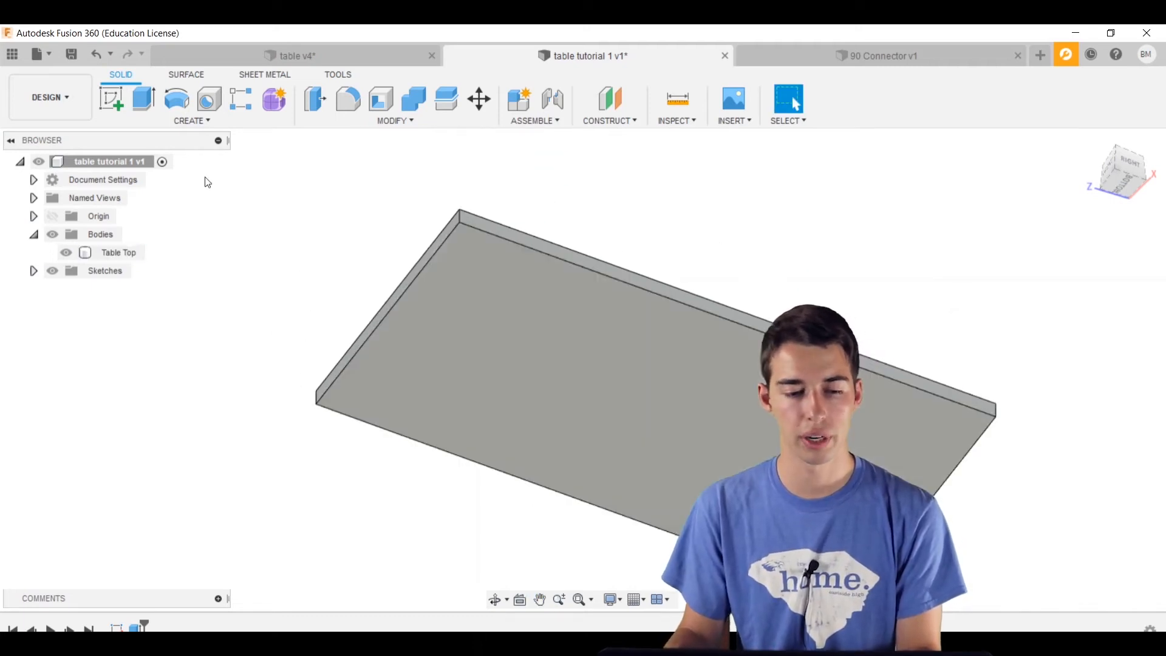
{"action": "left_click", "coordinate": [118, 97]}
{"action": "left_click", "coordinate": [617, 427]}
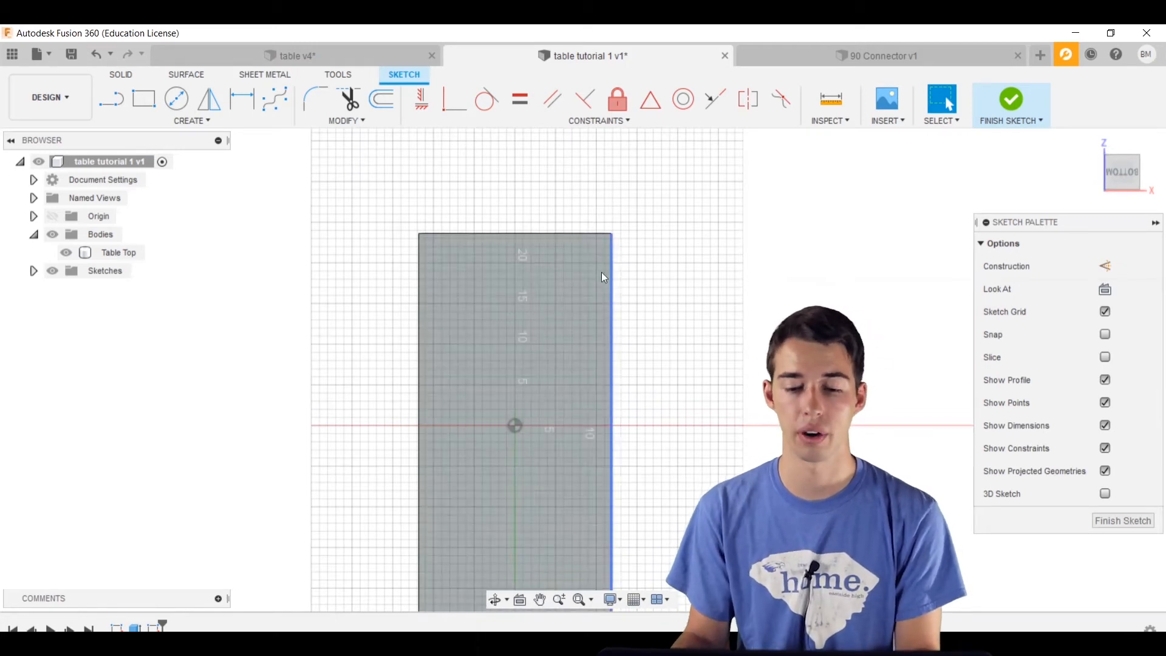
- Sketch a 0.922 in diameter circle near one corner of the tabletop's underside
{"action": "scroll", "coordinate": [596, 299], "scroll_direction": "up", "scroll_amount": 3}
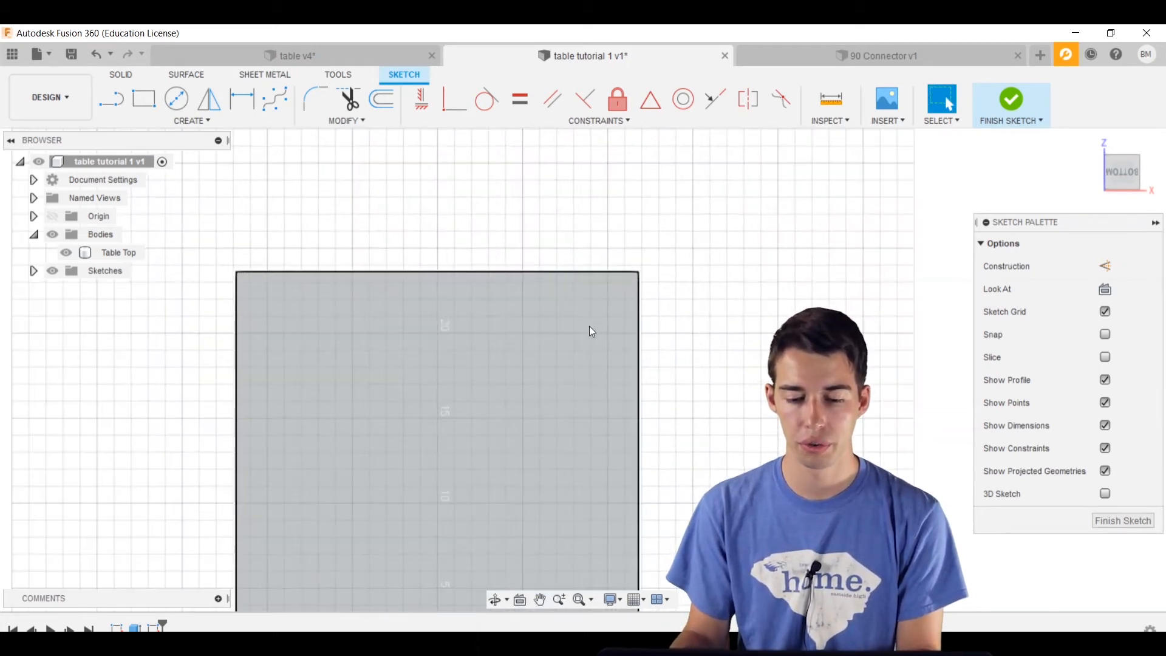
{"action": "key", "text": "c"}
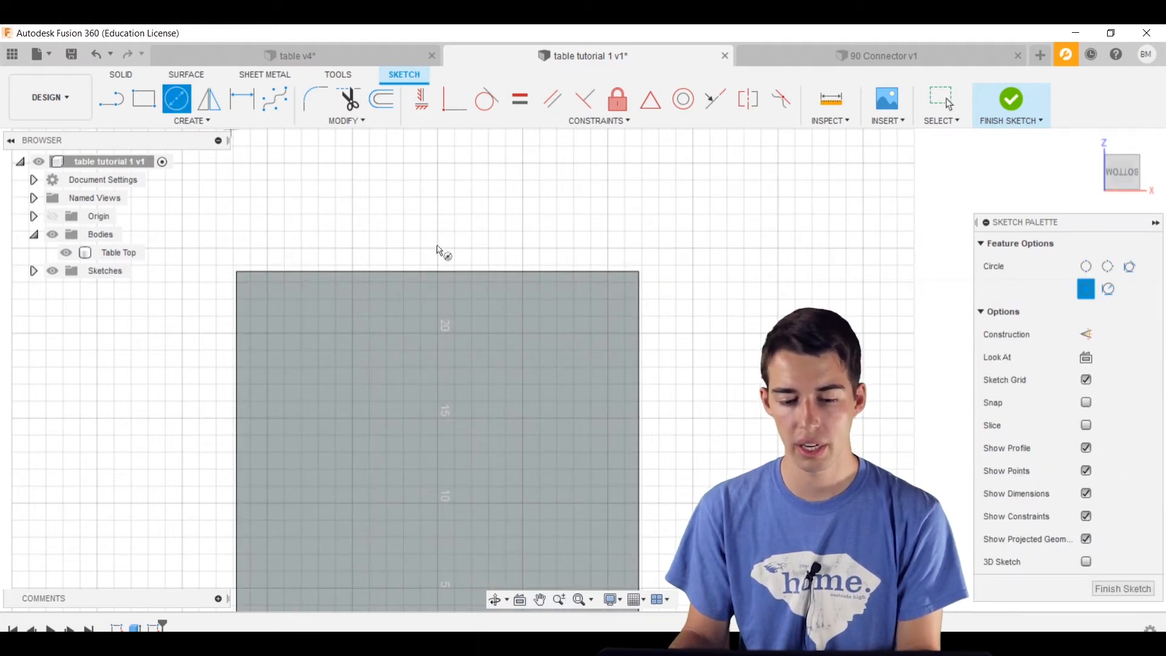
{"action": "left_click", "coordinate": [605, 298]}
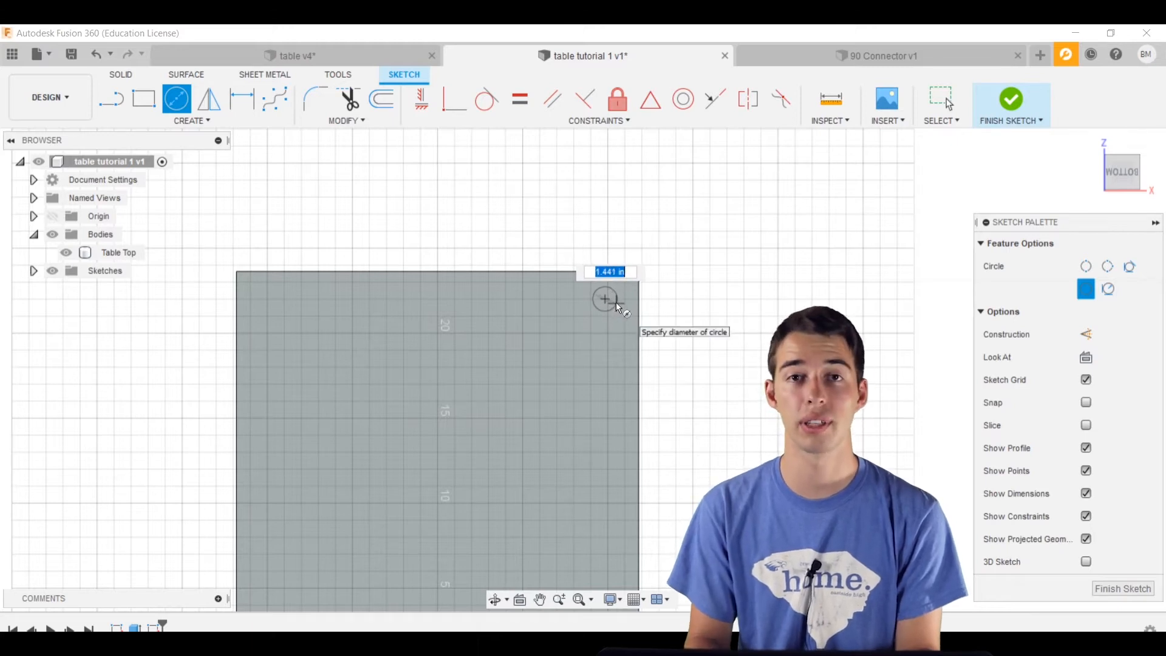
{"action": "type", "text": ".922"}
{"action": "key", "text": "Tab"}
{"action": "key", "text": "Return"}
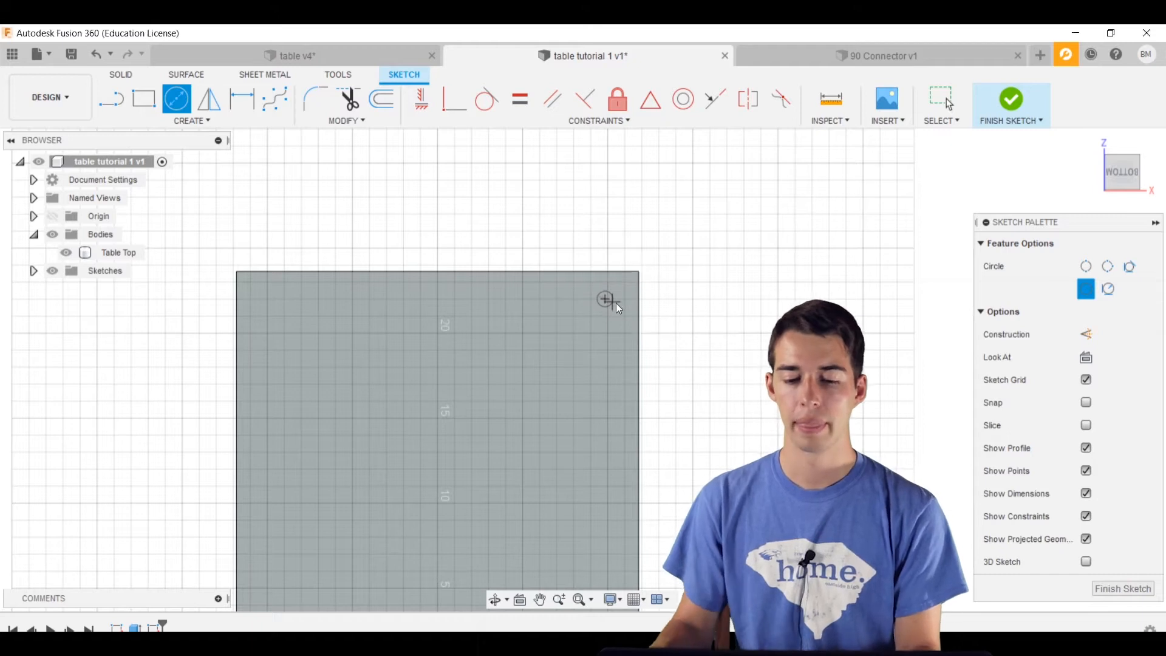
{"action": "key", "text": "Escape"}
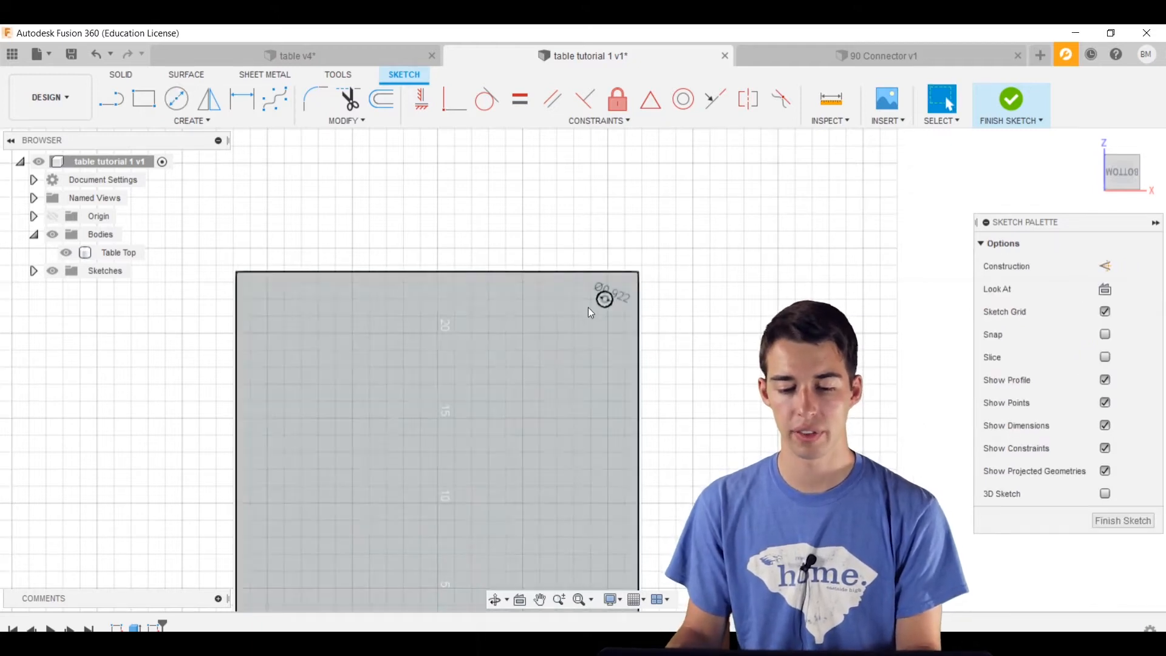
- Dimension the circle's center 1.5 in from the tabletop's adjacent long edge
{"action": "scroll", "coordinate": [605, 302], "scroll_direction": "up", "scroll_amount": 10}
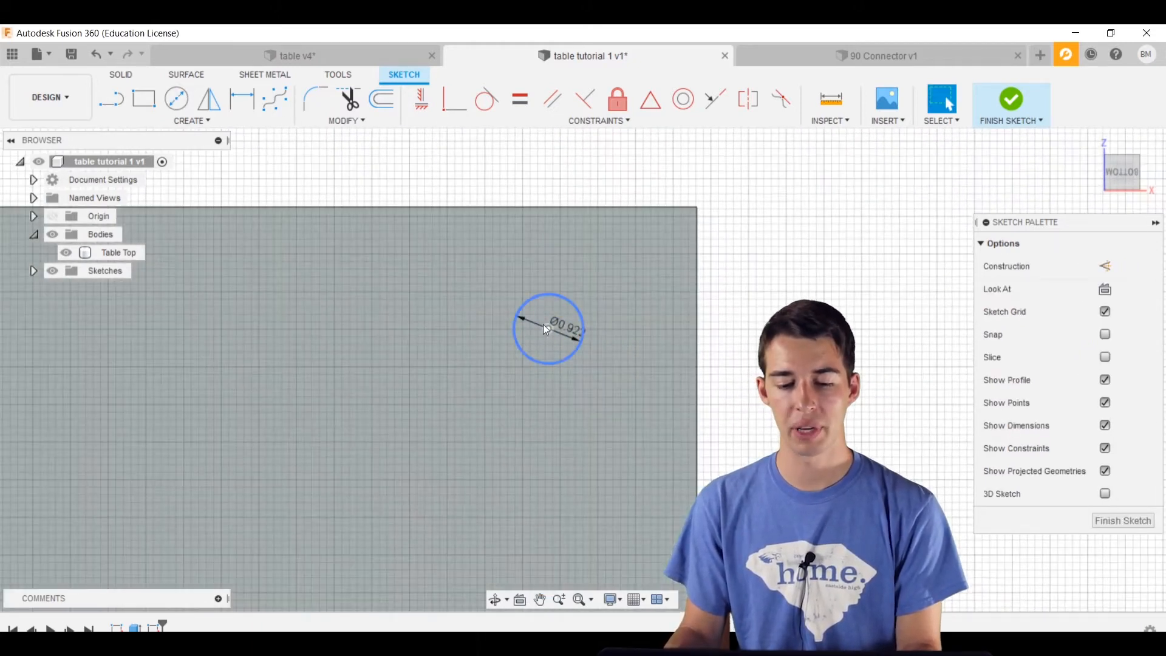
{"action": "left_click", "coordinate": [578, 207]}
{"action": "key", "text": "Escape"}
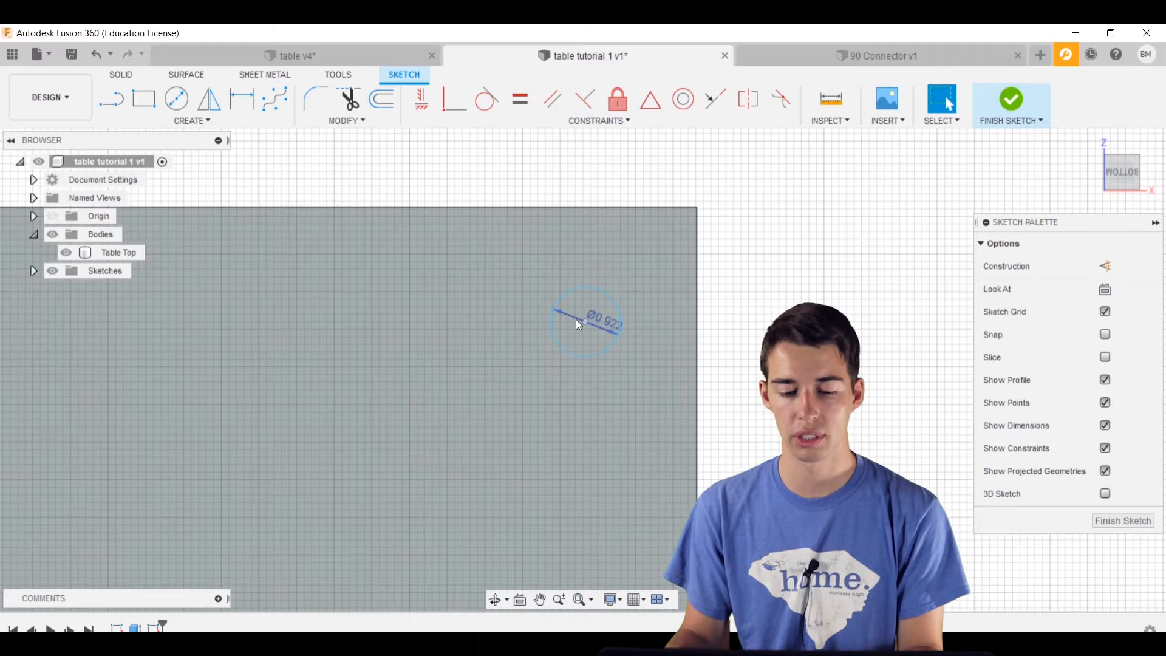
{"action": "key", "text": "Escape"}
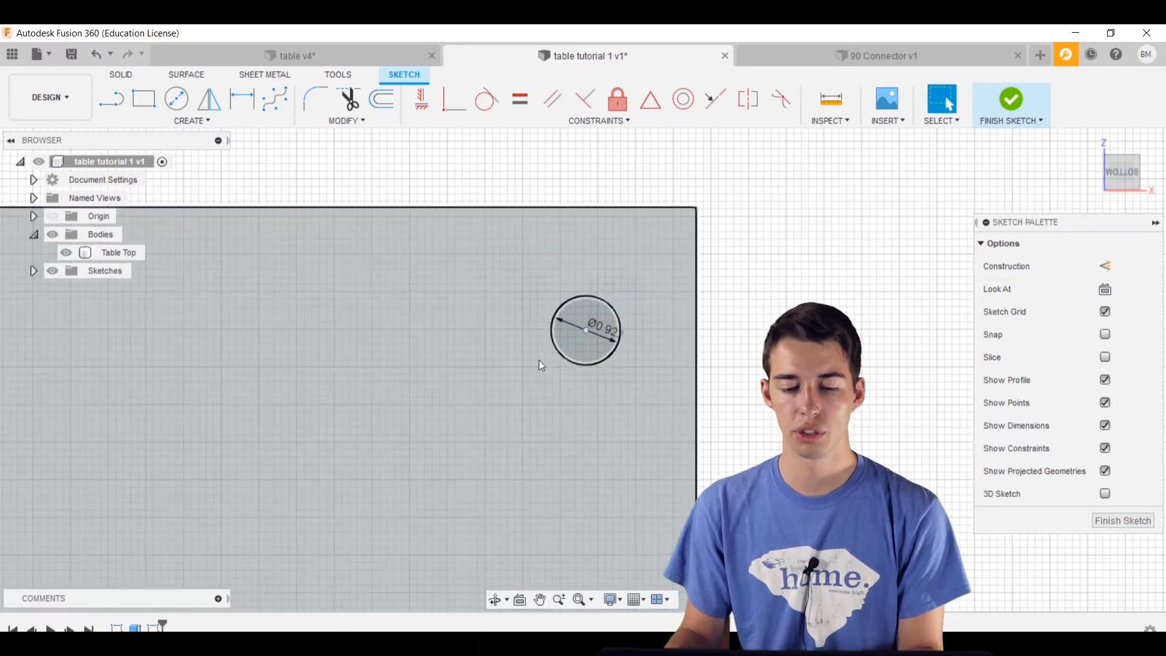
{"action": "key", "text": "d"}
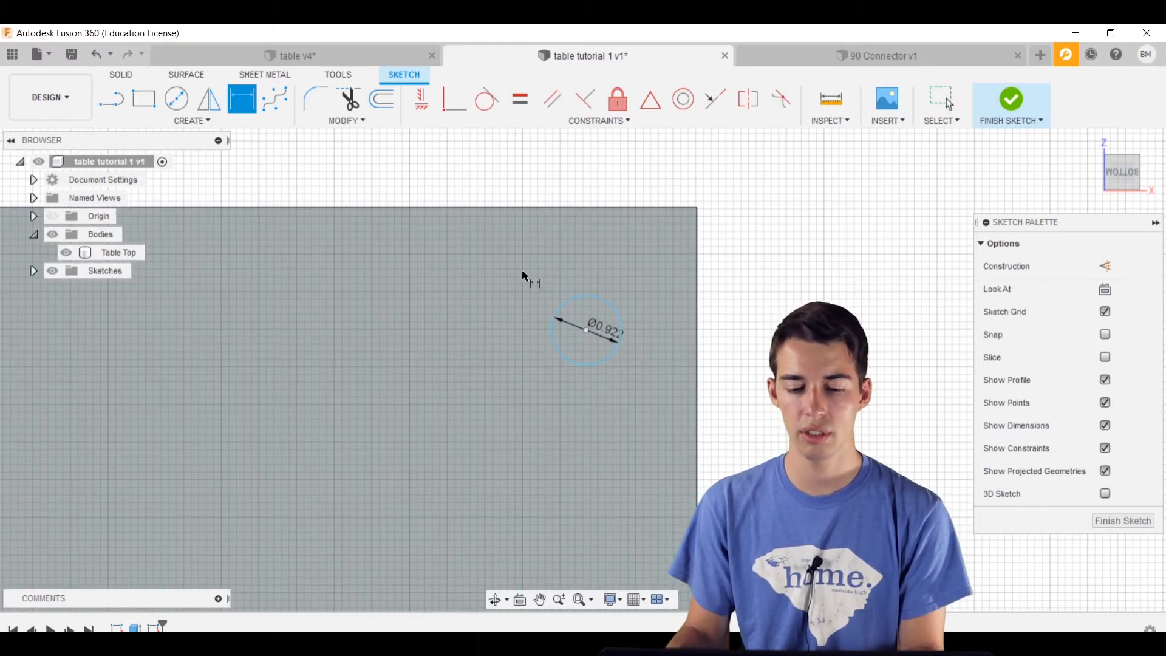
{"action": "left_click", "coordinate": [587, 330]}
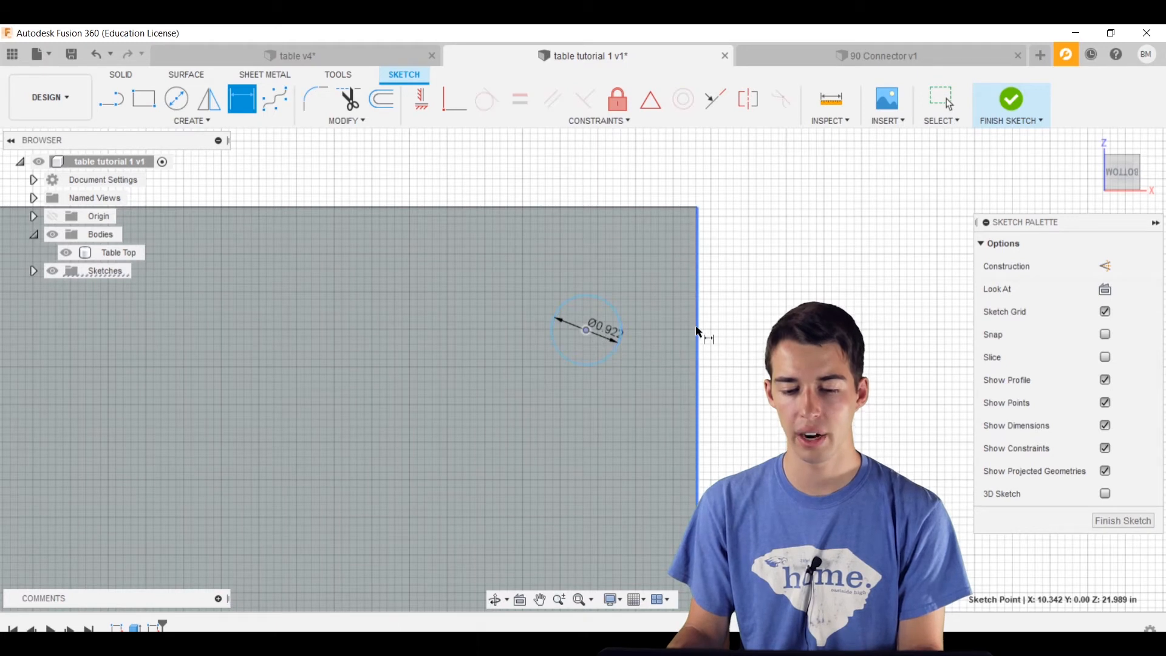
{"action": "left_click", "coordinate": [698, 258]}
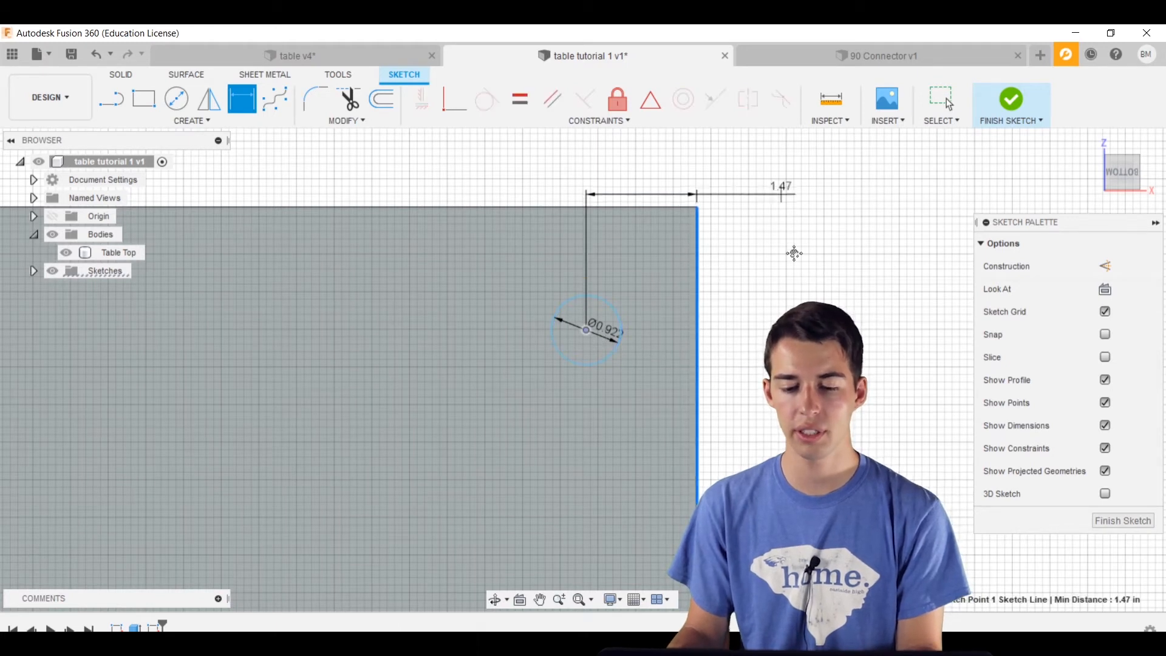
{"action": "left_click", "coordinate": [688, 204]}
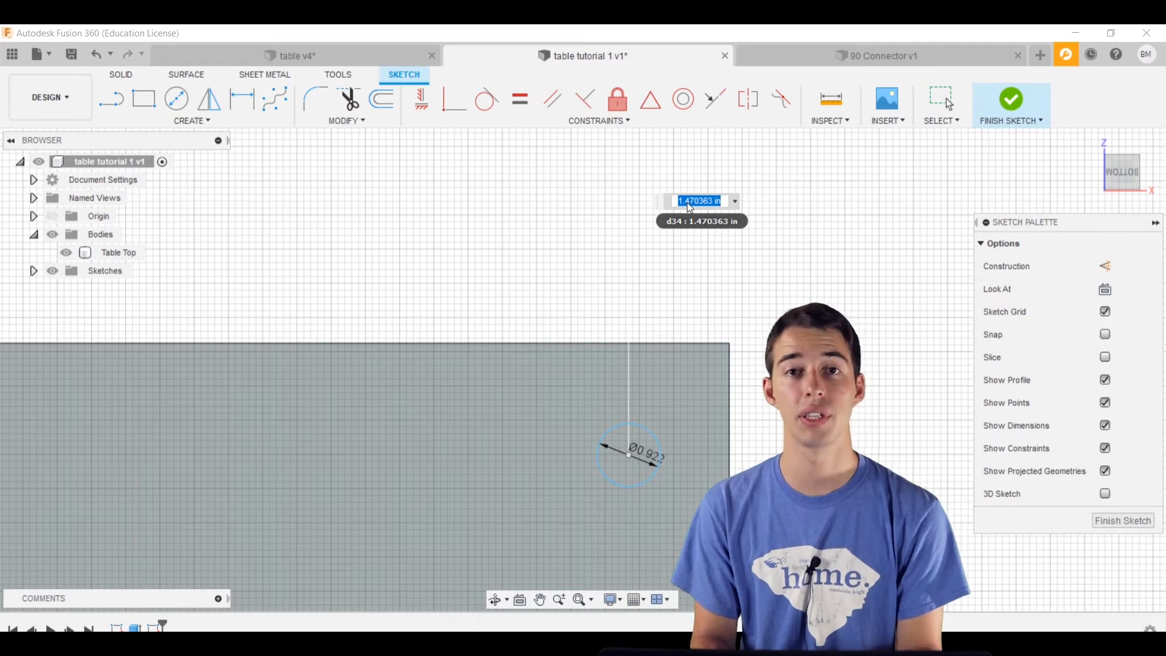
{"action": "type", "text": "1.5"}
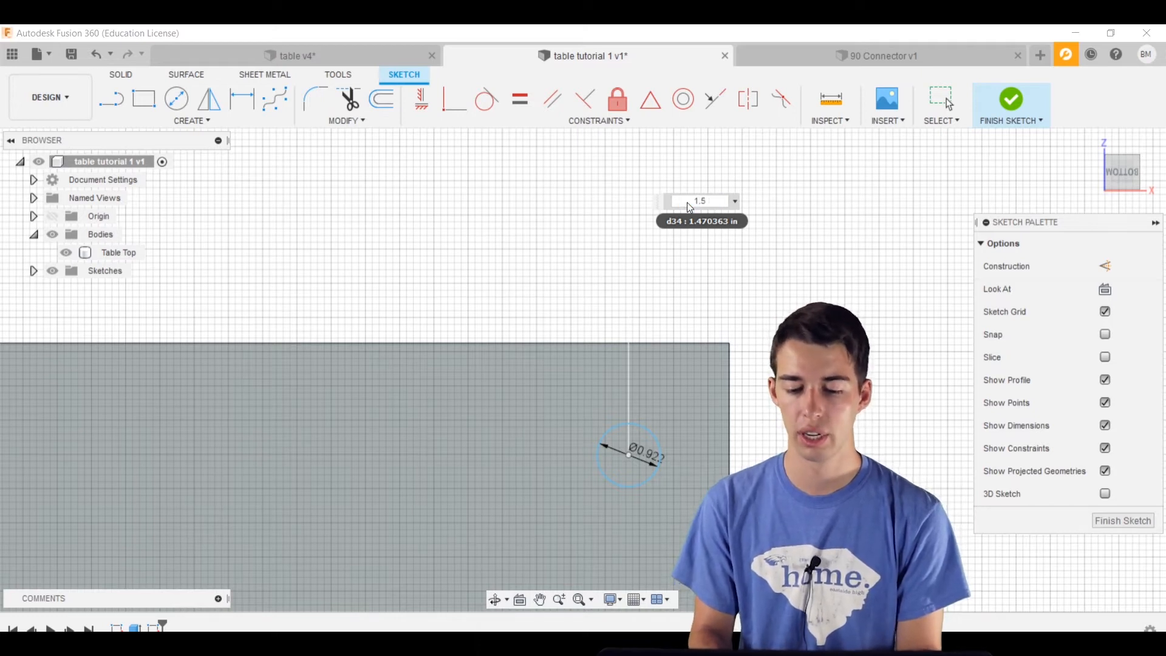
{"action": "key", "text": "Return"}
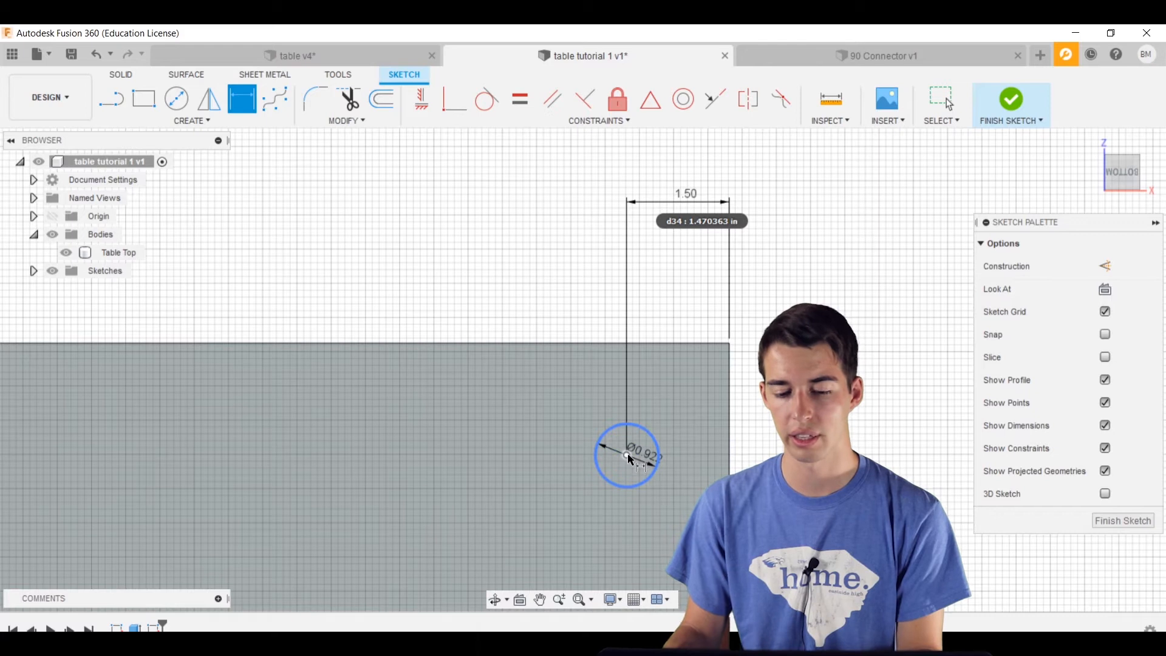
- Dimension the circle's center 1.5 in from the tabletop's short edge and place the diameter label outside the circle
{"action": "left_click", "coordinate": [630, 343]}
{"action": "left_click", "coordinate": [851, 388]}
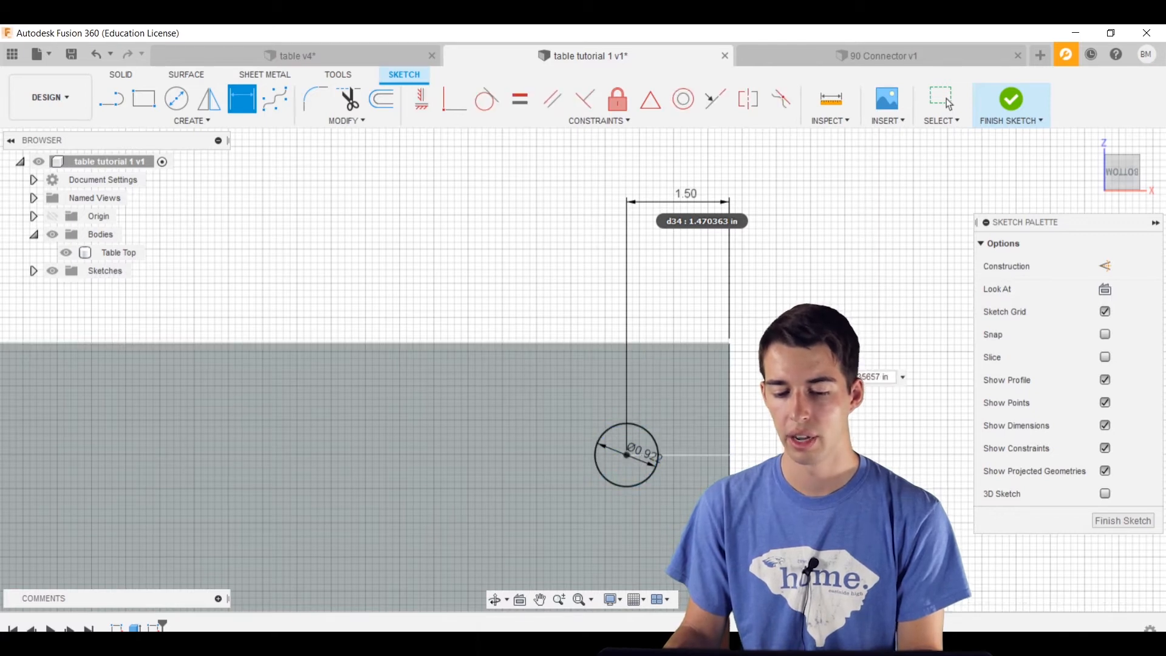
{"action": "type", "text": "1"}
{"action": "key", "text": "Return"}
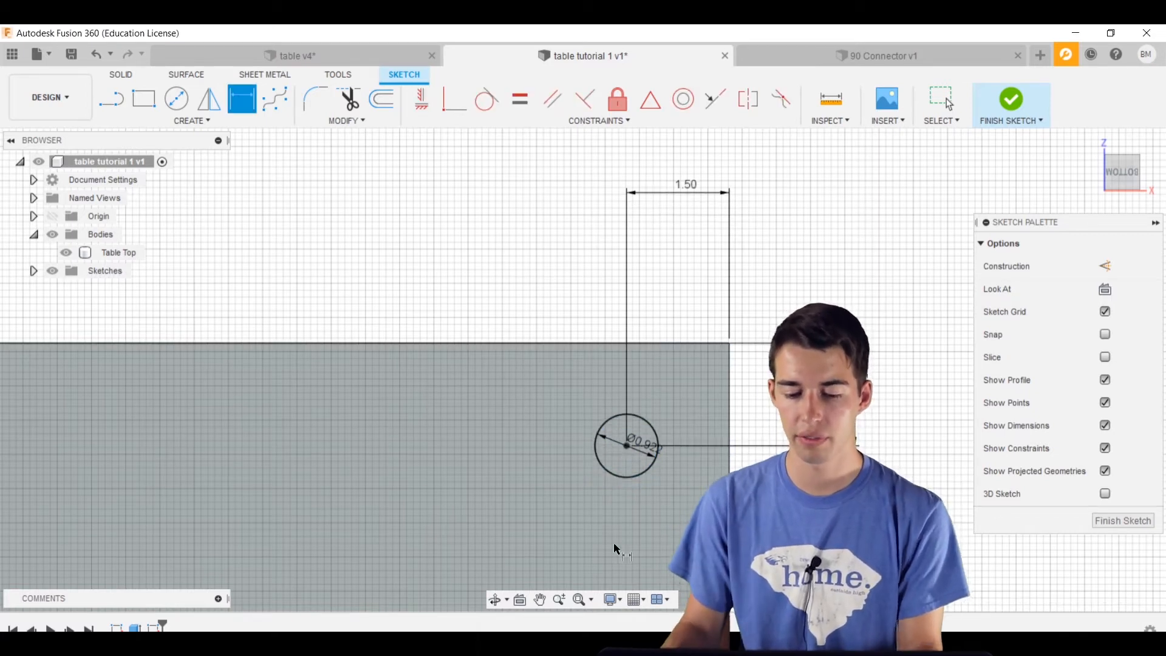
{"action": "key", "text": "Escape"}
{"action": "left_click", "coordinate": [772, 300]}
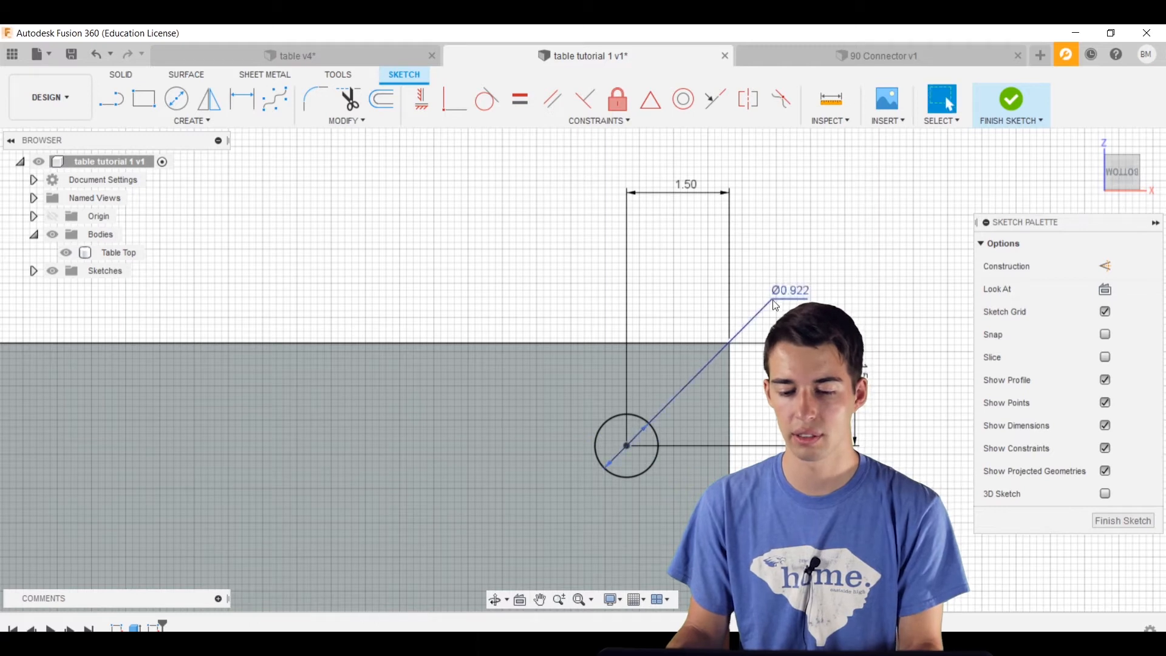
- Offset the 0.922 in circle inward by 0.047 in to form the leg's wall thickness
{"action": "middle_click_drag", "start_coordinate": [715, 461], "coordinate": [723, 389]}
{"action": "scroll", "coordinate": [637, 401], "scroll_direction": "up", "scroll_amount": 5}
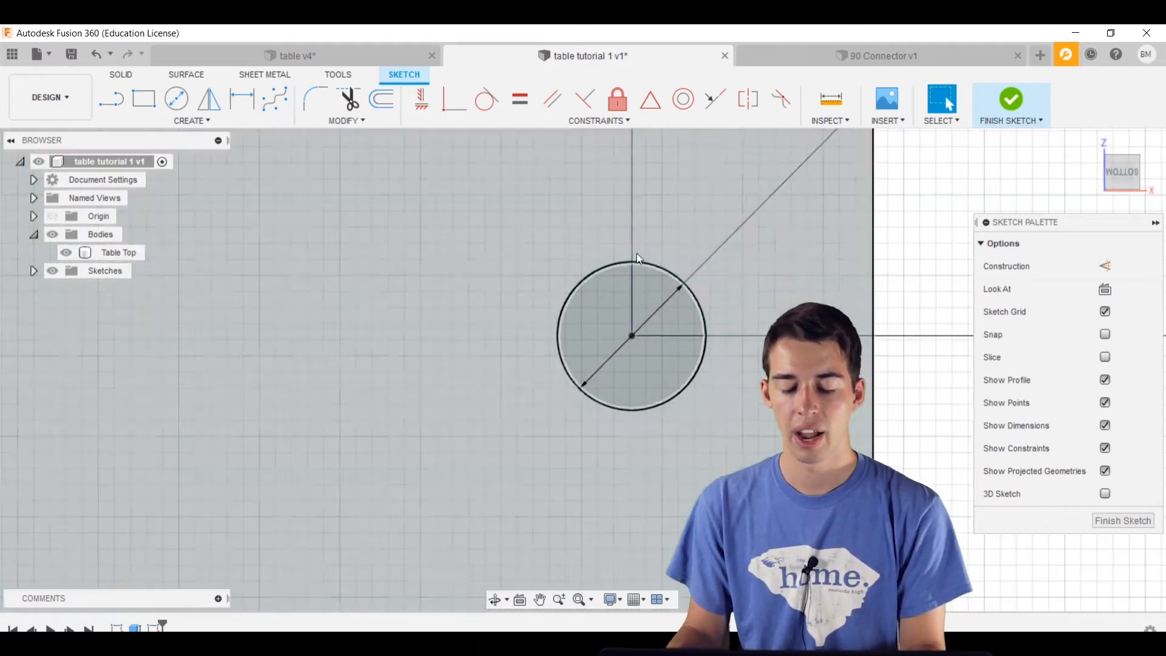
{"action": "middle_click_drag", "start_coordinate": [638, 265], "coordinate": [644, 340]}
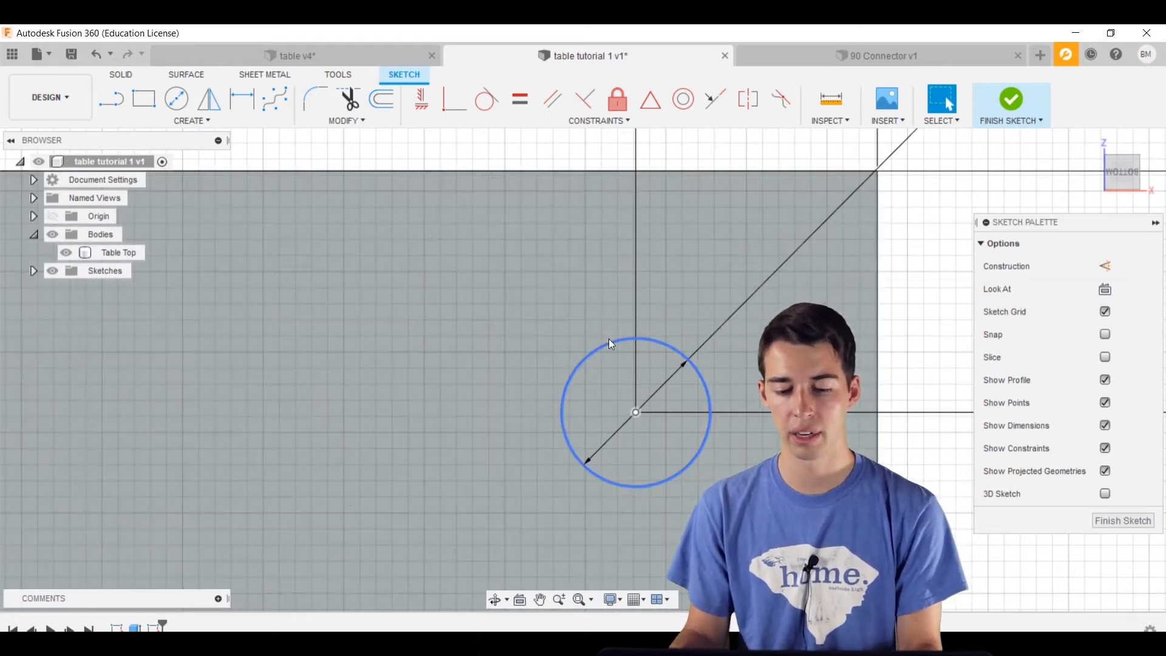
{"action": "left_click", "coordinate": [609, 340]}
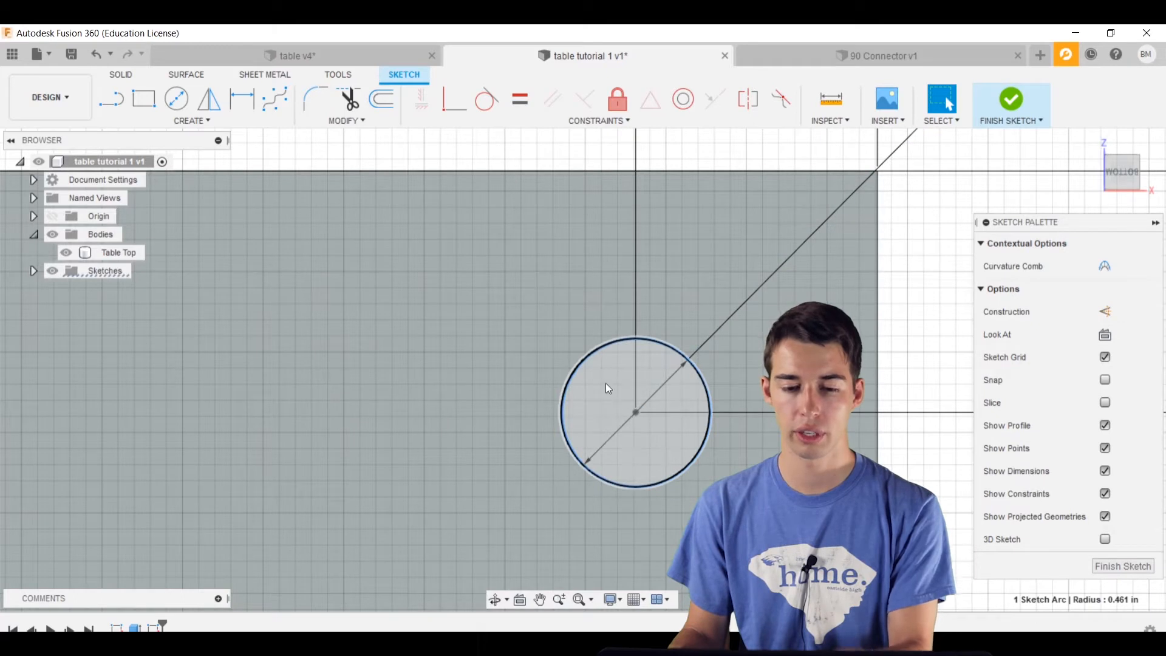
{"action": "key", "text": "o"}
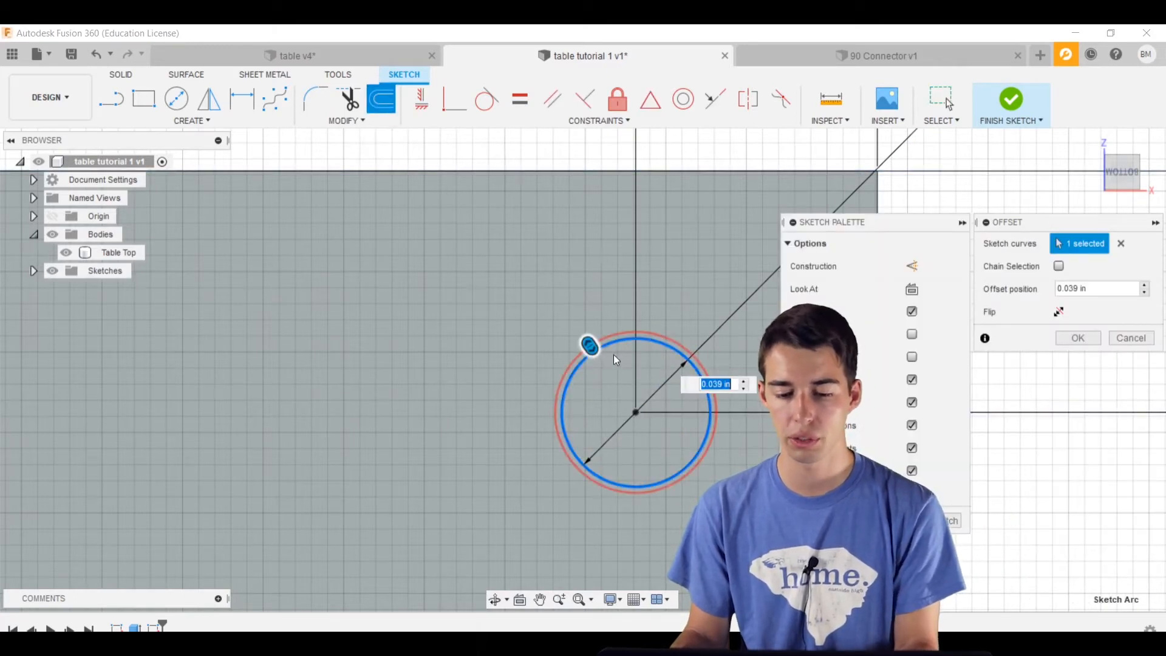
{"action": "left_click_drag", "start_coordinate": [589, 341], "coordinate": [596, 382]}
{"action": "left_click", "coordinate": [720, 404]}
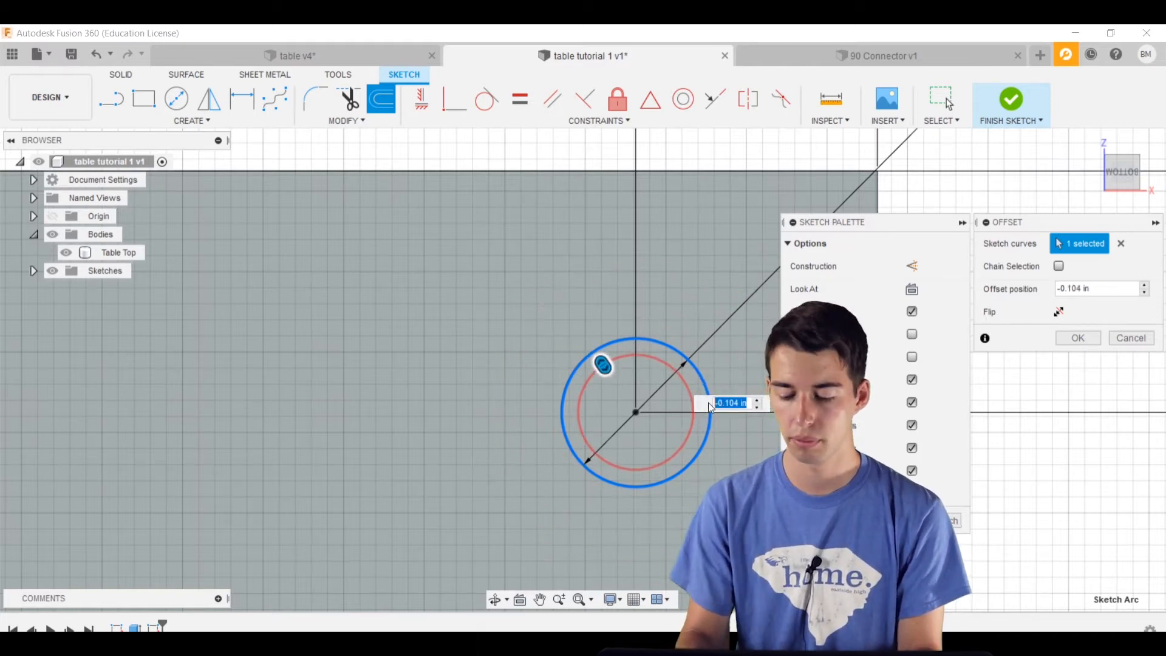
{"action": "type", "text": "-.047"}
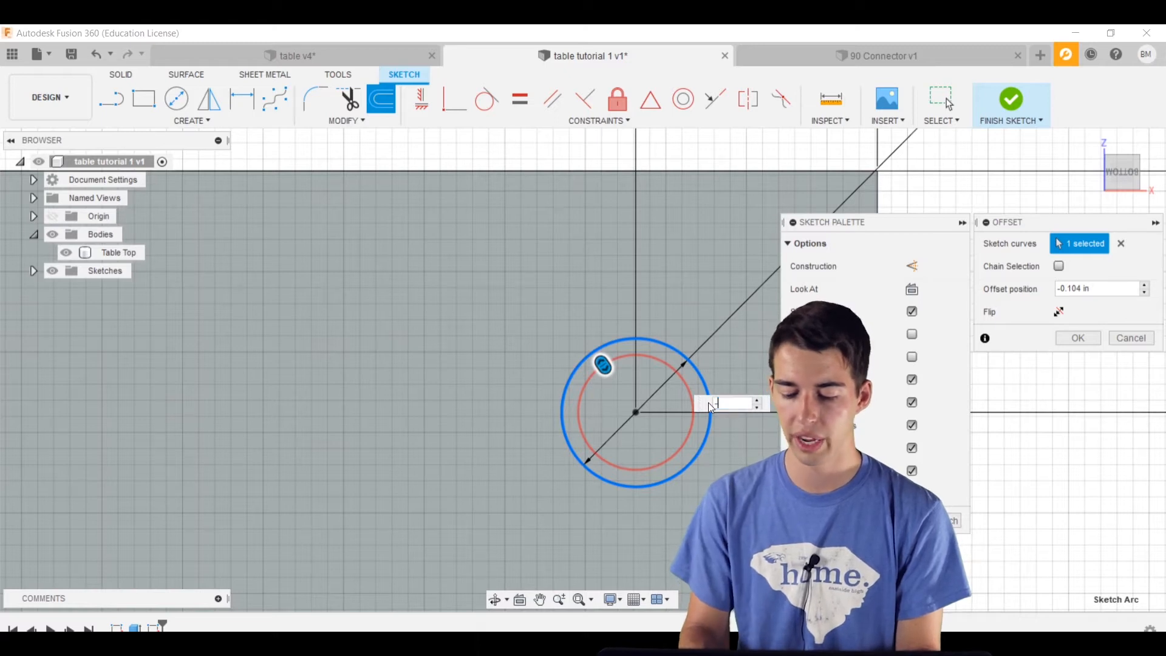
{"action": "key", "text": "Return"}
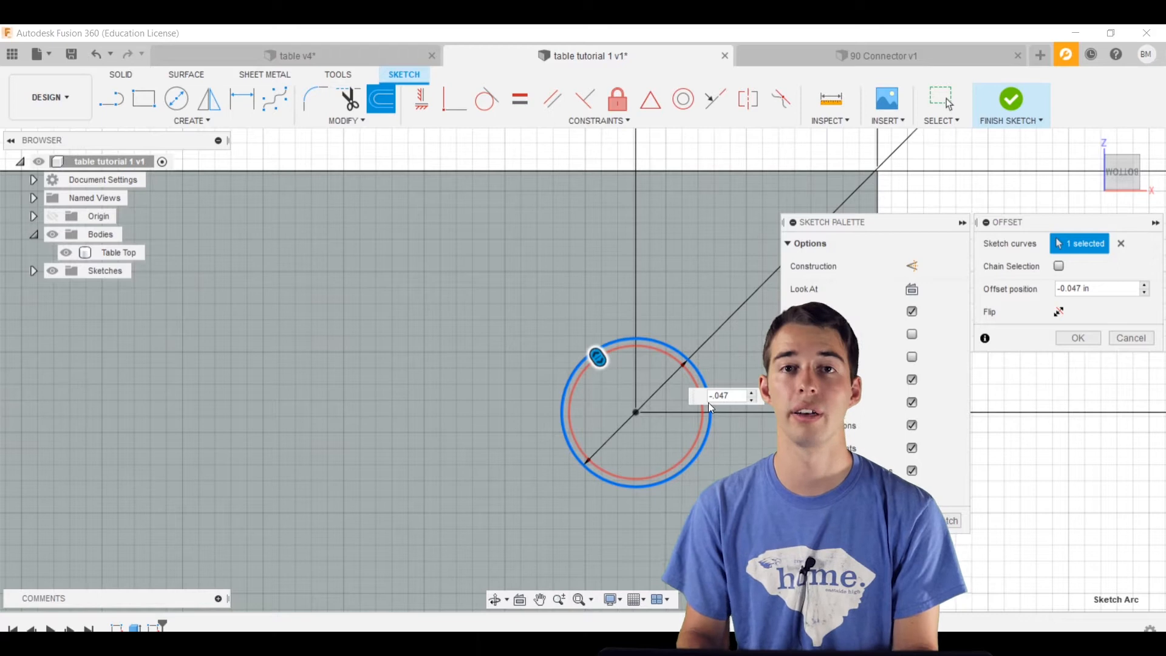
{"action": "key", "text": "Return"}
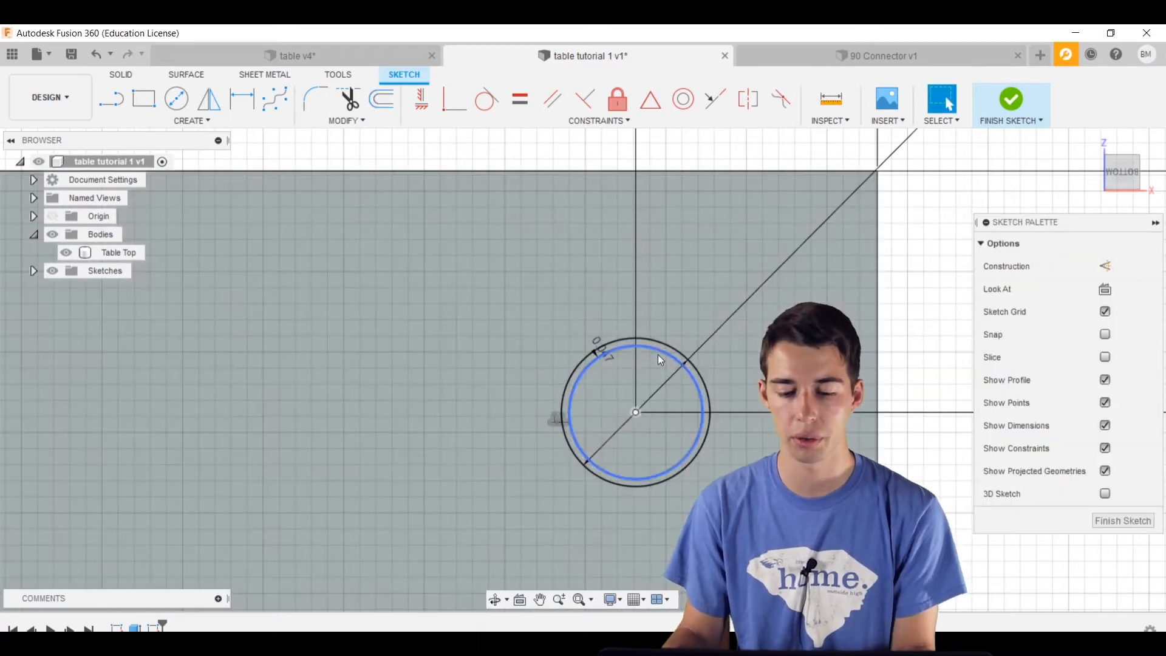
- Leave the Offset command and finish the sketch of the leg's concentric circles
{"action": "middle_click_drag", "start_coordinate": [658, 354], "coordinate": [577, 294]}
{"action": "scroll", "coordinate": [559, 284], "scroll_direction": "up", "scroll_amount": 5}
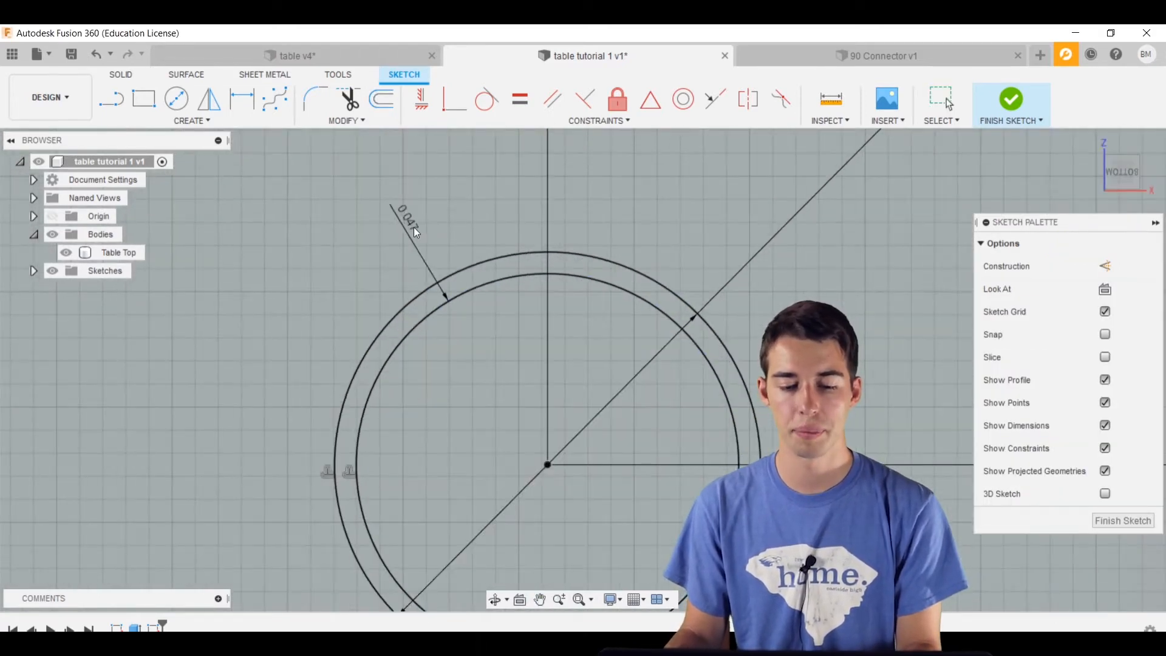
{"action": "key", "text": "Escape"}
{"action": "scroll", "coordinate": [523, 375], "scroll_direction": "down", "scroll_amount": 10}
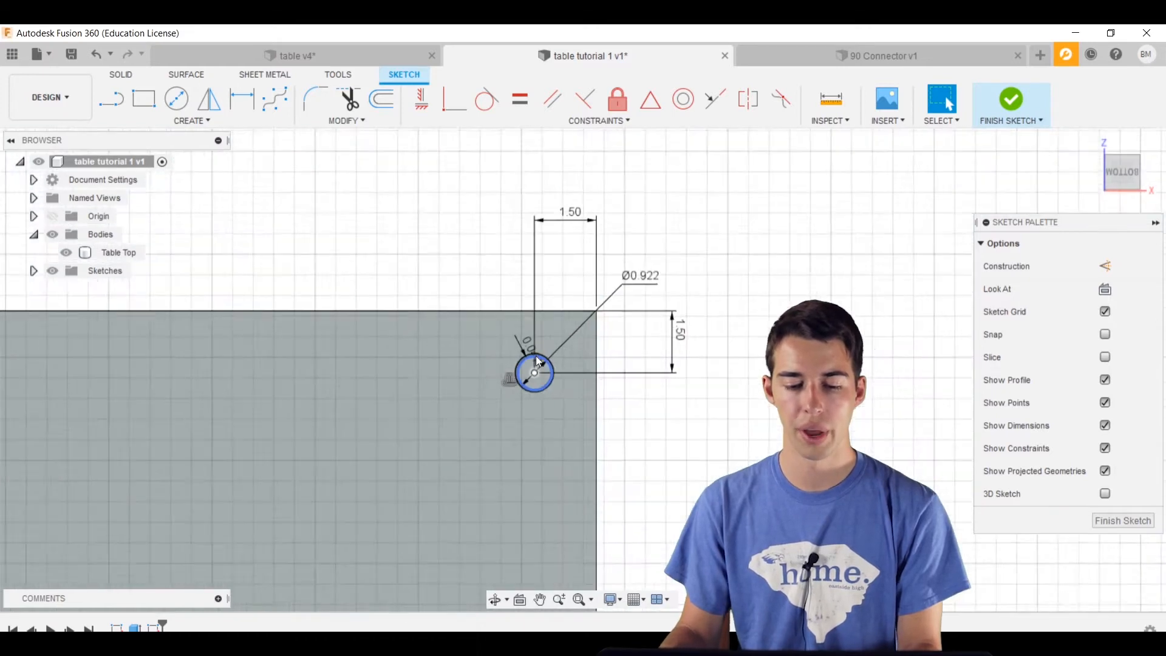
{"action": "scroll", "coordinate": [533, 373], "scroll_direction": "up", "scroll_amount": 4}
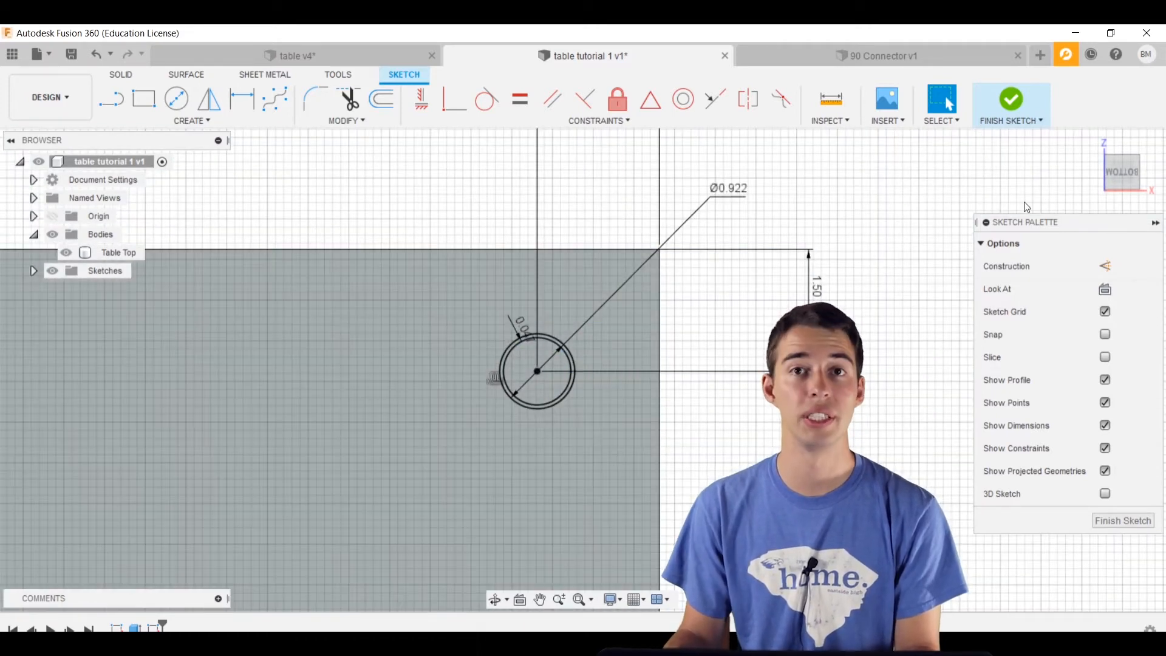
{"action": "left_click", "coordinate": [1008, 111]}
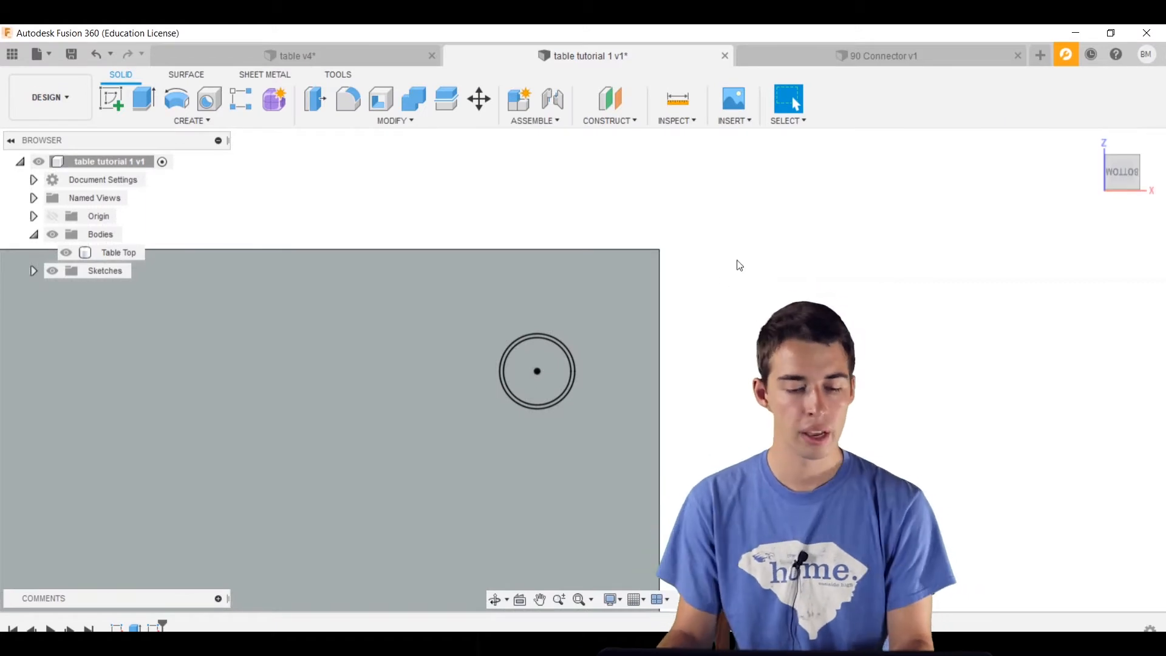
- Extrude the thin ring between the circles away from the tabletop's underside by 30-(1+(3/8)) in, using the Join operation
{"action": "scroll", "coordinate": [689, 317], "scroll_direction": "down", "scroll_amount": 5}
{"action": "middle_click_drag", "start_coordinate": [704, 291], "coordinate": [714, 181]}
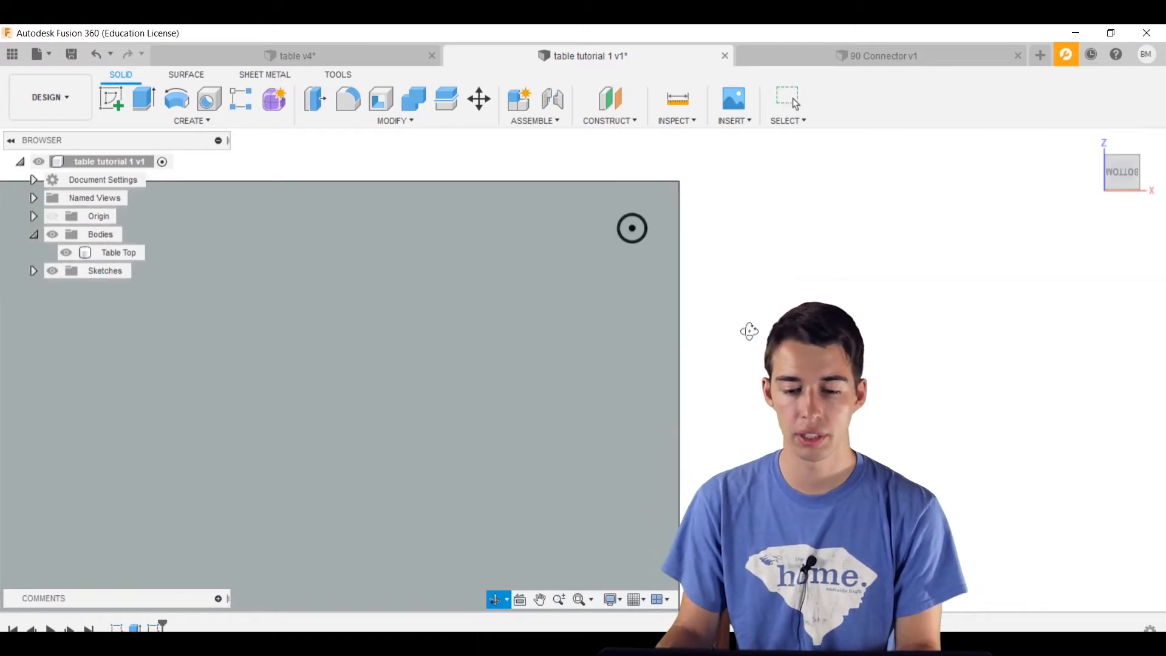
{"action": "middle_click_drag", "start_coordinate": [749, 331], "coordinate": [689, 312], "text": "shift"}
{"action": "scroll", "coordinate": [687, 307], "scroll_direction": "down", "scroll_amount": 4}
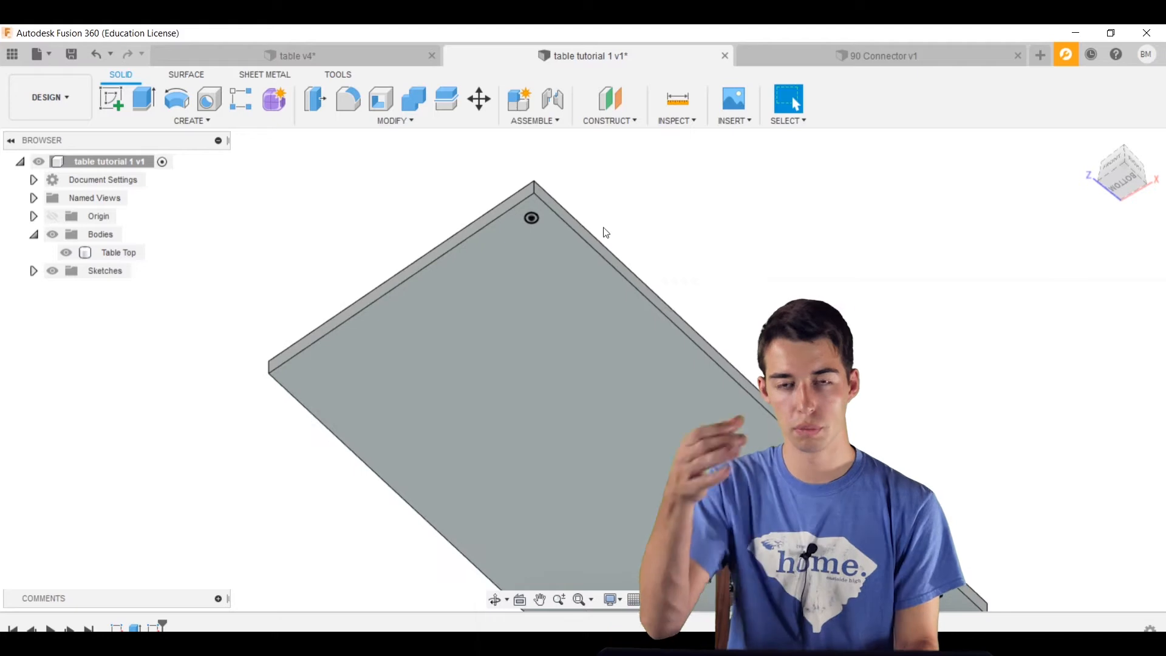
{"action": "scroll", "coordinate": [526, 214], "scroll_direction": "up", "scroll_amount": 6}
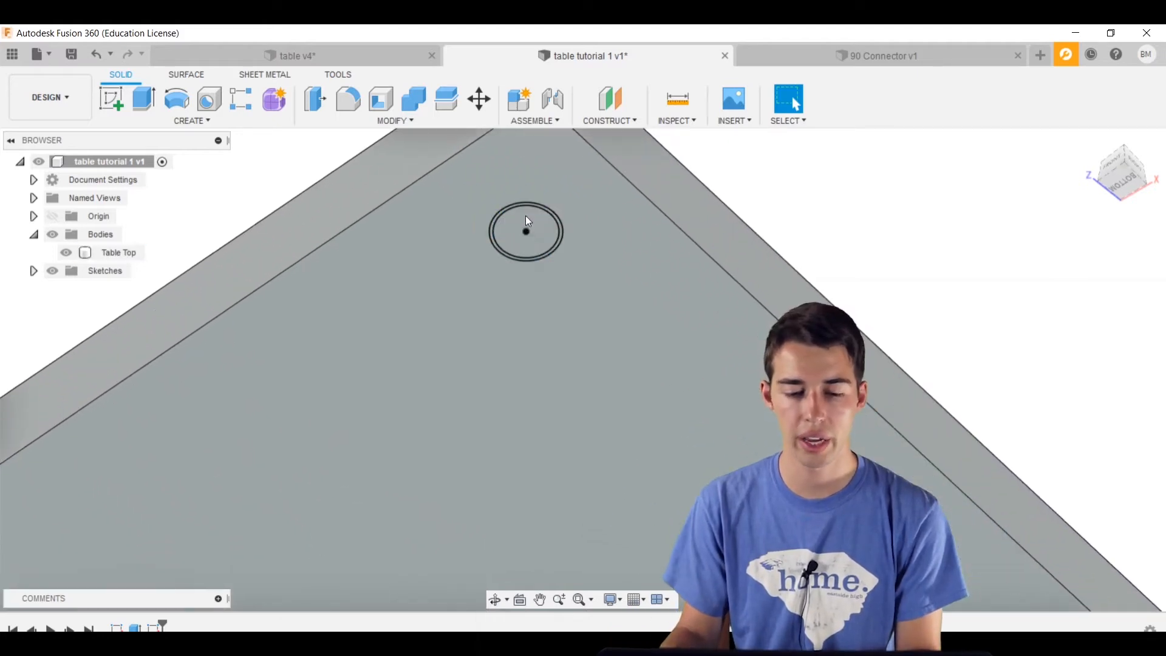
{"action": "key", "text": "e"}
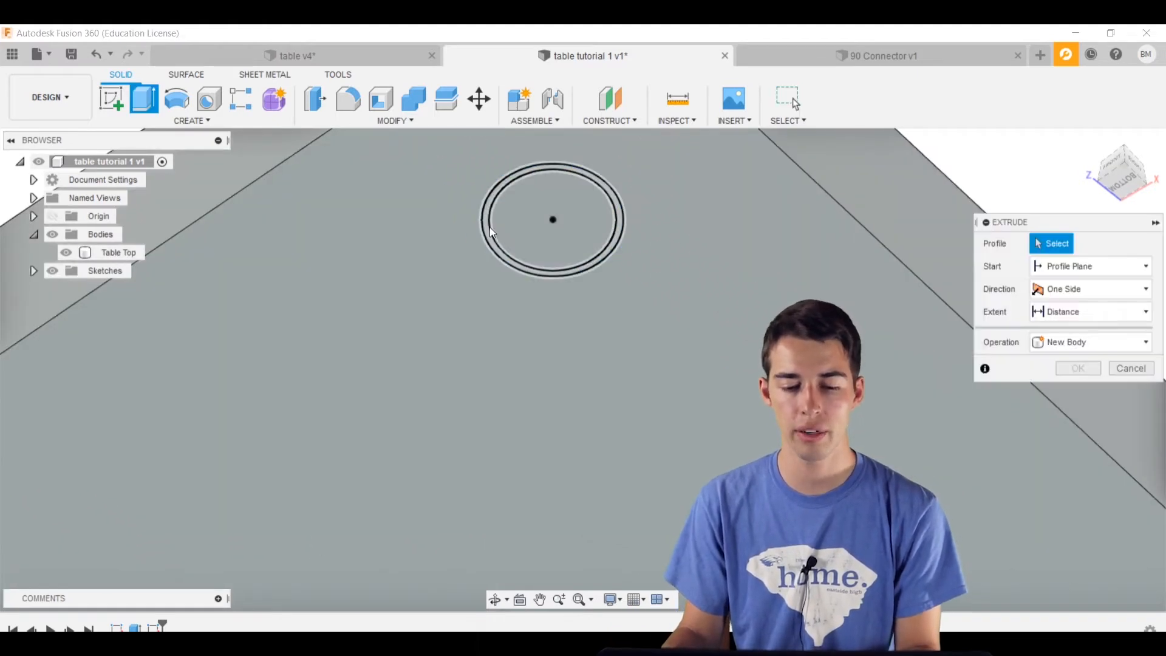
{"action": "left_click", "coordinate": [490, 229]}
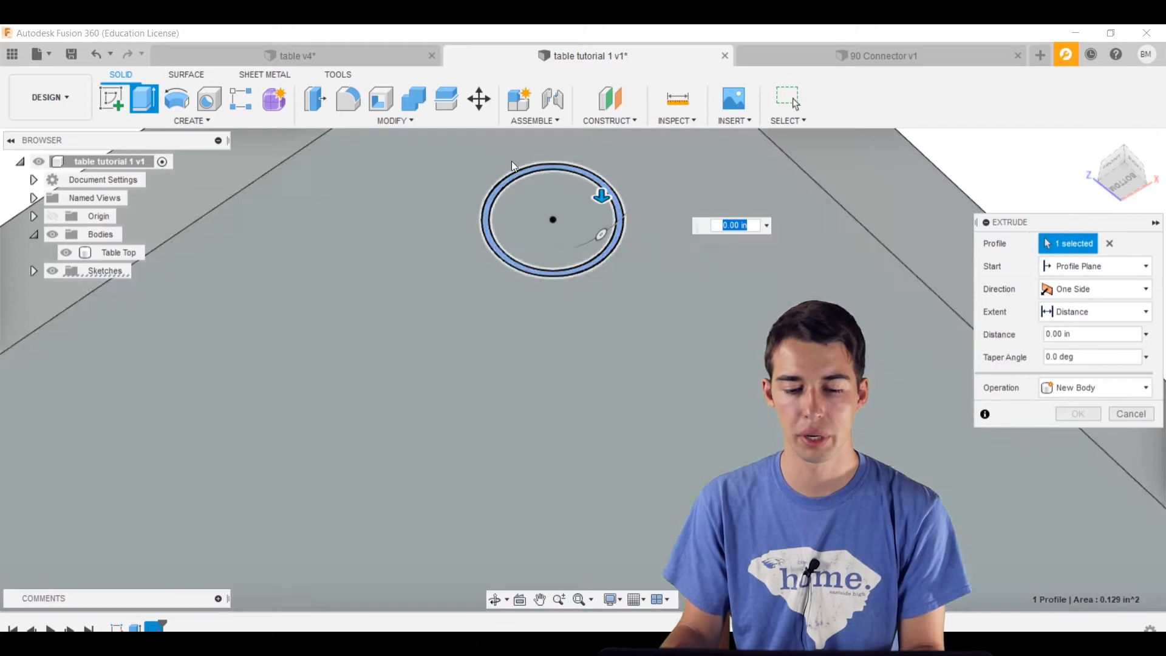
{"action": "scroll", "coordinate": [571, 219], "scroll_direction": "down", "scroll_amount": 4}
{"action": "scroll", "coordinate": [582, 219], "scroll_direction": "down", "scroll_amount": 4}
{"action": "middle_click_drag", "start_coordinate": [610, 202], "coordinate": [576, 282], "text": "shift"}
{"action": "scroll", "coordinate": [574, 286], "scroll_direction": "up", "scroll_amount": 6}
{"action": "left_click_drag", "start_coordinate": [582, 185], "coordinate": [639, 521]}
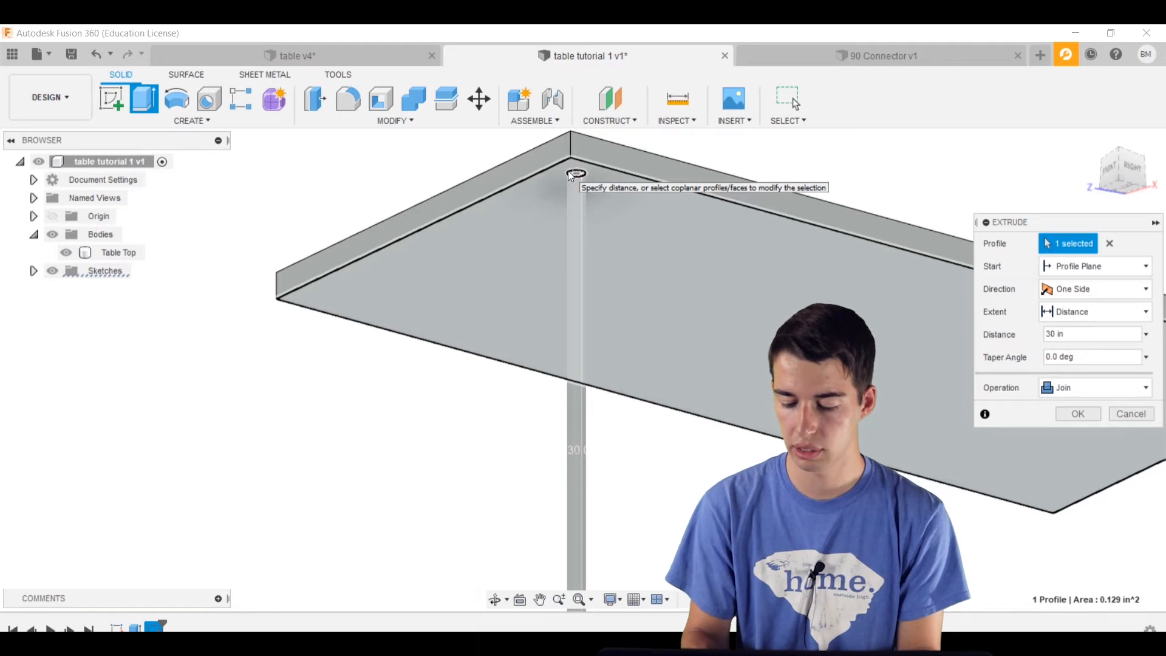
{"action": "type", "text": "-(1+(3/8))"}
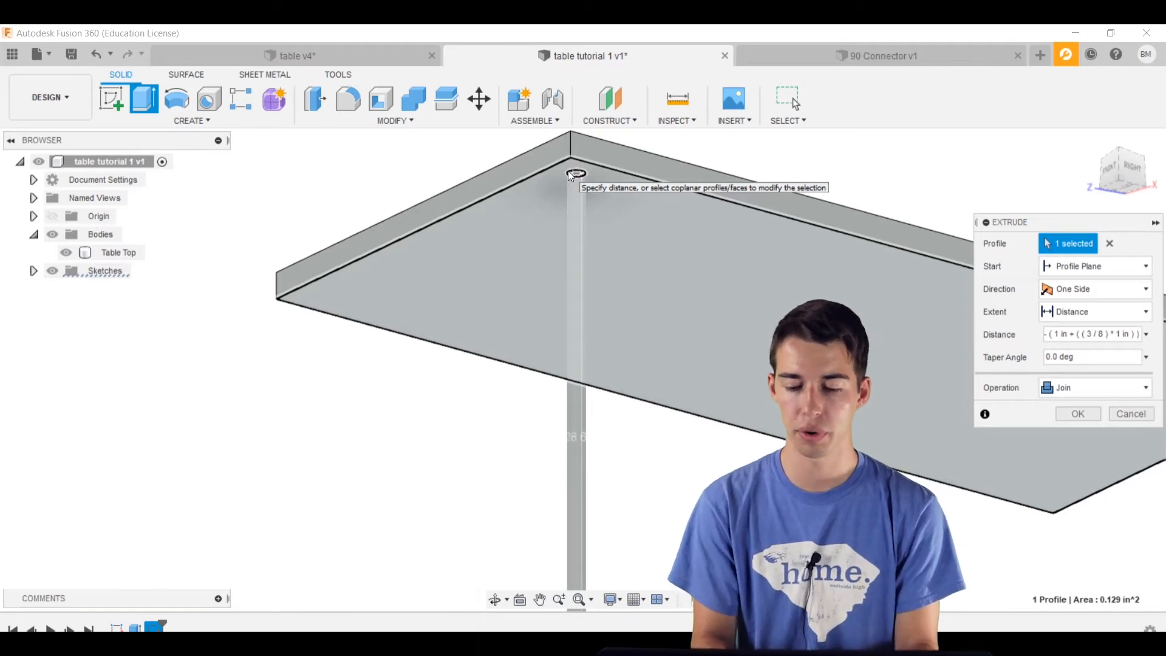
{"action": "key", "text": "Return"}
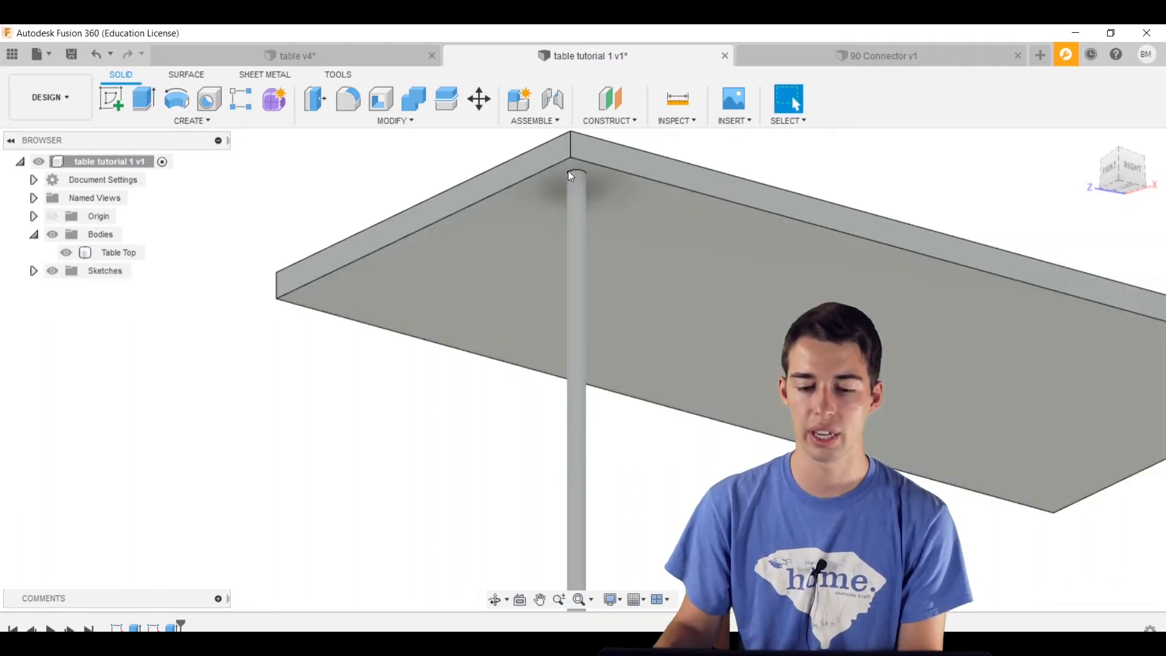
- Measure the distance from the leg's bottom ring face to the tabletop's upper face
{"action": "scroll", "coordinate": [564, 337], "scroll_direction": "down", "scroll_amount": 3}
{"action": "middle_click_drag", "start_coordinate": [516, 334], "coordinate": [439, 143]}
{"action": "scroll", "coordinate": [439, 143], "scroll_direction": "down", "scroll_amount": 1}
{"action": "middle_click_drag", "start_coordinate": [494, 267], "coordinate": [561, 395]}
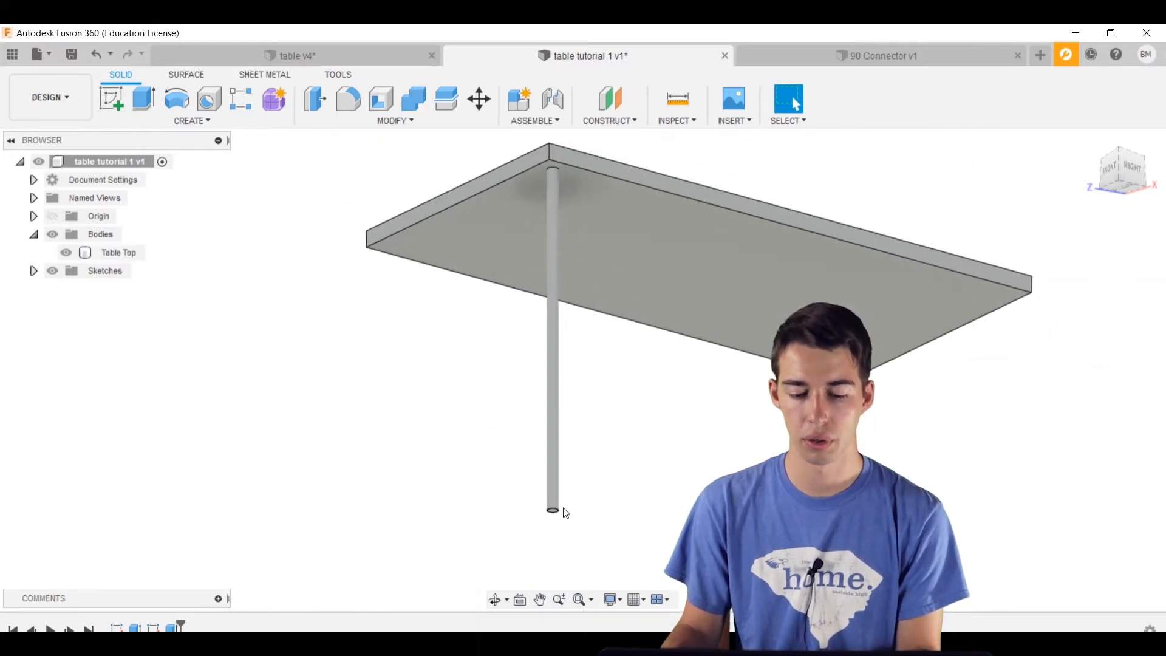
{"action": "scroll", "coordinate": [565, 513], "scroll_direction": "up", "scroll_amount": 8}
{"action": "scroll", "coordinate": [577, 486], "scroll_direction": "up", "scroll_amount": 3}
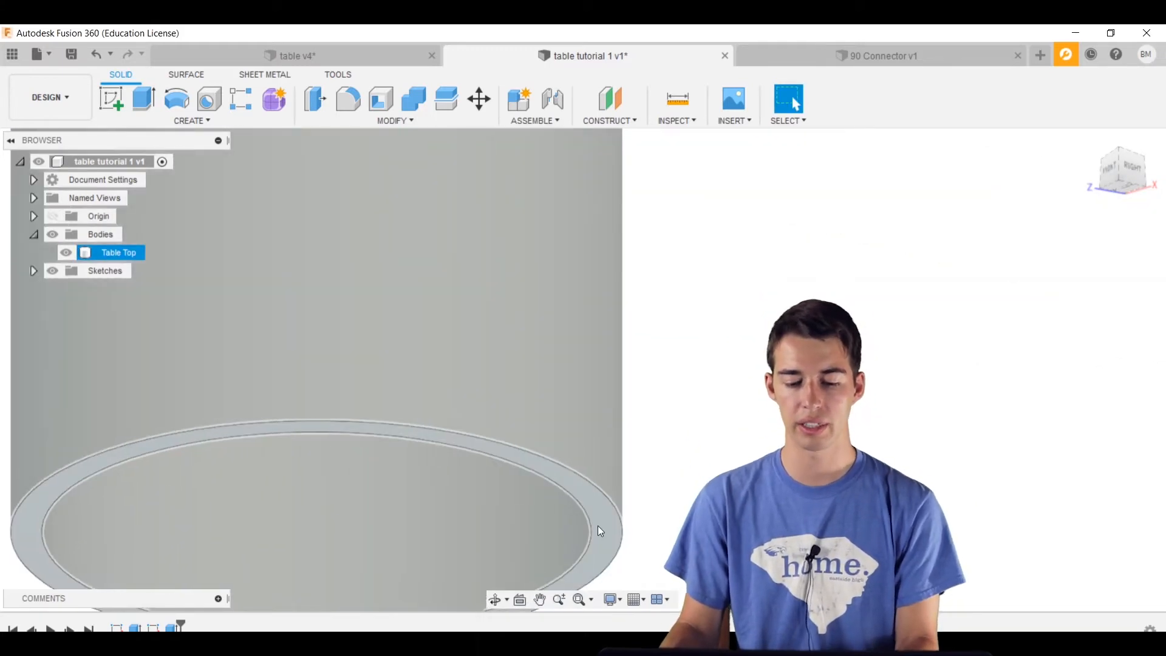
{"action": "left_click", "coordinate": [598, 526]}
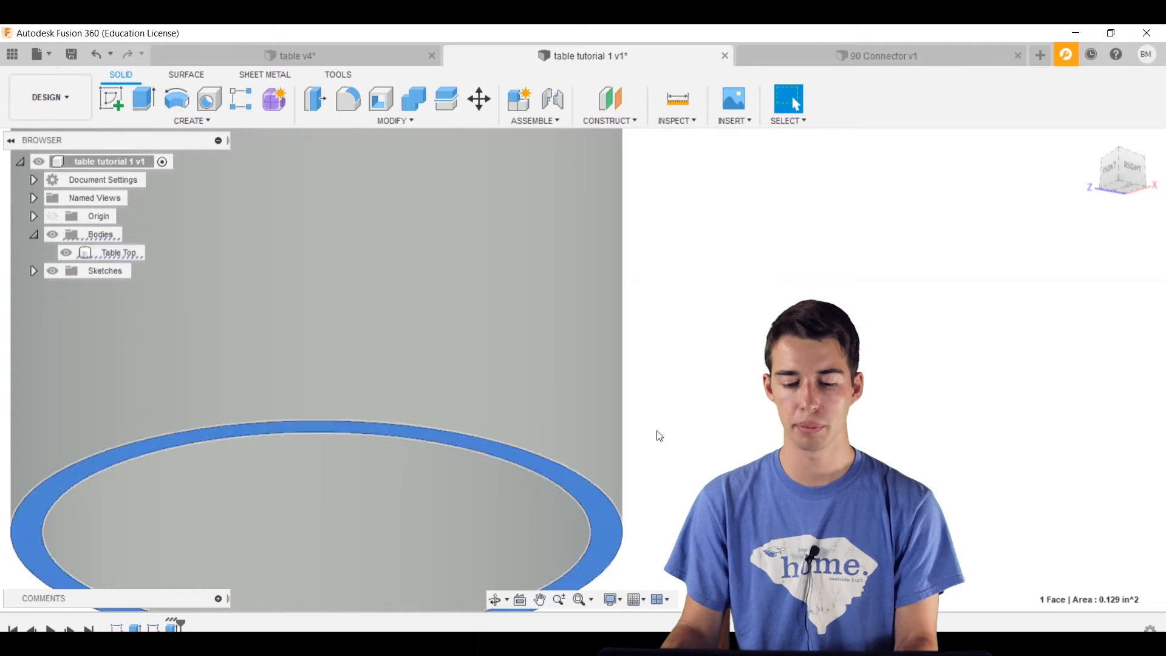
{"action": "scroll", "coordinate": [691, 332], "scroll_direction": "down", "scroll_amount": 10}
{"action": "middle_click_drag", "start_coordinate": [751, 219], "coordinate": [756, 334], "text": "shift"}
{"action": "middle_click_drag", "start_coordinate": [756, 334], "coordinate": [752, 523]}
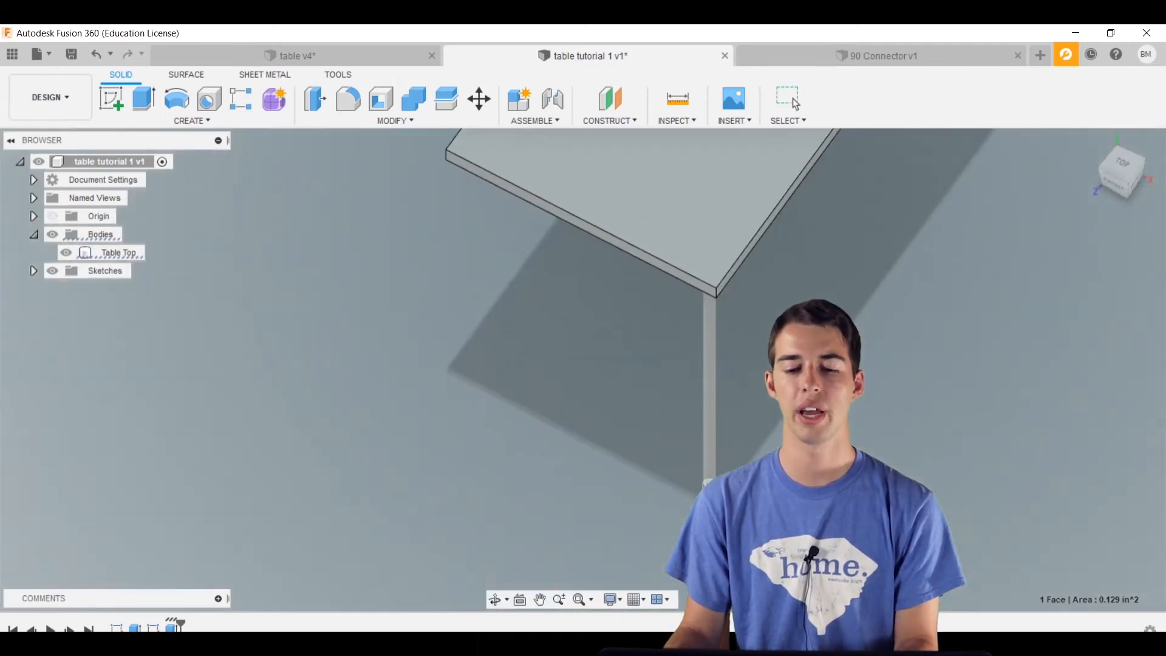
{"action": "left_click", "coordinate": [708, 218], "text": "ctrl"}
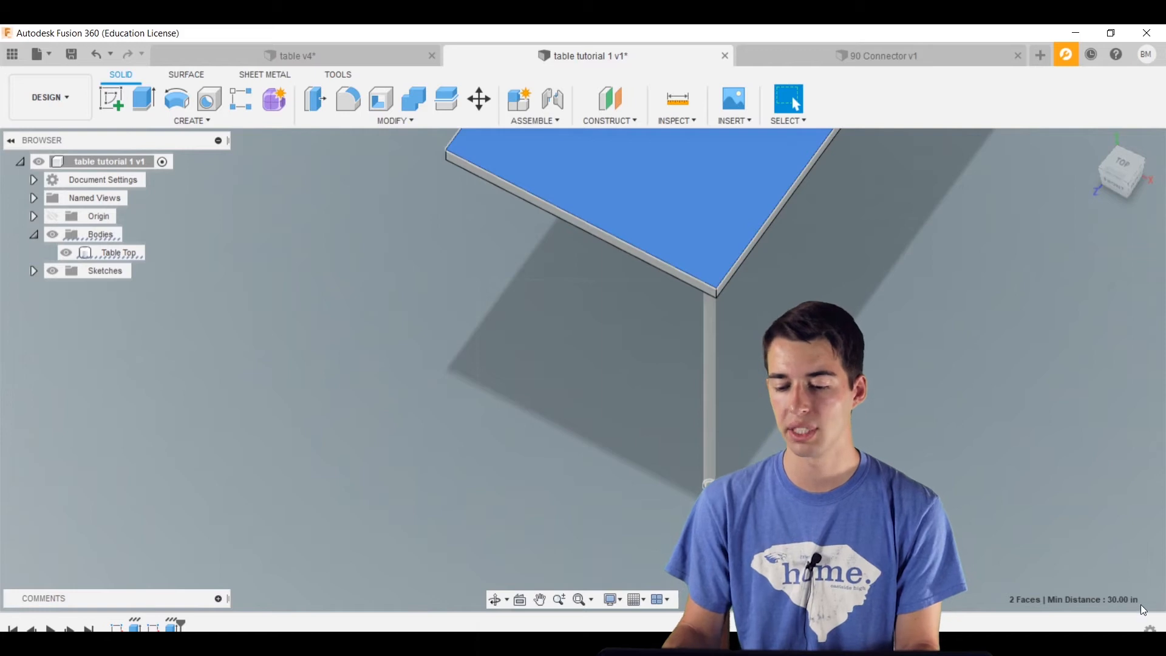
{"action": "left_click", "coordinate": [888, 317]}
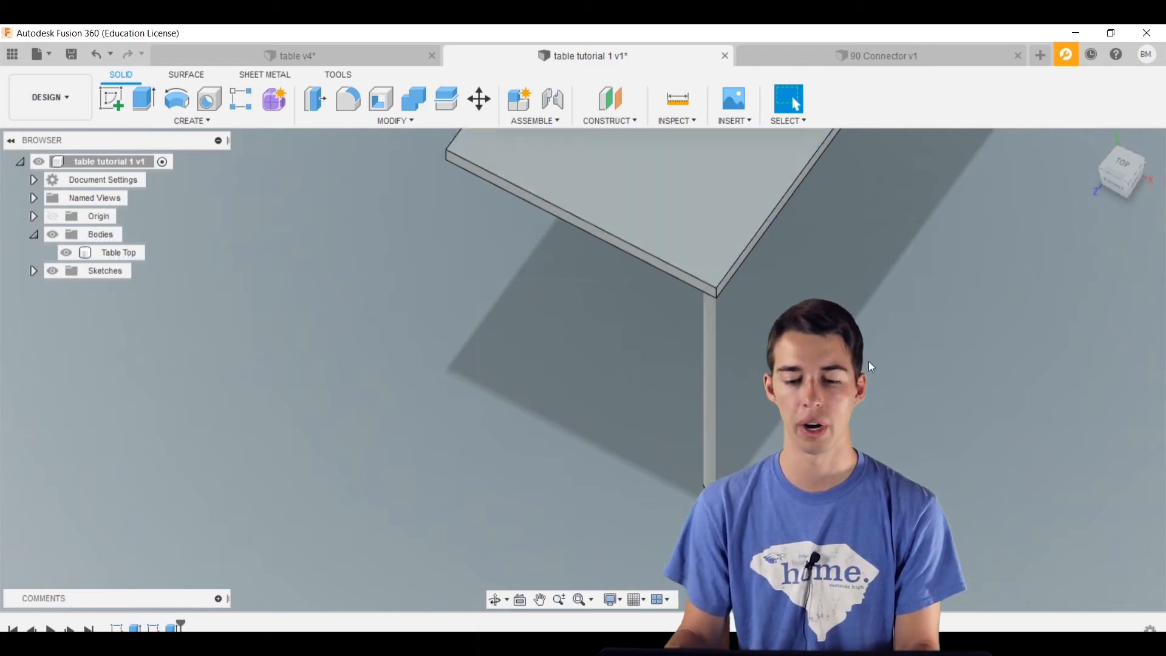
- Highlight the Table Top body to check which geometry belongs to it, and clear the selection
{"action": "middle_click_drag", "start_coordinate": [832, 504], "coordinate": [630, 607], "text": "shift"}
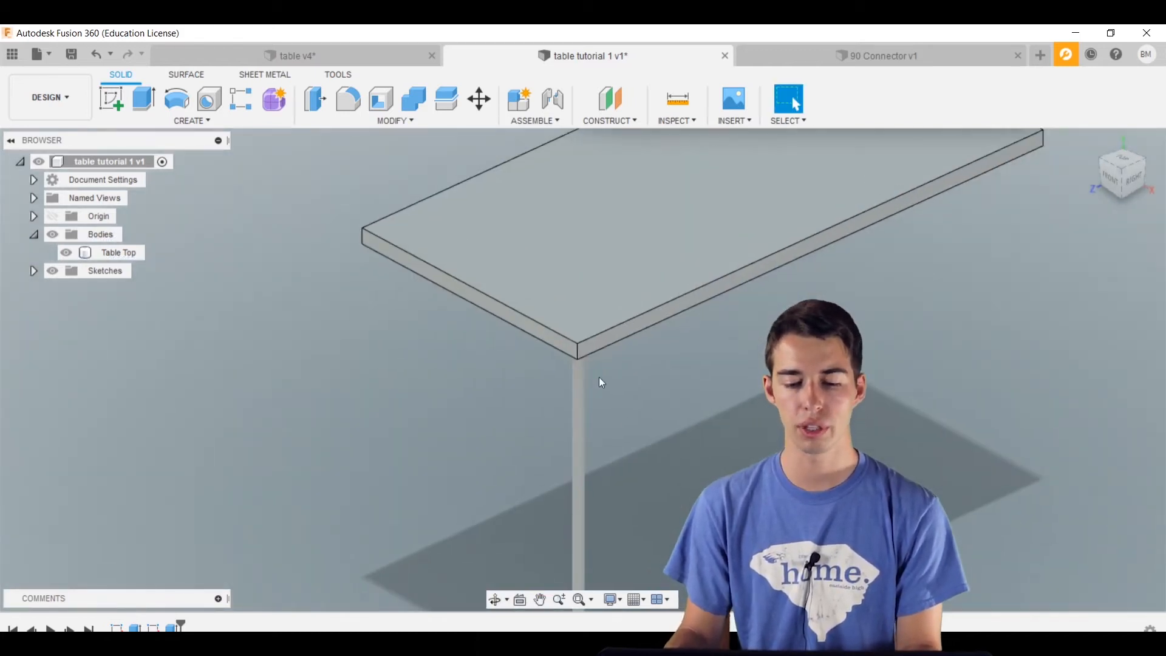
{"action": "scroll", "coordinate": [462, 382], "scroll_direction": "down", "scroll_amount": 4}
{"action": "left_click", "coordinate": [119, 252]}
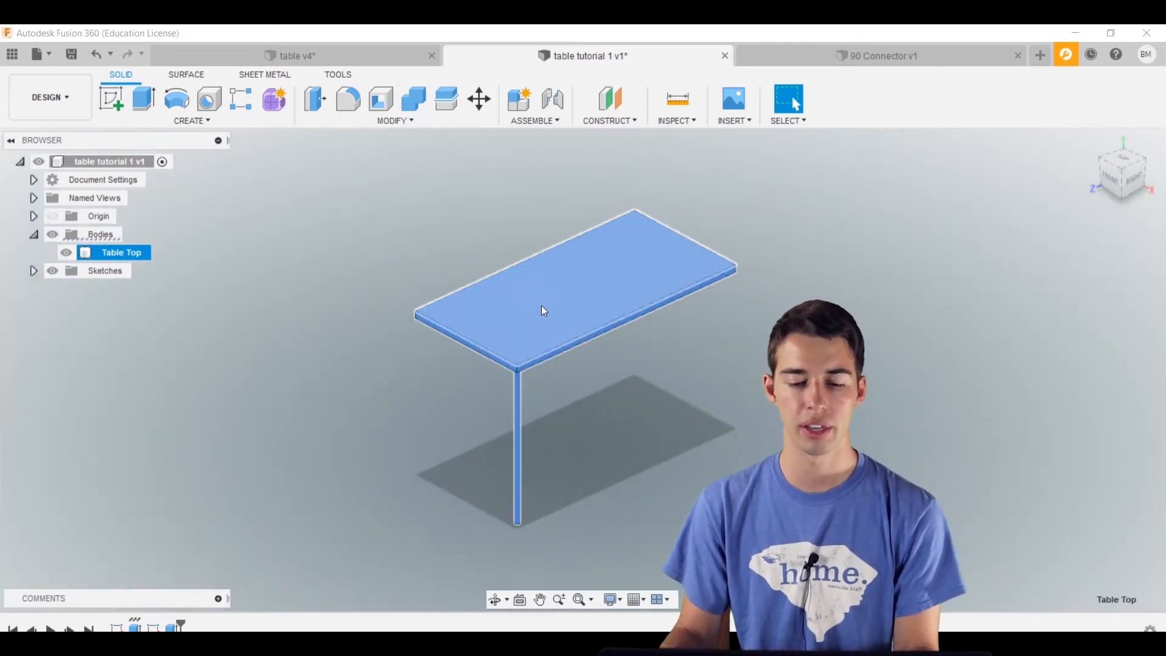
{"action": "left_click", "coordinate": [409, 508]}
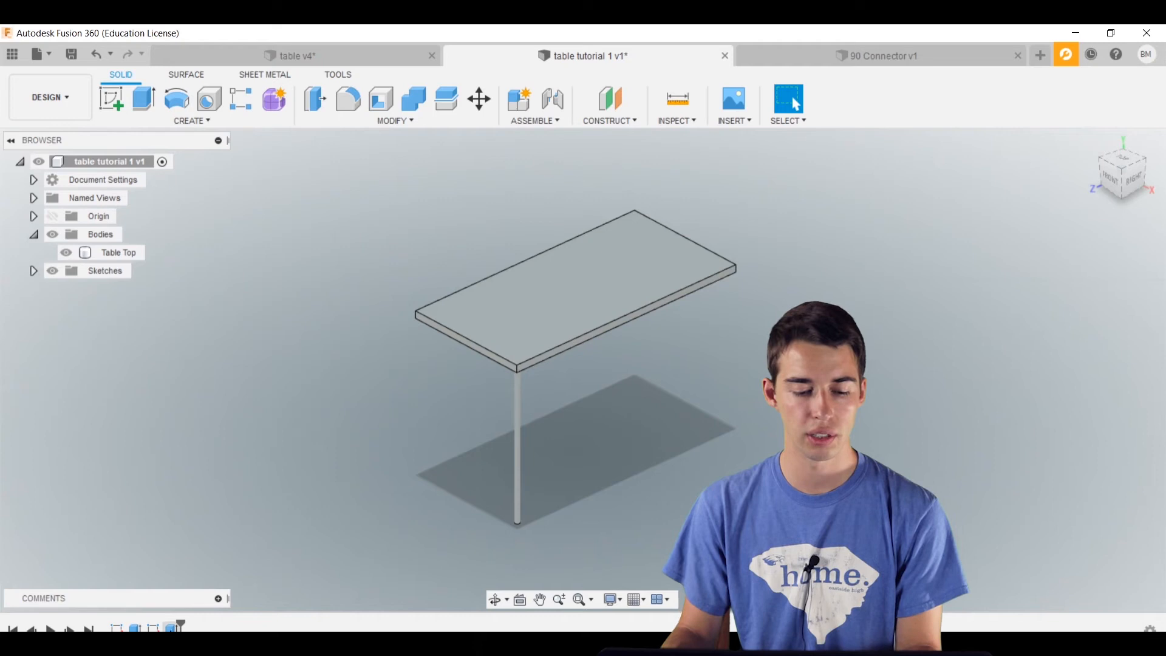
{"action": "double_click", "coordinate": [153, 627]}
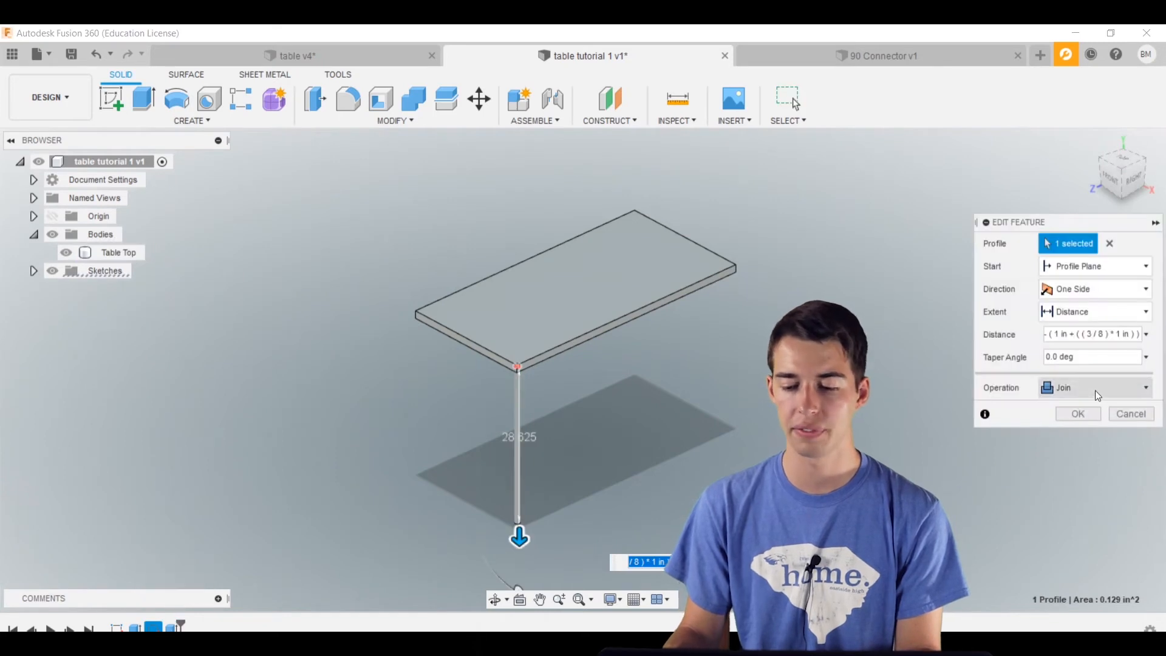
{"action": "left_click", "coordinate": [1130, 414]}
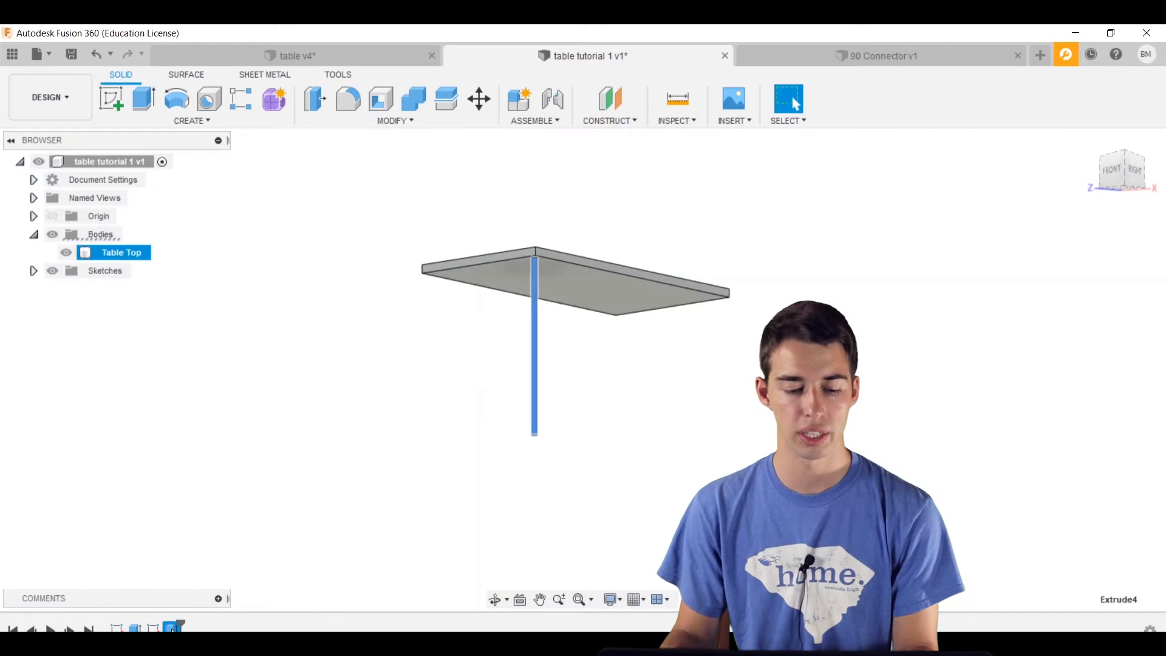
{"action": "double_click", "coordinate": [173, 627]}
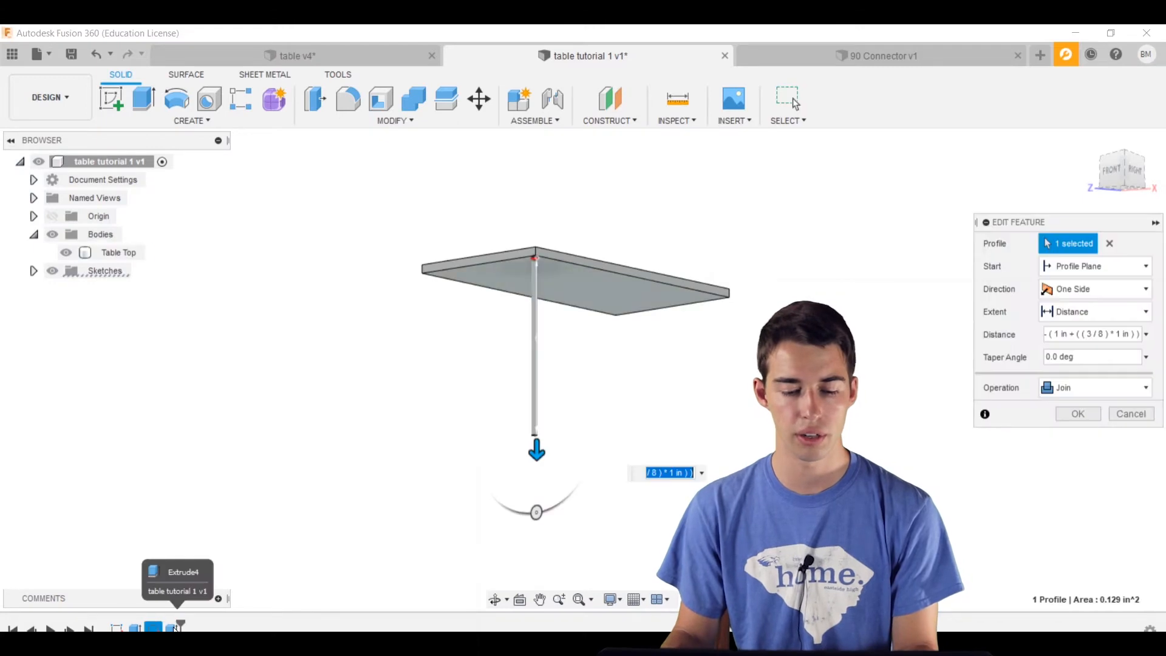
{"action": "left_click", "coordinate": [1141, 411]}
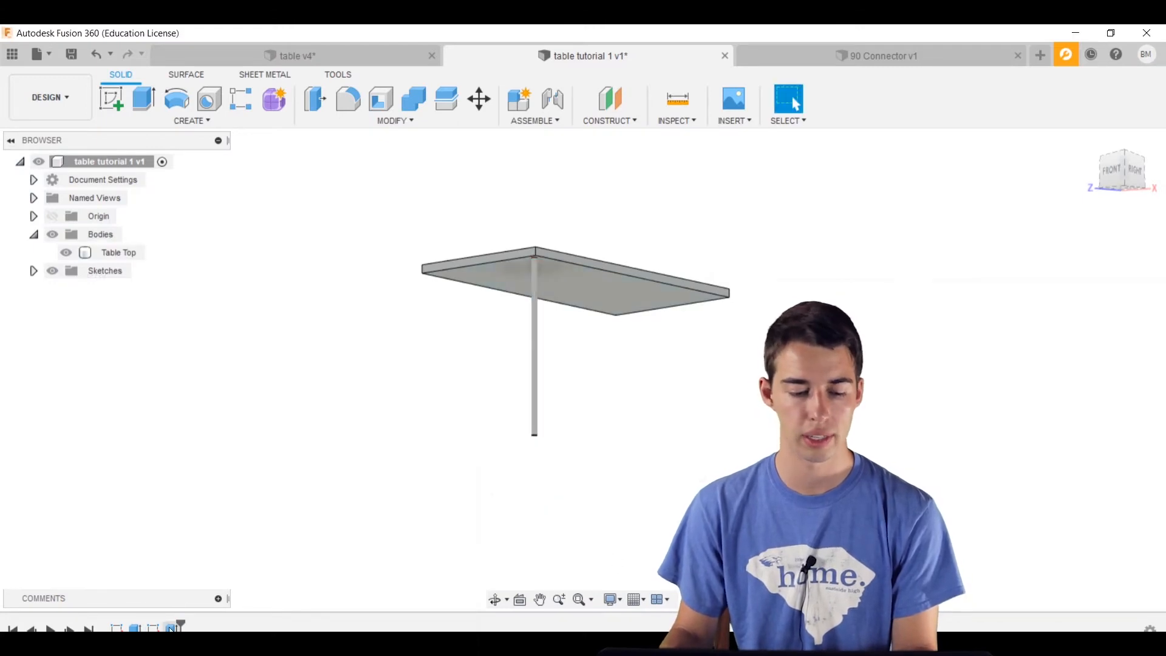
- Edit the leg's extrusion so its operation is New Body instead of Join
{"action": "right_click", "coordinate": [172, 627]}
{"action": "left_click", "coordinate": [199, 473]}
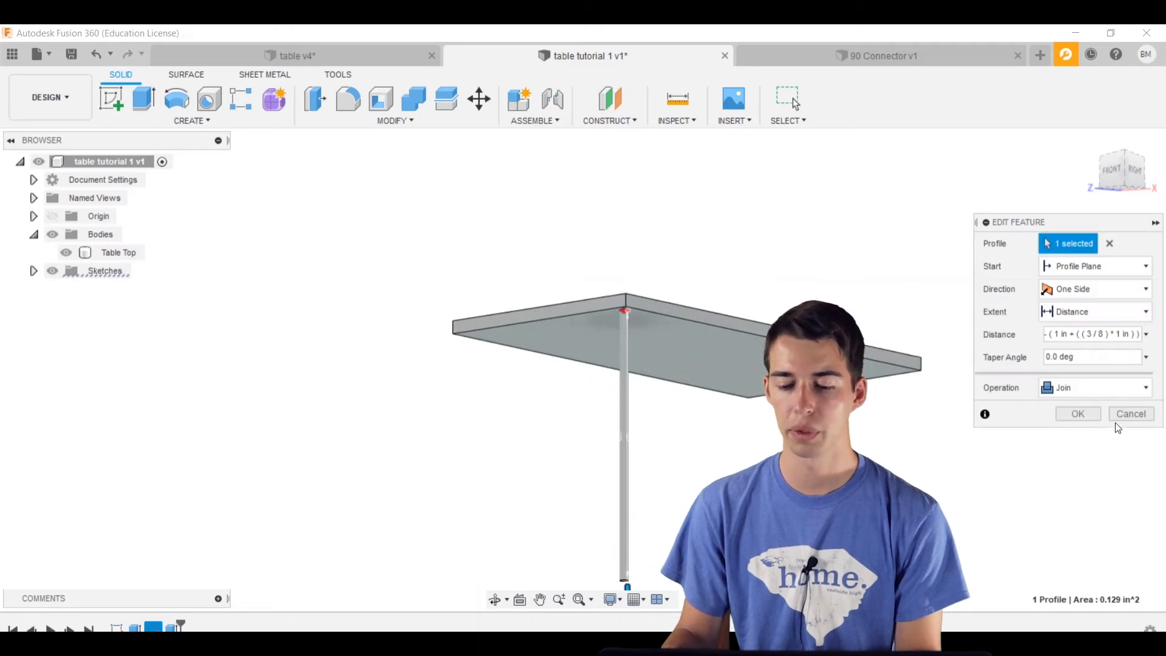
{"action": "left_click", "coordinate": [1085, 389]}
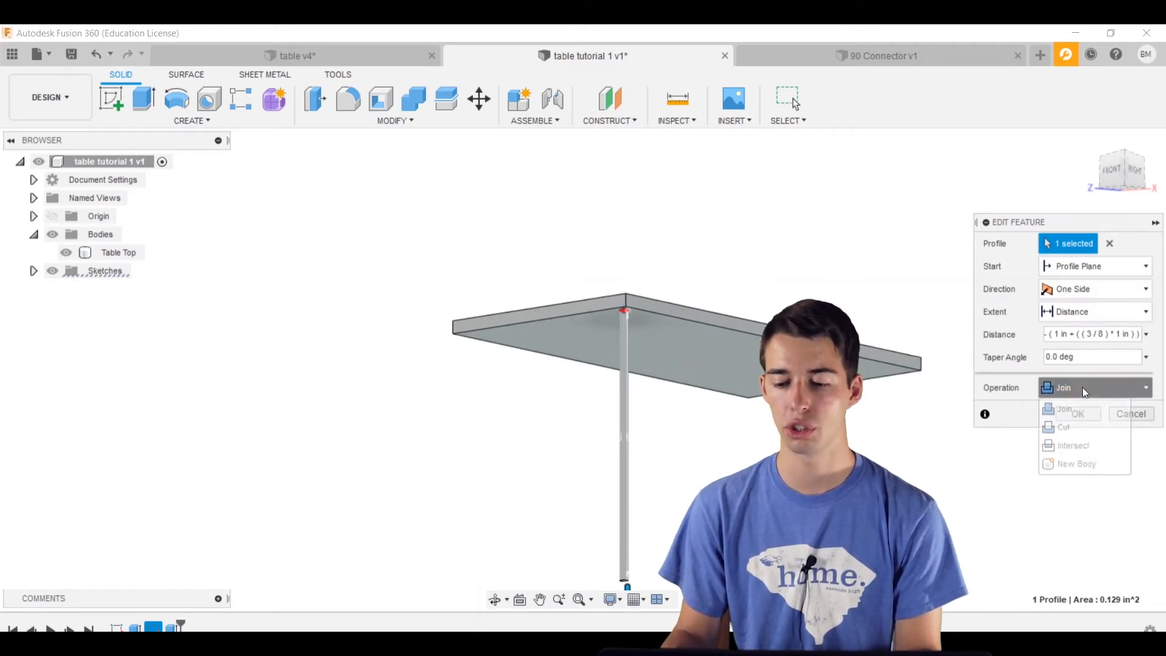
{"action": "left_click", "coordinate": [1095, 463]}
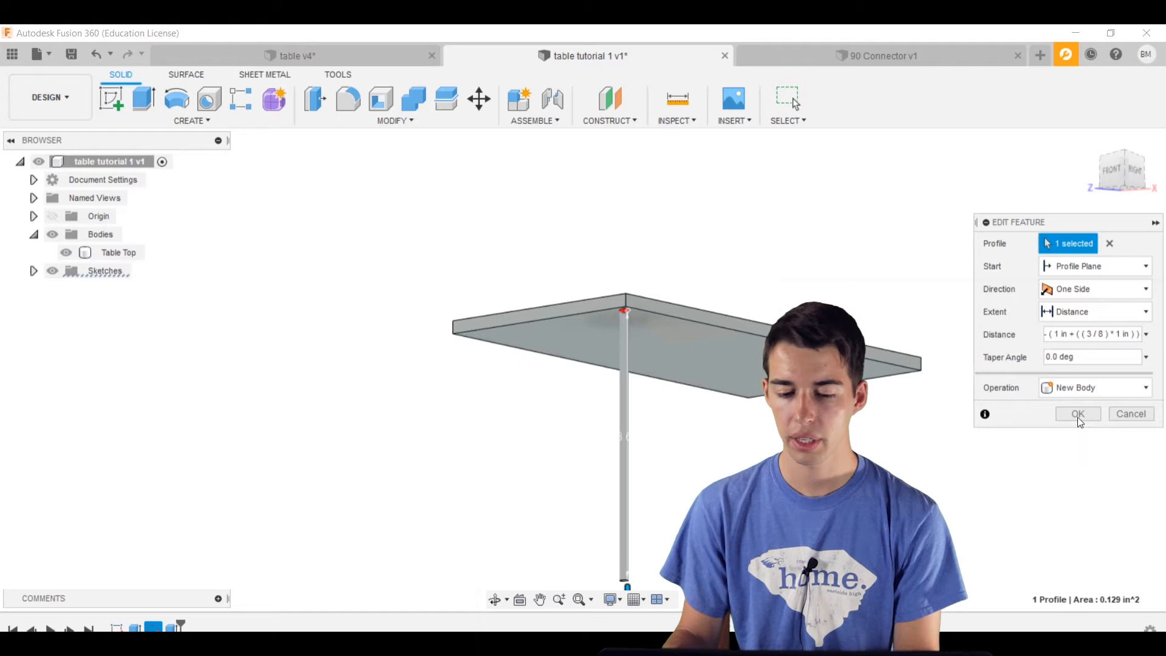
{"action": "left_click", "coordinate": [1078, 416]}
- Rename the separate leg body as Leg
{"action": "left_click", "coordinate": [125, 255]}
{"action": "left_click", "coordinate": [114, 270]}
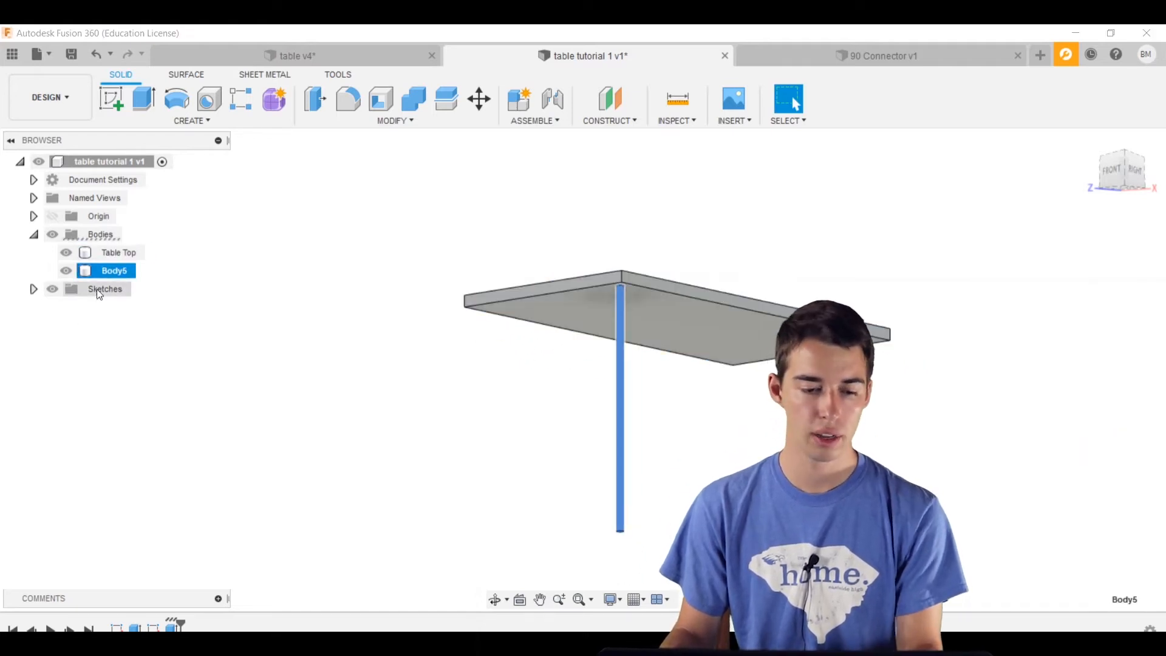
{"action": "double_click", "coordinate": [110, 270]}
{"action": "type", "text": "L"}
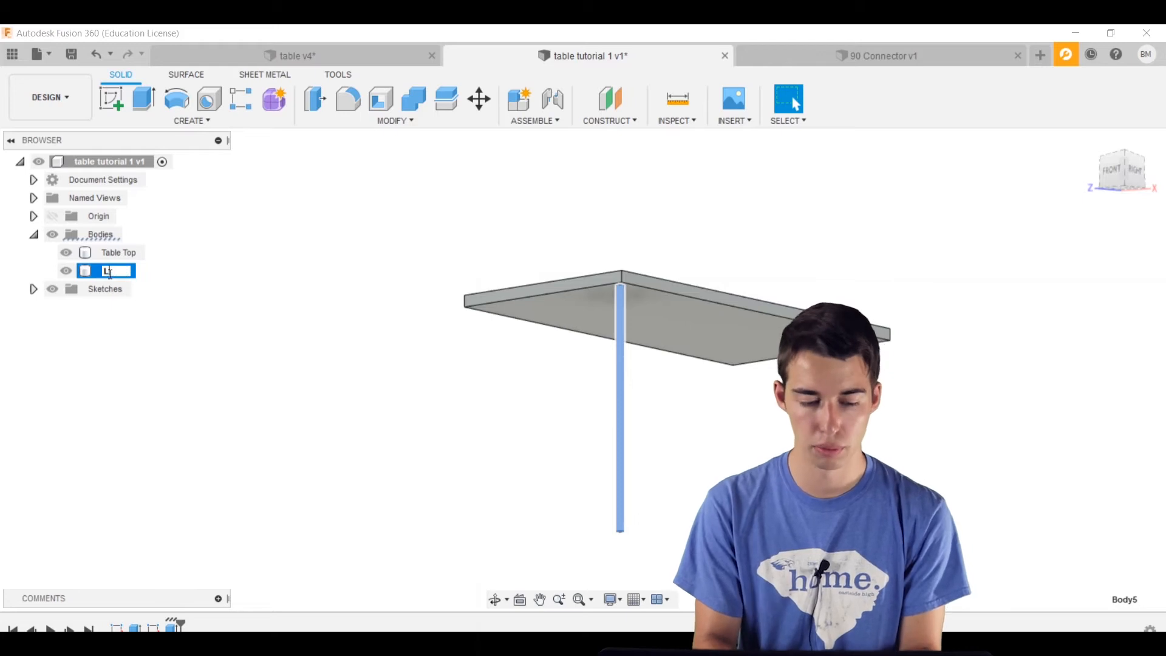
{"action": "type", "text": "eg"}
{"action": "key", "text": "Return"}
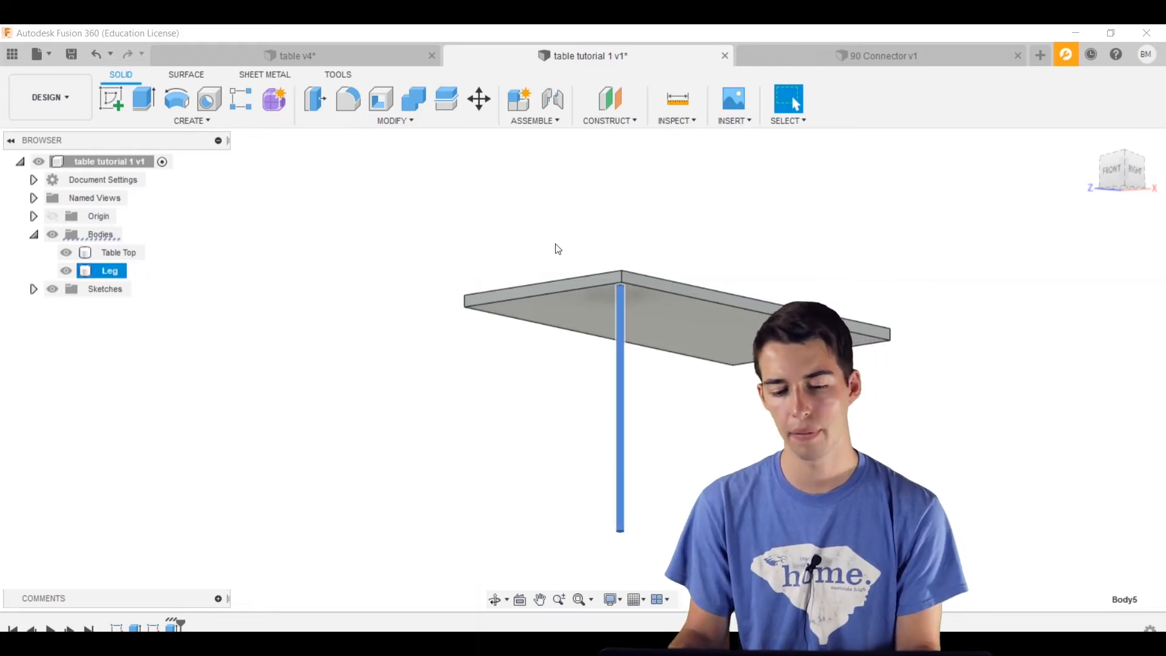
- Examine the leg from below, from its open bottom end to where it meets the tabletop's underside
{"action": "left_click", "coordinate": [562, 227]}
{"action": "scroll", "coordinate": [608, 218], "scroll_direction": "down", "scroll_amount": 4}
{"action": "middle_click_drag", "start_coordinate": [656, 222], "coordinate": [649, 197]}
{"action": "scroll", "coordinate": [638, 264], "scroll_direction": "up", "scroll_amount": 7}
{"action": "middle_click_drag", "start_coordinate": [637, 266], "coordinate": [529, 386], "text": "shift"}
{"action": "middle_click_drag", "start_coordinate": [528, 386], "coordinate": [1031, 156]}
{"action": "scroll", "coordinate": [875, 210], "scroll_direction": "down", "scroll_amount": 5}
{"action": "middle_click_drag", "start_coordinate": [824, 221], "coordinate": [741, 283]}
{"action": "middle_click_drag", "start_coordinate": [717, 322], "coordinate": [750, 203], "text": "shift"}
{"action": "scroll", "coordinate": [693, 216], "scroll_direction": "up", "scroll_amount": 5}
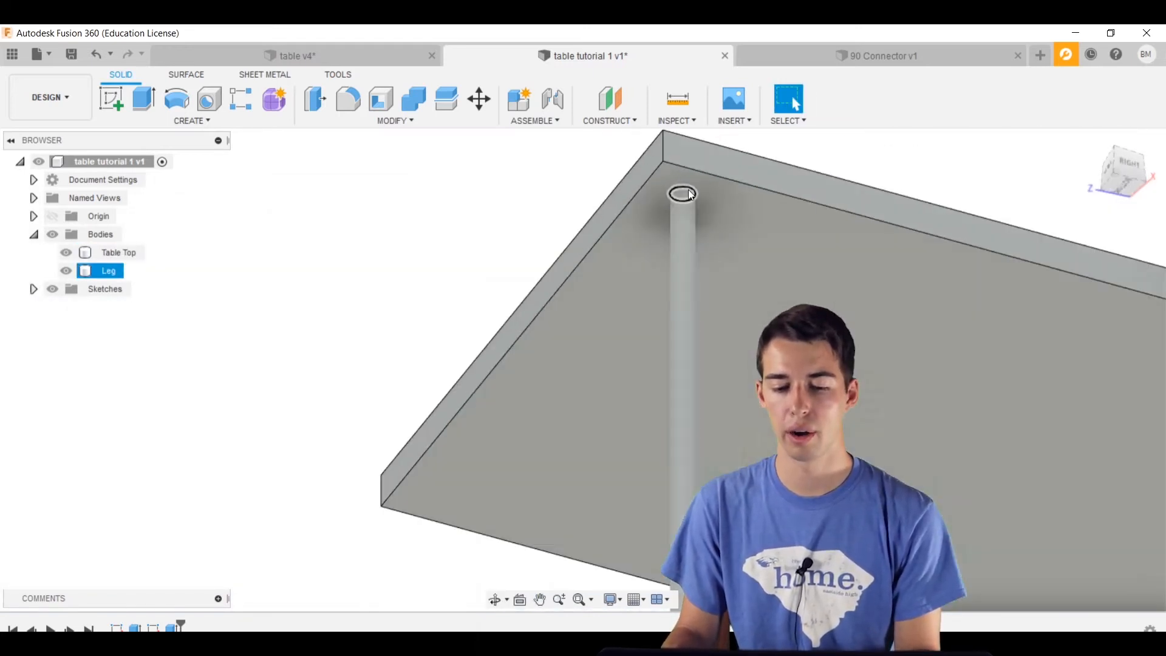
{"action": "scroll", "coordinate": [495, 165], "scroll_direction": "down", "scroll_amount": 5}
{"action": "middle_click_drag", "start_coordinate": [486, 170], "coordinate": [499, 302]}
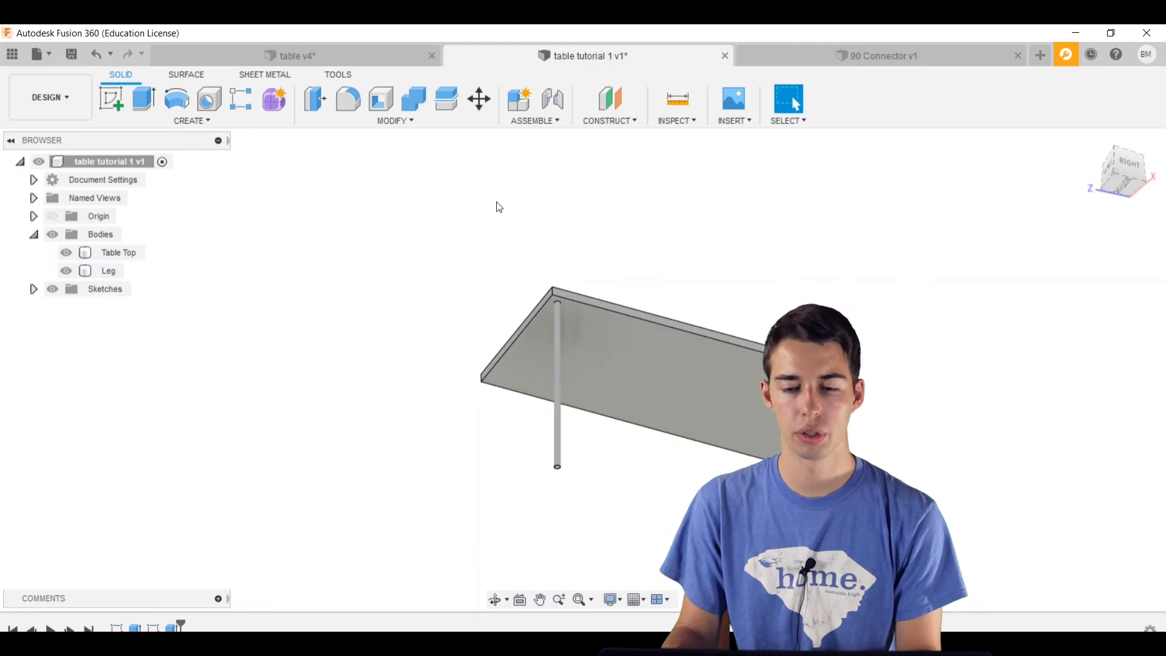
{"action": "middle_click_drag", "start_coordinate": [492, 205], "coordinate": [358, 194], "text": "shift"}
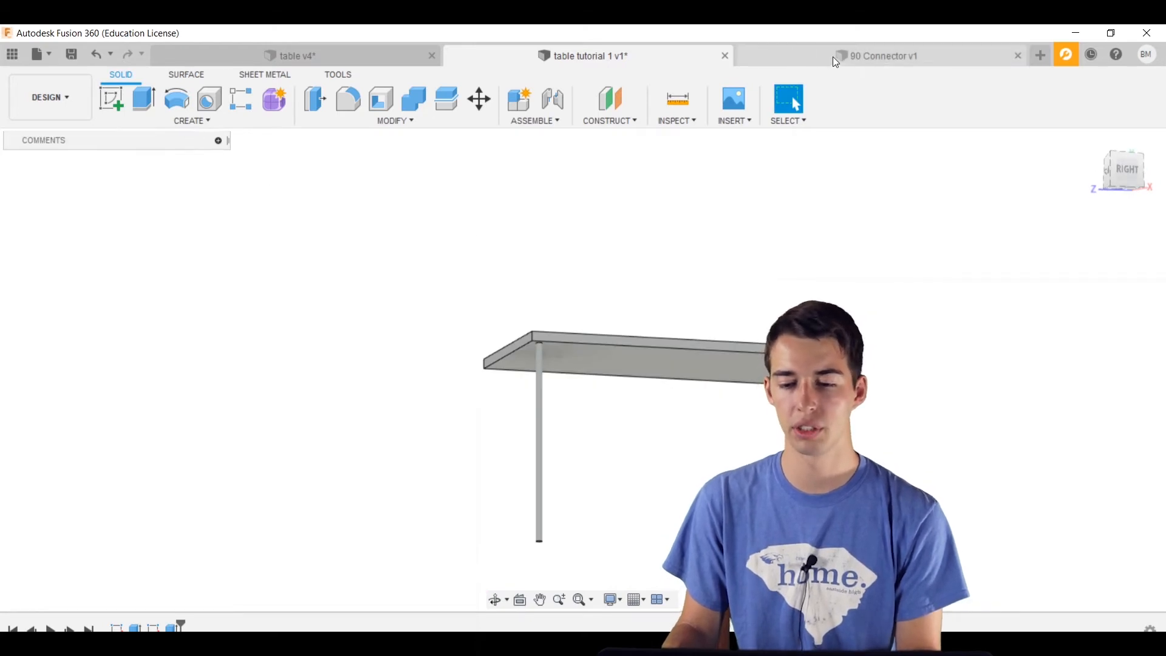
- Switch to the 90 Connector v1 design and copy its 90 Connector body
{"action": "left_click", "coordinate": [832, 57]}
{"action": "left_click", "coordinate": [515, 294]}
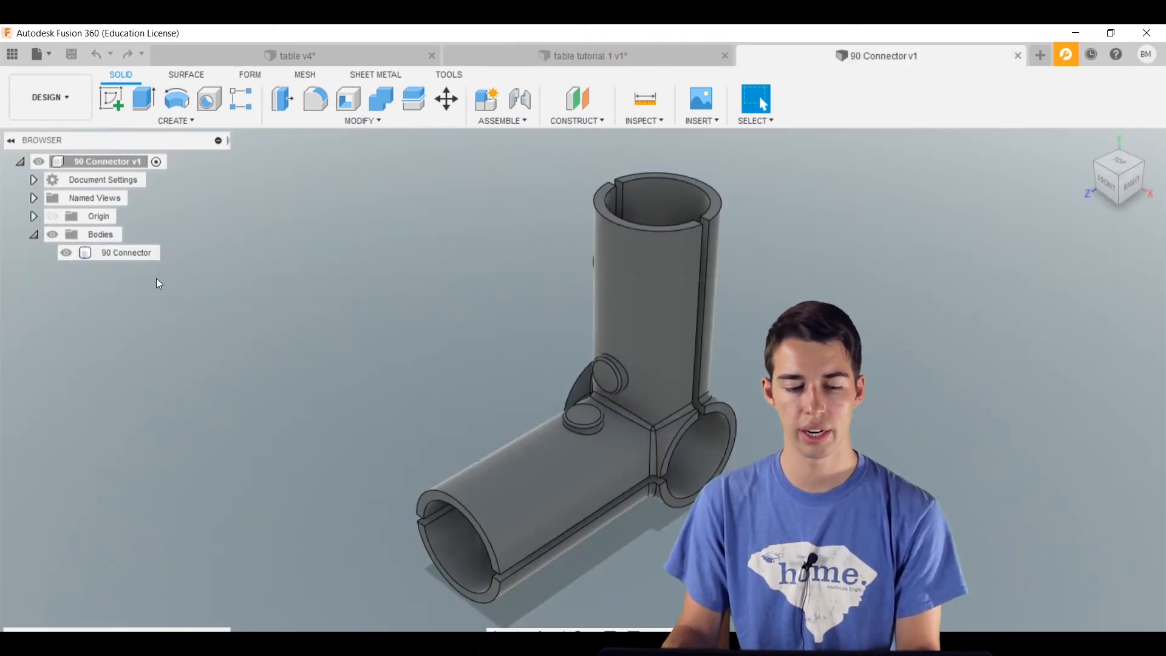
{"action": "left_click", "coordinate": [143, 261]}
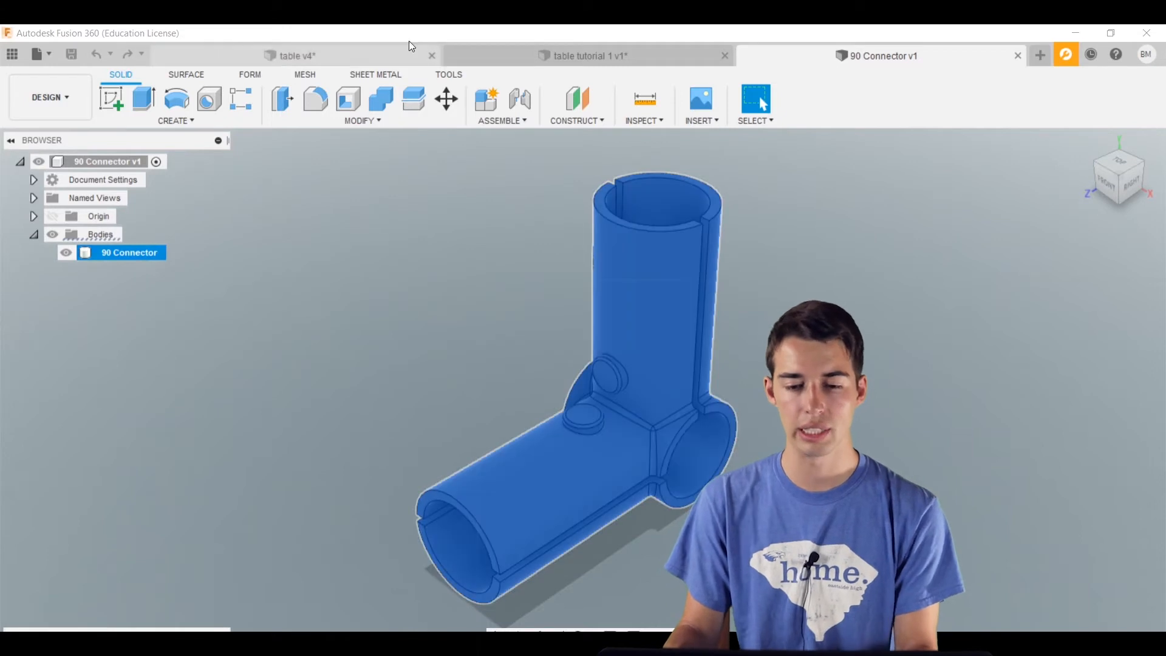
- Return to the table tutorial 1 v1 design, create a base feature and paste the connector body into it
{"action": "left_click", "coordinate": [647, 53]}
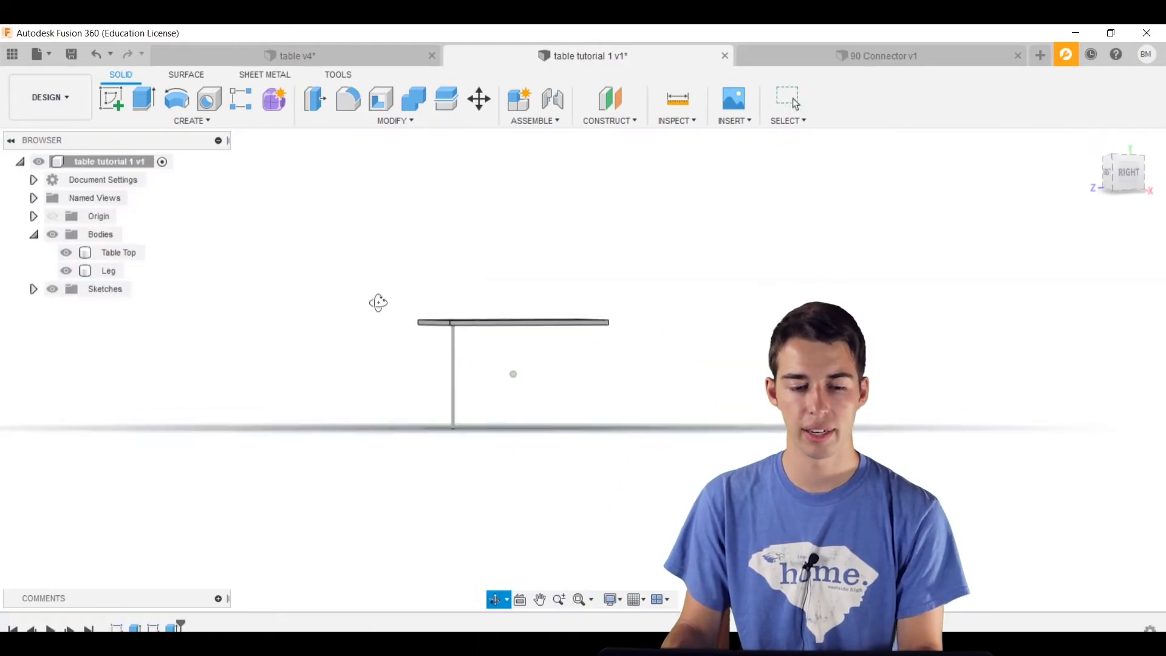
{"action": "left_click", "coordinate": [165, 121]}
{"action": "left_click", "coordinate": [146, 575]}
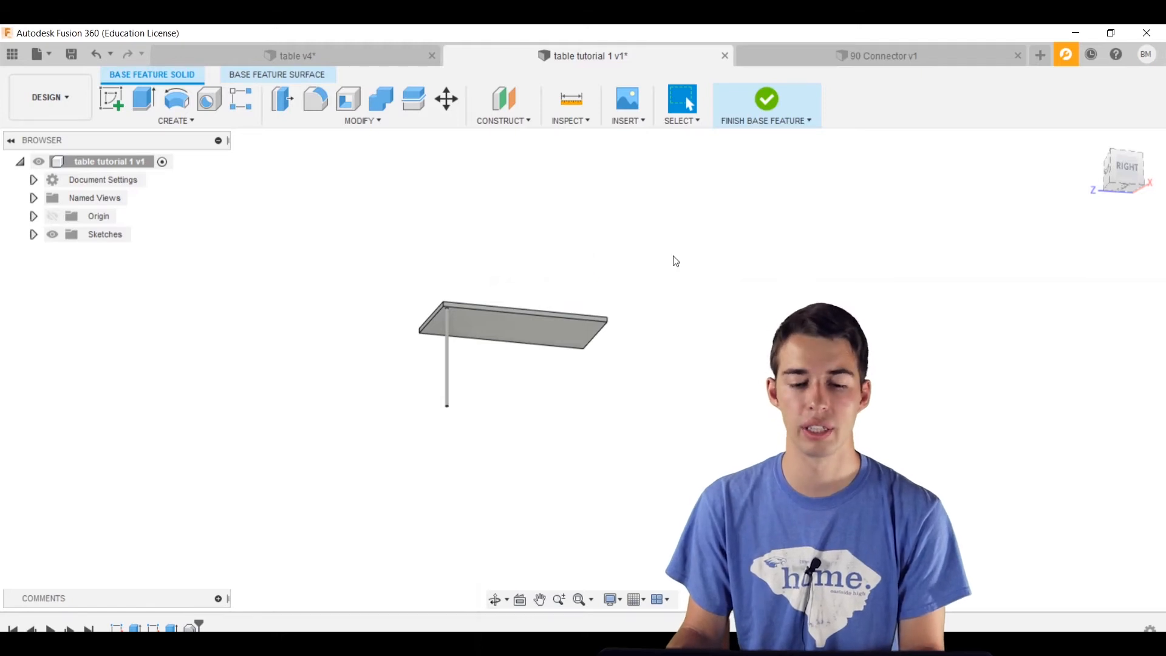
{"action": "scroll", "coordinate": [408, 296], "scroll_direction": "up", "scroll_amount": 5}
{"action": "middle_click_drag", "start_coordinate": [412, 320], "coordinate": [407, 267]}
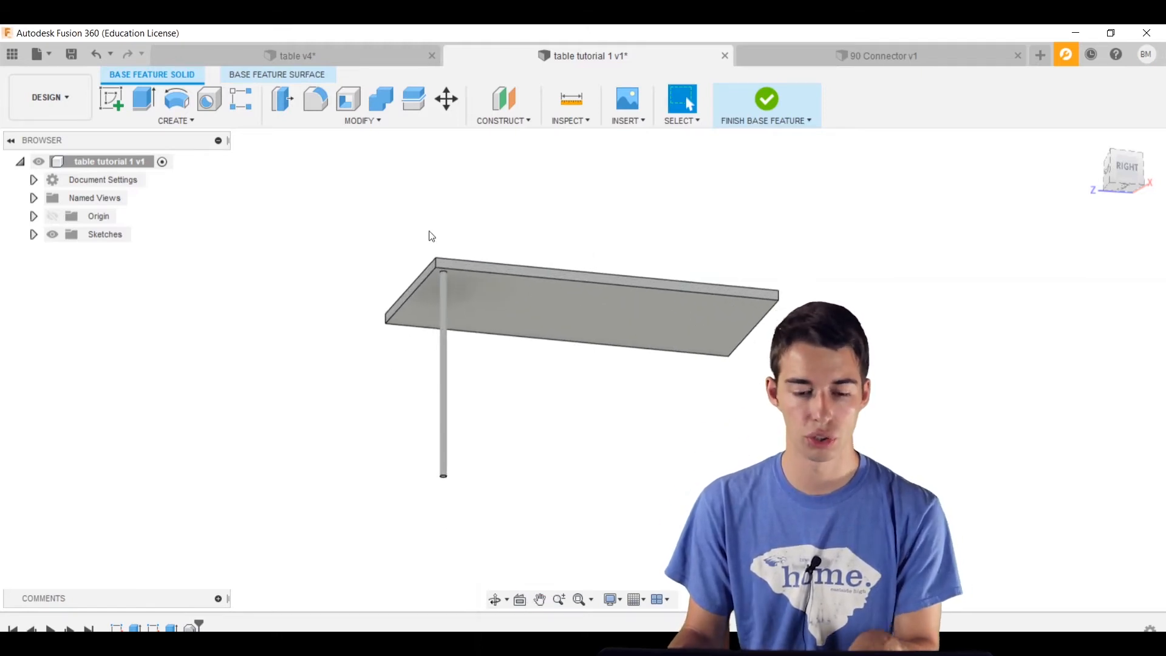
{"action": "key", "text": "ctrl+v"}
{"action": "middle_click_drag", "start_coordinate": [302, 251], "coordinate": [541, 237], "text": "shift"}
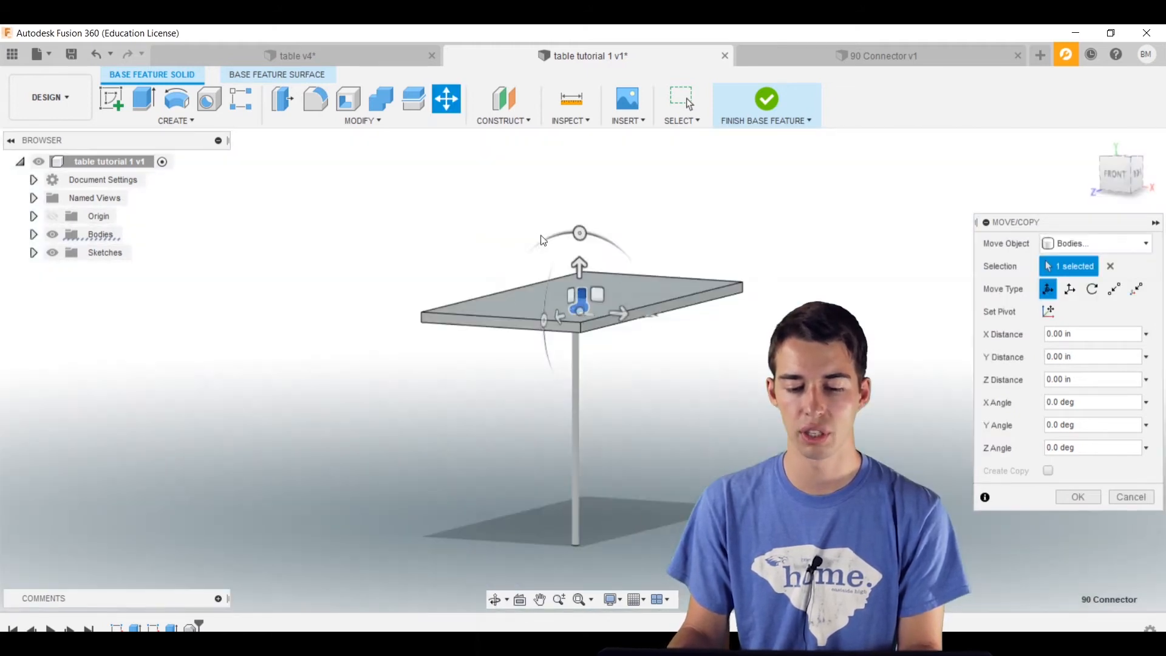
- Rotate the pasted connector -90 degrees about Z, followed by 180 degrees about X
{"action": "left_click", "coordinate": [636, 314]}
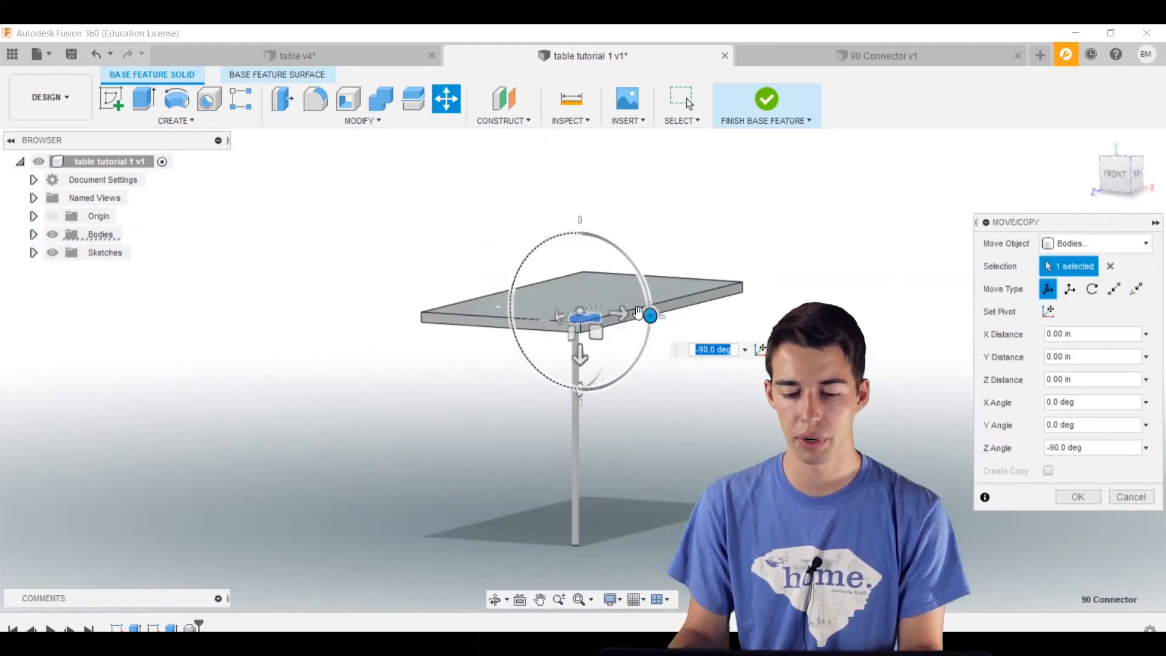
{"action": "middle_click_drag", "start_coordinate": [683, 408], "coordinate": [530, 475], "text": "shift"}
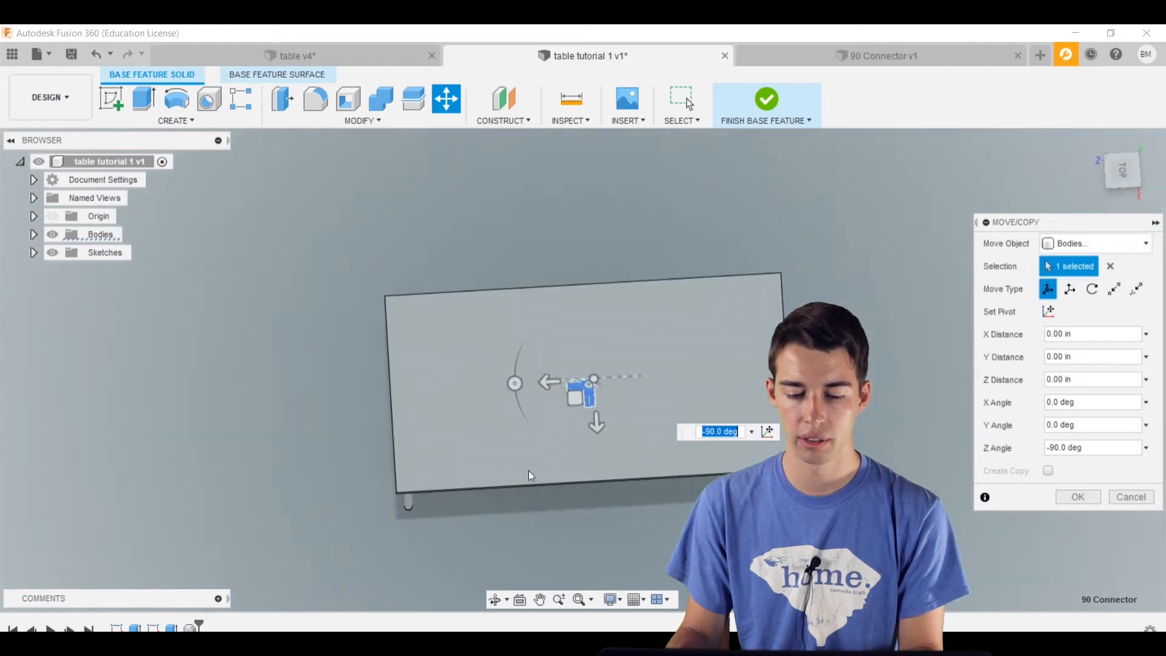
{"action": "left_click_drag", "start_coordinate": [517, 384], "coordinate": [682, 358]}
{"action": "type", "text": "180"}
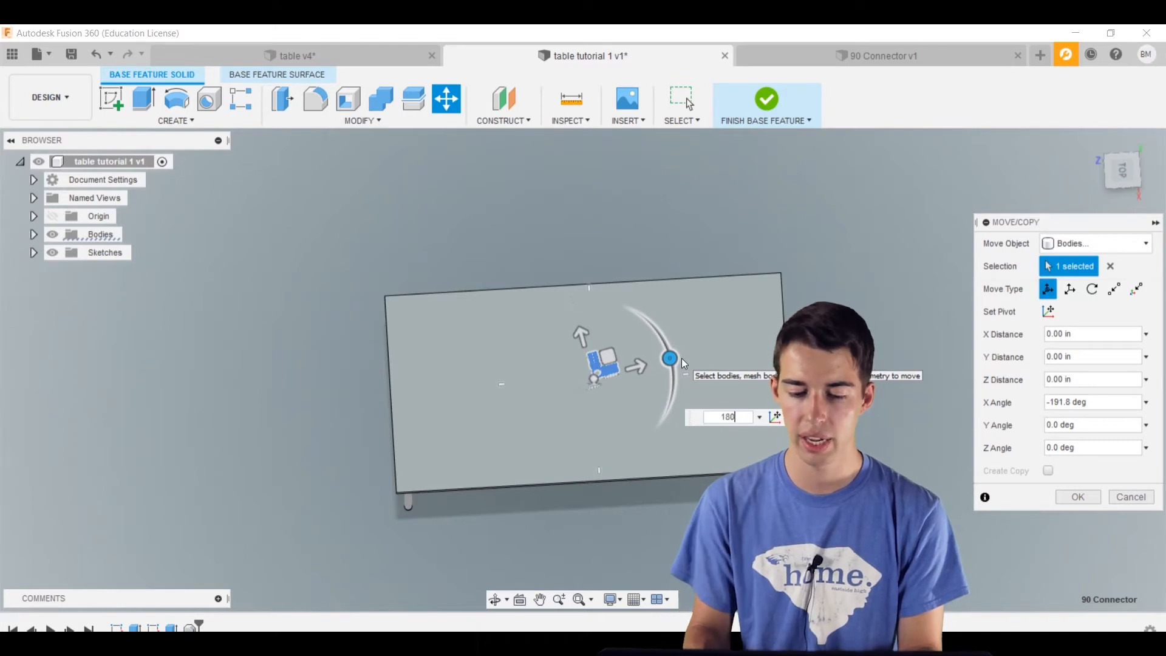
{"action": "key", "text": "Return"}
{"action": "middle_click_drag", "start_coordinate": [681, 359], "coordinate": [715, 305], "text": "shift"}
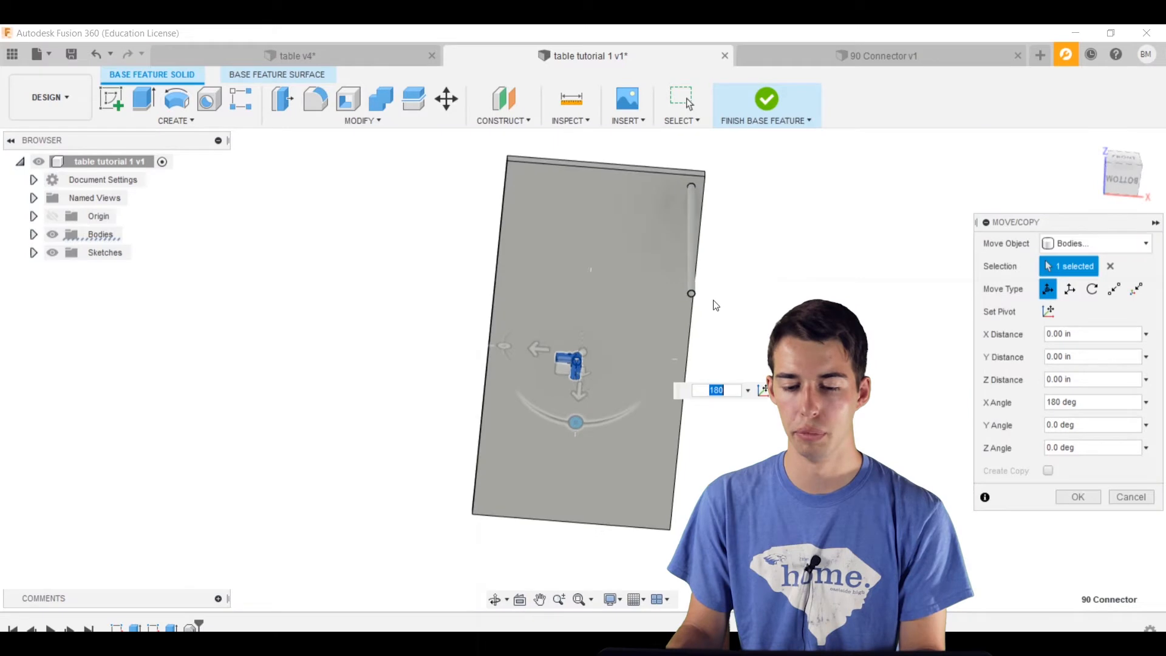
- Move the connector about -17.231 in along Y and -29.061 in along Z, beside the leg's corner, and accept the move
{"action": "middle_click_drag", "start_coordinate": [558, 443], "coordinate": [540, 422], "text": "shift"}
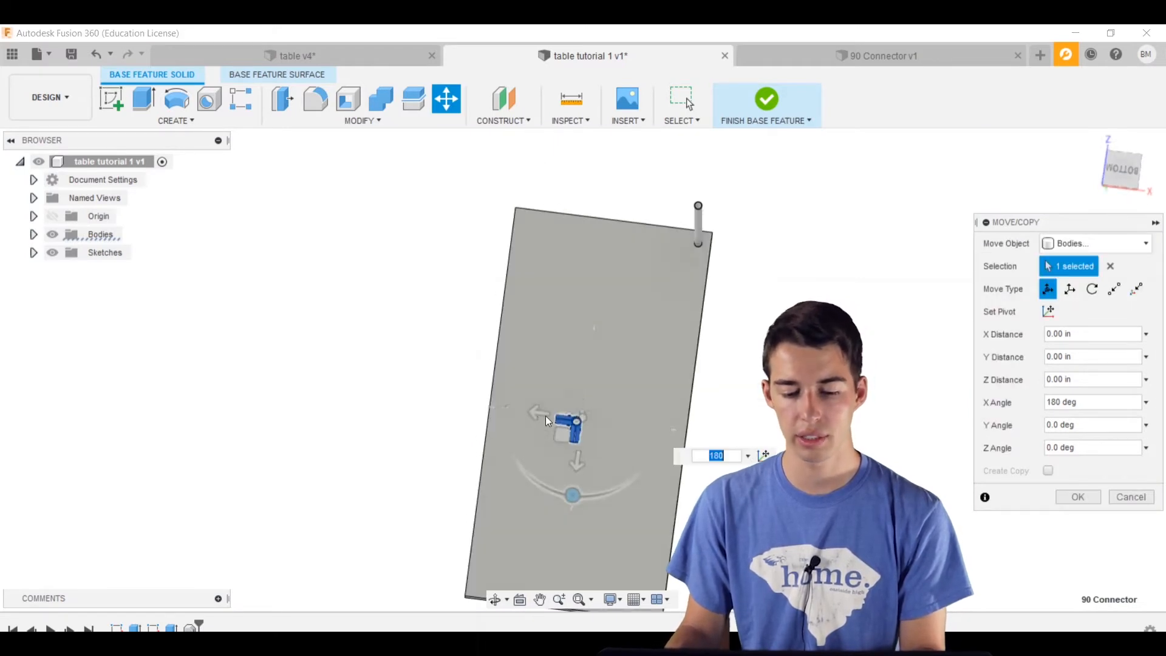
{"action": "left_click_drag", "start_coordinate": [562, 417], "coordinate": [737, 210]}
{"action": "middle_click_drag", "start_coordinate": [698, 315], "coordinate": [640, 474], "text": "shift"}
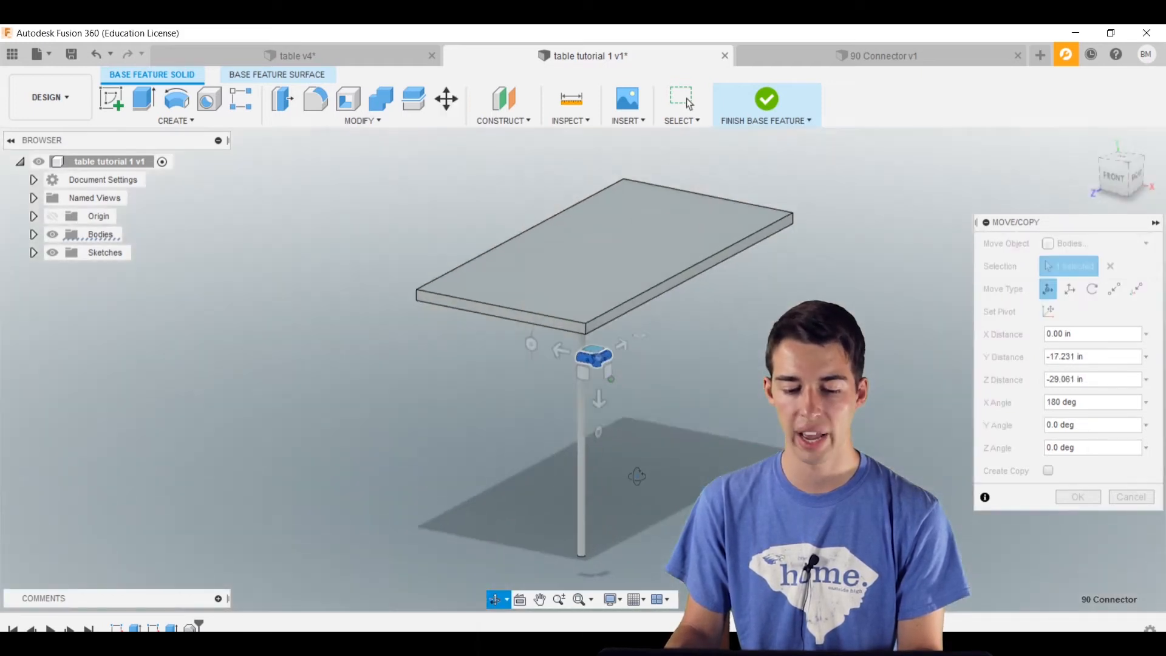
{"action": "scroll", "coordinate": [644, 450], "scroll_direction": "up", "scroll_amount": 5}
{"action": "middle_click_drag", "start_coordinate": [523, 356], "coordinate": [549, 393], "text": "shift"}
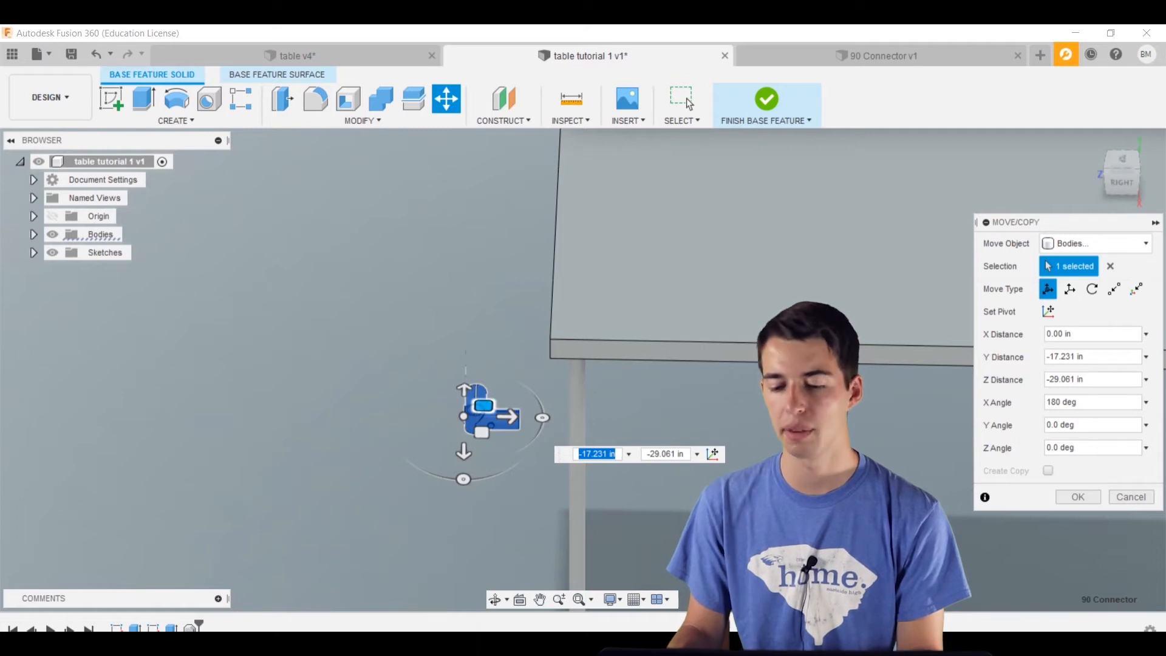
{"action": "left_click", "coordinate": [1071, 497]}
- Finish the base feature containing the pasted connector
{"action": "scroll", "coordinate": [417, 344], "scroll_direction": "down", "scroll_amount": 3}
{"action": "middle_click_drag", "start_coordinate": [417, 344], "coordinate": [596, 268], "text": "shift"}
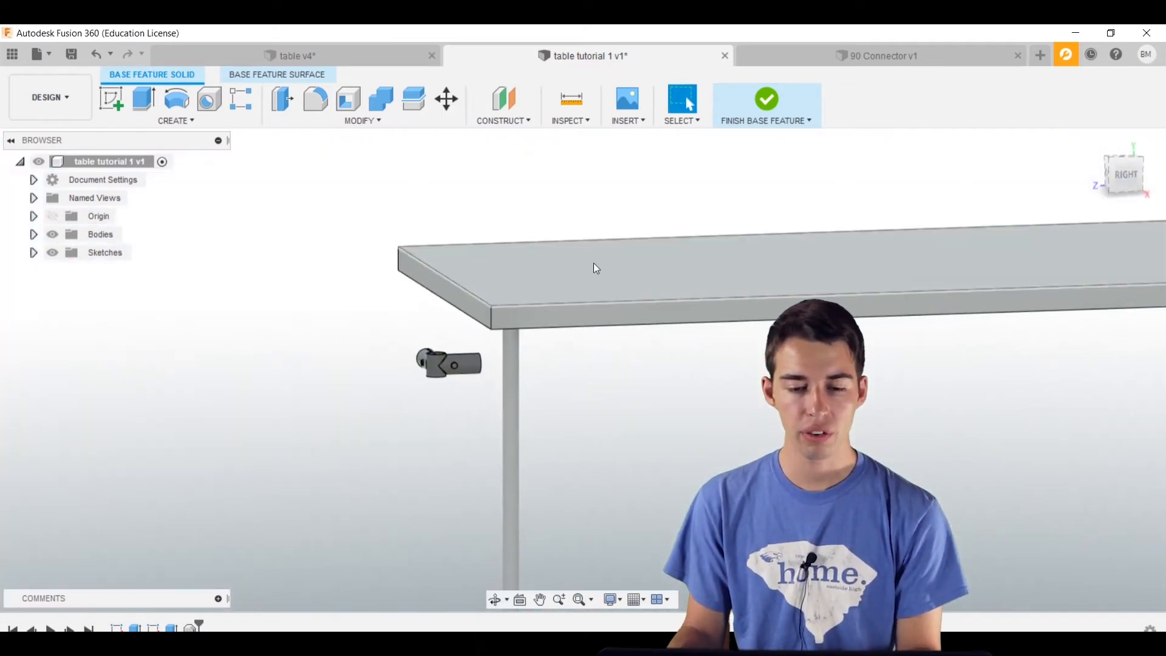
{"action": "left_click", "coordinate": [762, 106]}
{"action": "middle_click_drag", "start_coordinate": [321, 369], "coordinate": [294, 265], "text": "shift"}
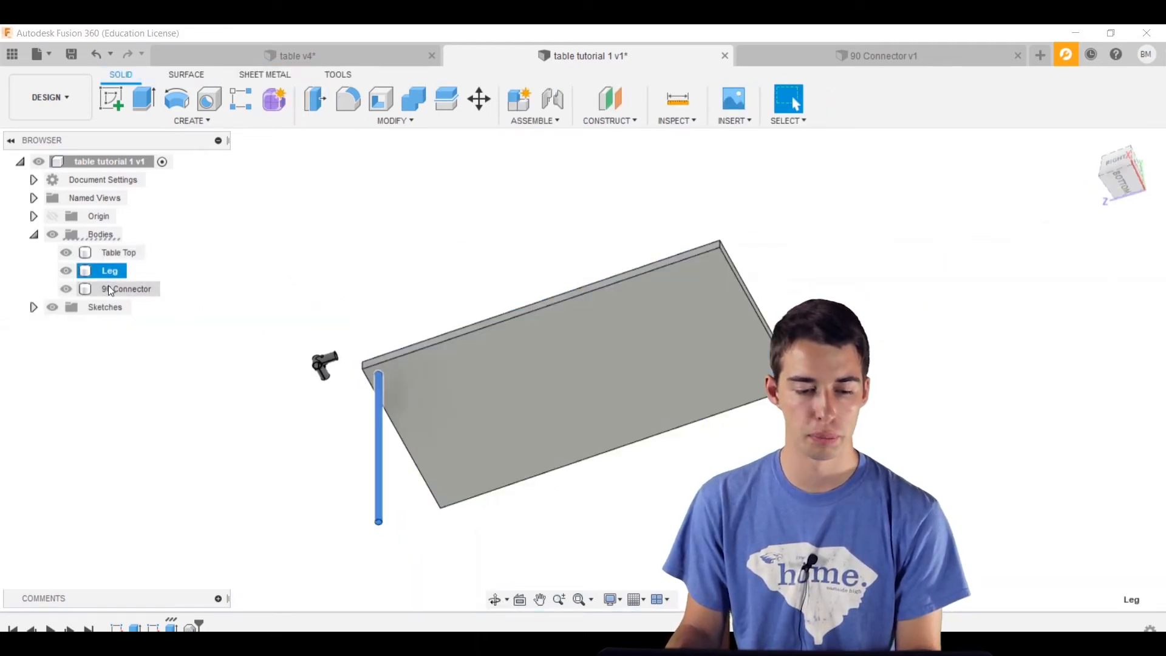
- Create new components from the 90 Connector, Leg and Table Top bodies
{"action": "scroll", "coordinate": [333, 229], "scroll_direction": "up", "scroll_amount": 3}
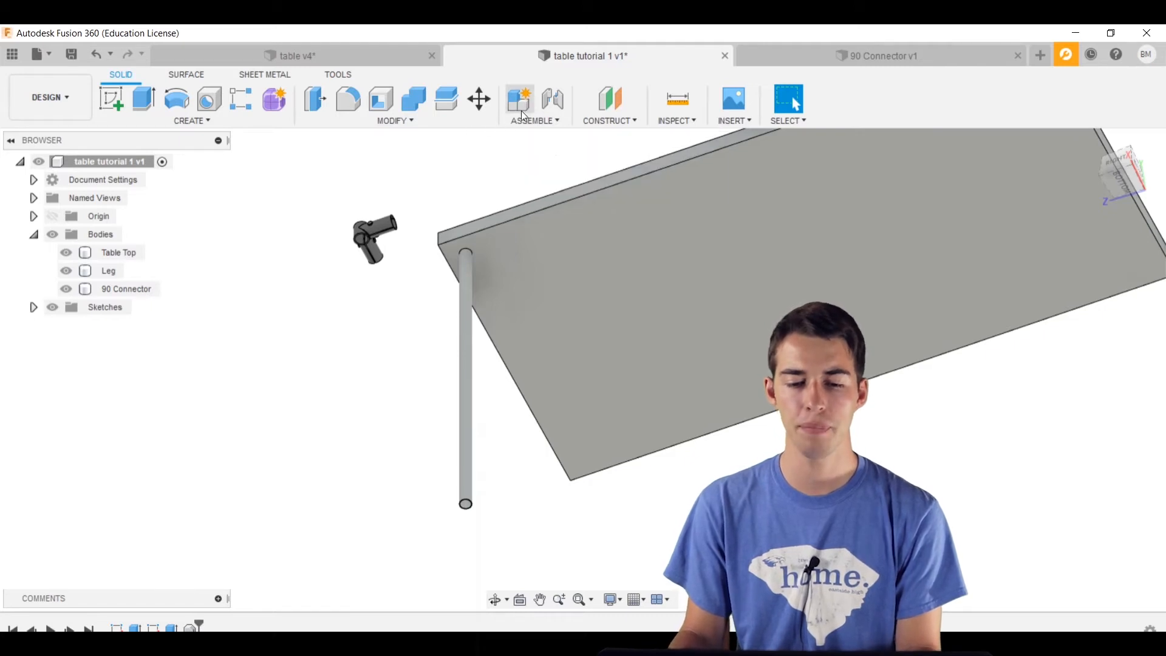
{"action": "left_click", "coordinate": [523, 105]}
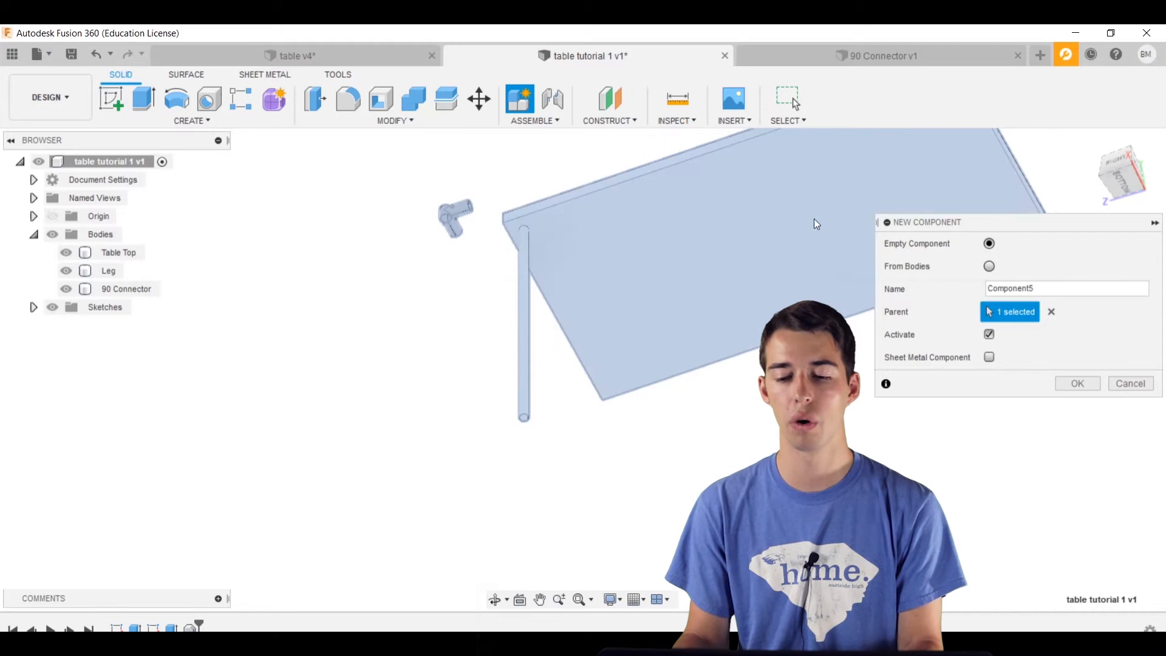
{"action": "left_click", "coordinate": [989, 266]}
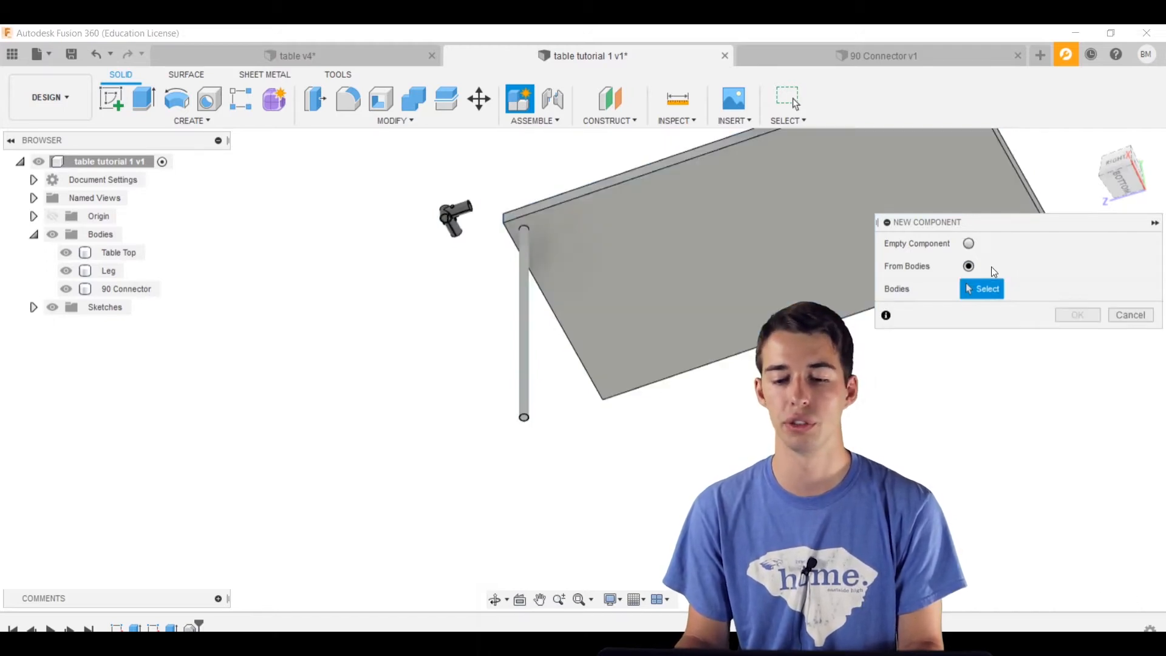
{"action": "scroll", "coordinate": [693, 380], "scroll_direction": "down", "scroll_amount": 3}
{"action": "middle_click_drag", "start_coordinate": [634, 338], "coordinate": [630, 380], "text": "shift"}
{"action": "middle_click_drag", "start_coordinate": [557, 277], "coordinate": [550, 349]}
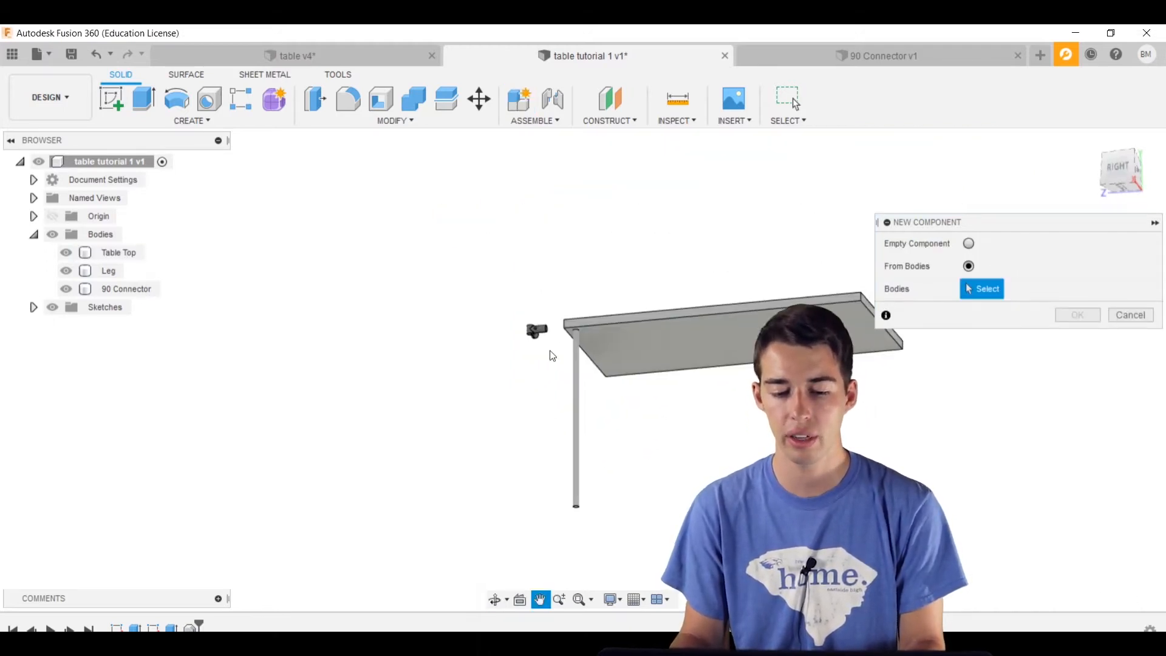
{"action": "scroll", "coordinate": [554, 328], "scroll_direction": "up", "scroll_amount": 5}
{"action": "middle_click_drag", "start_coordinate": [594, 288], "coordinate": [568, 281]}
{"action": "left_click", "coordinate": [498, 305]}
{"action": "left_click", "coordinate": [597, 344]}
{"action": "left_click", "coordinate": [654, 319]}
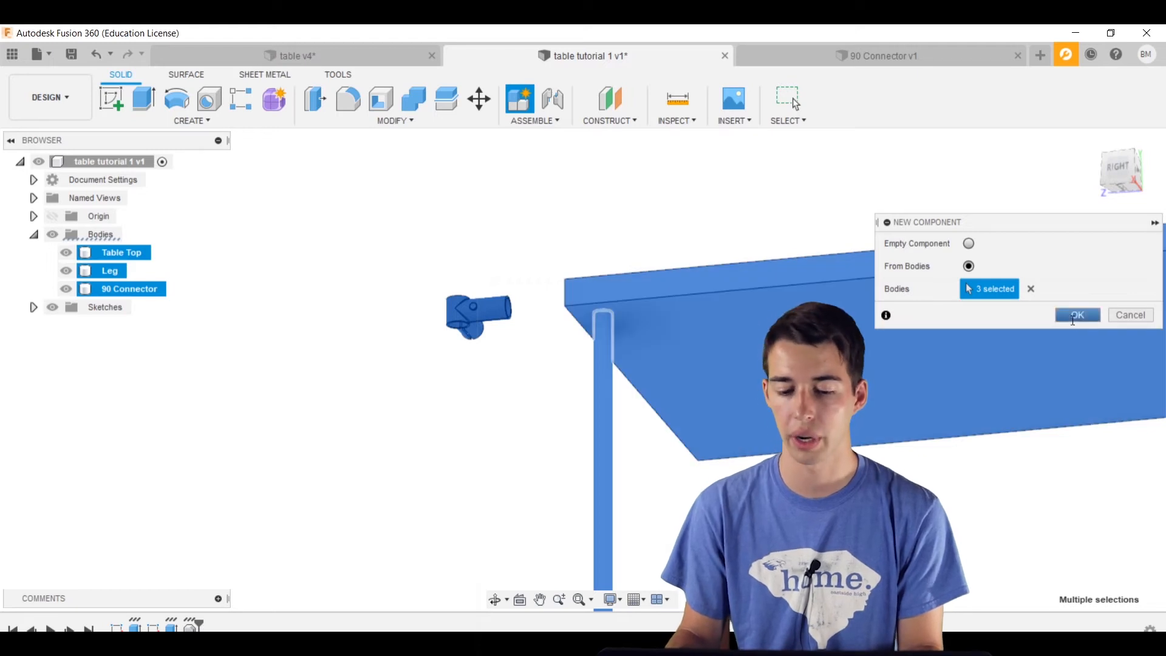
{"action": "left_click", "coordinate": [1078, 314]}
- Highlight the 90 Connector, Leg and Table Top components in turn to check their geometry, and clear the selection
{"action": "scroll", "coordinate": [249, 279], "scroll_direction": "down", "scroll_amount": 5}
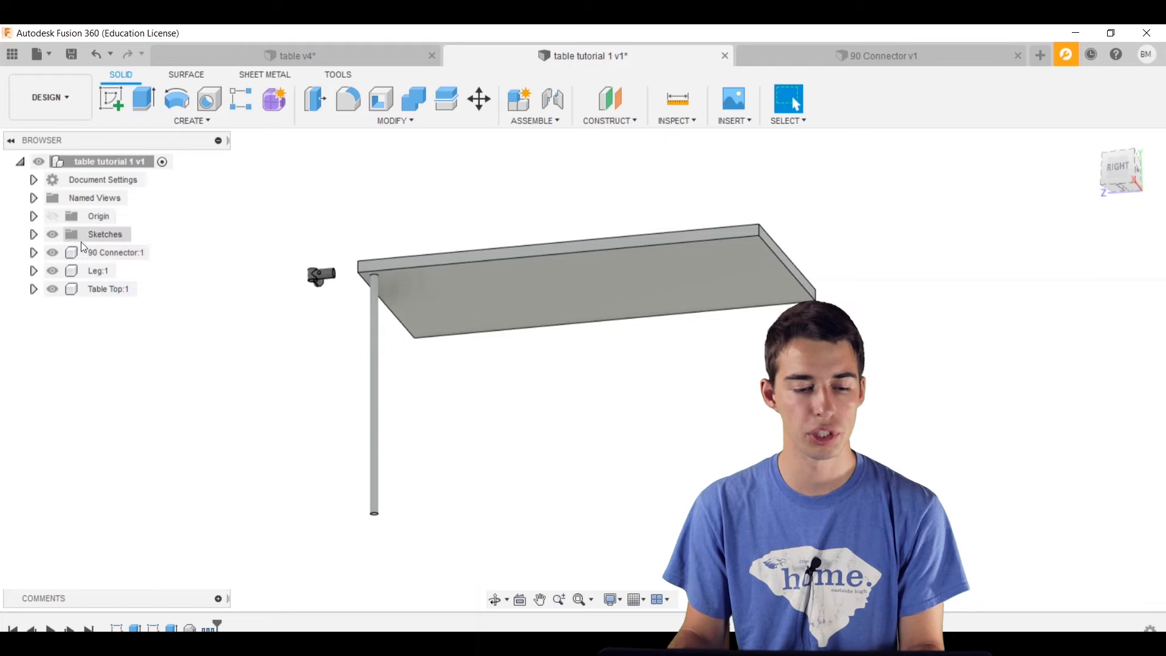
{"action": "left_click", "coordinate": [106, 252]}
{"action": "left_click", "coordinate": [97, 271]}
{"action": "left_click", "coordinate": [98, 290]}
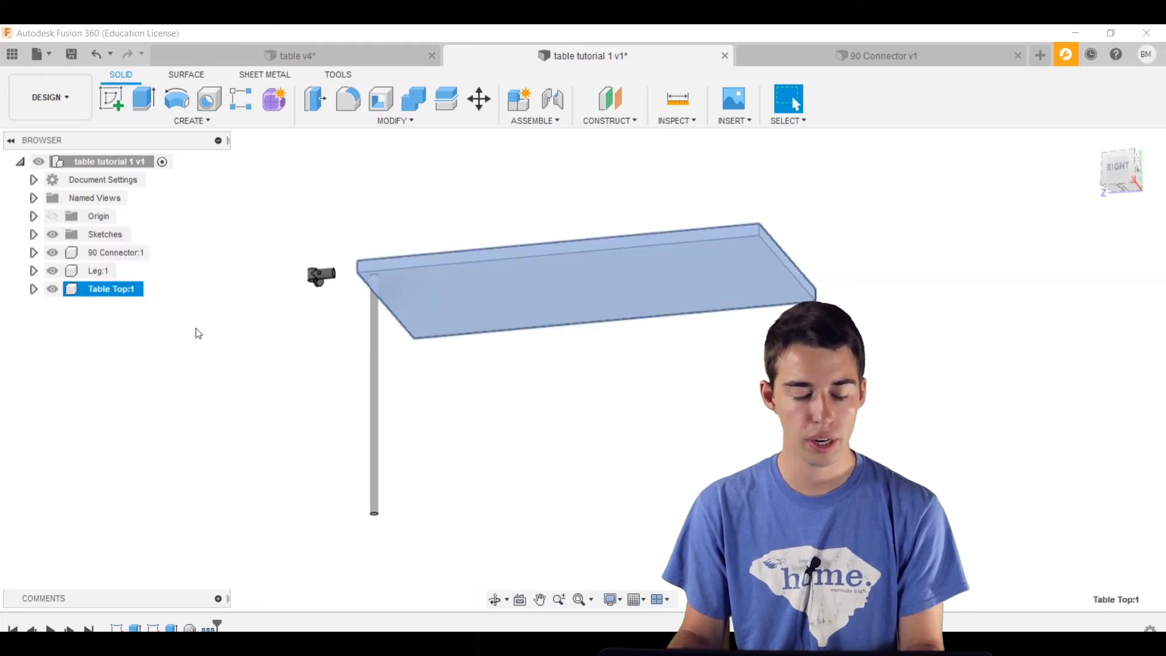
{"action": "left_click", "coordinate": [208, 336]}
- Examine the connector's sockets up close and its orientation relative to the tabletop corner and leg
{"action": "middle_click_drag", "start_coordinate": [298, 294], "coordinate": [338, 271]}
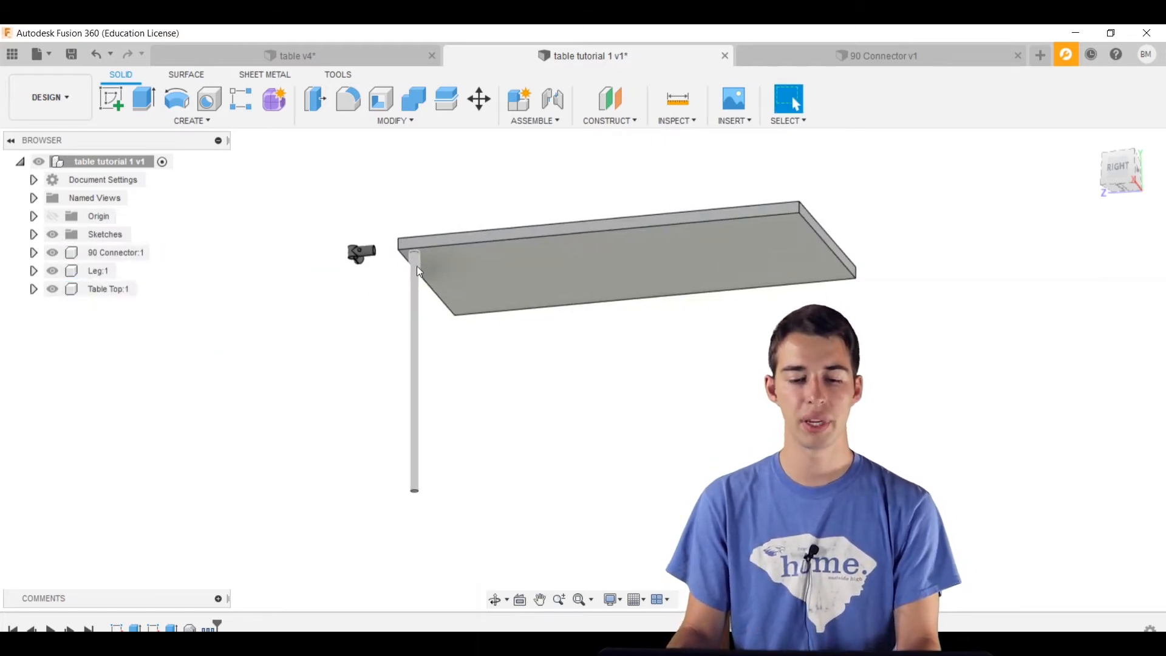
{"action": "middle_click_drag", "start_coordinate": [416, 266], "coordinate": [435, 320], "text": "shift"}
{"action": "scroll", "coordinate": [399, 240], "scroll_direction": "up", "scroll_amount": 5}
{"action": "middle_click_drag", "start_coordinate": [400, 239], "coordinate": [421, 284], "text": "shift"}
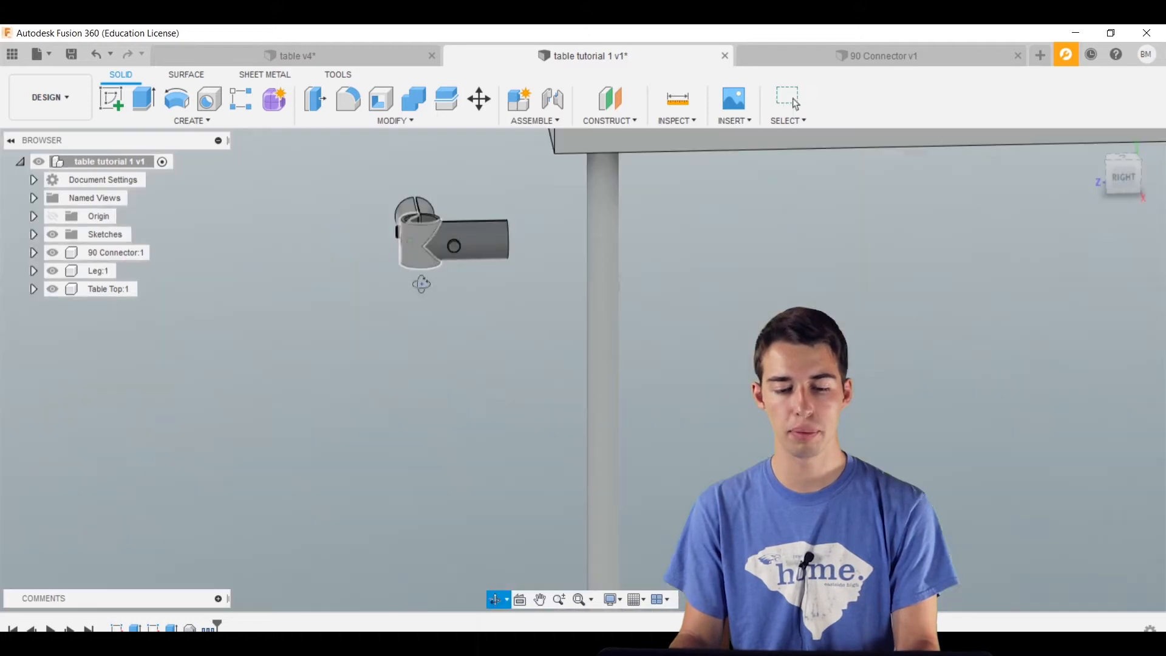
{"action": "scroll", "coordinate": [402, 217], "scroll_direction": "up", "scroll_amount": 5}
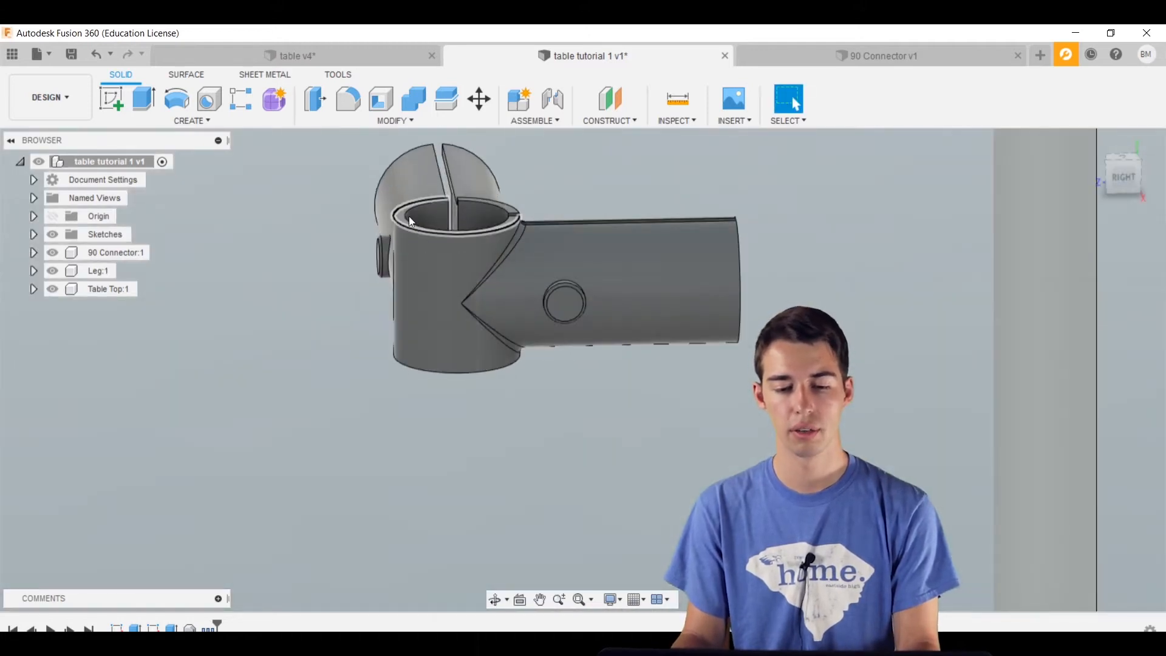
{"action": "scroll", "coordinate": [577, 212], "scroll_direction": "down", "scroll_amount": 5}
{"action": "middle_click_drag", "start_coordinate": [592, 182], "coordinate": [583, 270]}
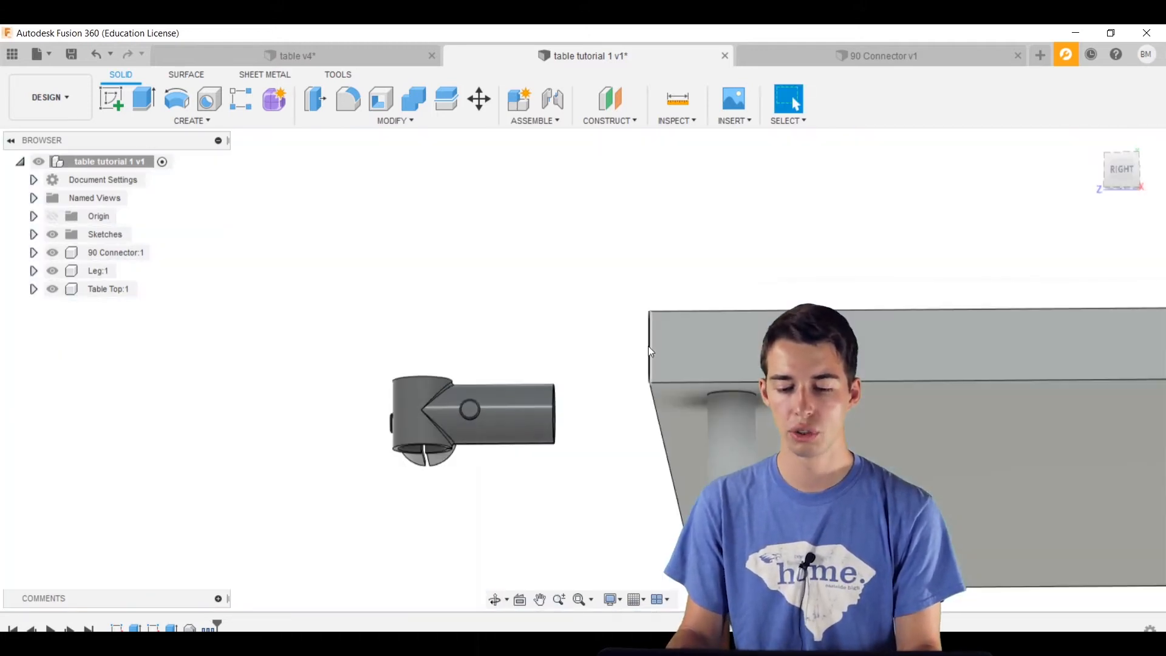
- Start a joint and snap its first component to the centre of the connector's upright socket at the top inner rim
{"action": "middle_click_drag", "start_coordinate": [648, 345], "coordinate": [574, 298]}
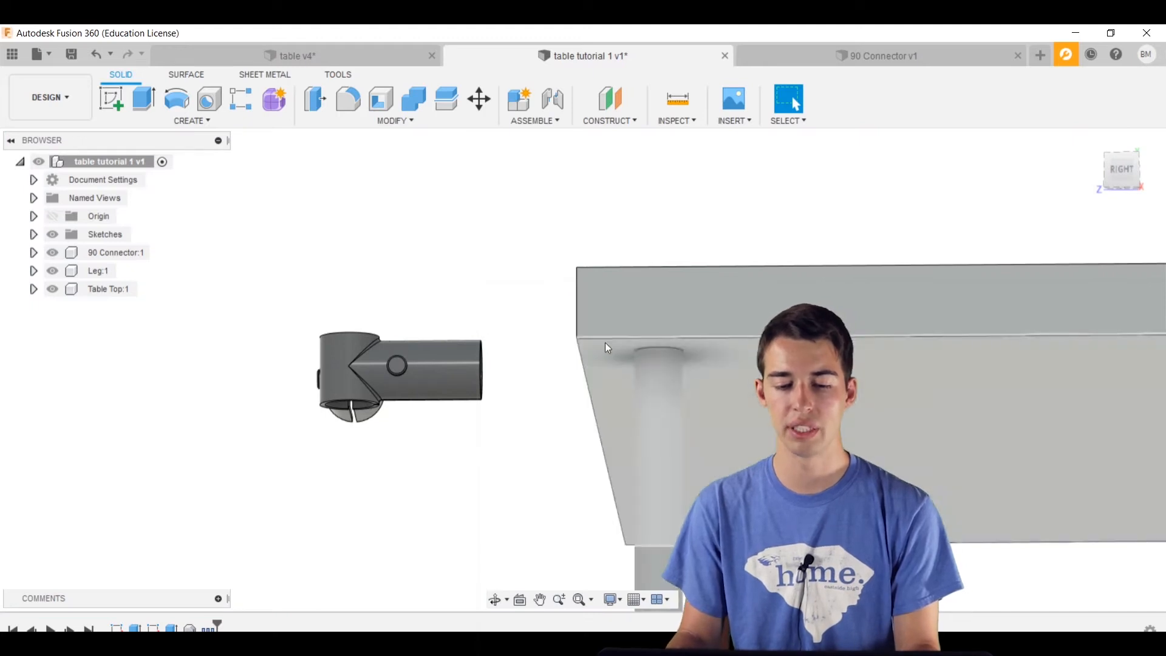
{"action": "middle_click_drag", "start_coordinate": [605, 342], "coordinate": [533, 288]}
{"action": "scroll", "coordinate": [356, 195], "scroll_direction": "down", "scroll_amount": 5}
{"action": "middle_click_drag", "start_coordinate": [368, 210], "coordinate": [413, 282]}
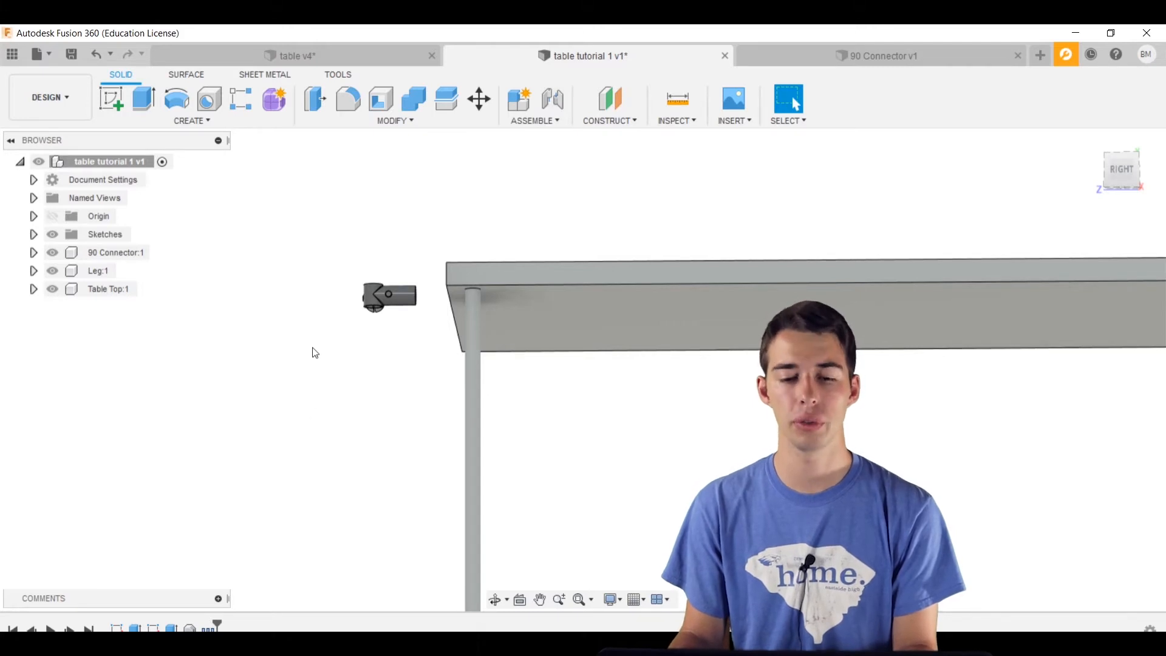
{"action": "middle_click_drag", "start_coordinate": [315, 353], "coordinate": [560, 289], "text": "shift"}
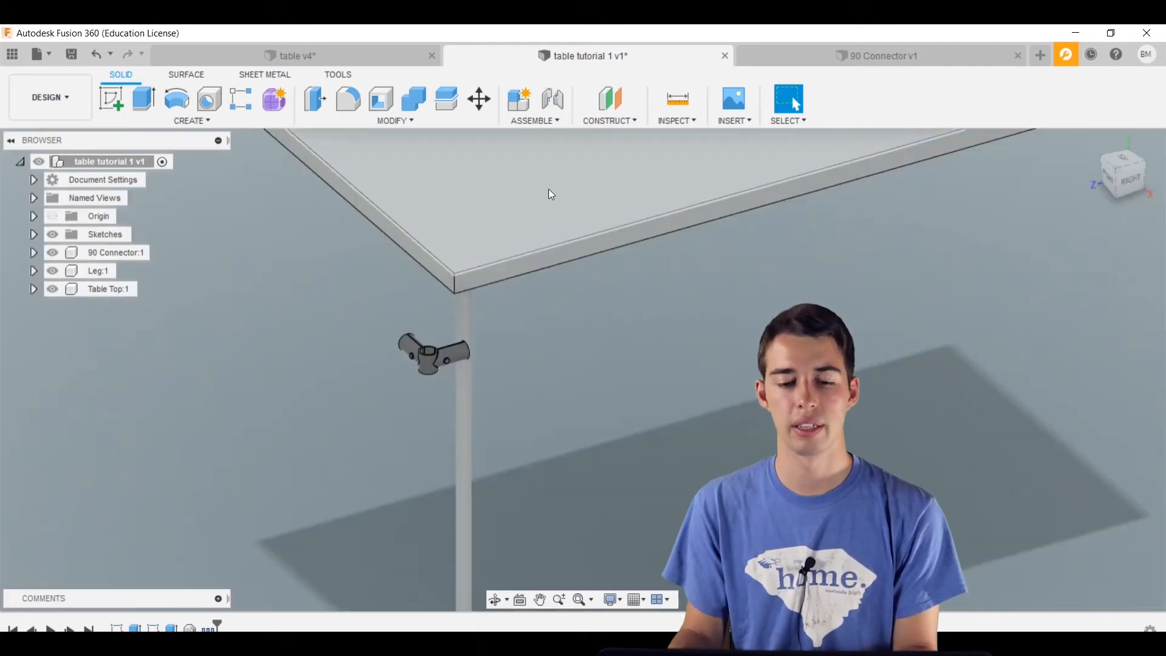
{"action": "left_click", "coordinate": [557, 101]}
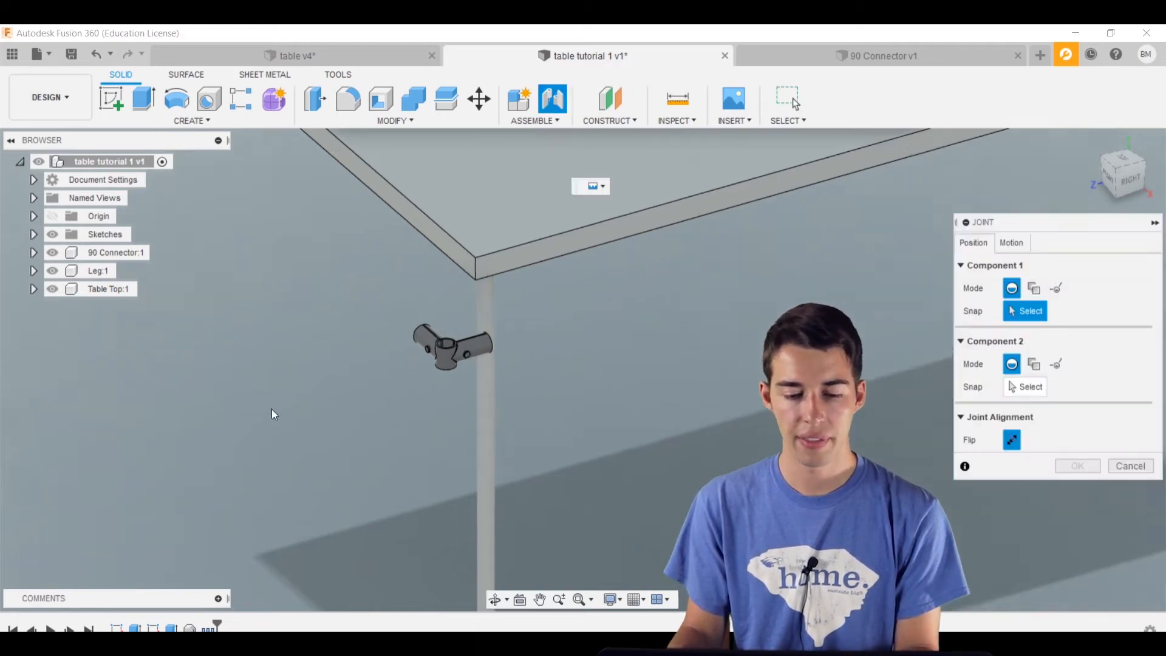
{"action": "scroll", "coordinate": [405, 351], "scroll_direction": "up", "scroll_amount": 7}
{"action": "scroll", "coordinate": [495, 342], "scroll_direction": "down", "scroll_amount": 3}
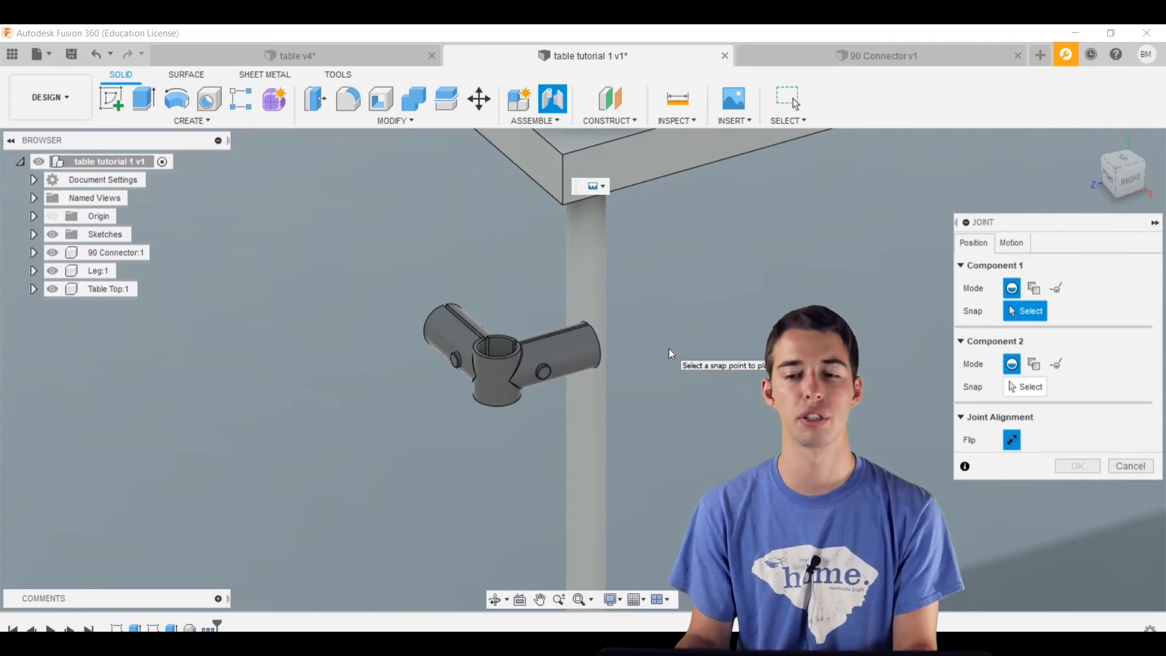
{"action": "scroll", "coordinate": [505, 362], "scroll_direction": "up", "scroll_amount": 8}
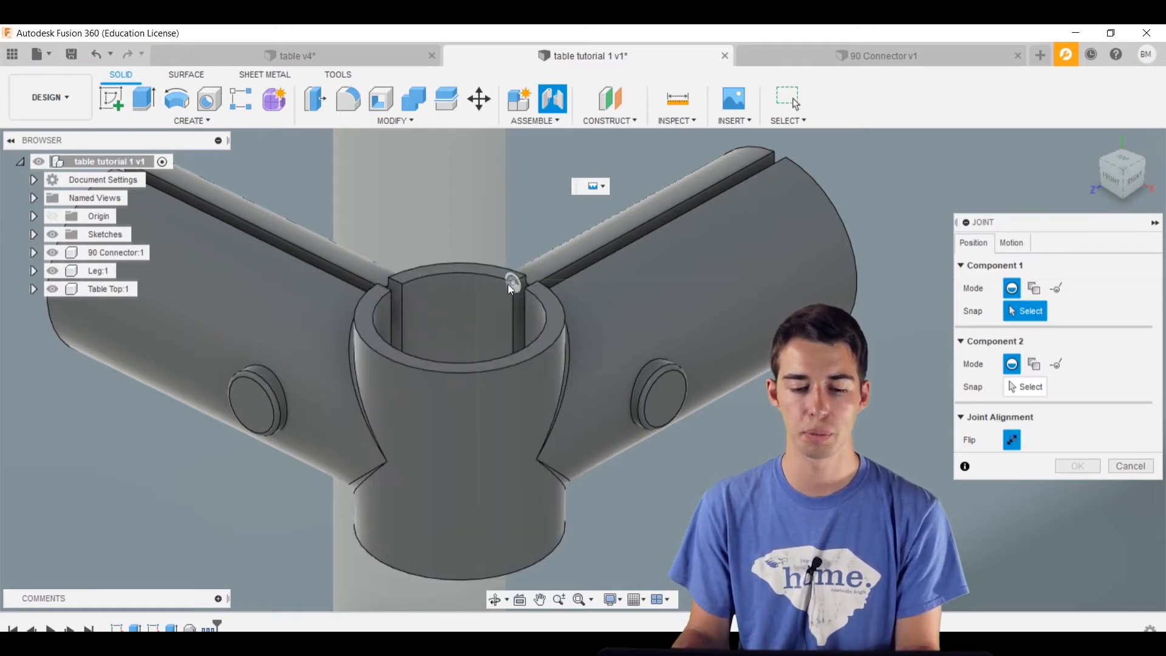
{"action": "scroll", "coordinate": [499, 331], "scroll_direction": "up", "scroll_amount": 3}
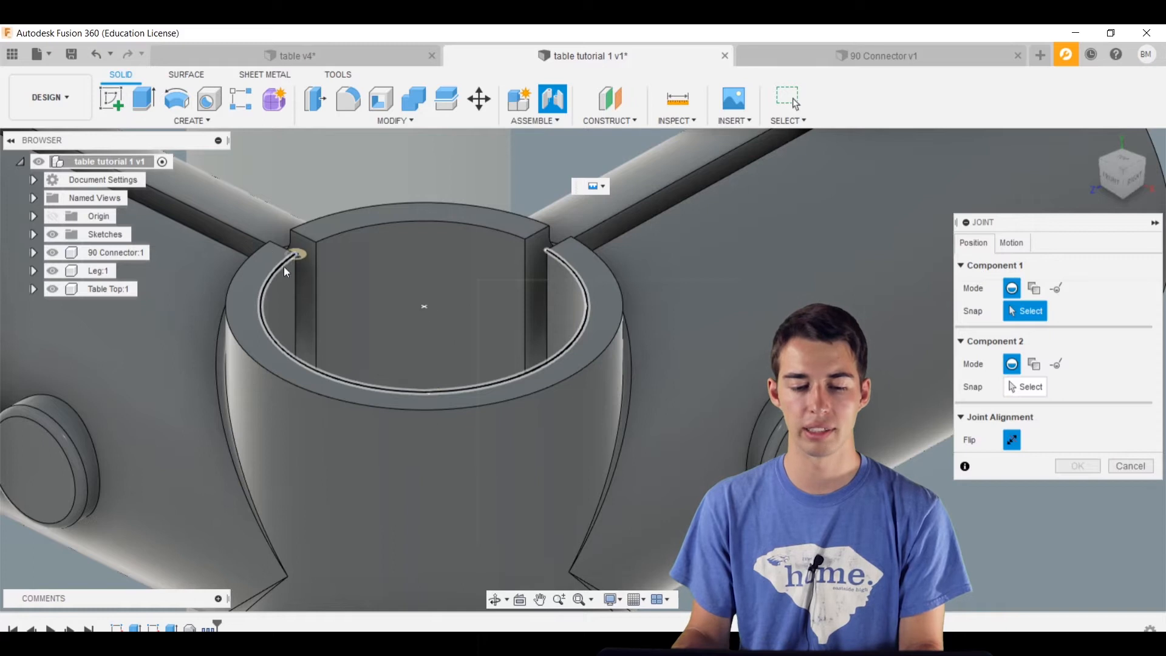
{"action": "left_click", "coordinate": [427, 306]}
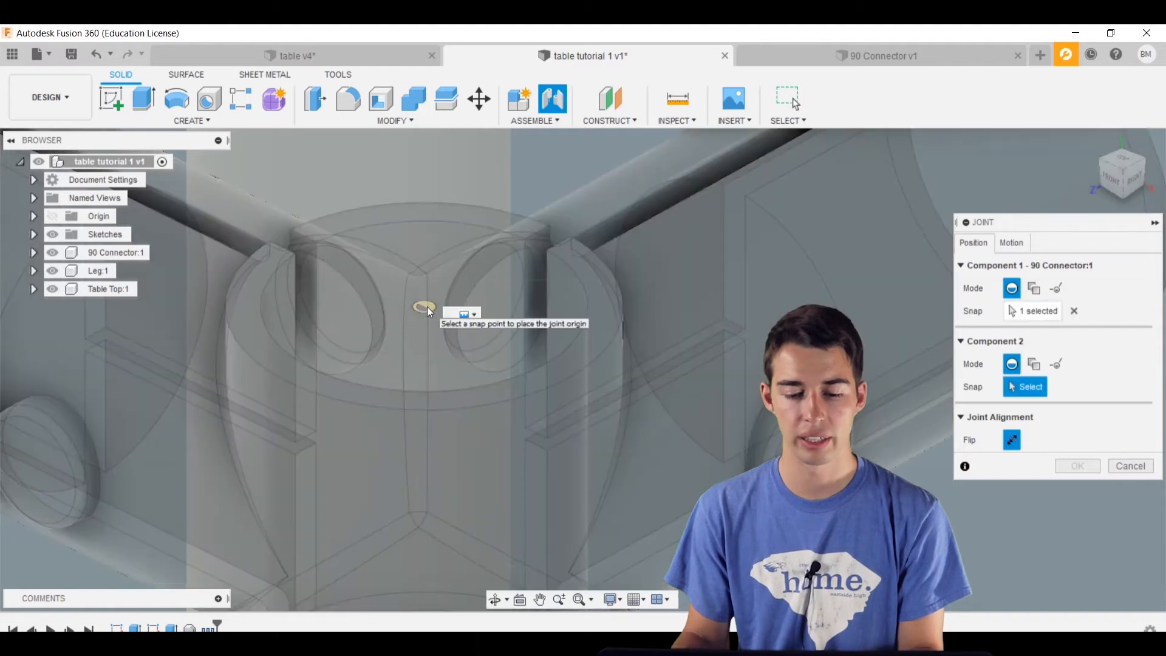
- Snap the joint's second component to the centre of the leg's top end and create the joint with zero angle and offsets
{"action": "scroll", "coordinate": [586, 400], "scroll_direction": "down", "scroll_amount": 5}
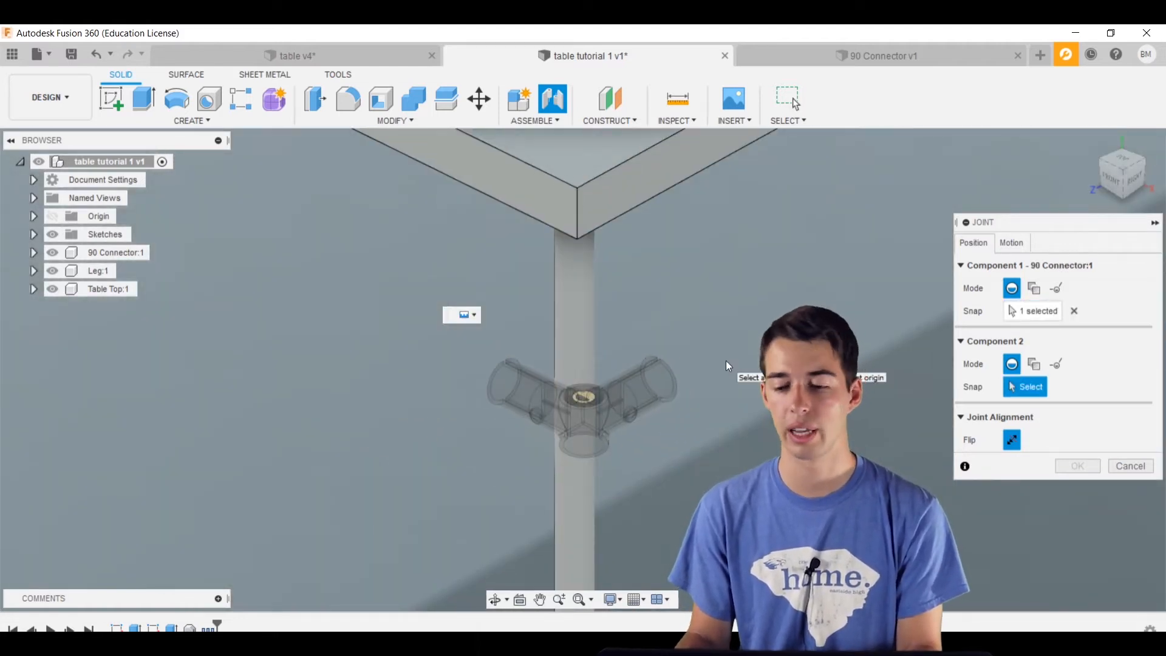
{"action": "middle_click_drag", "start_coordinate": [744, 338], "coordinate": [665, 252], "text": "shift"}
{"action": "middle_click_drag", "start_coordinate": [648, 352], "coordinate": [500, 203]}
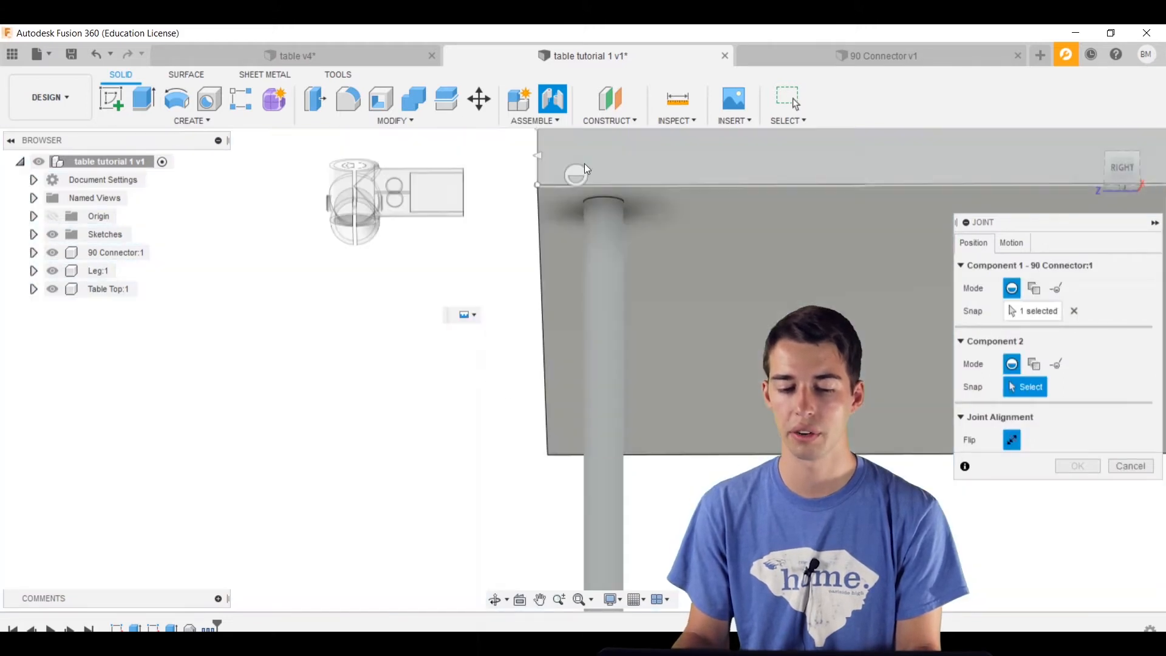
{"action": "scroll", "coordinate": [588, 170], "scroll_direction": "up", "scroll_amount": 5}
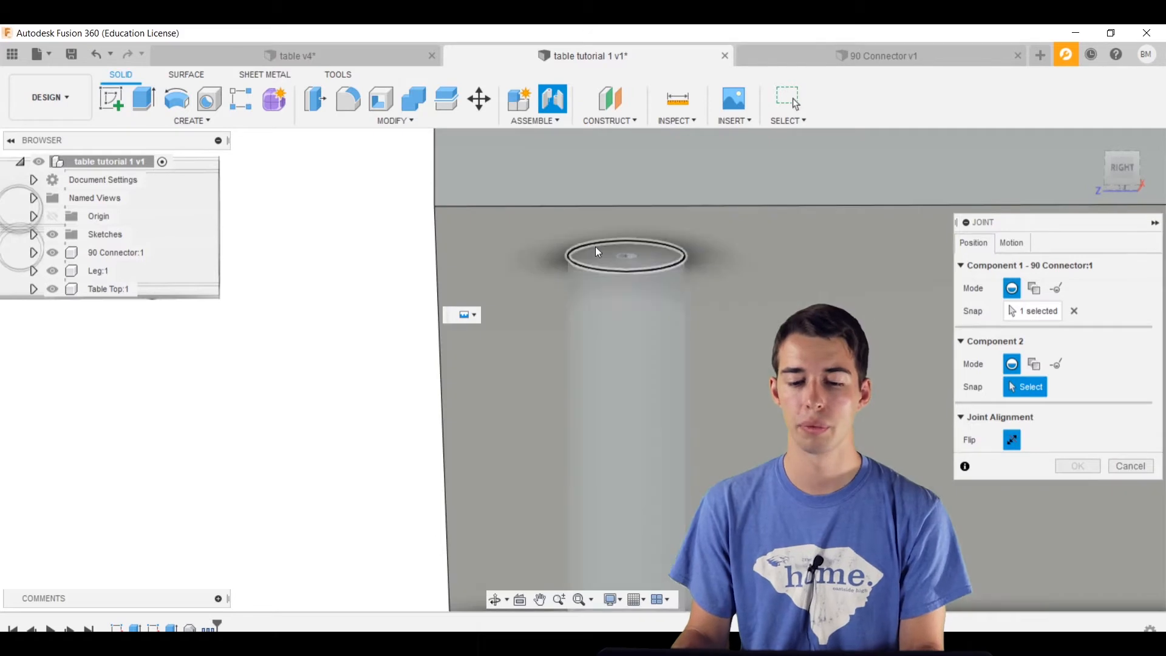
{"action": "middle_click_drag", "start_coordinate": [645, 225], "coordinate": [601, 260], "text": "shift"}
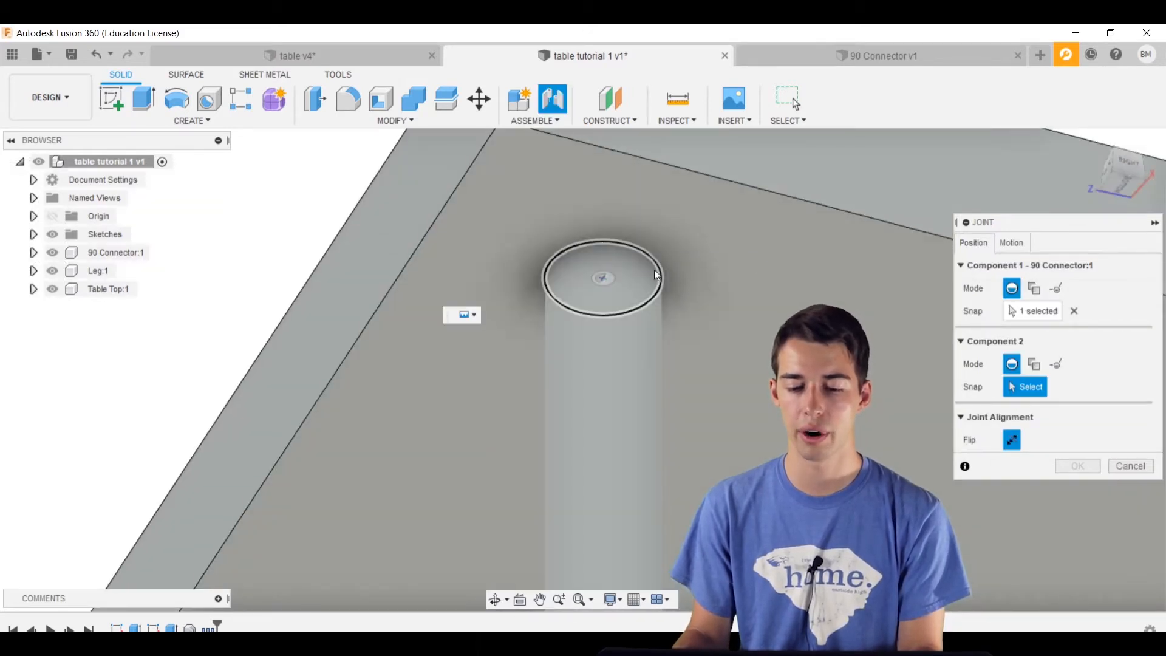
{"action": "left_click", "coordinate": [601, 279]}
{"action": "scroll", "coordinate": [541, 242], "scroll_direction": "down", "scroll_amount": 4}
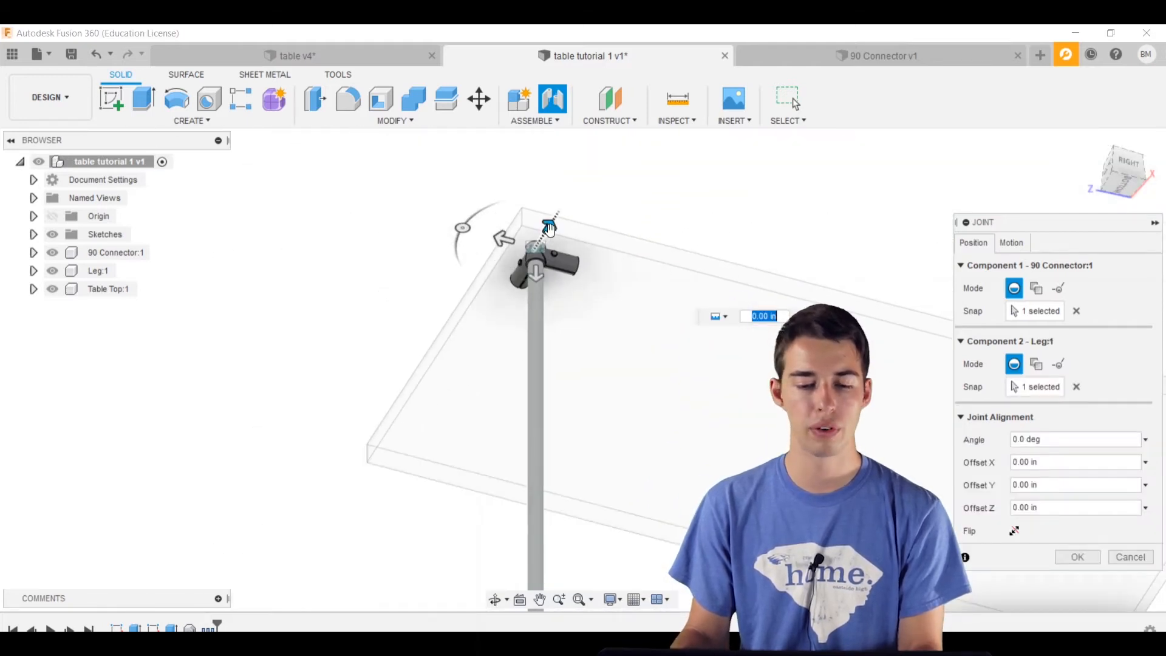
{"action": "middle_click_drag", "start_coordinate": [538, 297], "coordinate": [544, 268], "text": "shift"}
{"action": "scroll", "coordinate": [544, 267], "scroll_direction": "up", "scroll_amount": 8}
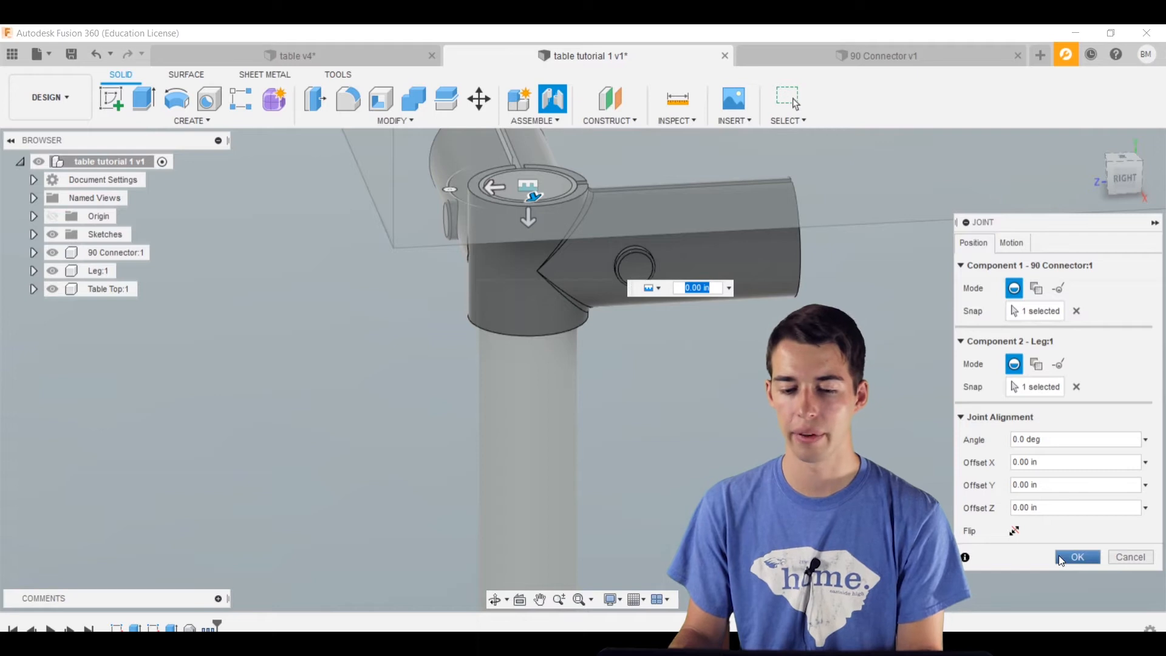
{"action": "left_click", "coordinate": [1077, 557]}
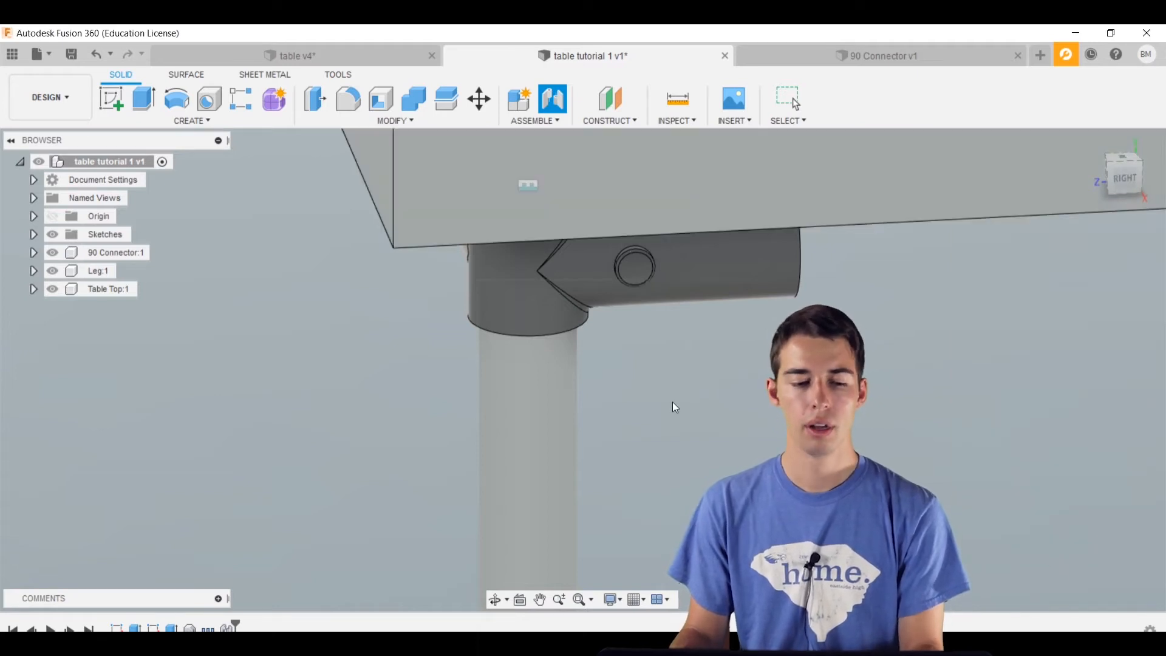
- Try moving the leg about 17.18 in along Z to test its joint with the connector, and cancel the move
{"action": "scroll", "coordinate": [580, 407], "scroll_direction": "down", "scroll_amount": 5}
{"action": "scroll", "coordinate": [617, 419], "scroll_direction": "down", "scroll_amount": 5}
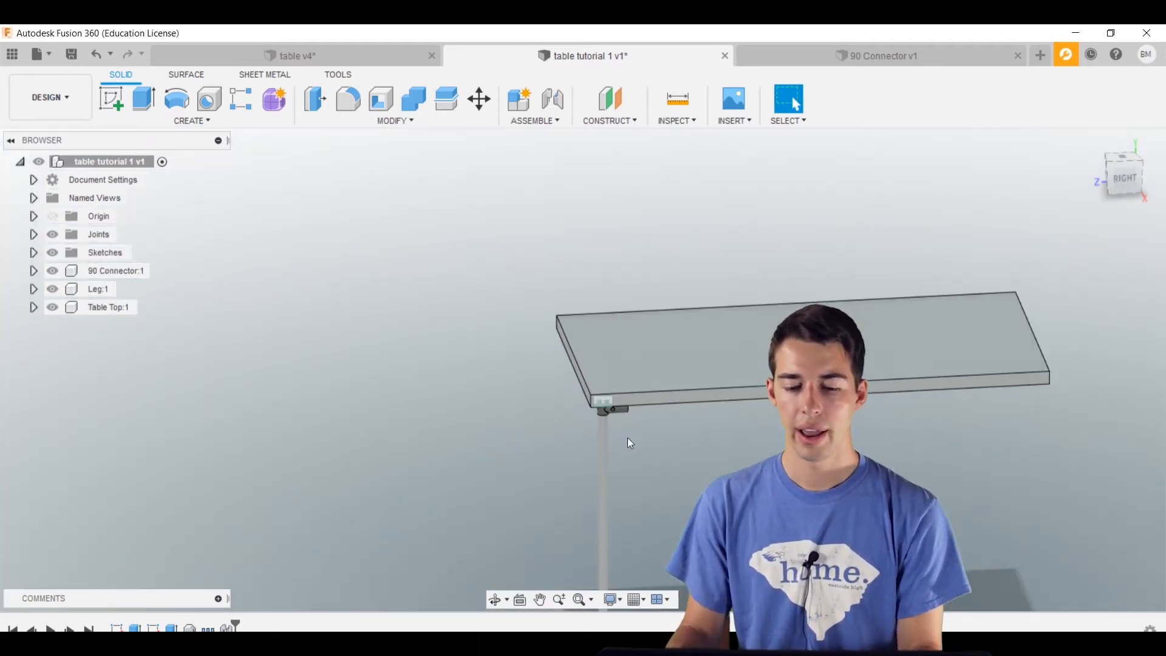
{"action": "middle_click_drag", "start_coordinate": [629, 439], "coordinate": [613, 372], "text": "shift"}
{"action": "scroll", "coordinate": [598, 362], "scroll_direction": "up", "scroll_amount": 5}
{"action": "middle_click_drag", "start_coordinate": [611, 444], "coordinate": [577, 280], "text": "shift"}
{"action": "middle_click_drag", "start_coordinate": [286, 253], "coordinate": [304, 375]}
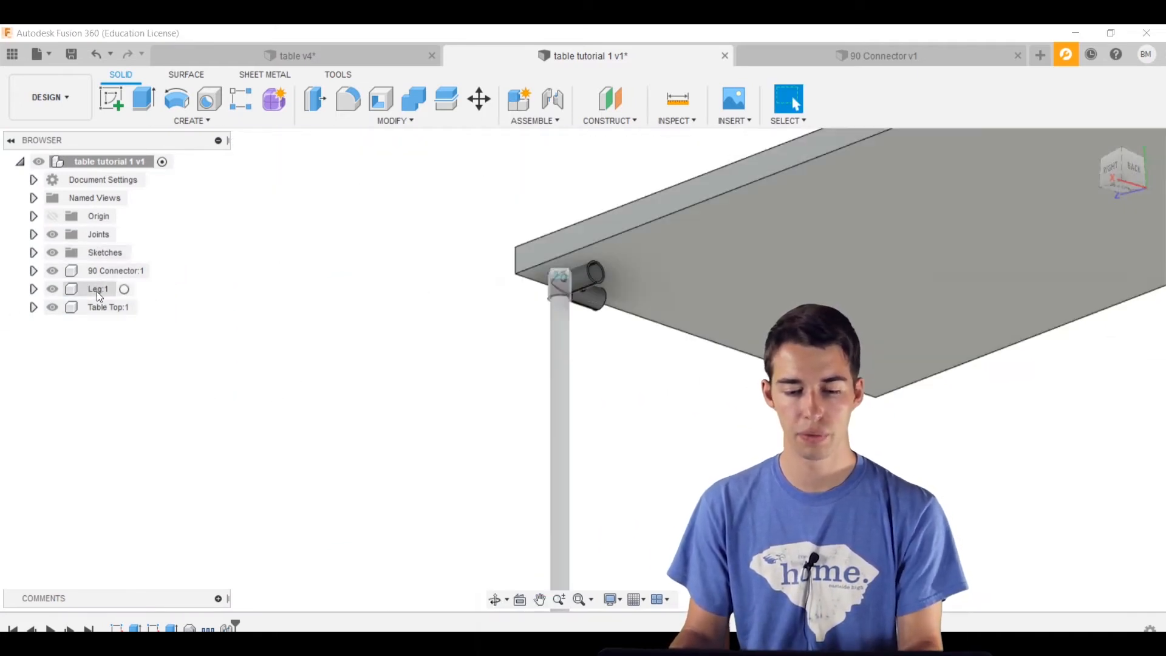
{"action": "left_click", "coordinate": [97, 290]}
{"action": "key", "text": "m"}
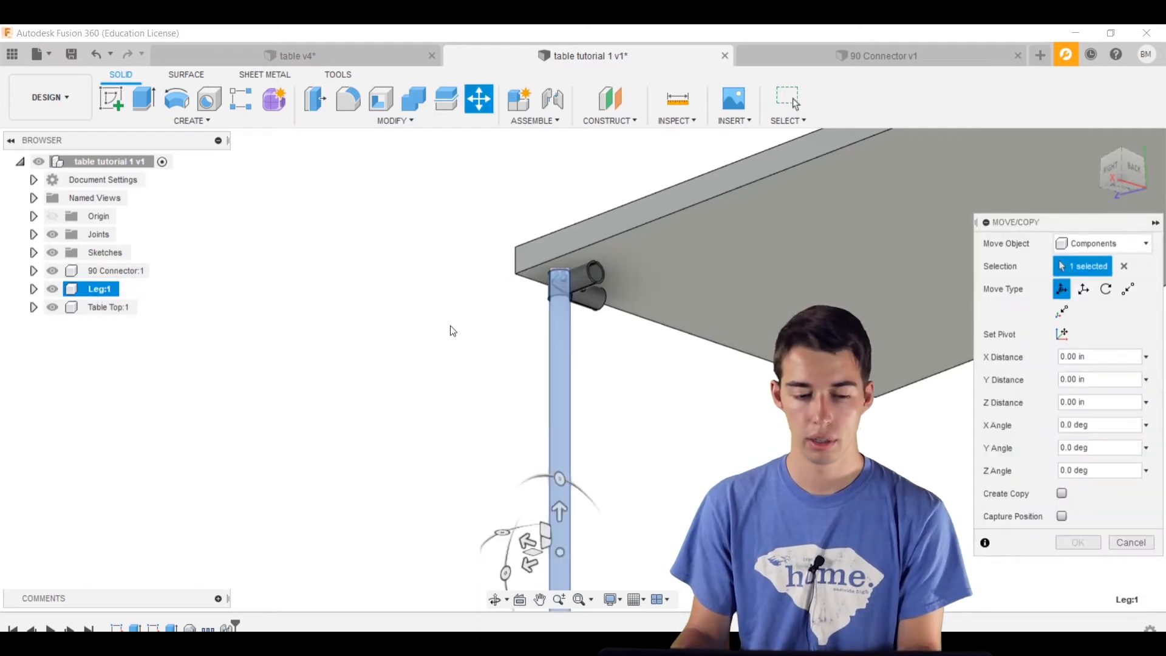
{"action": "left_click", "coordinate": [132, 293]}
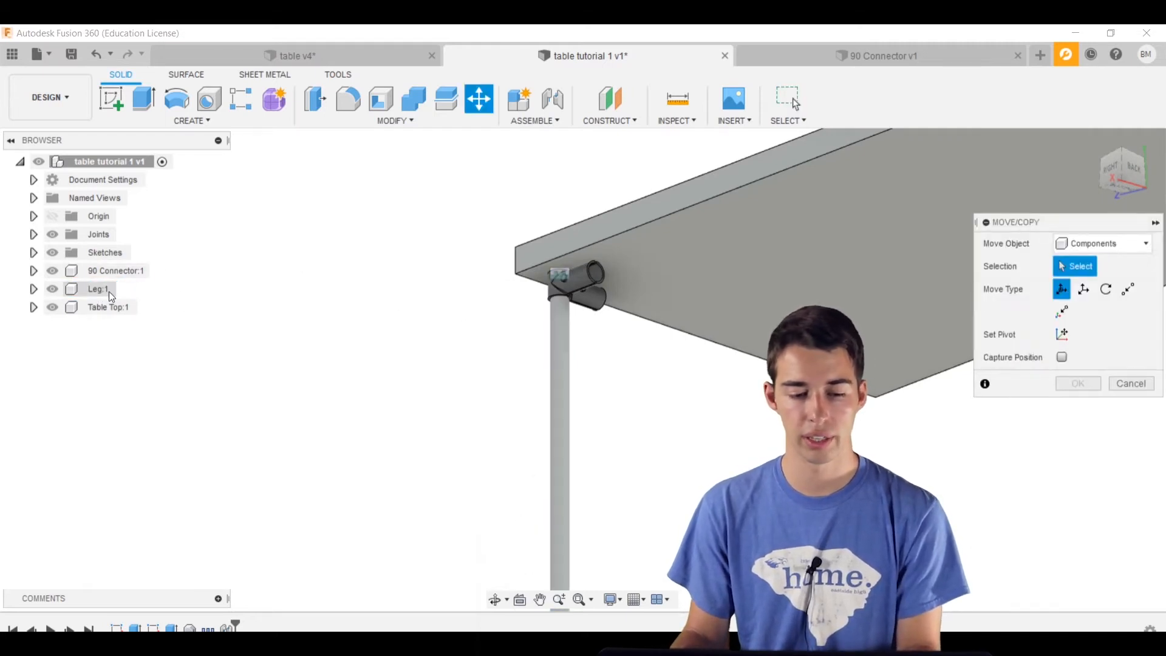
{"action": "left_click", "coordinate": [110, 294]}
{"action": "scroll", "coordinate": [534, 400], "scroll_direction": "down", "scroll_amount": 3}
{"action": "middle_click_drag", "start_coordinate": [536, 401], "coordinate": [484, 287]}
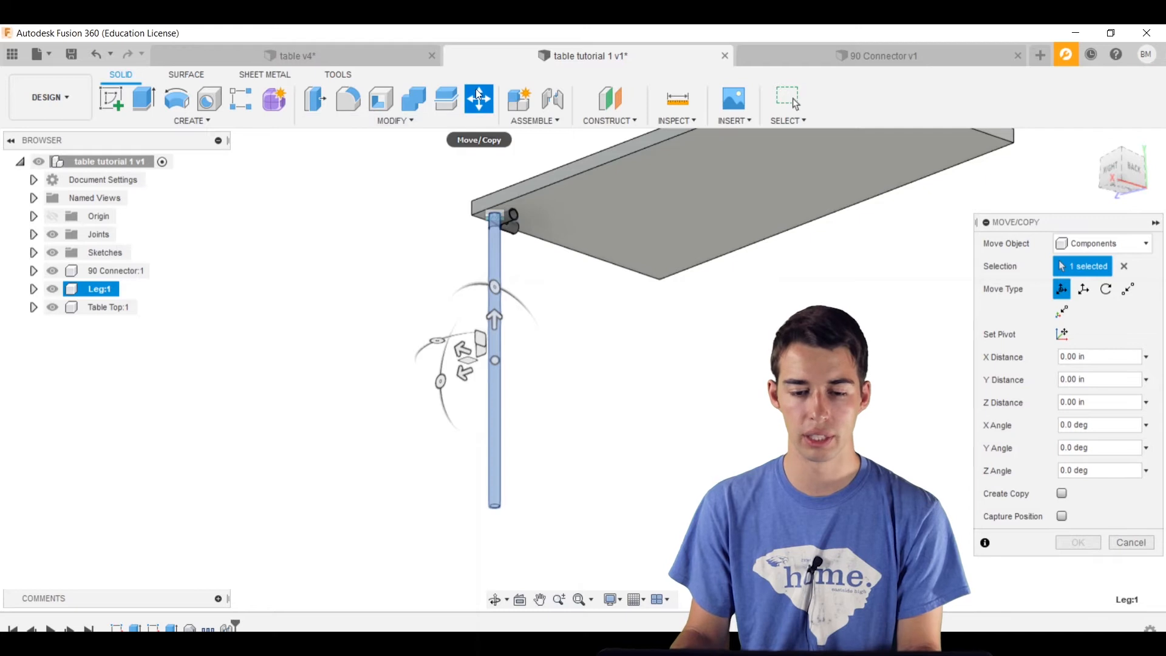
{"action": "middle_click_drag", "start_coordinate": [449, 245], "coordinate": [517, 338], "text": "shift"}
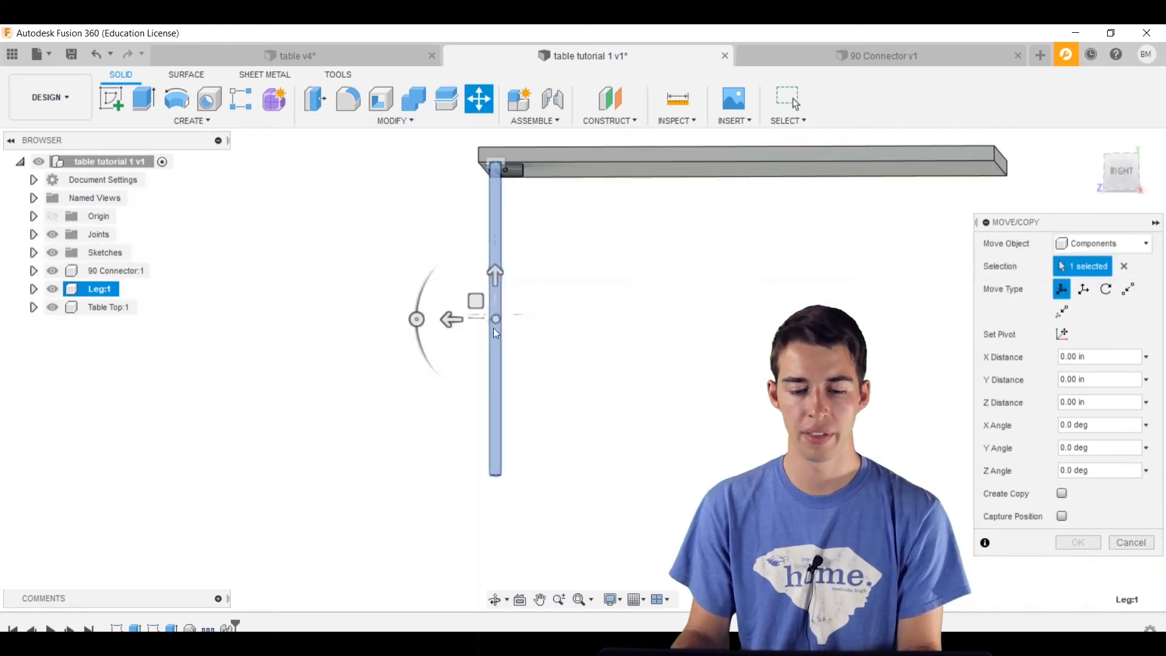
{"action": "left_click_drag", "start_coordinate": [447, 320], "coordinate": [255, 322]}
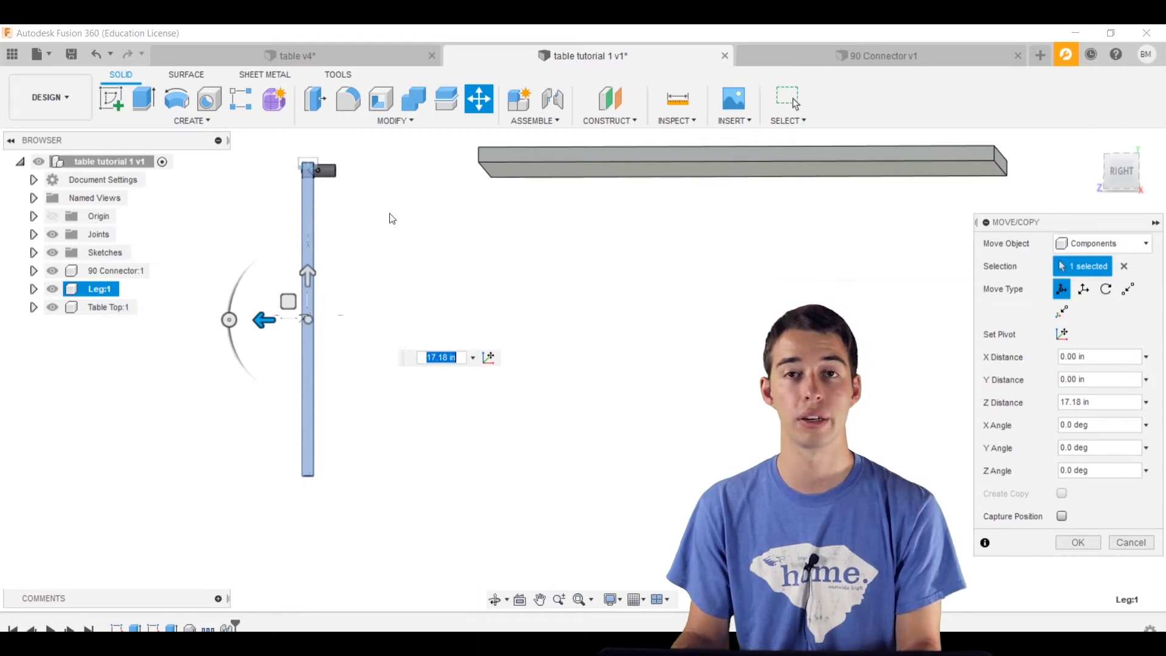
{"action": "left_click", "coordinate": [1132, 542]}
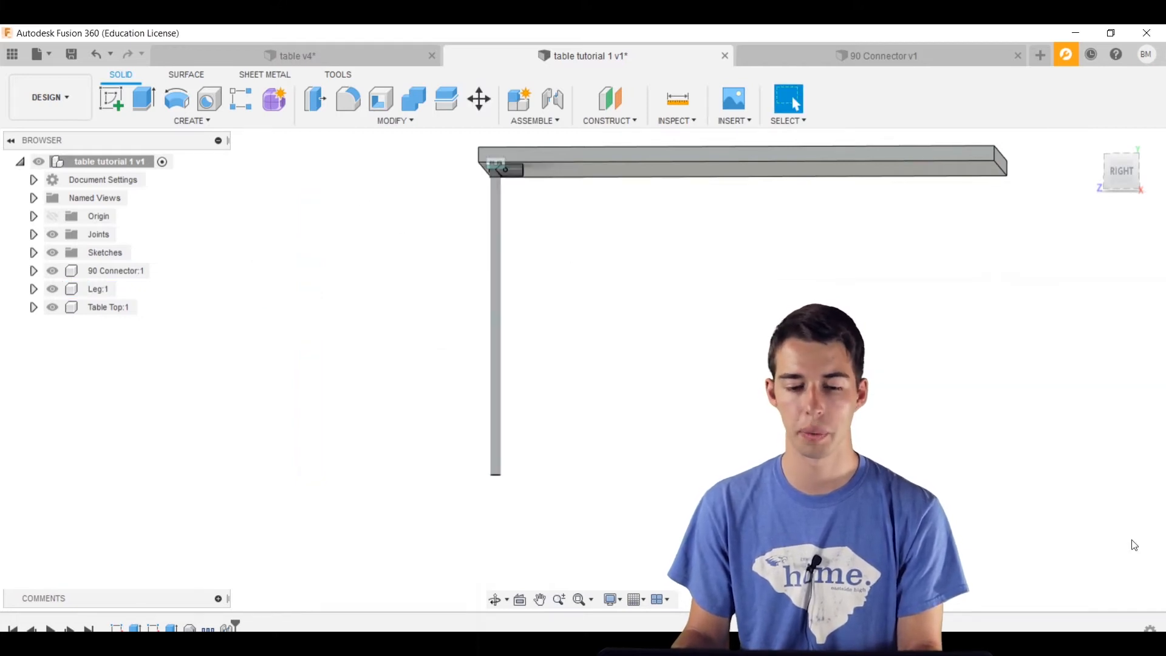
- Start a sketch on the slotted circular face inside the connector's horizontal socket that opens toward the back view
{"action": "scroll", "coordinate": [567, 304], "scroll_direction": "up", "scroll_amount": 3}
{"action": "middle_click_drag", "start_coordinate": [567, 305], "coordinate": [341, 256], "text": "shift"}
{"action": "scroll", "coordinate": [367, 198], "scroll_direction": "up", "scroll_amount": 2}
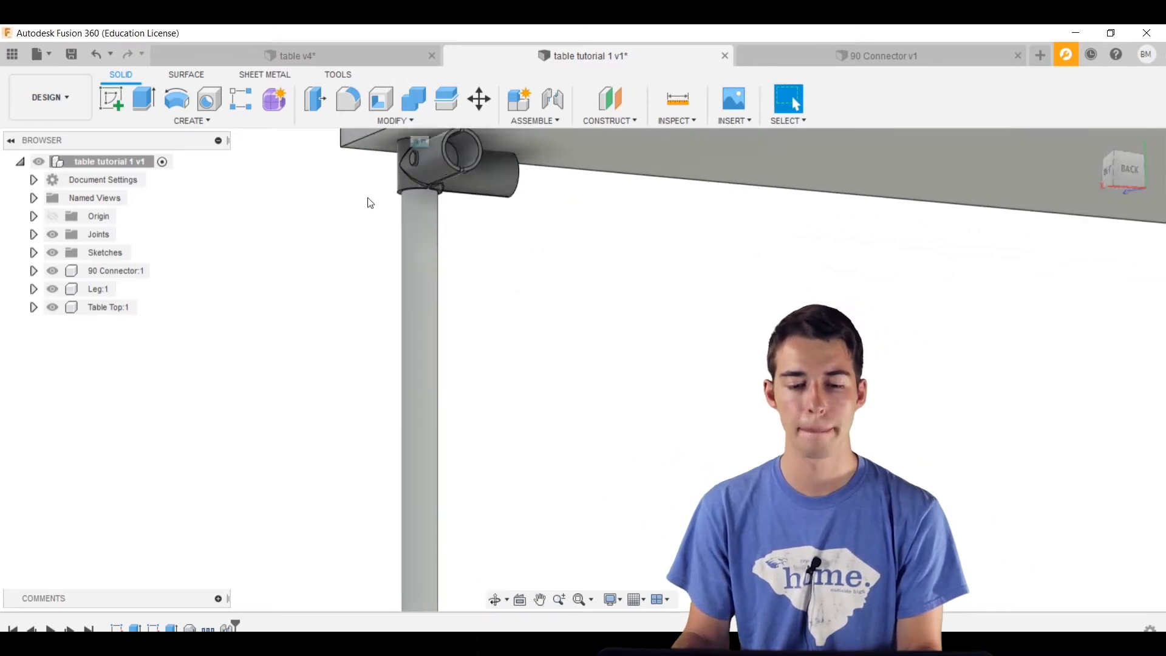
{"action": "scroll", "coordinate": [368, 200], "scroll_direction": "down", "scroll_amount": 5}
{"action": "middle_click_drag", "start_coordinate": [434, 243], "coordinate": [375, 261], "text": "shift"}
{"action": "scroll", "coordinate": [497, 217], "scroll_direction": "up", "scroll_amount": 2}
{"action": "scroll", "coordinate": [497, 218], "scroll_direction": "up", "scroll_amount": 3}
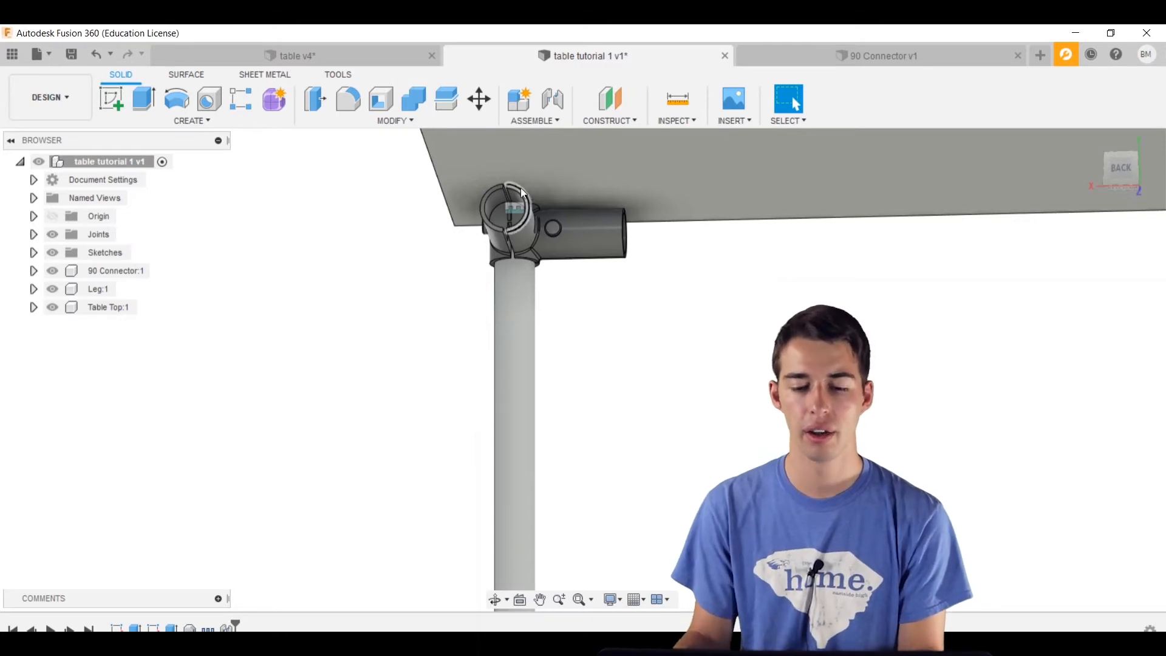
{"action": "left_click", "coordinate": [504, 217]}
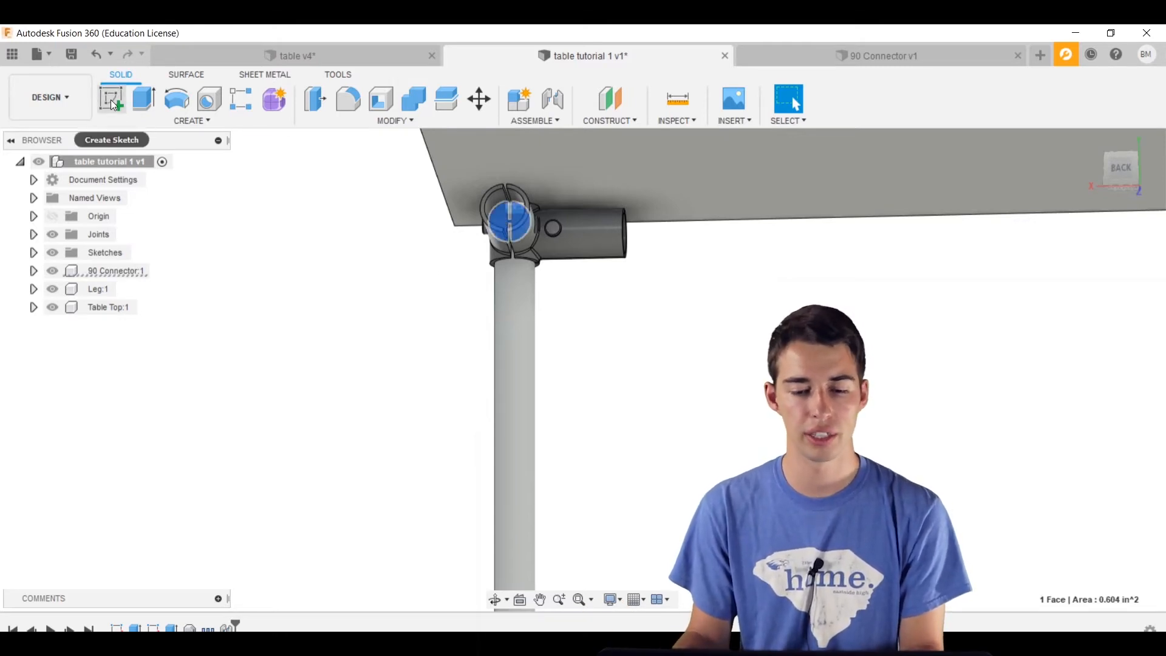
{"action": "scroll", "coordinate": [504, 217], "scroll_direction": "up", "scroll_amount": 5}
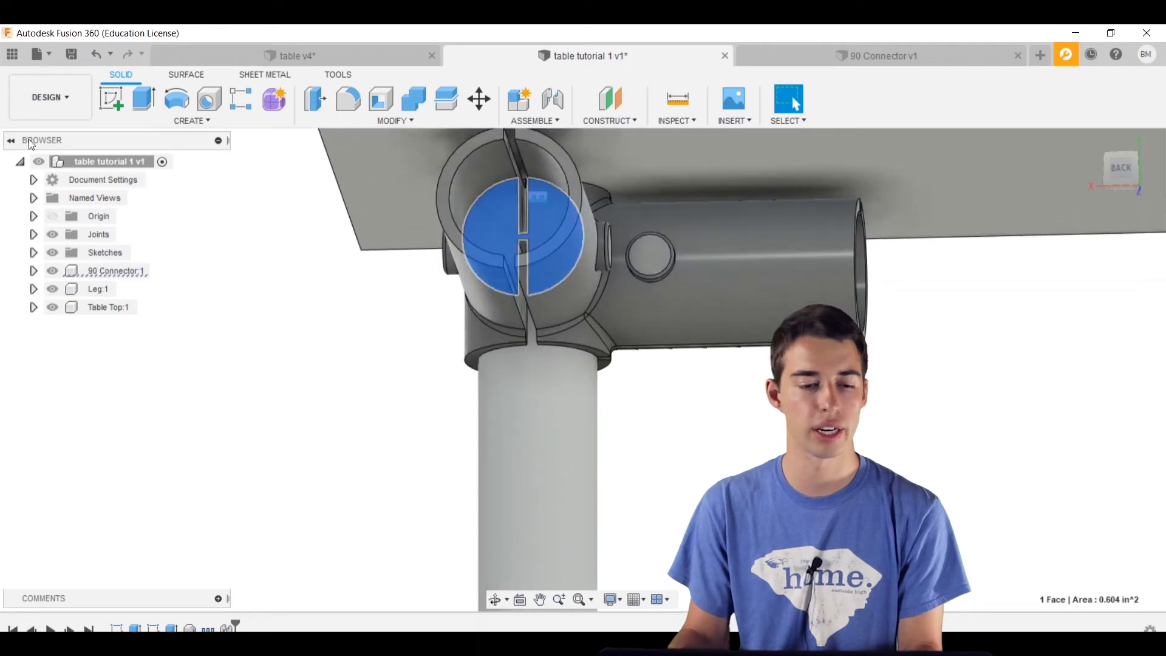
{"action": "left_click", "coordinate": [124, 100]}
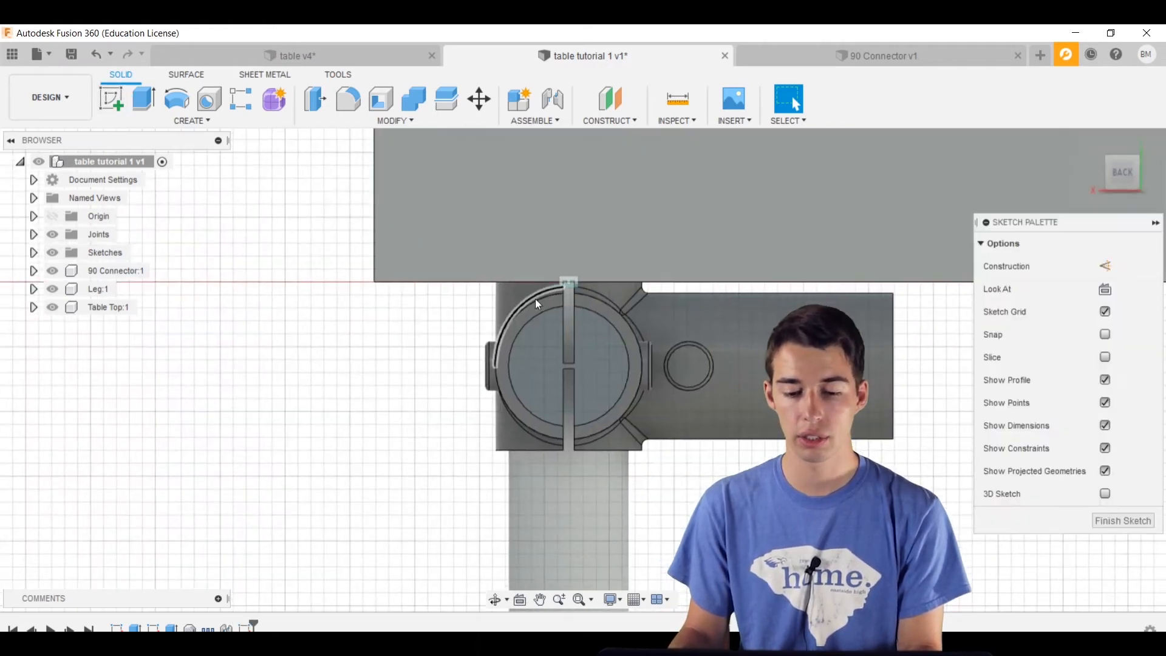
- Draw a 0.922 in diameter circle centred in the connector's socket
{"action": "scroll", "coordinate": [576, 366], "scroll_direction": "up", "scroll_amount": 2}
{"action": "key", "text": "c"}
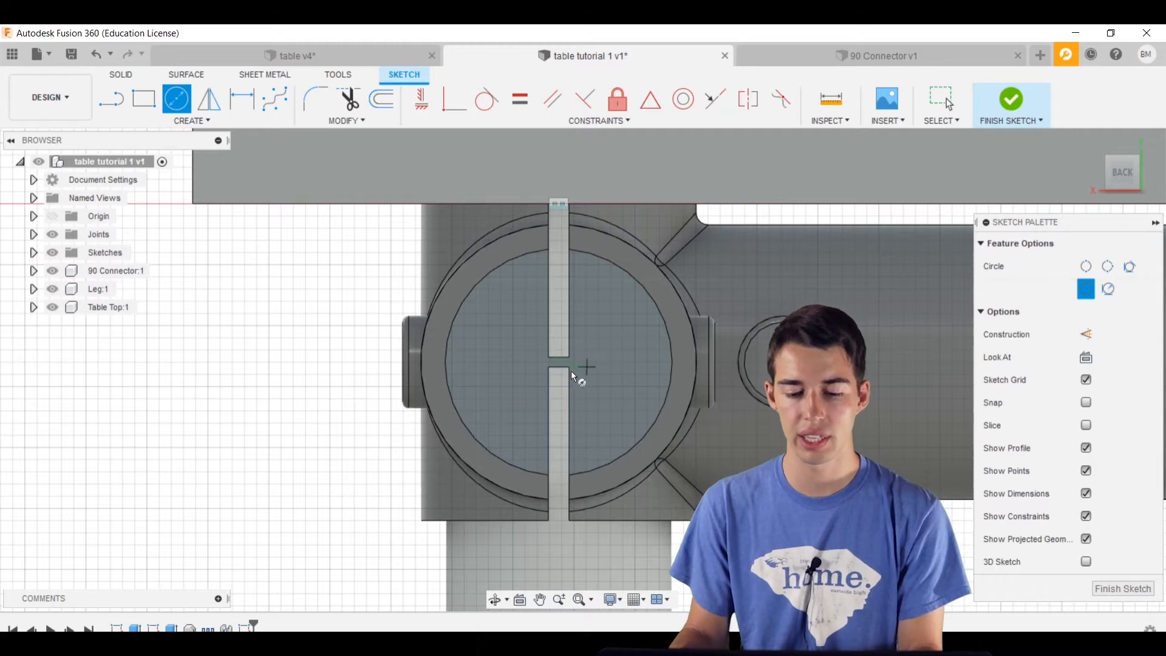
{"action": "scroll", "coordinate": [572, 374], "scroll_direction": "up", "scroll_amount": 4}
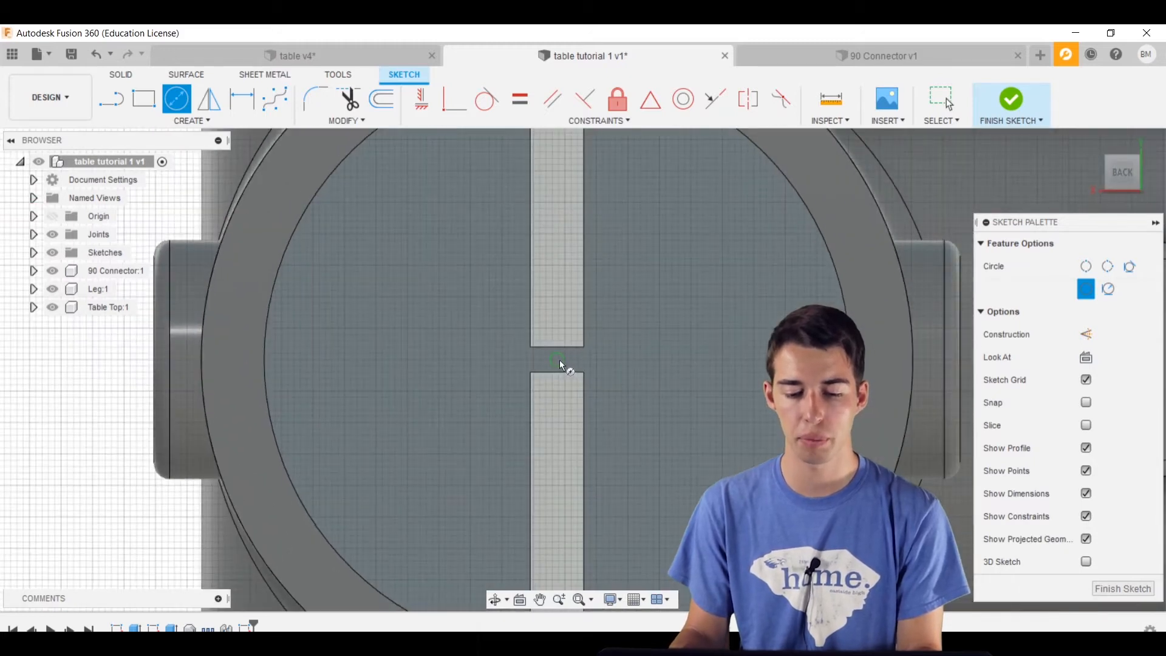
{"action": "left_click", "coordinate": [559, 361]}
{"action": "scroll", "coordinate": [559, 361], "scroll_direction": "down", "scroll_amount": 4}
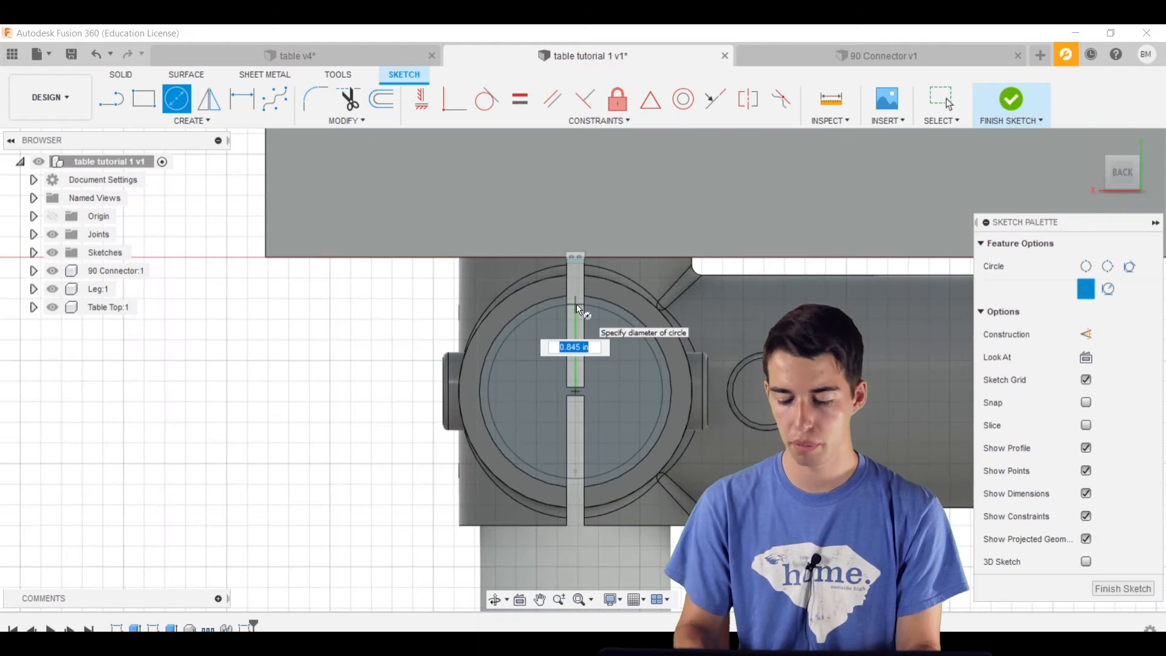
{"action": "type", "text": "0.92"}
{"action": "key", "text": "Return"}
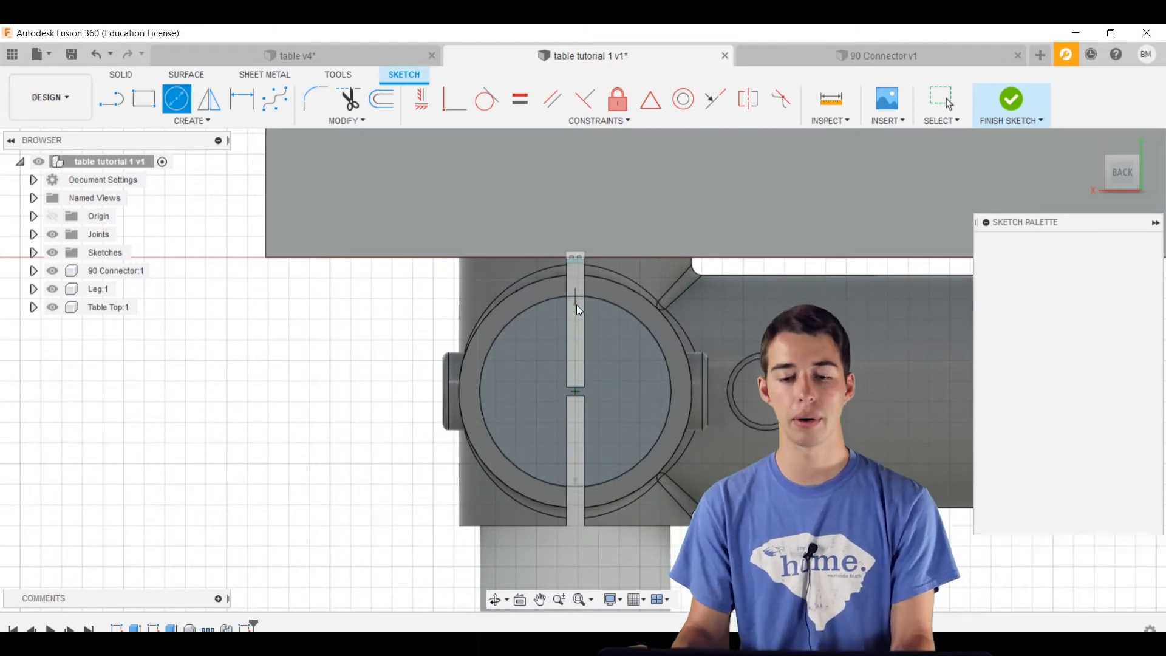
{"action": "key", "text": "Escape"}
- Offset the socket circle 0.047 in inward to form the tube wall and finish the sketch
{"action": "left_click", "coordinate": [374, 108]}
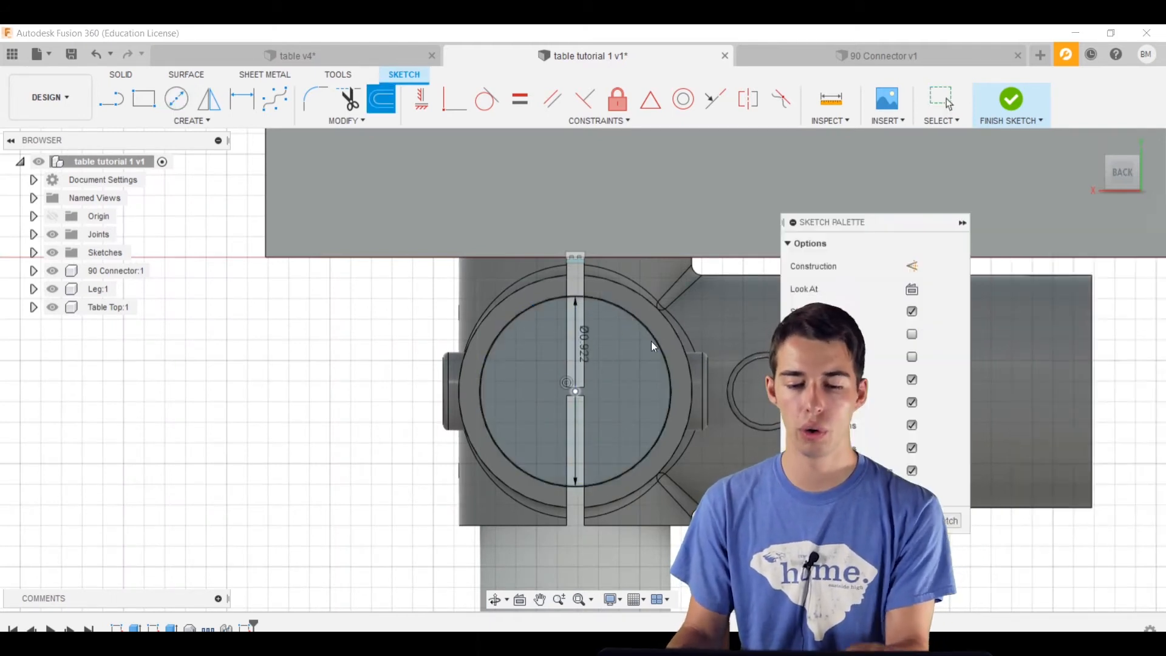
{"action": "left_click", "coordinate": [580, 304]}
{"action": "left_click_drag", "start_coordinate": [573, 289], "coordinate": [576, 317]}
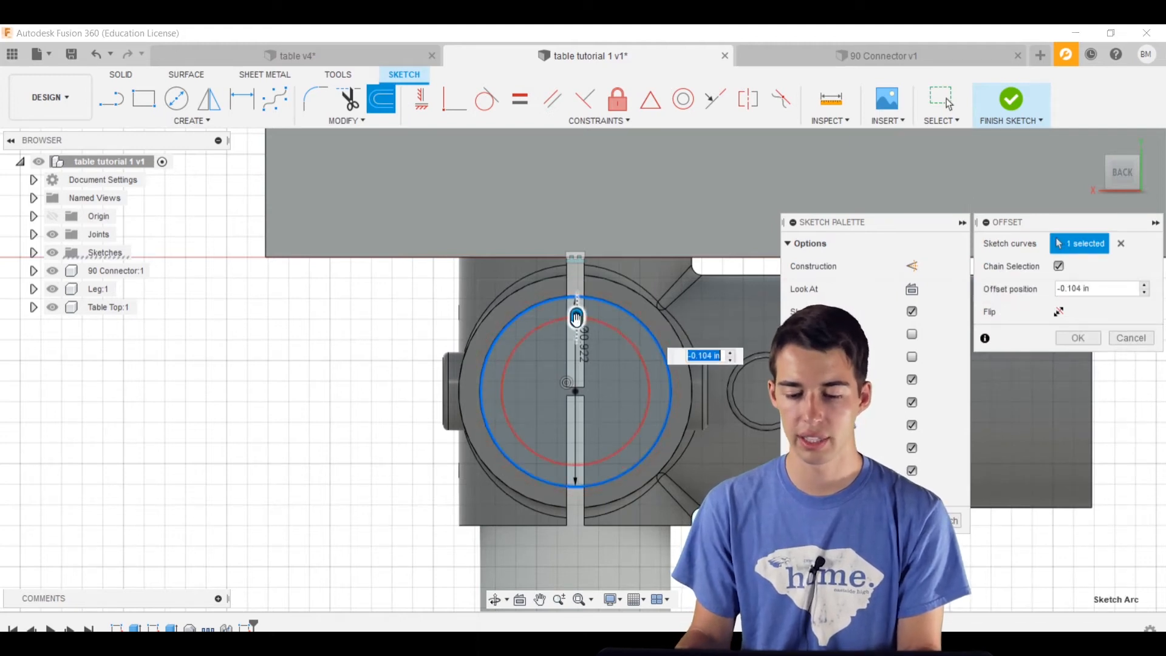
{"action": "type", "text": "-.047"}
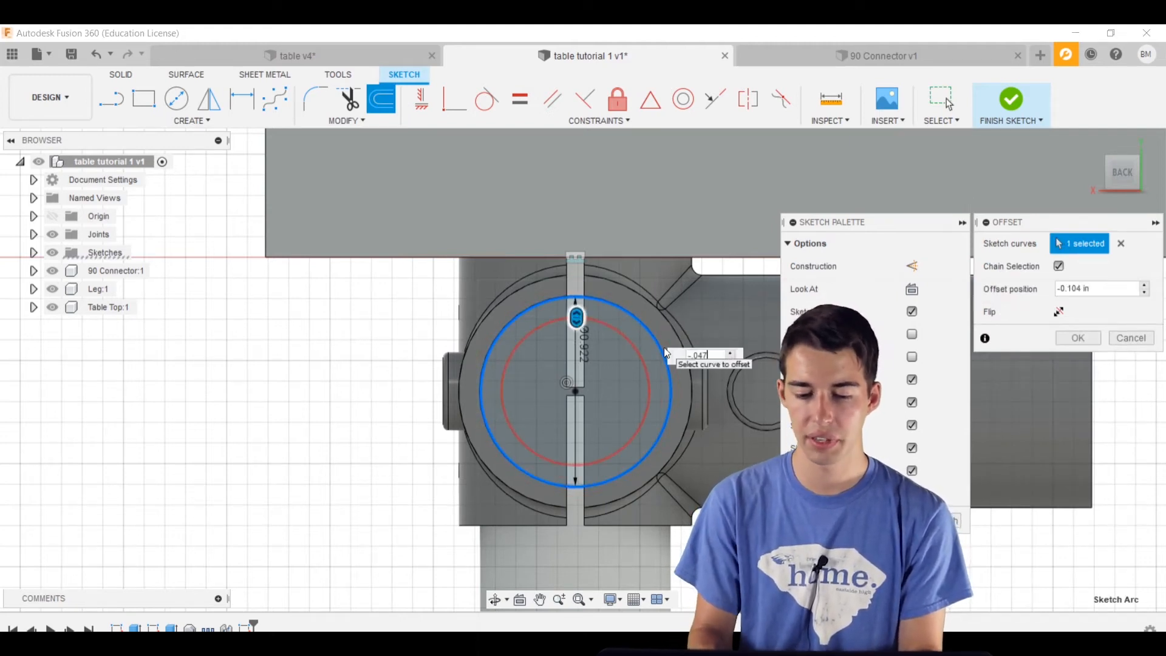
{"action": "key", "text": "Return"}
{"action": "key", "text": "l"}
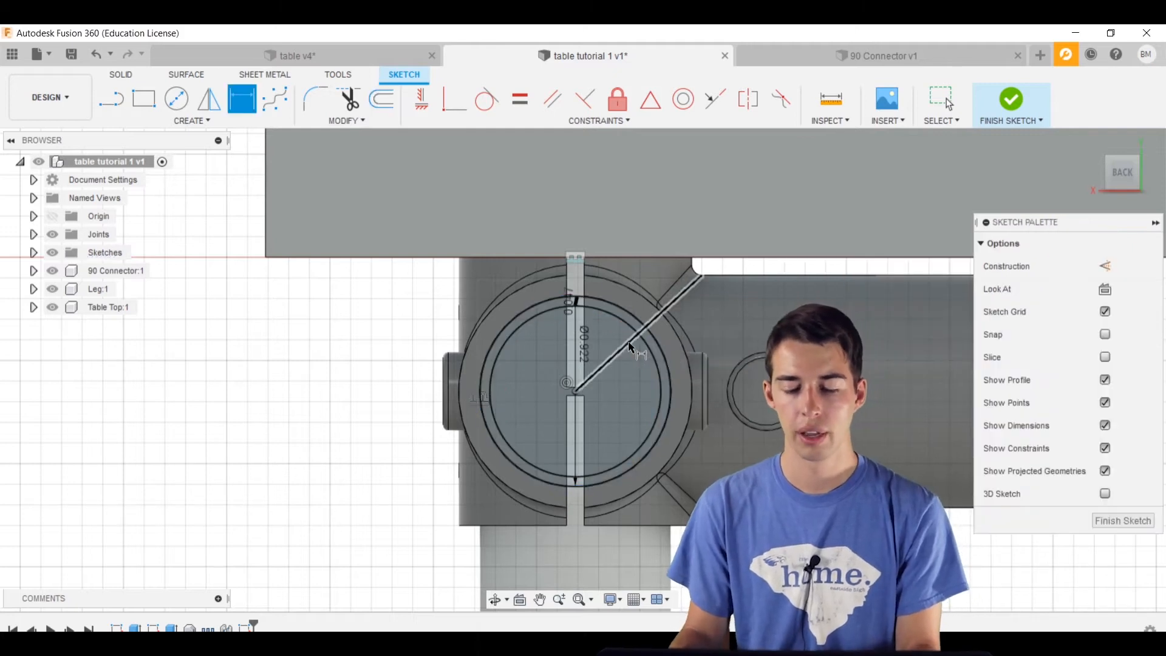
{"action": "left_click", "coordinate": [1012, 98]}
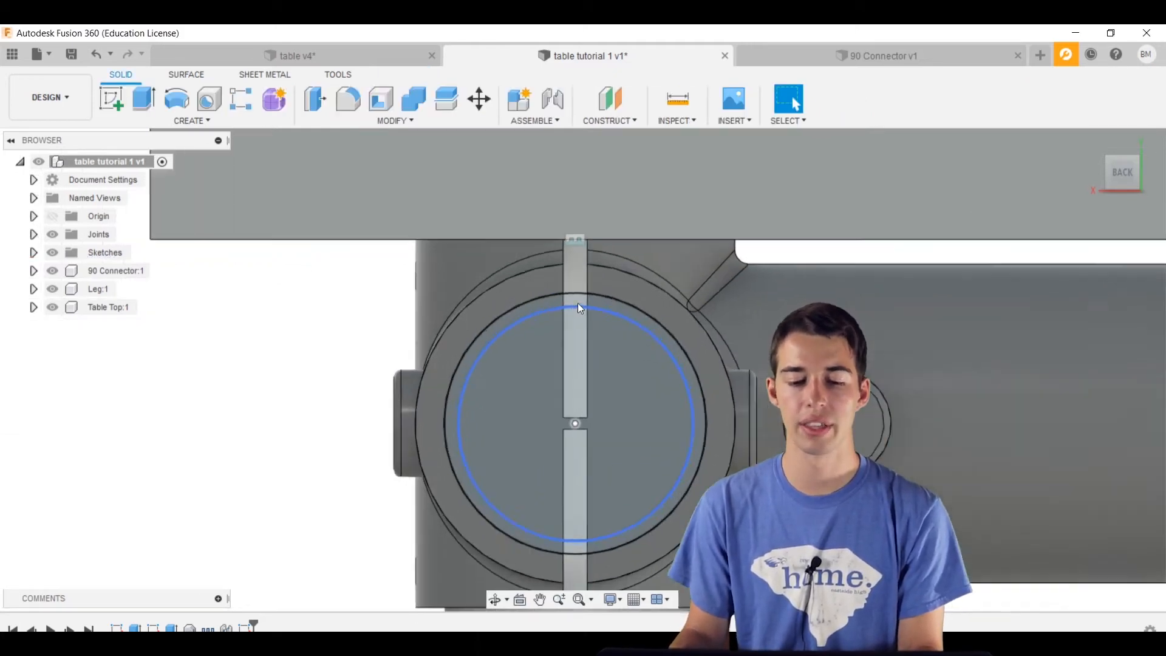
- Start an extrusion using all four segments of the 0.047 in ring in the connector's socket
{"action": "key", "text": "e"}
{"action": "left_click", "coordinate": [565, 300]}
{"action": "left_click", "coordinate": [543, 301]}
{"action": "left_click", "coordinate": [609, 307]}
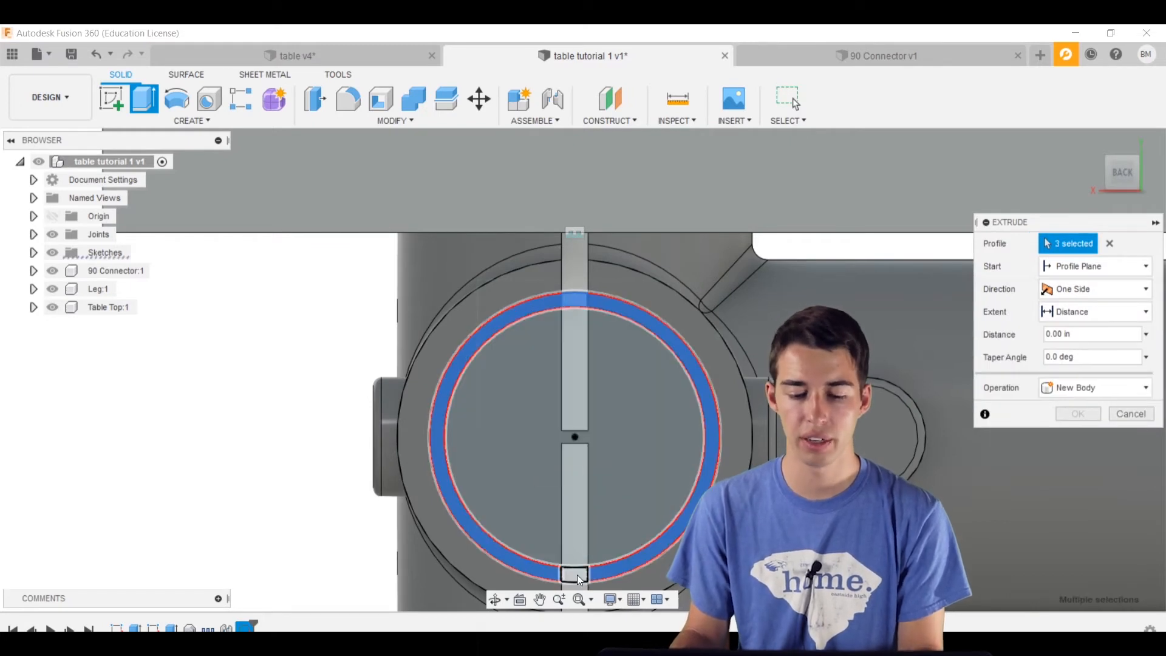
{"action": "left_click", "coordinate": [577, 575]}
{"action": "middle_click_drag", "start_coordinate": [408, 419], "coordinate": [490, 315], "text": "shift"}
{"action": "scroll", "coordinate": [390, 200], "scroll_direction": "down", "scroll_amount": 5}
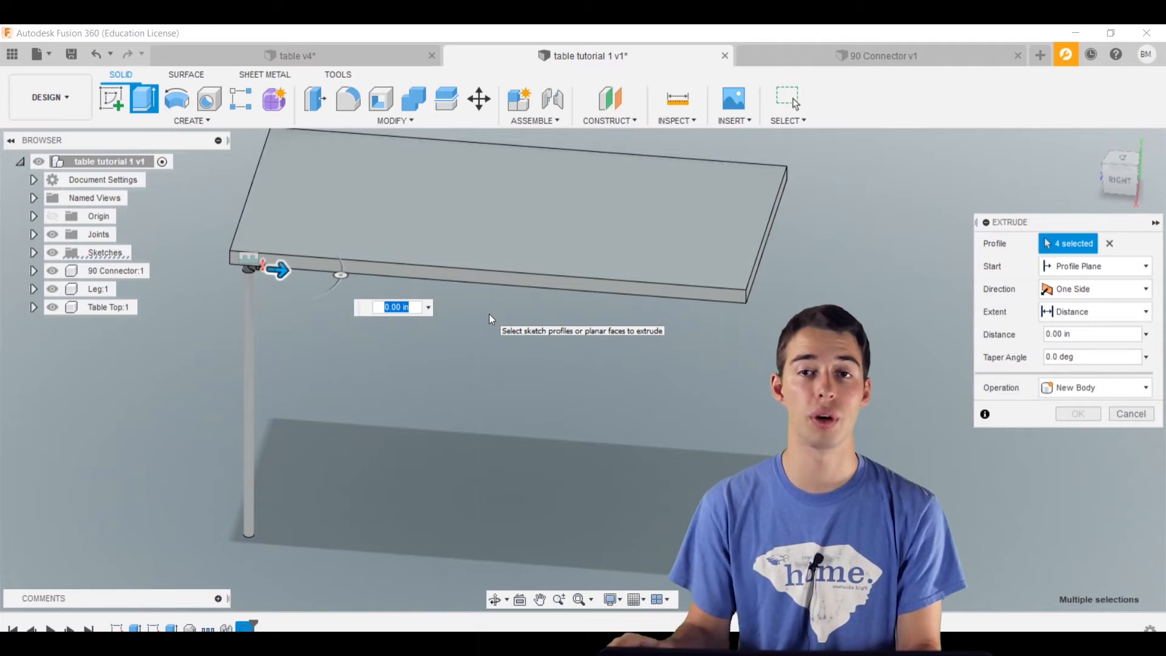
{"action": "scroll", "coordinate": [517, 360], "scroll_direction": "down", "scroll_amount": 2}
{"action": "middle_click_drag", "start_coordinate": [517, 360], "coordinate": [635, 363], "text": "shift"}
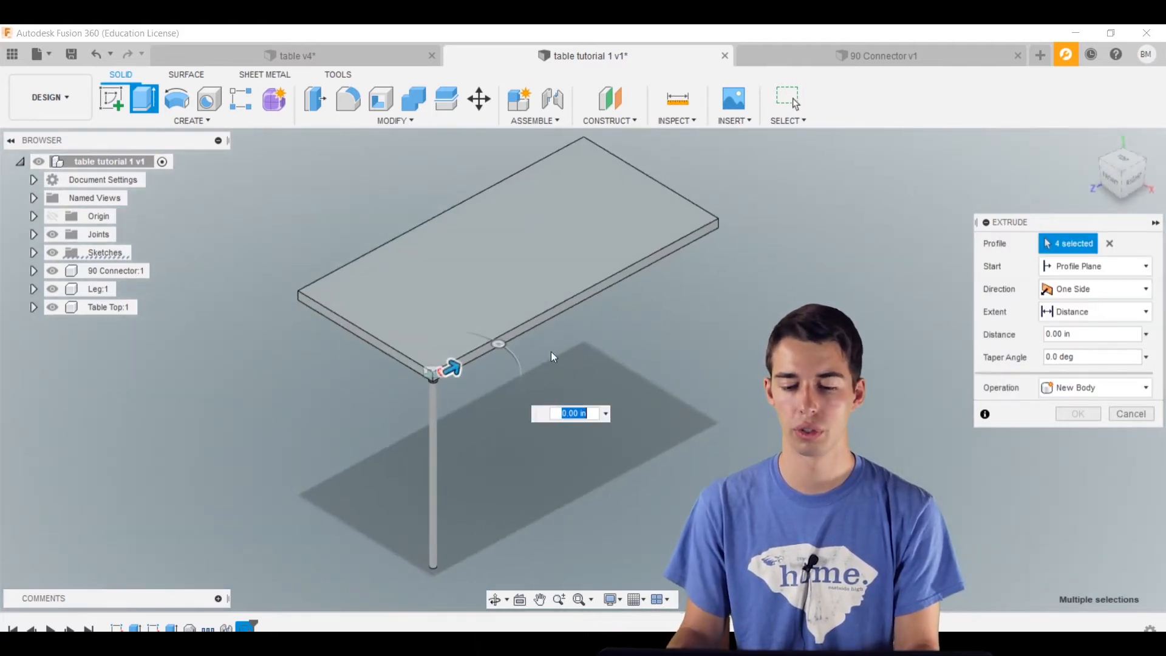
- Extrude the ring up to the XY origin plane midway along the tabletop as a new component with zero offset
{"action": "left_click", "coordinate": [1045, 312]}
{"action": "left_click", "coordinate": [1069, 353]}
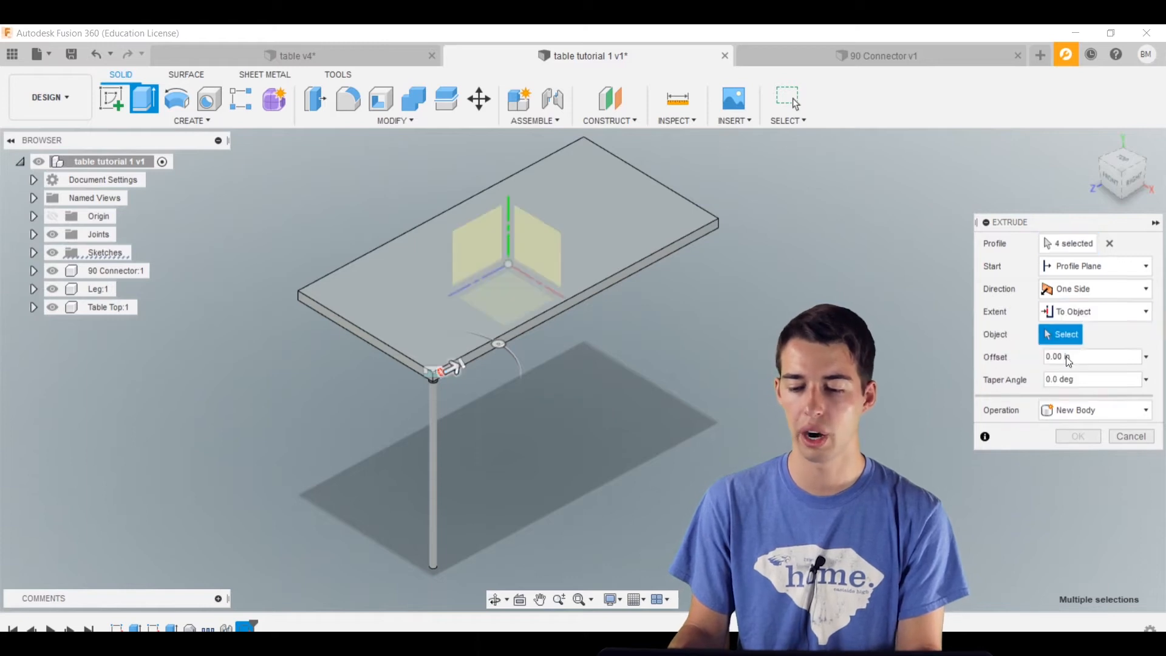
{"action": "left_click", "coordinate": [521, 231]}
{"action": "middle_click_drag", "start_coordinate": [610, 413], "coordinate": [365, 276], "text": "shift"}
{"action": "scroll", "coordinate": [330, 255], "scroll_direction": "up", "scroll_amount": 5}
{"action": "scroll", "coordinate": [391, 322], "scroll_direction": "down", "scroll_amount": 5}
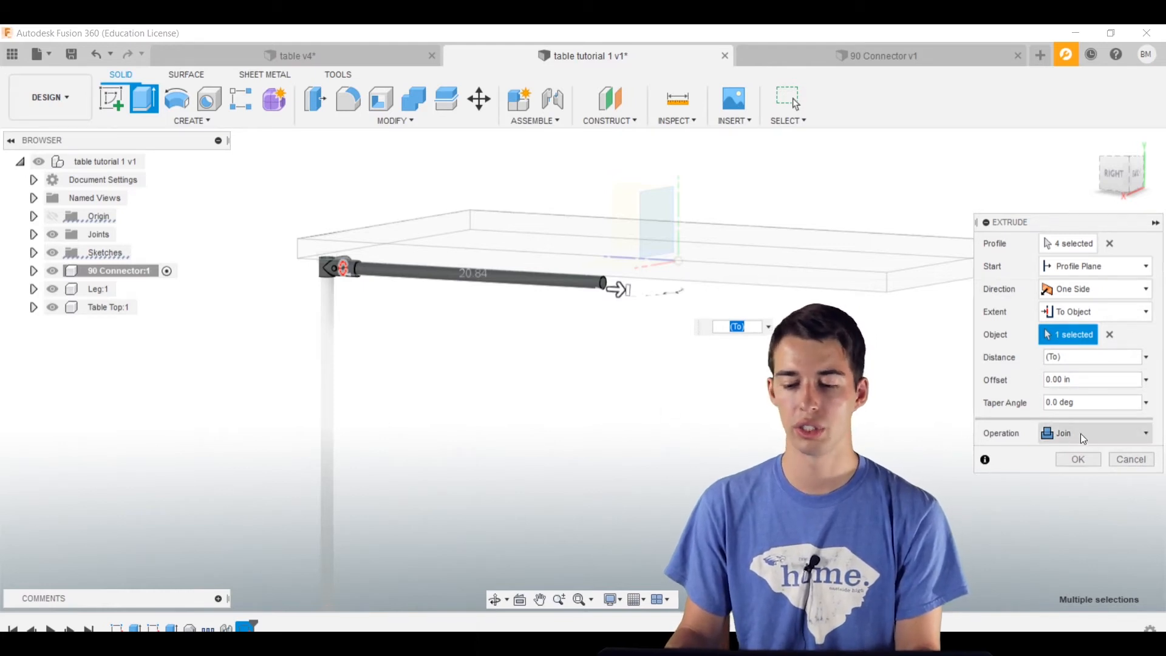
{"action": "left_click", "coordinate": [1048, 435]}
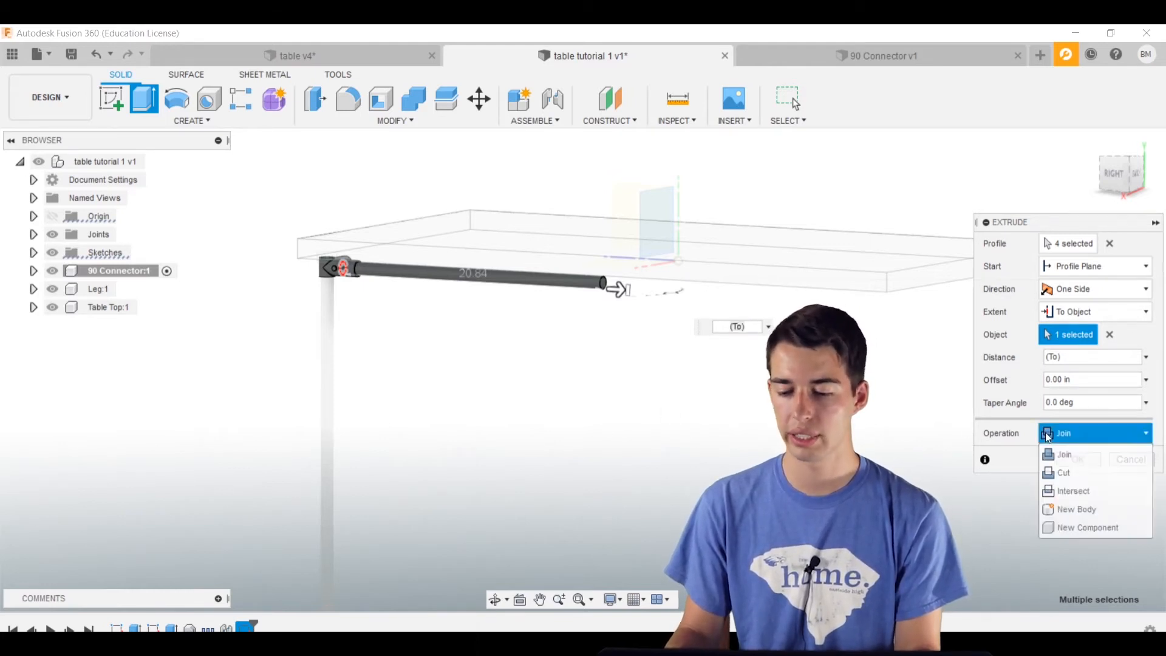
{"action": "left_click", "coordinate": [1090, 530]}
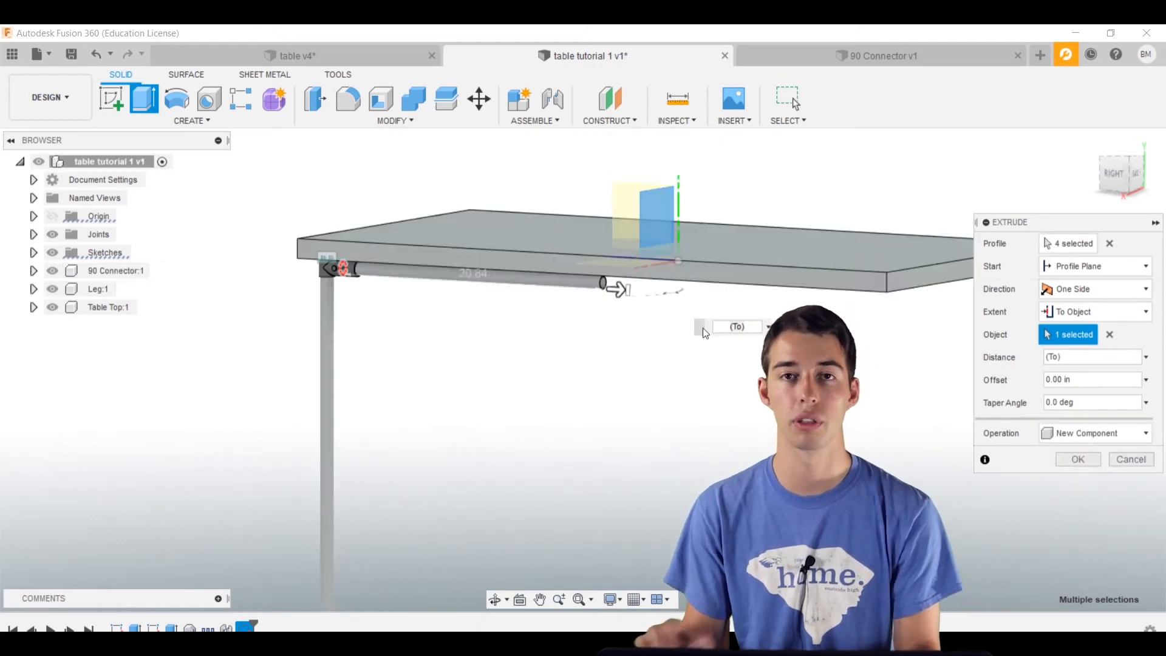
{"action": "left_click", "coordinate": [1075, 459]}
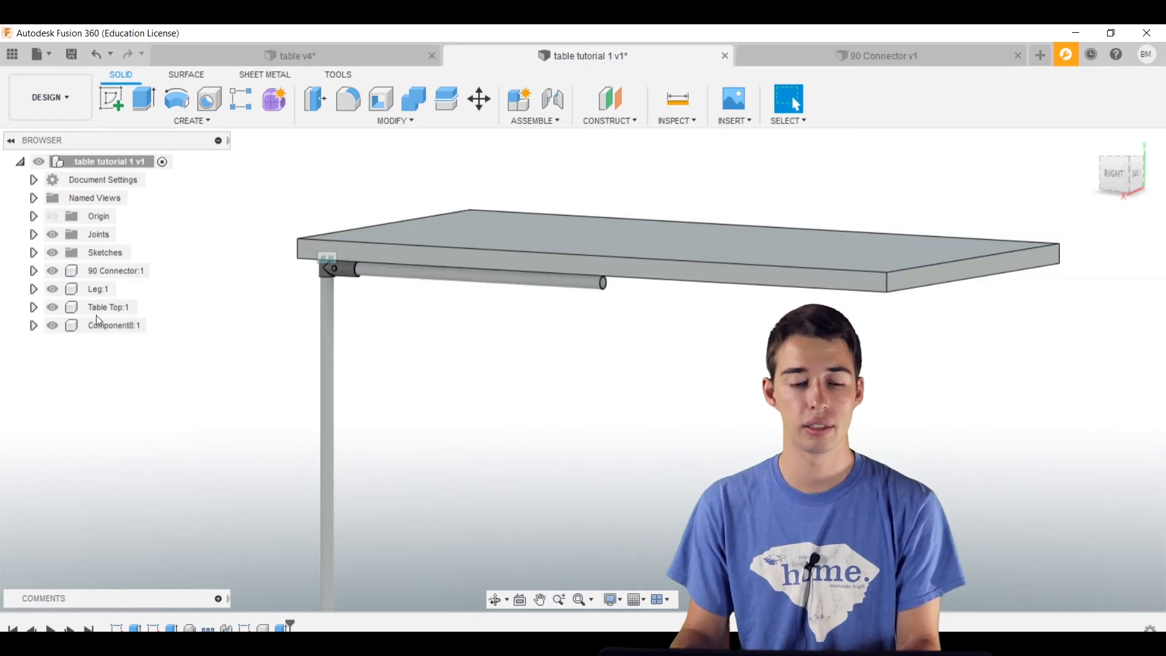
- Rename the new tube component as Long
{"action": "double_click", "coordinate": [103, 321]}
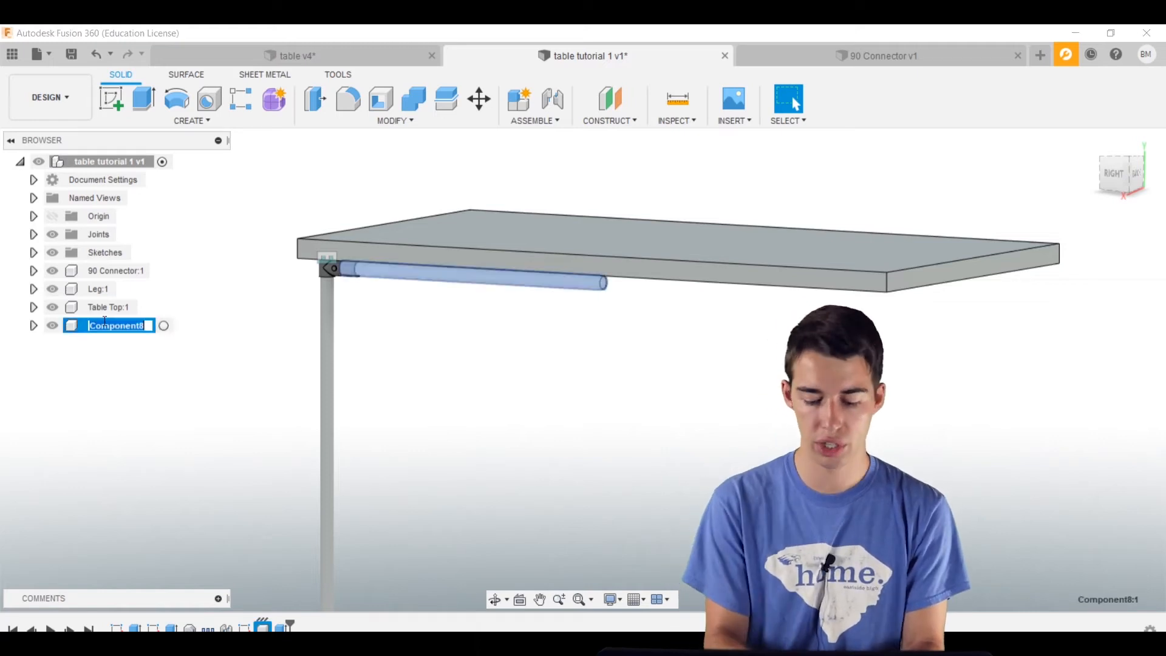
{"action": "type", "text": "Long:1"}
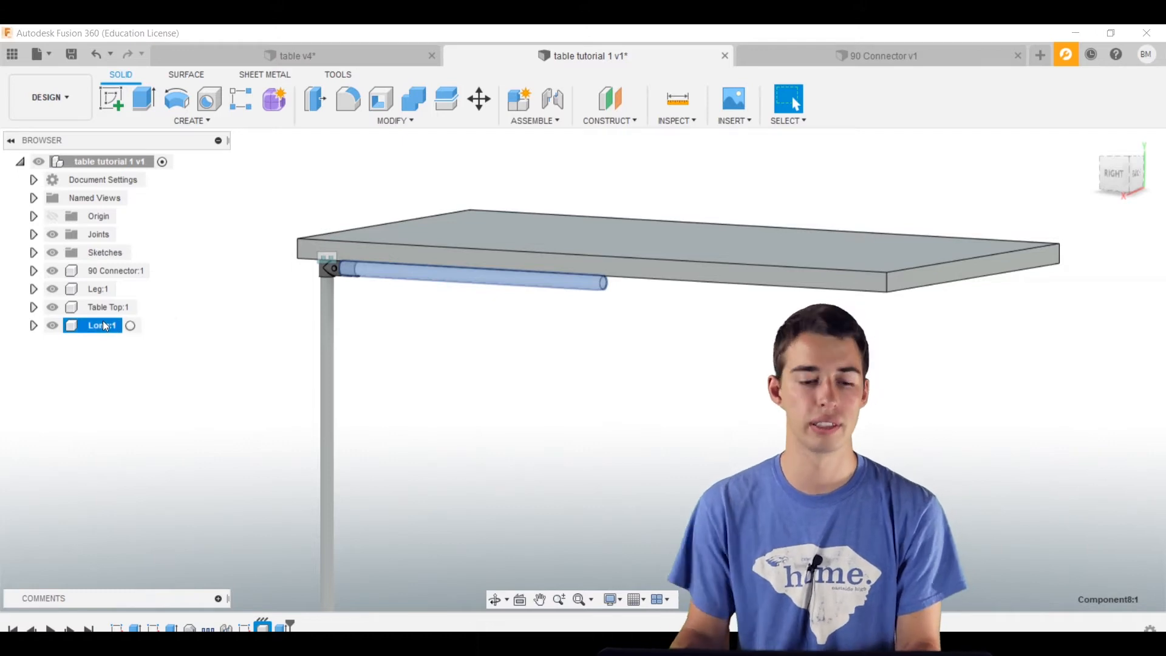
{"action": "left_click", "coordinate": [280, 331]}
- Start a sketch on the slotted circular face inside the connector's other horizontal socket, which opens toward the left view
{"action": "scroll", "coordinate": [268, 339], "scroll_direction": "down", "scroll_amount": 5}
{"action": "middle_click_drag", "start_coordinate": [268, 341], "coordinate": [578, 312], "text": "shift"}
{"action": "scroll", "coordinate": [560, 328], "scroll_direction": "up", "scroll_amount": 8}
{"action": "scroll", "coordinate": [588, 356], "scroll_direction": "up", "scroll_amount": 3}
{"action": "left_click", "coordinate": [588, 356]}
{"action": "left_click", "coordinate": [108, 99]}
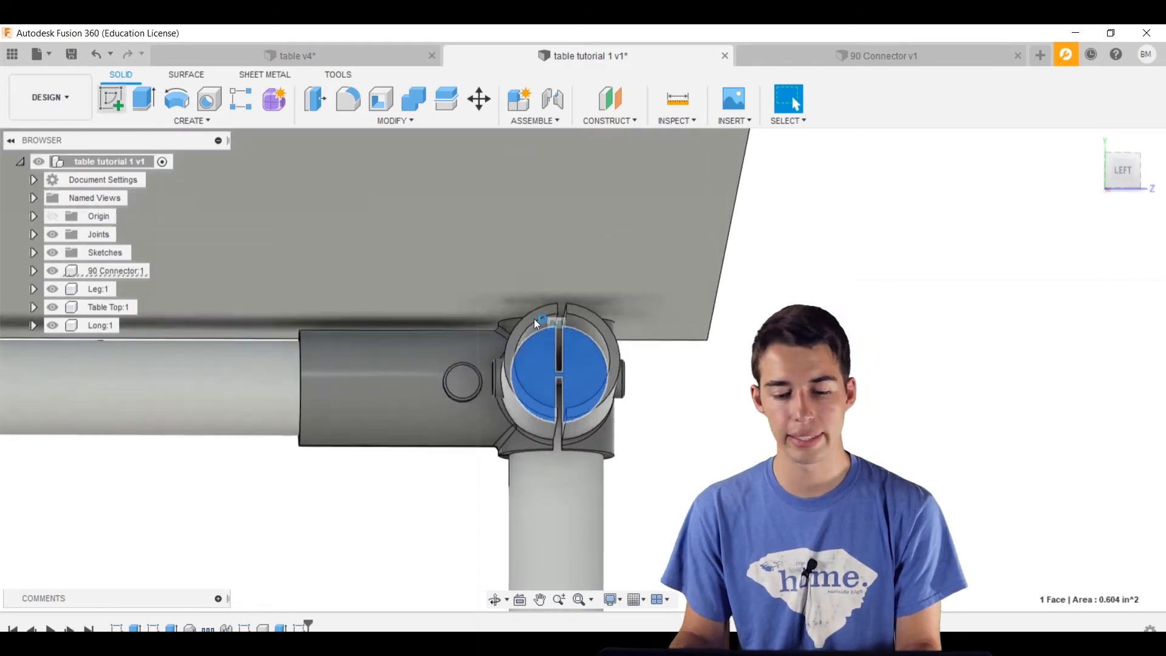
- Draw a 0.922 in diameter circle centred in the left-facing socket
{"action": "key", "text": "c"}
{"action": "scroll", "coordinate": [577, 373], "scroll_direction": "up", "scroll_amount": 5}
{"action": "scroll", "coordinate": [571, 377], "scroll_direction": "up", "scroll_amount": 2}
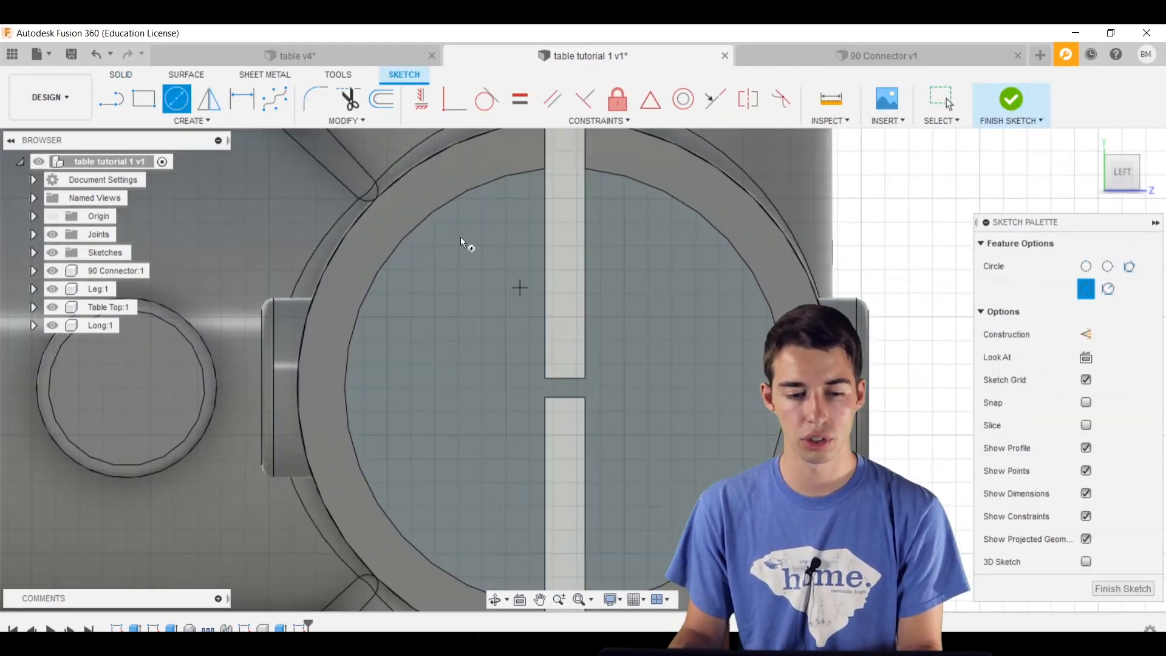
{"action": "left_click", "coordinate": [565, 387]}
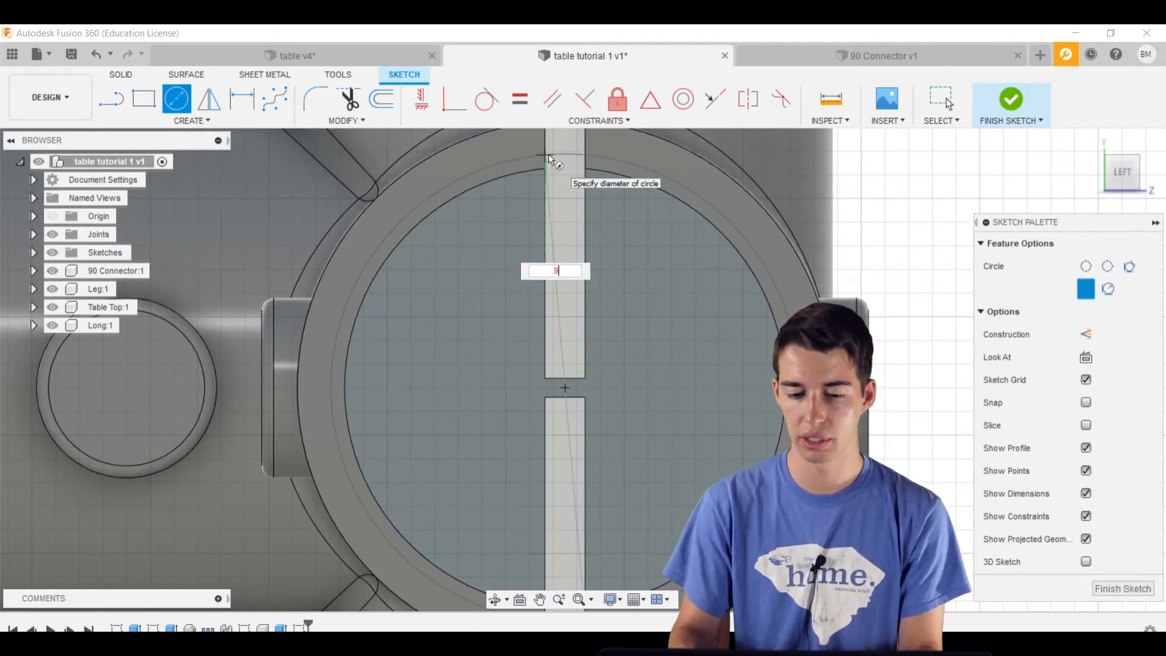
{"action": "key", "text": "Return"}
{"action": "key", "text": "Escape"}
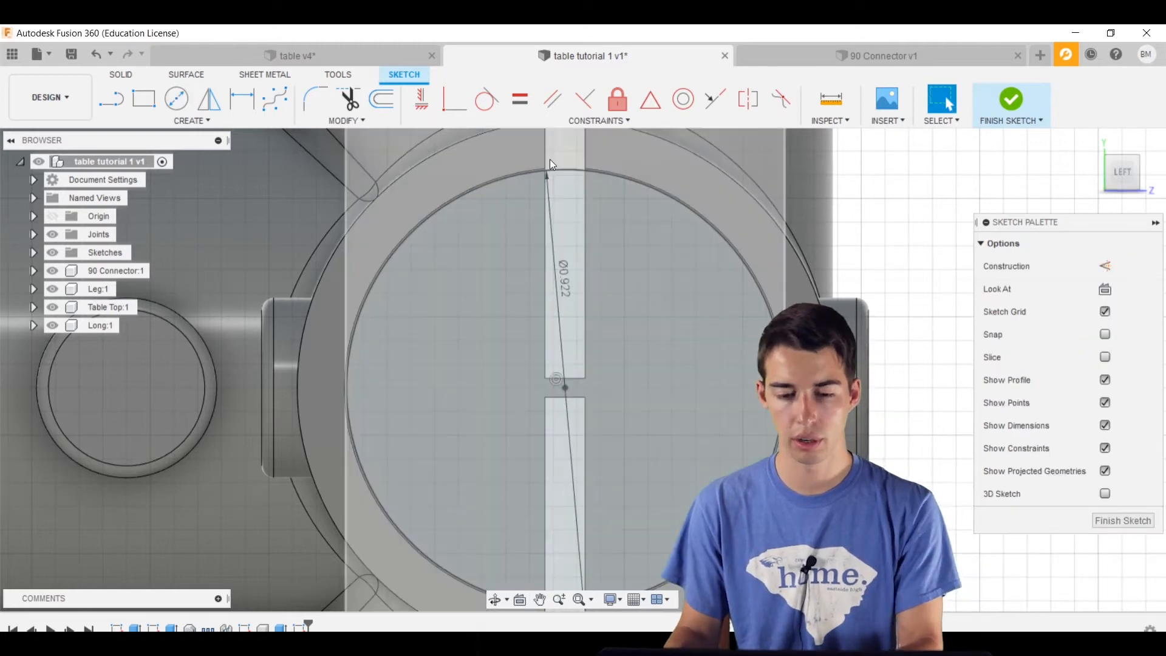
- Offset the left-facing socket's circle 0.047 in inward and finish the sketch
{"action": "key", "text": "o"}
{"action": "left_click", "coordinate": [560, 172]}
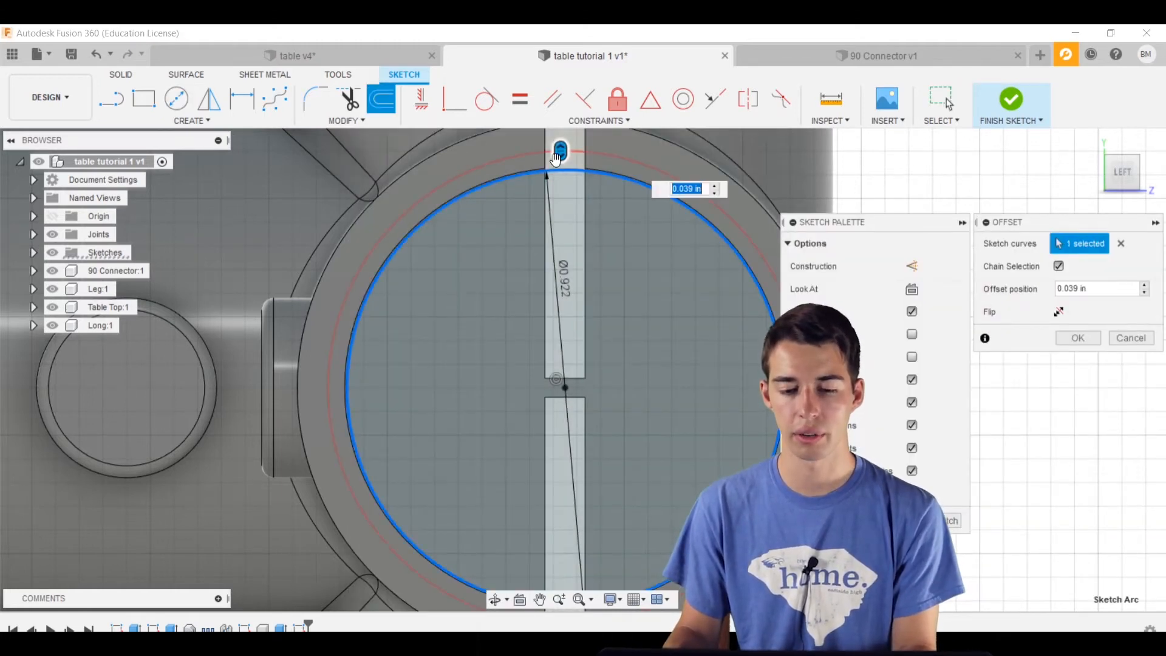
{"action": "left_click_drag", "start_coordinate": [557, 163], "coordinate": [564, 188]}
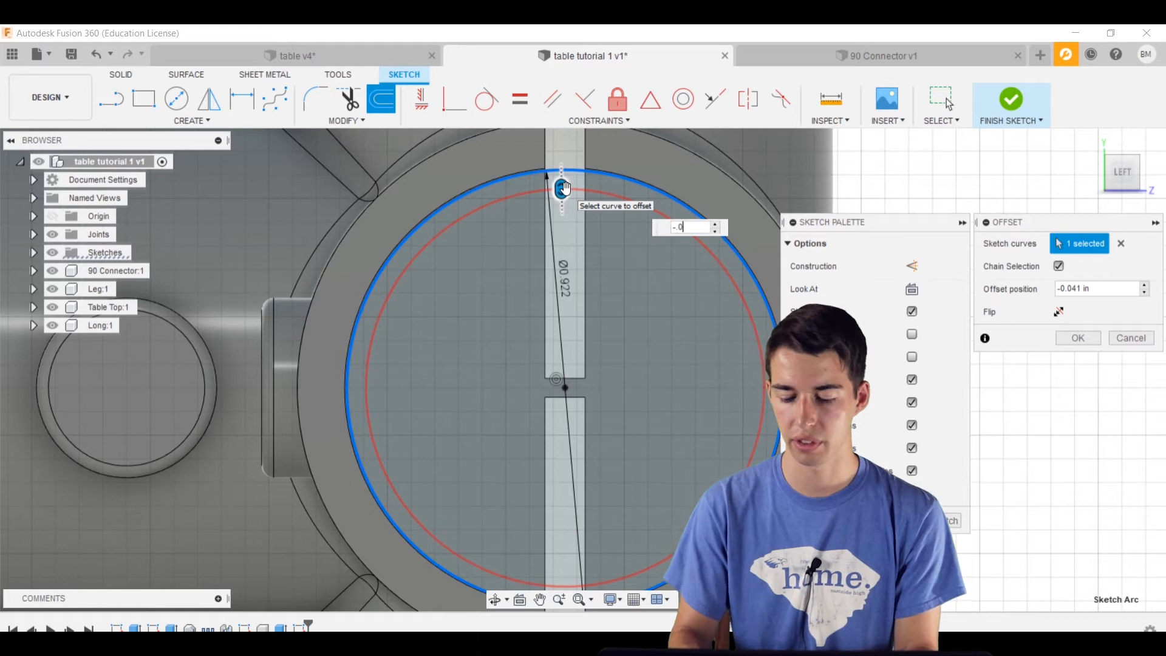
{"action": "key", "text": "Return"}
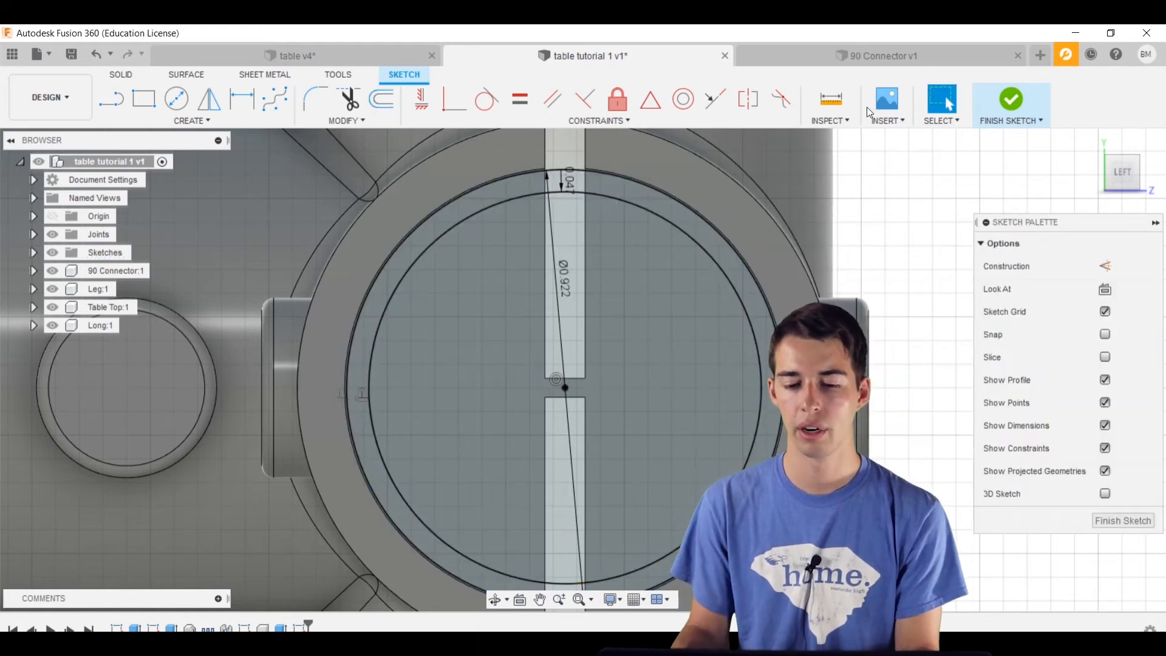
{"action": "scroll", "coordinate": [662, 195], "scroll_direction": "down", "scroll_amount": 4}
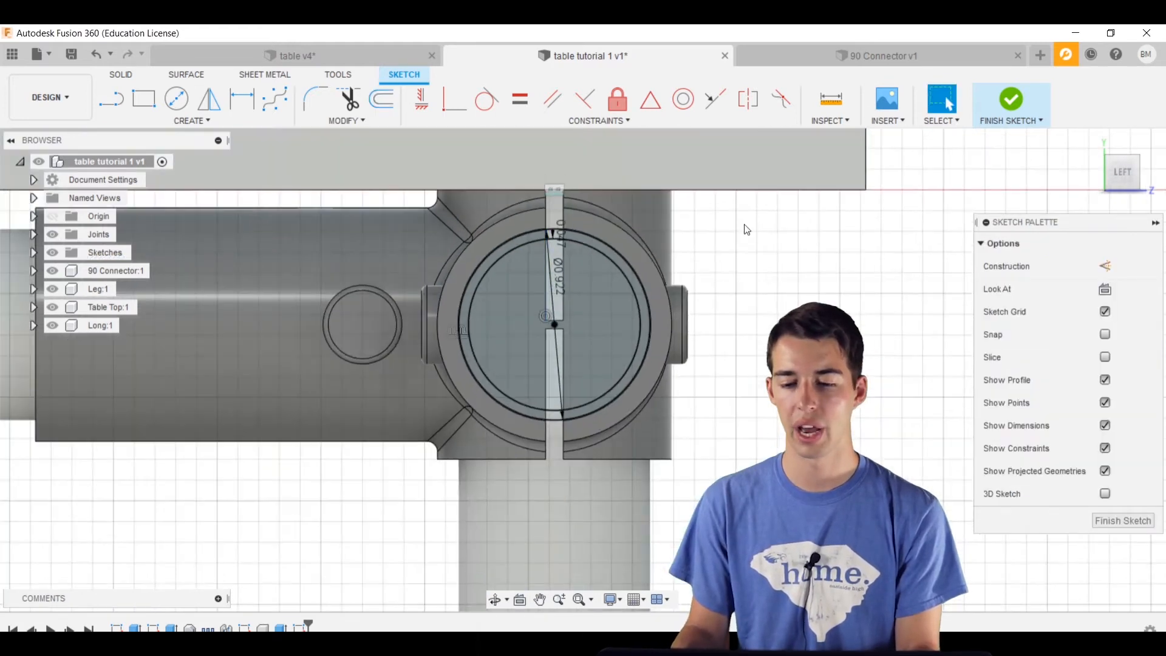
{"action": "left_click", "coordinate": [1011, 113]}
- Start an extrusion using all four ring segments in the connector's left-facing socket
{"action": "scroll", "coordinate": [538, 241], "scroll_direction": "up", "scroll_amount": 5}
{"action": "key", "text": "e"}
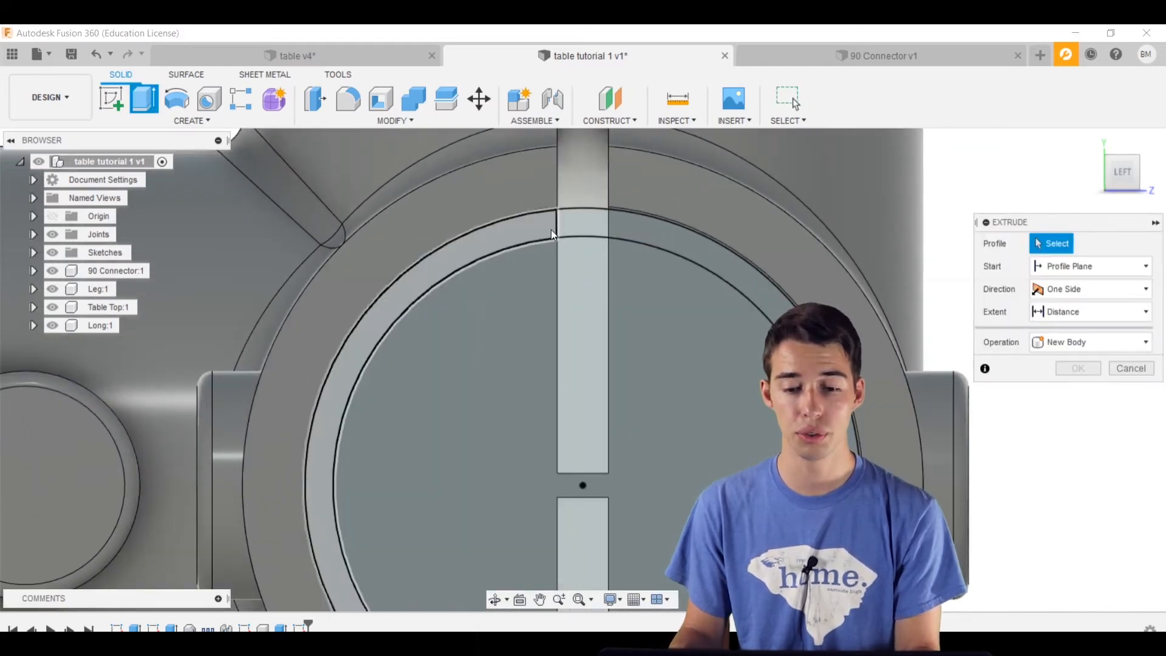
{"action": "left_click", "coordinate": [544, 227]}
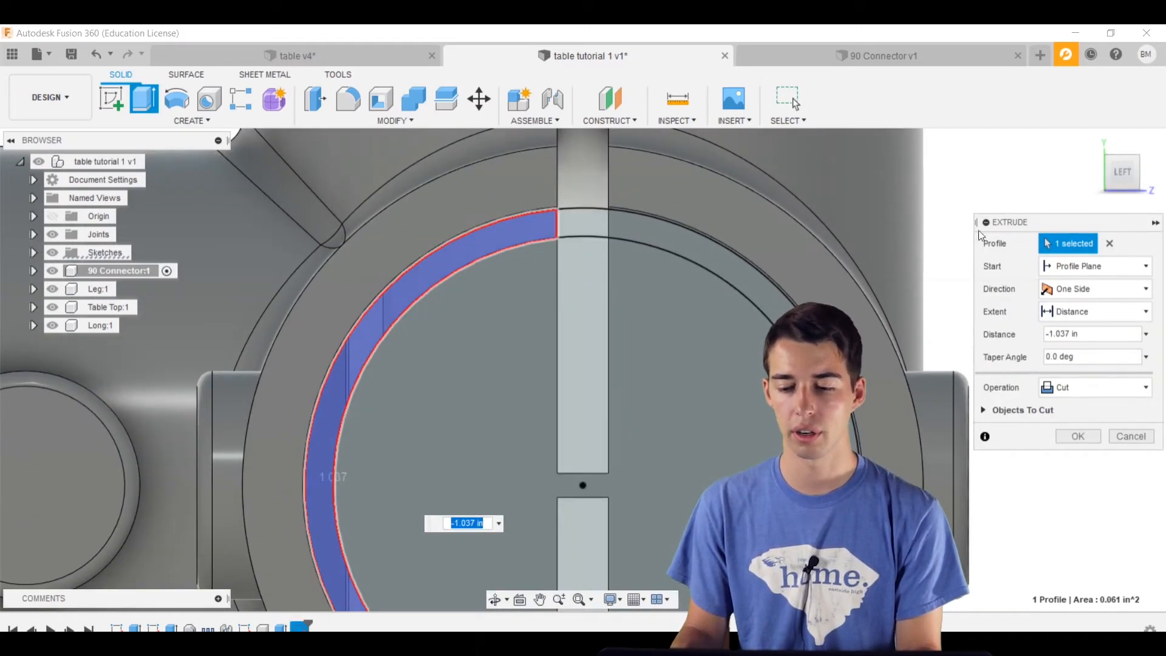
{"action": "left_click", "coordinate": [1110, 243]}
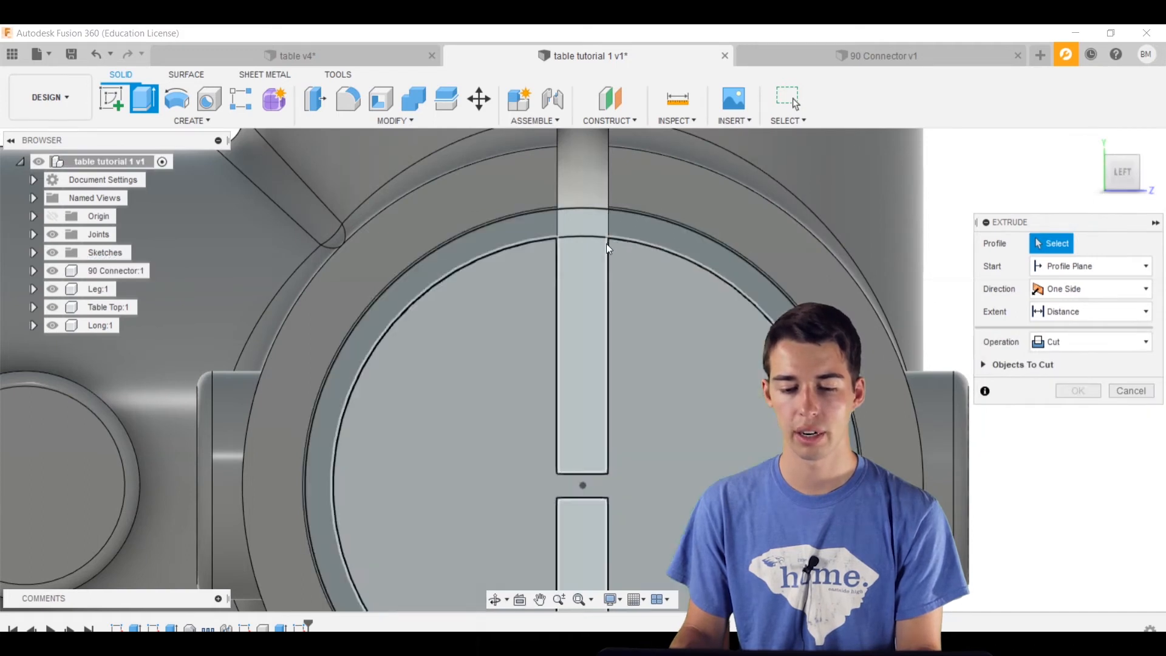
{"action": "left_click", "coordinate": [527, 232]}
{"action": "left_click", "coordinate": [584, 227]}
{"action": "left_click", "coordinate": [656, 239]}
{"action": "scroll", "coordinate": [577, 339], "scroll_direction": "down", "scroll_amount": 5}
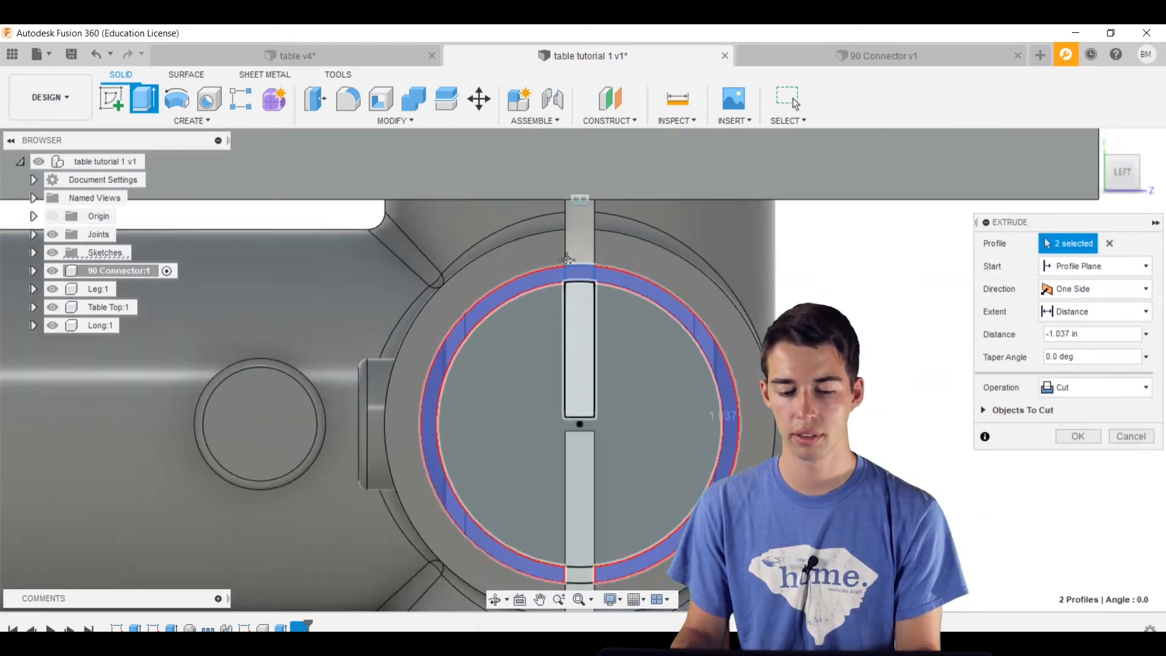
{"action": "middle_click_drag", "start_coordinate": [598, 480], "coordinate": [584, 359]}
{"action": "scroll", "coordinate": [563, 403], "scroll_direction": "up", "scroll_amount": 4}
{"action": "left_click", "coordinate": [567, 393]}
{"action": "scroll", "coordinate": [523, 219], "scroll_direction": "down", "scroll_amount": 10}
{"action": "middle_click_drag", "start_coordinate": [523, 209], "coordinate": [525, 265], "text": "shift"}
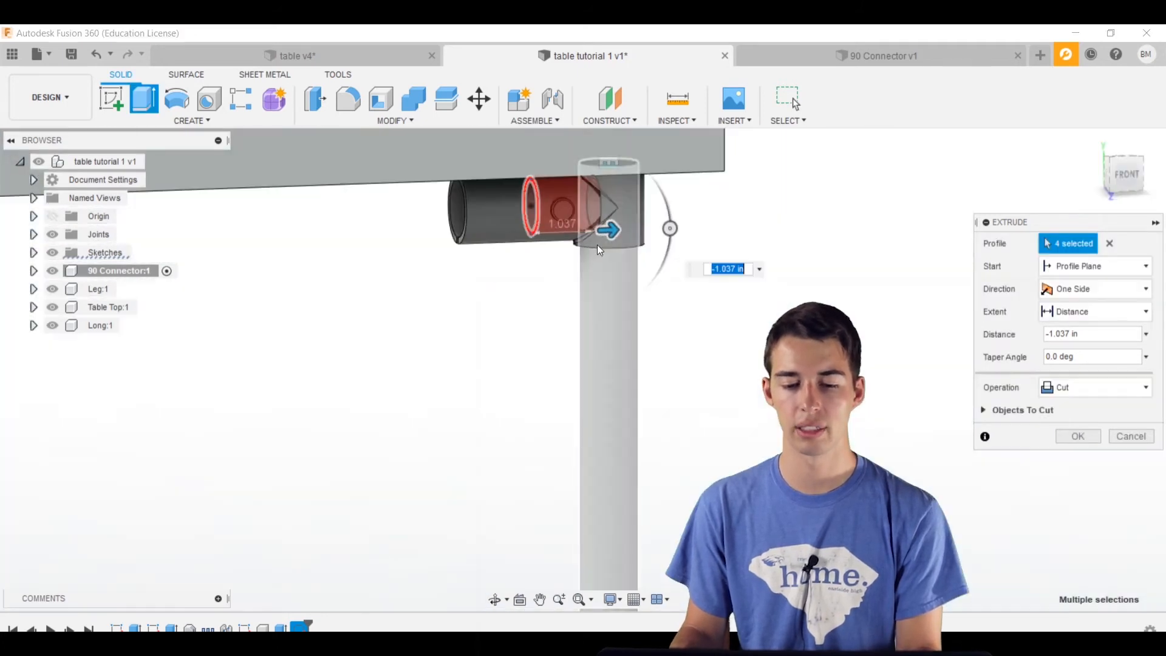
- Direct the ring extrusion outward from the socket and extend it to the YZ origin plane midway across the tabletop's width
{"action": "scroll", "coordinate": [574, 229], "scroll_direction": "down", "scroll_amount": 5}
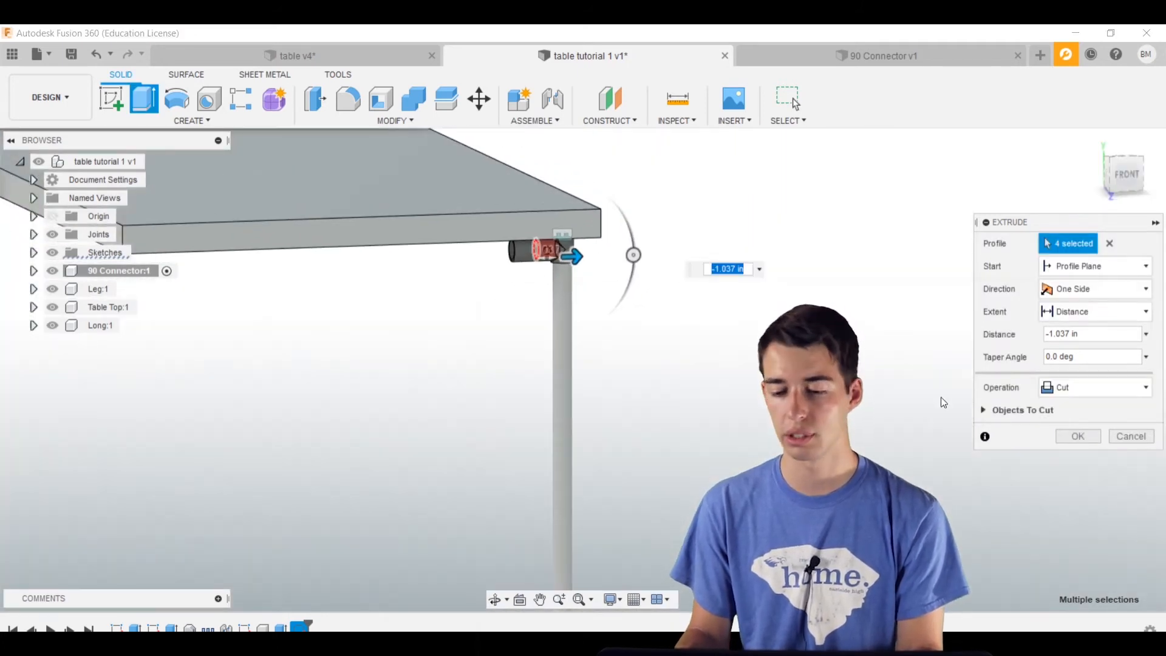
{"action": "left_click_drag", "start_coordinate": [573, 257], "coordinate": [494, 266]}
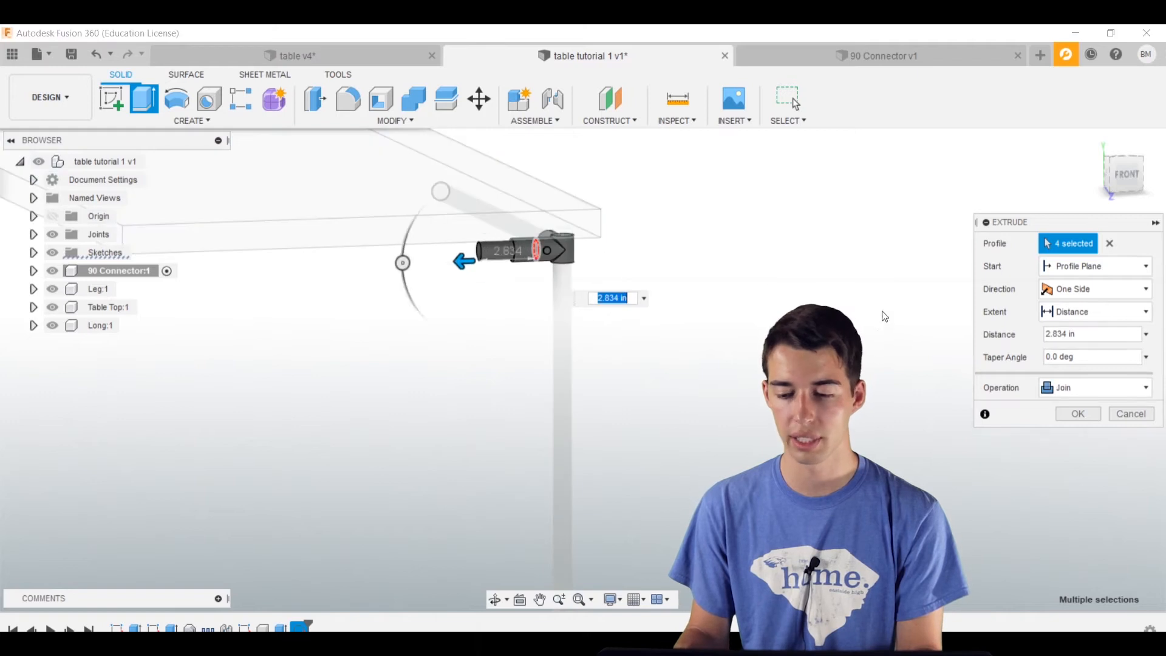
{"action": "left_click", "coordinate": [1074, 308]}
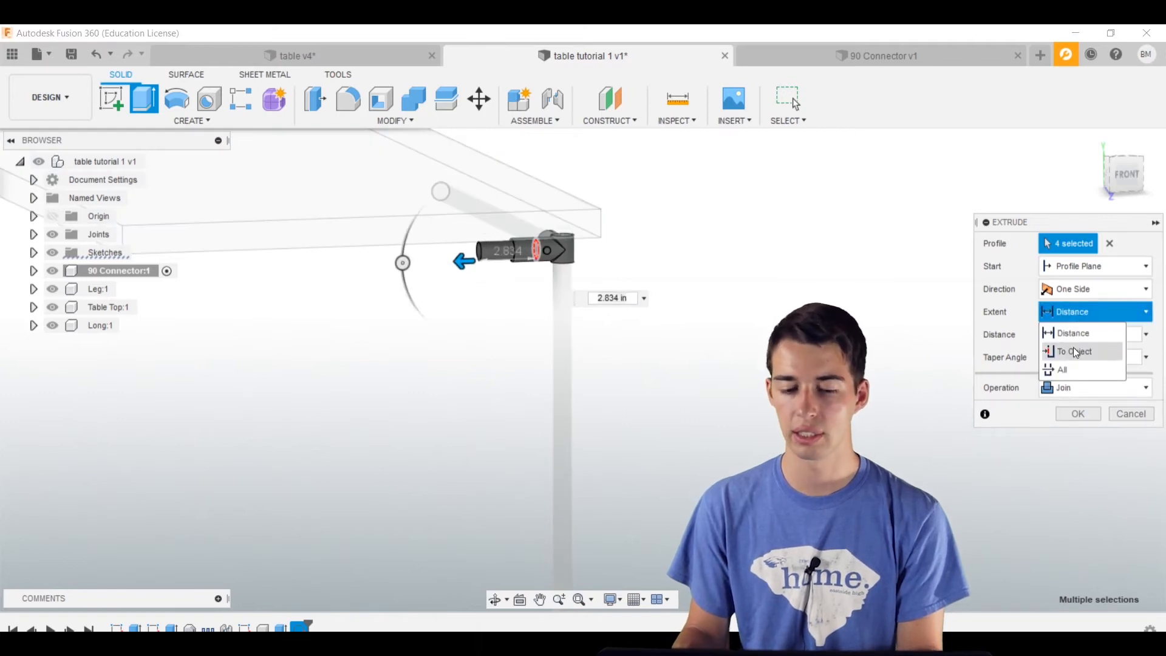
{"action": "left_click", "coordinate": [1074, 346]}
{"action": "scroll", "coordinate": [516, 331], "scroll_direction": "down", "scroll_amount": 5}
{"action": "middle_click_drag", "start_coordinate": [477, 341], "coordinate": [604, 386], "text": "shift"}
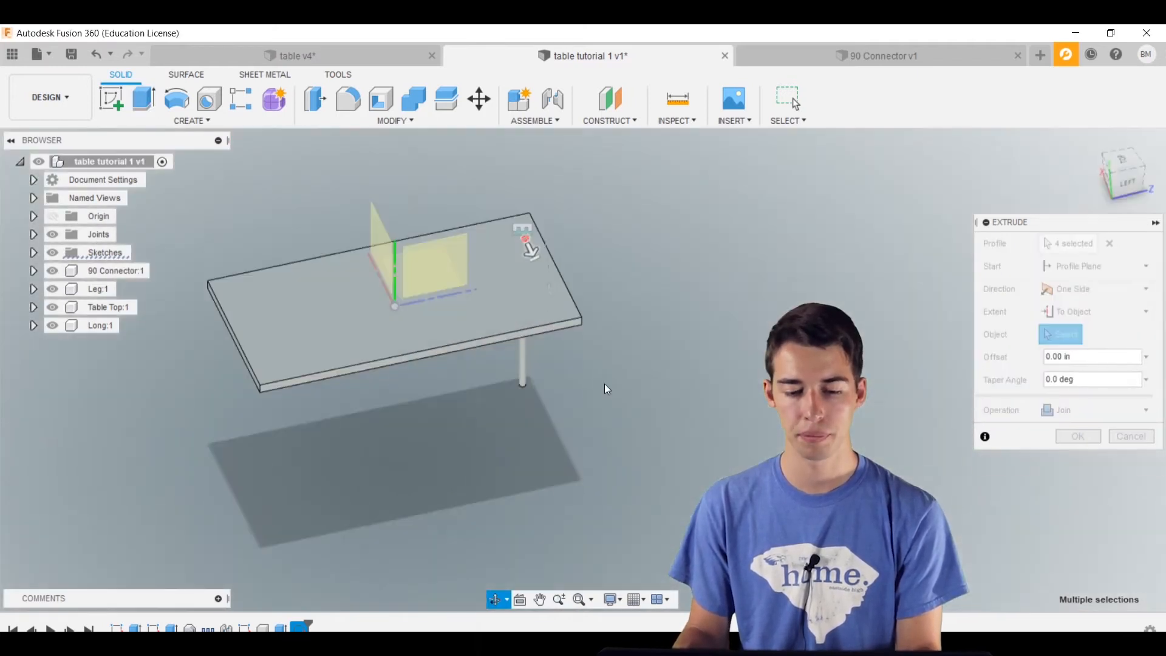
{"action": "left_click", "coordinate": [445, 266]}
{"action": "middle_click_drag", "start_coordinate": [638, 322], "coordinate": [505, 337], "text": "shift"}
{"action": "scroll", "coordinate": [486, 337], "scroll_direction": "up", "scroll_amount": 5}
{"action": "scroll", "coordinate": [629, 366], "scroll_direction": "down", "scroll_amount": 3}
{"action": "middle_click_drag", "start_coordinate": [632, 371], "coordinate": [567, 371], "text": "shift"}
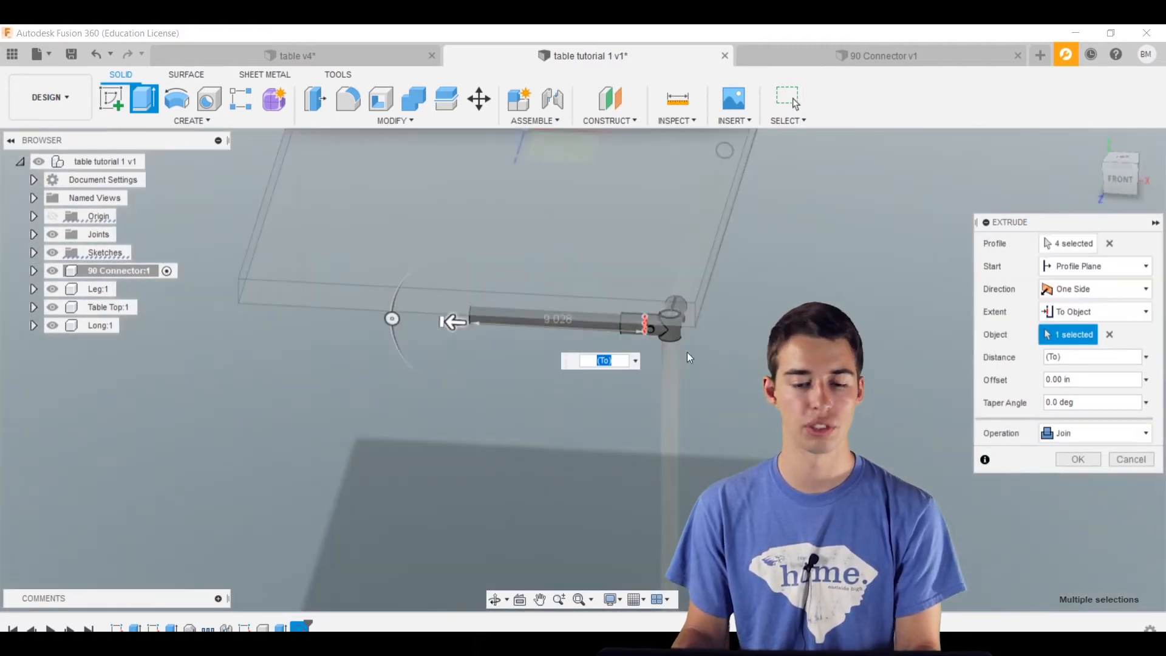
- Set the tube extrusion's operation to New Component and complete it
{"action": "left_click", "coordinate": [1091, 432]}
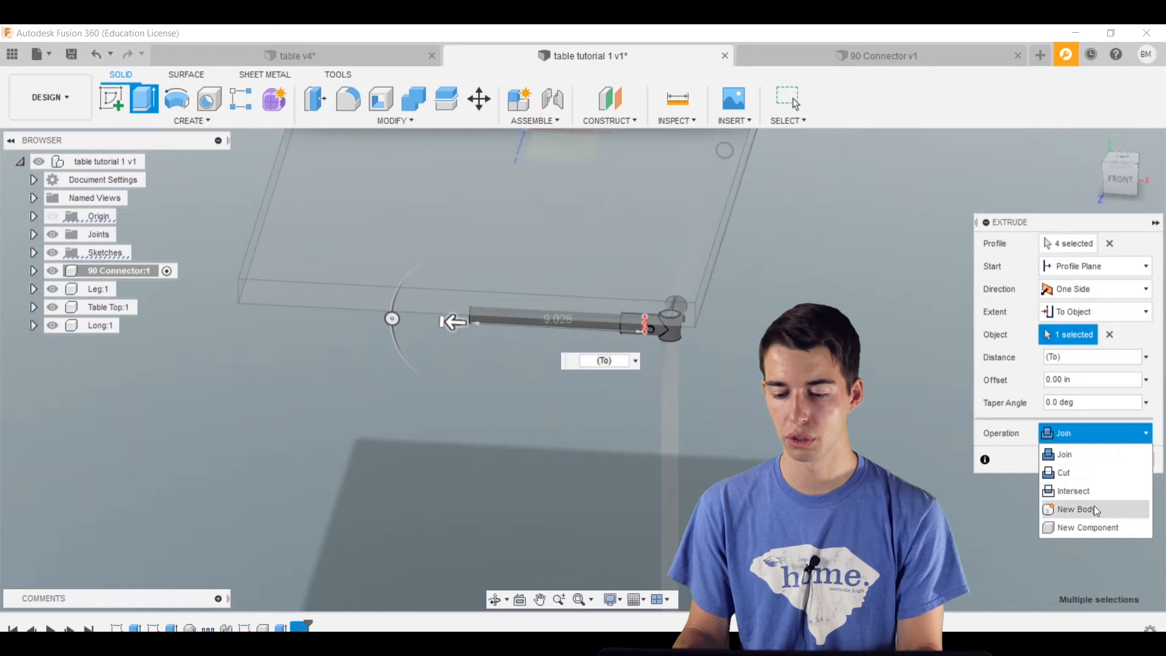
{"action": "left_click", "coordinate": [1097, 531]}
{"action": "scroll", "coordinate": [1032, 486], "scroll_direction": "down", "scroll_amount": 3}
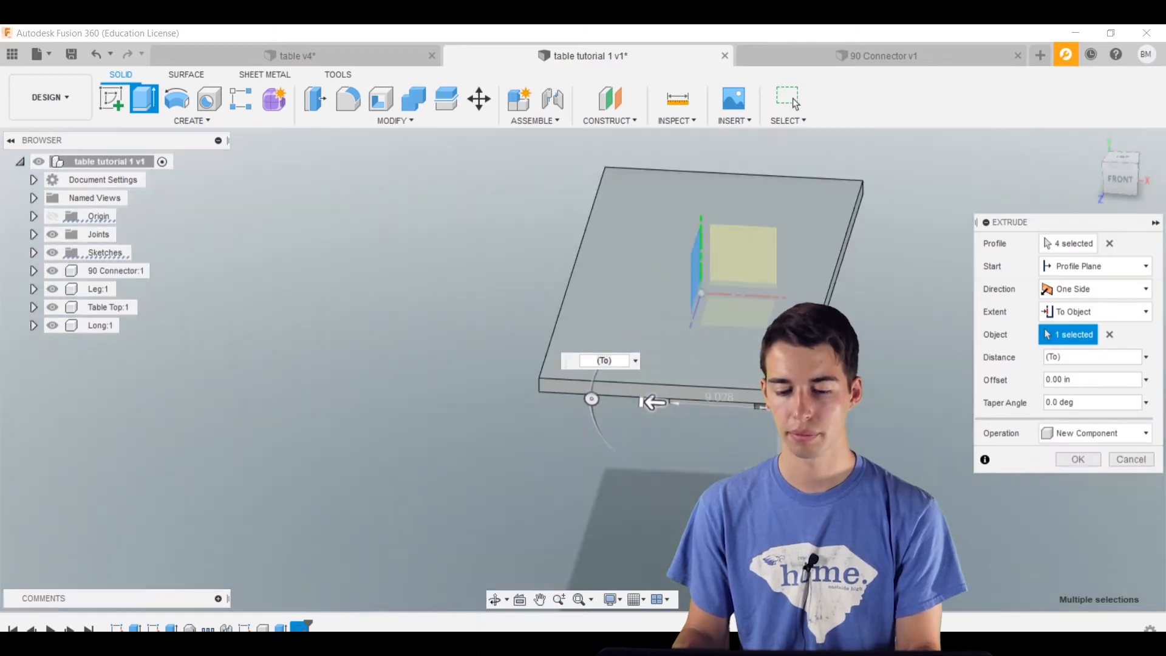
{"action": "left_click", "coordinate": [1073, 460]}
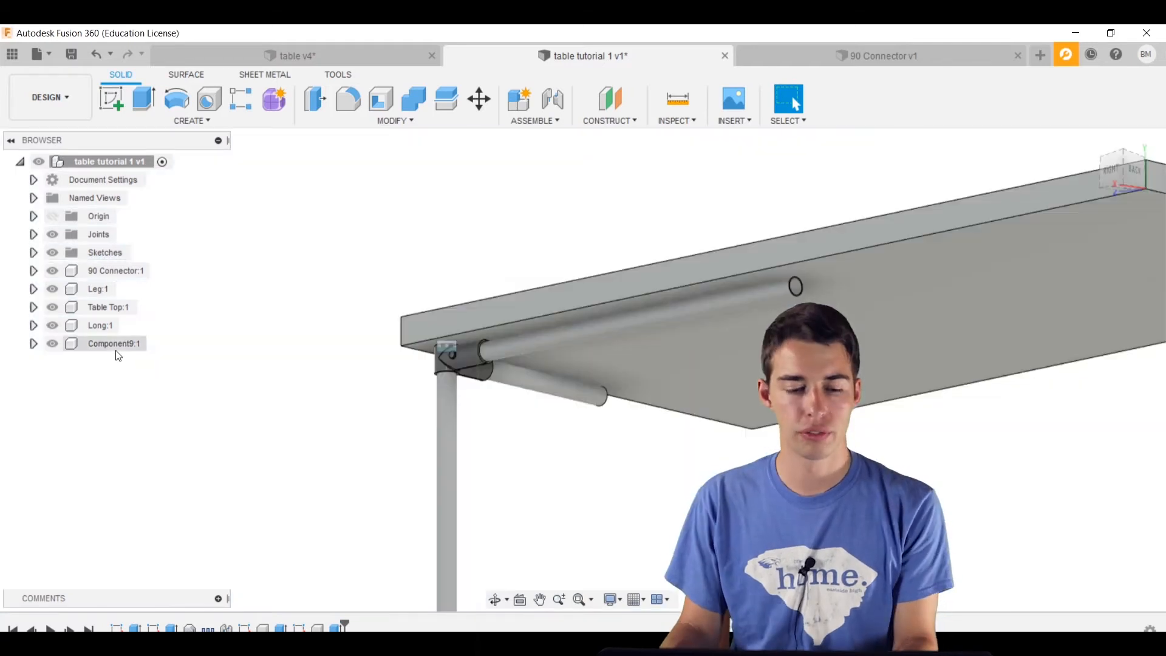
- Rename the newly extruded tube component as Short
{"action": "left_click", "coordinate": [118, 344]}
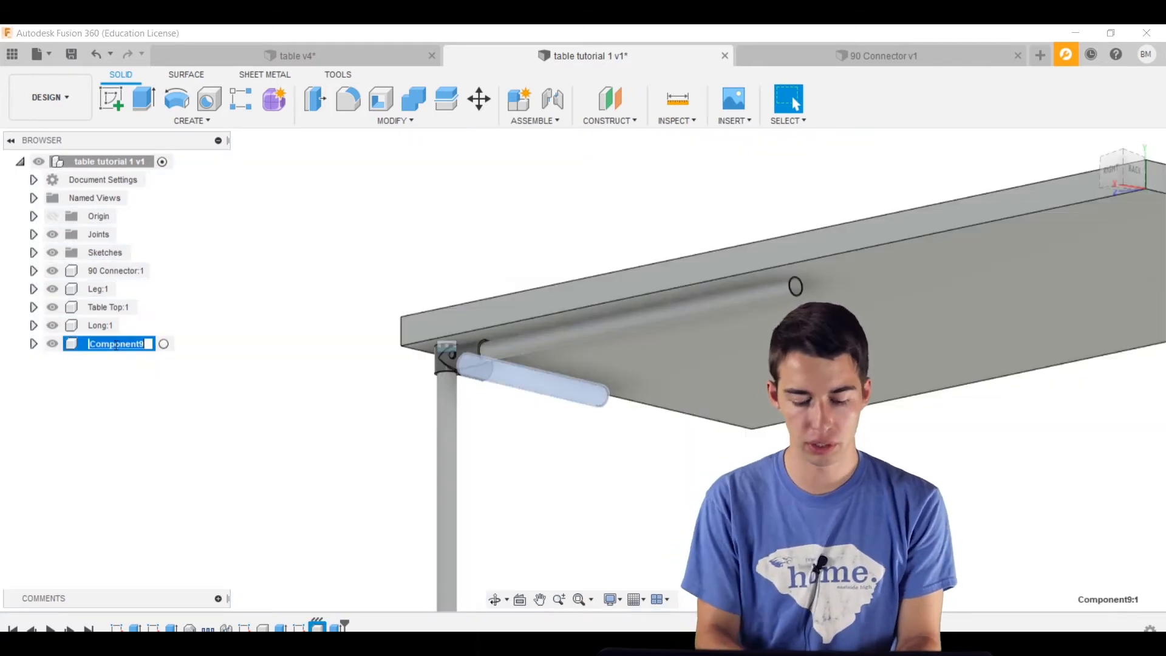
{"action": "left_click", "coordinate": [117, 345]}
{"action": "type", "text": "Shot"}
{"action": "key", "text": "BackSpace"}
{"action": "type", "text": "rt"}
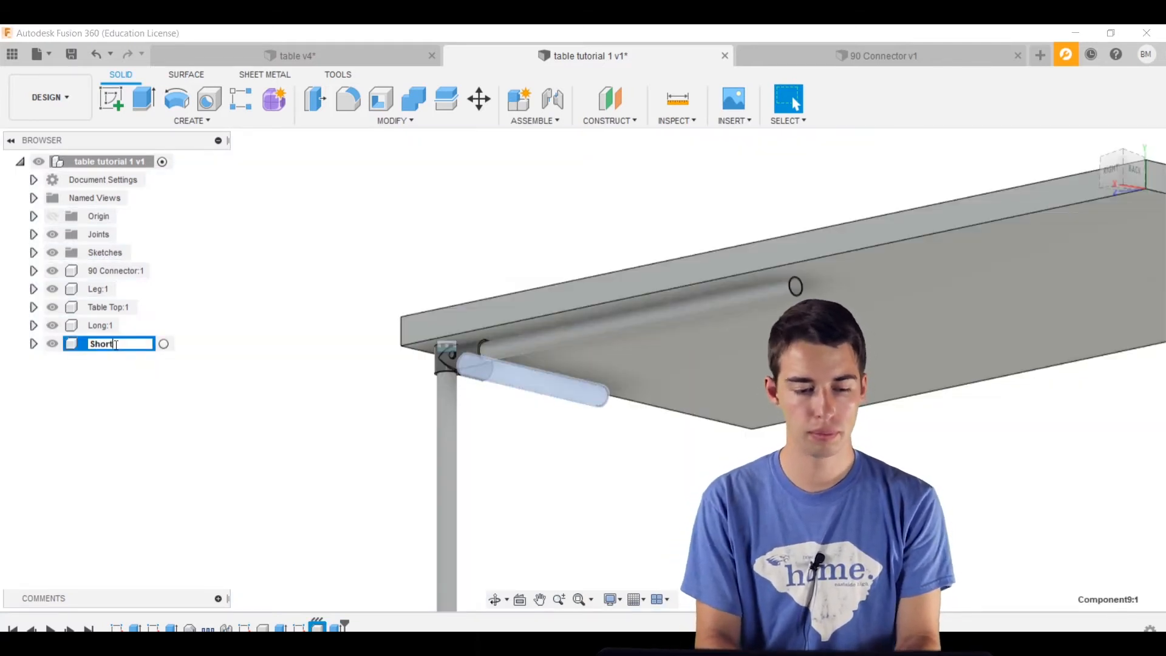
{"action": "key", "text": "Return"}
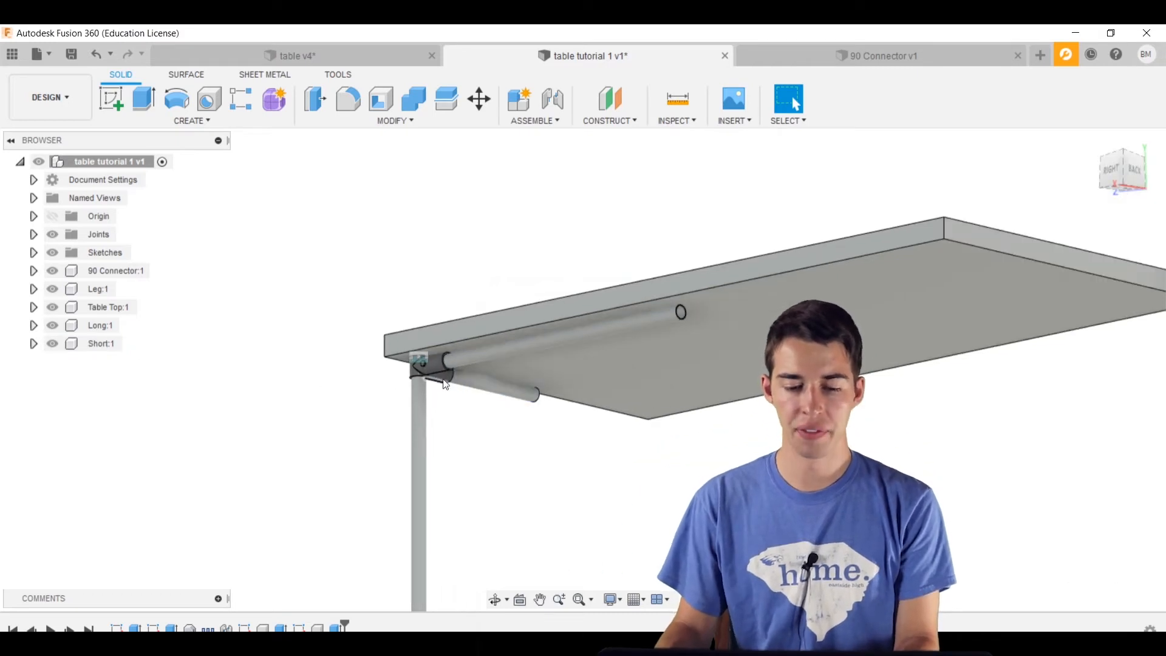
- Hide the 90 Connector and start a joint at the centre of the long tube's open end beside the leg
{"action": "scroll", "coordinate": [442, 330], "scroll_direction": "up", "scroll_amount": 5}
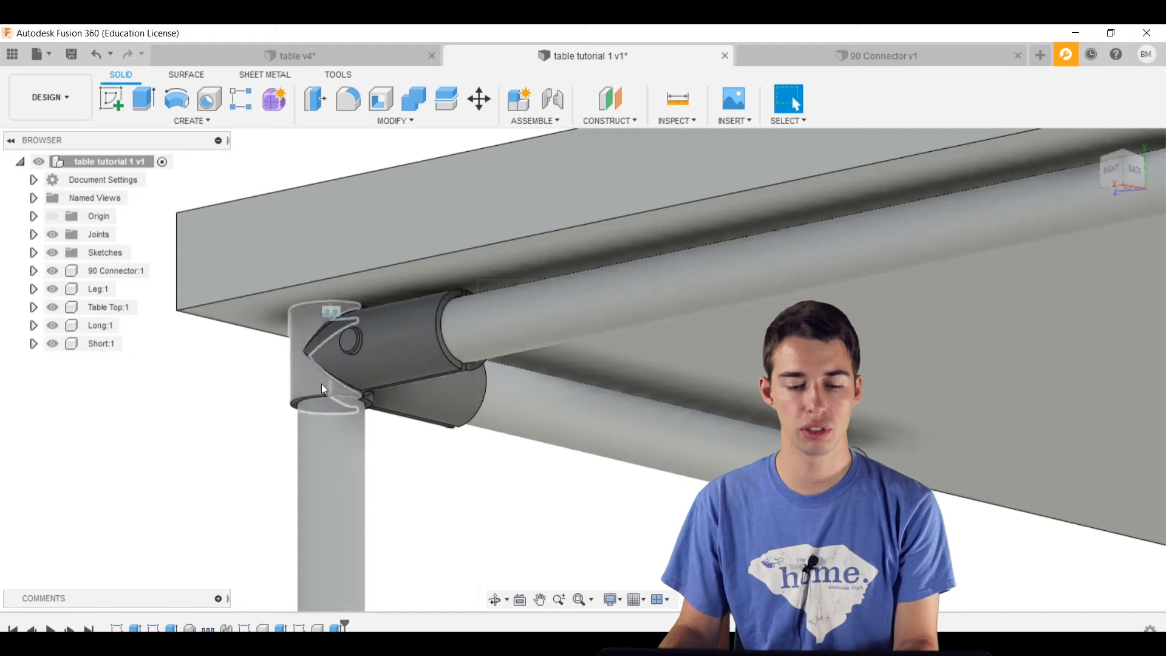
{"action": "scroll", "coordinate": [134, 370], "scroll_direction": "down", "scroll_amount": 2}
{"action": "middle_click_drag", "start_coordinate": [134, 371], "coordinate": [229, 316]}
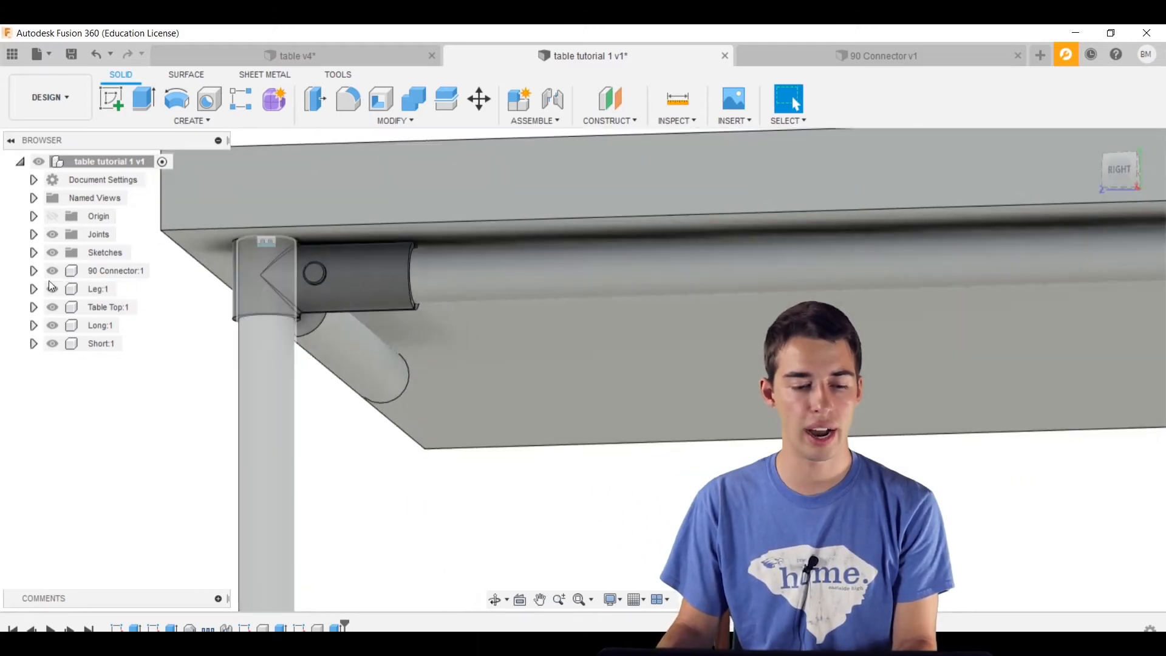
{"action": "left_click", "coordinate": [52, 271]}
{"action": "middle_click_drag", "start_coordinate": [182, 346], "coordinate": [457, 284], "text": "shift"}
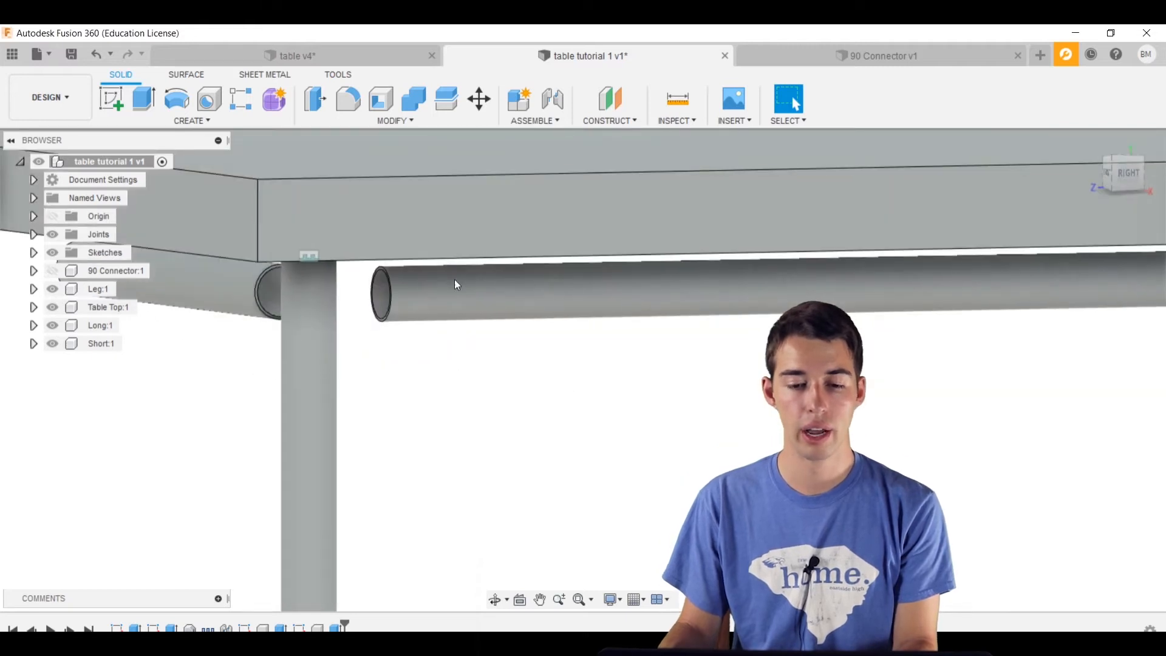
{"action": "left_click", "coordinate": [552, 100]}
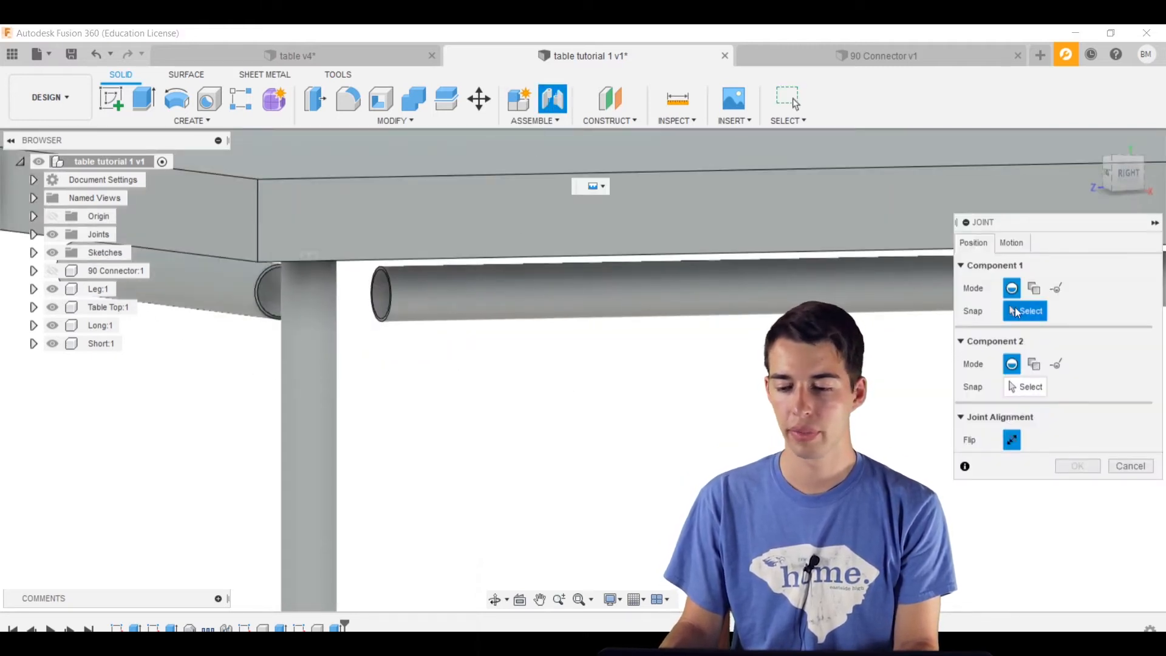
{"action": "scroll", "coordinate": [376, 291], "scroll_direction": "up", "scroll_amount": 3}
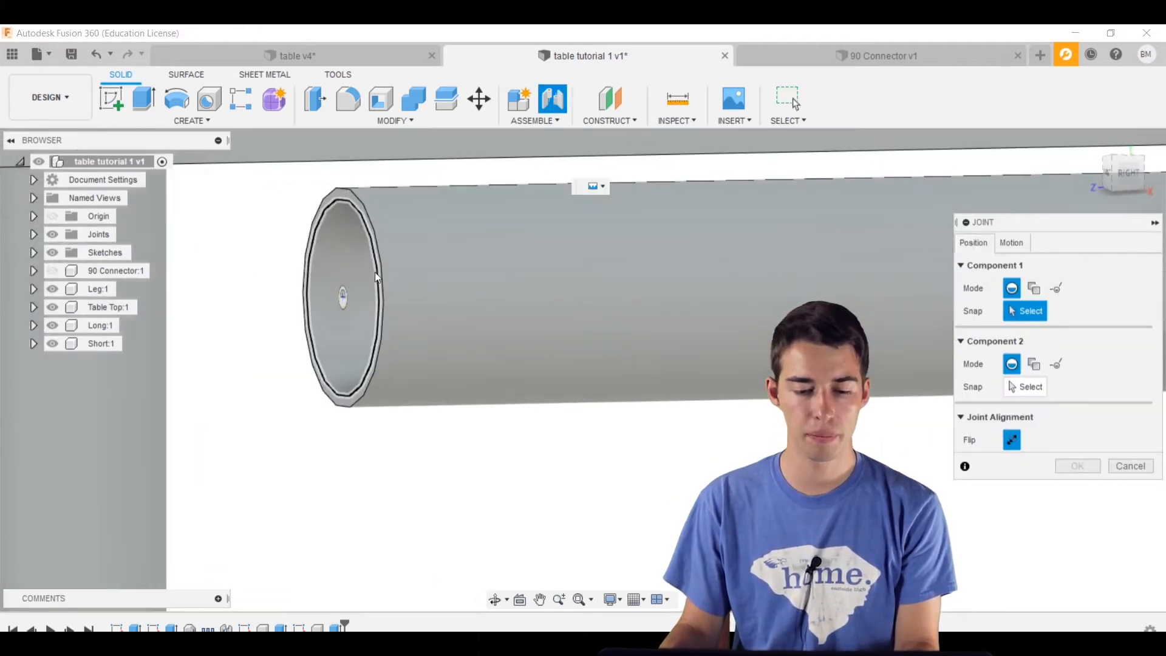
{"action": "left_click", "coordinate": [343, 295]}
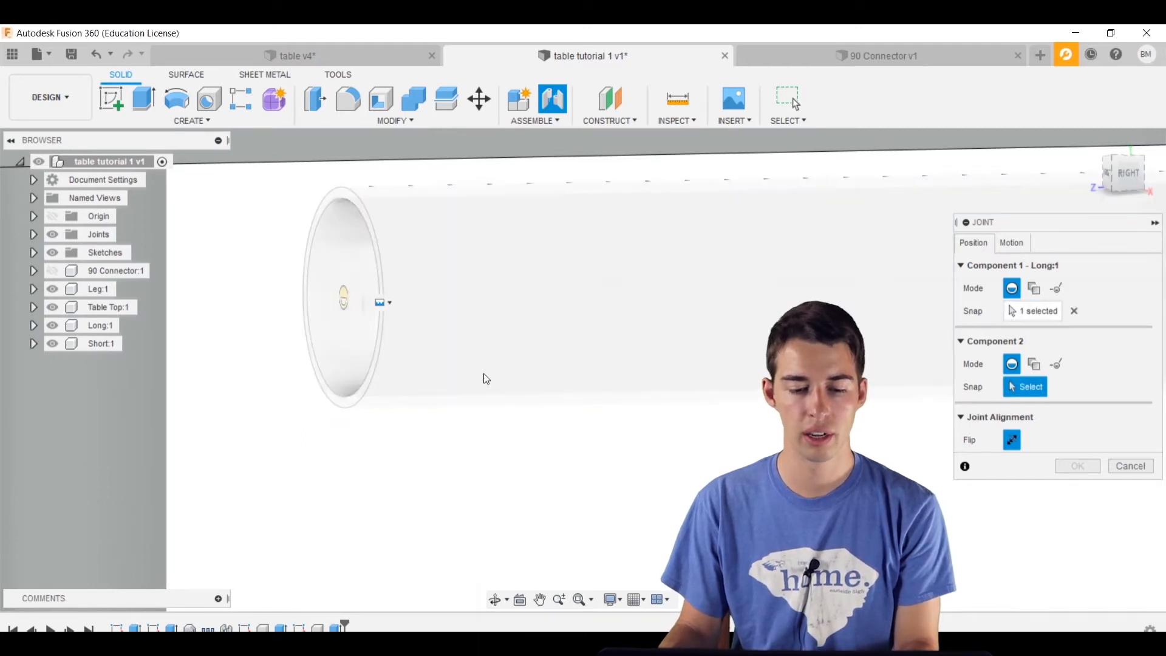
- Show the 90 Connector again and join the long tube to the centre of its matching socket with zero offsets
{"action": "scroll", "coordinate": [486, 389], "scroll_direction": "down", "scroll_amount": 5}
{"action": "mouse_move", "coordinate": [498, 411]}
{"action": "middle_mouse_down", "text": "shift"}
{"action": "mouse_move", "coordinate": [485, 431]}
{"action": "mouse_move", "coordinate": [425, 419]}
{"action": "mouse_move", "coordinate": [495, 412]}
{"action": "middle_mouse_up", "text": "shift"}
{"action": "left_click", "coordinate": [53, 271]}
{"action": "scroll", "coordinate": [501, 404], "scroll_direction": "up", "scroll_amount": 6}
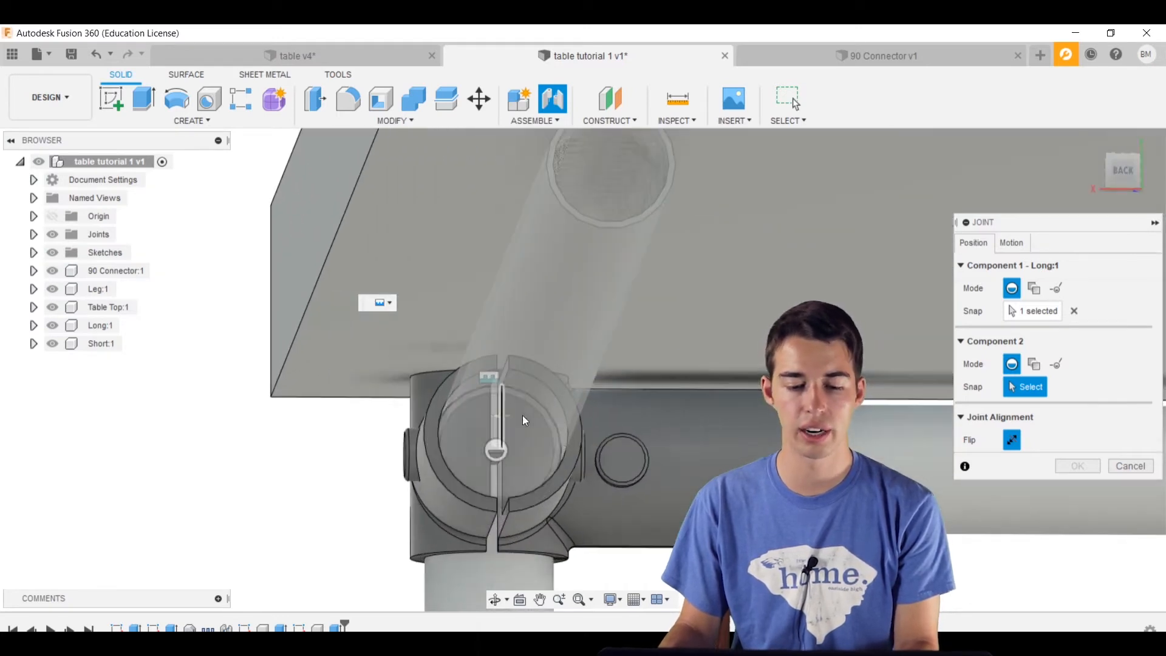
{"action": "scroll", "coordinate": [526, 446], "scroll_direction": "up", "scroll_amount": 5}
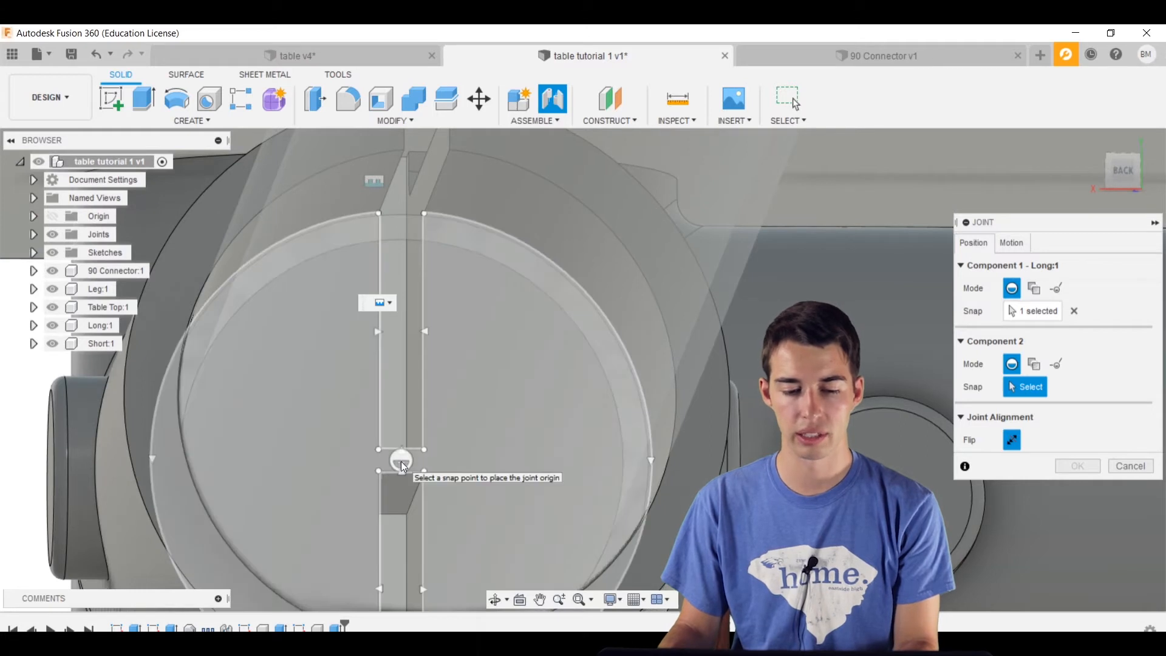
{"action": "left_click", "coordinate": [401, 463]}
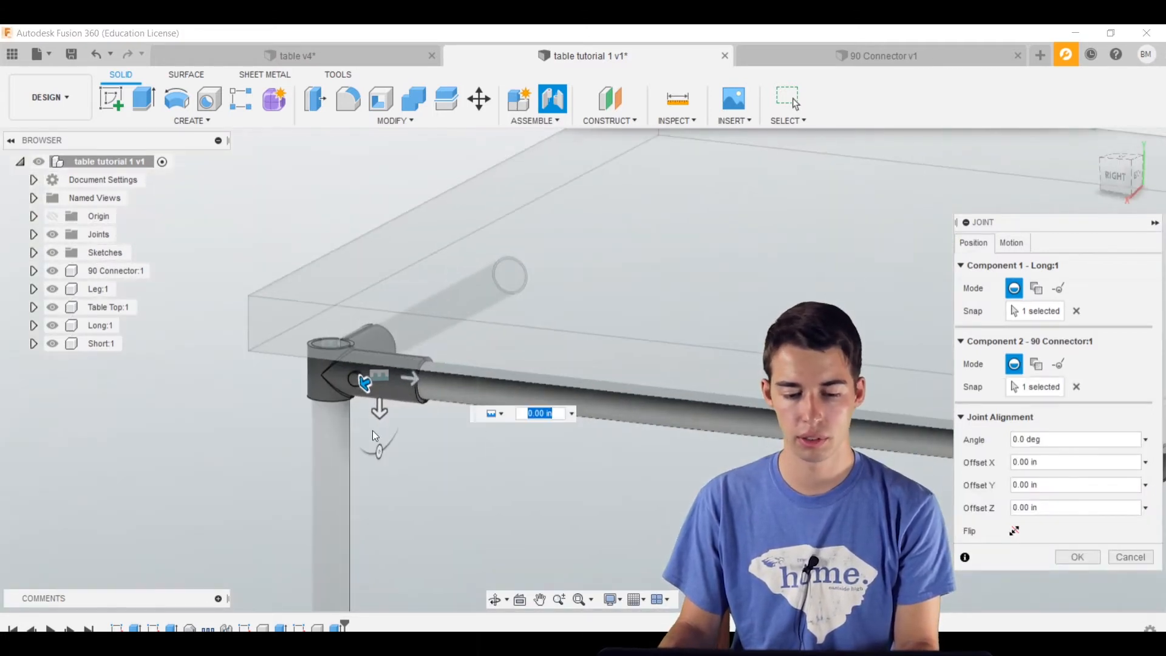
{"action": "left_click", "coordinate": [1075, 557]}
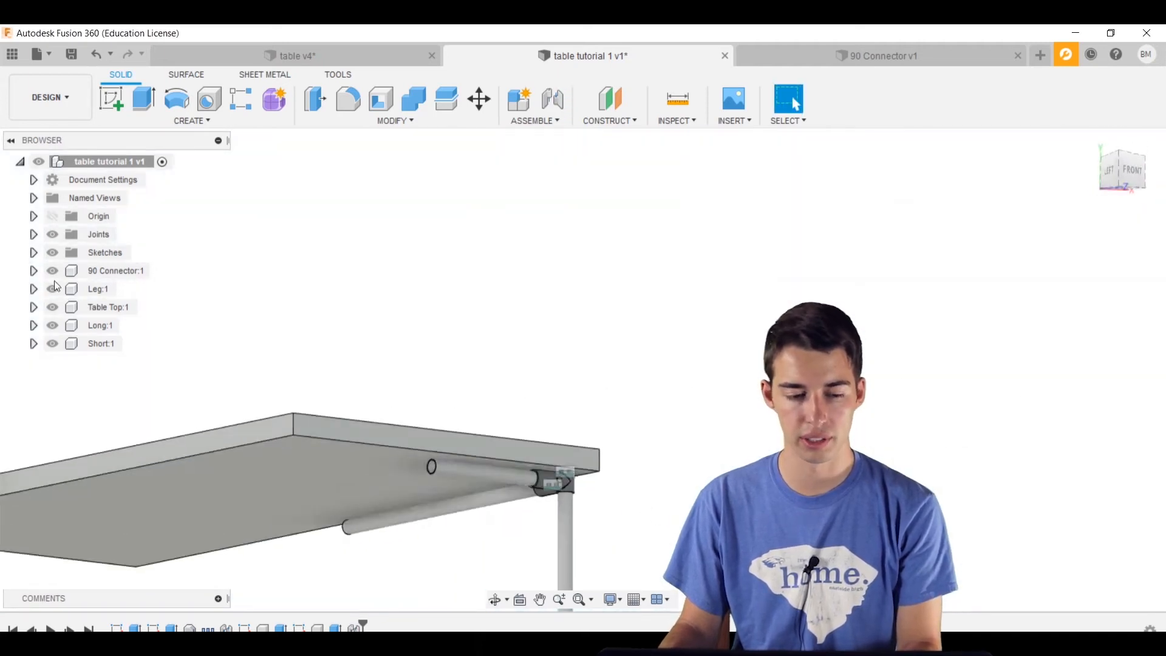
- Hide the 90 Connector and start a joint at the centre of the short tube's end nearest the leg
{"action": "left_click", "coordinate": [53, 271]}
{"action": "scroll", "coordinate": [553, 480], "scroll_direction": "up", "scroll_amount": 5}
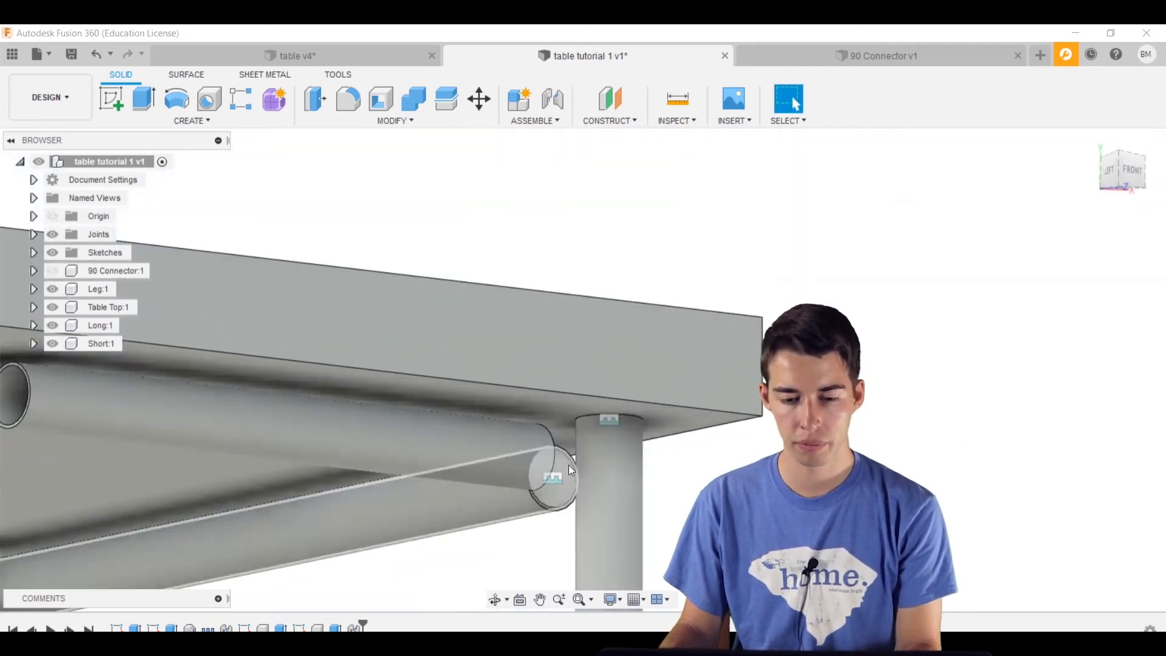
{"action": "left_click", "coordinate": [553, 99]}
{"action": "middle_click_drag", "start_coordinate": [639, 470], "coordinate": [542, 466], "text": "shift"}
{"action": "scroll", "coordinate": [542, 463], "scroll_direction": "up", "scroll_amount": 5}
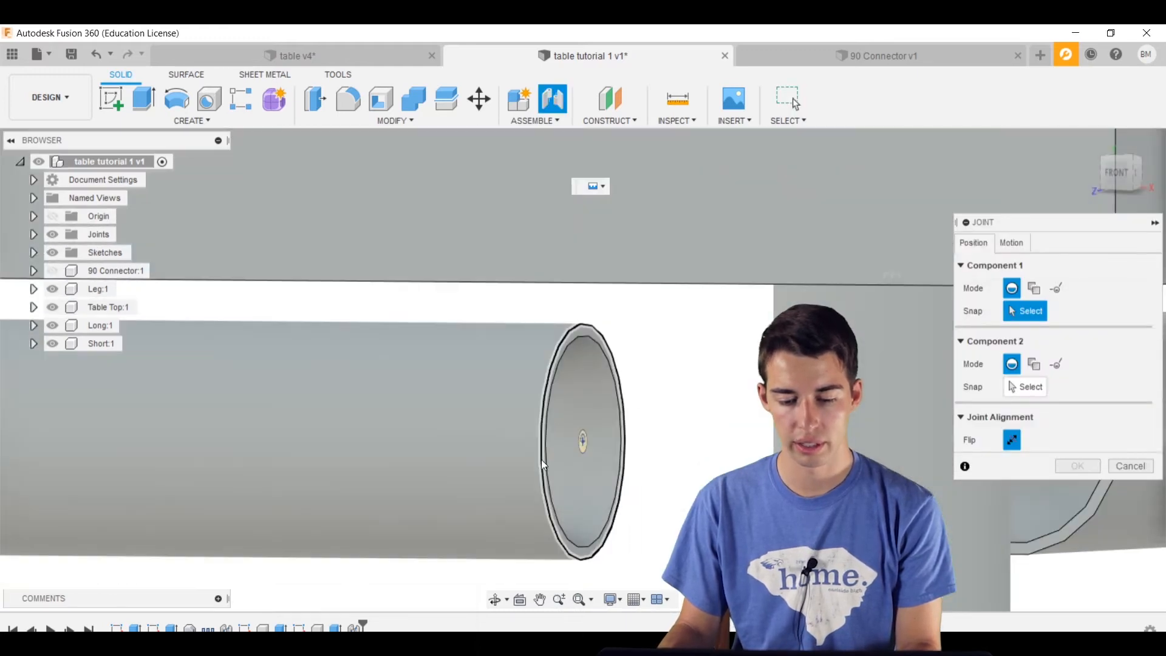
{"action": "left_click", "coordinate": [543, 459]}
- Show the 90 Connector again and join the short tube to its socket's centre with zero offsets and a 0 deg angle
{"action": "scroll", "coordinate": [437, 476], "scroll_direction": "down", "scroll_amount": 6}
{"action": "middle_click_drag", "start_coordinate": [373, 463], "coordinate": [449, 475], "text": "shift"}
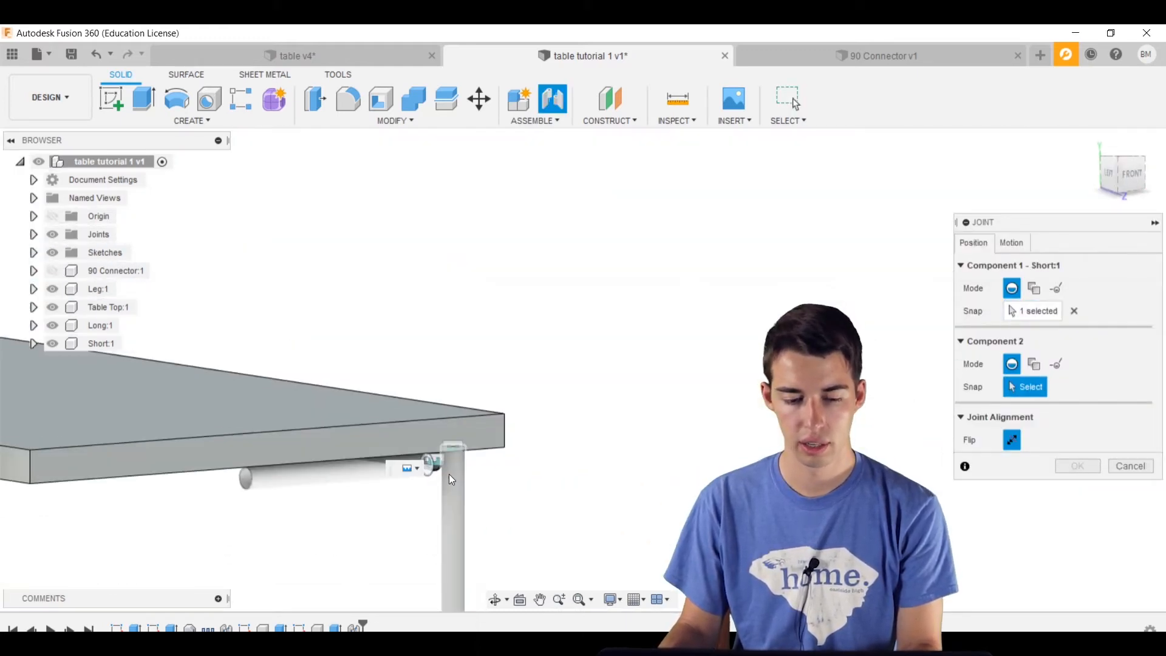
{"action": "scroll", "coordinate": [439, 521], "scroll_direction": "up", "scroll_amount": 6}
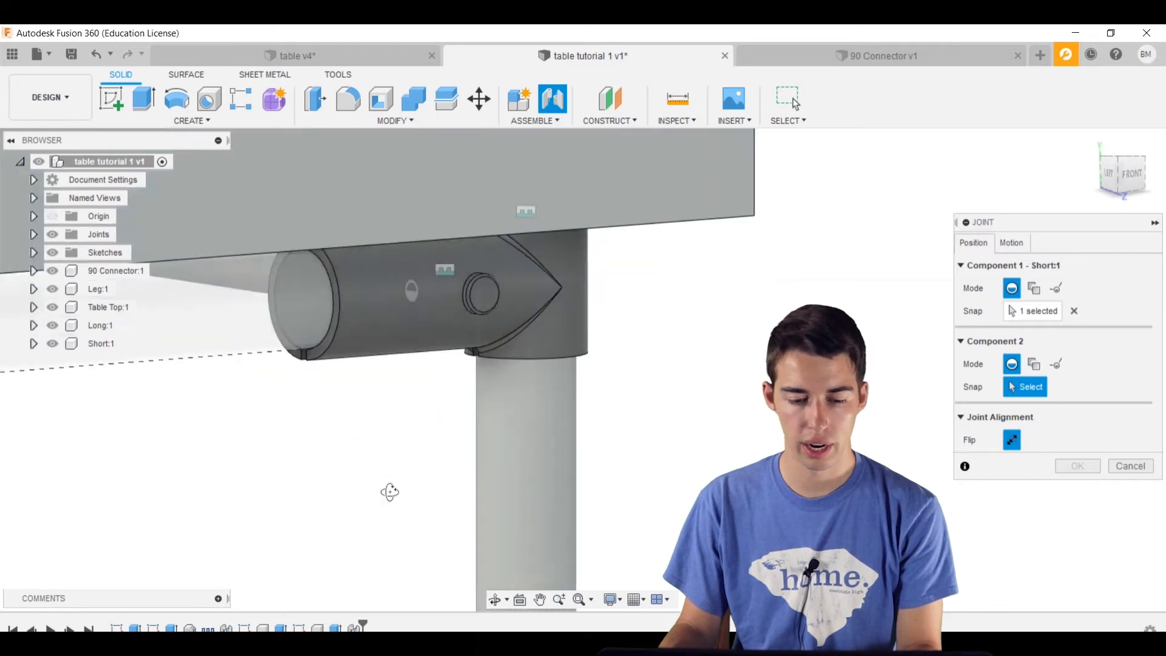
{"action": "middle_click_drag", "start_coordinate": [390, 492], "coordinate": [437, 476], "text": "shift"}
{"action": "left_click", "coordinate": [304, 311]}
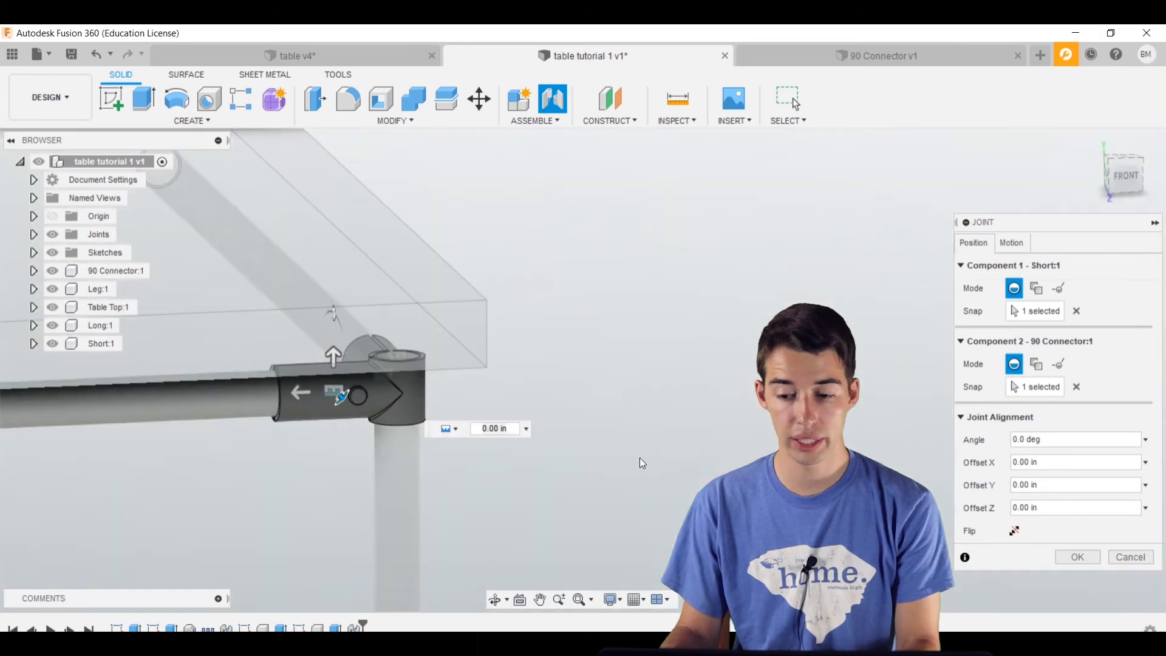
{"action": "scroll", "coordinate": [642, 463], "scroll_direction": "down", "scroll_amount": 1}
{"action": "middle_click_drag", "start_coordinate": [642, 462], "coordinate": [762, 386]}
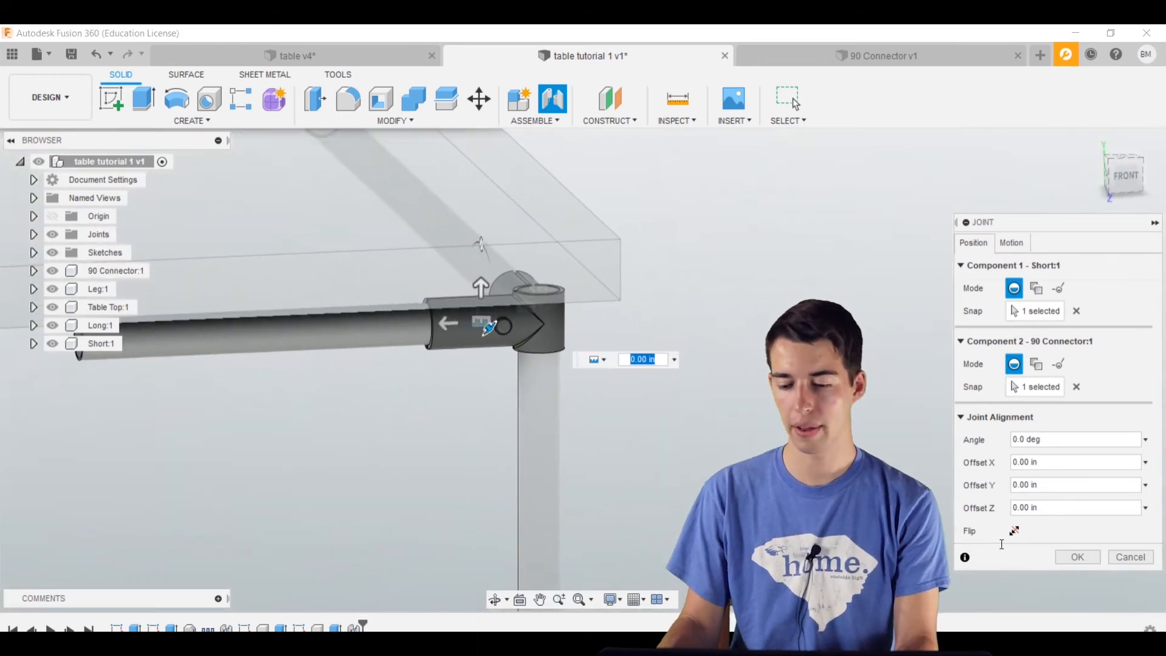
{"action": "left_click", "coordinate": [1062, 554]}
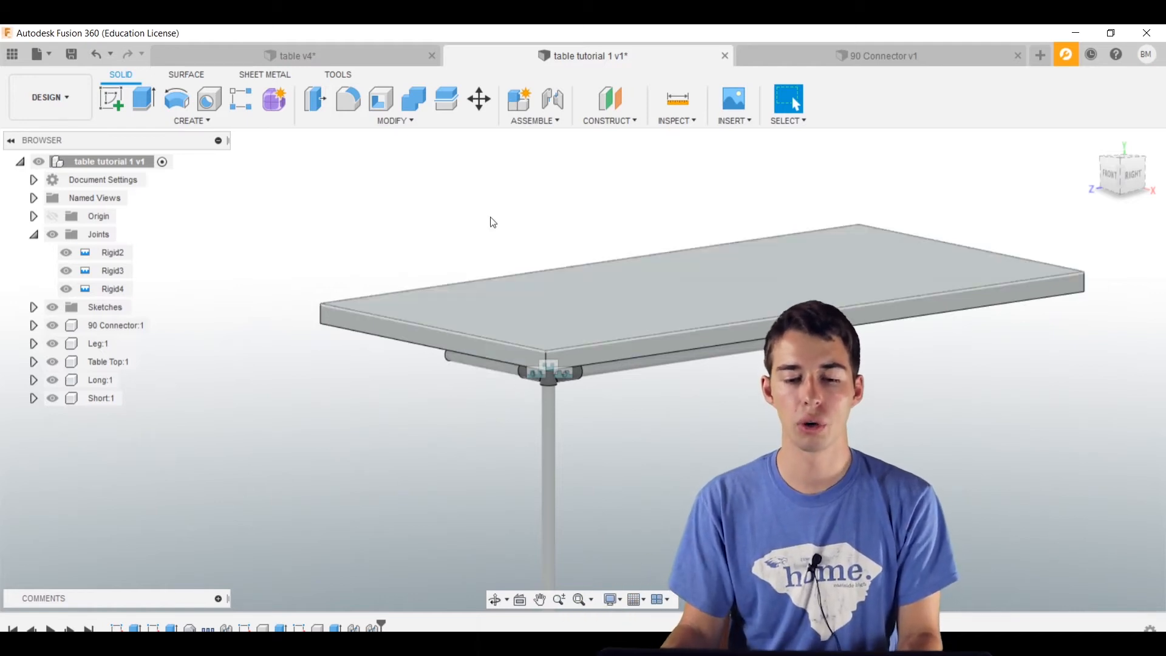
- Create an empty, activated component named top under the root assembly
{"action": "left_click", "coordinate": [512, 104]}
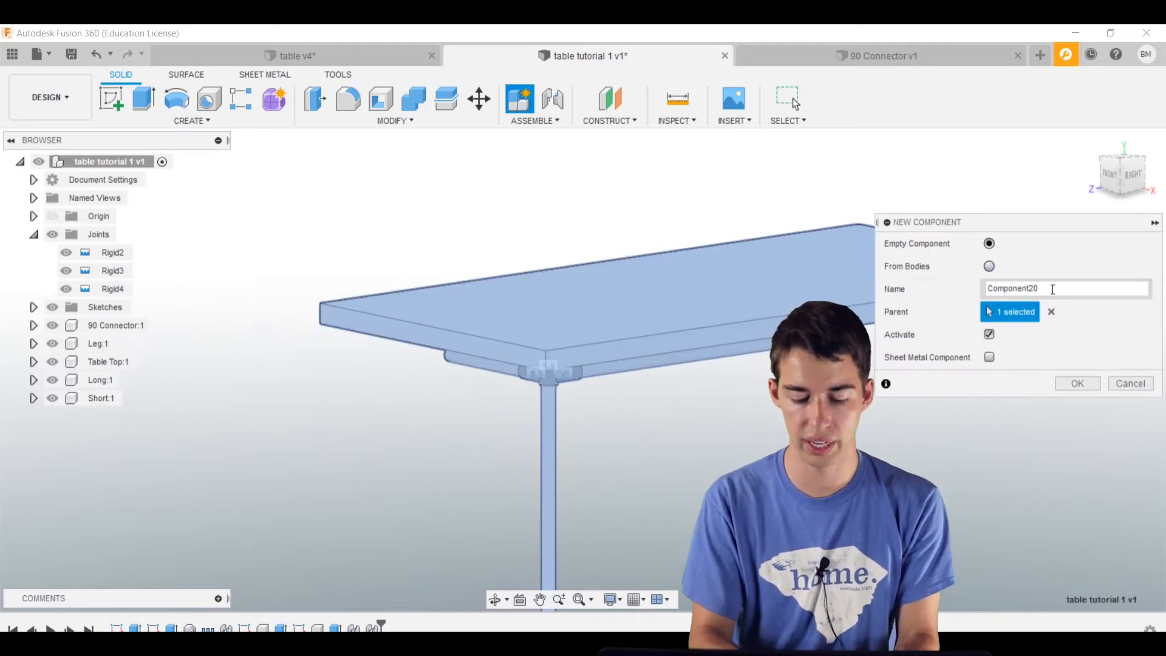
{"action": "left_click_drag", "start_coordinate": [1053, 289], "coordinate": [977, 283]}
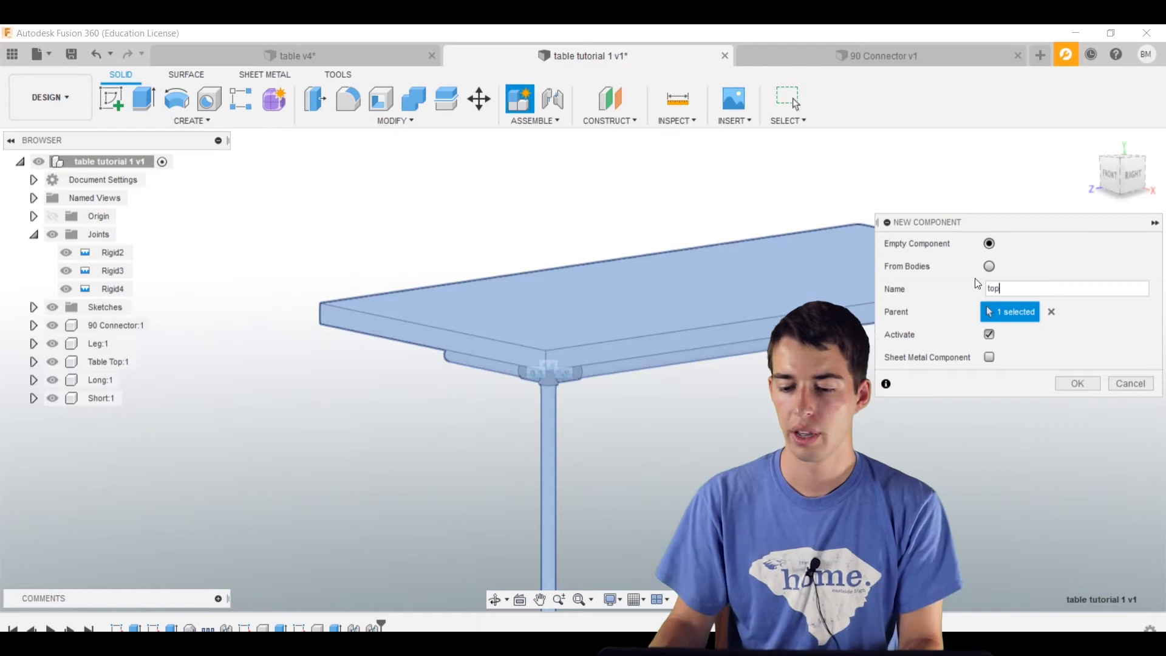
{"action": "left_click", "coordinate": [1093, 386]}
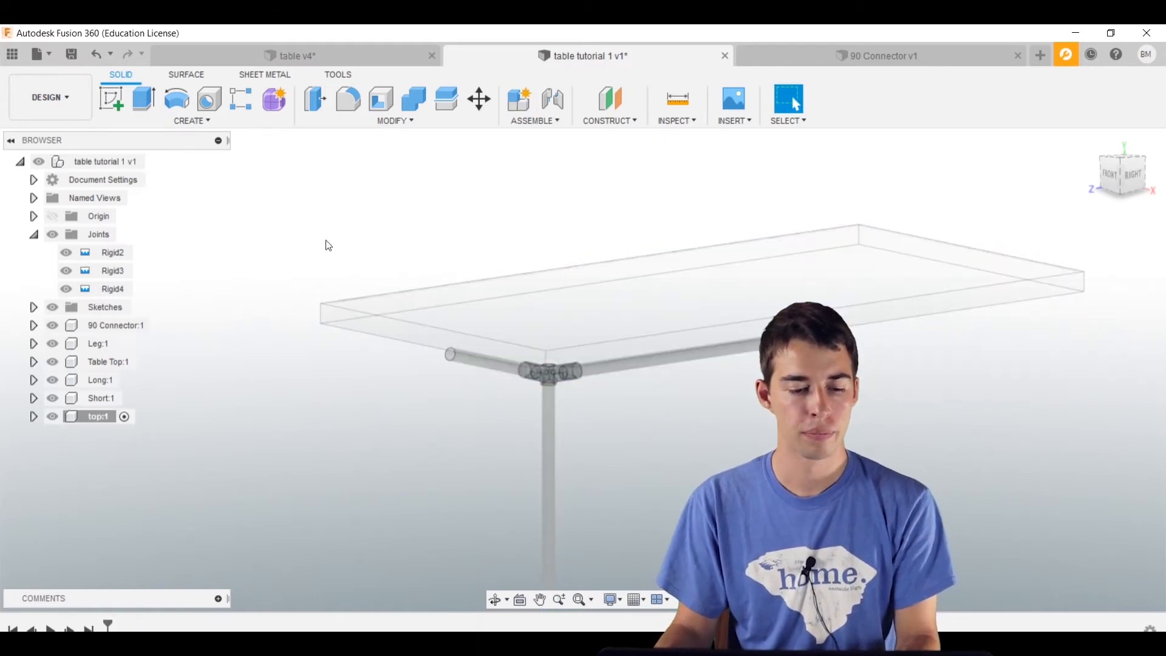
- Move the Short, Long and 90 Connector components into the top component and reactivate the root assembly
{"action": "left_click", "coordinate": [97, 396]}
{"action": "left_click", "coordinate": [98, 378], "text": "ctrl"}
{"action": "left_click", "coordinate": [99, 324], "text": "ctrl"}
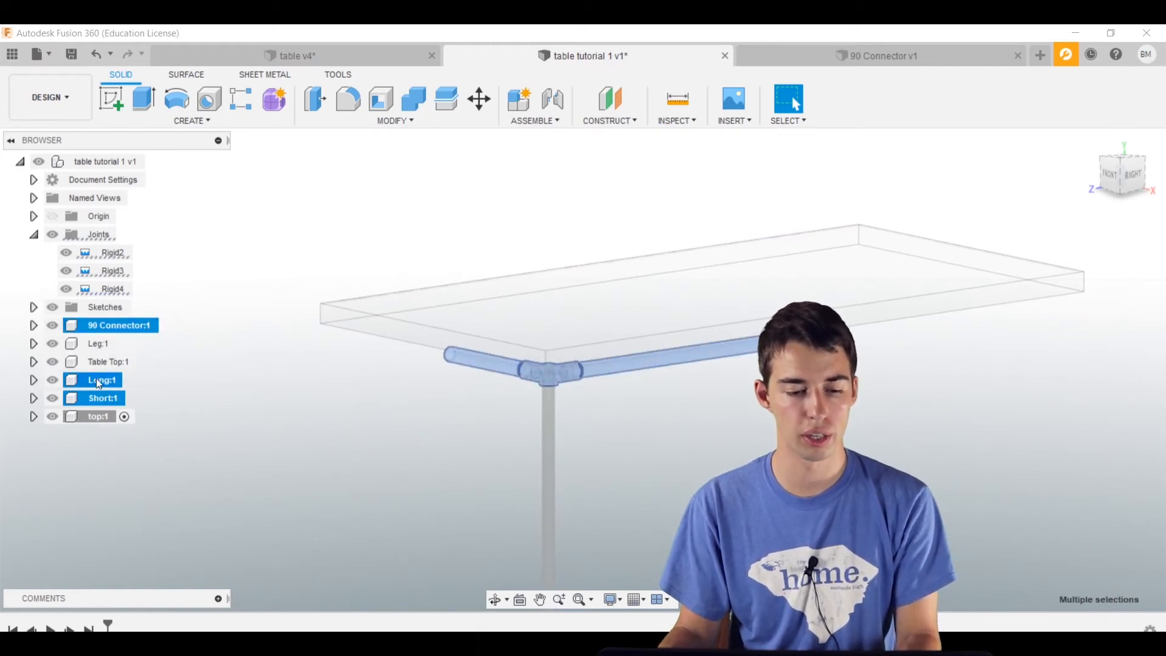
{"action": "left_click_drag", "start_coordinate": [102, 381], "coordinate": [104, 417]}
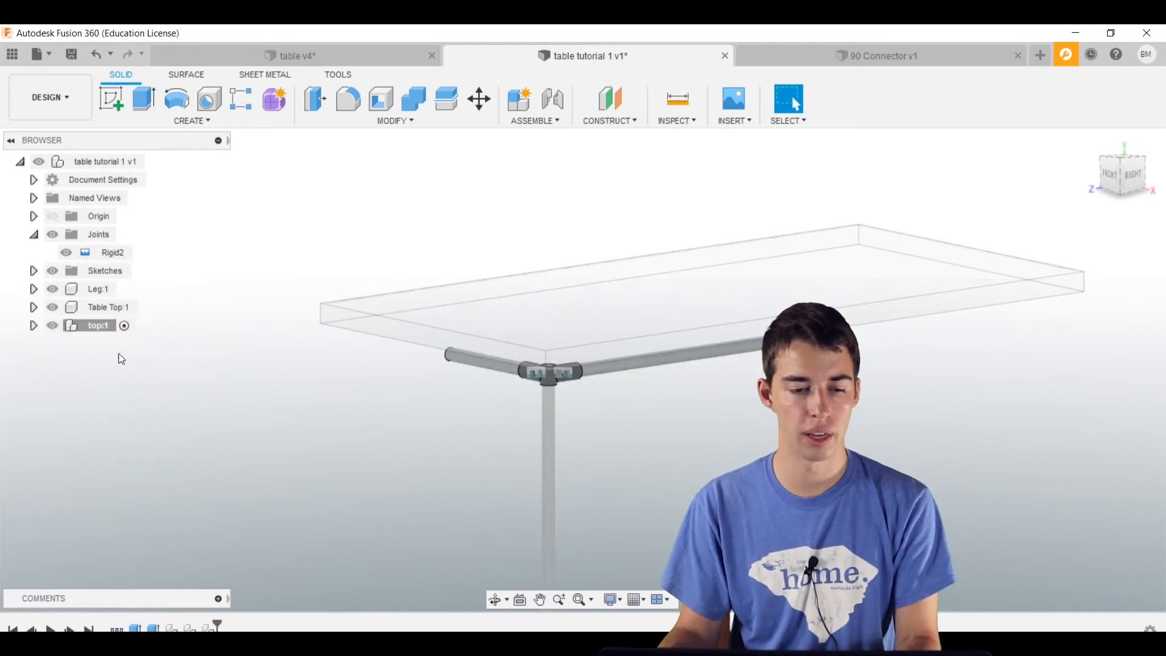
{"action": "left_click", "coordinate": [160, 162]}
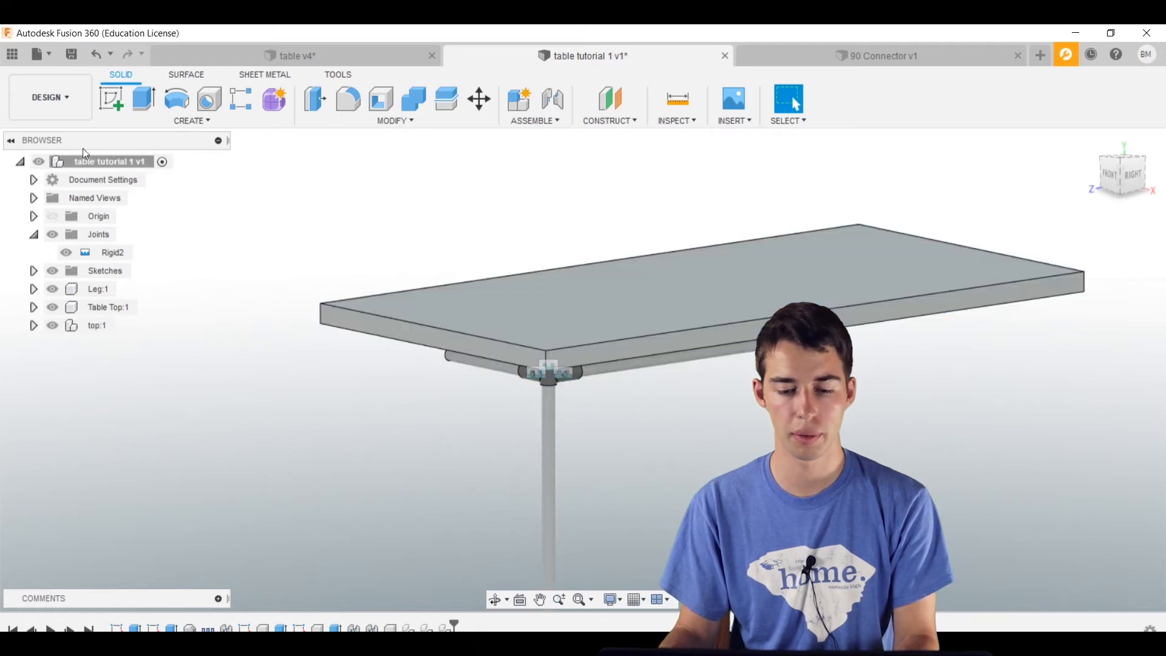
- Check which parts belong to the top subassembly by hiding it and showing it again
{"action": "middle_click_drag", "start_coordinate": [484, 268], "coordinate": [449, 262], "text": "shift"}
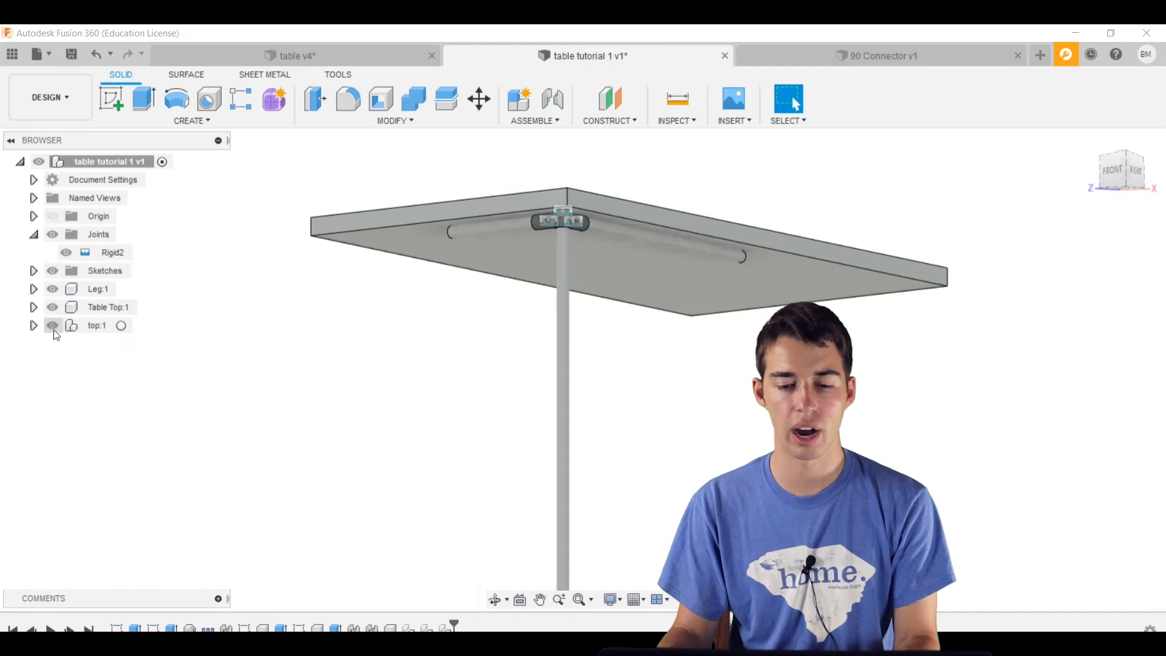
{"action": "left_click", "coordinate": [58, 328]}
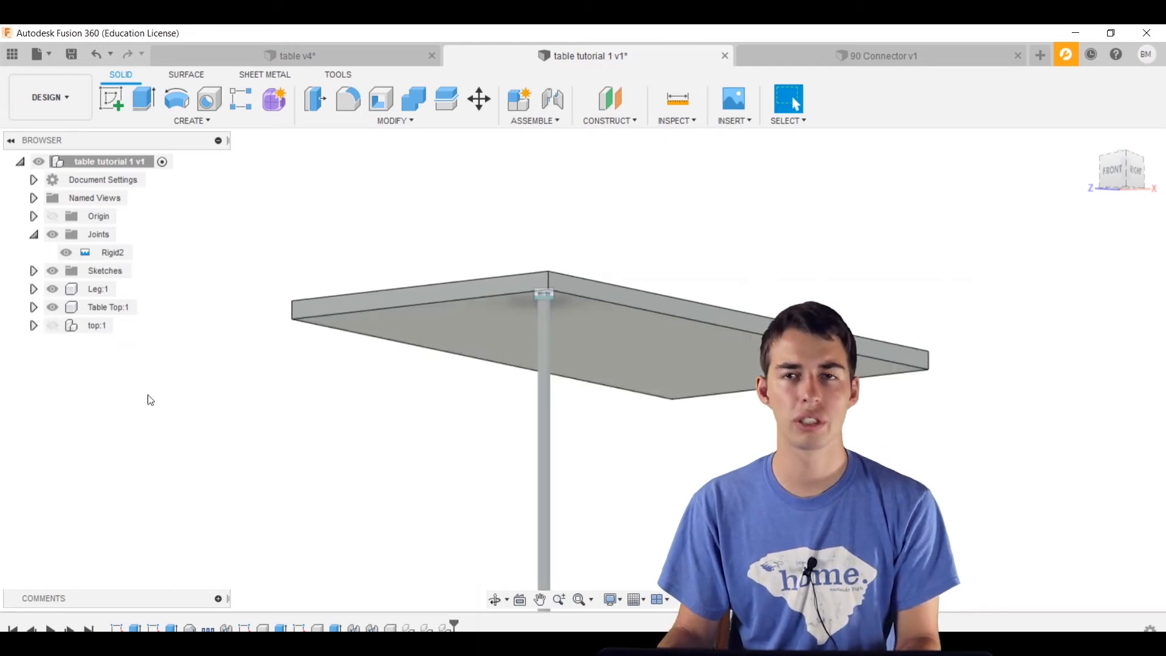
{"action": "left_click", "coordinate": [57, 328]}
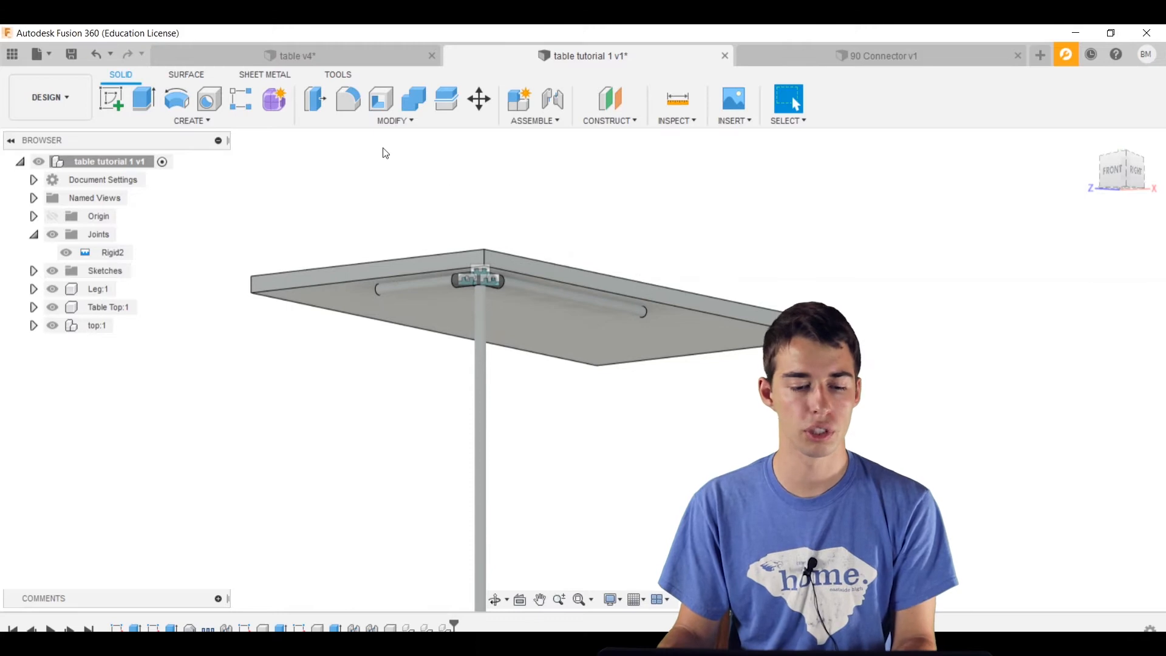
- Mirror the top and Leg components across the vertical origin plane midway across the table's width
{"action": "left_click", "coordinate": [184, 121]}
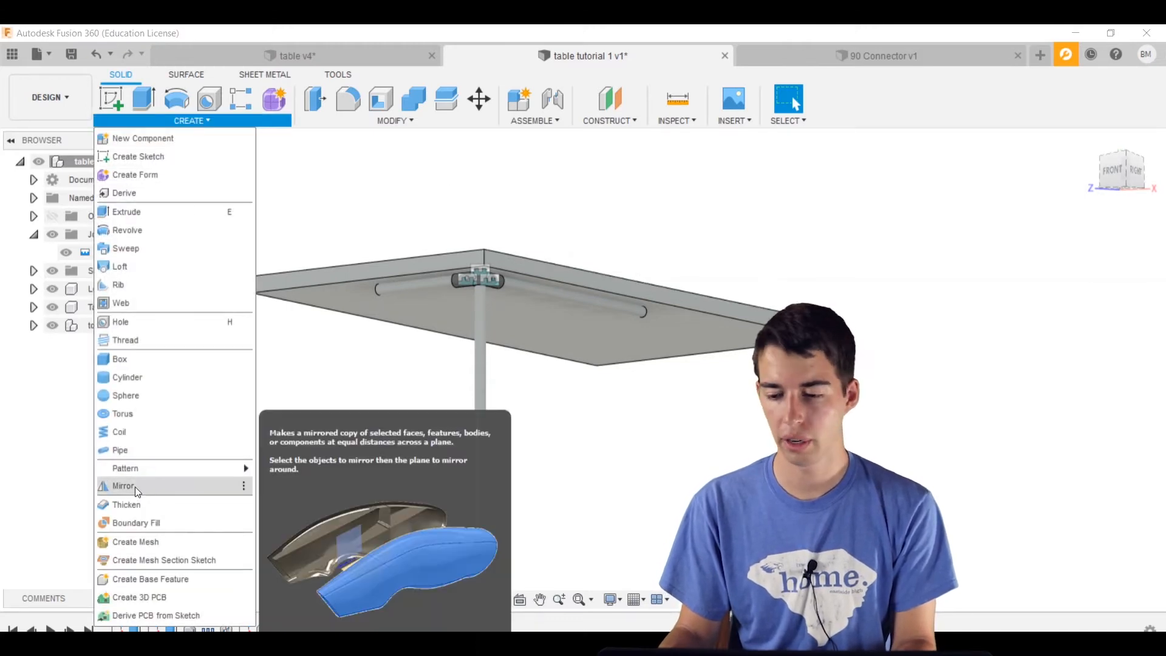
{"action": "left_click", "coordinate": [135, 487]}
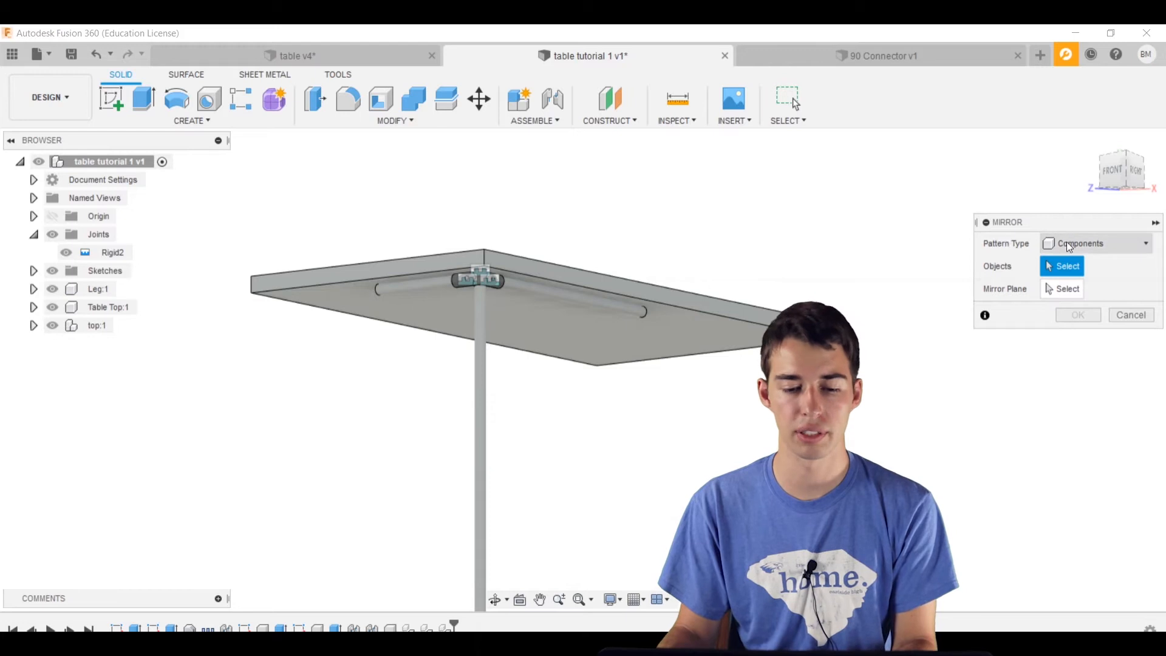
{"action": "left_click", "coordinate": [93, 326]}
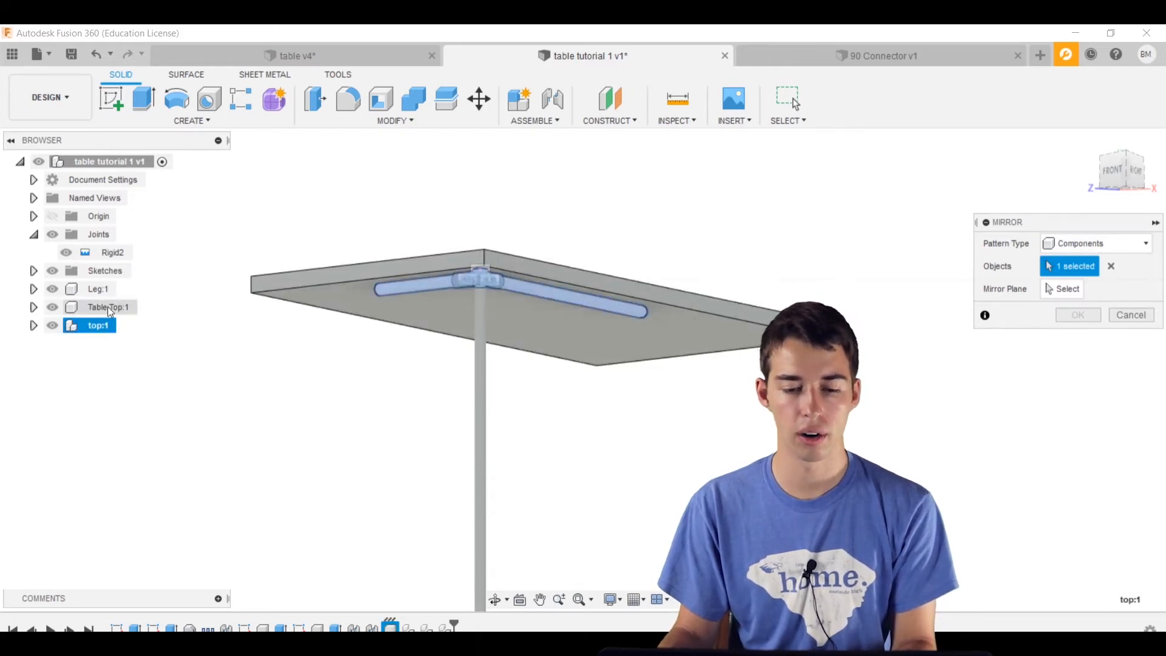
{"action": "left_click", "coordinate": [99, 291]}
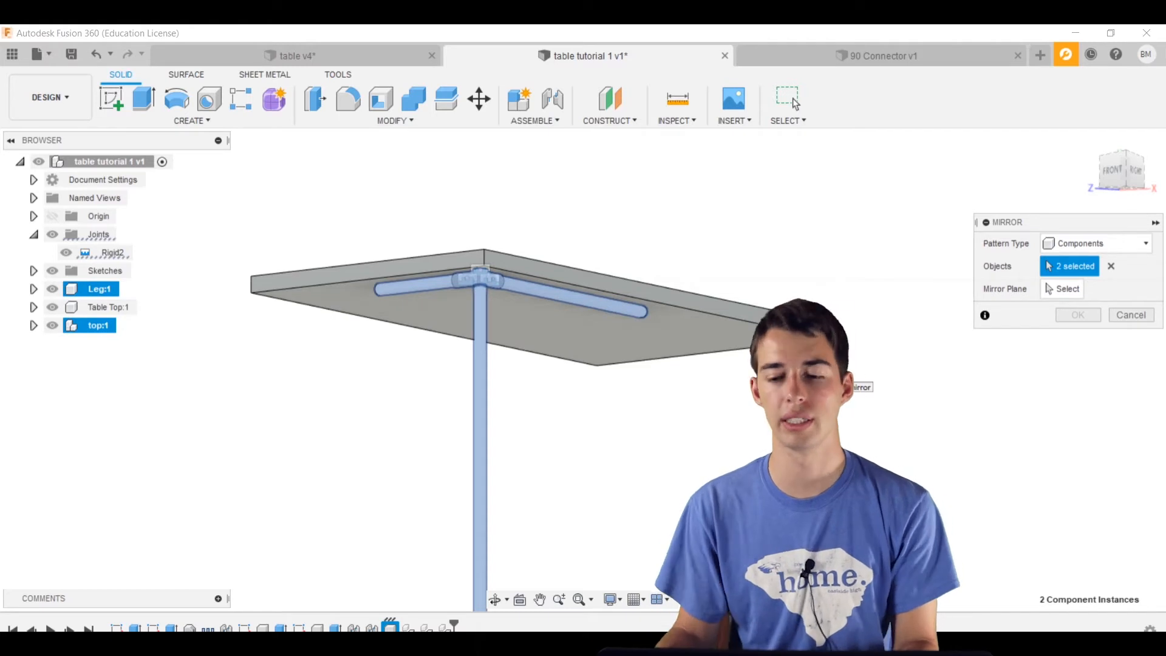
{"action": "left_click", "coordinate": [1063, 289]}
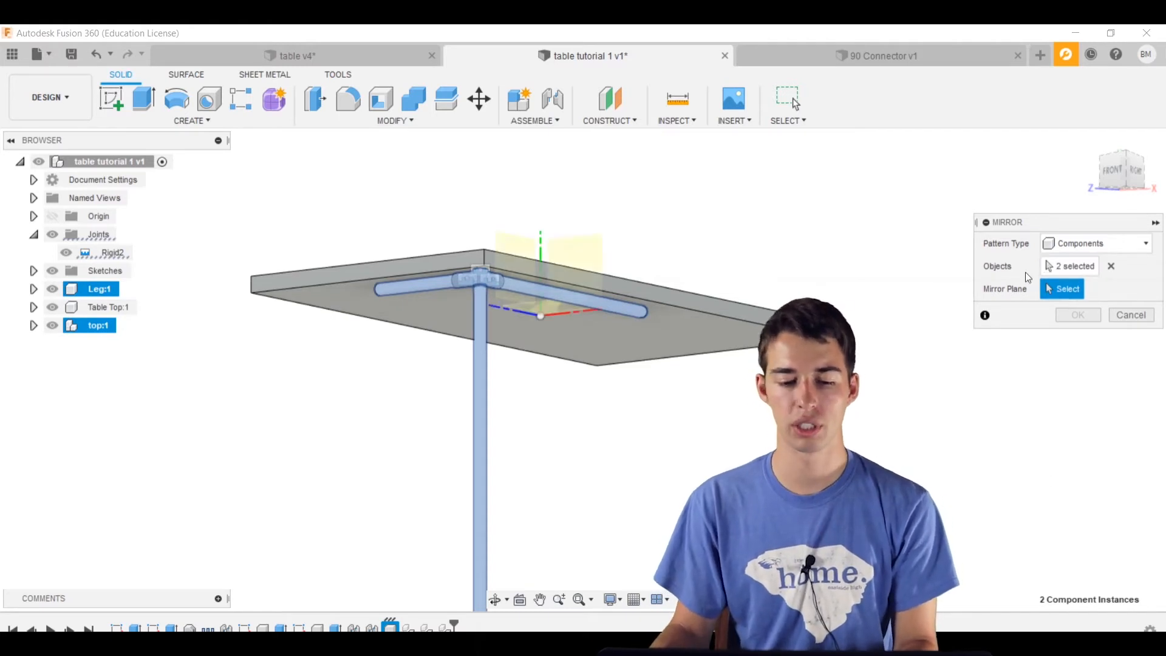
{"action": "middle_click_drag", "start_coordinate": [462, 243], "coordinate": [438, 303], "text": "shift"}
{"action": "left_click", "coordinate": [428, 320]}
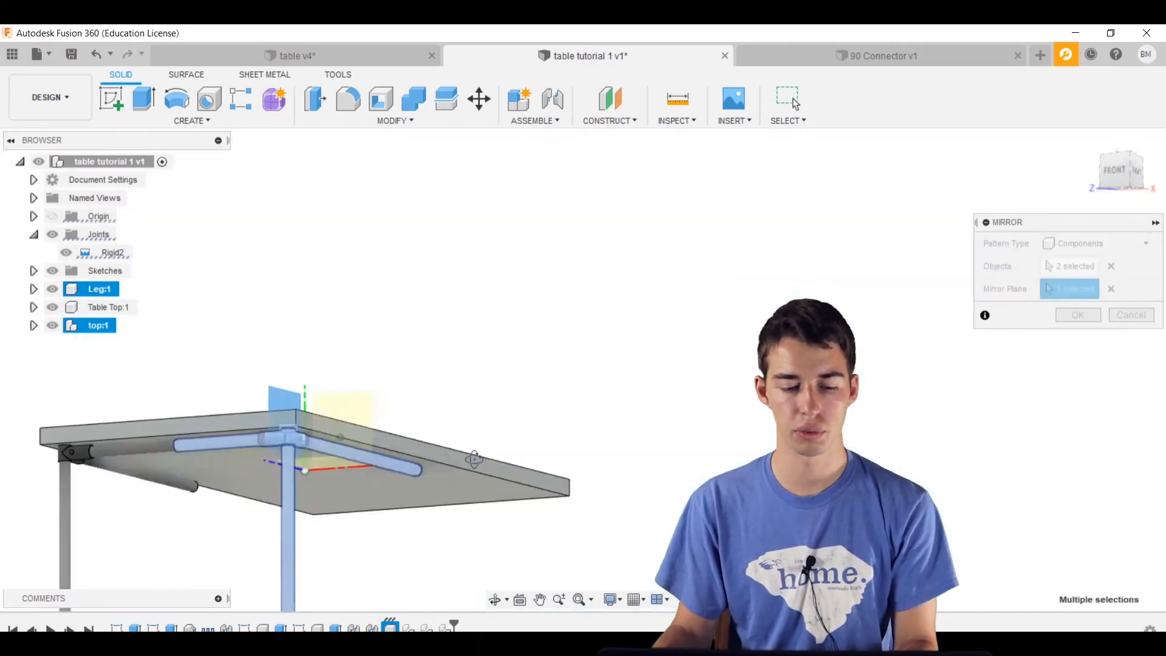
{"action": "left_click", "coordinate": [1087, 315]}
- Join the short tube and its mirrored copy under the tabletop's short edge into one body with Combine
{"action": "middle_click_drag", "start_coordinate": [544, 443], "coordinate": [766, 212], "text": "shift"}
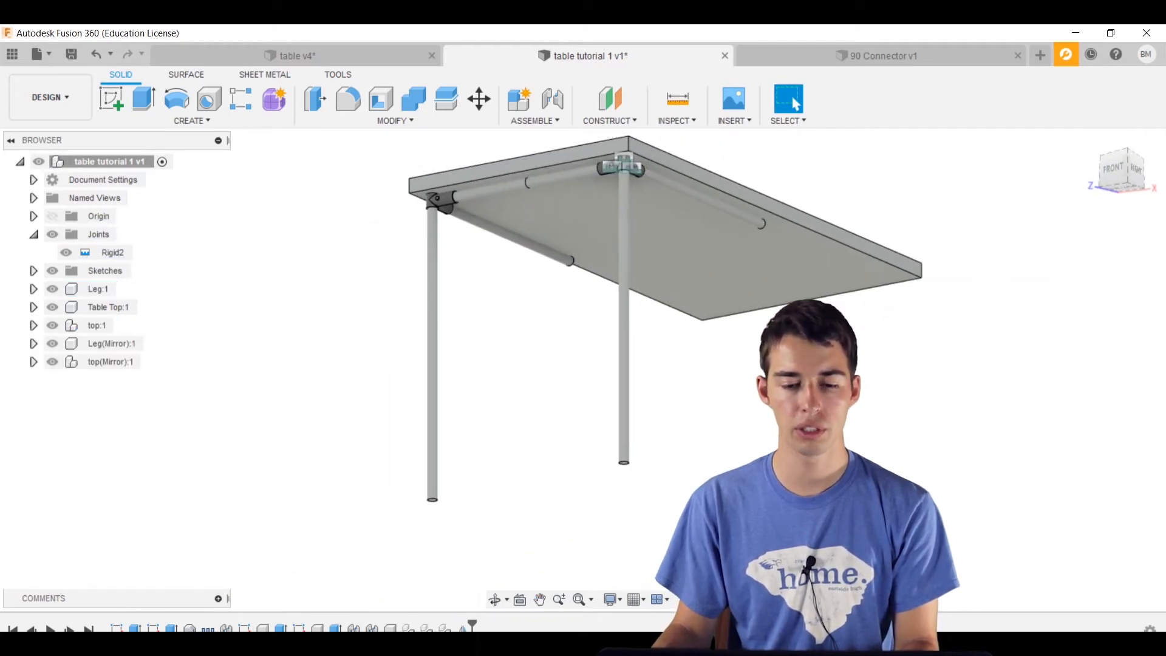
{"action": "left_click", "coordinate": [549, 184]}
{"action": "left_click", "coordinate": [504, 184]}
{"action": "left_click", "coordinate": [414, 99]}
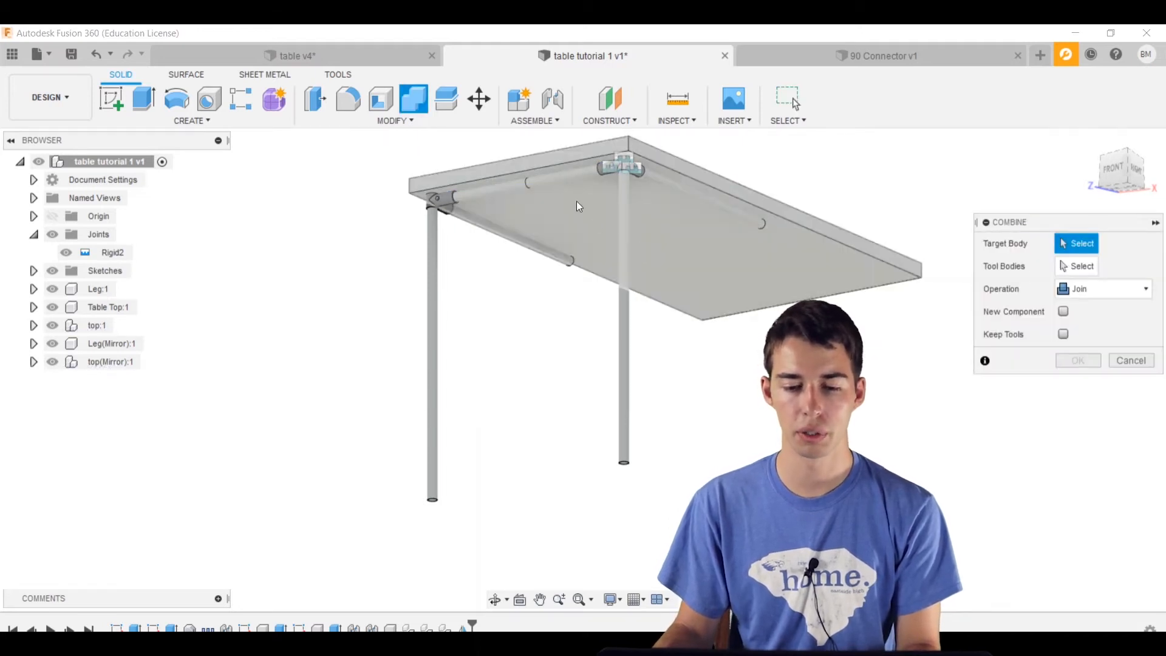
{"action": "left_click", "coordinate": [552, 180]}
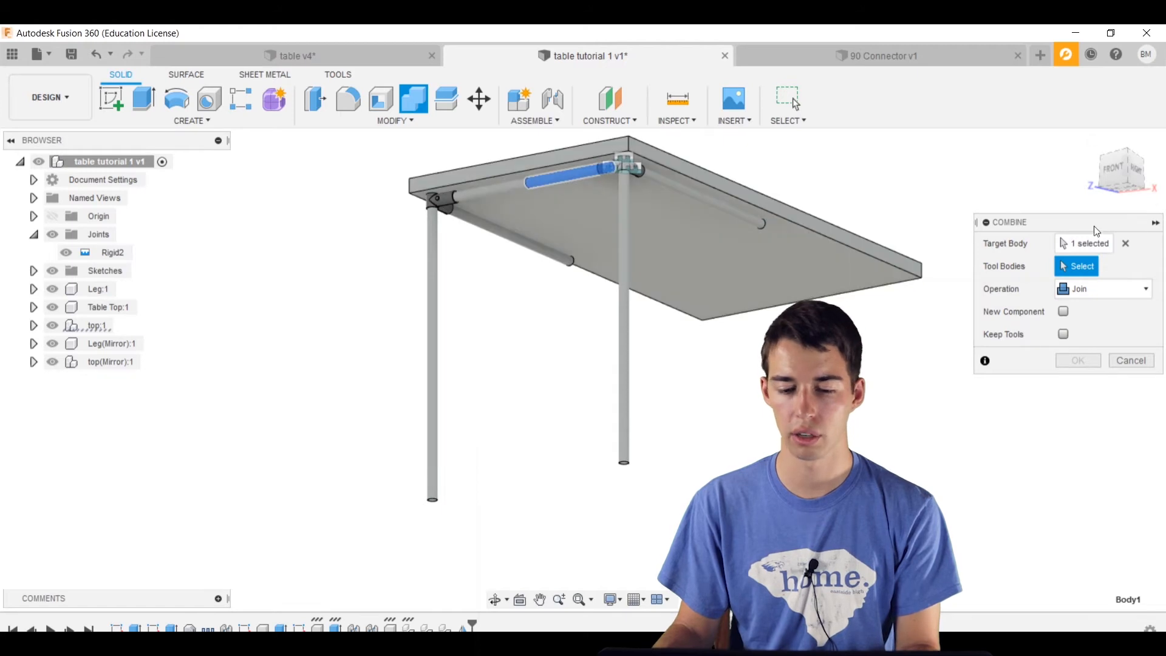
{"action": "left_click", "coordinate": [511, 193]}
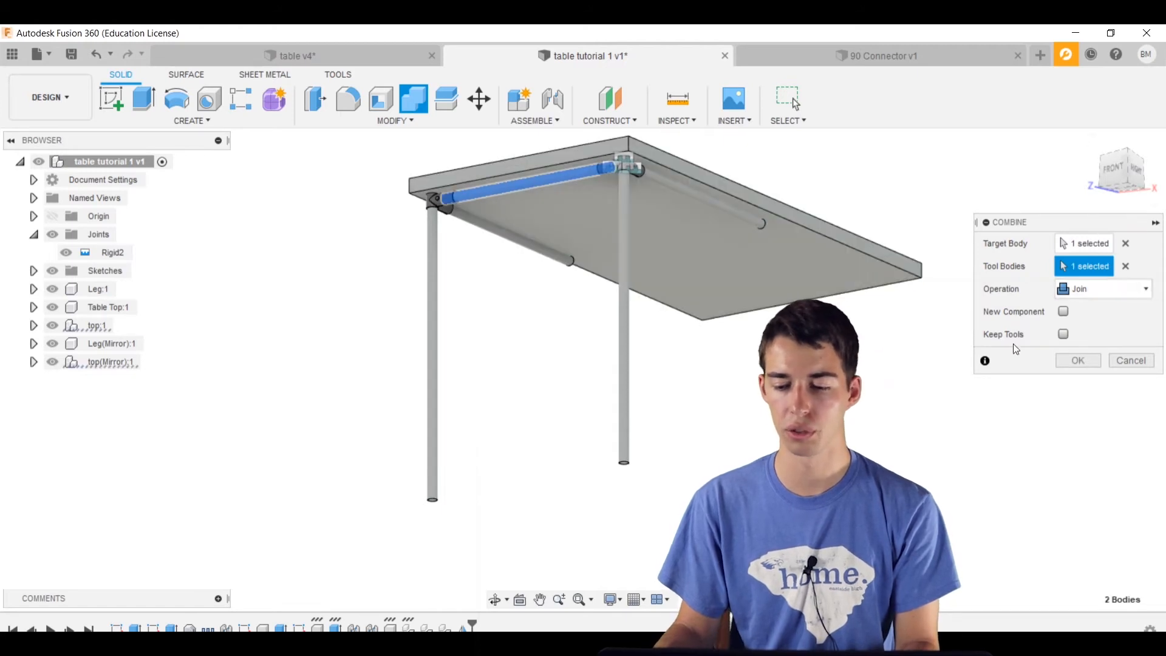
{"action": "left_click", "coordinate": [1076, 360]}
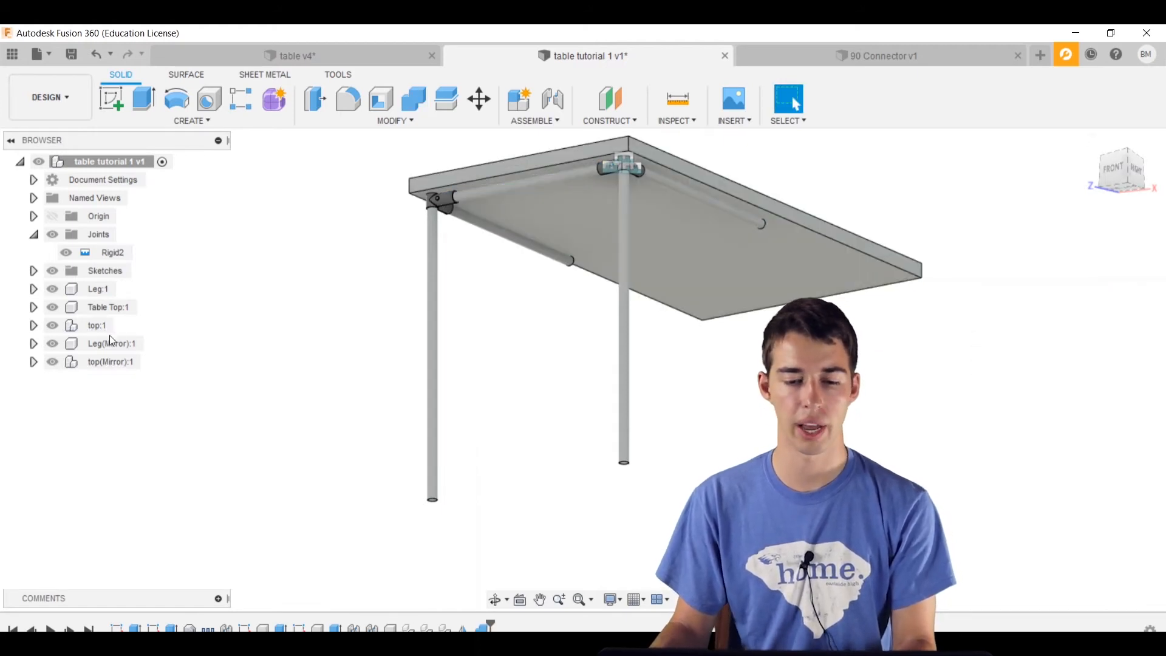
- Move the mirrored Short, Long and 90 Connector components out of top(Mirror) into the top component
{"action": "left_click", "coordinate": [33, 362]}
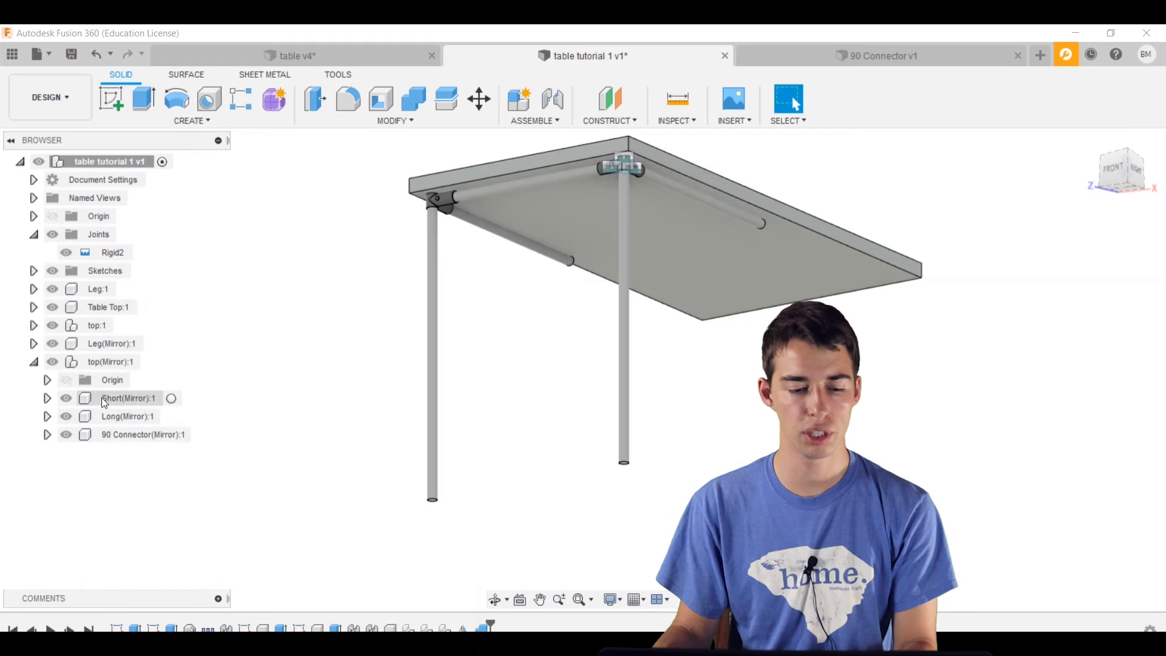
{"action": "left_click", "coordinate": [101, 397]}
{"action": "left_click", "coordinate": [116, 435], "text": "shift"}
{"action": "left_click_drag", "start_coordinate": [113, 398], "coordinate": [90, 328]}
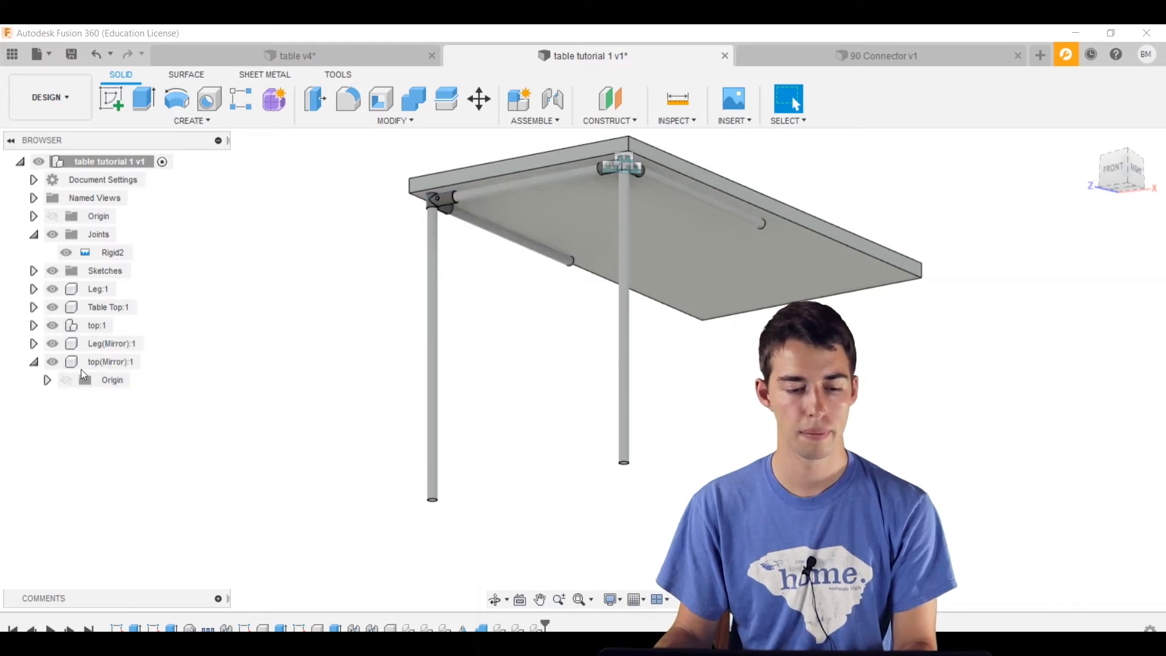
- Delete the emptied top(Mirror) component and check the contents of top by hiding it and showing it again
{"action": "left_click", "coordinate": [34, 363]}
{"action": "left_click", "coordinate": [99, 368]}
{"action": "key", "text": "Delete"}
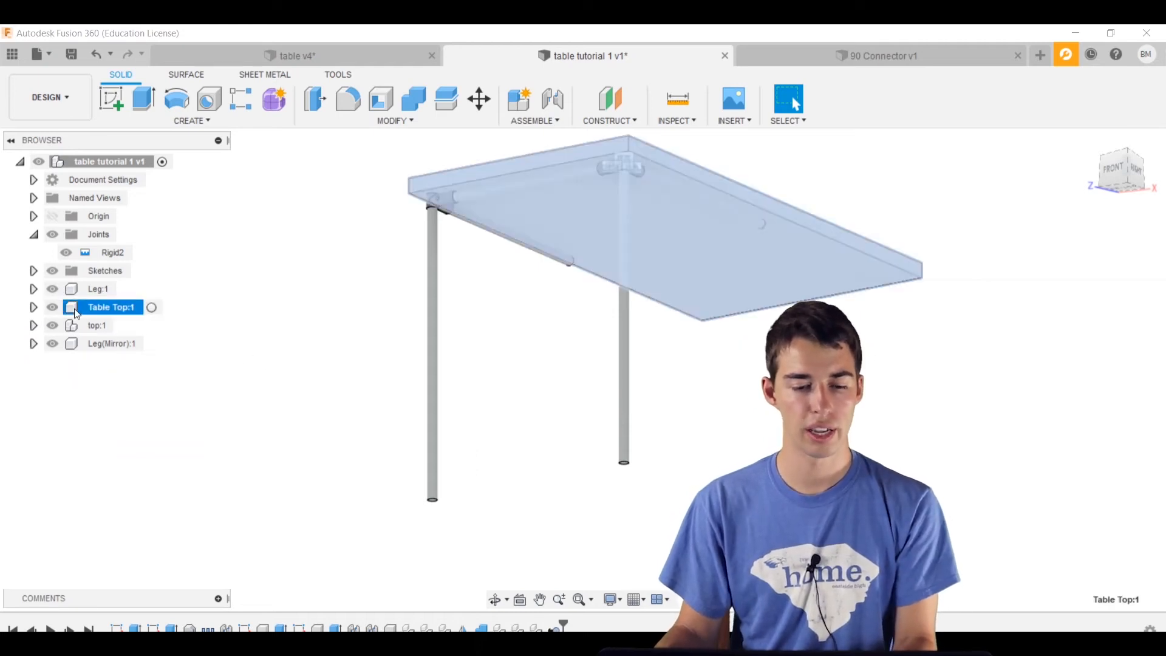
{"action": "left_click", "coordinate": [52, 326]}
{"action": "left_click", "coordinate": [53, 327]}
- Mirror the top, Leg and Leg(Mirror) components across the vertical origin plane midway along the table's length
{"action": "middle_click_drag", "start_coordinate": [444, 261], "coordinate": [407, 248], "text": "shift"}
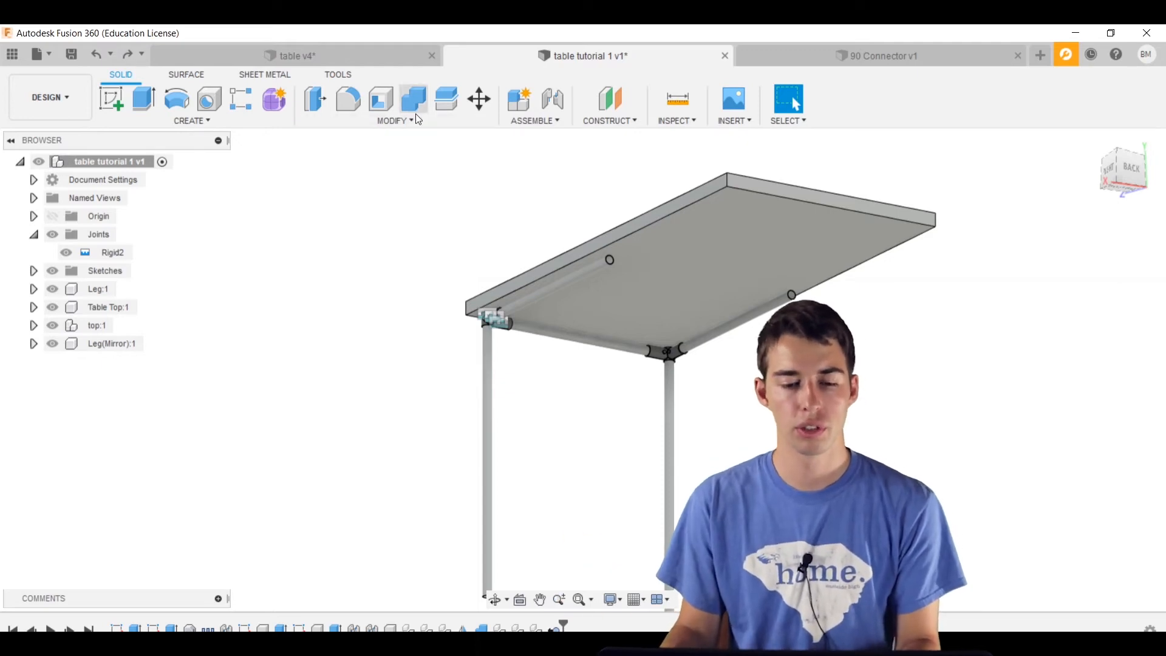
{"action": "left_click", "coordinate": [225, 121]}
{"action": "left_click", "coordinate": [143, 489]}
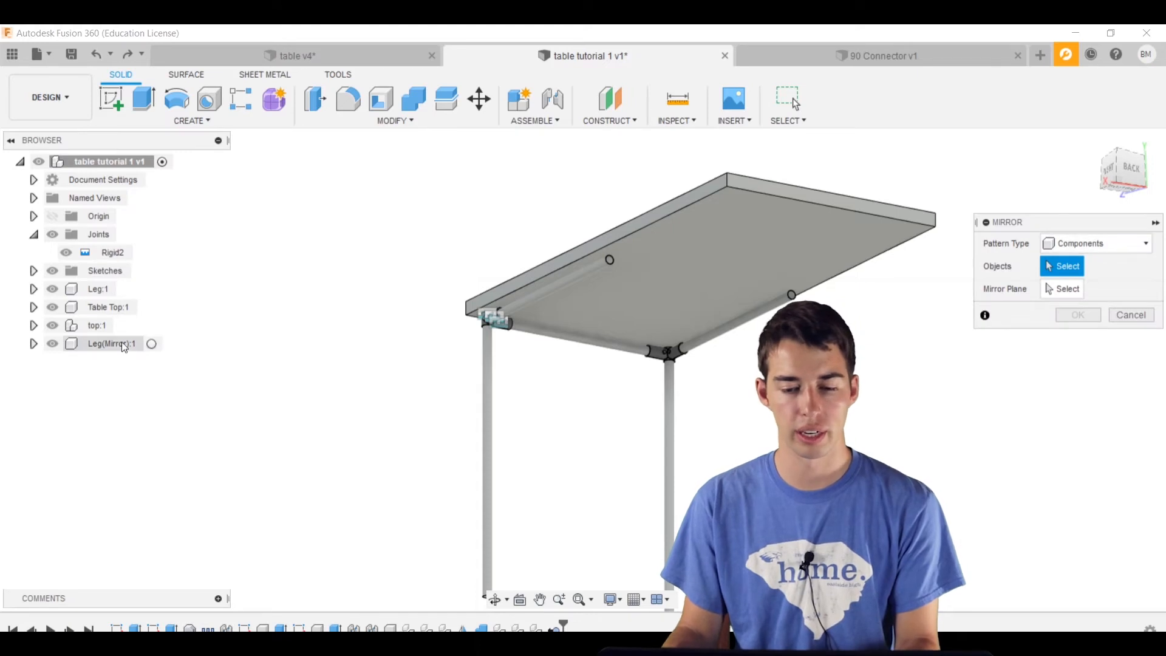
{"action": "left_click", "coordinate": [97, 326]}
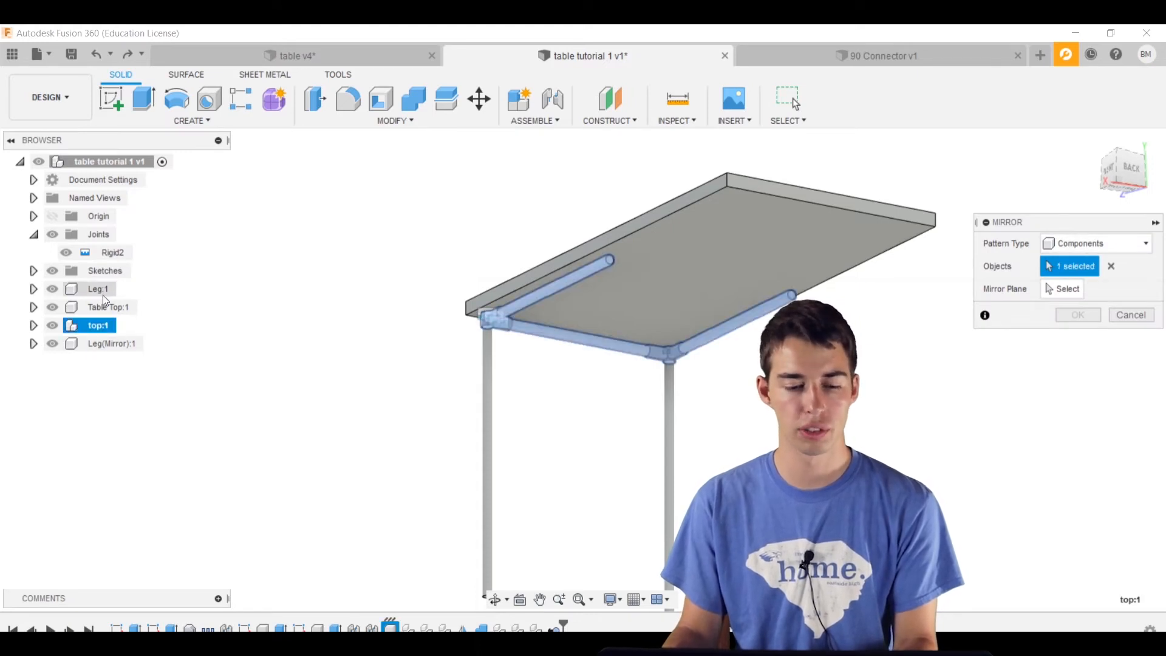
{"action": "left_click", "coordinate": [98, 290]}
{"action": "left_click", "coordinate": [109, 344]}
{"action": "scroll", "coordinate": [546, 404], "scroll_direction": "down", "scroll_amount": 3}
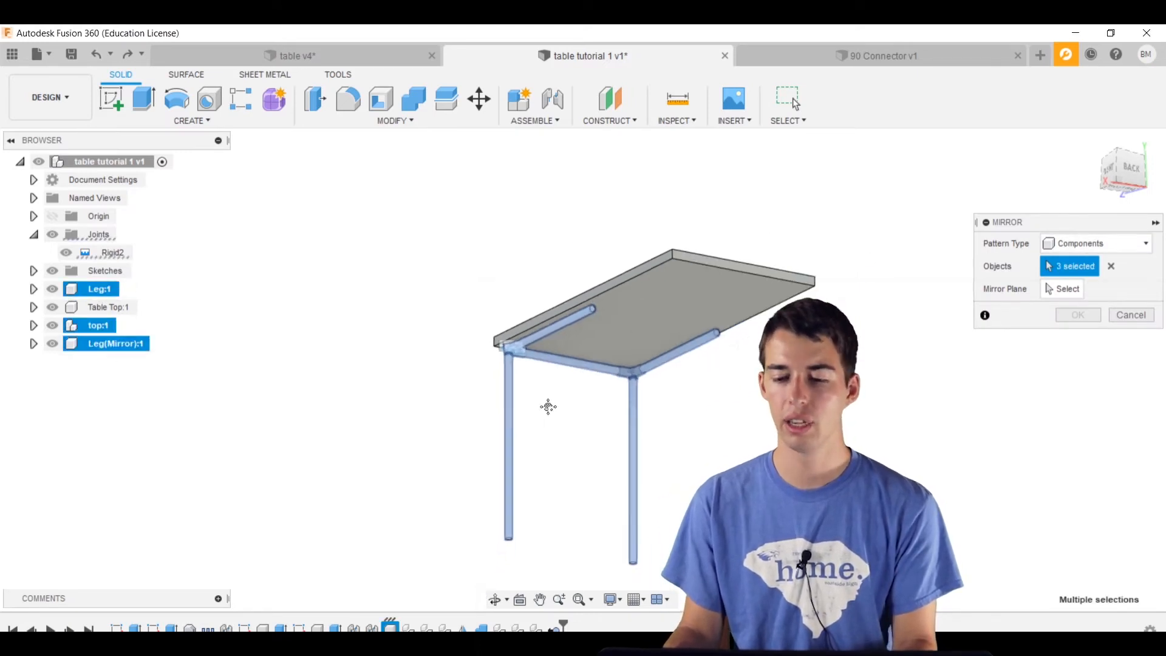
{"action": "left_click", "coordinate": [1078, 292]}
{"action": "middle_click_drag", "start_coordinate": [632, 188], "coordinate": [644, 293], "text": "shift"}
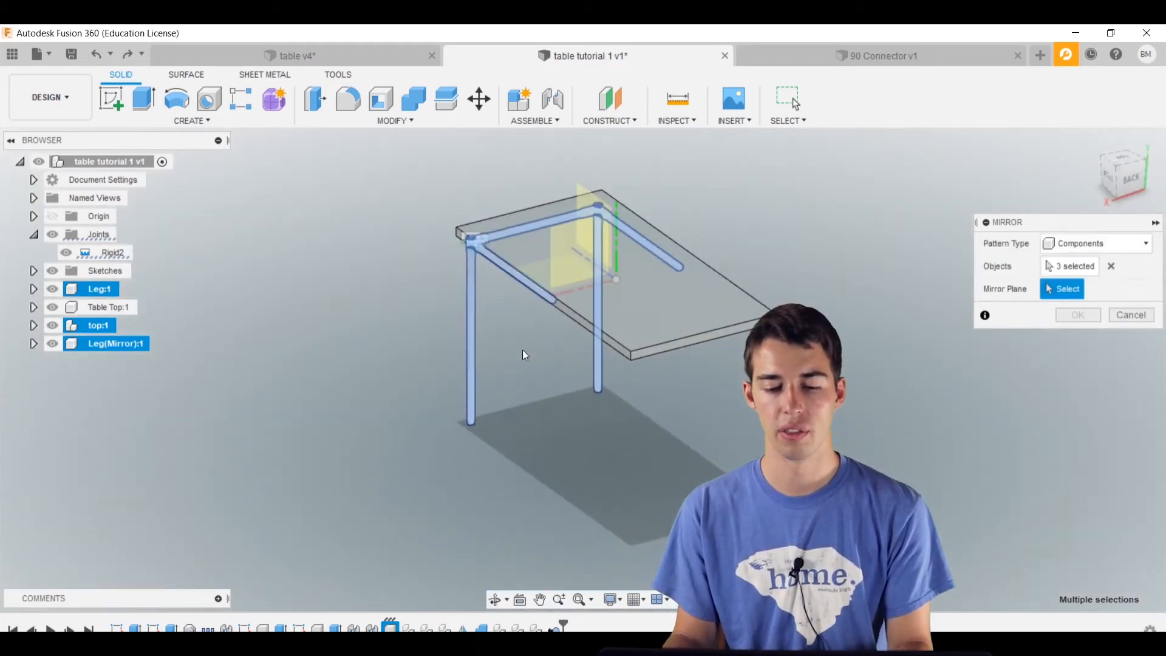
{"action": "middle_click_drag", "start_coordinate": [522, 350], "coordinate": [572, 170], "text": "shift"}
{"action": "left_click", "coordinate": [574, 214]}
{"action": "middle_click_drag", "start_coordinate": [416, 380], "coordinate": [617, 367], "text": "shift"}
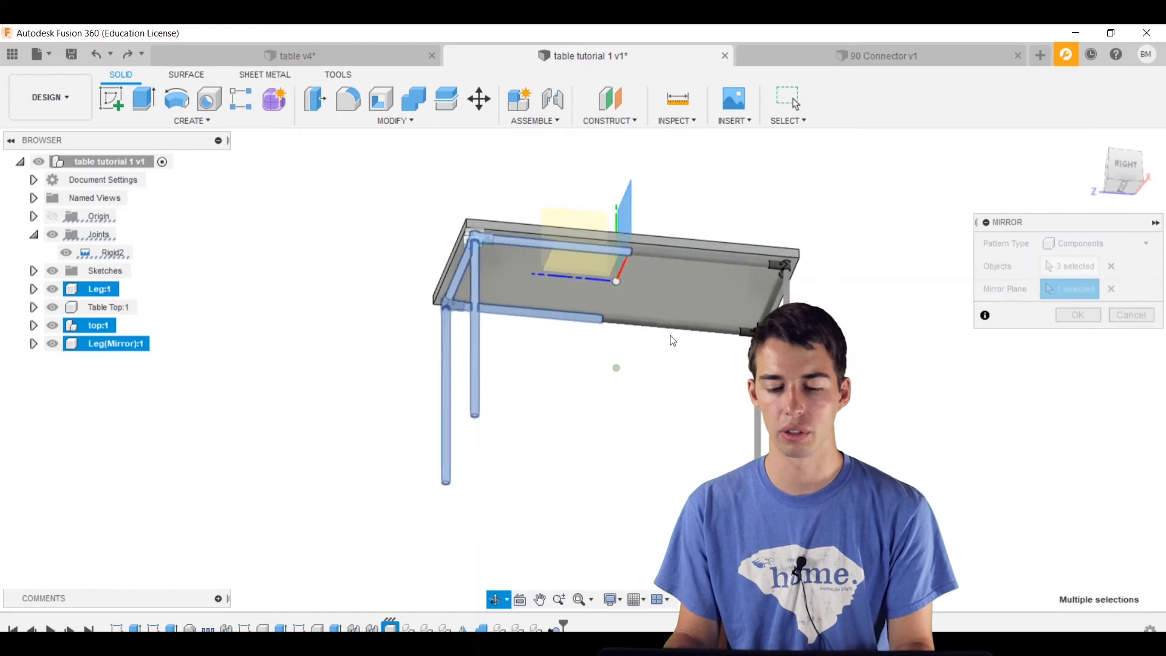
{"action": "scroll", "coordinate": [769, 261], "scroll_direction": "up", "scroll_amount": 5}
{"action": "scroll", "coordinate": [485, 331], "scroll_direction": "down", "scroll_amount": 5}
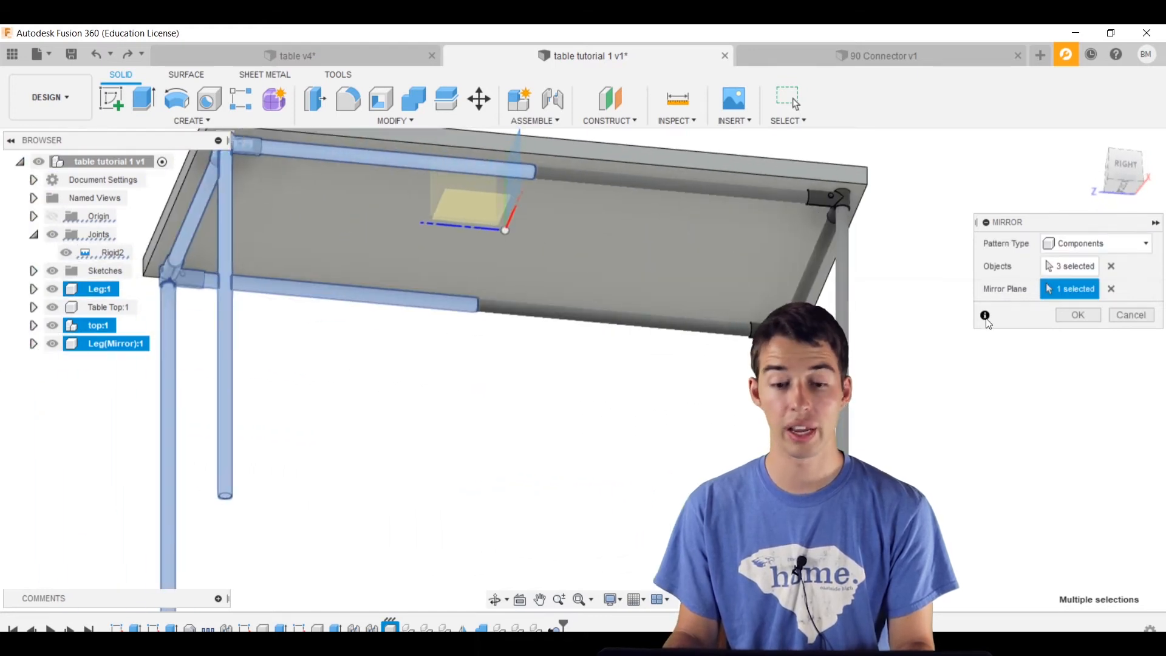
{"action": "left_click", "coordinate": [1077, 315]}
- Move all six mirrored components from top(Mirror) (1) into the top component and hide the emptied component
{"action": "middle_click_drag", "start_coordinate": [659, 380], "coordinate": [516, 418], "text": "shift"}
{"action": "middle_click_drag", "start_coordinate": [451, 293], "coordinate": [538, 343], "text": "shift"}
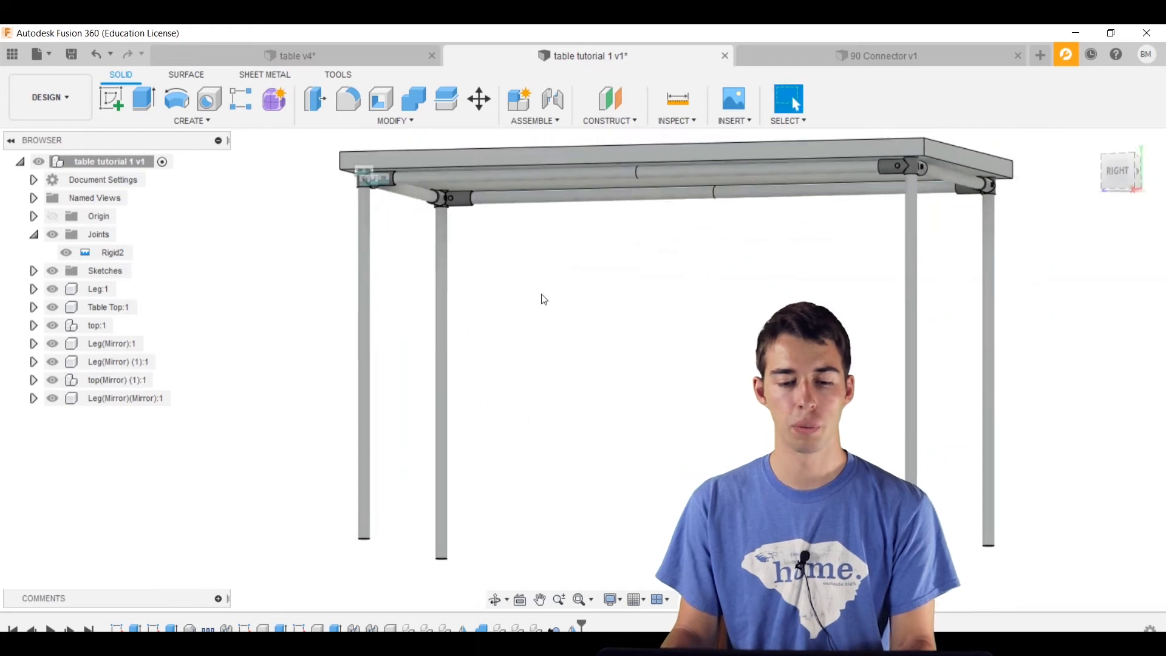
{"action": "middle_click_drag", "start_coordinate": [541, 297], "coordinate": [541, 351]}
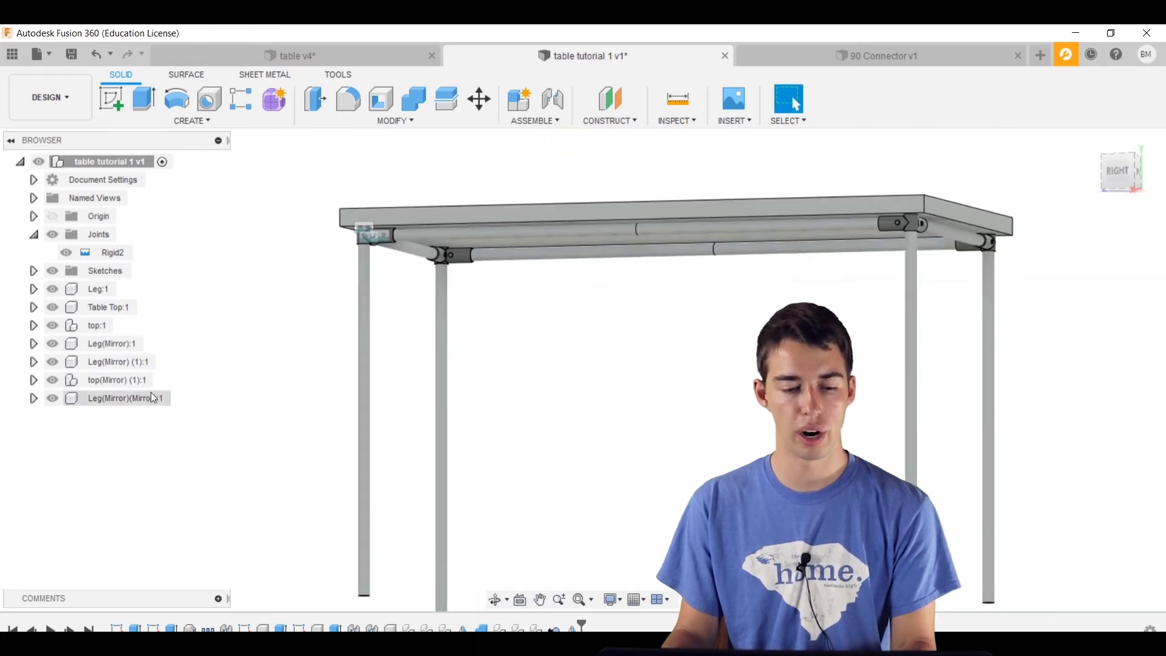
{"action": "left_click", "coordinate": [116, 385]}
{"action": "left_click", "coordinate": [34, 380]}
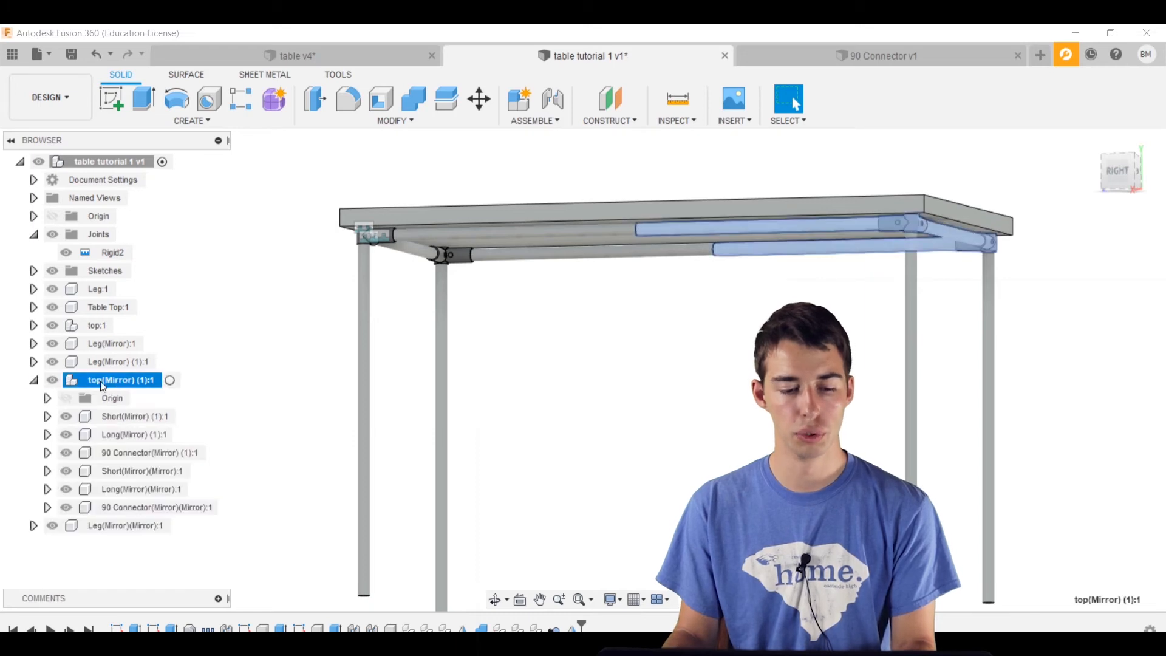
{"action": "left_click", "coordinate": [118, 418]}
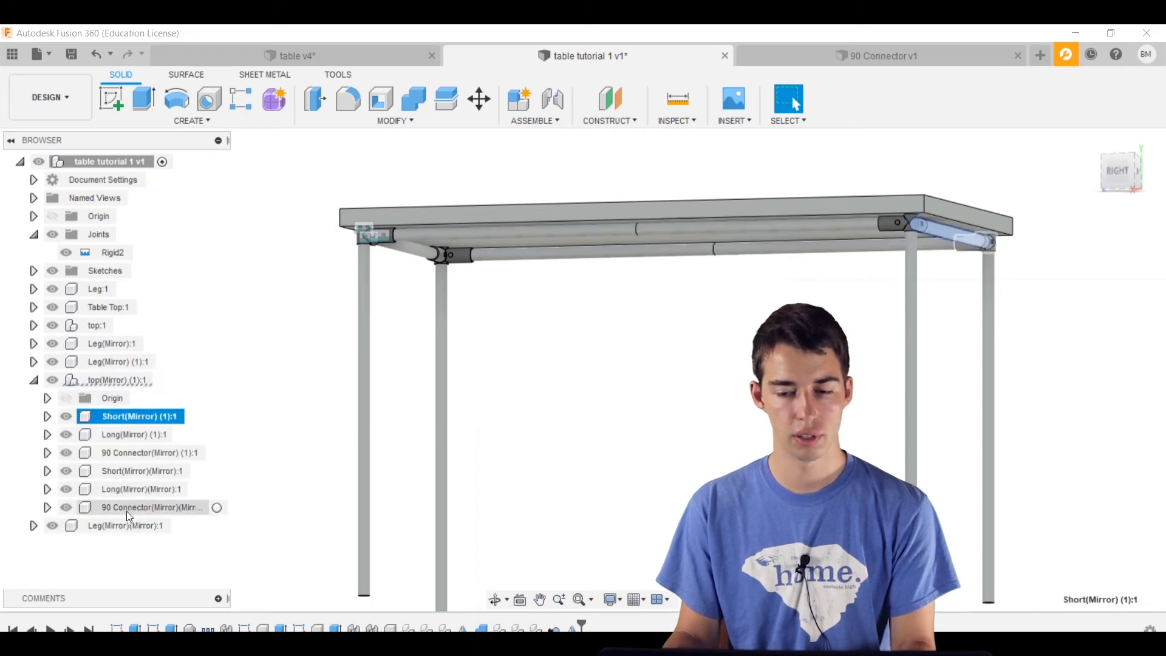
{"action": "left_click", "coordinate": [127, 509], "text": "shift"}
{"action": "middle_click_drag", "start_coordinate": [428, 366], "coordinate": [477, 470]}
{"action": "left_click_drag", "start_coordinate": [105, 414], "coordinate": [92, 331]}
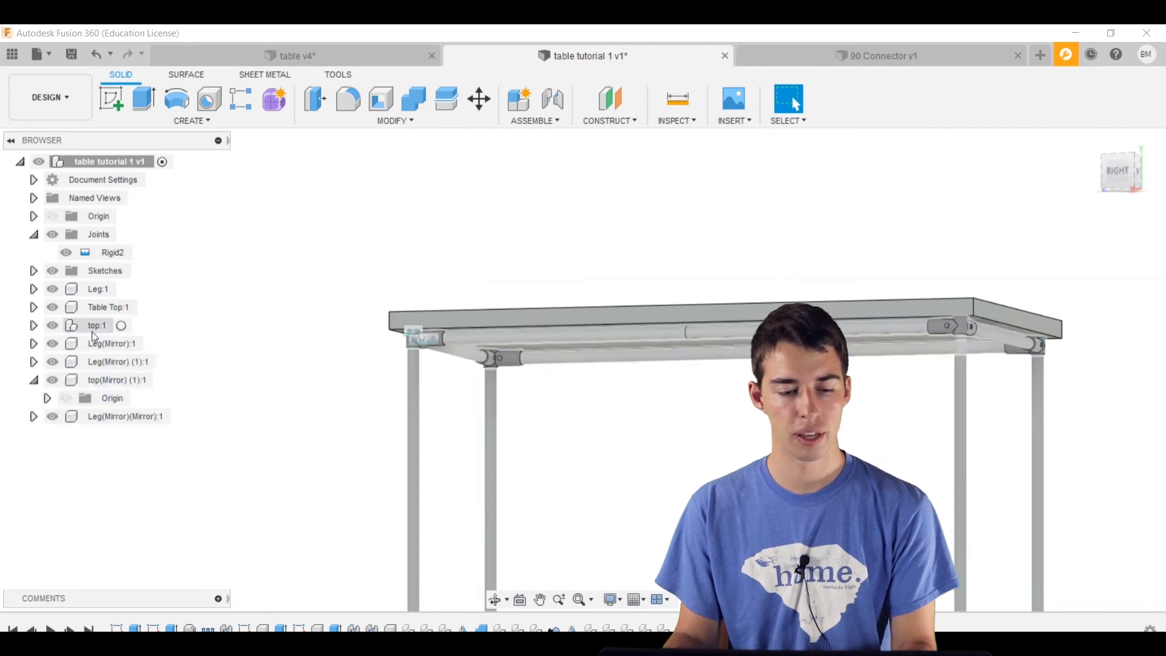
{"action": "left_click", "coordinate": [33, 379]}
{"action": "left_click", "coordinate": [51, 381]}
- Combine the two long tube halves under the tabletop's near long edge into one body using Join
{"action": "middle_click_drag", "start_coordinate": [234, 390], "coordinate": [107, 382]}
{"action": "middle_click_drag", "start_coordinate": [430, 127], "coordinate": [430, 115]}
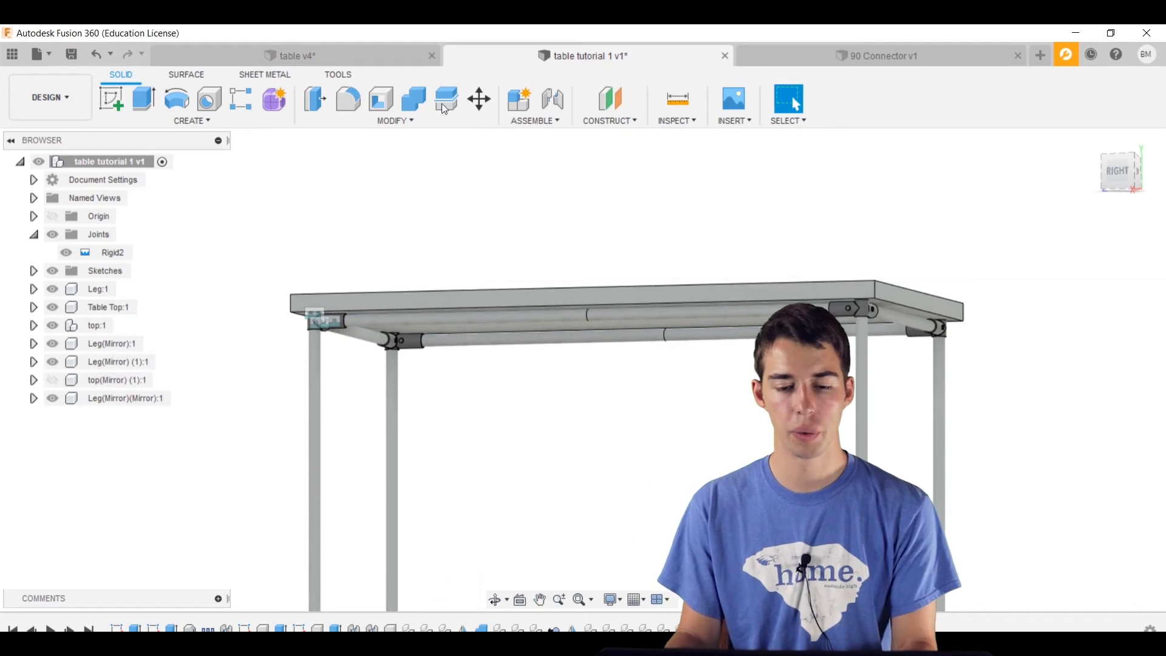
{"action": "left_click", "coordinate": [415, 103]}
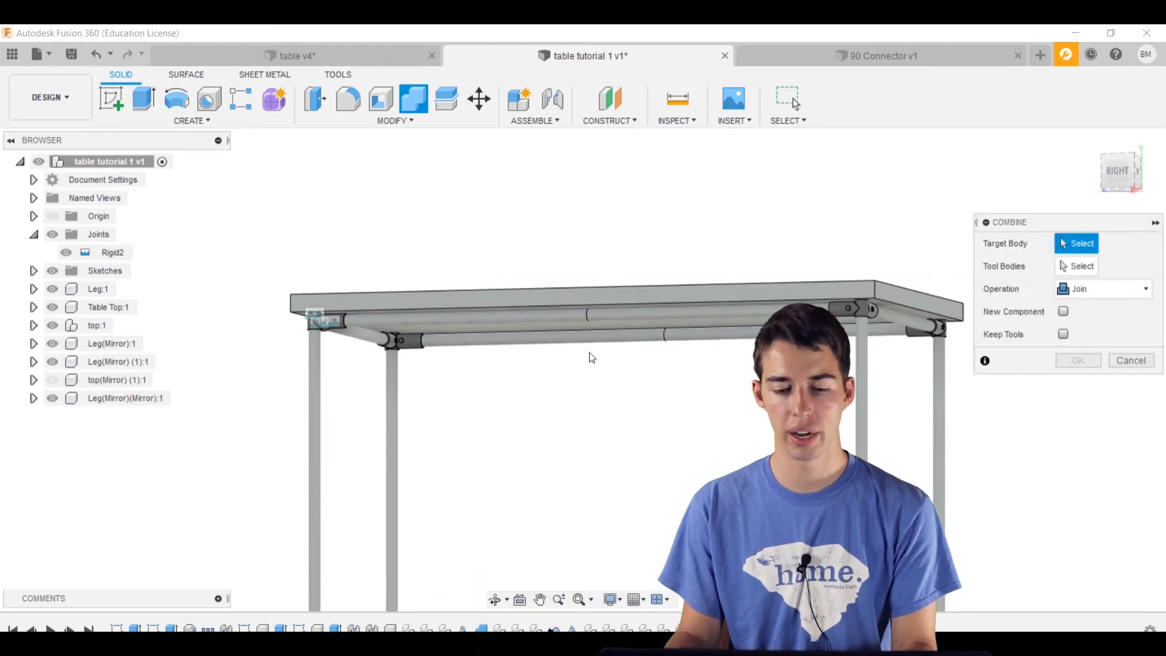
{"action": "left_click", "coordinate": [564, 316]}
{"action": "left_click", "coordinate": [611, 315]}
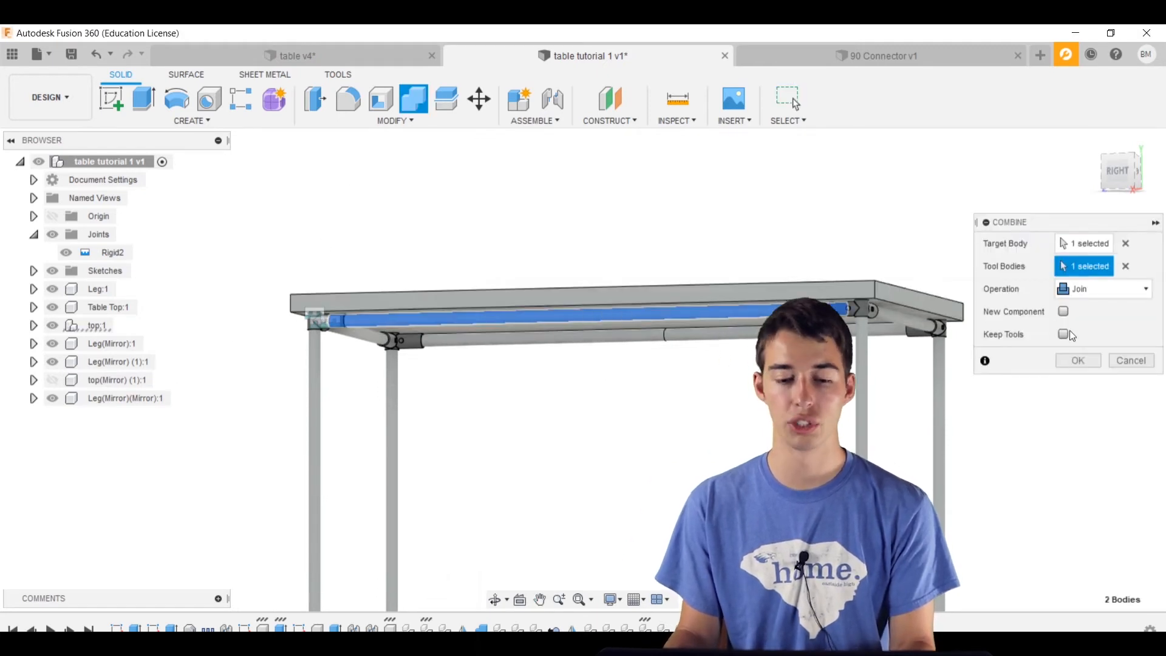
{"action": "left_click", "coordinate": [1079, 361]}
- Join the two long tube halves under the tabletop's far long edge into a single body
{"action": "left_click", "coordinate": [416, 102]}
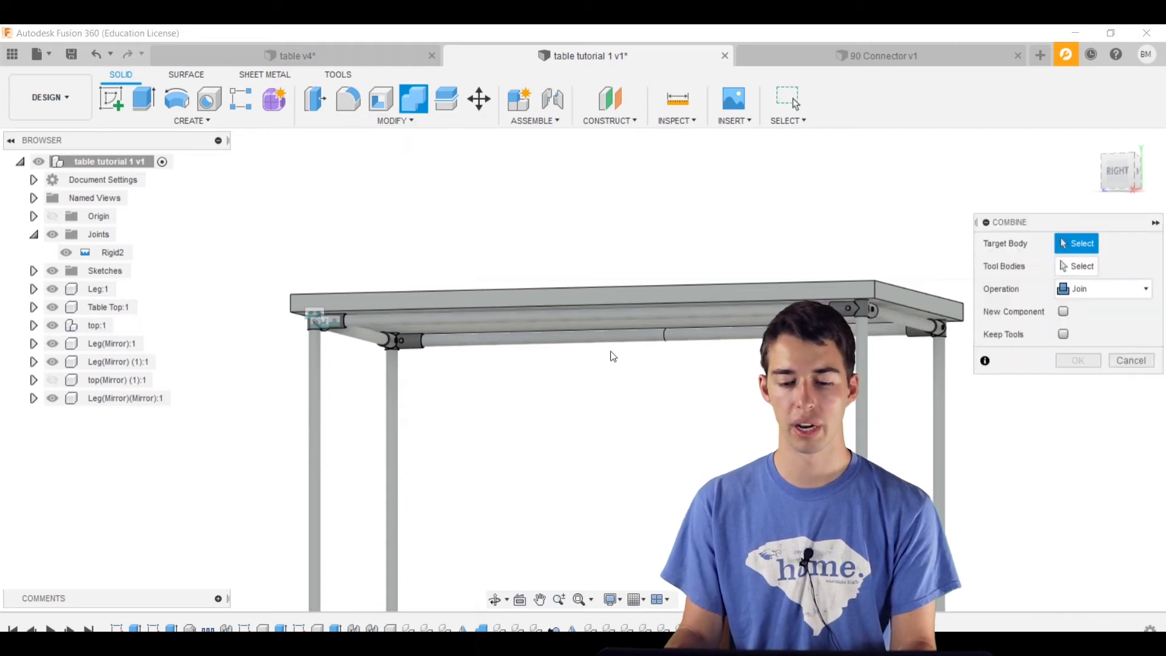
{"action": "left_click", "coordinate": [593, 342]}
{"action": "left_click", "coordinate": [684, 345]}
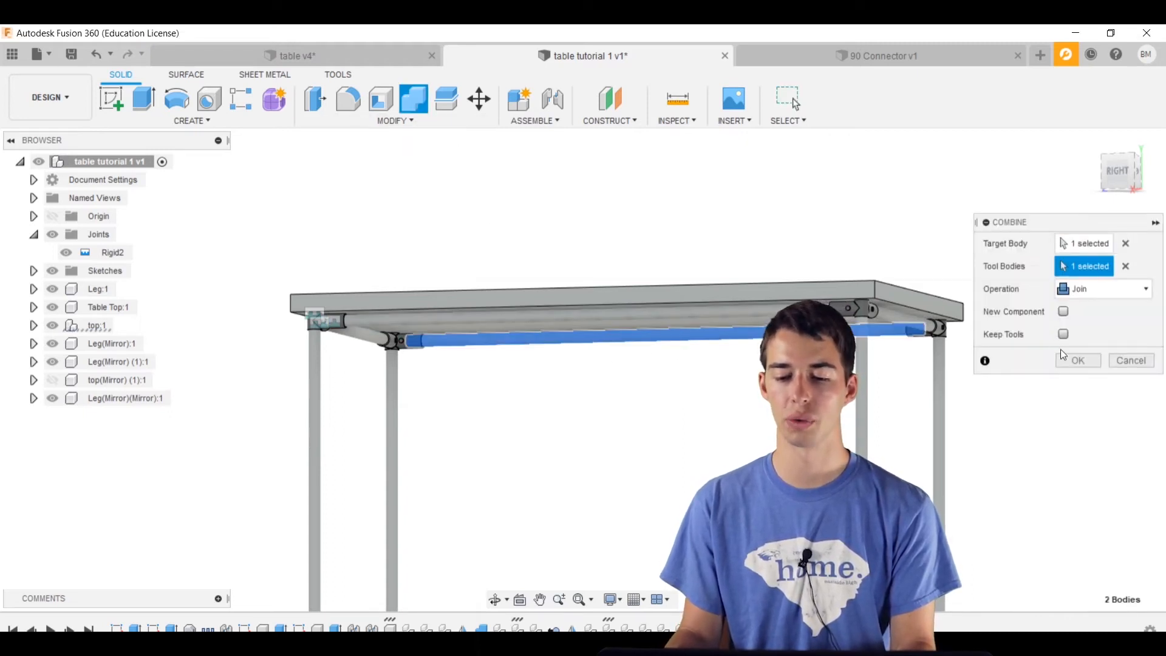
{"action": "left_click", "coordinate": [1076, 359]}
- Examine the assembled table from several sides, hiding and showing the top component to check its tubes and connectors
{"action": "middle_click_drag", "start_coordinate": [638, 482], "coordinate": [661, 381], "text": "shift"}
{"action": "scroll", "coordinate": [504, 392], "scroll_direction": "up", "scroll_amount": 4}
{"action": "scroll", "coordinate": [484, 374], "scroll_direction": "down", "scroll_amount": 5}
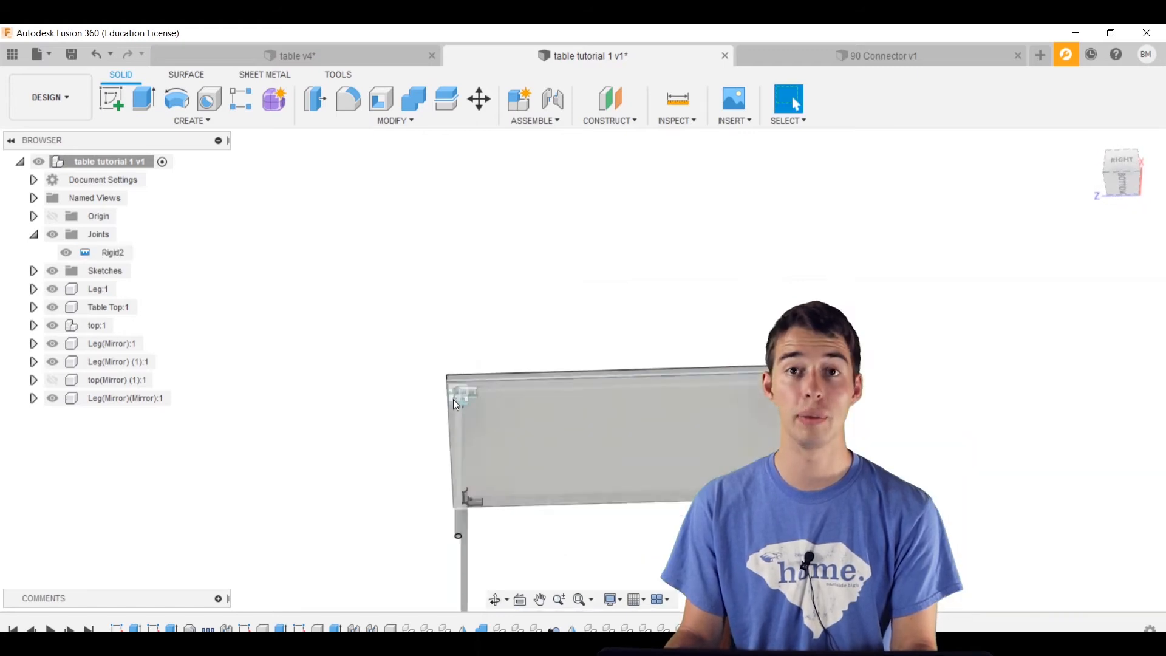
{"action": "scroll", "coordinate": [489, 342], "scroll_direction": "up", "scroll_amount": 1}
{"action": "middle_click_drag", "start_coordinate": [489, 342], "coordinate": [656, 216], "text": "shift"}
{"action": "left_click", "coordinate": [52, 325]}
{"action": "middle_click_drag", "start_coordinate": [585, 325], "coordinate": [312, 340], "text": "shift"}
{"action": "left_click", "coordinate": [52, 325]}
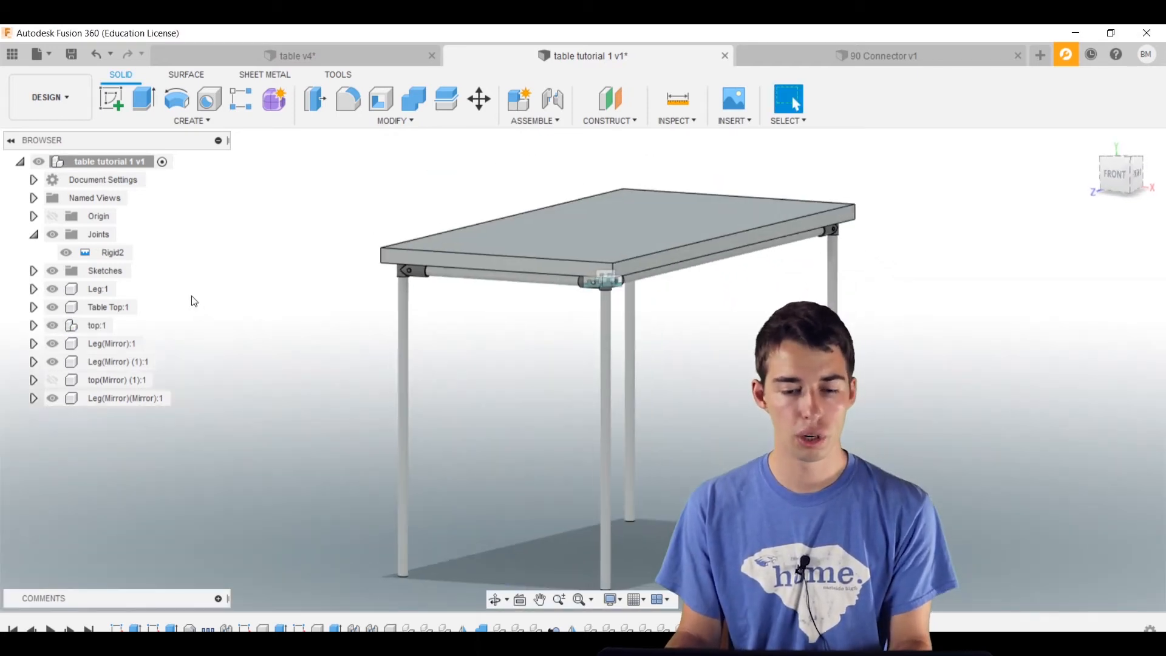
{"action": "scroll", "coordinate": [437, 278], "scroll_direction": "up", "scroll_amount": 3}
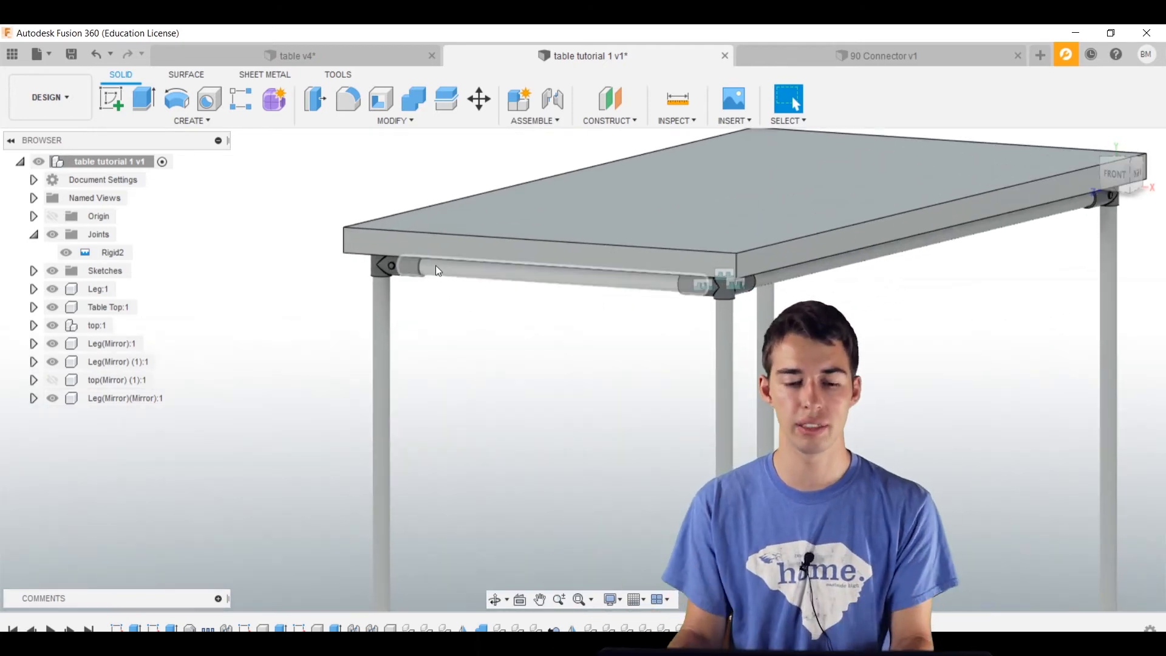
{"action": "middle_click_drag", "start_coordinate": [436, 265], "coordinate": [489, 121], "text": "shift"}
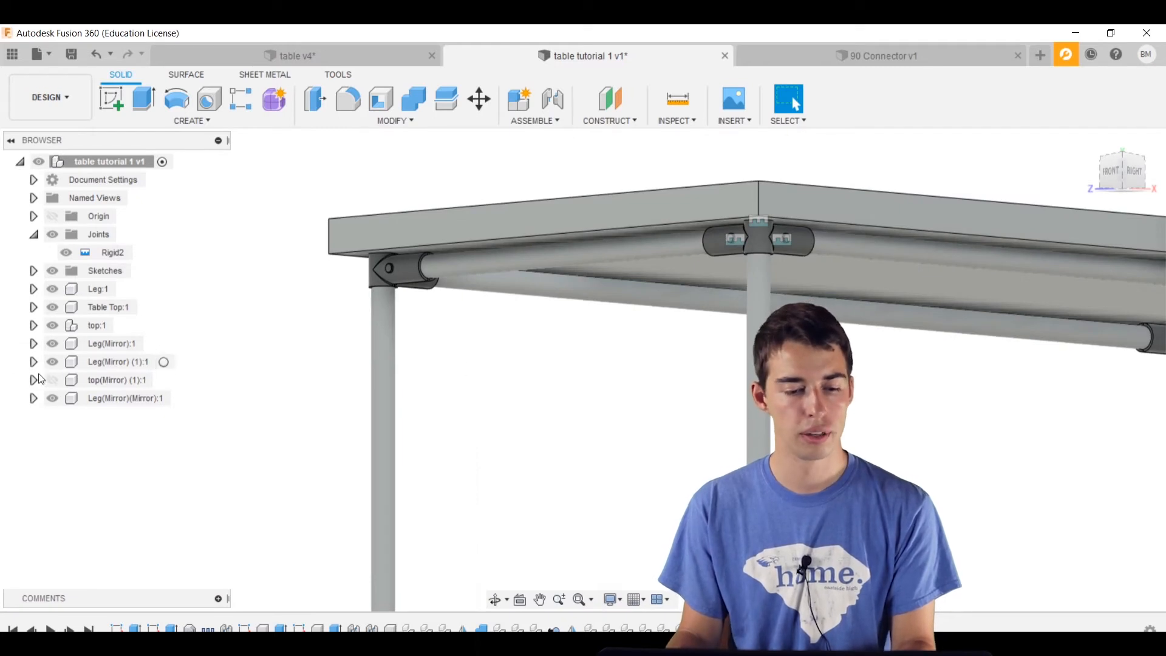
- Hide the Table Top component to expose the tube frame and its corner connectors
{"action": "left_click", "coordinate": [52, 307]}
{"action": "middle_click_drag", "start_coordinate": [529, 359], "coordinate": [534, 446], "text": "shift"}
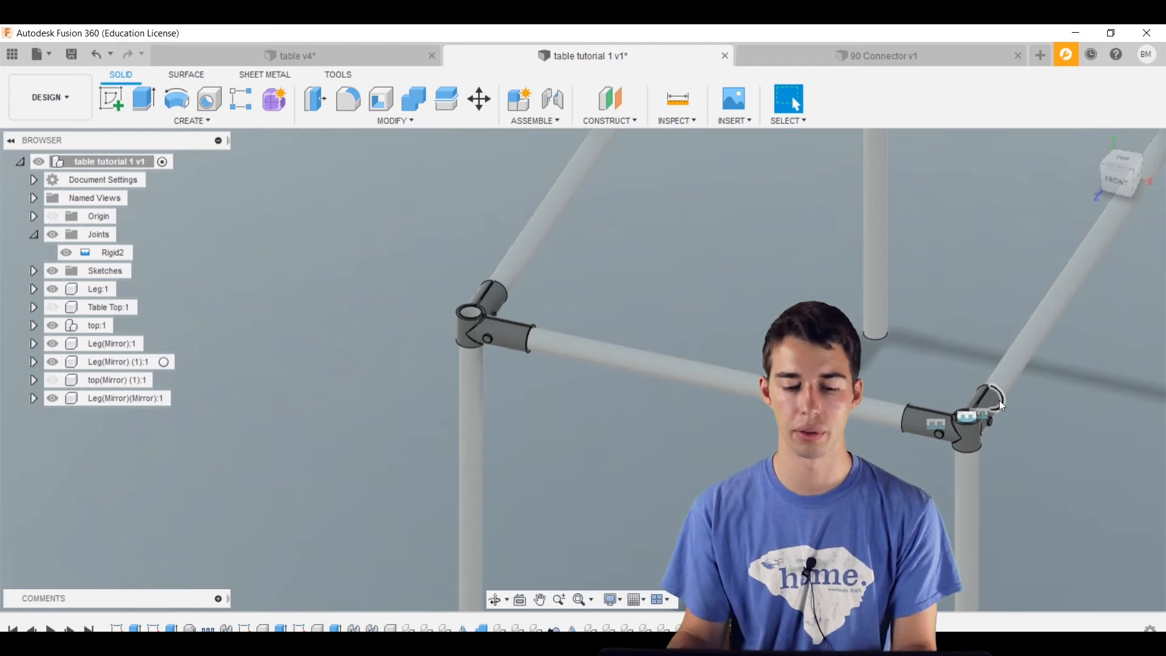
{"action": "middle_click_drag", "start_coordinate": [577, 446], "coordinate": [489, 349], "text": "shift"}
{"action": "scroll", "coordinate": [534, 384], "scroll_direction": "up", "scroll_amount": 5}
{"action": "middle_click_drag", "start_coordinate": [534, 384], "coordinate": [434, 381]}
{"action": "middle_click_drag", "start_coordinate": [459, 344], "coordinate": [380, 340]}
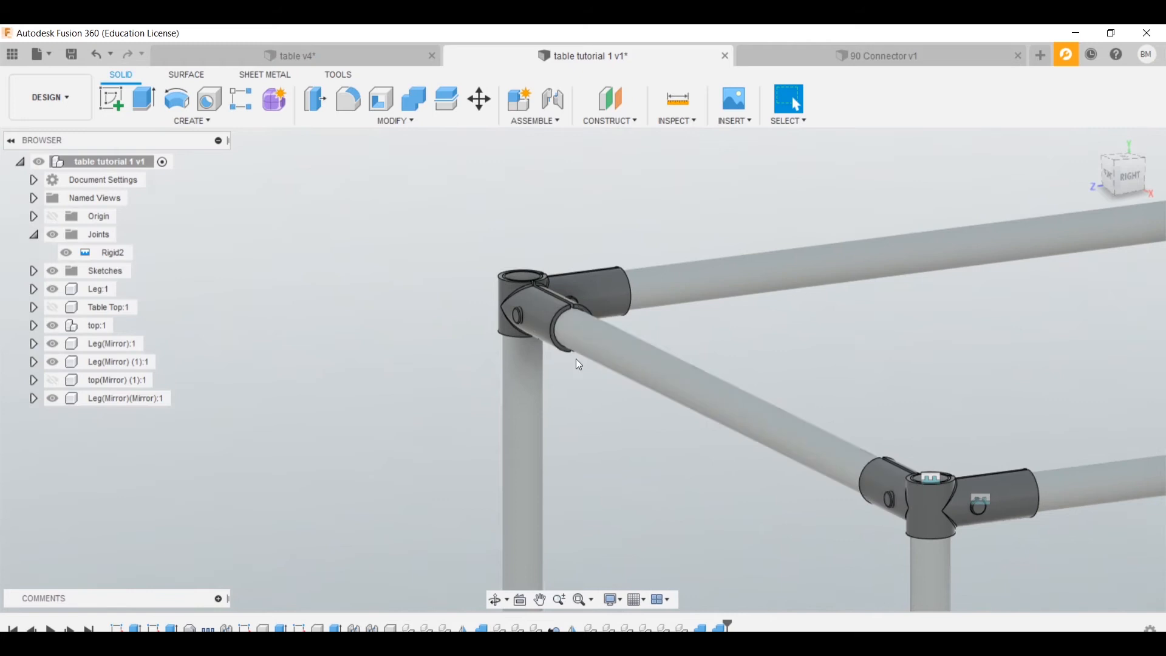
{"action": "middle_click_drag", "start_coordinate": [595, 353], "coordinate": [475, 306]}
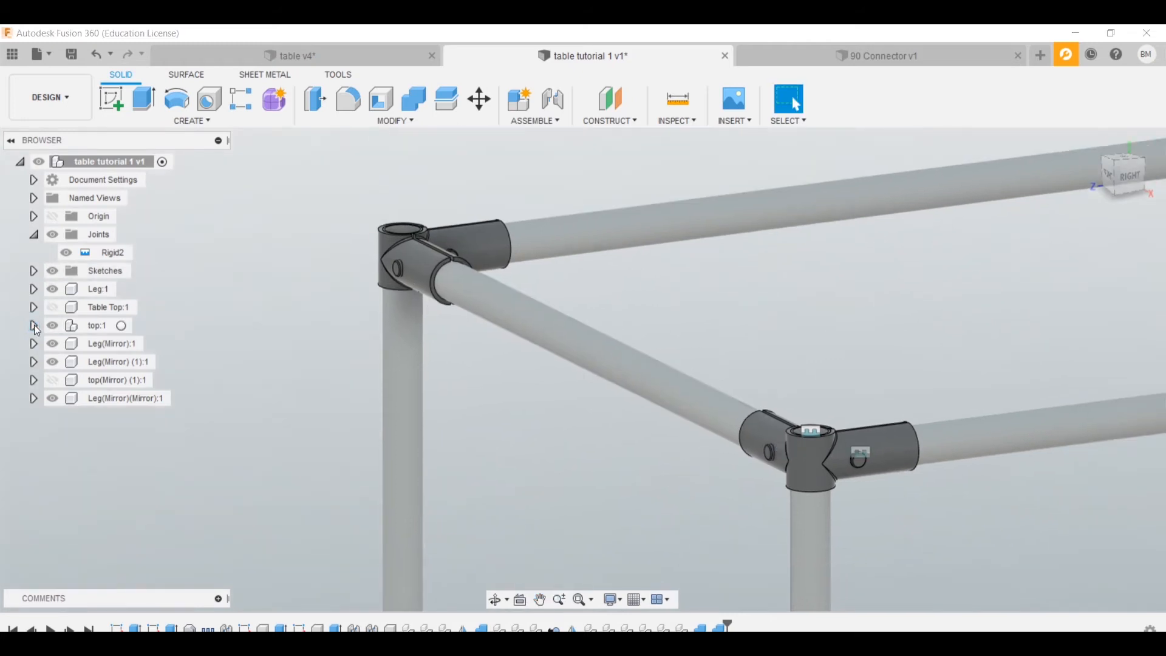
- Create a rigid joint between the Short tube's end and 90 Connector(Mirror), temporarily hiding the connector to pick the tube end
{"action": "left_click", "coordinate": [33, 325]}
{"action": "left_click", "coordinate": [66, 380]}
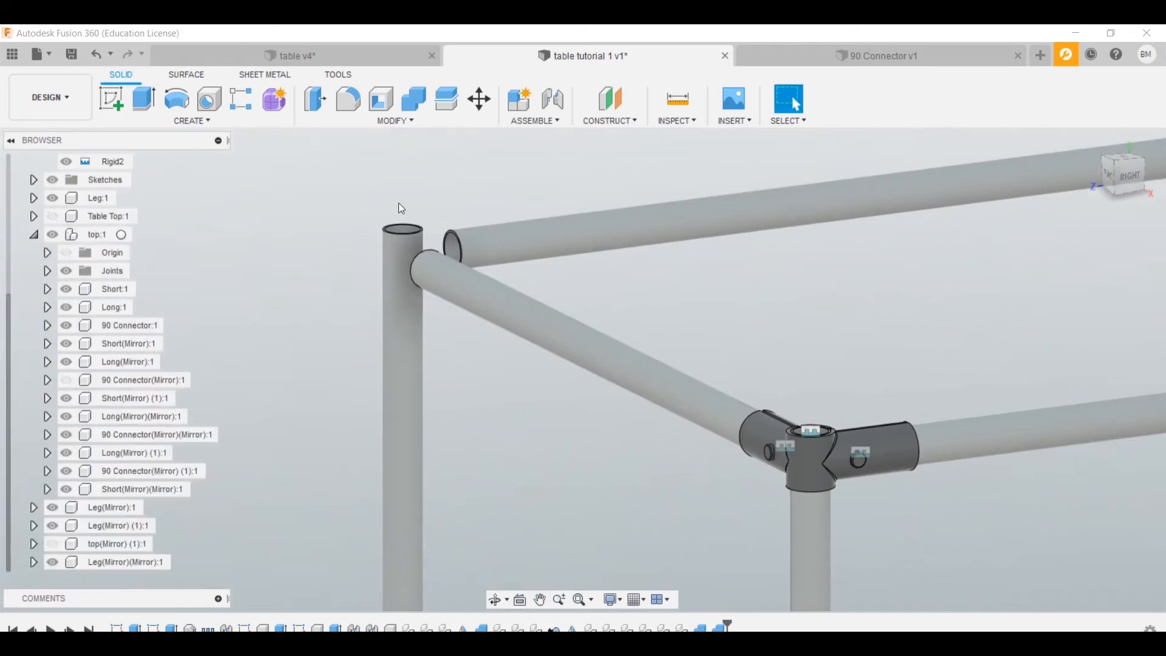
{"action": "left_click", "coordinate": [557, 112]}
{"action": "left_click", "coordinate": [417, 261]}
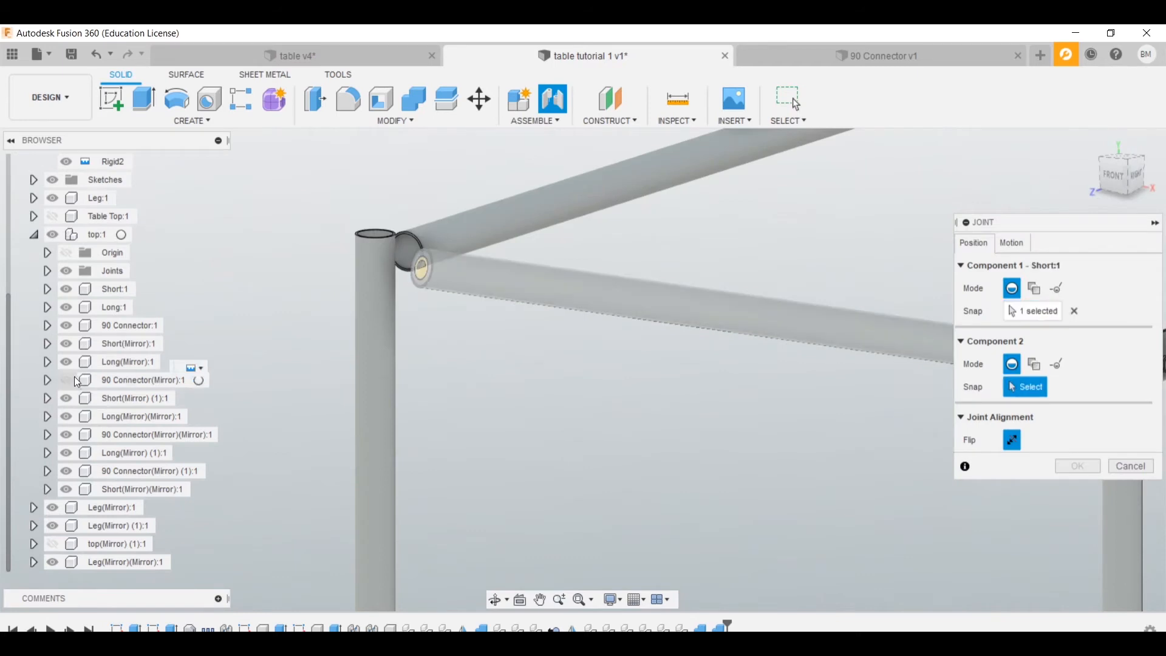
{"action": "middle_click_drag", "start_coordinate": [415, 271], "coordinate": [368, 268], "text": "shift"}
{"action": "scroll", "coordinate": [419, 261], "scroll_direction": "up", "scroll_amount": 5}
{"action": "scroll", "coordinate": [408, 248], "scroll_direction": "up", "scroll_amount": 4}
{"action": "left_click", "coordinate": [403, 238]}
{"action": "scroll", "coordinate": [426, 271], "scroll_direction": "down", "scroll_amount": 9}
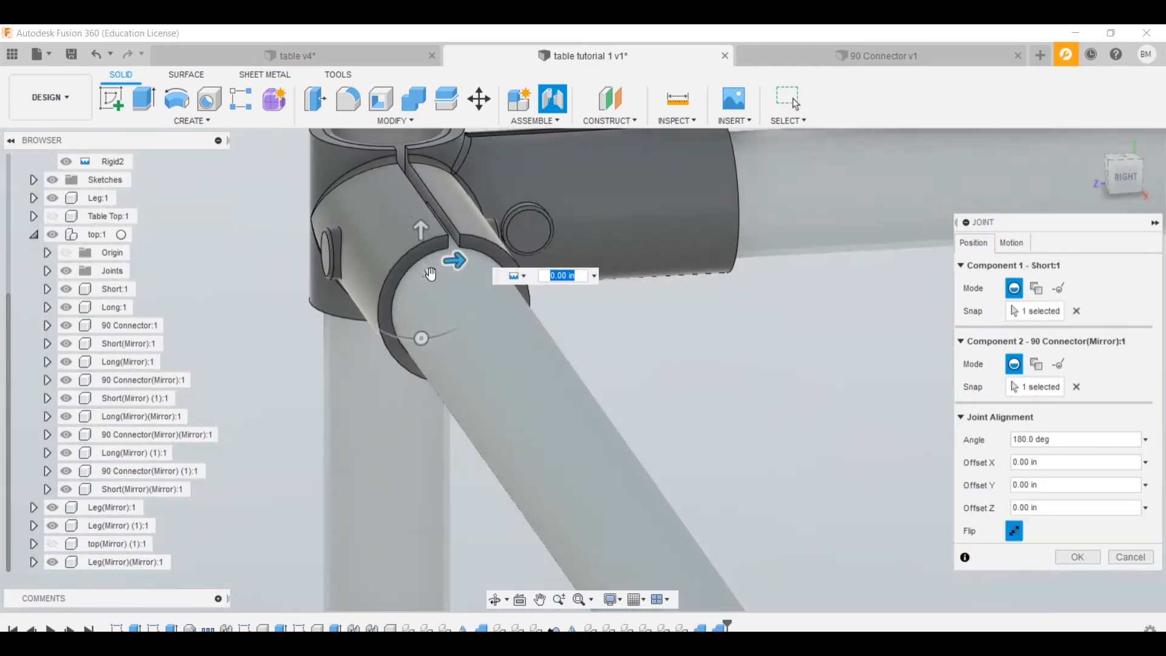
{"action": "left_click", "coordinate": [1078, 557]}
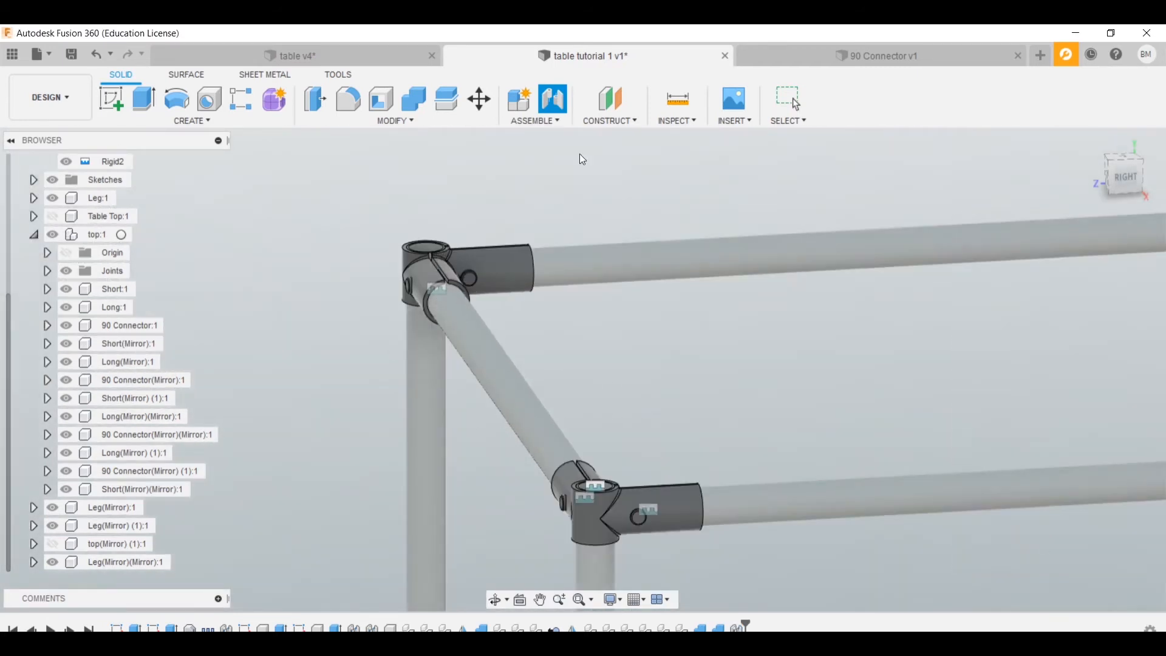
{"action": "left_click", "coordinate": [559, 108]}
{"action": "middle_click_drag", "start_coordinate": [574, 439], "coordinate": [502, 368], "text": "shift"}
{"action": "left_click", "coordinate": [505, 425]}
{"action": "scroll", "coordinate": [502, 363], "scroll_direction": "up", "scroll_amount": 8}
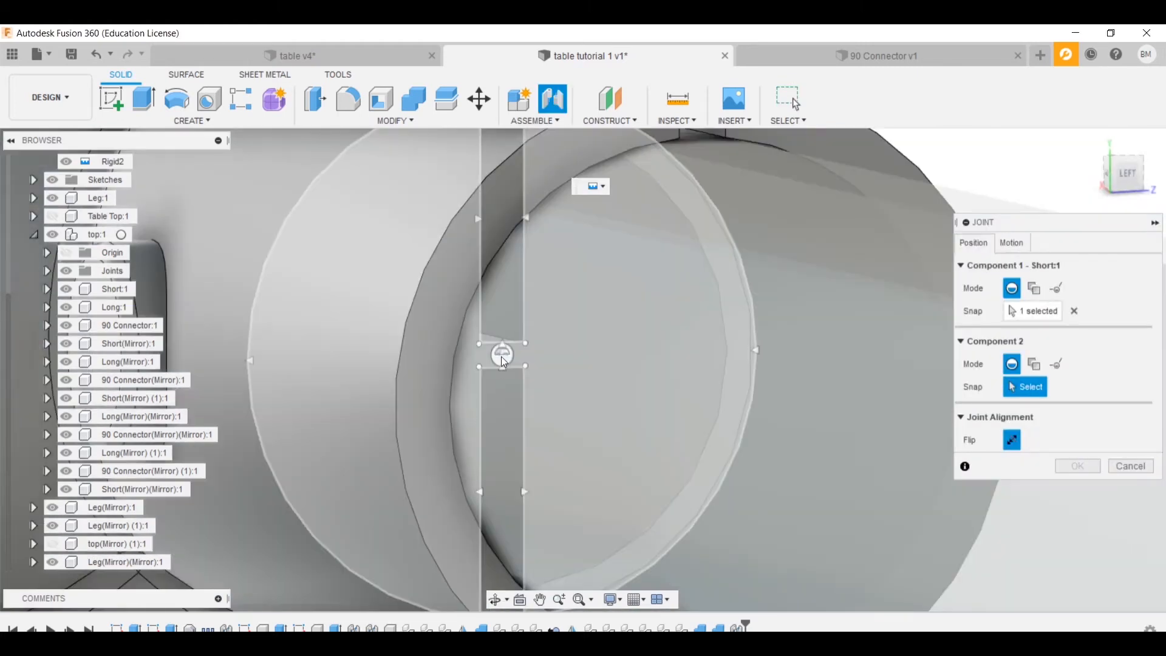
{"action": "left_click", "coordinate": [503, 362]}
{"action": "left_click", "coordinate": [686, 358]}
{"action": "middle_click_drag", "start_coordinate": [552, 381], "coordinate": [715, 317], "text": "shift"}
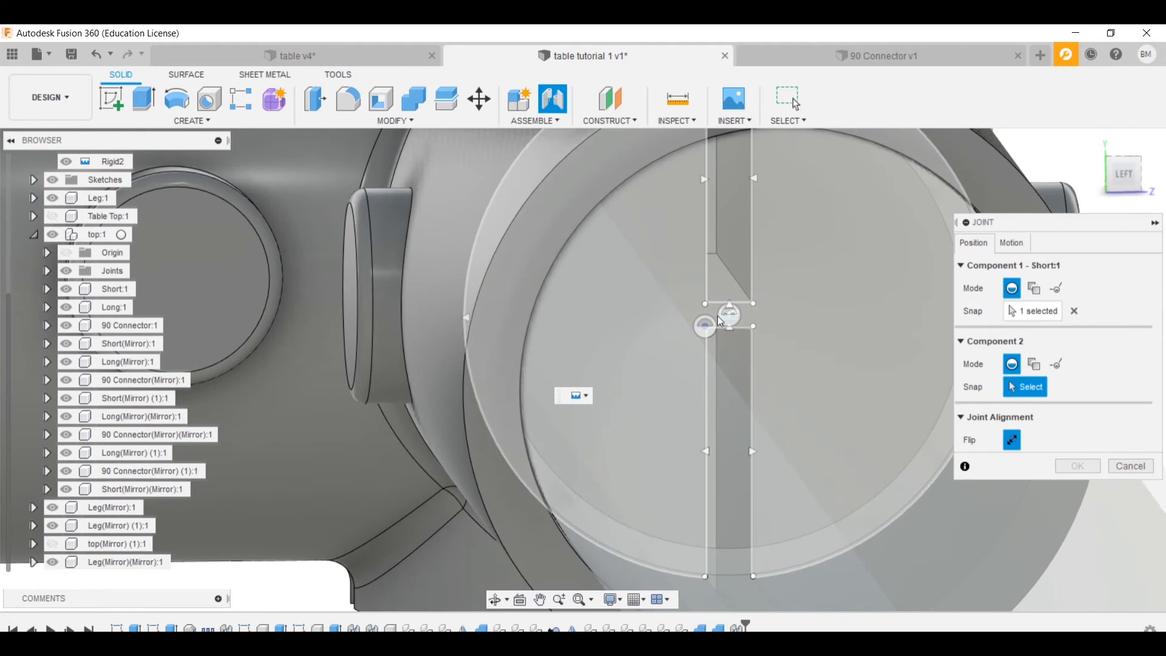
{"action": "left_click", "coordinate": [719, 315]}
{"action": "left_click", "coordinate": [689, 360]}
{"action": "scroll", "coordinate": [453, 429], "scroll_direction": "down", "scroll_amount": 10}
{"action": "middle_click_drag", "start_coordinate": [453, 429], "coordinate": [905, 264], "text": "shift"}
{"action": "left_click", "coordinate": [1074, 310]}
- Add a rigid joint between the adjoining long tube's end and 90 Connector(Mirror), with zero offsets
{"action": "scroll", "coordinate": [651, 285], "scroll_direction": "up", "scroll_amount": 10}
{"action": "middle_click_drag", "start_coordinate": [651, 286], "coordinate": [462, 431], "text": "shift"}
{"action": "left_click", "coordinate": [574, 352]}
{"action": "left_click", "coordinate": [588, 353]}
{"action": "scroll", "coordinate": [919, 480], "scroll_direction": "down", "scroll_amount": 1}
{"action": "left_click", "coordinate": [1078, 557]}
- Create a rigid joint between the other end of Long(Mirror) and 90 Connector(Mirror)(Mirror), with zero offsets
{"action": "scroll", "coordinate": [699, 498], "scroll_direction": "down", "scroll_amount": 10}
{"action": "middle_click_drag", "start_coordinate": [679, 518], "coordinate": [547, 565], "text": "shift"}
{"action": "left_click", "coordinate": [551, 100]}
{"action": "scroll", "coordinate": [341, 263], "scroll_direction": "up", "scroll_amount": 8}
{"action": "left_click", "coordinate": [360, 249]}
{"action": "middle_click_drag", "start_coordinate": [367, 302], "coordinate": [314, 241], "text": "shift"}
{"action": "scroll", "coordinate": [328, 220], "scroll_direction": "up", "scroll_amount": 6}
{"action": "left_click", "coordinate": [389, 178]}
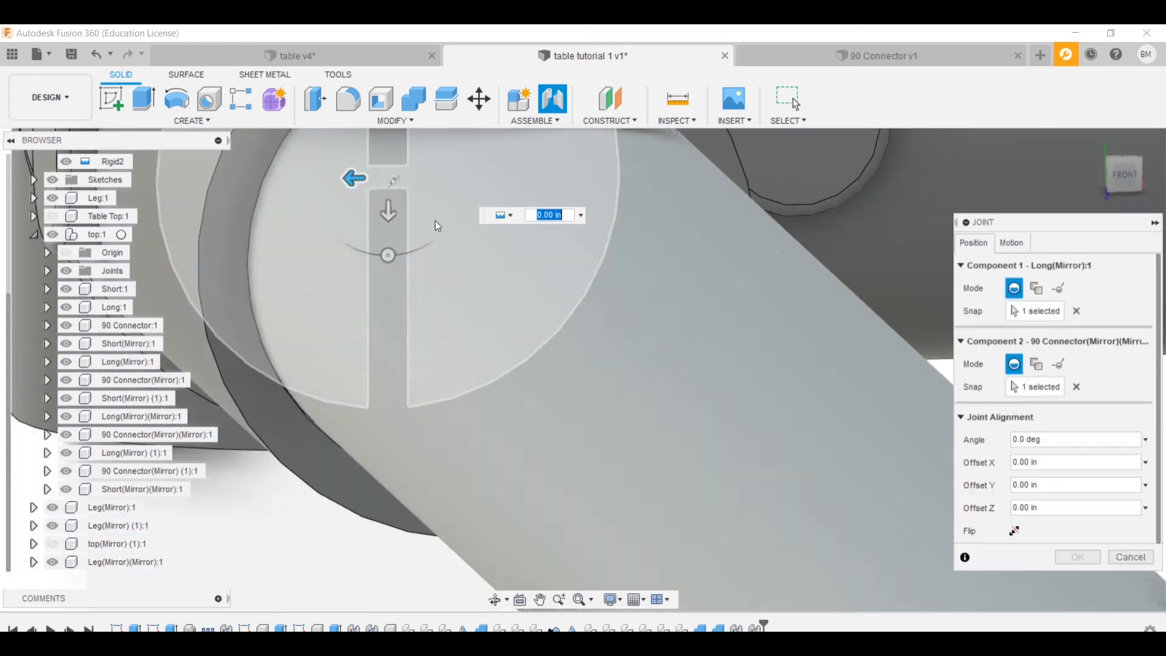
{"action": "scroll", "coordinate": [704, 510], "scroll_direction": "down", "scroll_amount": 5}
{"action": "left_click", "coordinate": [1072, 555]}
- Rigidly joint the adjoining short tube's end to 90 Connector(Mirror)(Mirror)
{"action": "left_click", "coordinate": [542, 111]}
{"action": "middle_click_drag", "start_coordinate": [898, 349], "coordinate": [722, 337], "text": "shift"}
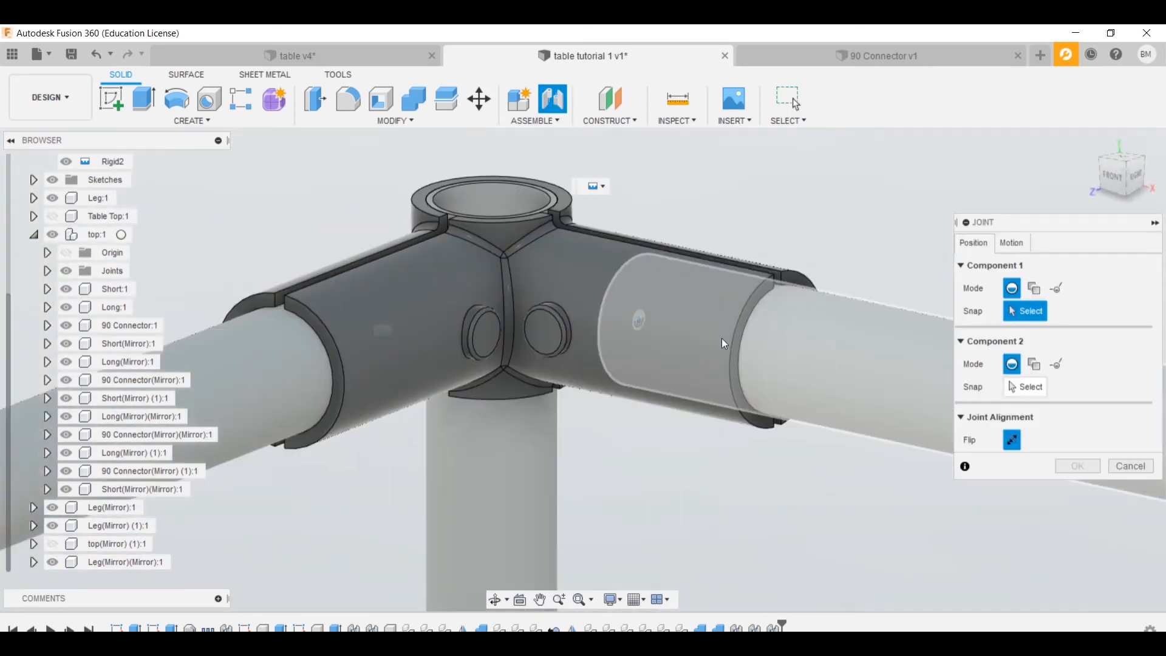
{"action": "left_click", "coordinate": [722, 338]}
{"action": "middle_click_drag", "start_coordinate": [808, 340], "coordinate": [732, 331], "text": "shift"}
{"action": "scroll", "coordinate": [737, 322], "scroll_direction": "up", "scroll_amount": 7}
{"action": "left_click", "coordinate": [739, 322]}
{"action": "scroll", "coordinate": [741, 322], "scroll_direction": "down", "scroll_amount": 9}
{"action": "left_click", "coordinate": [1062, 550]}
- Create a rigid joint between the opposite end of Short(Mirror) (1) and 90 Connector(Mirror) (1), with zero offsets
{"action": "middle_click_drag", "start_coordinate": [874, 516], "coordinate": [535, 486], "text": "shift"}
{"action": "scroll", "coordinate": [759, 398], "scroll_direction": "up", "scroll_amount": 5}
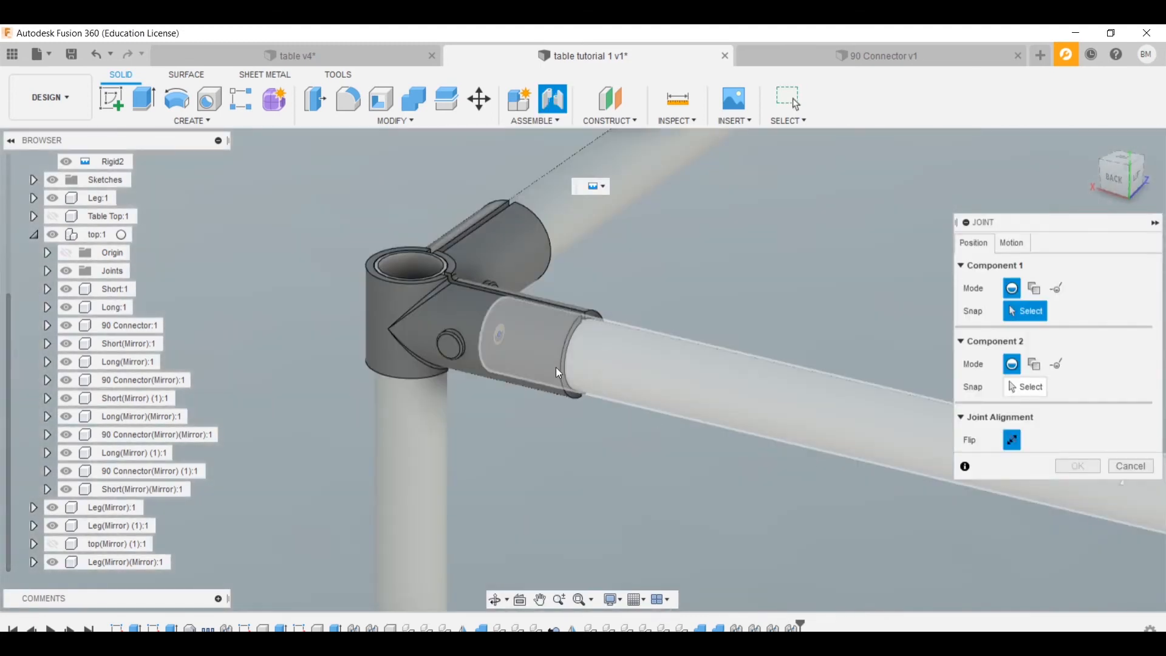
{"action": "left_click", "coordinate": [558, 365]}
{"action": "middle_click_drag", "start_coordinate": [560, 364], "coordinate": [492, 343], "text": "shift"}
{"action": "scroll", "coordinate": [586, 356], "scroll_direction": "up", "scroll_amount": 6}
{"action": "left_click", "coordinate": [590, 362]}
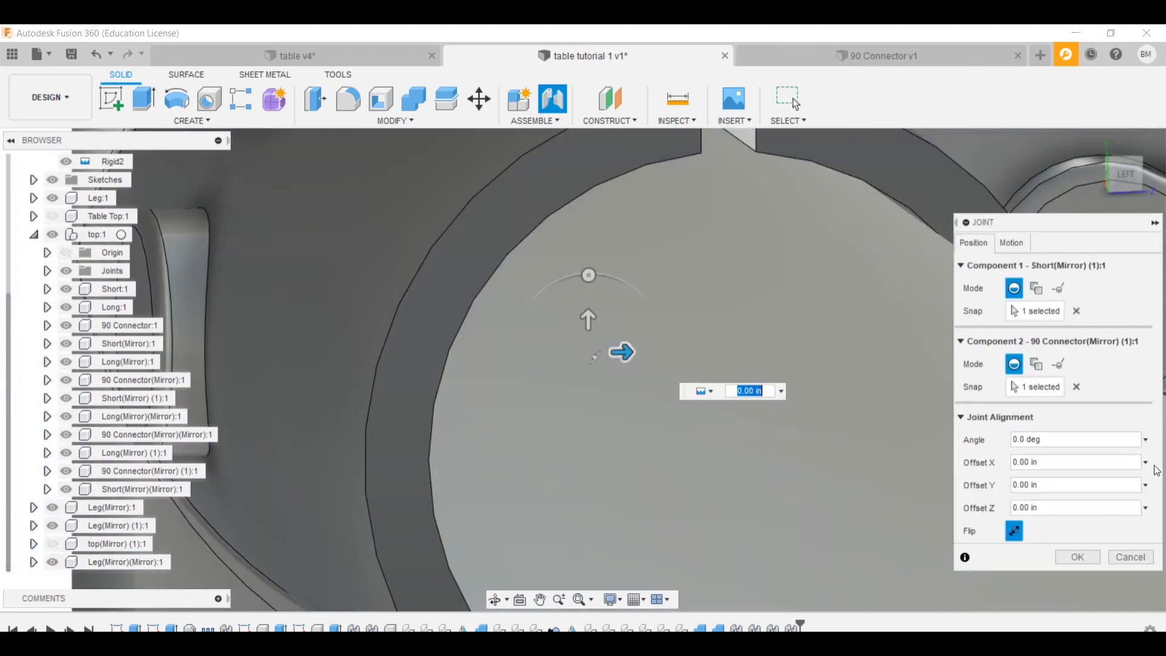
{"action": "key", "text": "Return"}
- Create a rigid joint between the Long tube's end and 90 Connector(Mirror) (1), with zero offsets
{"action": "scroll", "coordinate": [659, 366], "scroll_direction": "down", "scroll_amount": 8}
{"action": "middle_click_drag", "start_coordinate": [659, 366], "coordinate": [574, 379], "text": "shift"}
{"action": "left_click", "coordinate": [553, 98]}
{"action": "scroll", "coordinate": [829, 363], "scroll_direction": "up", "scroll_amount": 7}
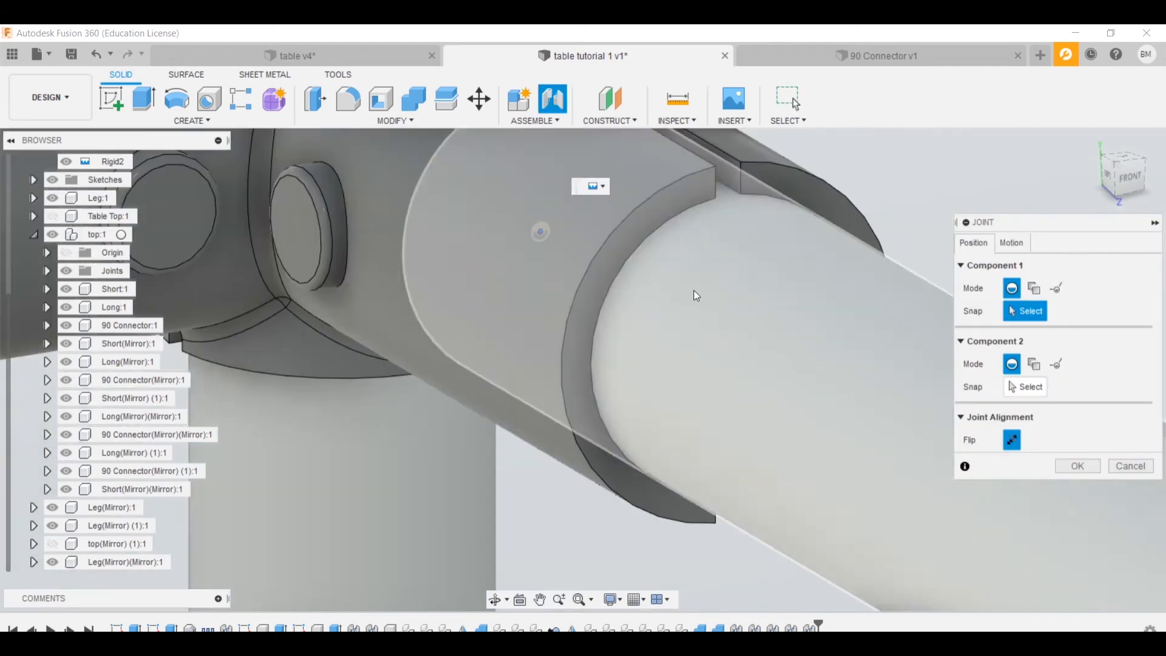
{"action": "left_click", "coordinate": [696, 293]}
{"action": "middle_click_drag", "start_coordinate": [750, 316], "coordinate": [686, 294], "text": "shift"}
{"action": "scroll", "coordinate": [801, 333], "scroll_direction": "up", "scroll_amount": 4}
{"action": "left_click", "coordinate": [824, 357]}
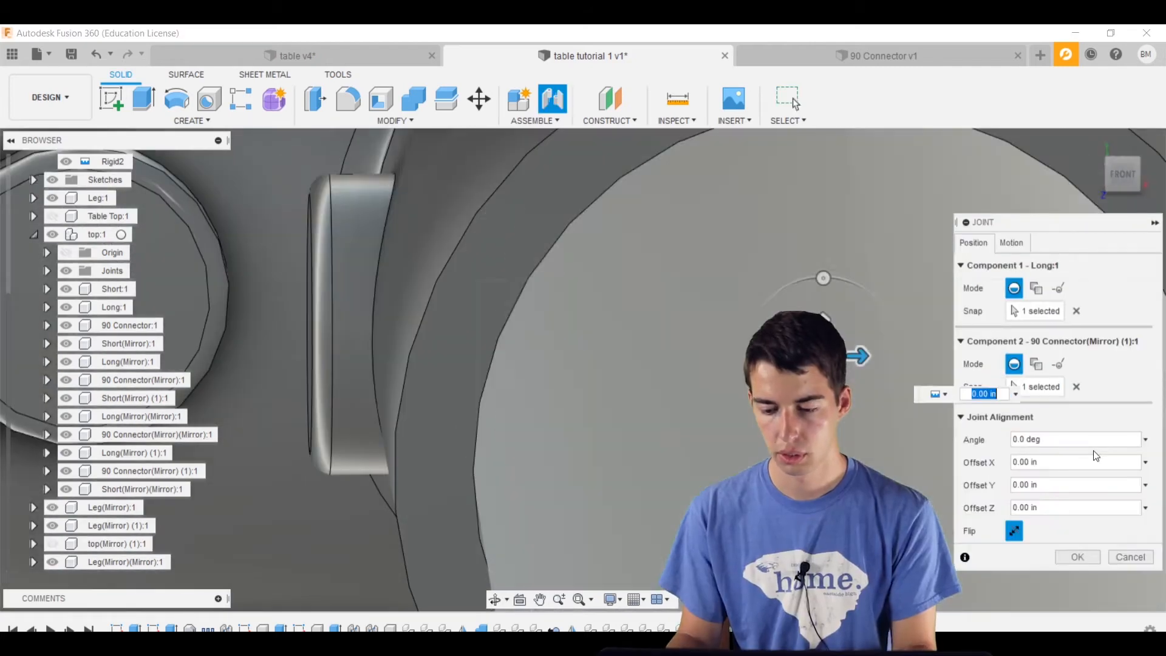
{"action": "left_click", "coordinate": [1074, 556]}
- Create a rigid joint between the upper end of Leg(Mirror) and the vertical socket of 90 Connector(Mirror), with zero offsets
{"action": "scroll", "coordinate": [778, 437], "scroll_direction": "down", "scroll_amount": 7}
{"action": "scroll", "coordinate": [668, 462], "scroll_direction": "down", "scroll_amount": 10}
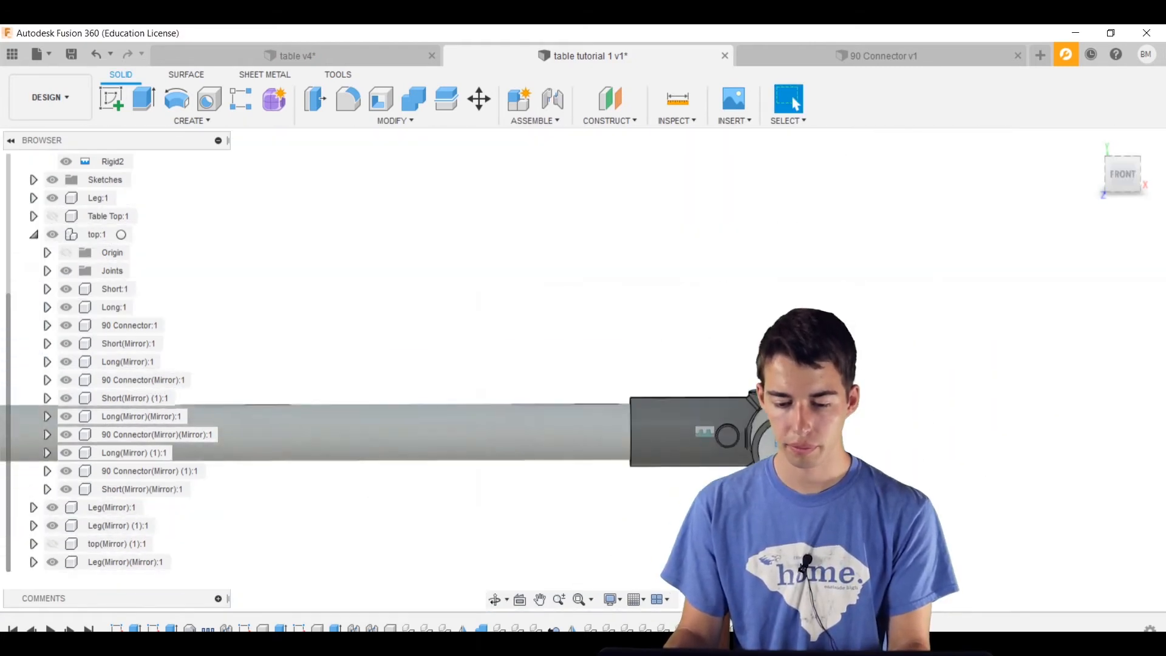
{"action": "middle_click_drag", "start_coordinate": [699, 474], "coordinate": [657, 464], "text": "shift"}
{"action": "scroll", "coordinate": [632, 420], "scroll_direction": "up", "scroll_amount": 8}
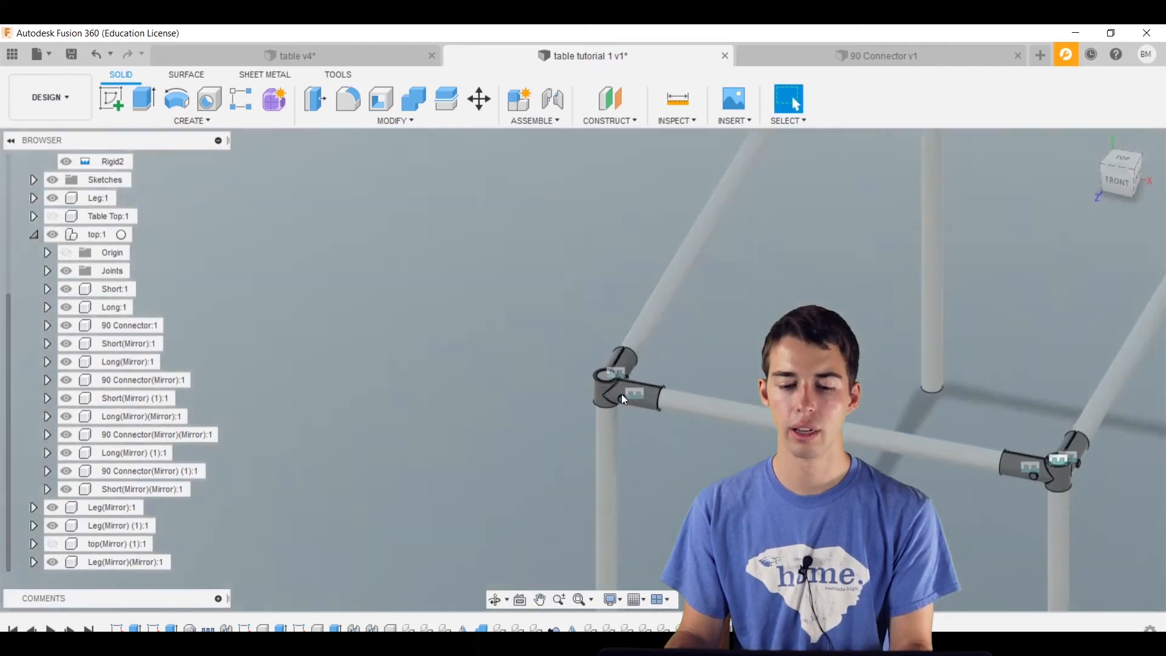
{"action": "left_click", "coordinate": [552, 98]}
{"action": "scroll", "coordinate": [584, 279], "scroll_direction": "up", "scroll_amount": 6}
{"action": "scroll", "coordinate": [567, 286], "scroll_direction": "up", "scroll_amount": 2}
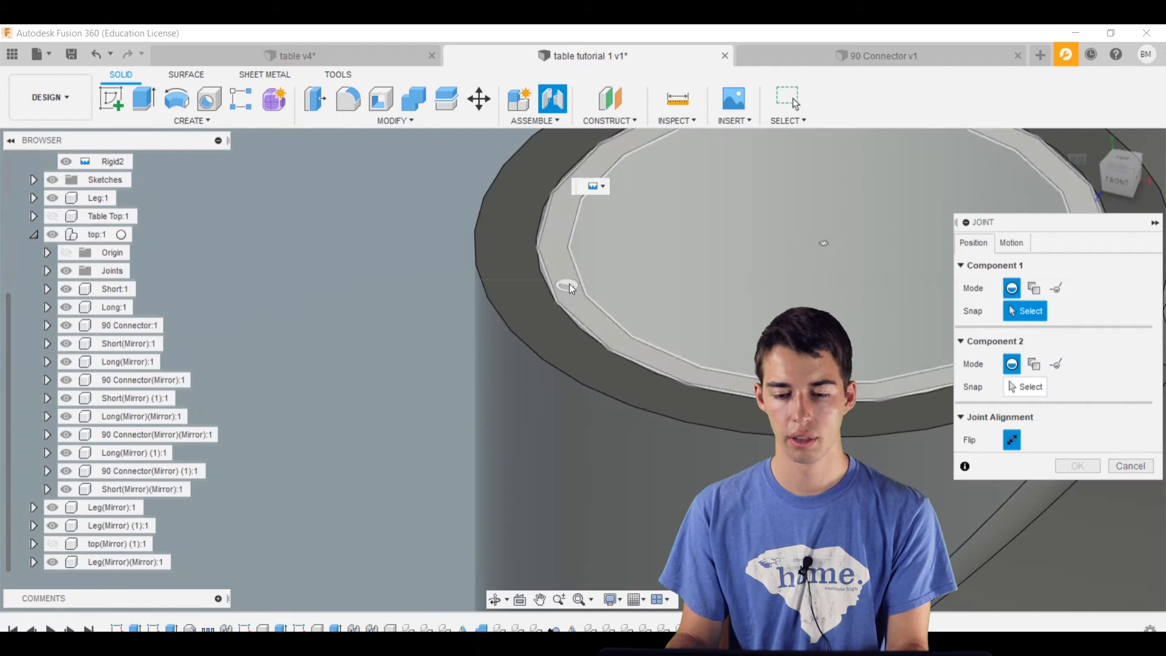
{"action": "scroll", "coordinate": [668, 267], "scroll_direction": "down", "scroll_amount": 3}
{"action": "left_click", "coordinate": [759, 258]}
{"action": "scroll", "coordinate": [699, 282], "scroll_direction": "down", "scroll_amount": 3}
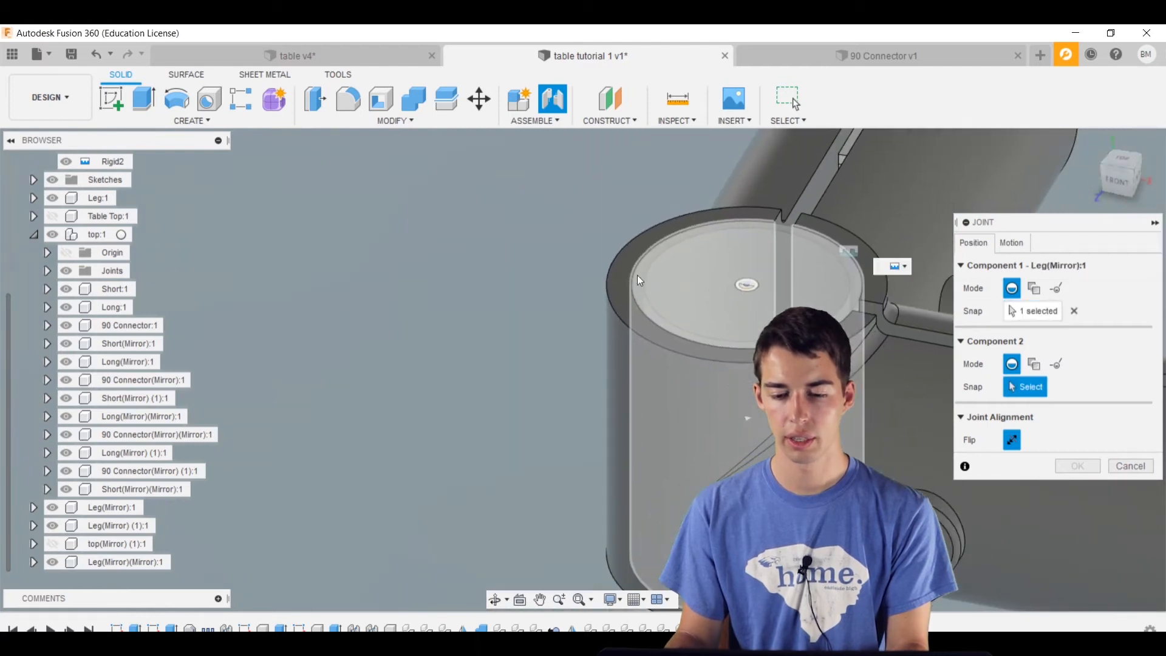
{"action": "left_click", "coordinate": [633, 274]}
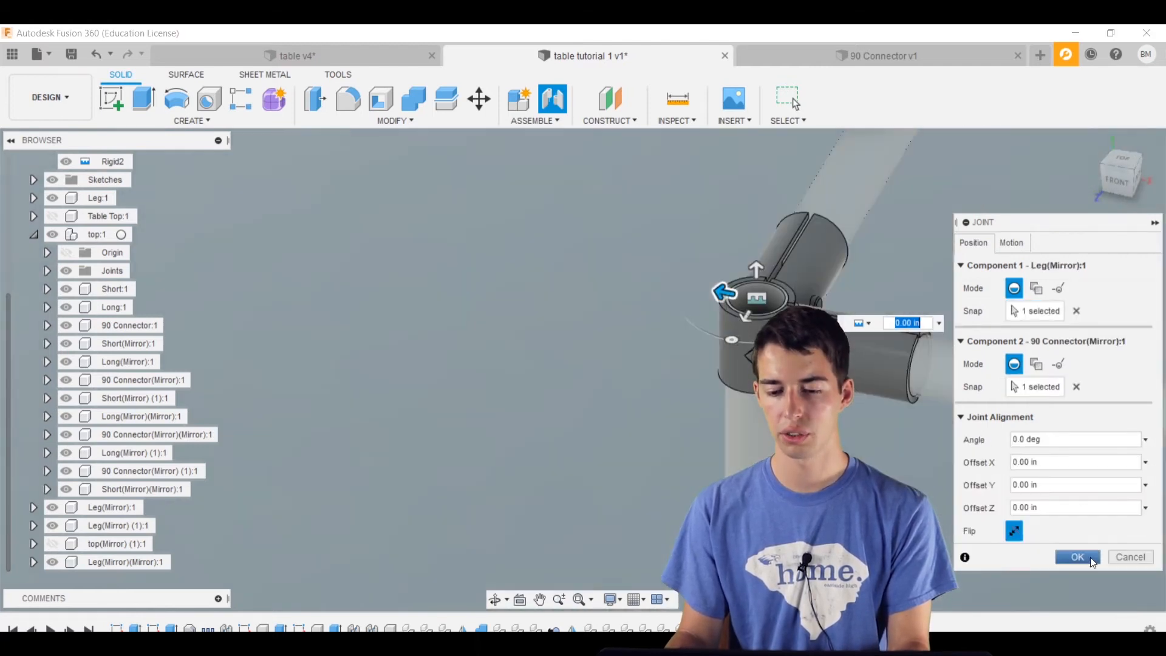
{"action": "left_click", "coordinate": [1078, 557]}
- Add a rigid joint between the upper end of the leg at another frame corner and its 90 connector
{"action": "scroll", "coordinate": [963, 283], "scroll_direction": "down", "scroll_amount": 5}
{"action": "scroll", "coordinate": [530, 330], "scroll_direction": "up", "scroll_amount": 3}
{"action": "key", "text": "j"}
{"action": "scroll", "coordinate": [681, 395], "scroll_direction": "up", "scroll_amount": 5}
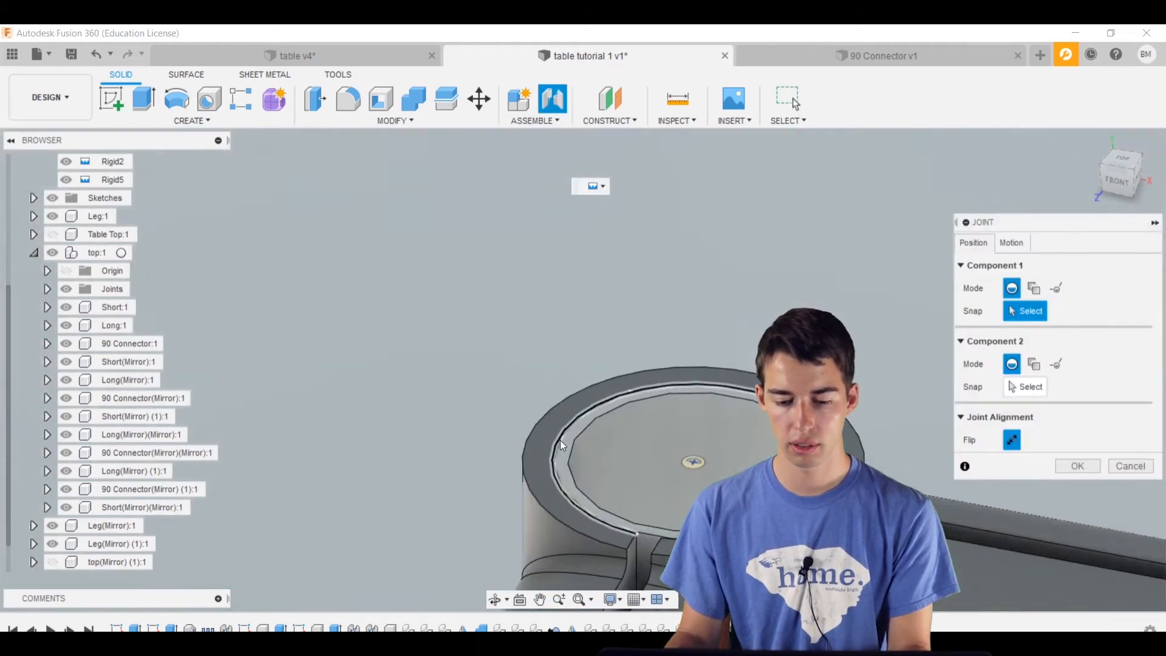
- Rigidly join the top circle of Leg(Mirror)(Mirror) to the matching circle of 90 Connector(Mirror)(Mirror)
{"action": "left_click", "coordinate": [560, 440]}
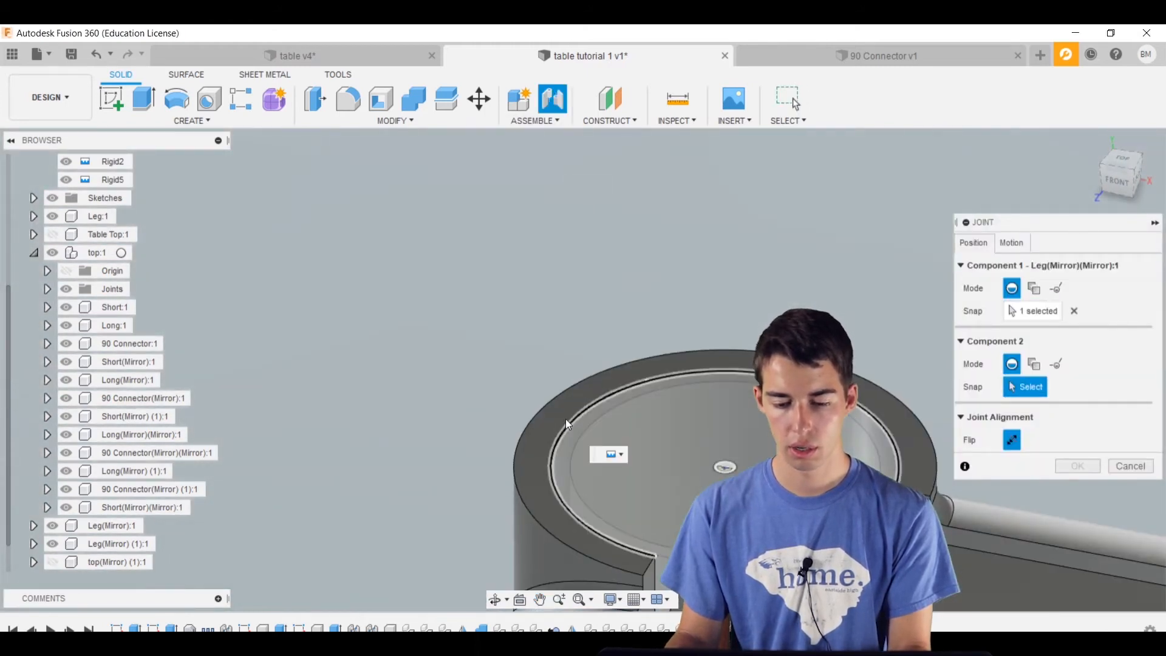
{"action": "left_click", "coordinate": [566, 424]}
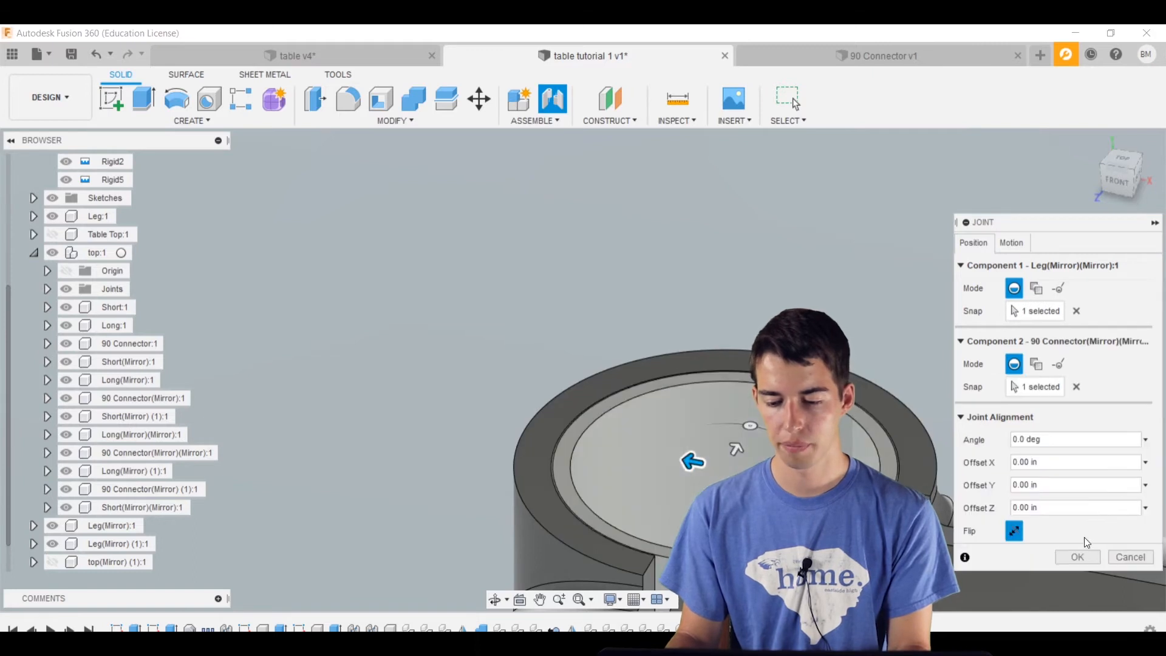
{"action": "left_click", "coordinate": [1077, 557]}
- Add a rigid joint between the top circle of Leg(Mirror) (1) and the opening of 90 Connector(Mirror) (1)
{"action": "scroll", "coordinate": [1008, 399], "scroll_direction": "down", "scroll_amount": 5}
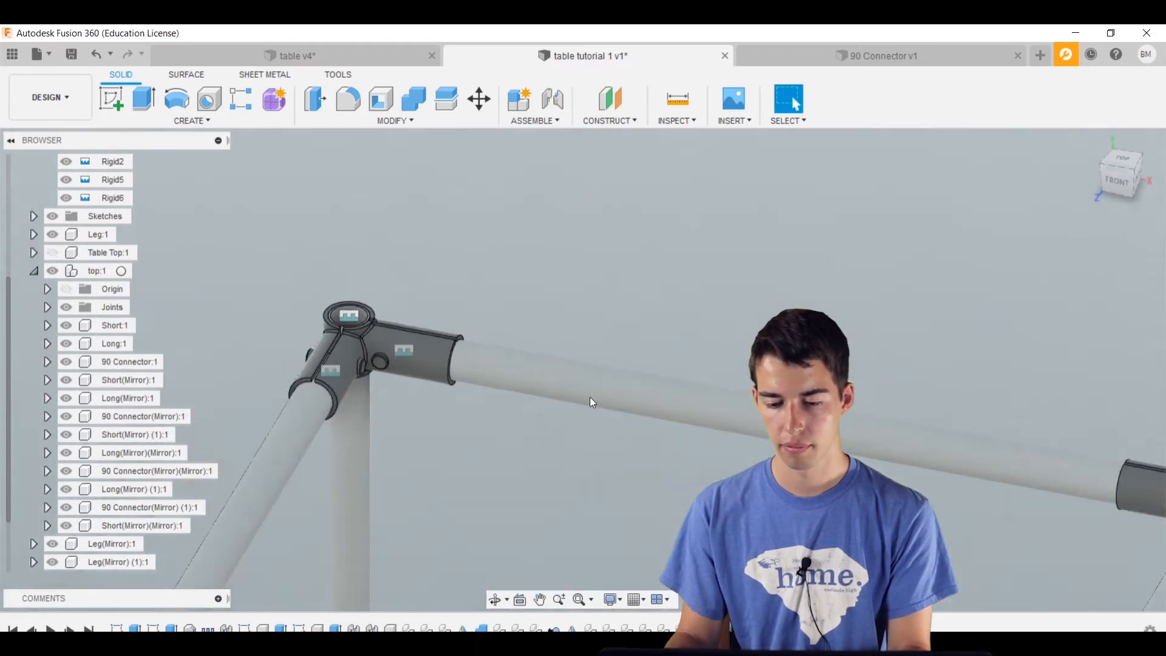
{"action": "scroll", "coordinate": [988, 450], "scroll_direction": "down", "scroll_amount": 3}
{"action": "scroll", "coordinate": [425, 352], "scroll_direction": "up", "scroll_amount": 8}
{"action": "key", "text": "j"}
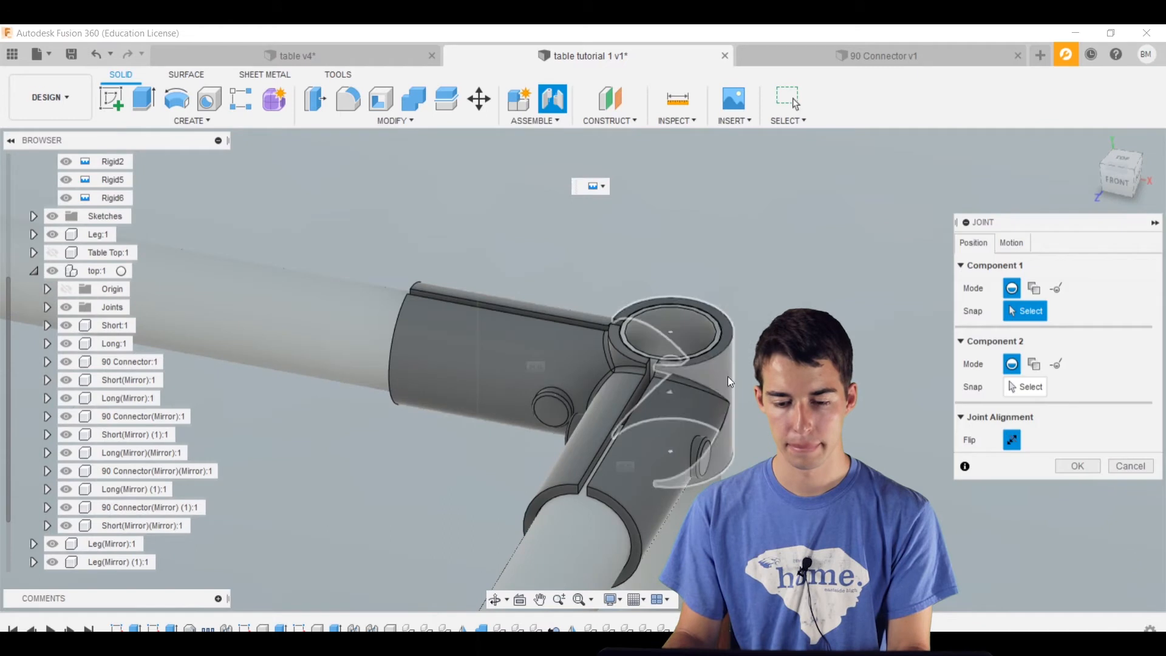
{"action": "scroll", "coordinate": [720, 362], "scroll_direction": "up", "scroll_amount": 5}
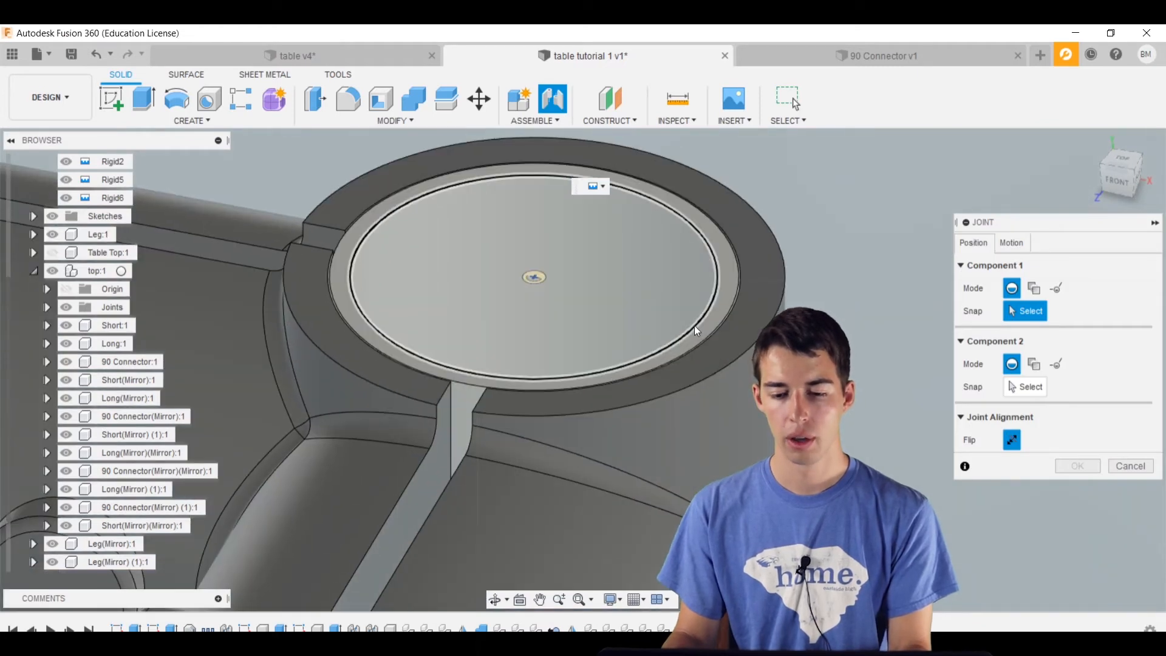
{"action": "left_click", "coordinate": [696, 330]}
{"action": "left_click", "coordinate": [721, 323]}
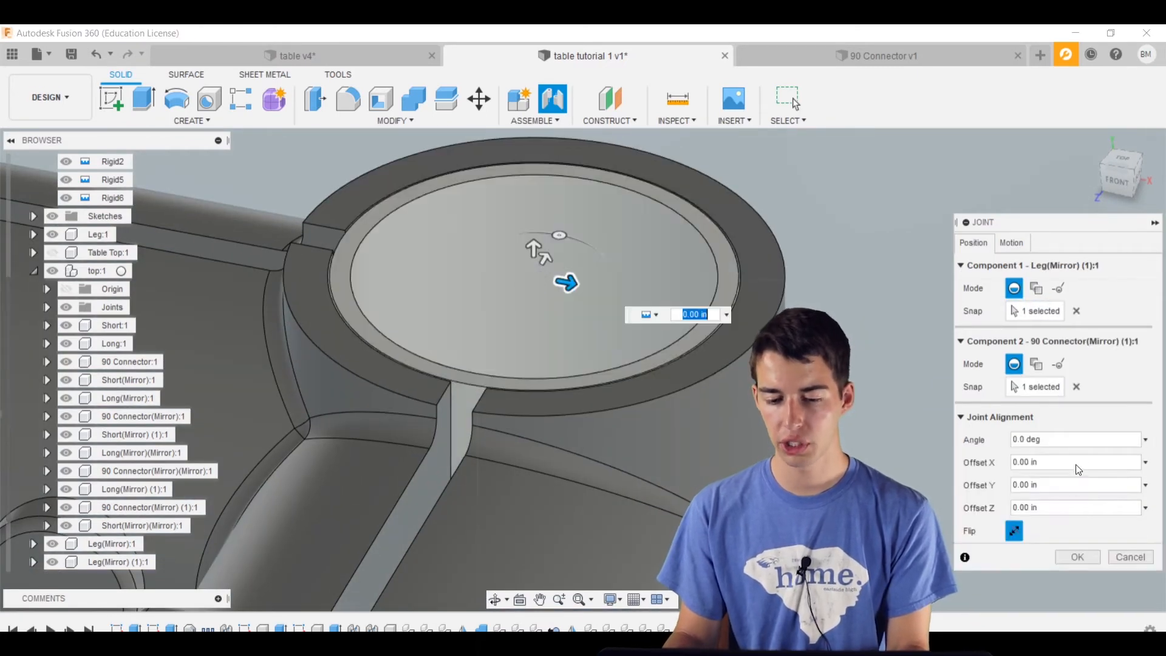
{"action": "left_click", "coordinate": [1078, 557]}
- Try moving Leg:1 vertically by about 15.9 in to test whether the jointed frame follows
{"action": "scroll", "coordinate": [902, 468], "scroll_direction": "down", "scroll_amount": 10}
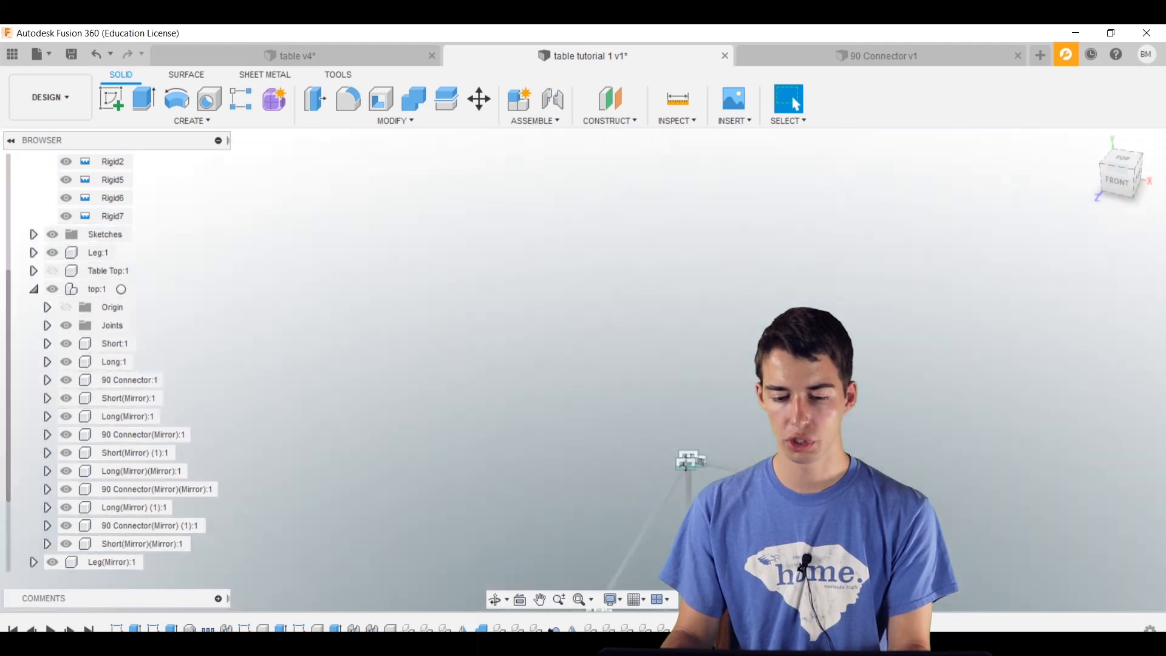
{"action": "scroll", "coordinate": [716, 358], "scroll_direction": "up", "scroll_amount": 10}
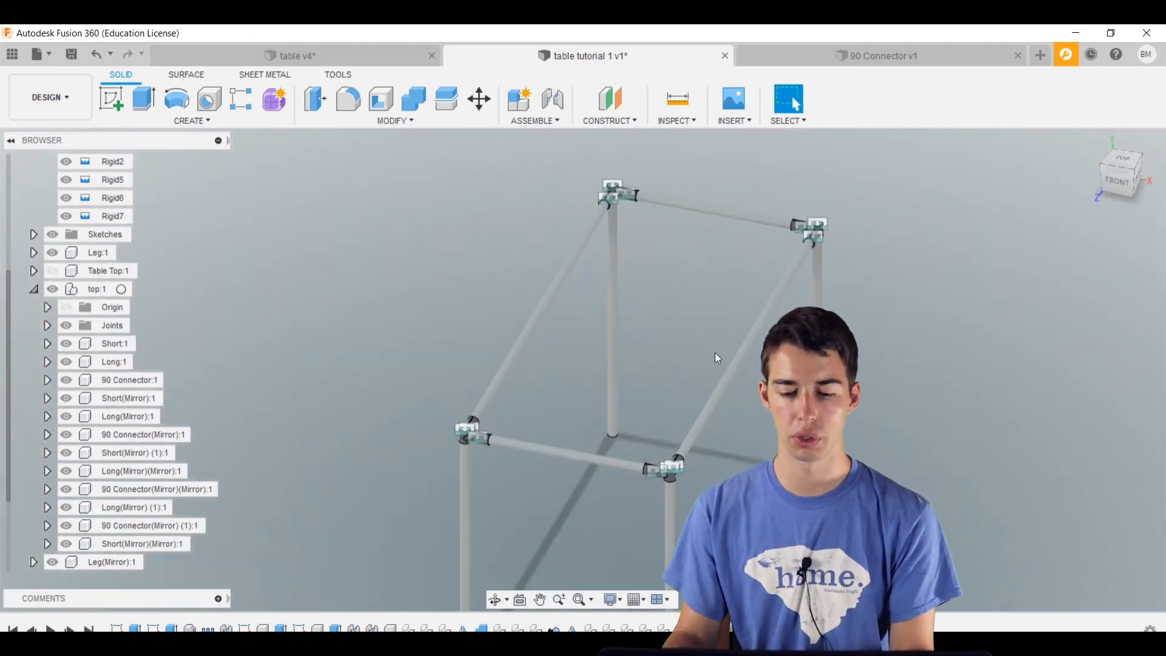
{"action": "middle_click_drag", "start_coordinate": [673, 382], "coordinate": [414, 449], "text": "shift"}
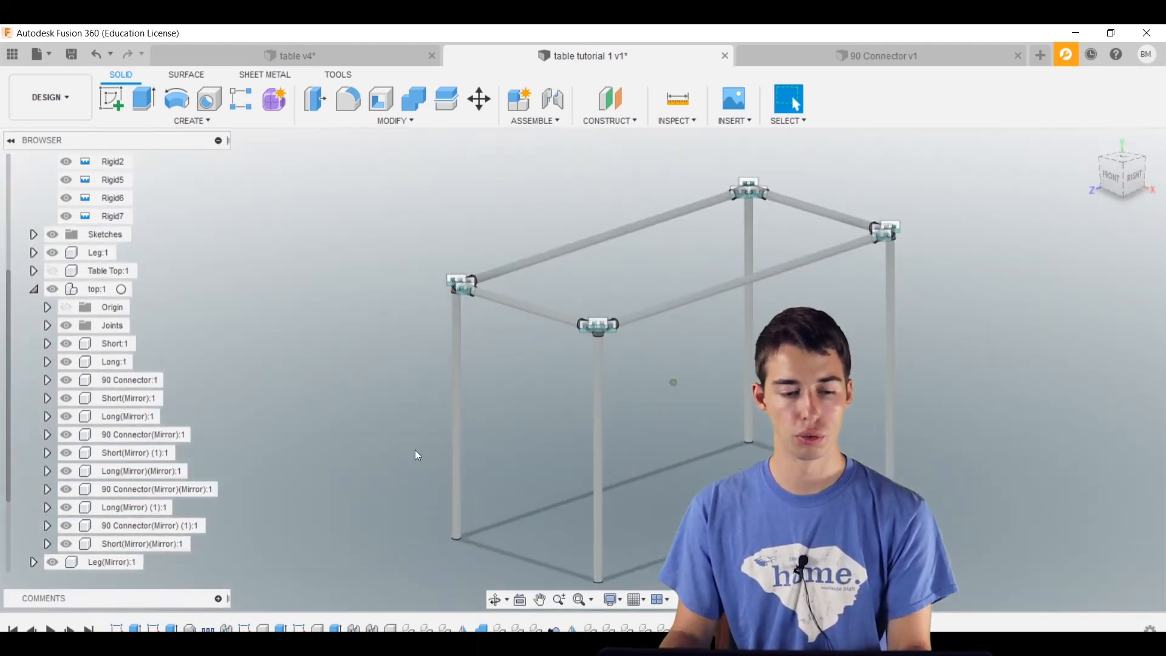
{"action": "left_click", "coordinate": [34, 289]}
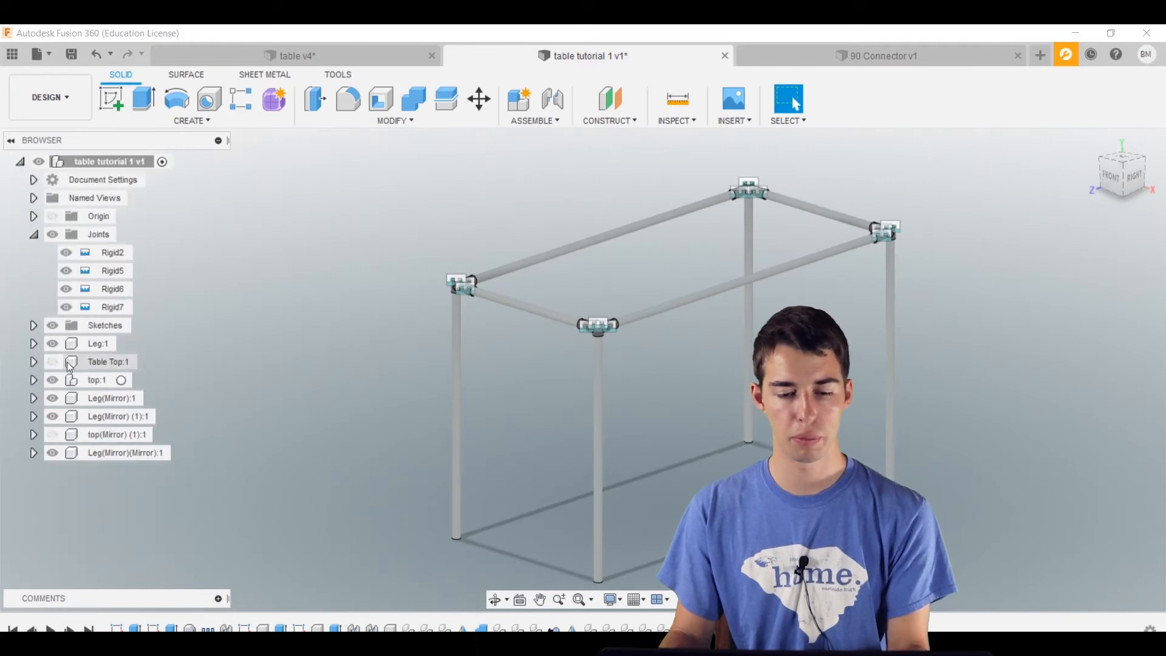
{"action": "left_click", "coordinate": [94, 344]}
{"action": "key", "text": "m"}
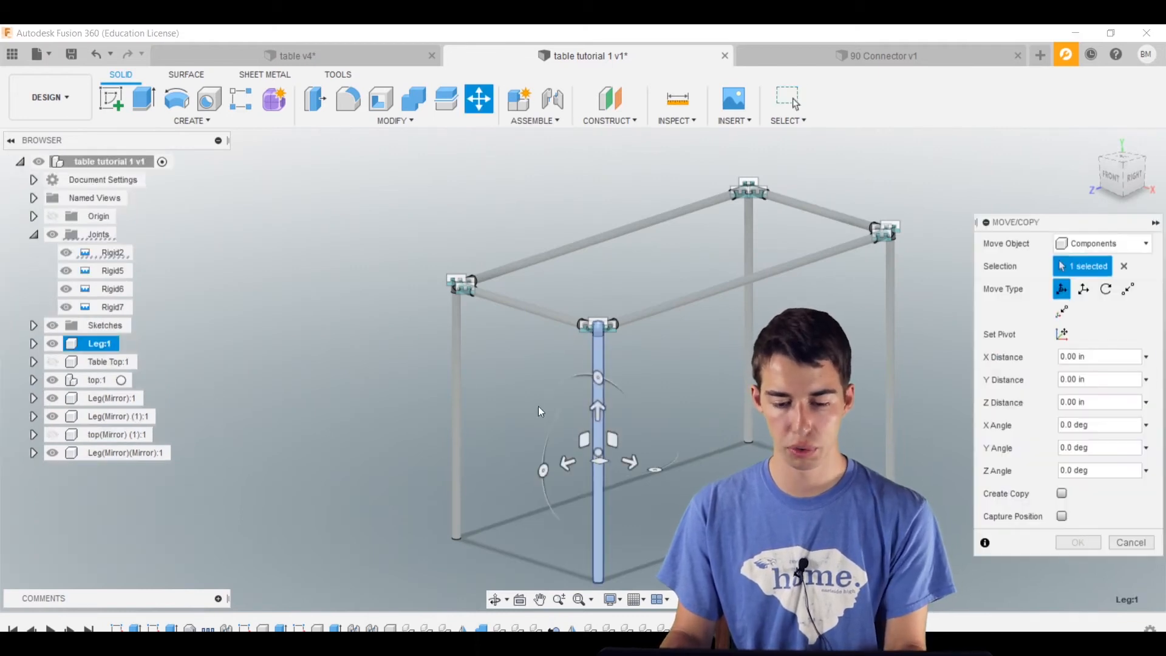
{"action": "middle_click_drag", "start_coordinate": [537, 403], "coordinate": [550, 465], "text": "shift"}
{"action": "left_click_drag", "start_coordinate": [460, 459], "coordinate": [536, 308]}
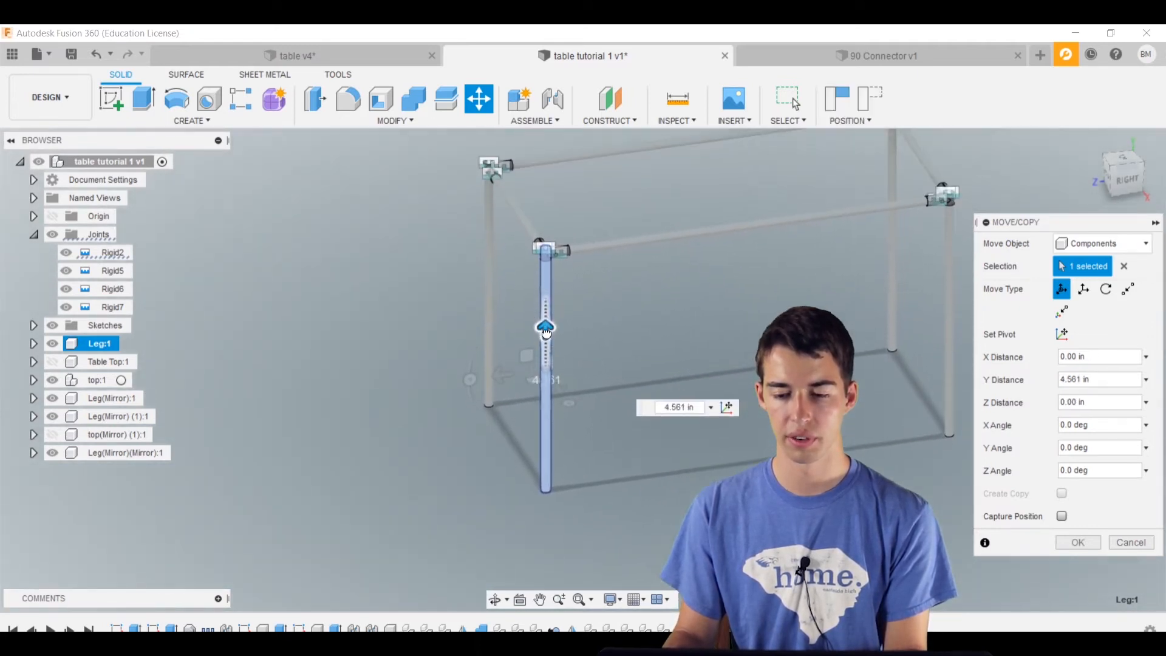
{"action": "left_click_drag", "start_coordinate": [534, 306], "coordinate": [542, 339]}
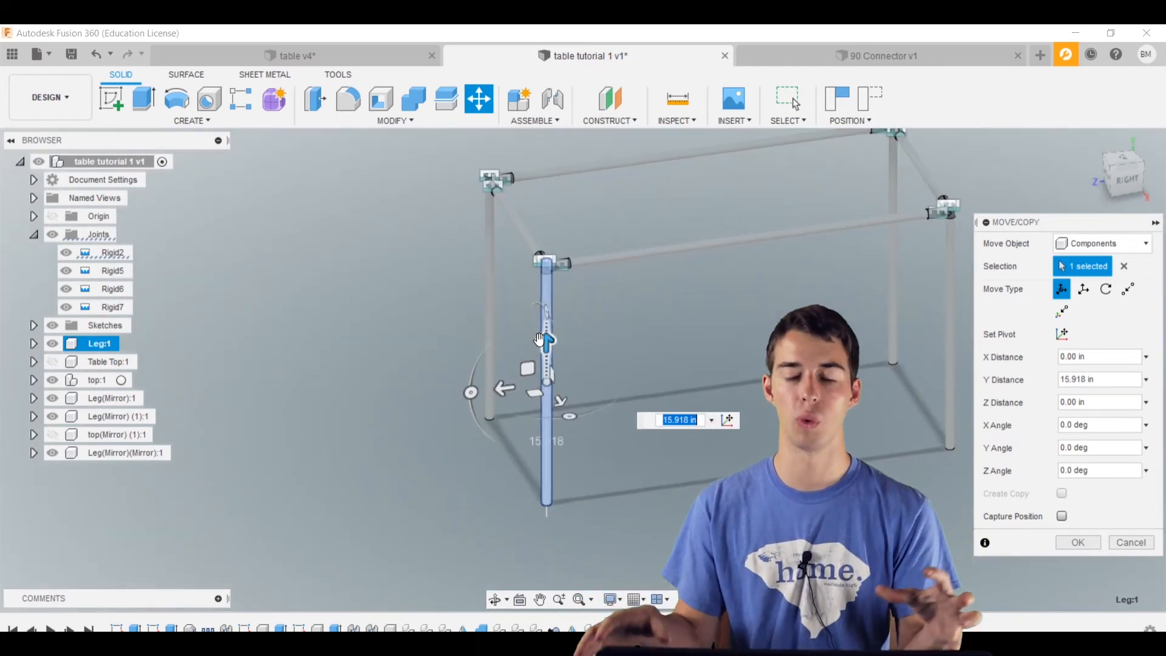
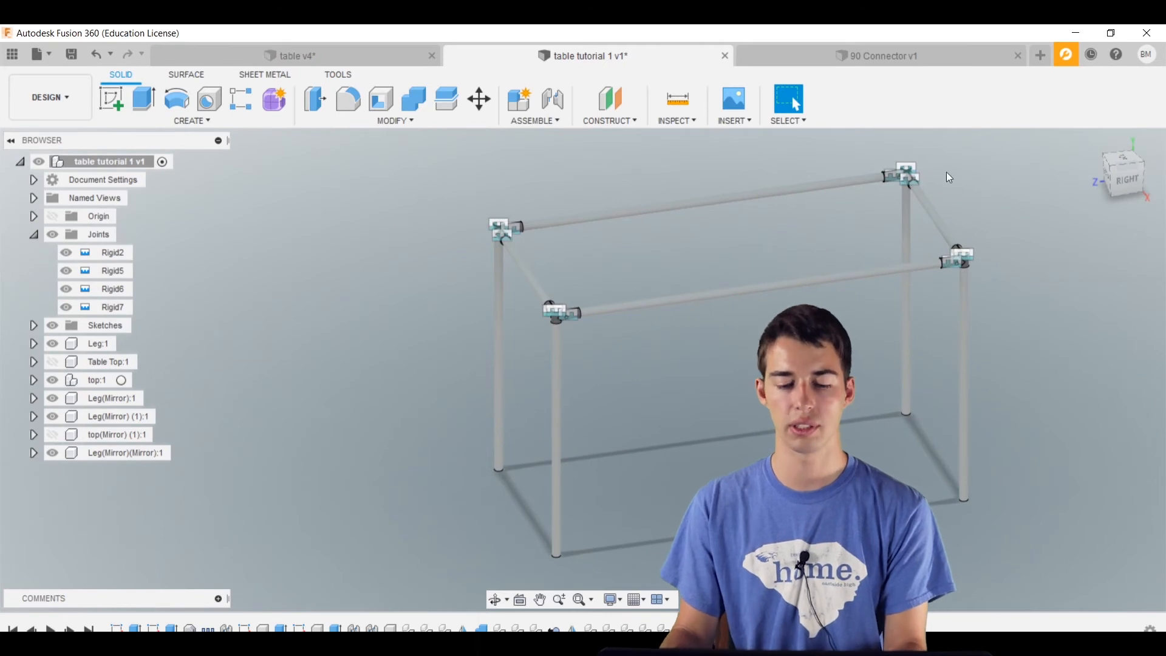
- Show the hidden Table Top component
{"action": "middle_click_drag", "start_coordinate": [479, 267], "coordinate": [442, 296]}
{"action": "scroll", "coordinate": [442, 296], "scroll_direction": "up", "scroll_amount": 2}
{"action": "left_click", "coordinate": [52, 362]}
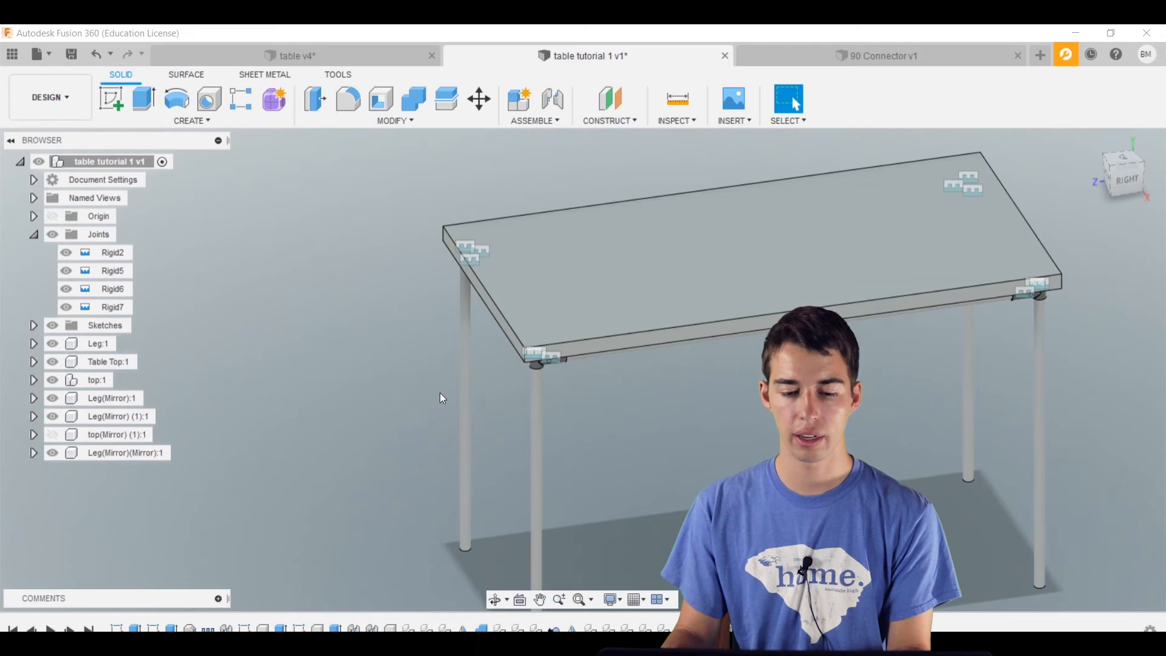
- Try moving Leg:1 horizontally to test whether the table top is attached to the frame
{"action": "scroll", "coordinate": [433, 392], "scroll_direction": "down", "scroll_amount": 3}
{"action": "middle_click_drag", "start_coordinate": [421, 417], "coordinate": [417, 325], "text": "shift"}
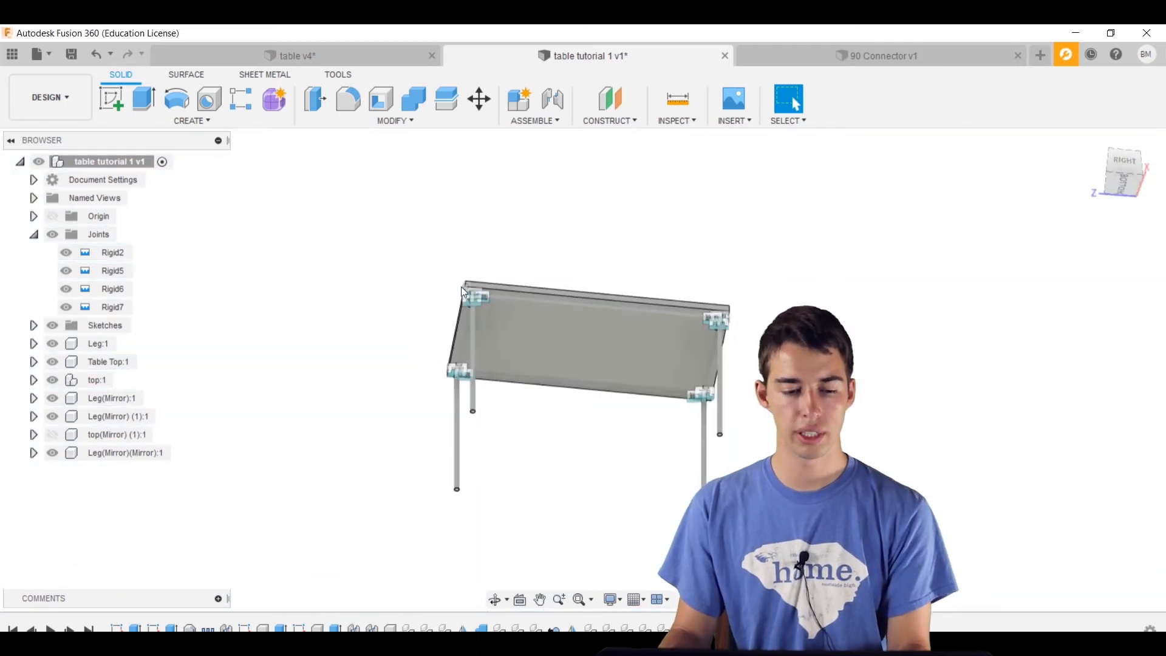
{"action": "left_click", "coordinate": [91, 344]}
{"action": "key", "text": "m"}
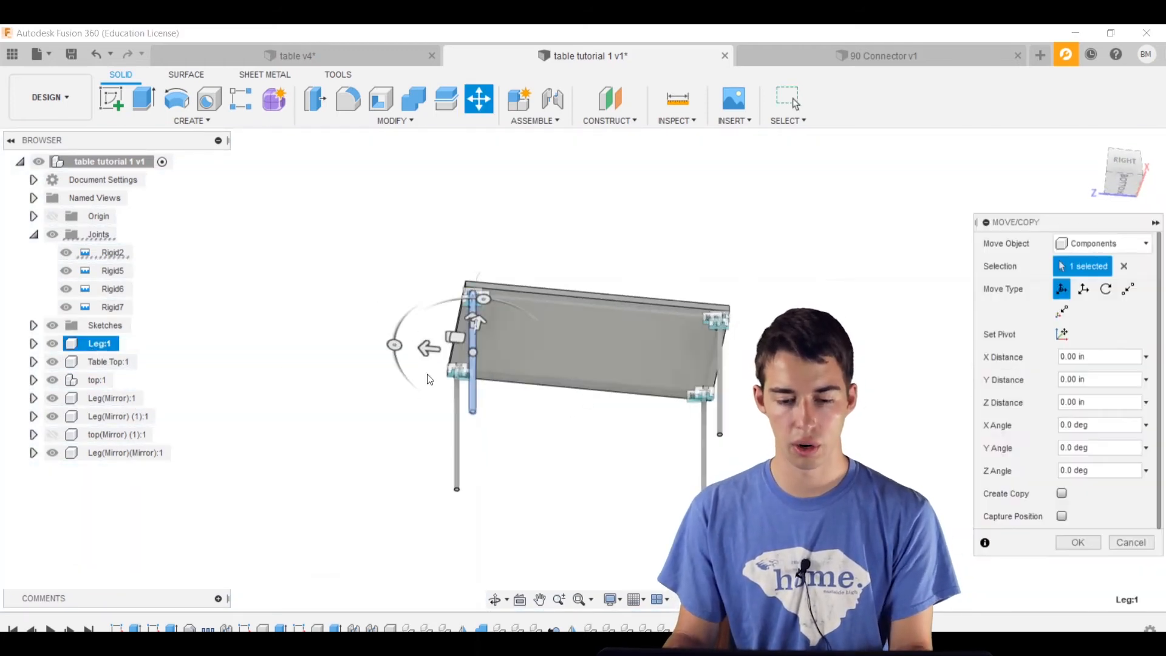
{"action": "left_click_drag", "start_coordinate": [361, 345], "coordinate": [274, 345]}
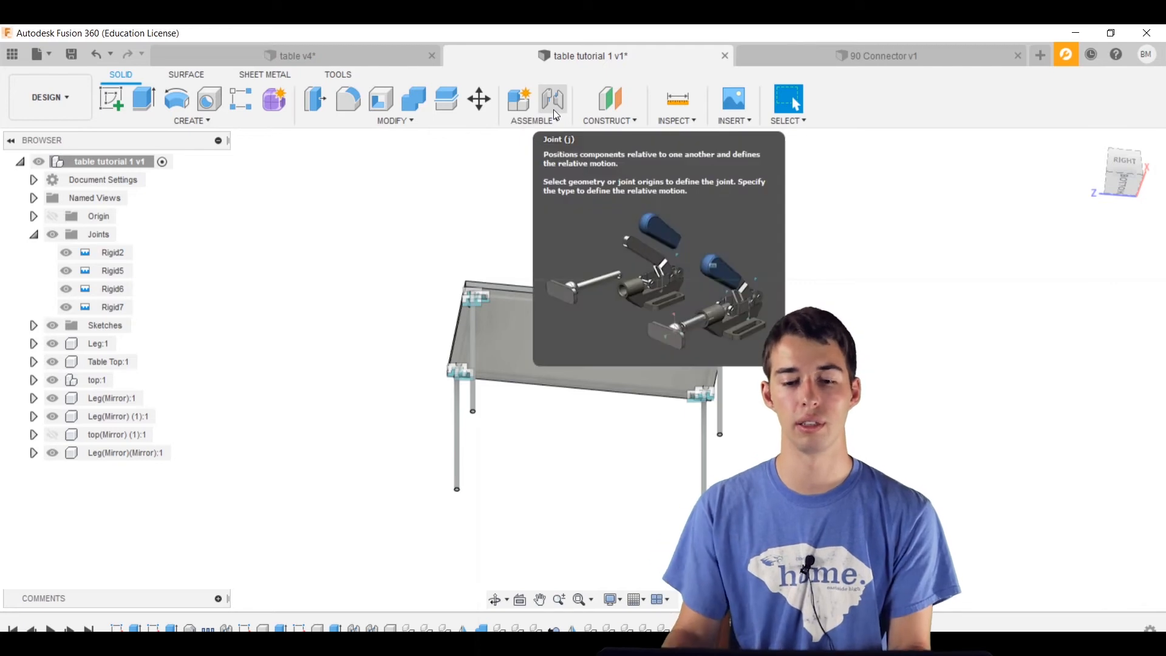
- Start a rigid joint from the Table Top's underside corner to the center of the 90 Connector's top opening
{"action": "middle_click_drag", "start_coordinate": [547, 159], "coordinate": [634, 134]}
{"action": "scroll", "coordinate": [578, 217], "scroll_direction": "up", "scroll_amount": 3}
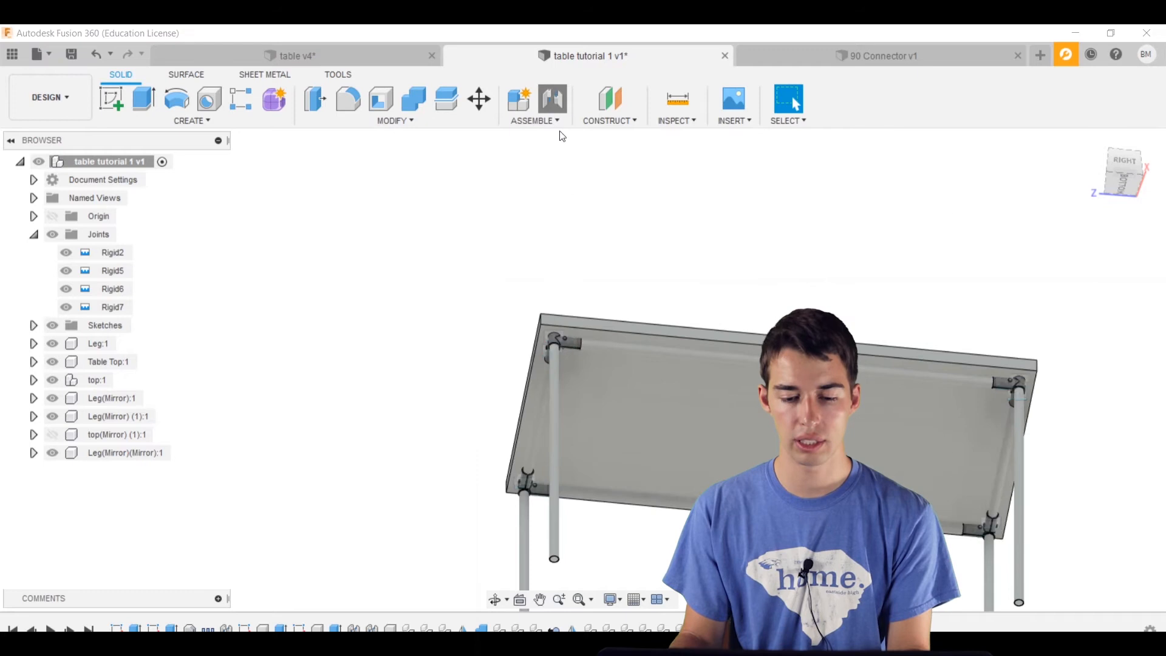
{"action": "left_click", "coordinate": [553, 99]}
{"action": "scroll", "coordinate": [549, 359], "scroll_direction": "up", "scroll_amount": 10}
{"action": "scroll", "coordinate": [538, 373], "scroll_direction": "down", "scroll_amount": 3}
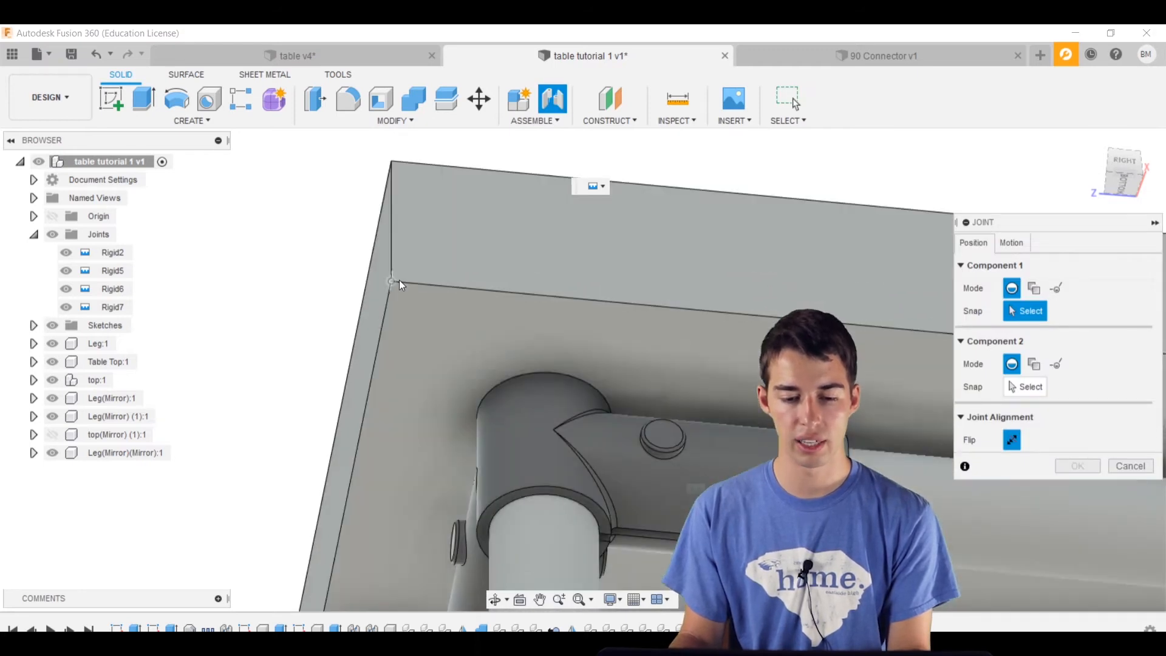
{"action": "scroll", "coordinate": [407, 297], "scroll_direction": "up", "scroll_amount": 5}
{"action": "scroll", "coordinate": [407, 298], "scroll_direction": "up", "scroll_amount": 2}
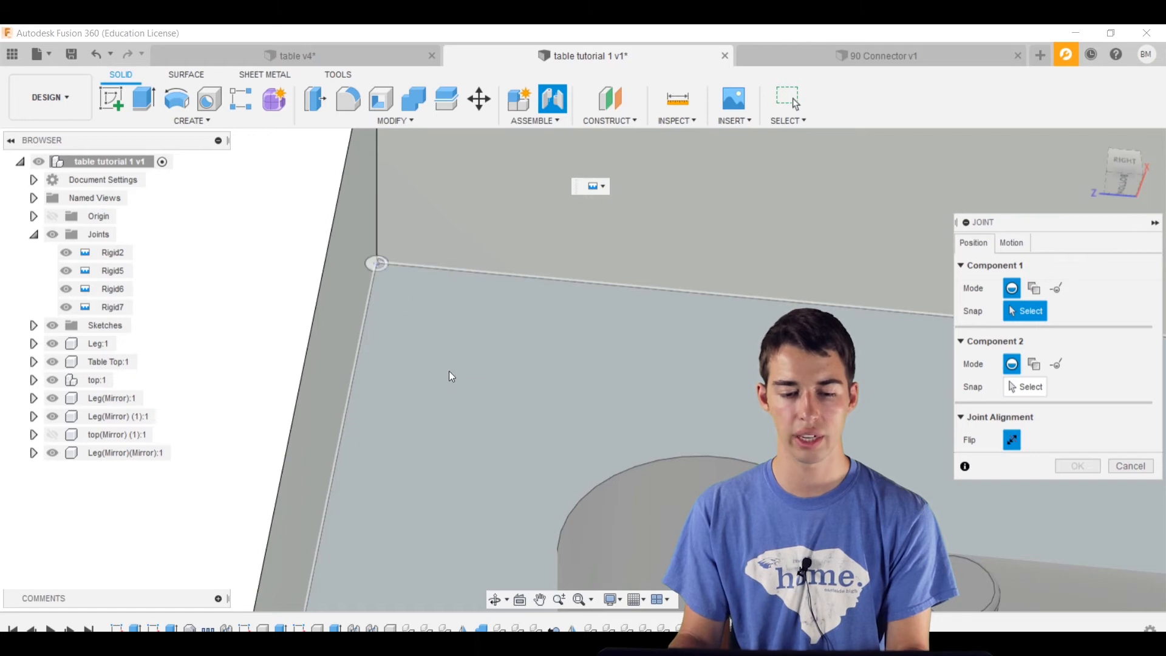
{"action": "left_click", "coordinate": [390, 284]}
{"action": "middle_click_drag", "start_coordinate": [390, 283], "coordinate": [452, 238], "text": "shift"}
{"action": "scroll", "coordinate": [460, 149], "scroll_direction": "up", "scroll_amount": 4}
{"action": "scroll", "coordinate": [452, 239], "scroll_direction": "down", "scroll_amount": 3}
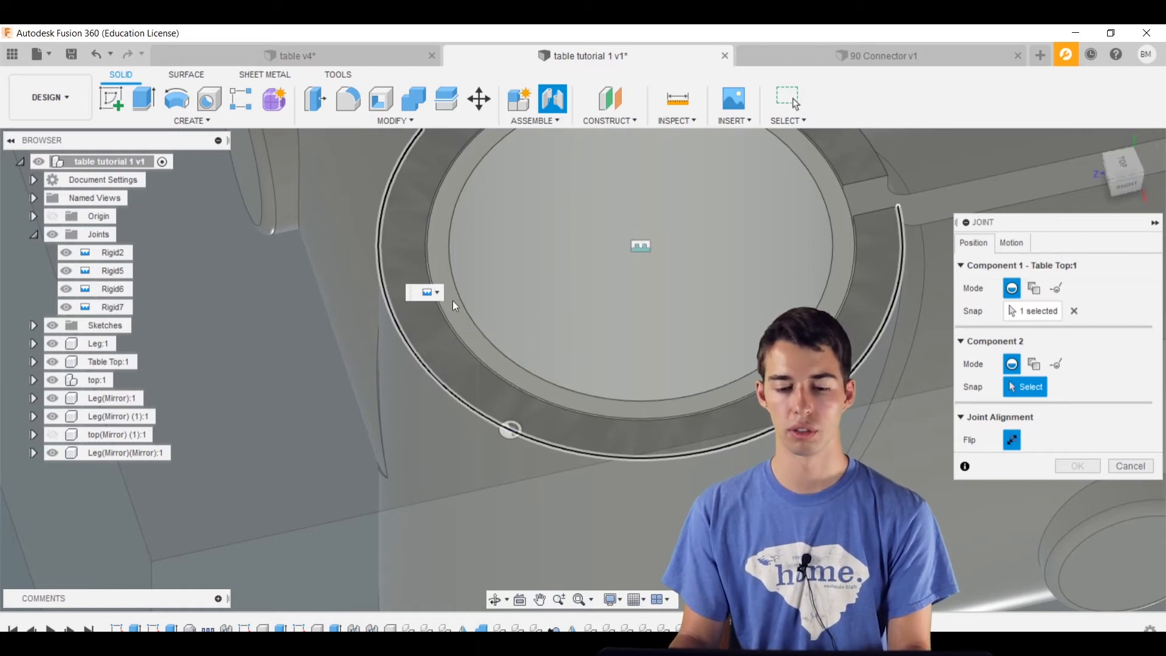
{"action": "left_click", "coordinate": [646, 244]}
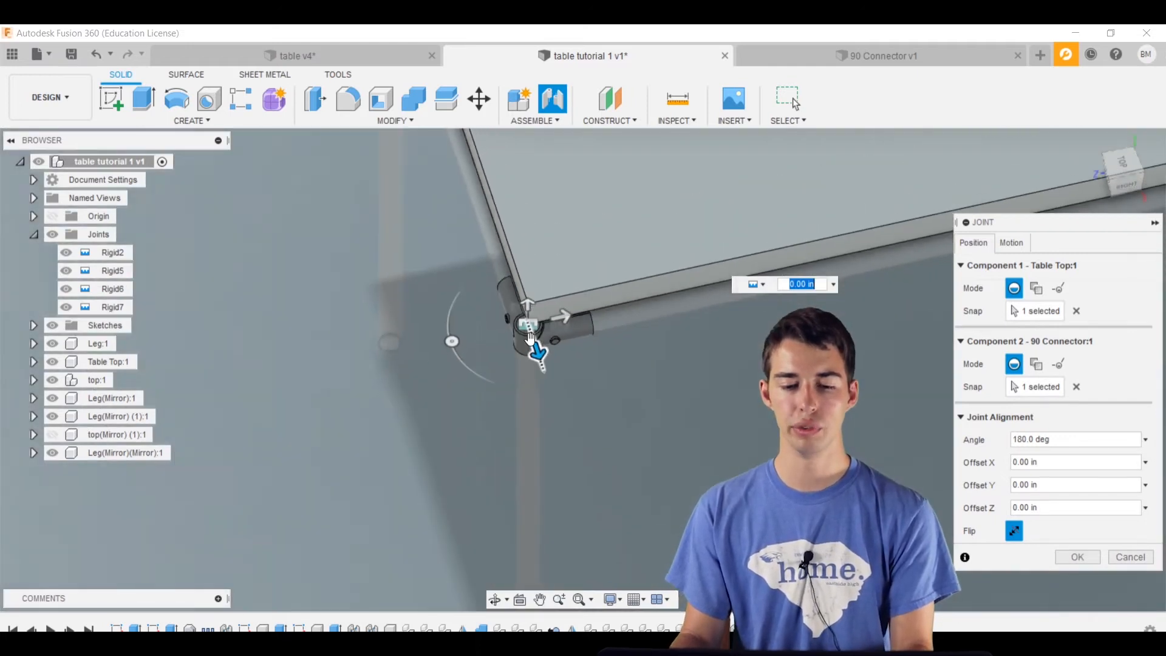
- Set the table top joint's X offset to 1.5 in
{"action": "scroll", "coordinate": [530, 337], "scroll_direction": "down", "scroll_amount": 8}
{"action": "middle_click_drag", "start_coordinate": [704, 378], "coordinate": [699, 168], "text": "shift"}
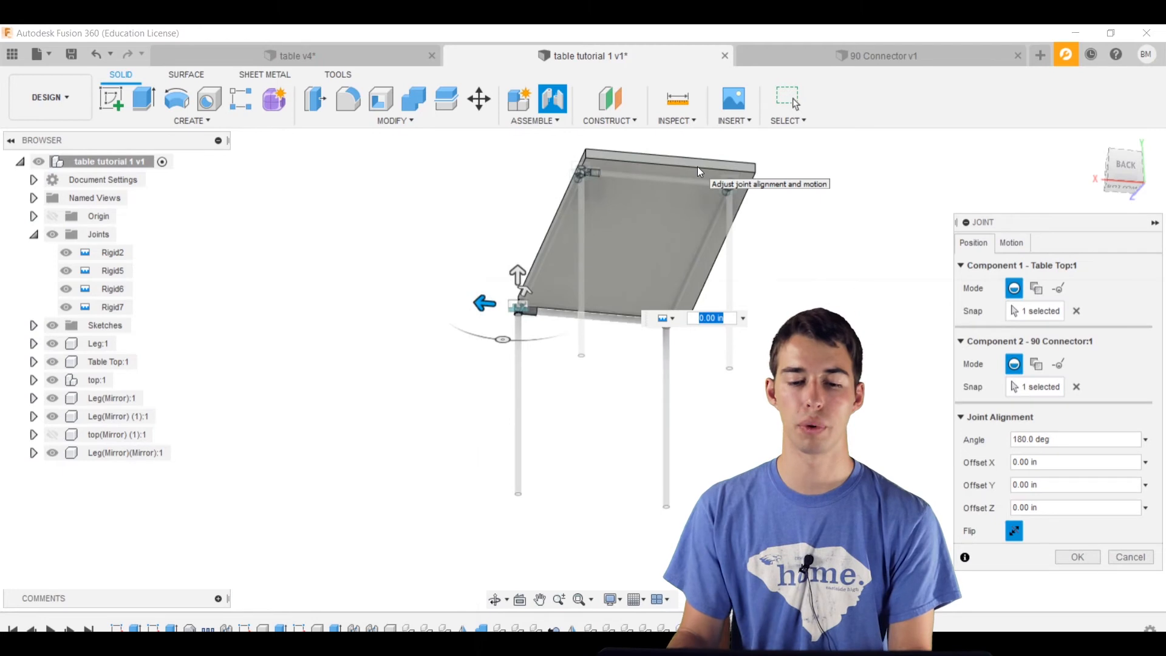
{"action": "scroll", "coordinate": [516, 323], "scroll_direction": "down", "scroll_amount": 5}
{"action": "scroll", "coordinate": [501, 291], "scroll_direction": "up", "scroll_amount": 10}
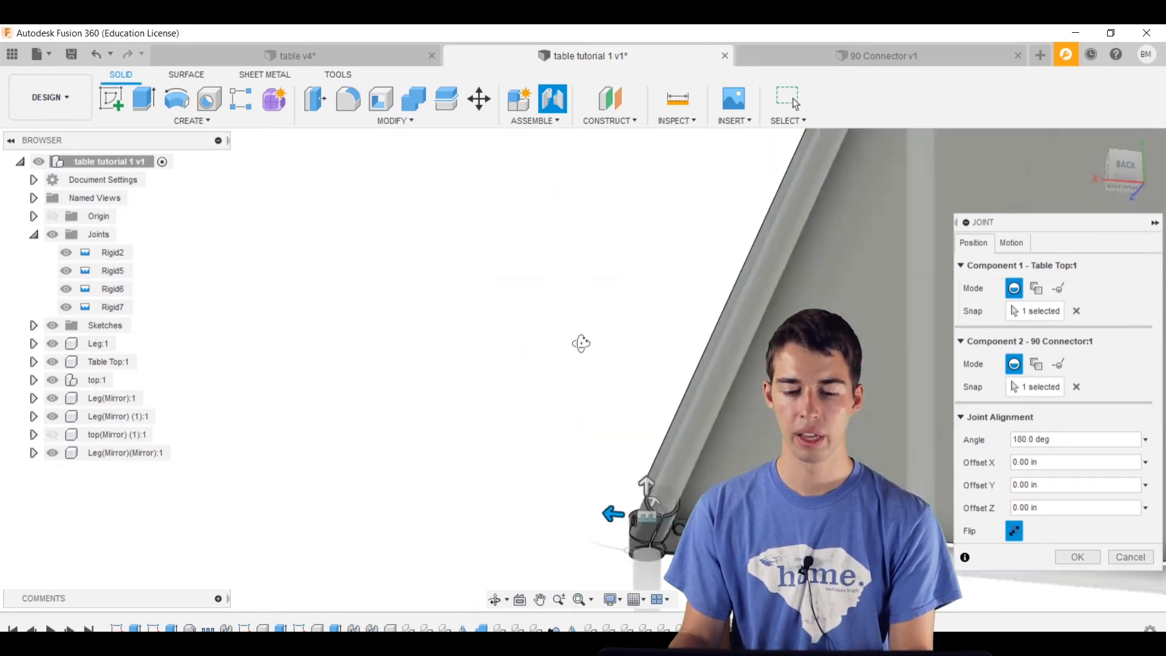
{"action": "middle_click_drag", "start_coordinate": [582, 343], "coordinate": [622, 471], "text": "shift"}
{"action": "scroll", "coordinate": [672, 492], "scroll_direction": "down", "scroll_amount": 5}
{"action": "scroll", "coordinate": [485, 304], "scroll_direction": "up", "scroll_amount": 4}
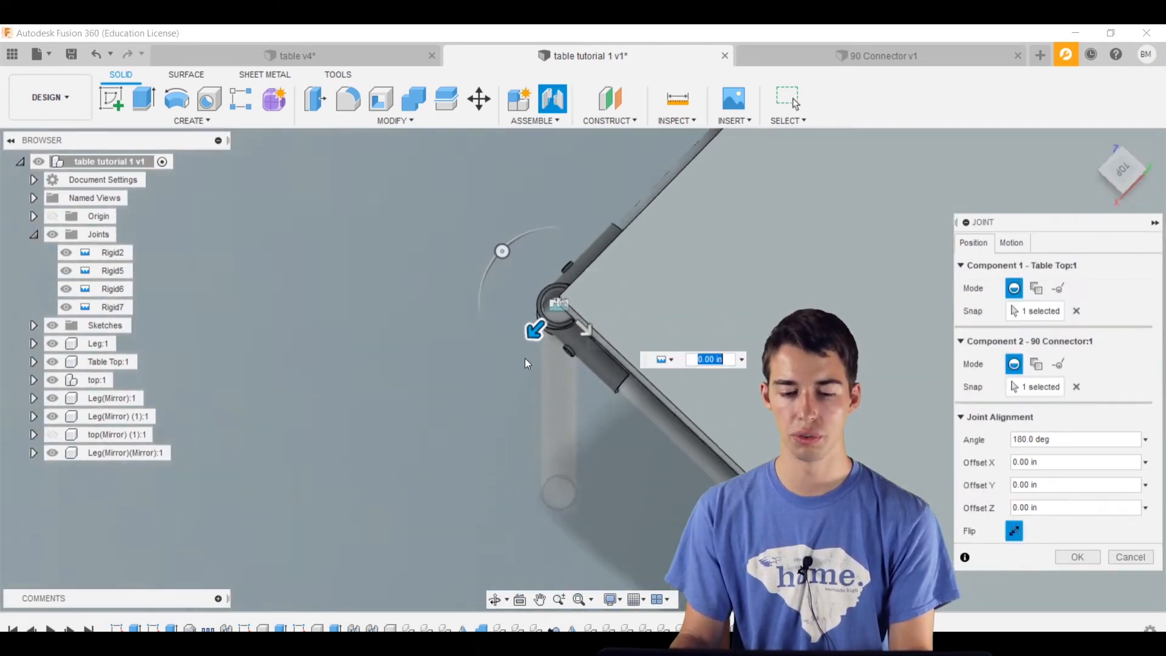
{"action": "scroll", "coordinate": [567, 286], "scroll_direction": "up", "scroll_amount": 3}
{"action": "left_click_drag", "start_coordinate": [575, 271], "coordinate": [528, 320]}
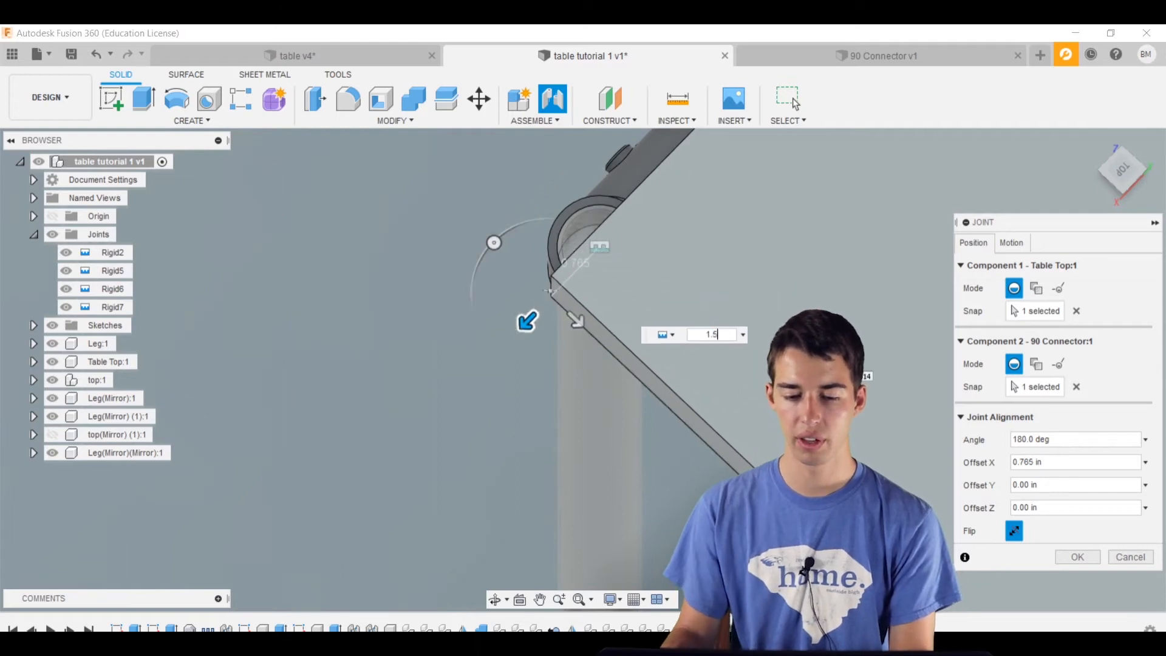
- Set the table top joint's Y offset to -1.5 in and create the joint
{"action": "left_click_drag", "start_coordinate": [531, 369], "coordinate": [496, 336]}
{"action": "type", "text": "-1.5"}
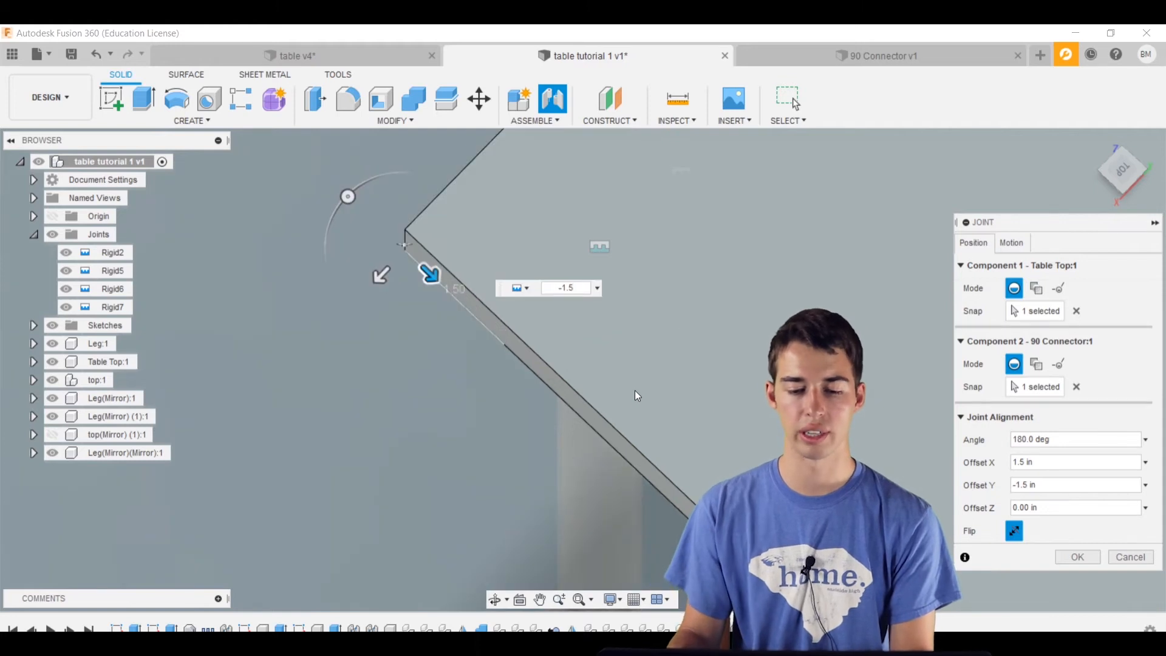
{"action": "scroll", "coordinate": [546, 458], "scroll_direction": "down", "scroll_amount": 4}
{"action": "middle_click_drag", "start_coordinate": [546, 459], "coordinate": [596, 424], "text": "shift"}
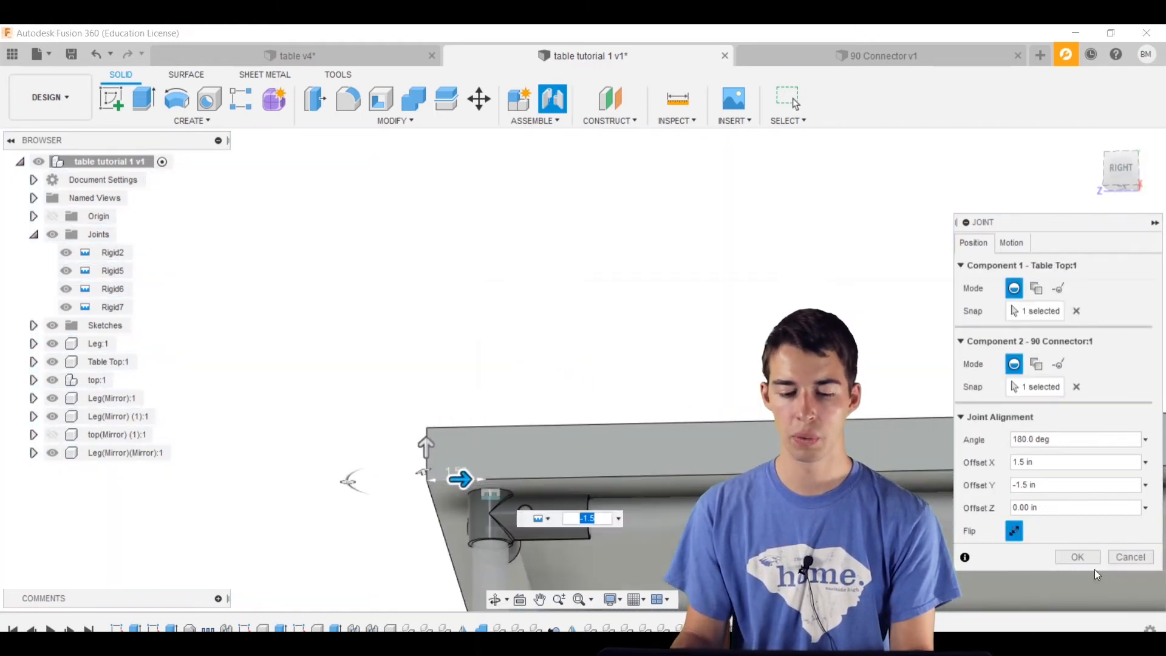
{"action": "left_click", "coordinate": [1078, 557]}
- Try moving Leg:1 about -8.3 in along Z to test that the whole table moves together
{"action": "scroll", "coordinate": [690, 249], "scroll_direction": "down", "scroll_amount": 5}
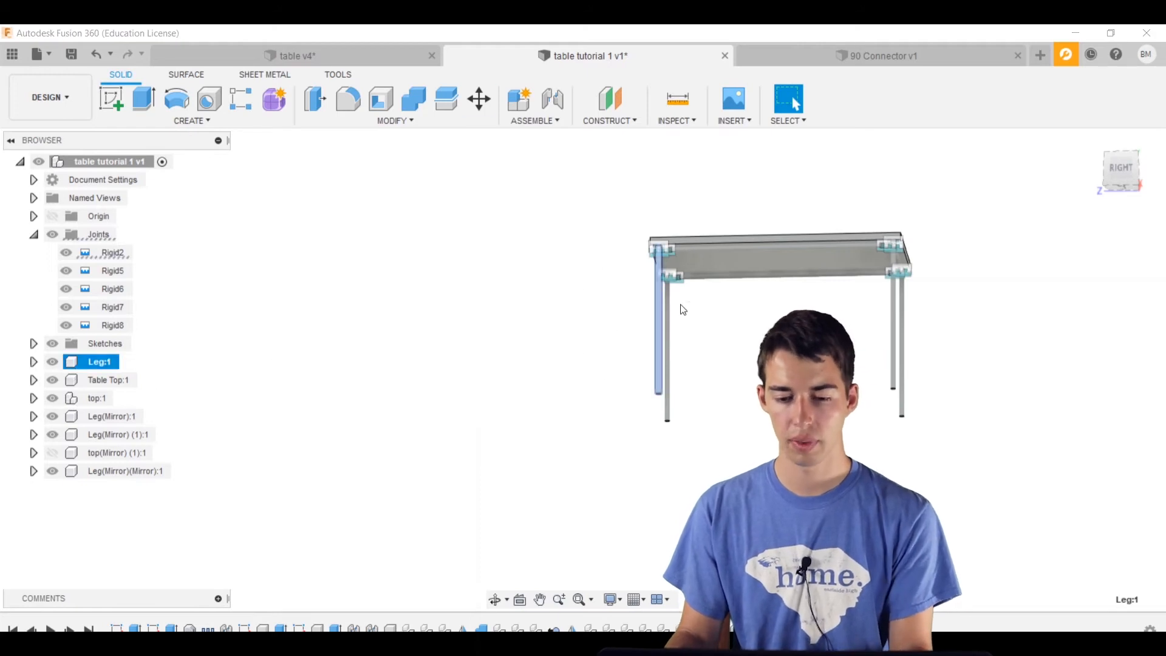
{"action": "key", "text": "m"}
{"action": "left_click_drag", "start_coordinate": [613, 317], "coordinate": [659, 320]}
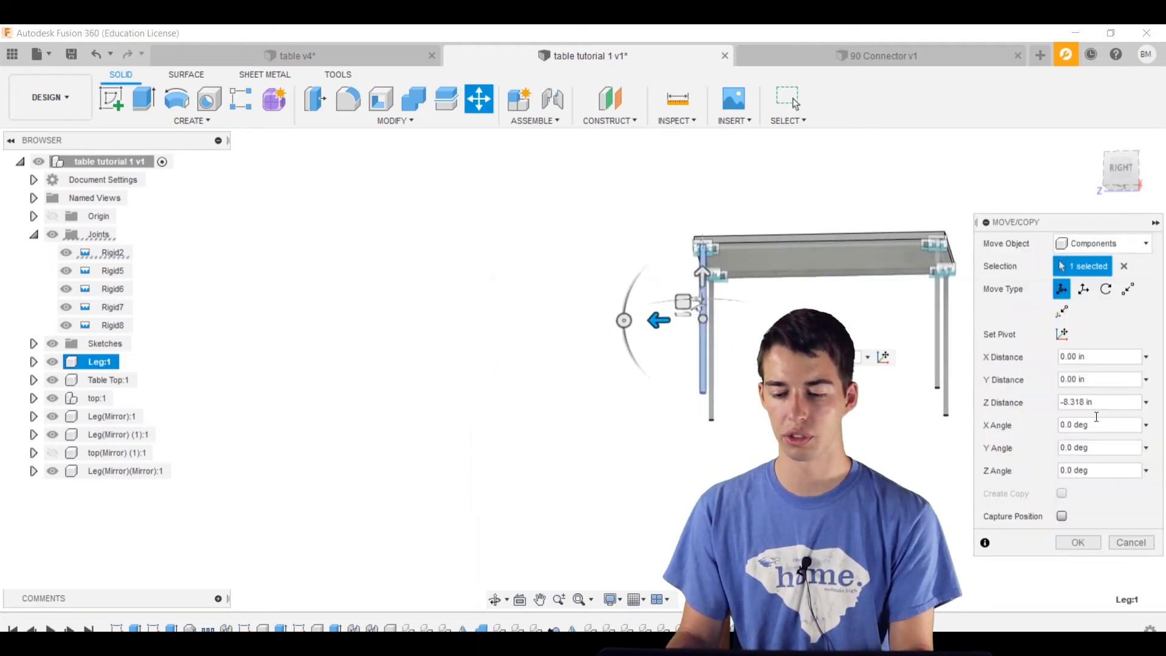
{"action": "left_click", "coordinate": [1131, 542]}
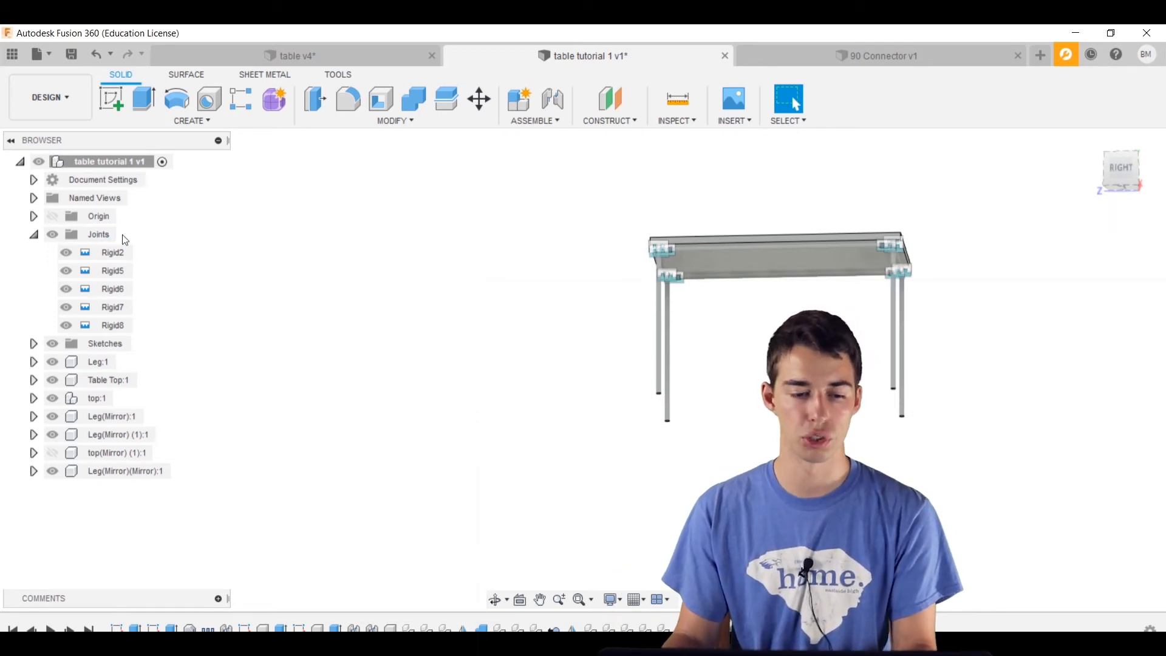
- Copy the top:1 frame and place the copy about 19.5 in lower along Y, around the table legs
{"action": "left_click", "coordinate": [35, 236]}
{"action": "scroll", "coordinate": [567, 275], "scroll_direction": "down", "scroll_amount": 3}
{"action": "scroll", "coordinate": [661, 278], "scroll_direction": "up", "scroll_amount": 6}
{"action": "middle_click_drag", "start_coordinate": [552, 325], "coordinate": [615, 335], "text": "shift"}
{"action": "scroll", "coordinate": [527, 235], "scroll_direction": "up", "scroll_amount": 5}
{"action": "scroll", "coordinate": [453, 235], "scroll_direction": "down", "scroll_amount": 4}
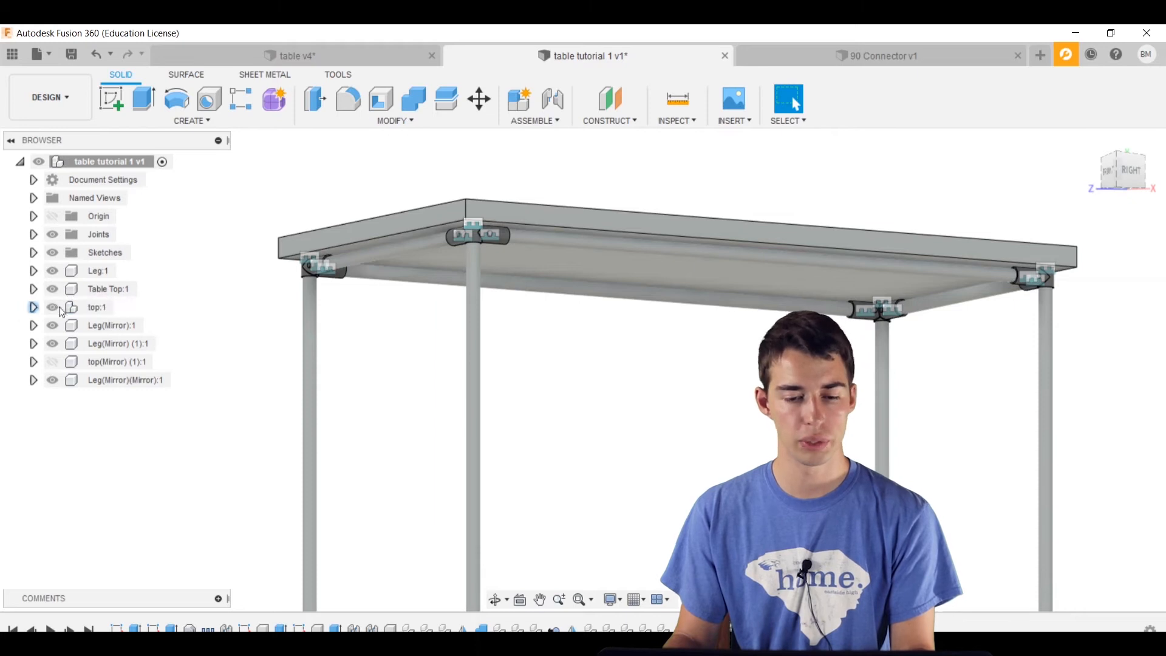
{"action": "left_click", "coordinate": [97, 308]}
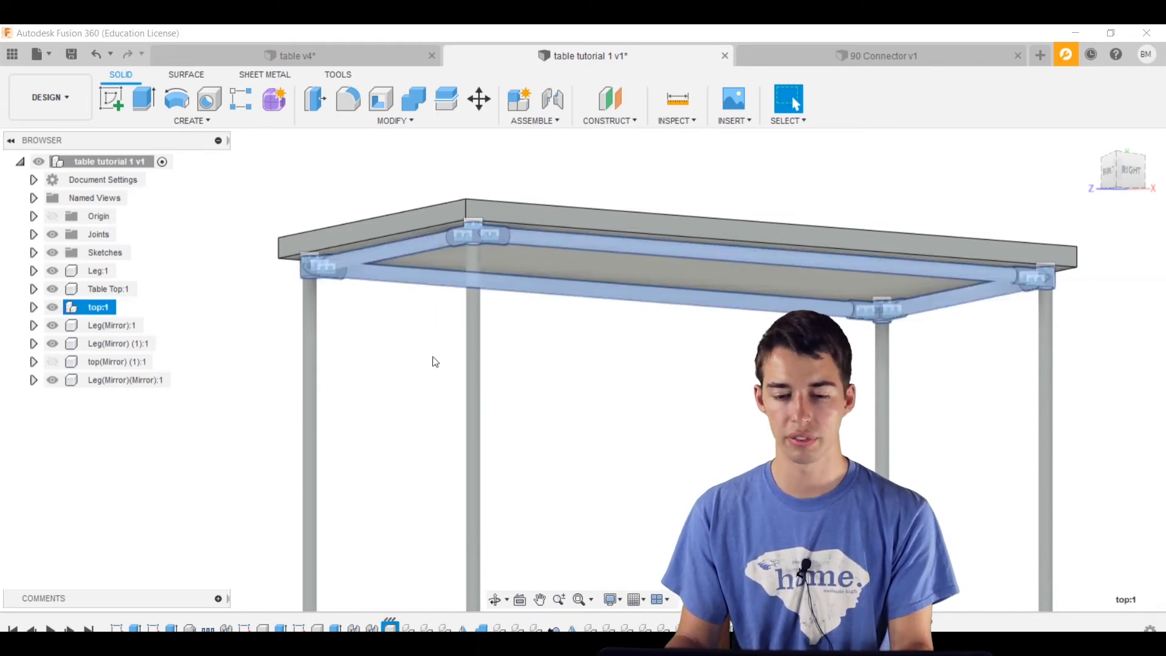
{"action": "key", "text": "ctrl+v"}
{"action": "scroll", "coordinate": [581, 346], "scroll_direction": "down", "scroll_amount": 3}
{"action": "left_click_drag", "start_coordinate": [603, 192], "coordinate": [664, 511]}
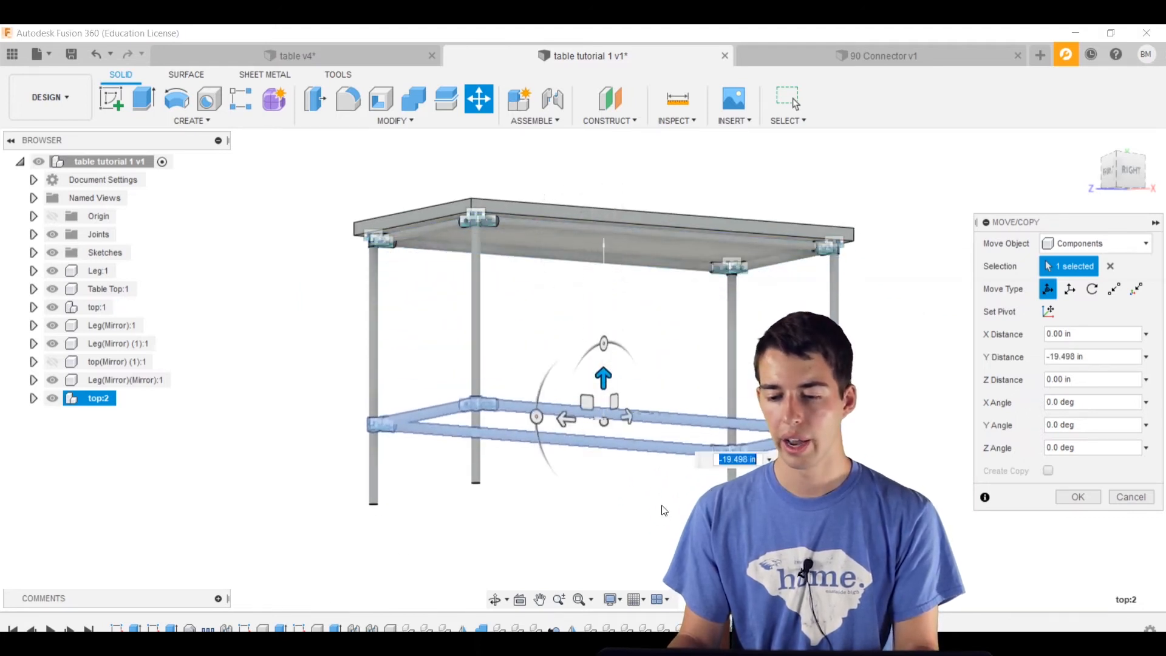
{"action": "middle_click_drag", "start_coordinate": [662, 506], "coordinate": [673, 440]}
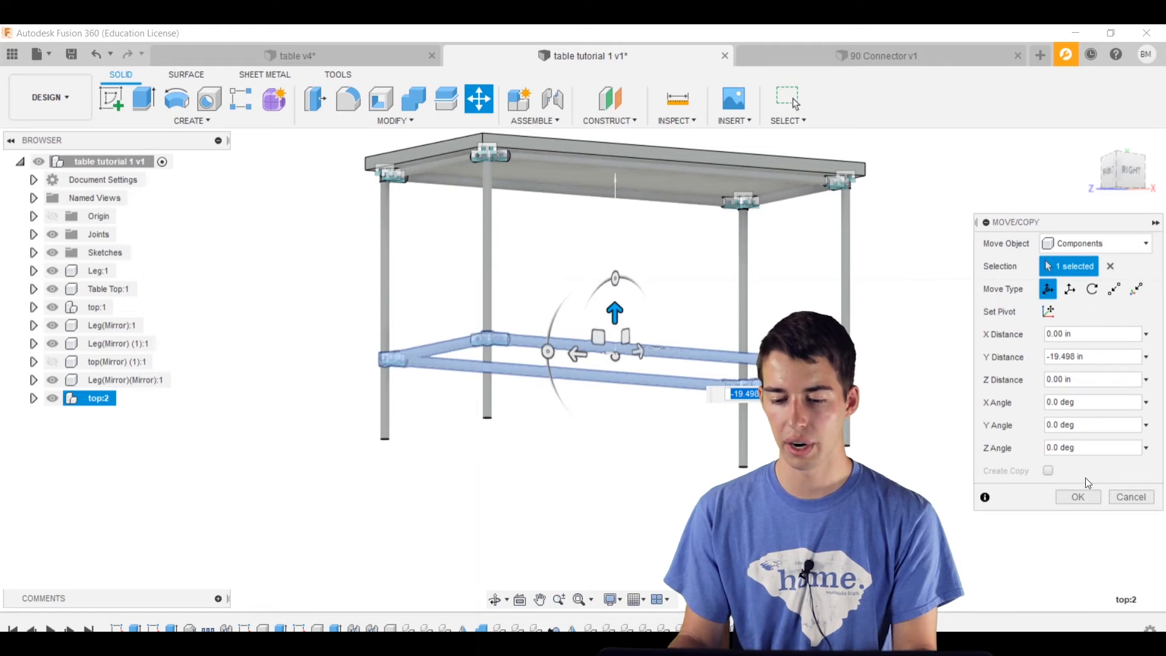
{"action": "left_click", "coordinate": [1079, 497]}
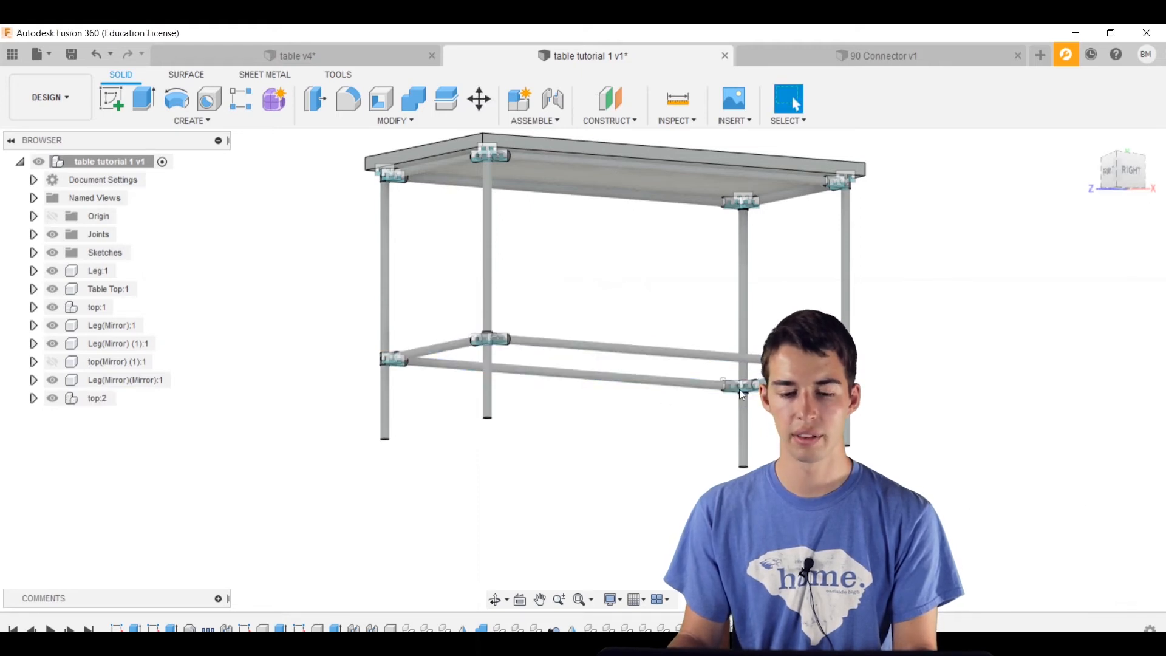
- Start a rigid joint from the center of the lower frame's 90 Connector bottom opening to the bottom end of Leg:1
{"action": "scroll", "coordinate": [520, 337], "scroll_direction": "up", "scroll_amount": 8}
{"action": "middle_click_drag", "start_coordinate": [508, 351], "coordinate": [468, 198], "text": "shift"}
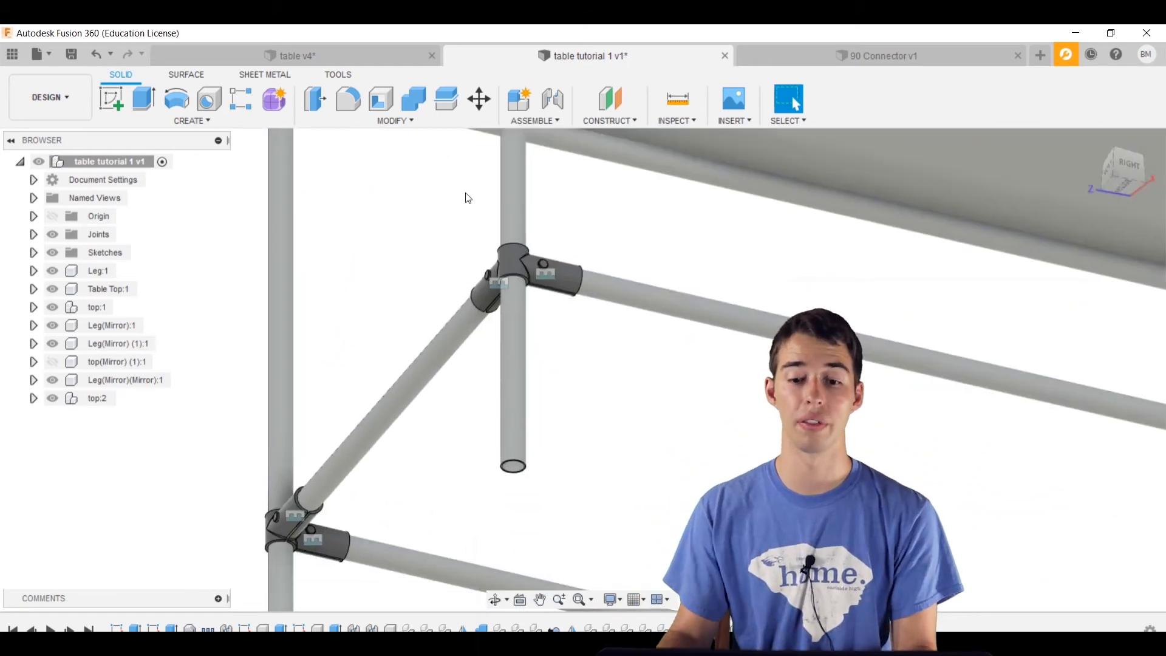
{"action": "left_click", "coordinate": [555, 100]}
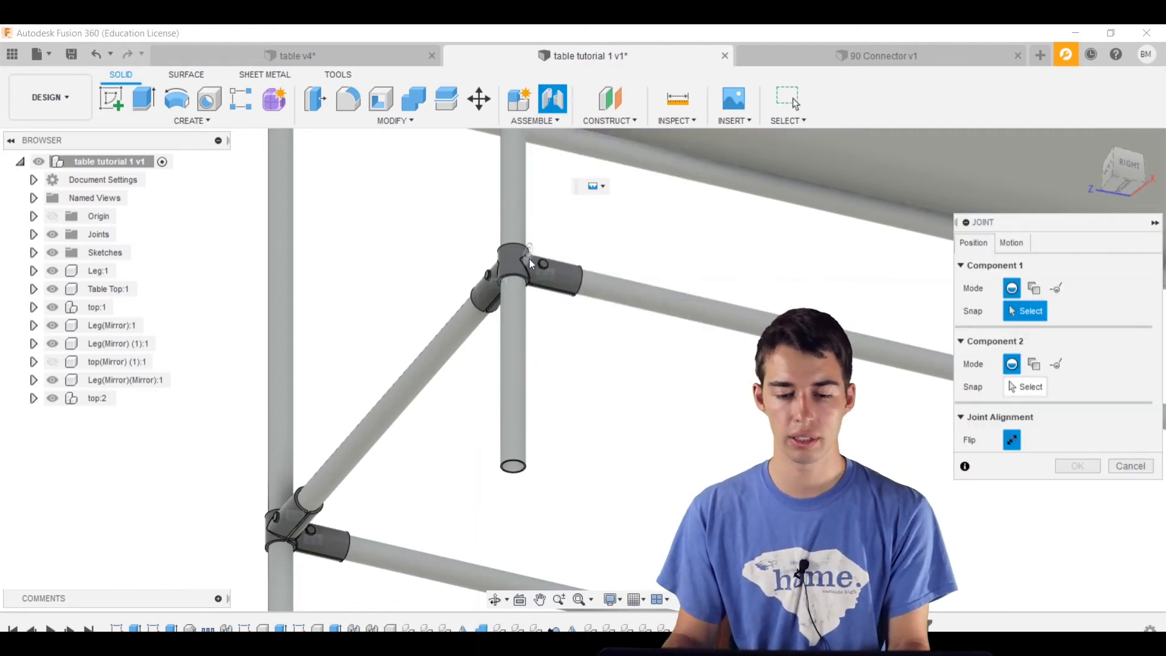
{"action": "scroll", "coordinate": [533, 249], "scroll_direction": "up", "scroll_amount": 10}
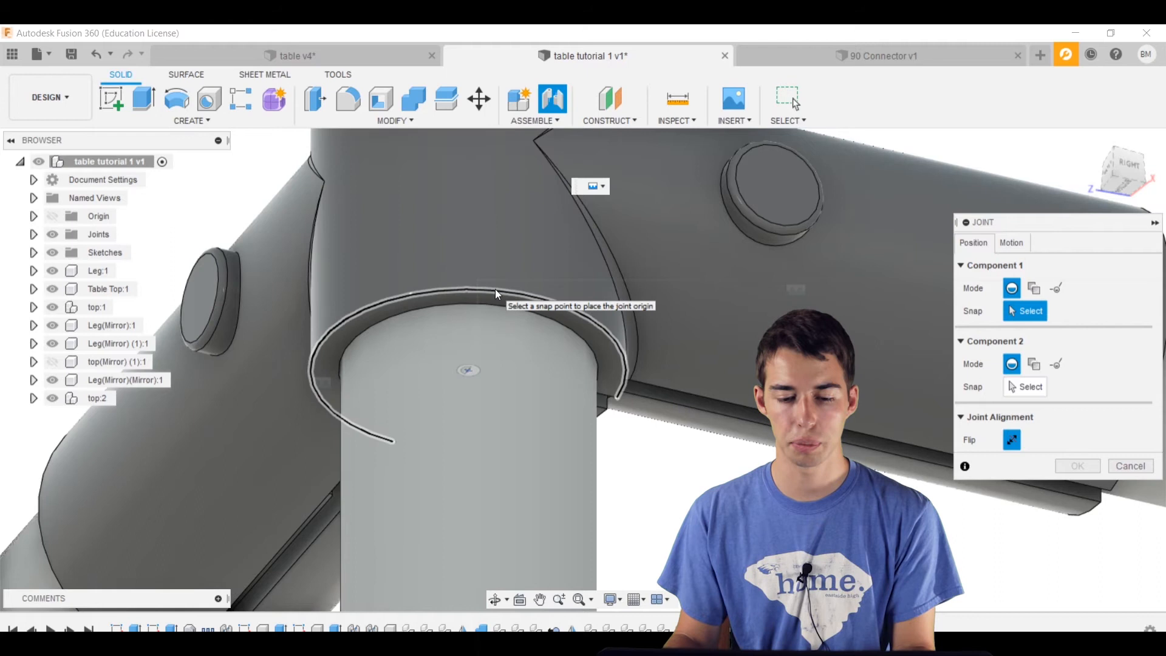
{"action": "left_click", "coordinate": [495, 294]}
{"action": "scroll", "coordinate": [524, 357], "scroll_direction": "down", "scroll_amount": 10}
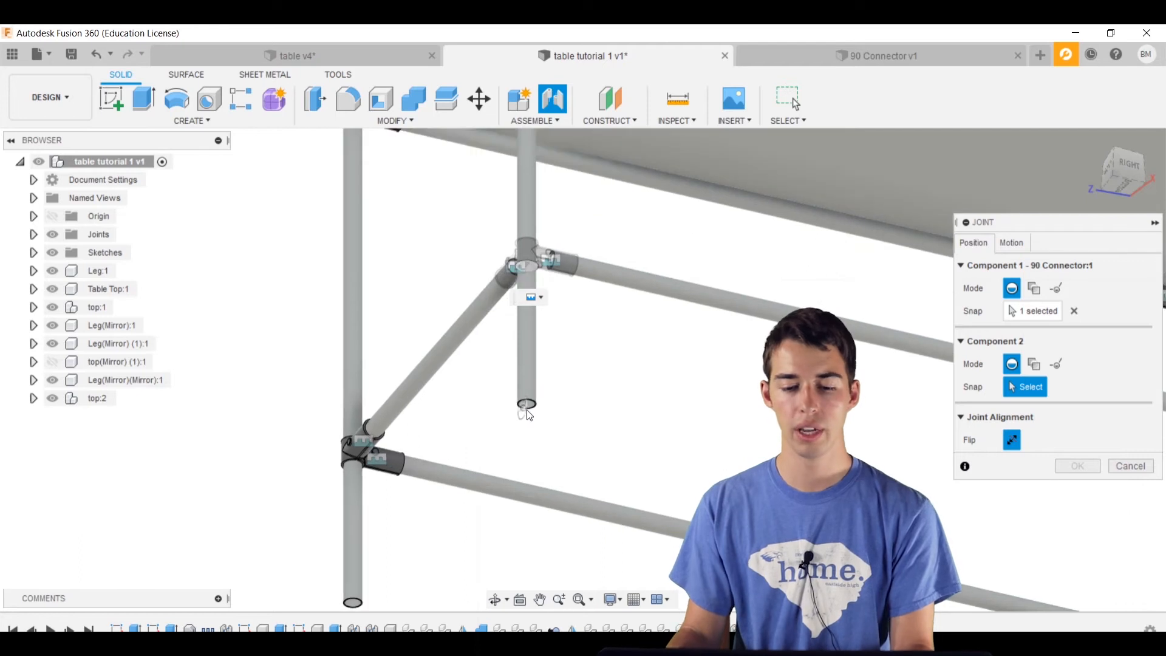
{"action": "scroll", "coordinate": [532, 418], "scroll_direction": "up", "scroll_amount": 10}
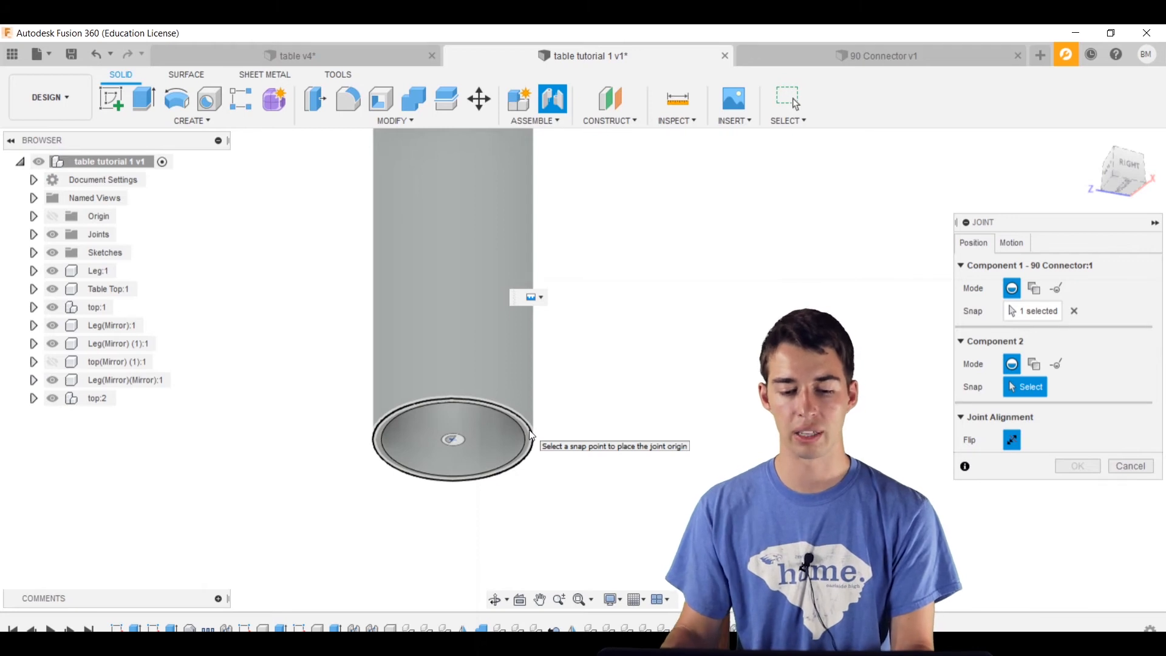
{"action": "left_click", "coordinate": [530, 429]}
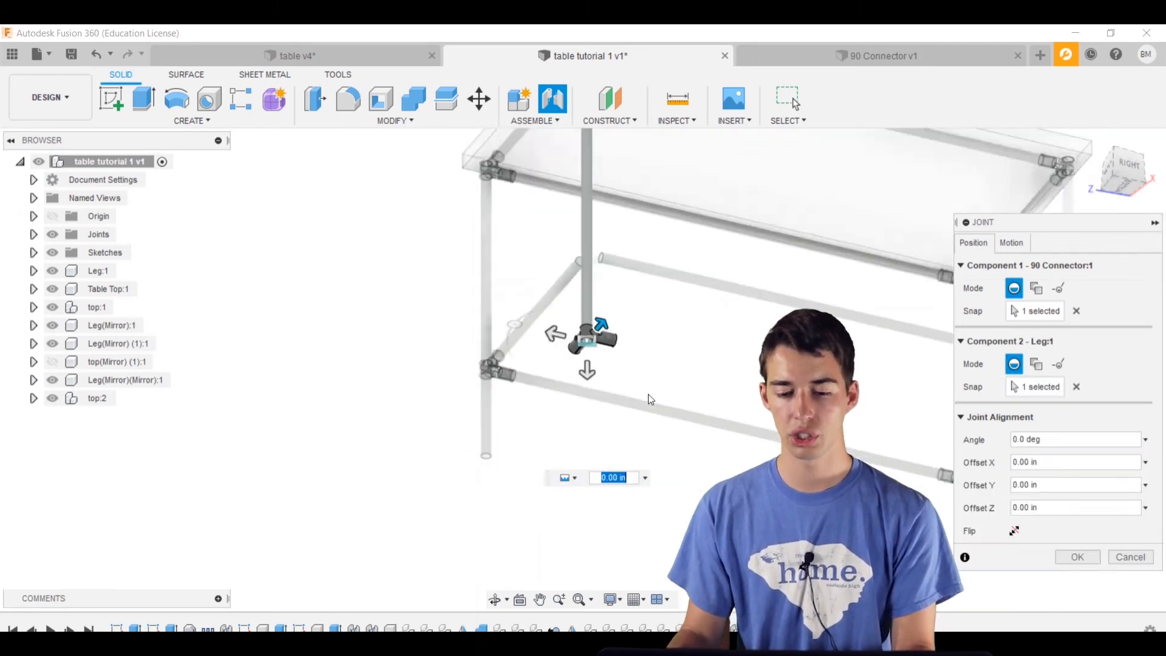
- Set the lower frame joint's Z offset to -3 in and create the joint
{"action": "scroll", "coordinate": [536, 422], "scroll_direction": "up", "scroll_amount": 3}
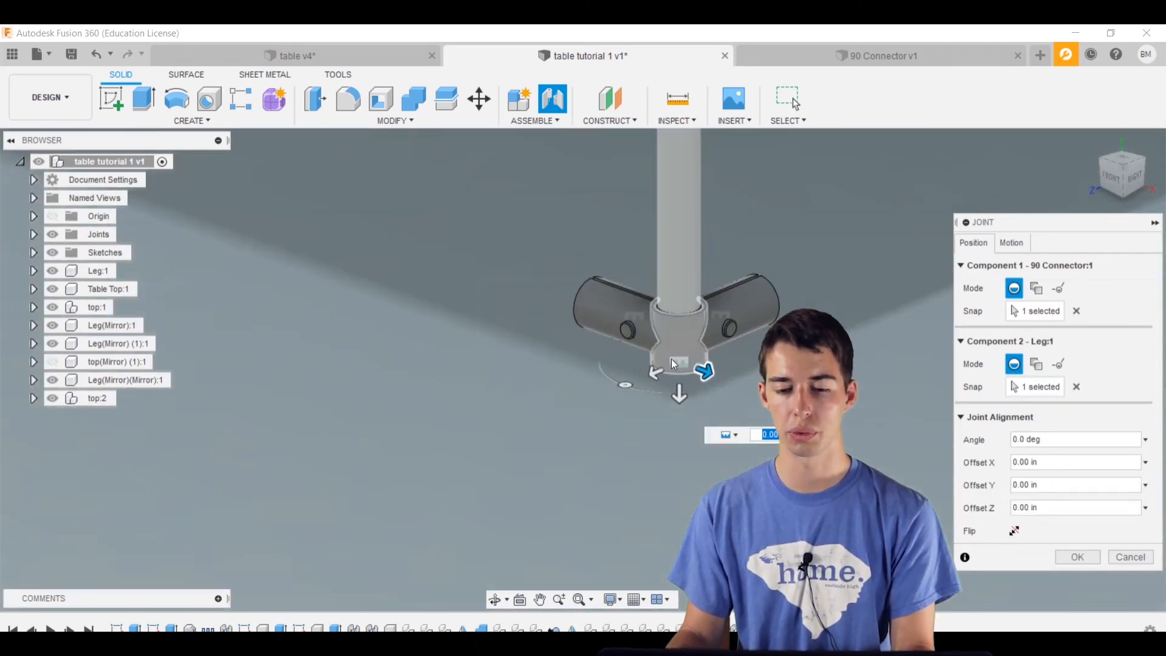
{"action": "scroll", "coordinate": [671, 357], "scroll_direction": "down", "scroll_amount": 6}
{"action": "scroll", "coordinate": [661, 228], "scroll_direction": "up", "scroll_amount": 5}
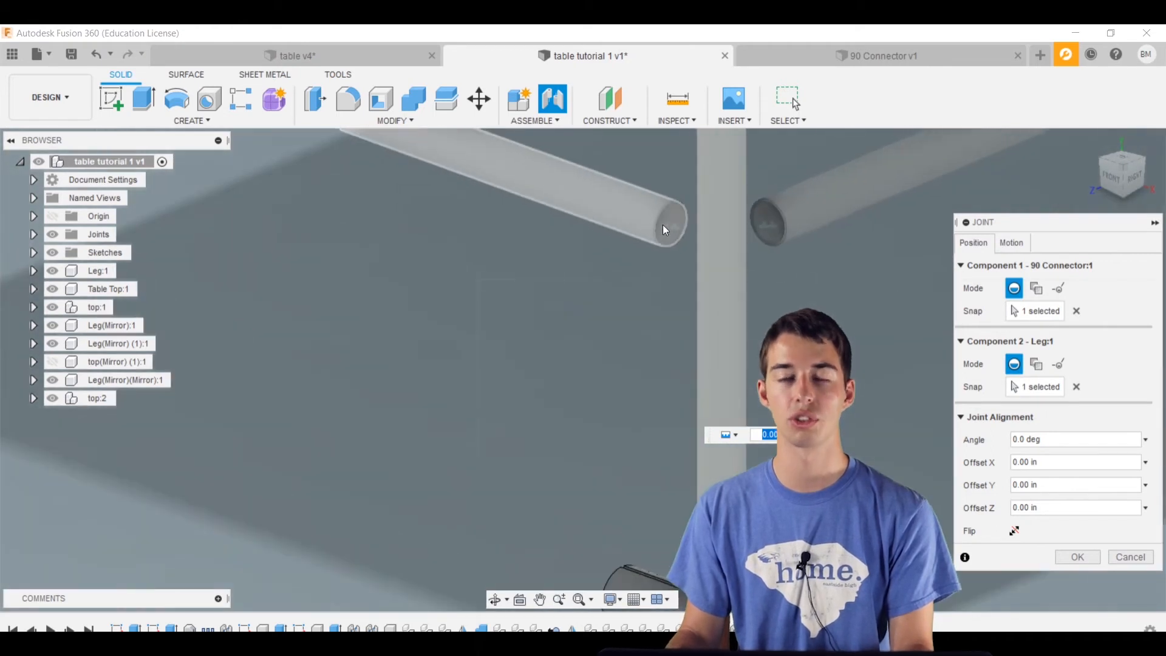
{"action": "scroll", "coordinate": [695, 404], "scroll_direction": "down", "scroll_amount": 6}
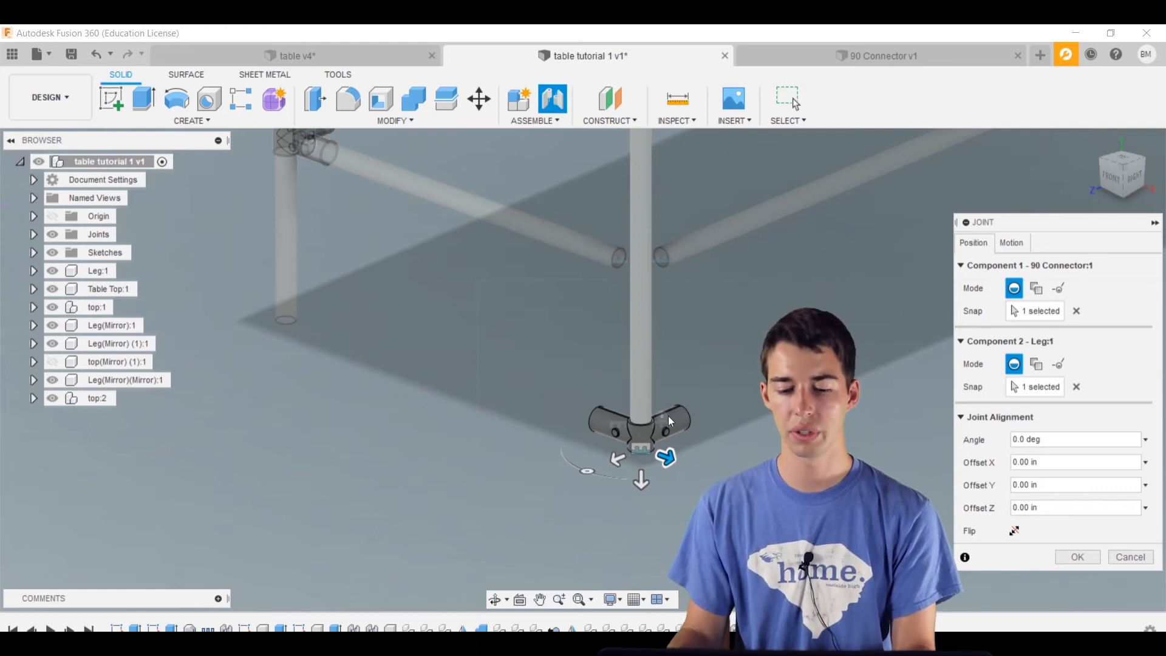
{"action": "middle_click_drag", "start_coordinate": [666, 456], "coordinate": [652, 477], "text": "shift"}
{"action": "left_click_drag", "start_coordinate": [650, 480], "coordinate": [649, 413]}
{"action": "middle_click_drag", "start_coordinate": [723, 442], "coordinate": [686, 404], "text": "shift"}
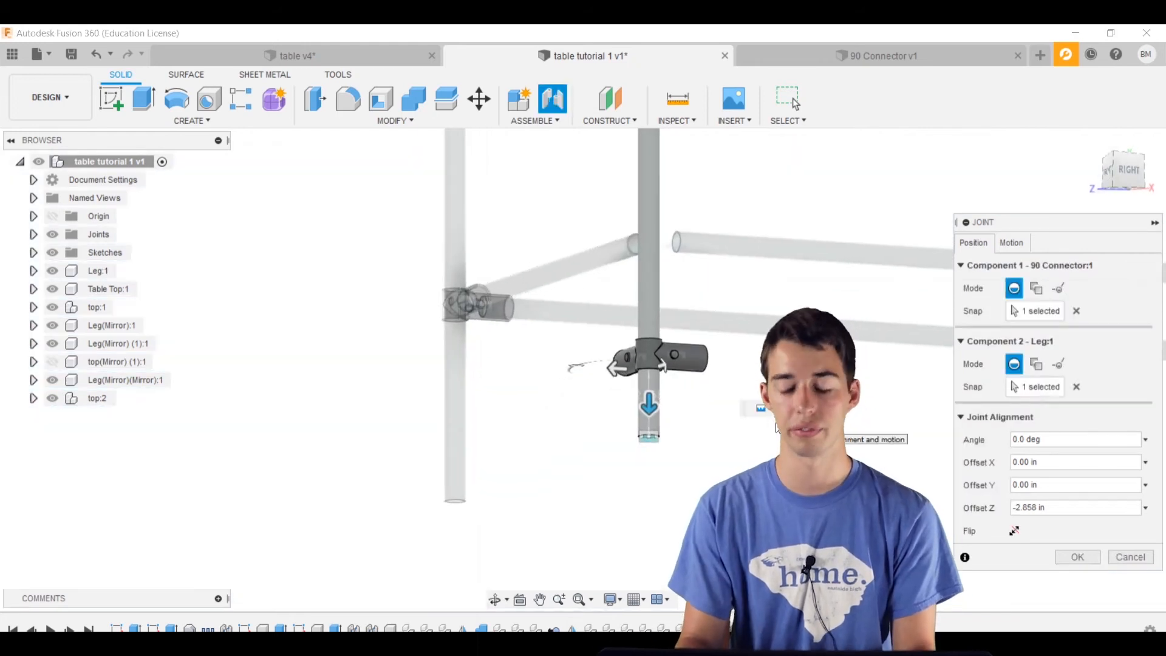
{"action": "left_click_drag", "start_coordinate": [648, 404], "coordinate": [649, 463]}
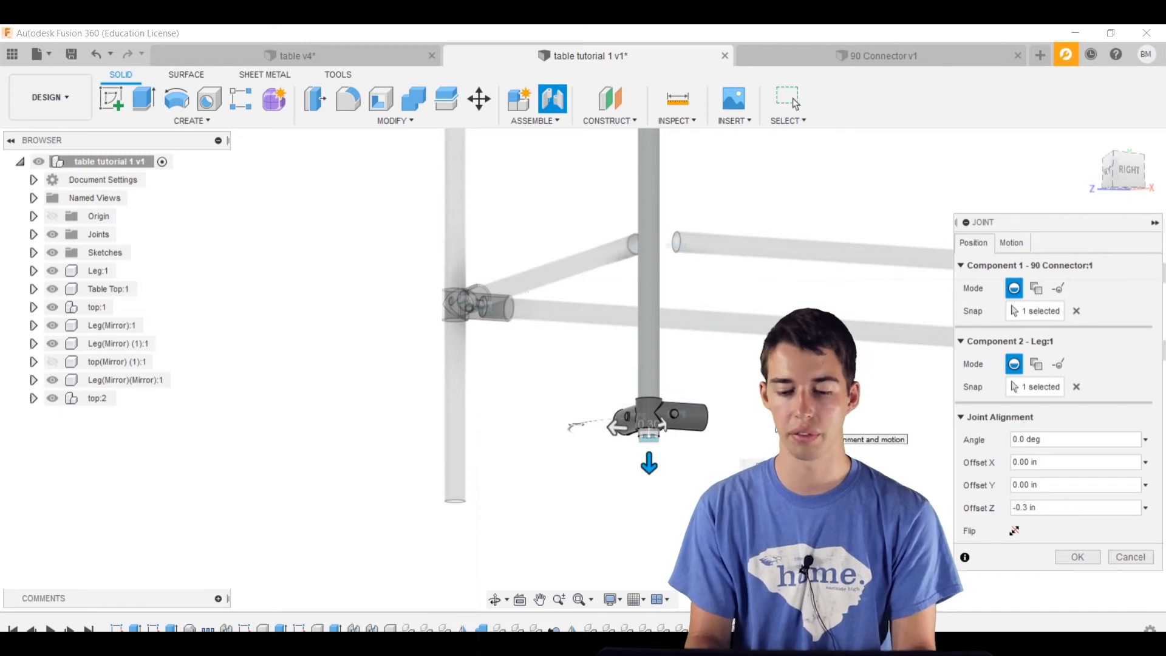
{"action": "left_click_drag", "start_coordinate": [649, 463], "coordinate": [648, 401]}
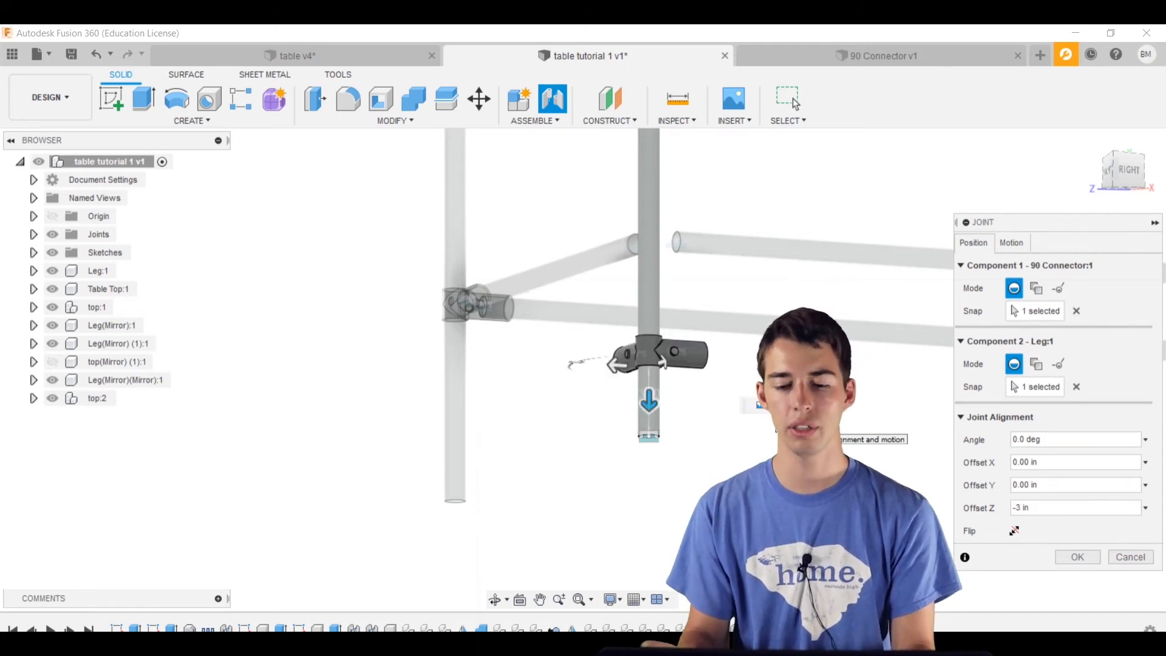
{"action": "key", "text": "Return"}
{"action": "scroll", "coordinate": [717, 433], "scroll_direction": "down", "scroll_amount": 8}
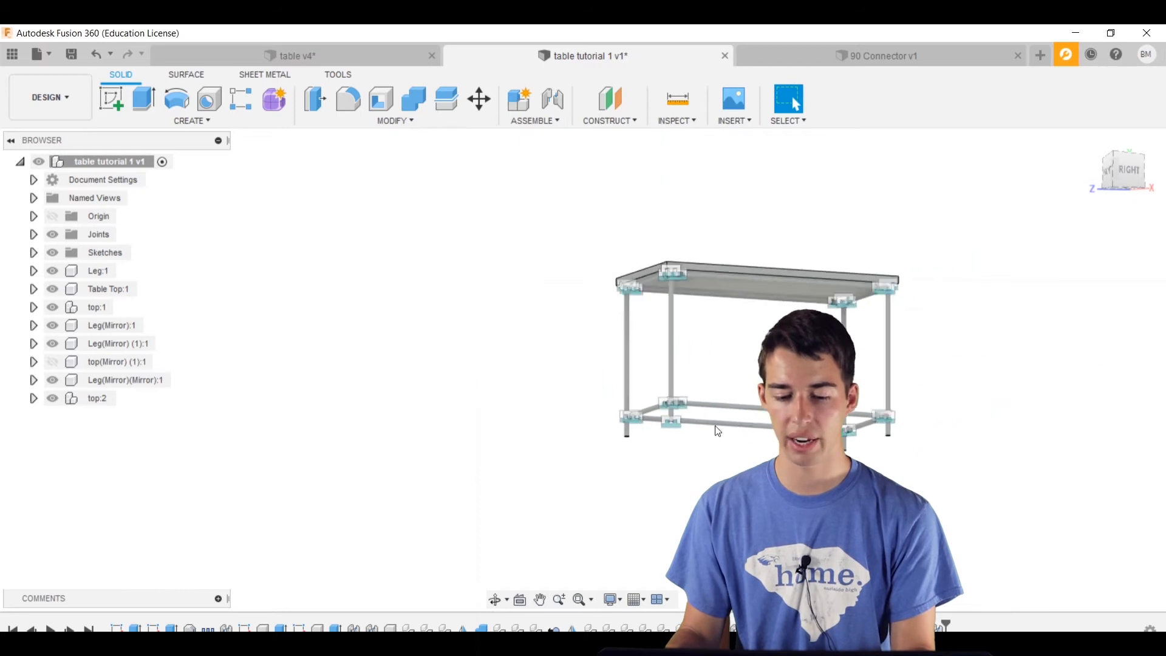
- Check the jointed lower frame around the legs and hide the assembly's Joints folder
{"action": "scroll", "coordinate": [717, 433], "scroll_direction": "up", "scroll_amount": 8}
{"action": "middle_click_drag", "start_coordinate": [658, 437], "coordinate": [630, 376], "text": "shift"}
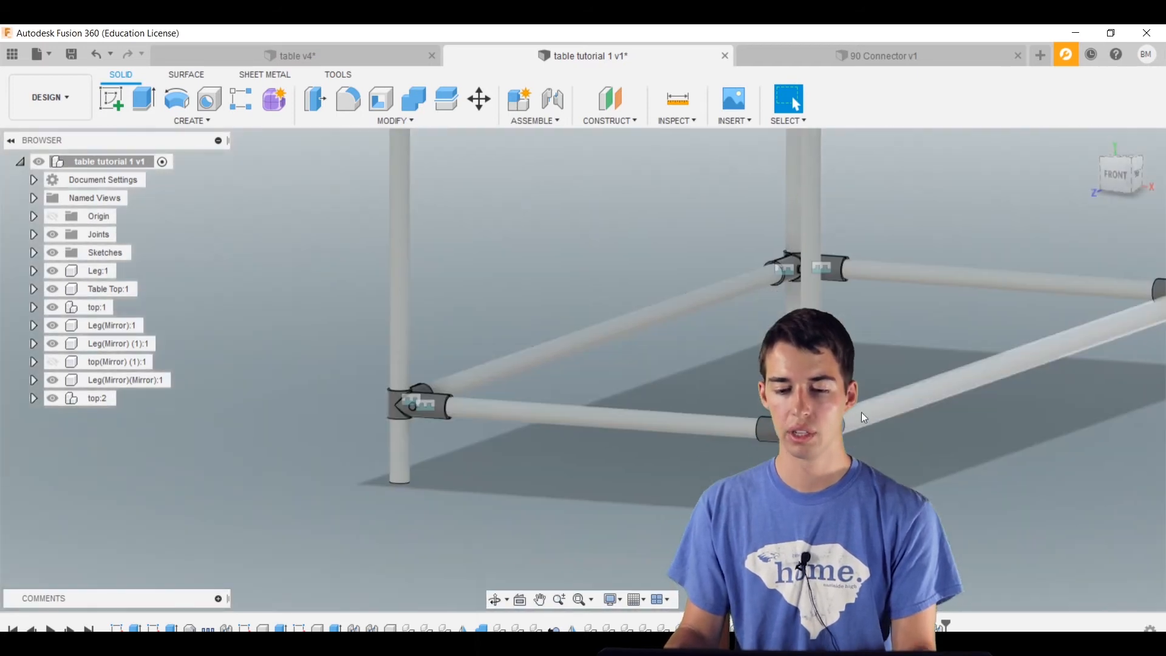
{"action": "scroll", "coordinate": [877, 415], "scroll_direction": "down", "scroll_amount": 8}
{"action": "middle_click_drag", "start_coordinate": [607, 267], "coordinate": [520, 204], "text": "shift"}
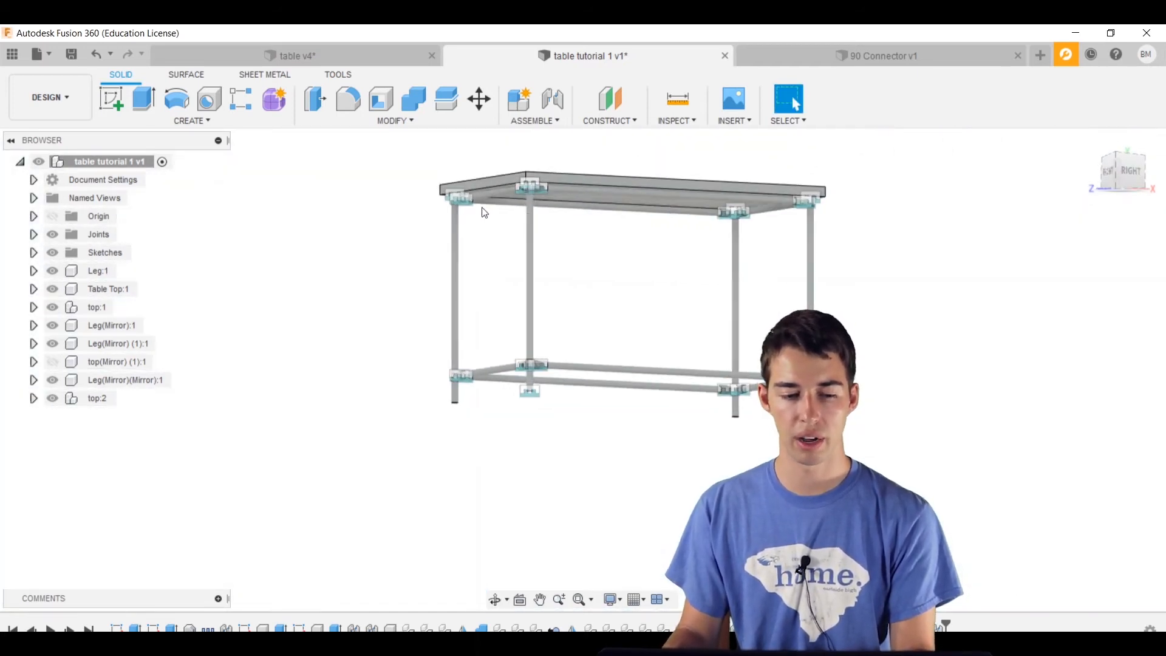
{"action": "scroll", "coordinate": [490, 223], "scroll_direction": "up", "scroll_amount": 2}
{"action": "left_click", "coordinate": [52, 235]}
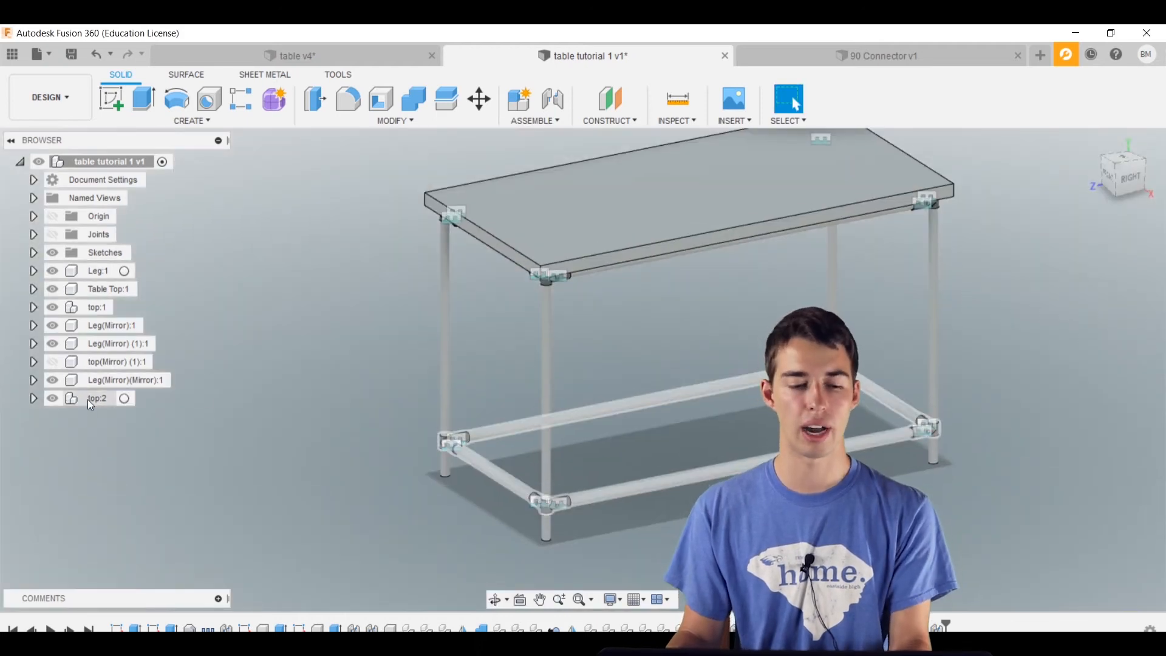
- Try renaming the copied lower frame top:2 as bottom, and undo the rename
{"action": "left_click", "coordinate": [102, 399]}
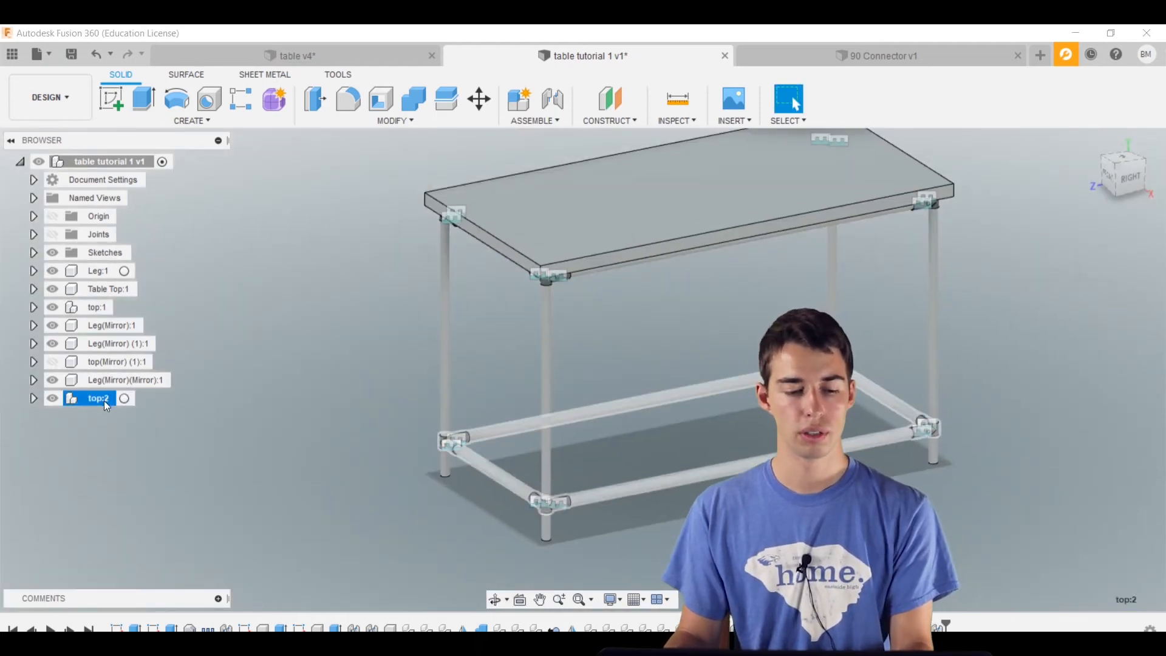
{"action": "double_click", "coordinate": [111, 400]}
{"action": "type", "text": "bo"}
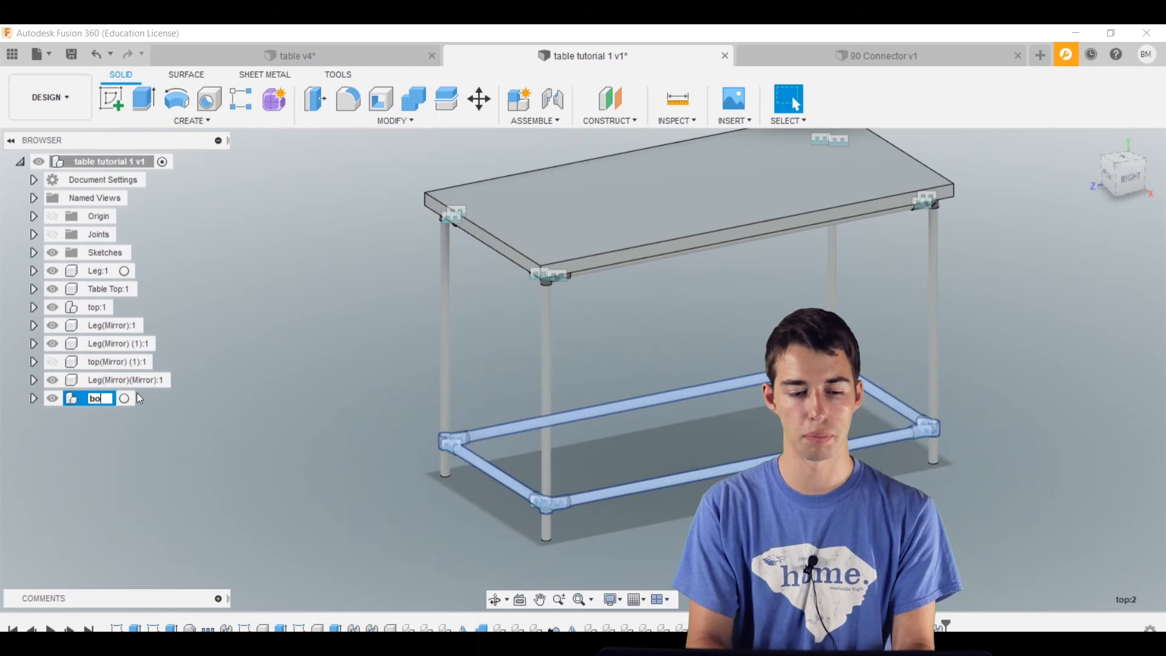
{"action": "type", "text": "ttom"}
{"action": "key", "text": "Return"}
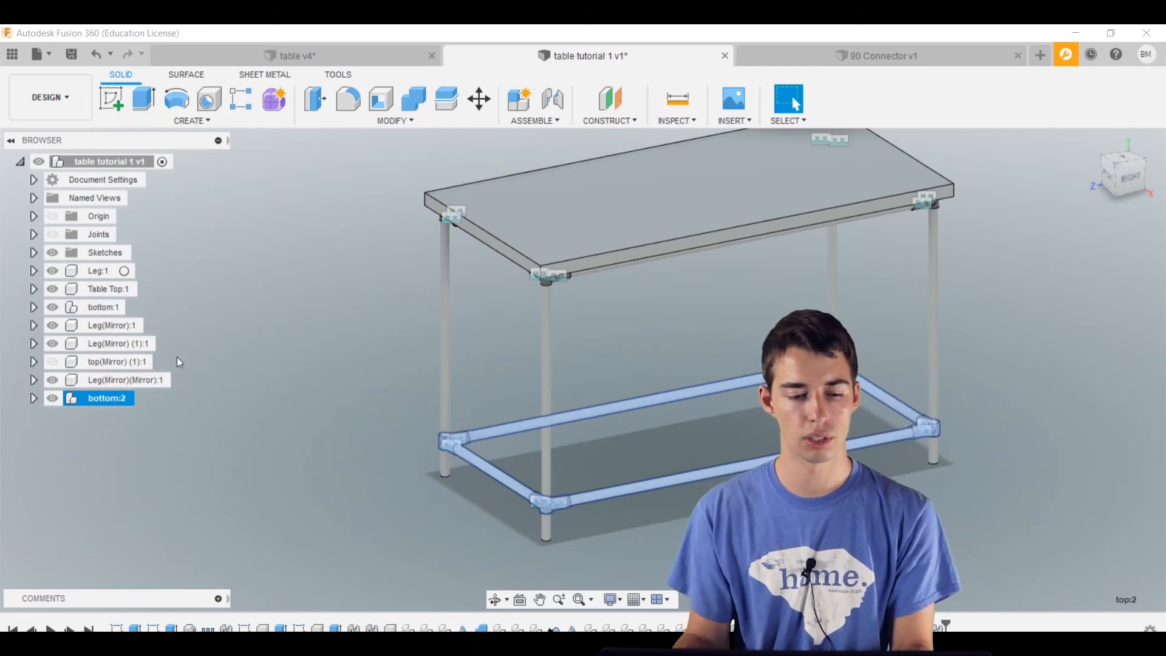
{"action": "key", "text": "ctrl+z"}
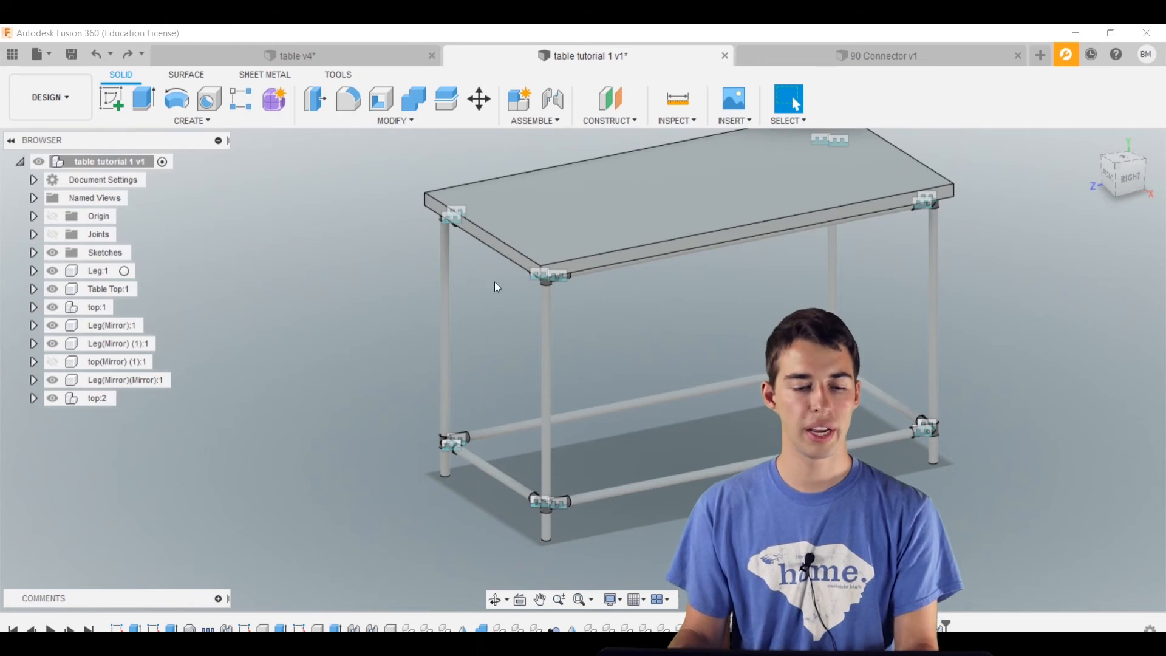
- Rename the top:1 component as frame so the name suits both its upper and lower instances
{"action": "left_click", "coordinate": [97, 307]}
{"action": "left_click", "coordinate": [73, 399]}
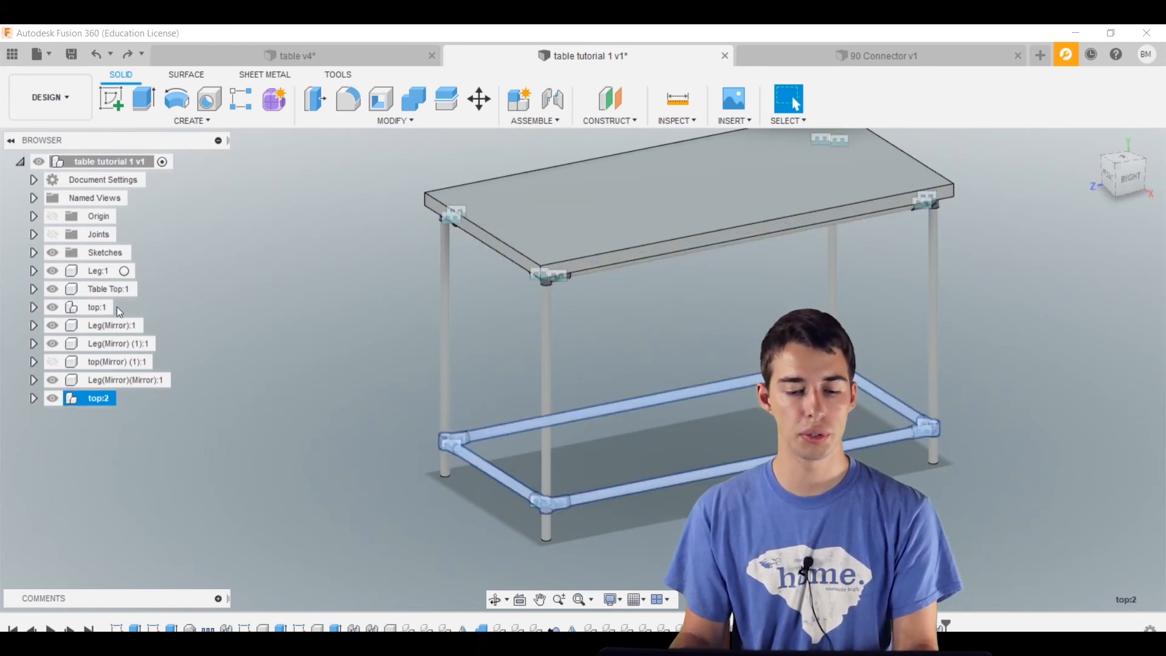
{"action": "left_click", "coordinate": [94, 308]}
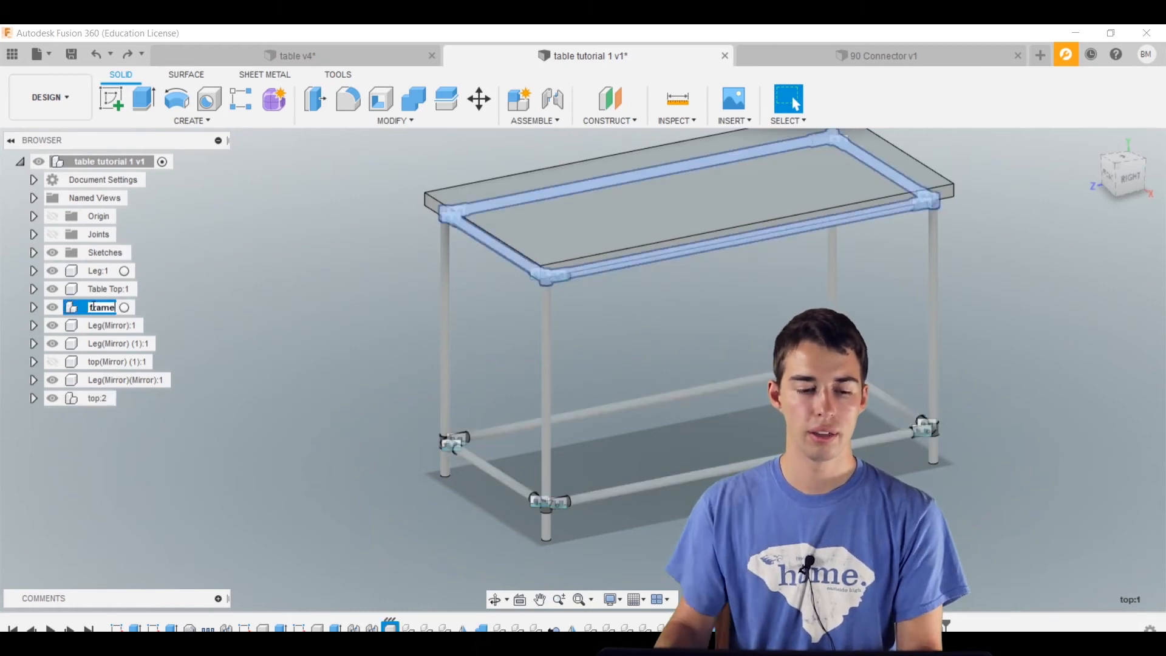
{"action": "type", "text": "frame"}
{"action": "key", "text": "Return"}
{"action": "left_click", "coordinate": [96, 310]}
{"action": "left_click", "coordinate": [121, 398]}
{"action": "left_click", "coordinate": [259, 315]}
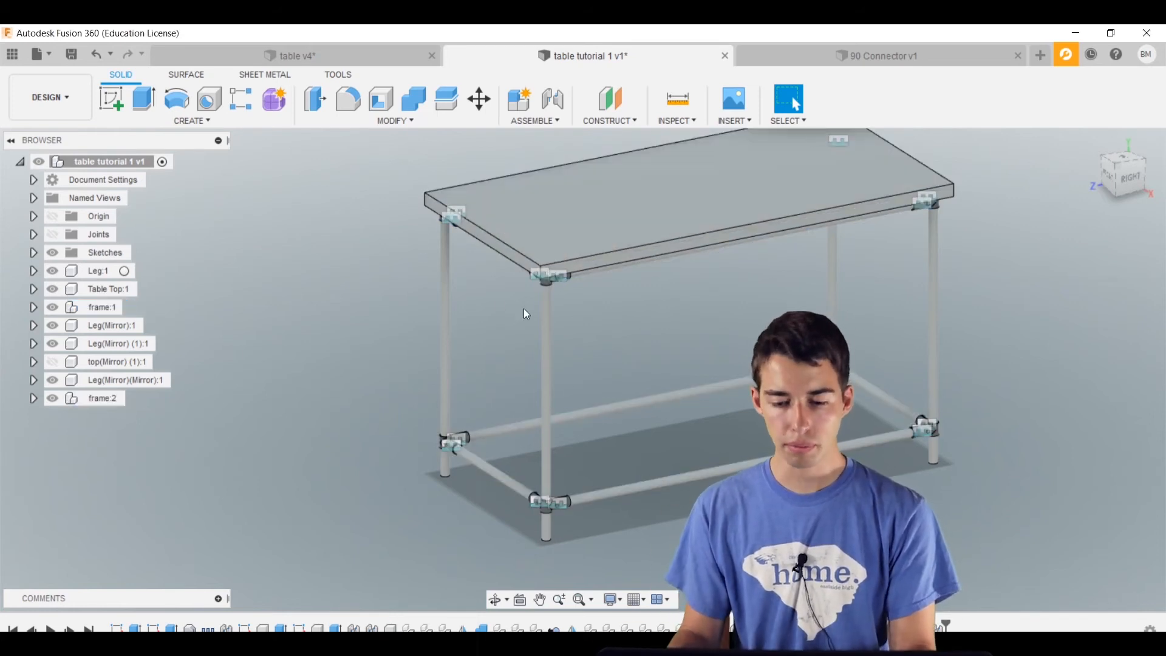
- Examine the components inside frame:1 and select the short end pipe of the lower frame
{"action": "scroll", "coordinate": [527, 377], "scroll_direction": "down", "scroll_amount": 2}
{"action": "scroll", "coordinate": [531, 326], "scroll_direction": "up", "scroll_amount": 1}
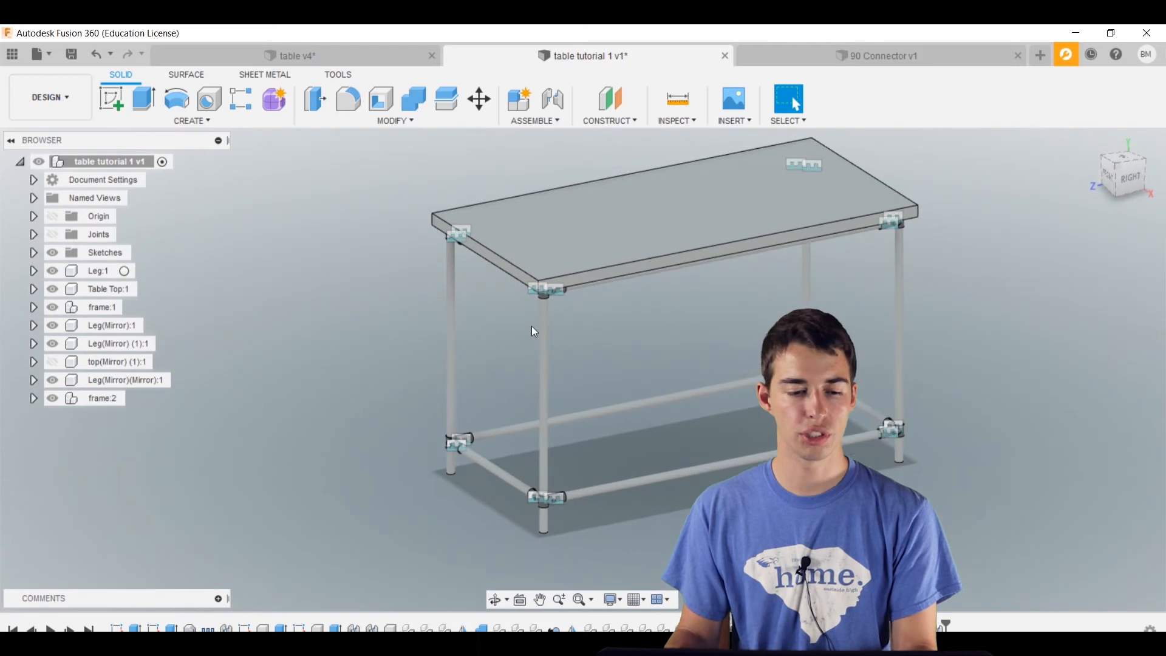
{"action": "left_click", "coordinate": [34, 307]}
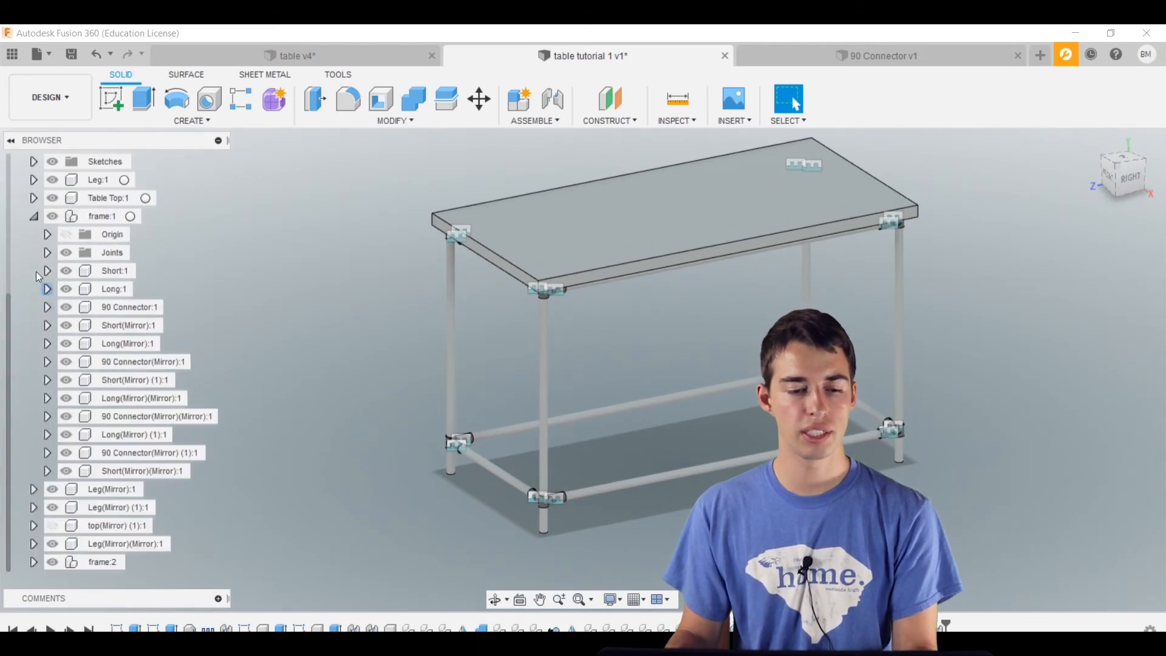
{"action": "left_click", "coordinate": [32, 217]}
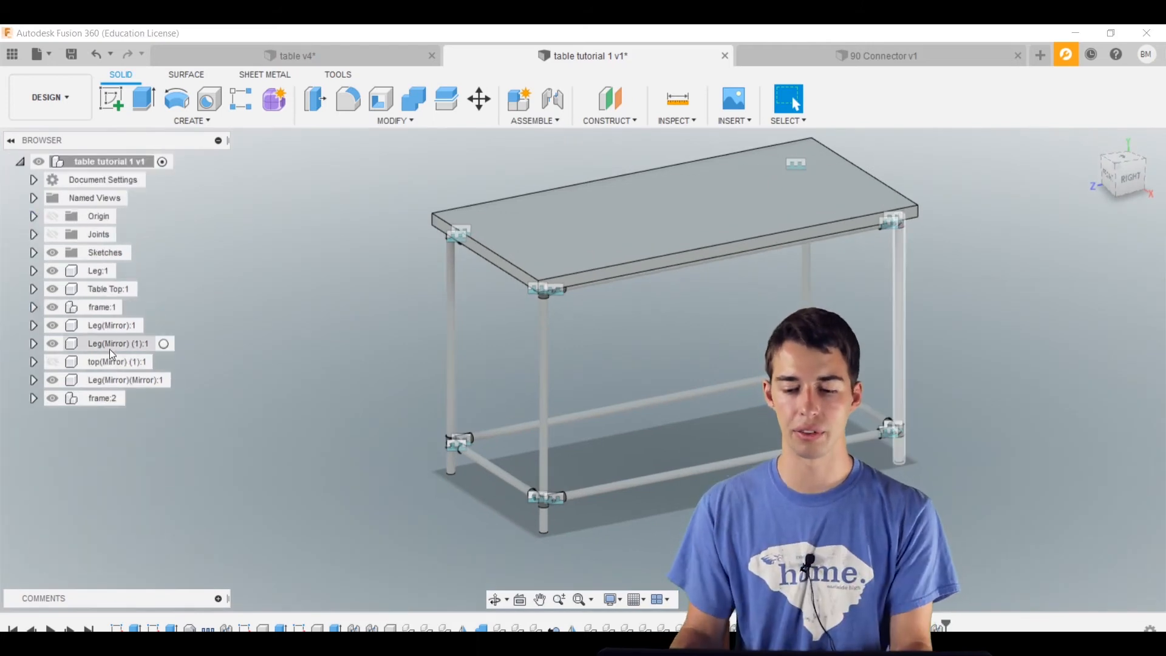
{"action": "left_click", "coordinate": [525, 471]}
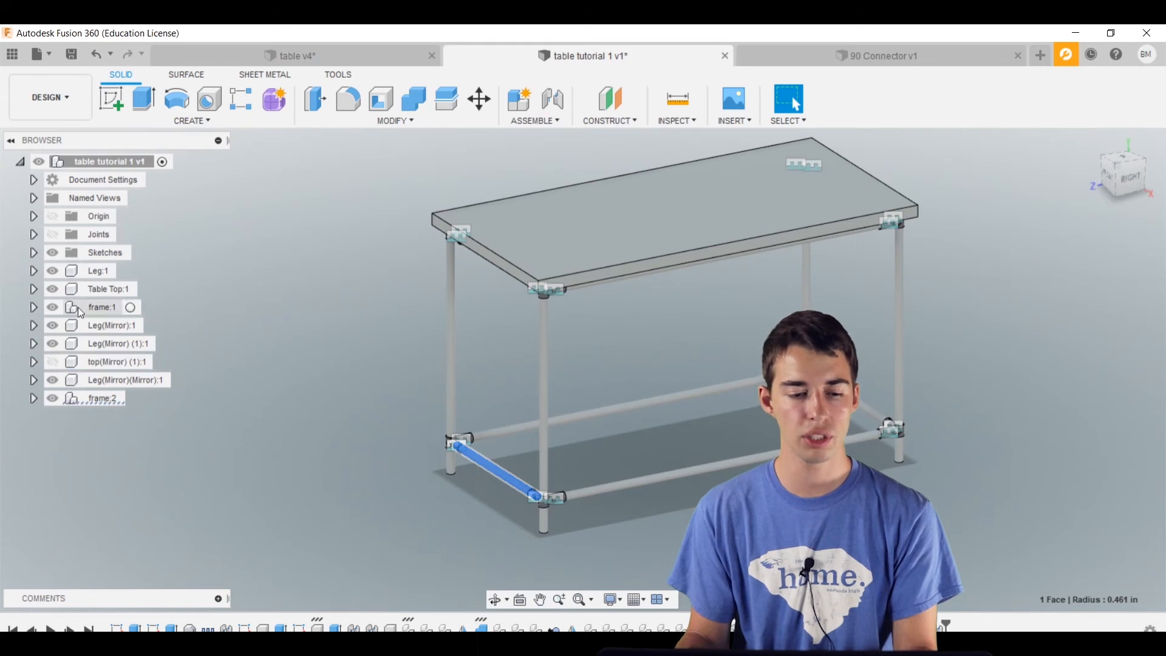
- Hide the Table Top and expand frame:1 to show its components
{"action": "left_click", "coordinate": [52, 289]}
{"action": "middle_click_drag", "start_coordinate": [425, 351], "coordinate": [377, 337]}
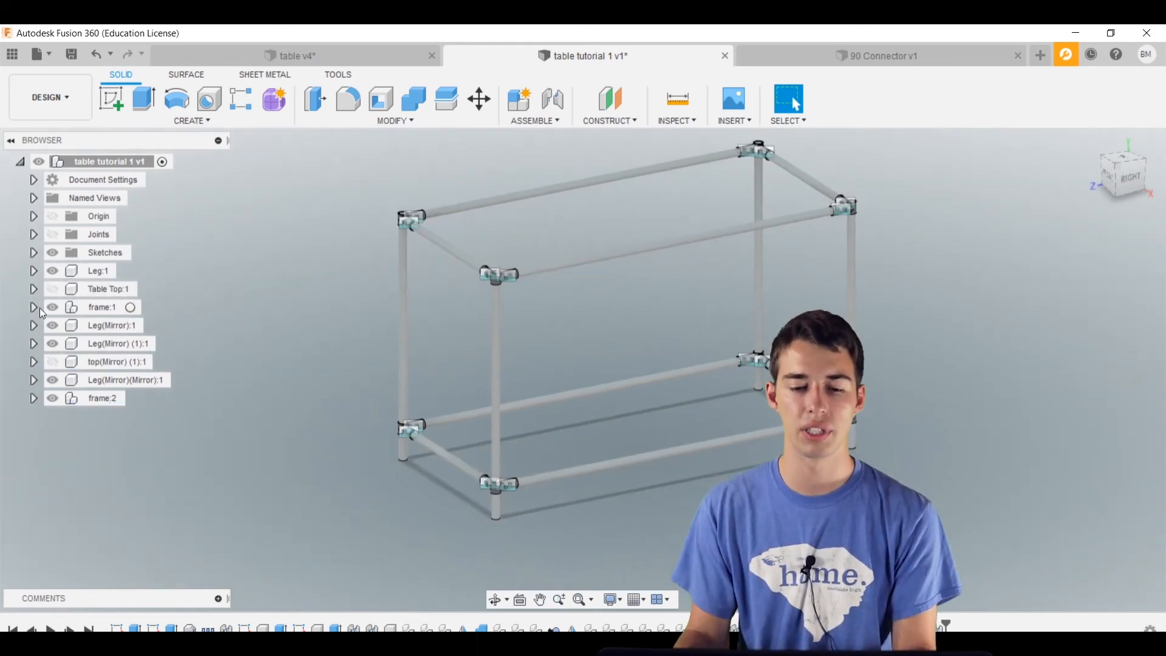
{"action": "scroll", "coordinate": [453, 206], "scroll_direction": "up", "scroll_amount": 5}
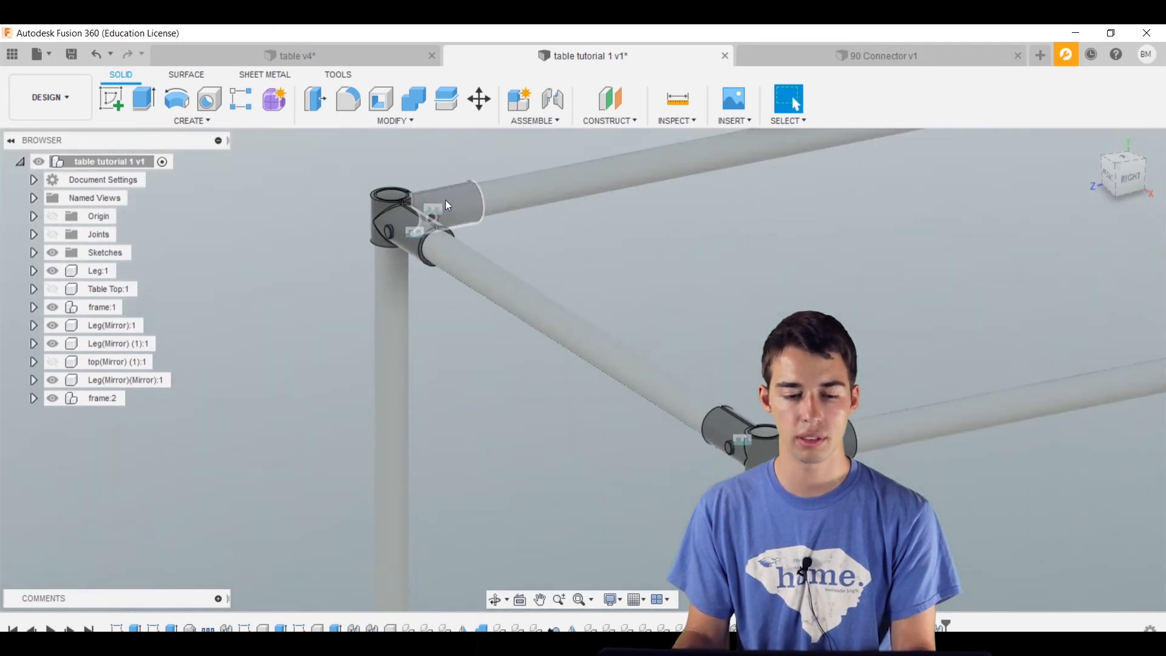
{"action": "left_click", "coordinate": [34, 307]}
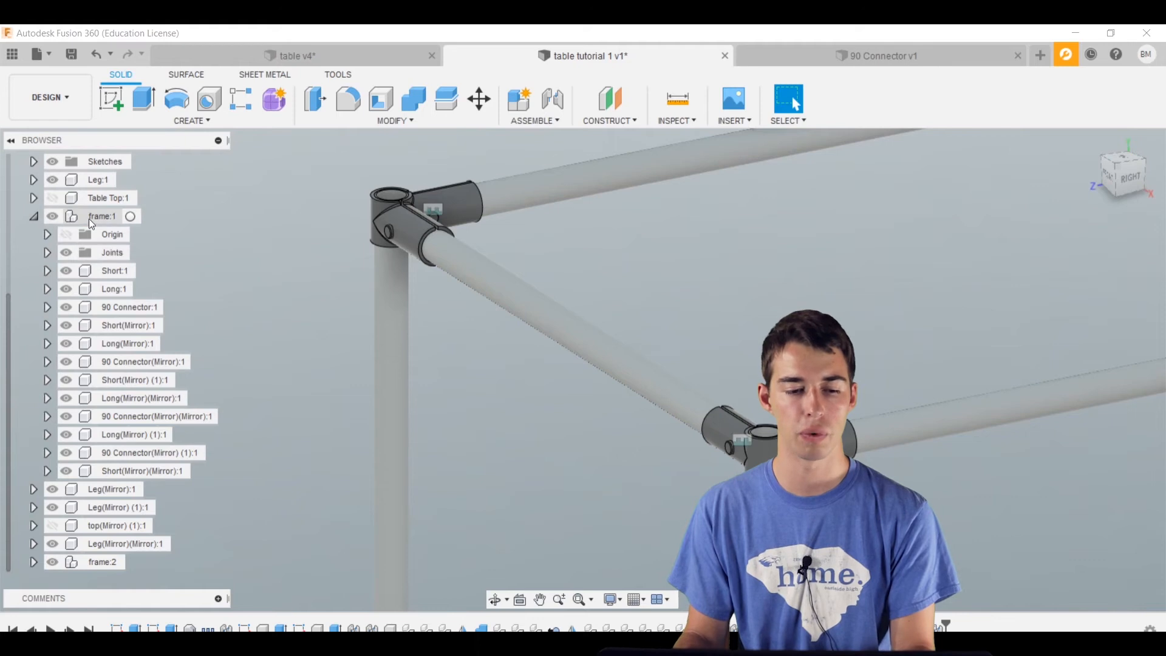
- Hide the joints inside frame:1 and collapse its component list
{"action": "left_click", "coordinate": [70, 253]}
{"action": "scroll", "coordinate": [537, 389], "scroll_direction": "down", "scroll_amount": 5}
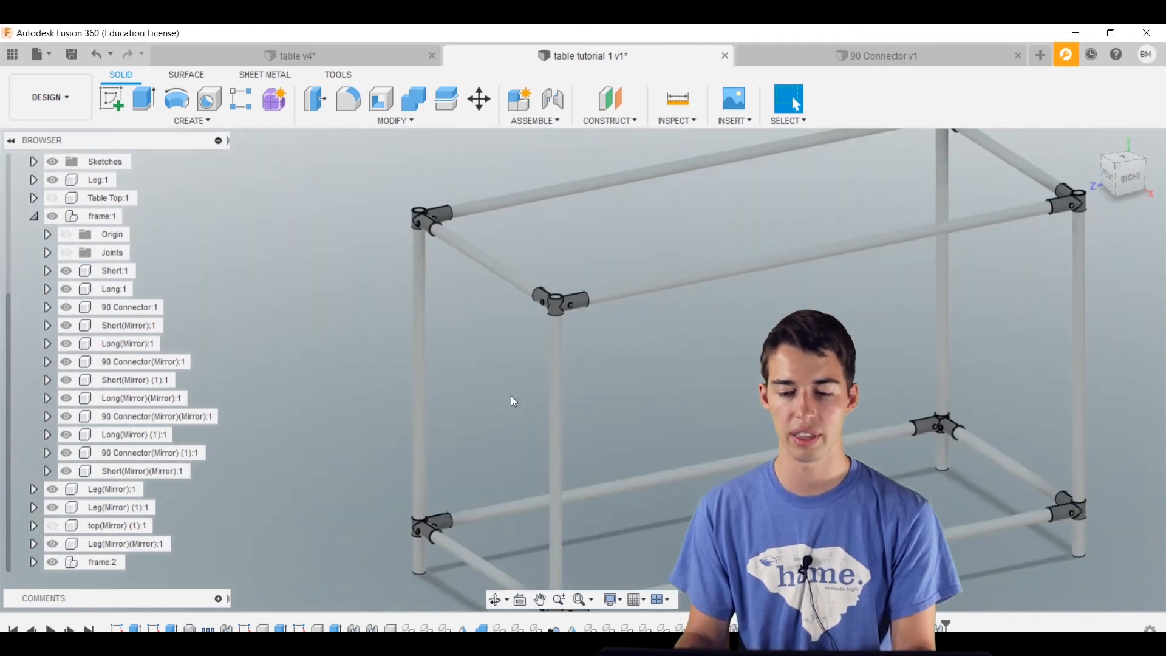
{"action": "scroll", "coordinate": [511, 396], "scroll_direction": "up", "scroll_amount": 2}
{"action": "scroll", "coordinate": [671, 418], "scroll_direction": "down", "scroll_amount": 4}
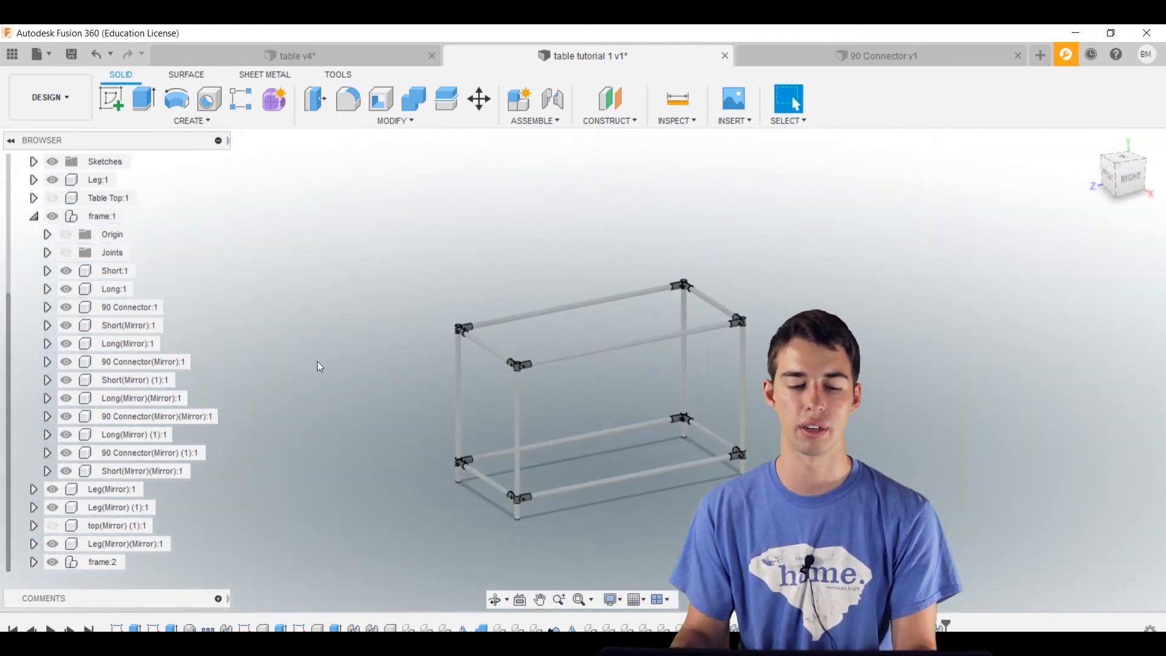
{"action": "left_click", "coordinate": [34, 217]}
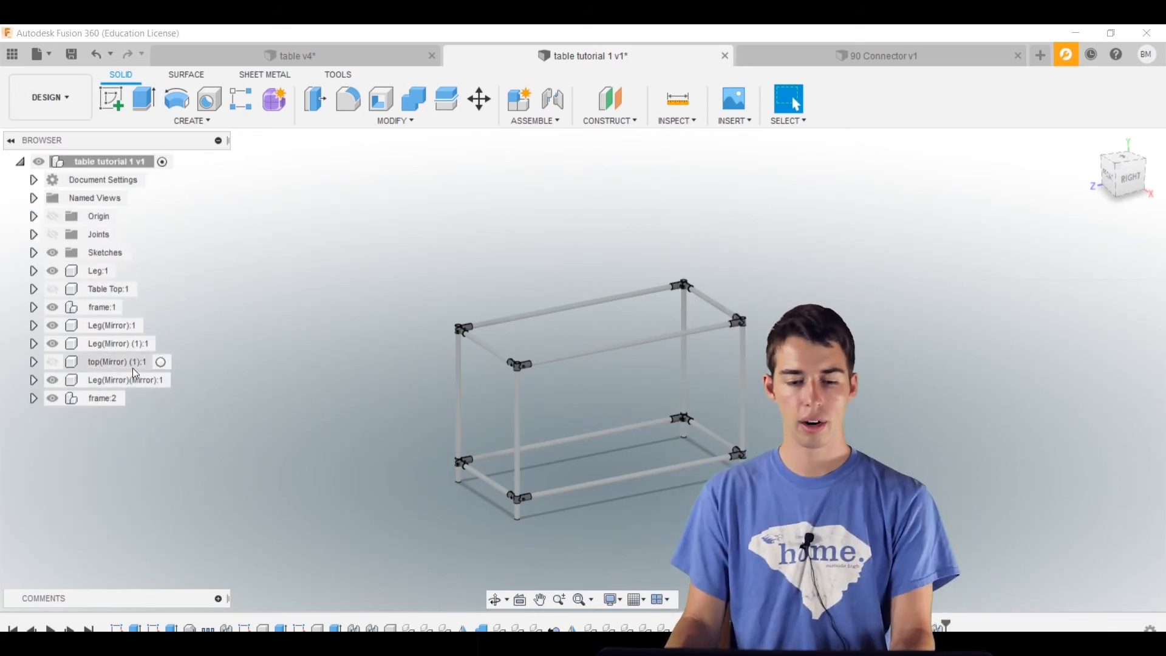
- Switch to the finished table v4 design and examine how its crossed diagonal pipes attach to the upper and lower frames
{"action": "scroll", "coordinate": [343, 319], "scroll_direction": "up", "scroll_amount": 5}
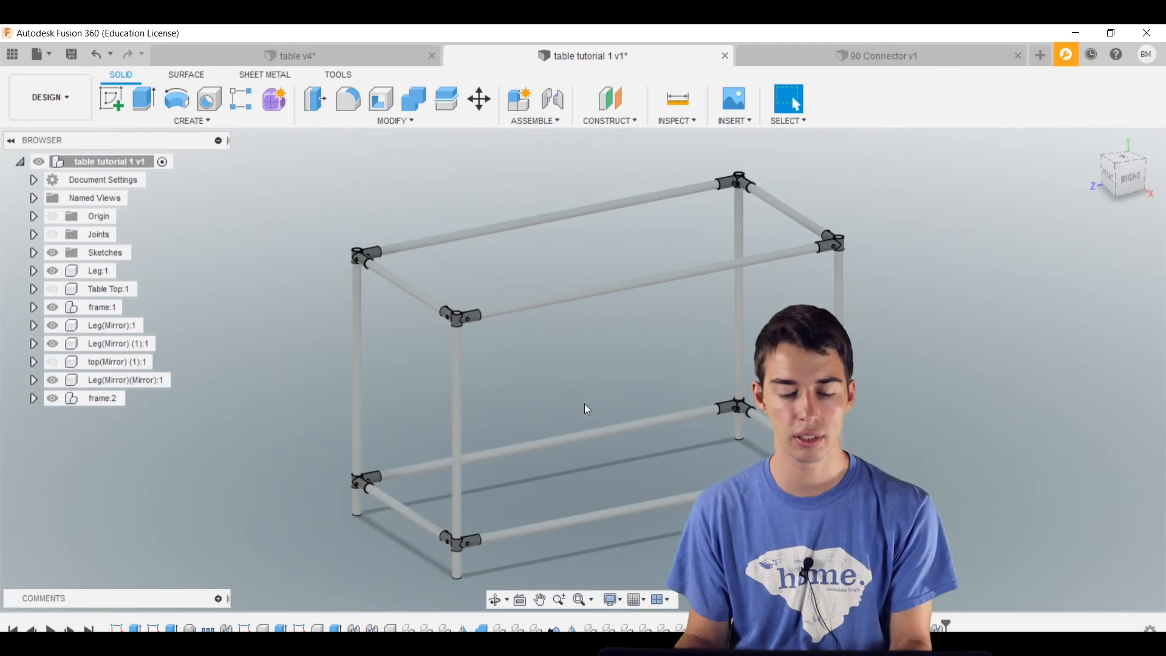
{"action": "scroll", "coordinate": [561, 395], "scroll_direction": "down", "scroll_amount": 1}
{"action": "middle_click_drag", "start_coordinate": [570, 335], "coordinate": [600, 297]}
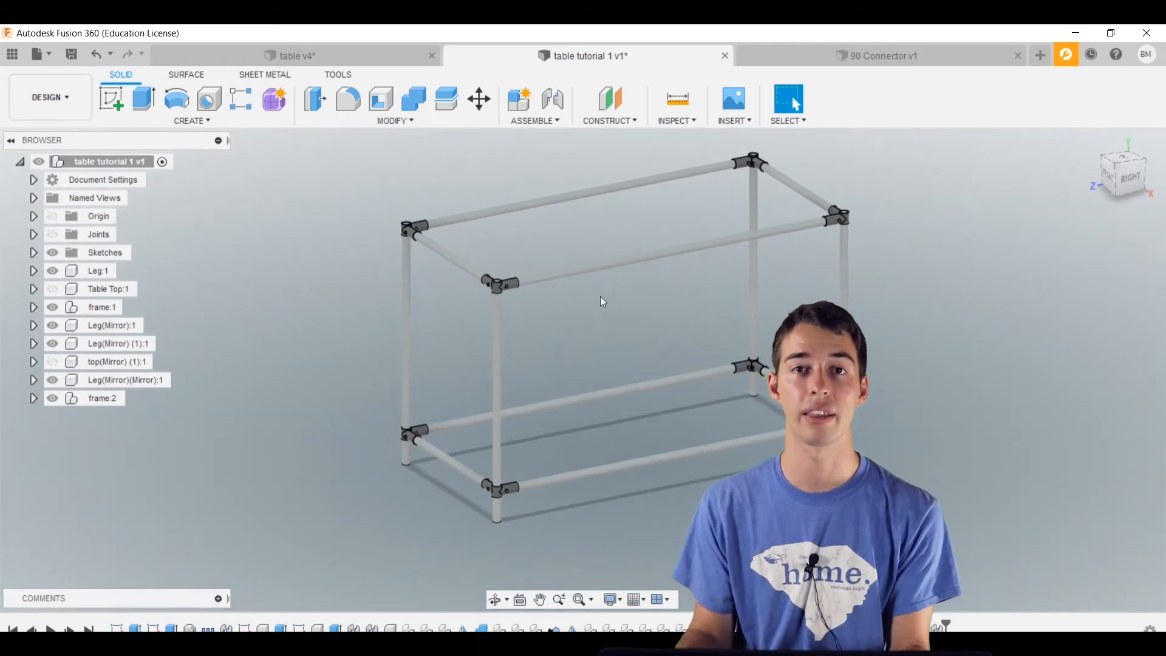
{"action": "scroll", "coordinate": [443, 256], "scroll_direction": "up", "scroll_amount": 1}
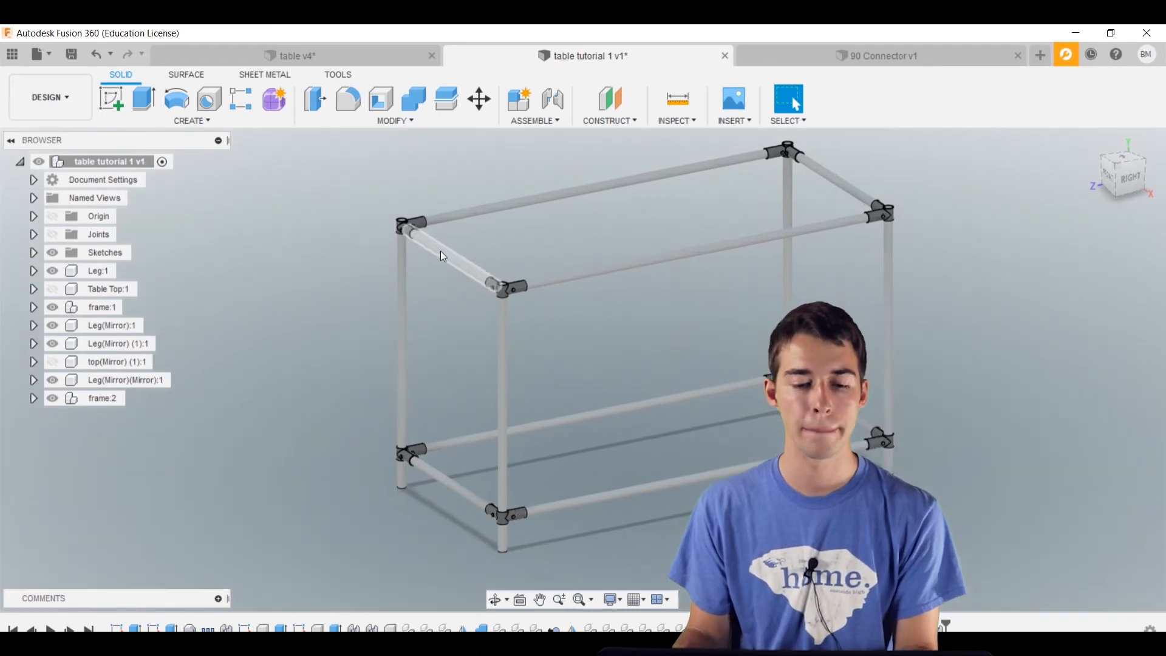
{"action": "middle_click_drag", "start_coordinate": [443, 305], "coordinate": [415, 261], "text": "shift"}
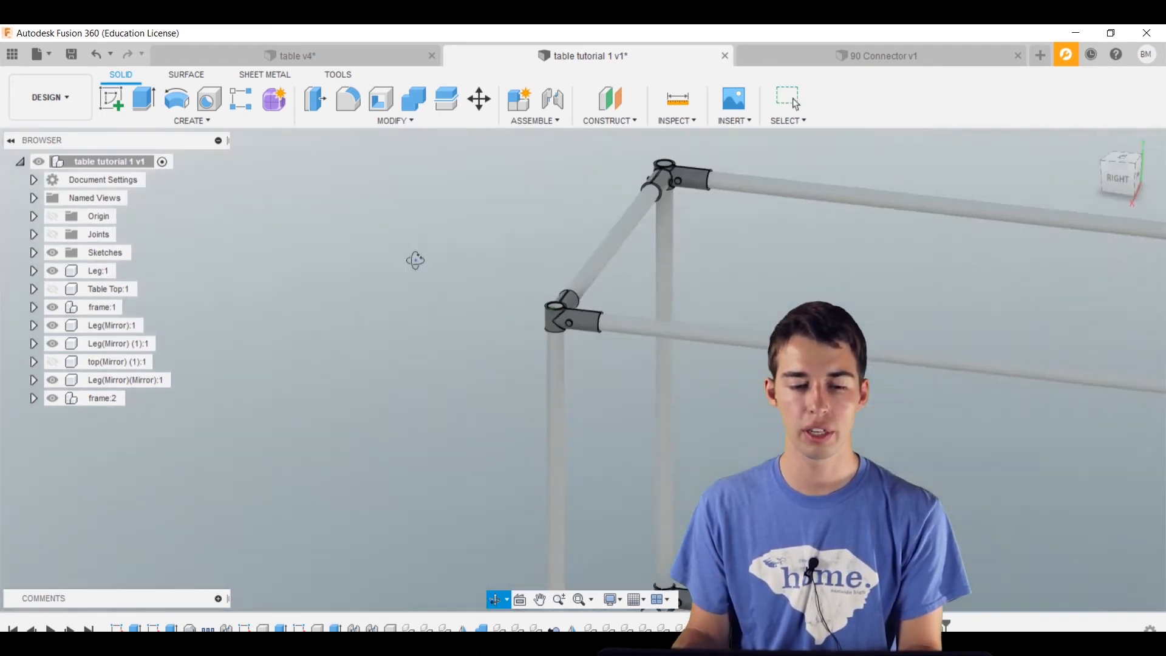
{"action": "left_click", "coordinate": [345, 57]}
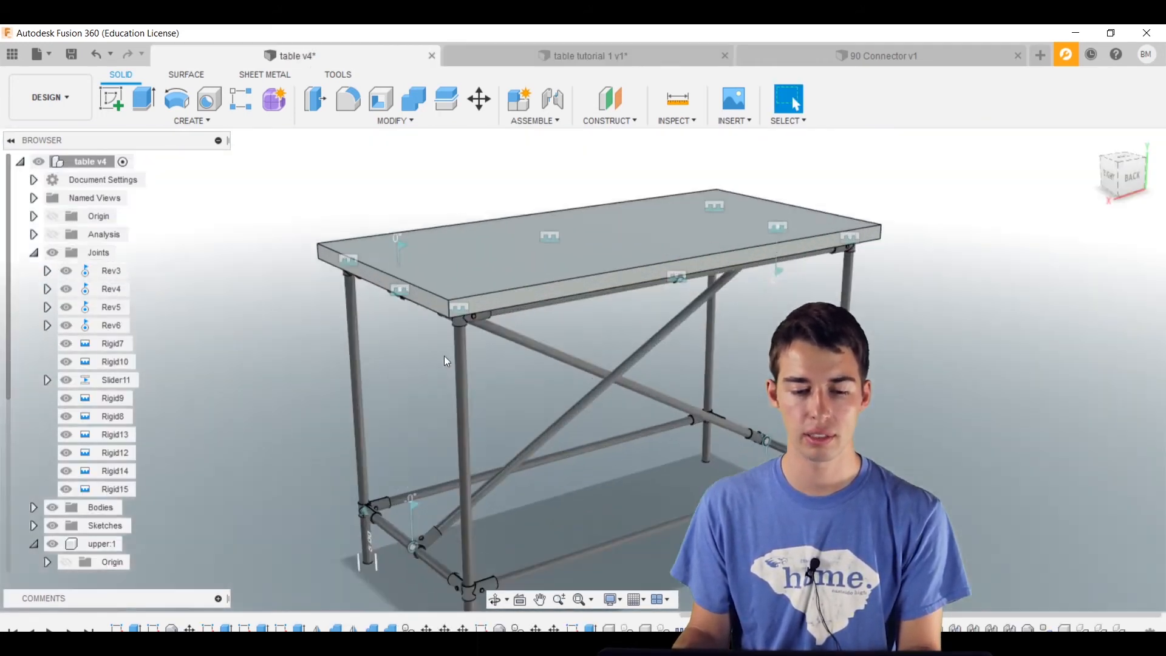
{"action": "scroll", "coordinate": [443, 357], "scroll_direction": "up", "scroll_amount": 3}
{"action": "middle_click_drag", "start_coordinate": [444, 357], "coordinate": [394, 290], "text": "shift"}
{"action": "middle_click_drag", "start_coordinate": [394, 290], "coordinate": [415, 210]}
{"action": "scroll", "coordinate": [415, 209], "scroll_direction": "up", "scroll_amount": 2}
{"action": "scroll", "coordinate": [426, 176], "scroll_direction": "up", "scroll_amount": 3}
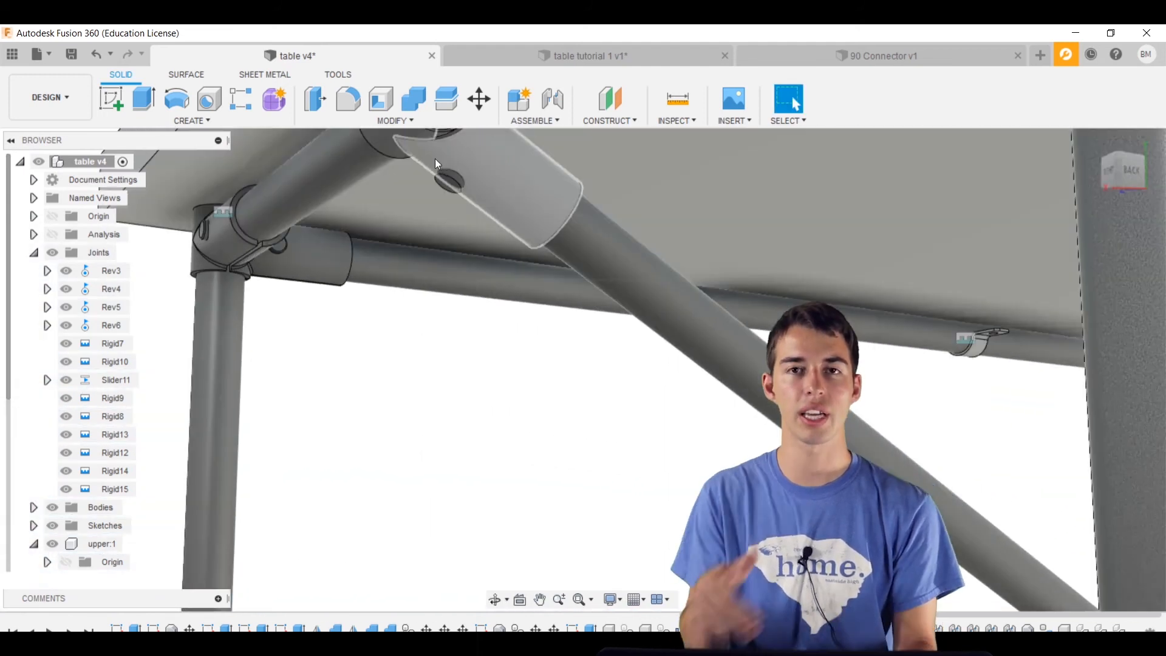
{"action": "scroll", "coordinate": [465, 292], "scroll_direction": "down", "scroll_amount": 2}
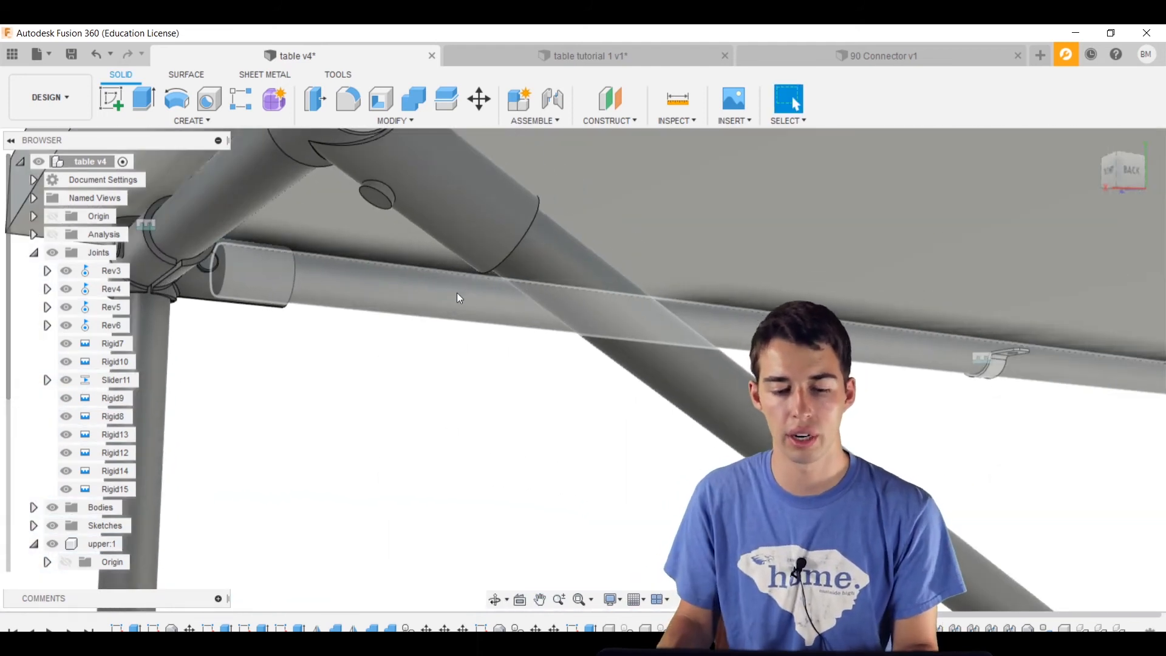
{"action": "scroll", "coordinate": [458, 297], "scroll_direction": "down", "scroll_amount": 3}
{"action": "scroll", "coordinate": [455, 336], "scroll_direction": "down", "scroll_amount": 2}
{"action": "middle_click_drag", "start_coordinate": [461, 347], "coordinate": [403, 257]}
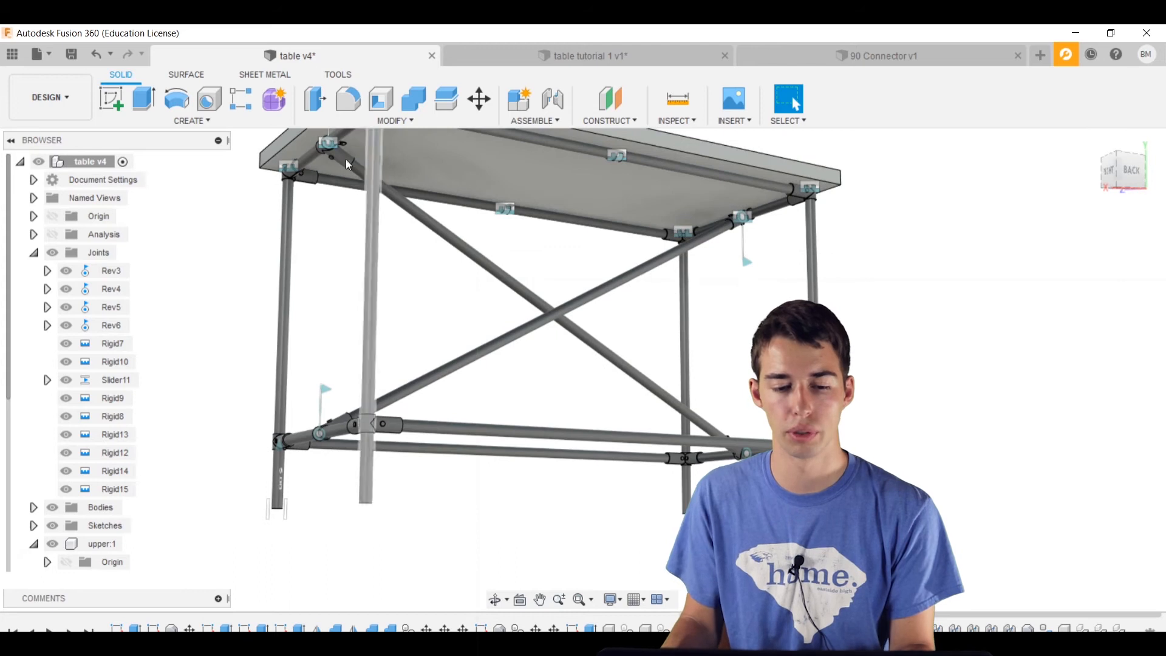
{"action": "middle_click_drag", "start_coordinate": [455, 286], "coordinate": [401, 247]}
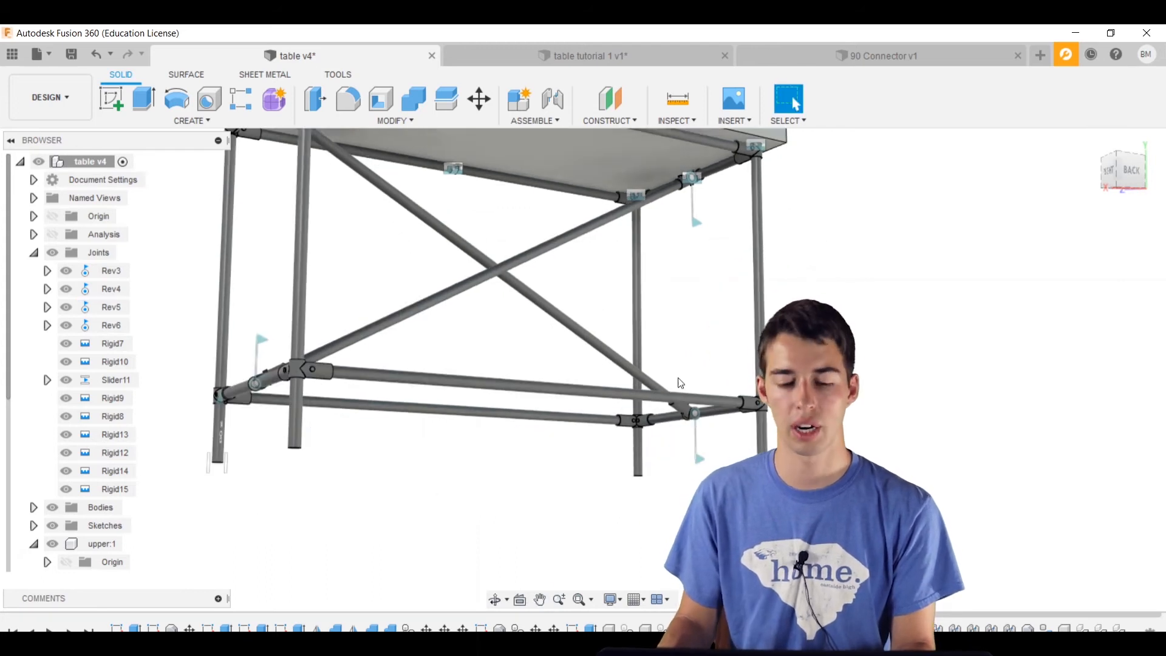
{"action": "middle_click_drag", "start_coordinate": [705, 376], "coordinate": [691, 407], "text": "shift"}
{"action": "scroll", "coordinate": [687, 402], "scroll_direction": "up", "scroll_amount": 5}
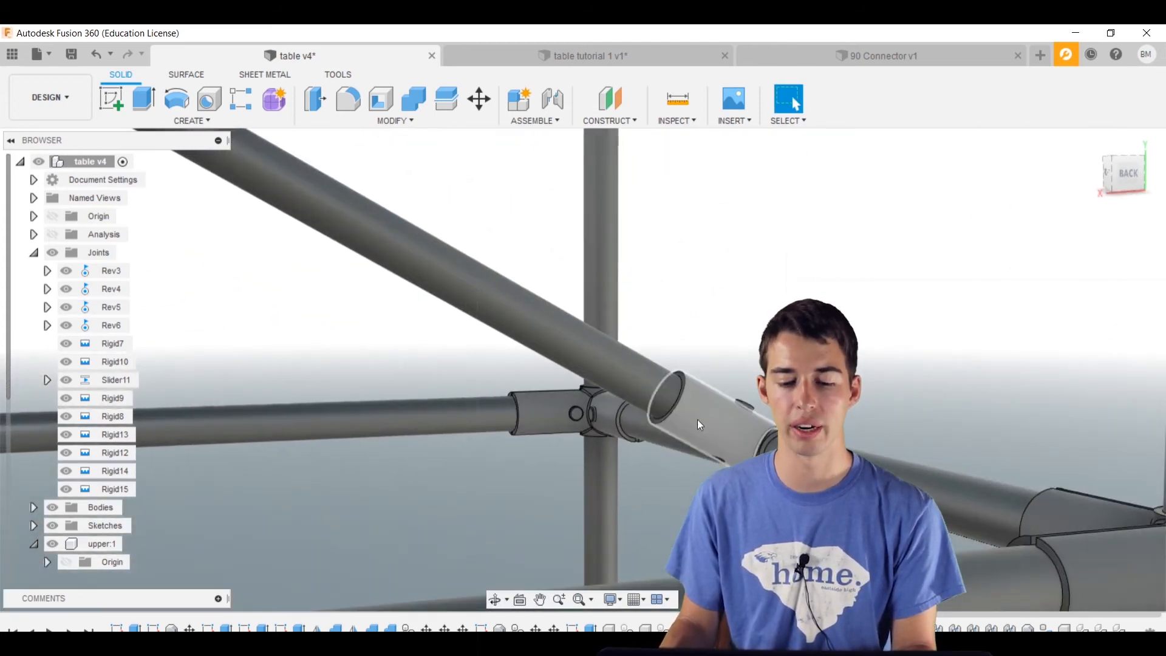
{"action": "scroll", "coordinate": [645, 439], "scroll_direction": "down", "scroll_amount": 3}
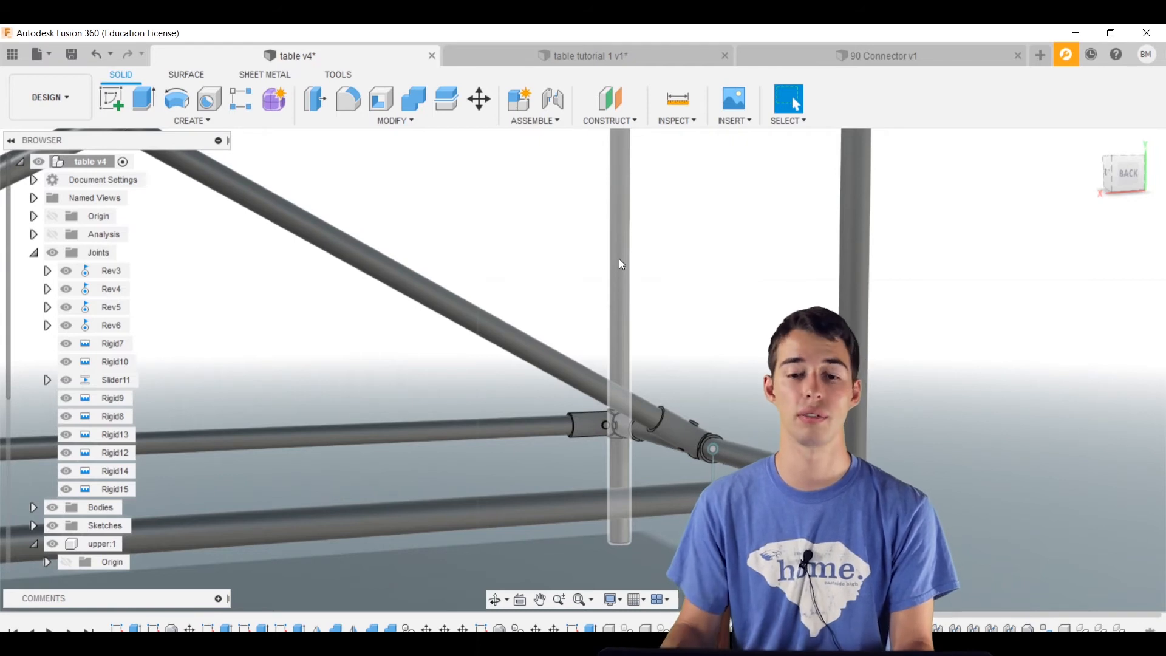
- Return to the table tutorial 1 design and open the T Connector model from the Connector Models folder
{"action": "left_click", "coordinate": [611, 55]}
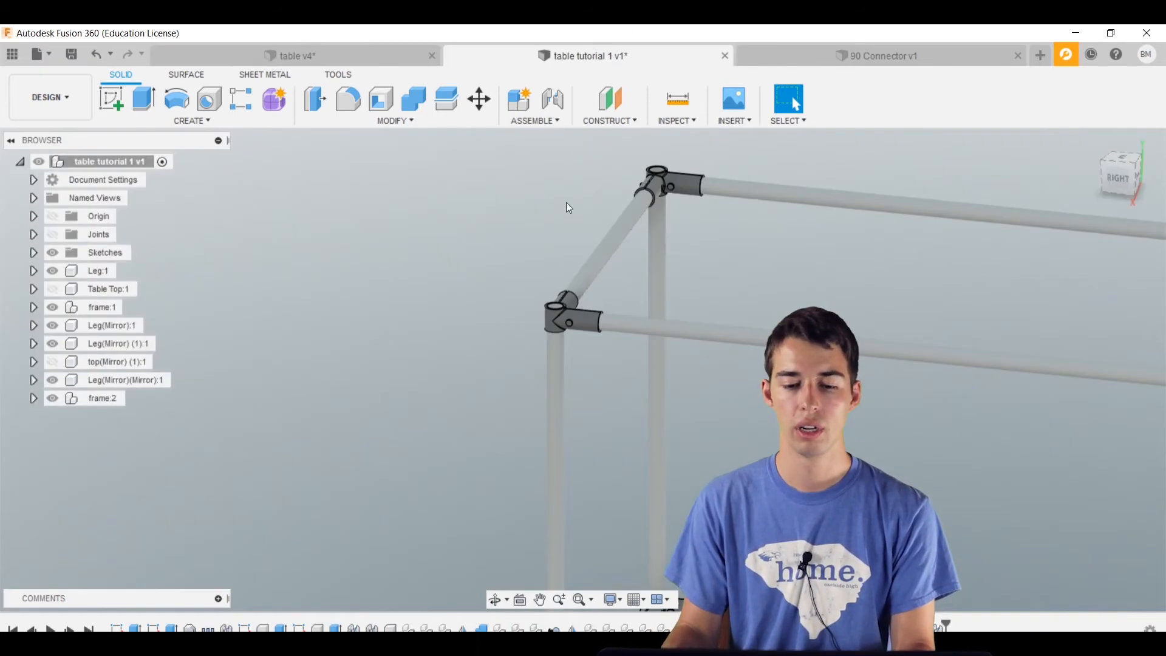
{"action": "scroll", "coordinate": [543, 308], "scroll_direction": "down", "scroll_amount": 5}
{"action": "middle_click_drag", "start_coordinate": [419, 325], "coordinate": [505, 333], "text": "shift"}
{"action": "middle_click_drag", "start_coordinate": [628, 372], "coordinate": [568, 330]}
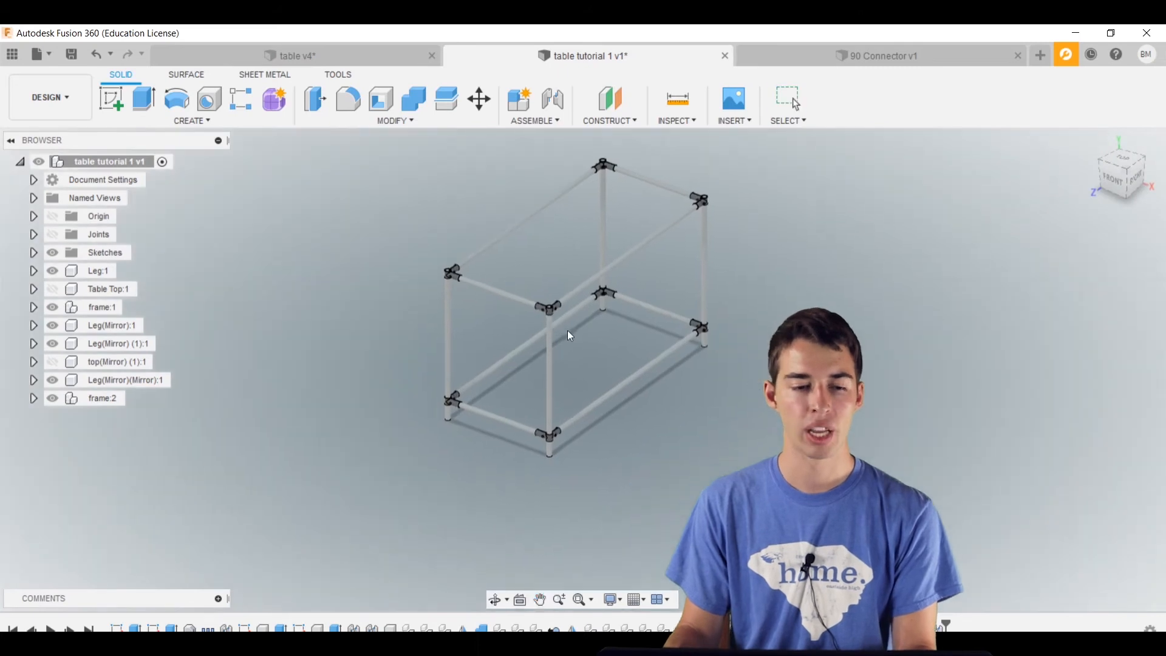
{"action": "scroll", "coordinate": [508, 283], "scroll_direction": "up", "scroll_amount": 6}
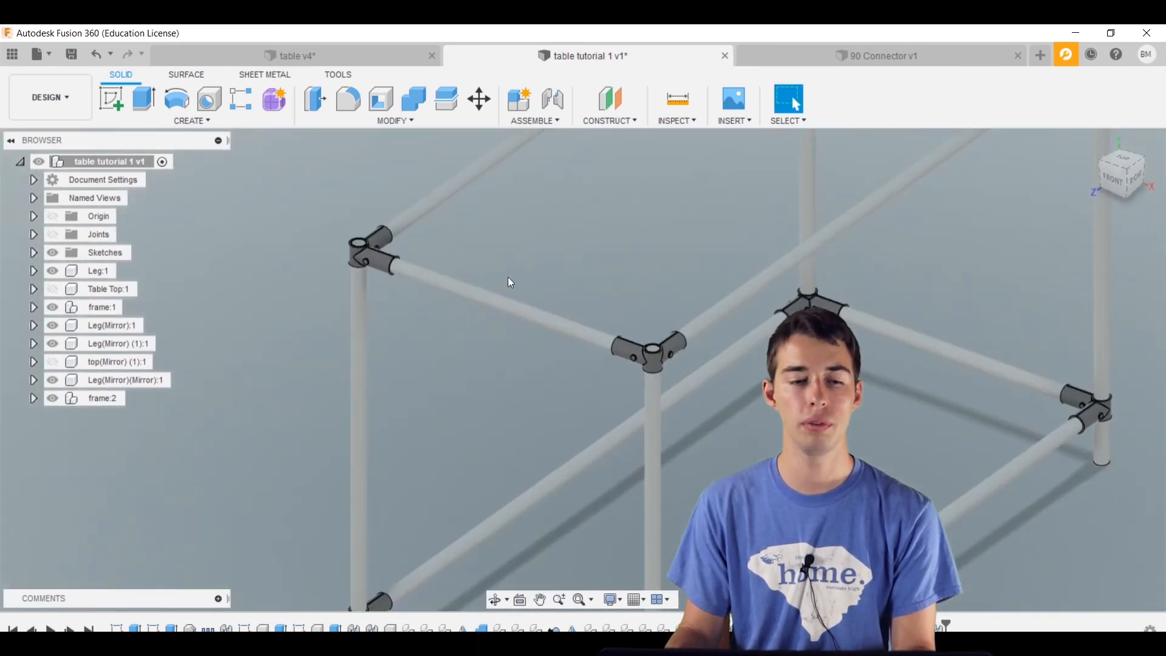
{"action": "left_click", "coordinate": [12, 57]}
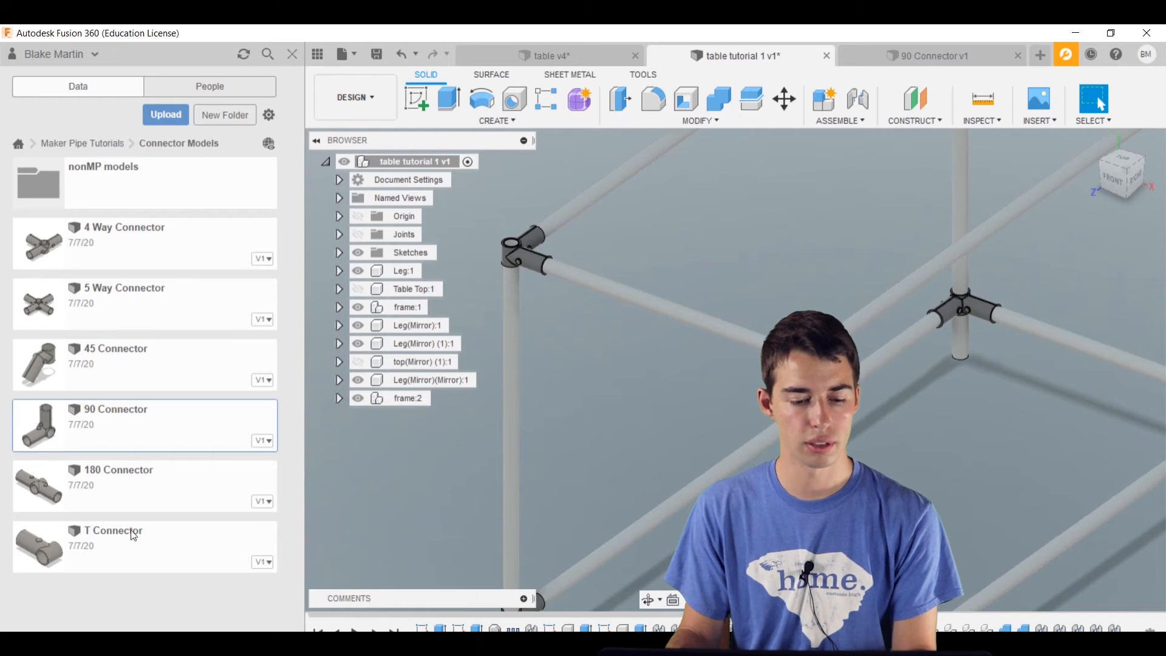
{"action": "left_click", "coordinate": [138, 555]}
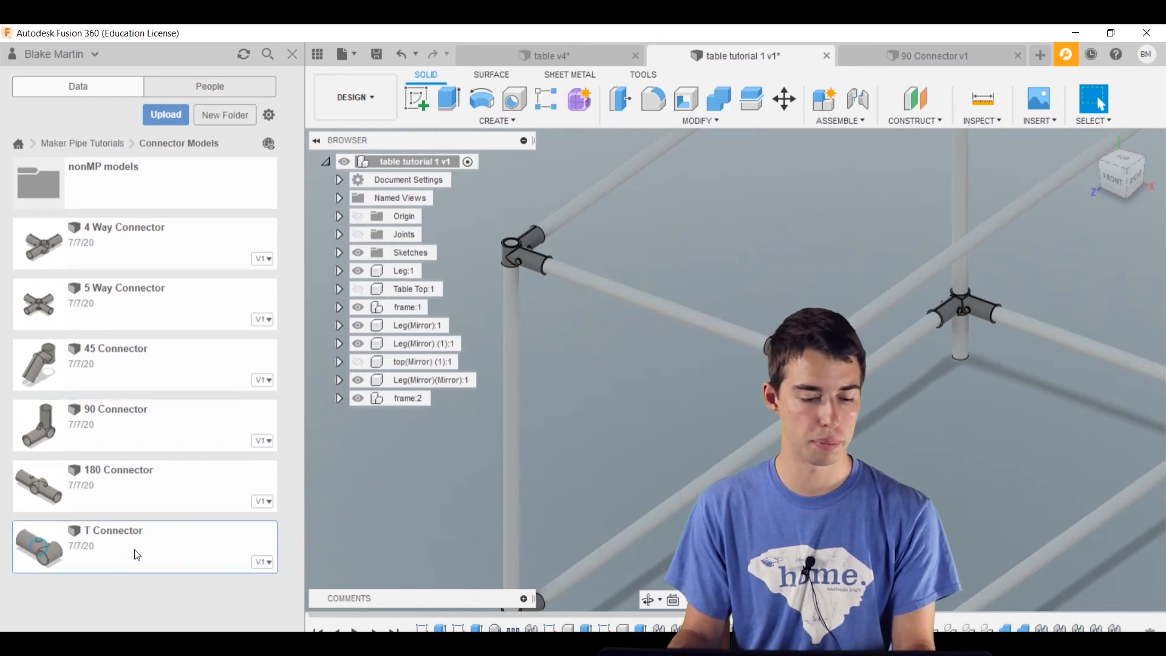
{"action": "double_click", "coordinate": [137, 556]}
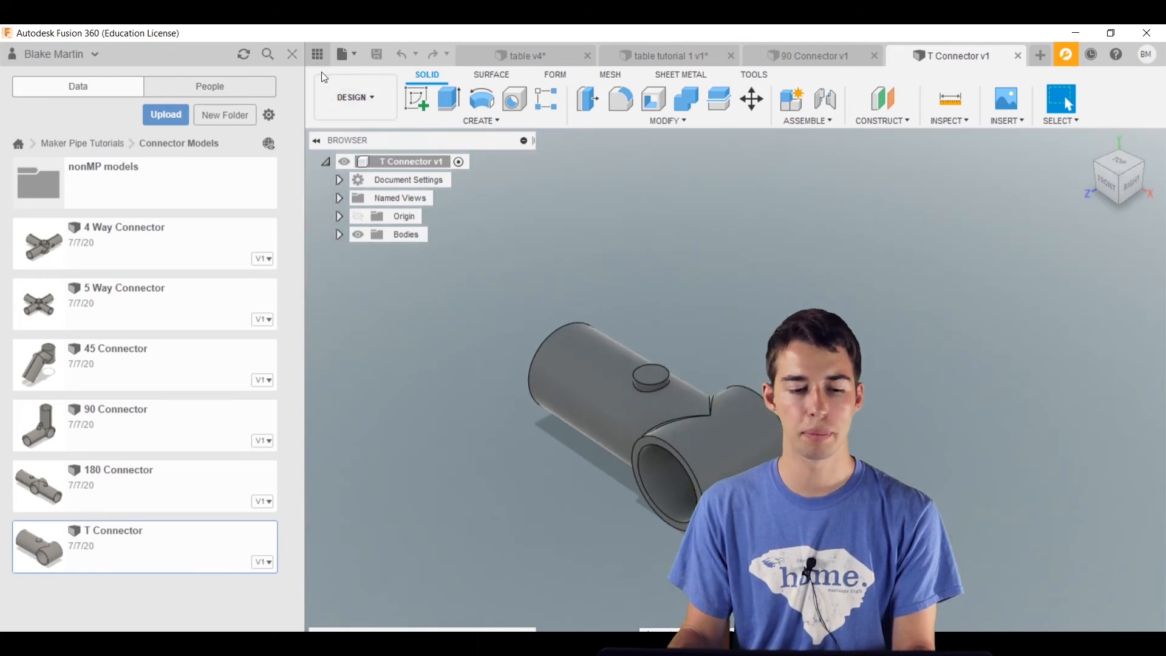
{"action": "left_click", "coordinate": [317, 54]}
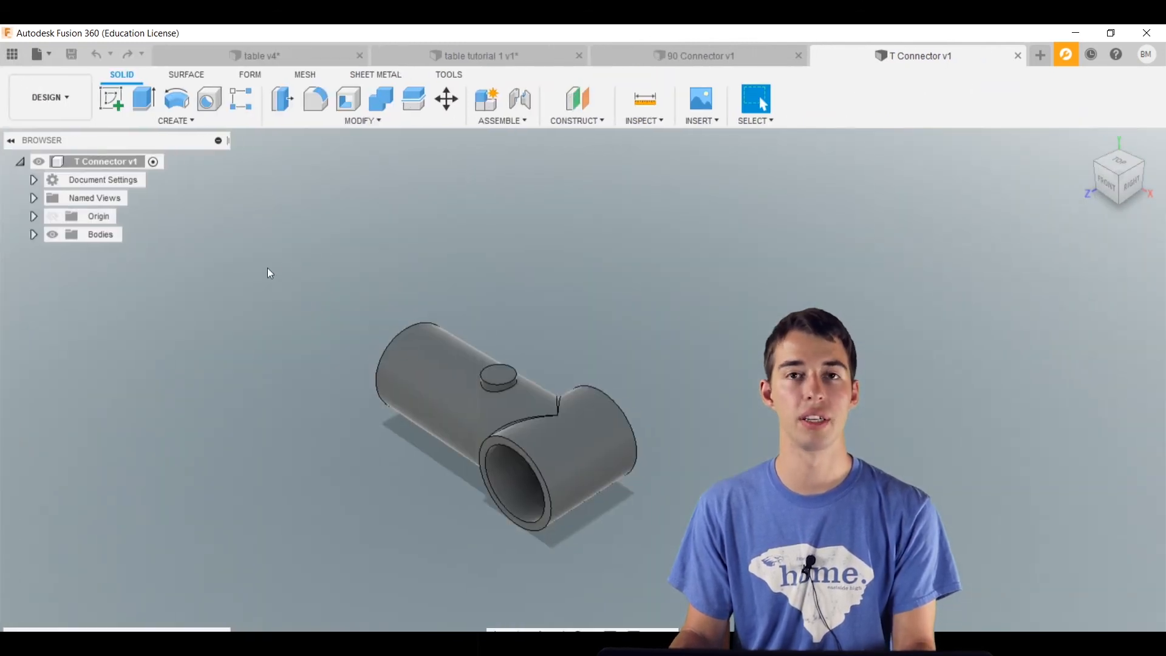
- Copy the T Connector body and paste it into a new base feature in the table tutorial 1 design
{"action": "left_click", "coordinate": [34, 234]}
{"action": "left_click", "coordinate": [113, 254]}
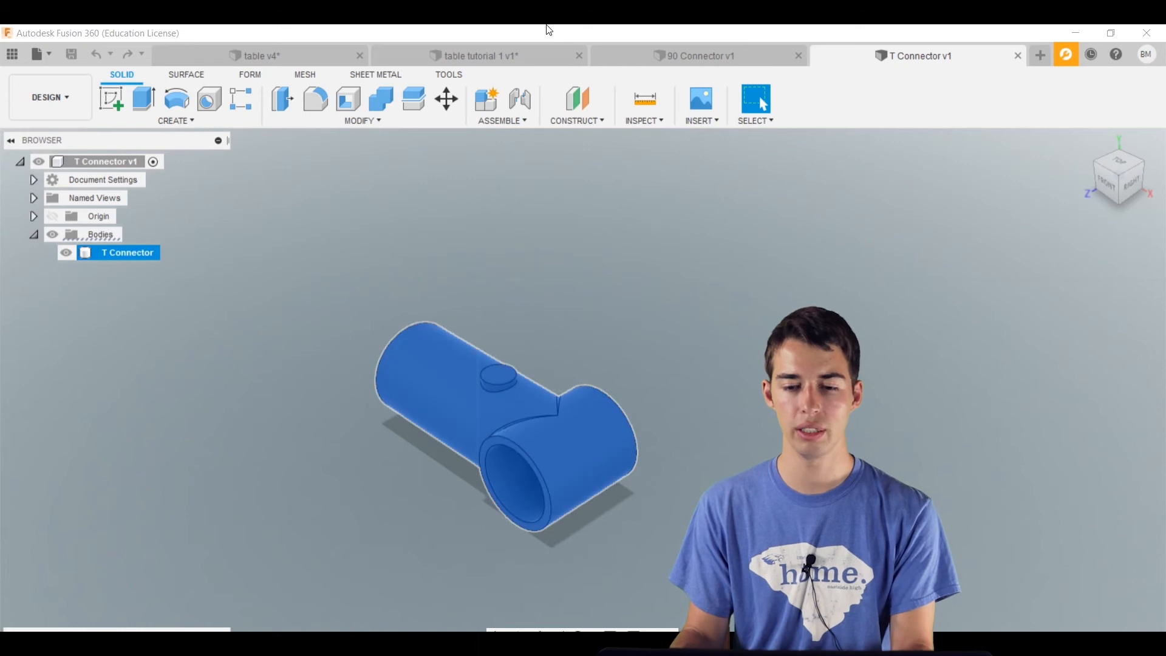
{"action": "left_click", "coordinate": [482, 61]}
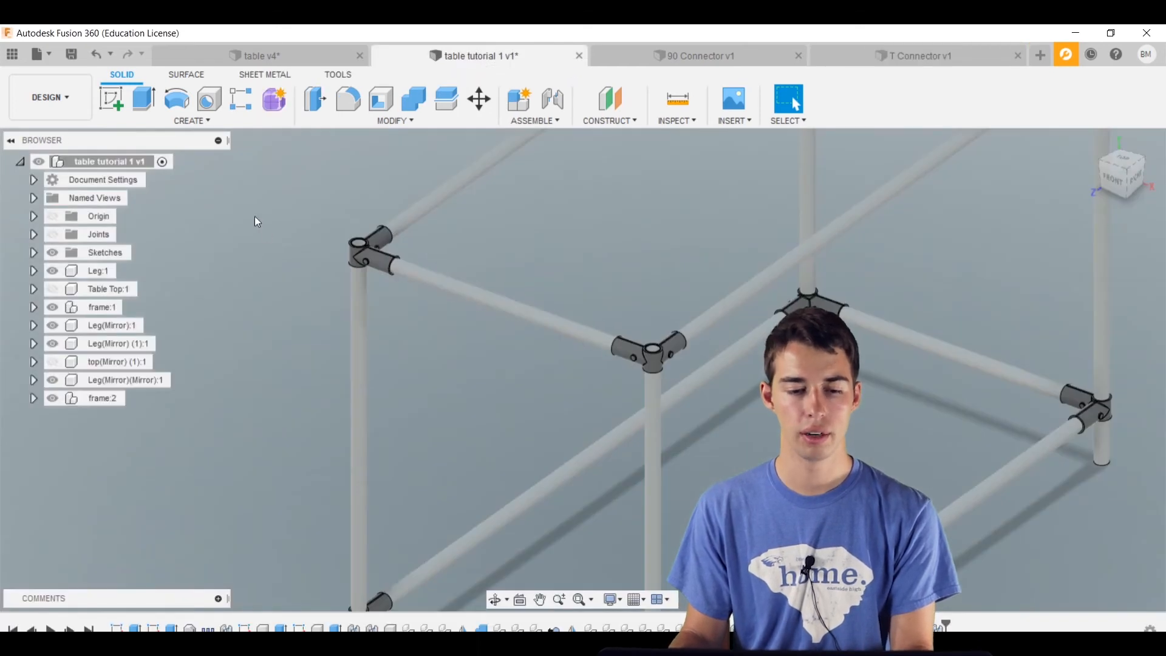
{"action": "left_click", "coordinate": [195, 122]}
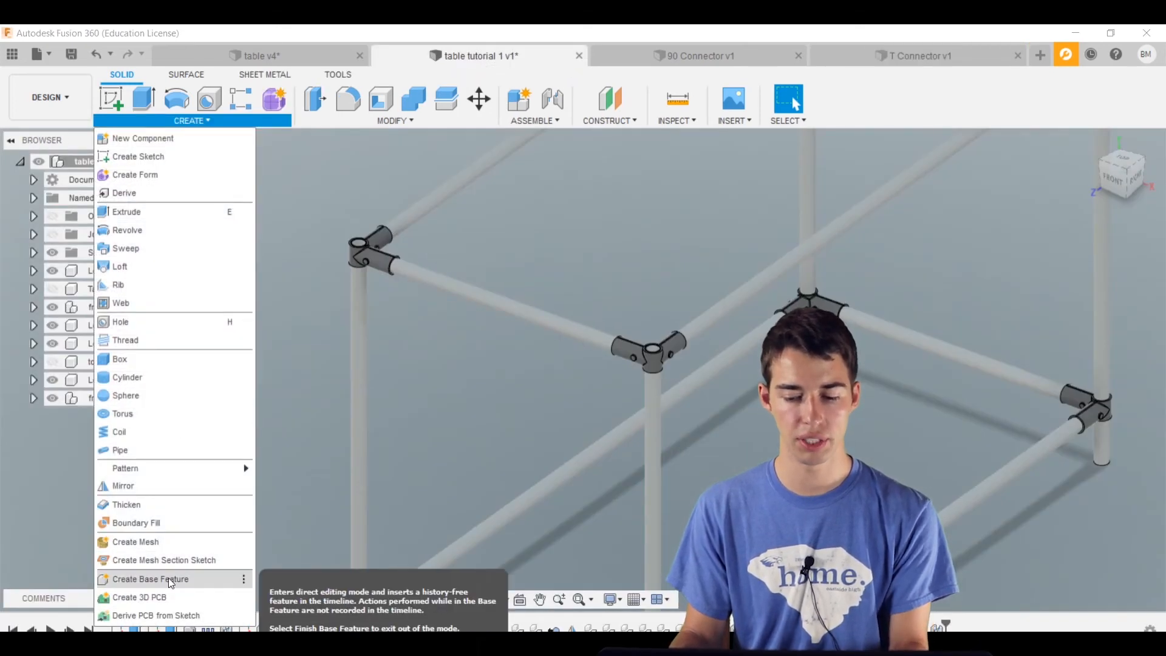
{"action": "left_click", "coordinate": [150, 579]}
{"action": "key", "text": "ctrl+v"}
- Rotate the pasted T Connector body by -90 degrees about the Y axis
{"action": "scroll", "coordinate": [502, 358], "scroll_direction": "down", "scroll_amount": 4}
{"action": "middle_click_drag", "start_coordinate": [501, 358], "coordinate": [388, 344], "text": "shift"}
{"action": "middle_click_drag", "start_coordinate": [583, 267], "coordinate": [645, 328], "text": "shift"}
{"action": "left_click_drag", "start_coordinate": [645, 328], "coordinate": [548, 352]}
{"action": "type", "text": "-90"}
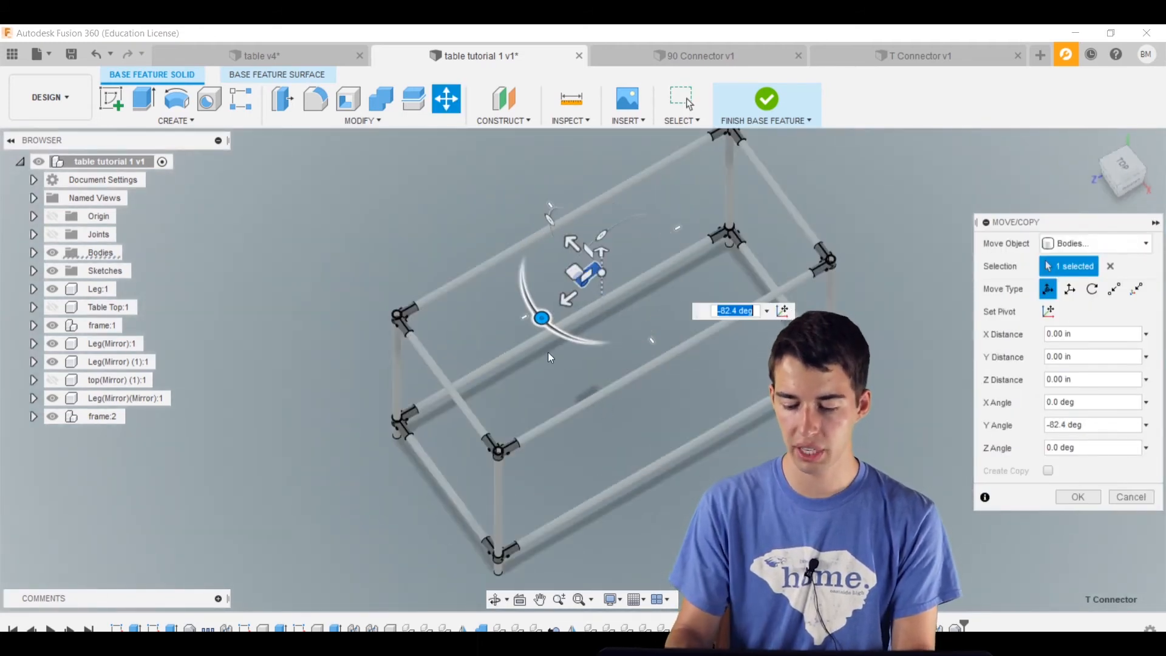
{"action": "key", "text": "Return"}
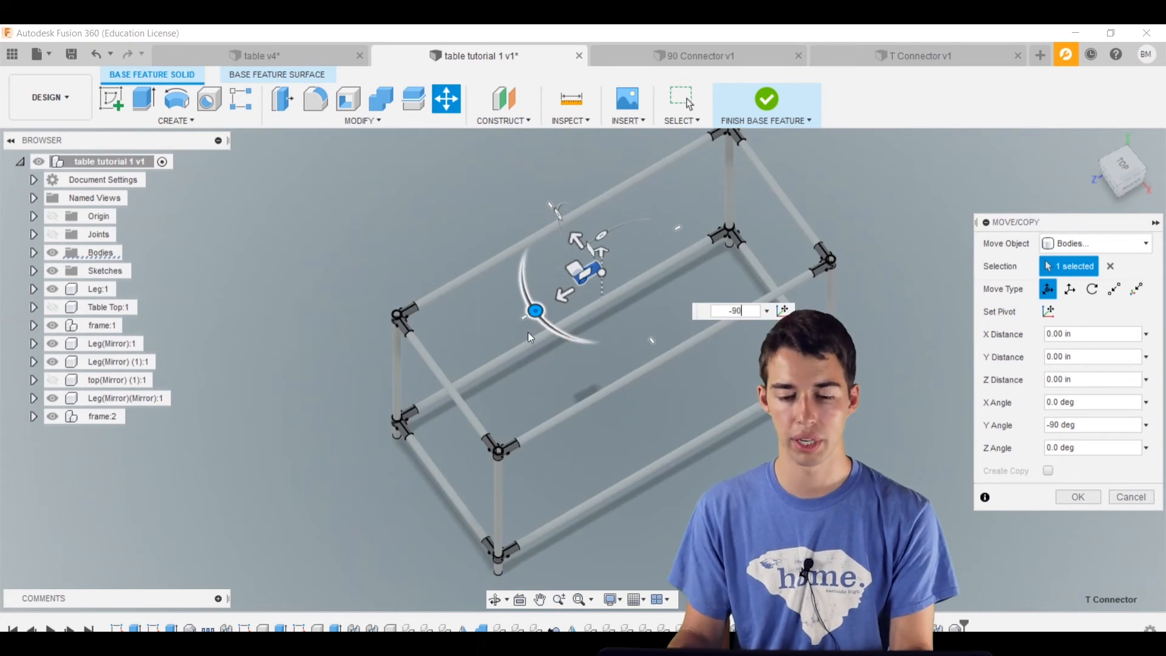
- Move the T Connector about 17.4 in along X toward the upper frame's short end pipe and finish the base feature
{"action": "scroll", "coordinate": [528, 338], "scroll_direction": "up", "scroll_amount": 3}
{"action": "middle_click_drag", "start_coordinate": [601, 300], "coordinate": [618, 296], "text": "shift"}
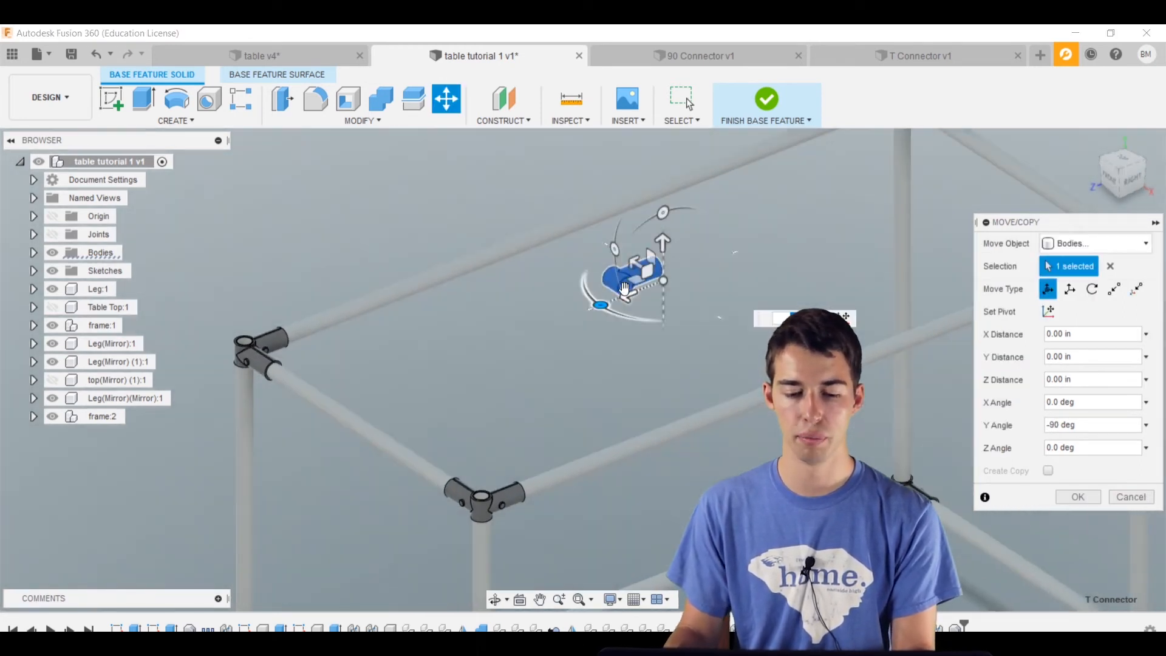
{"action": "left_click_drag", "start_coordinate": [602, 309], "coordinate": [407, 447]}
{"action": "middle_click_drag", "start_coordinate": [406, 443], "coordinate": [371, 411], "text": "shift"}
{"action": "middle_click_drag", "start_coordinate": [514, 400], "coordinate": [532, 358]}
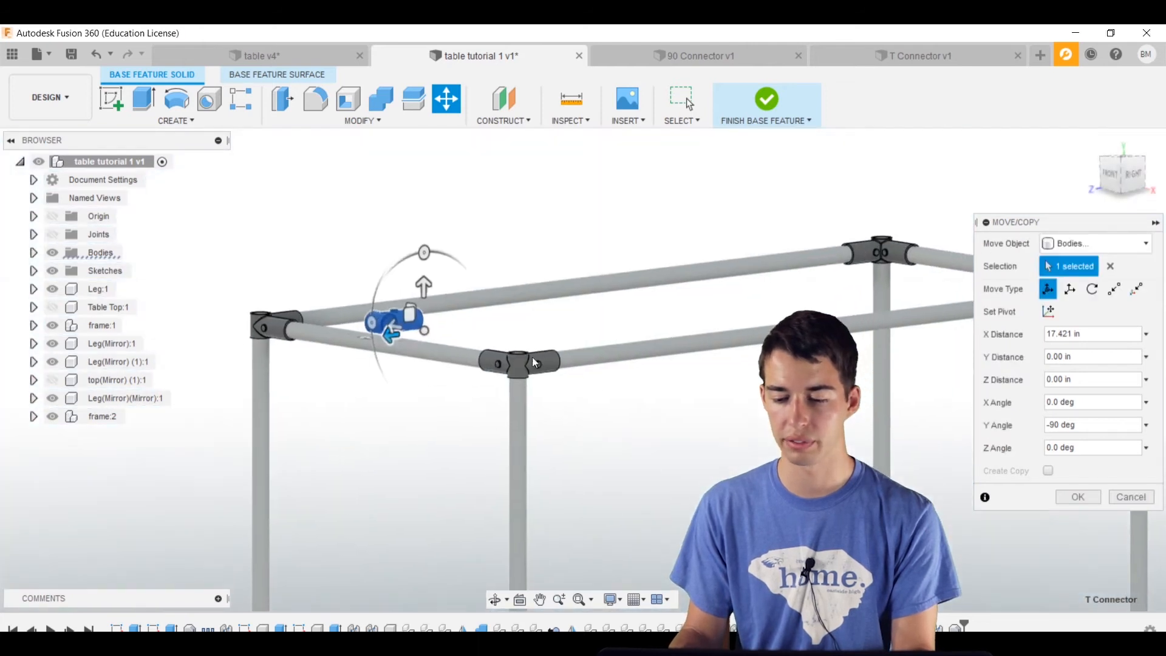
{"action": "left_click", "coordinate": [1078, 497]}
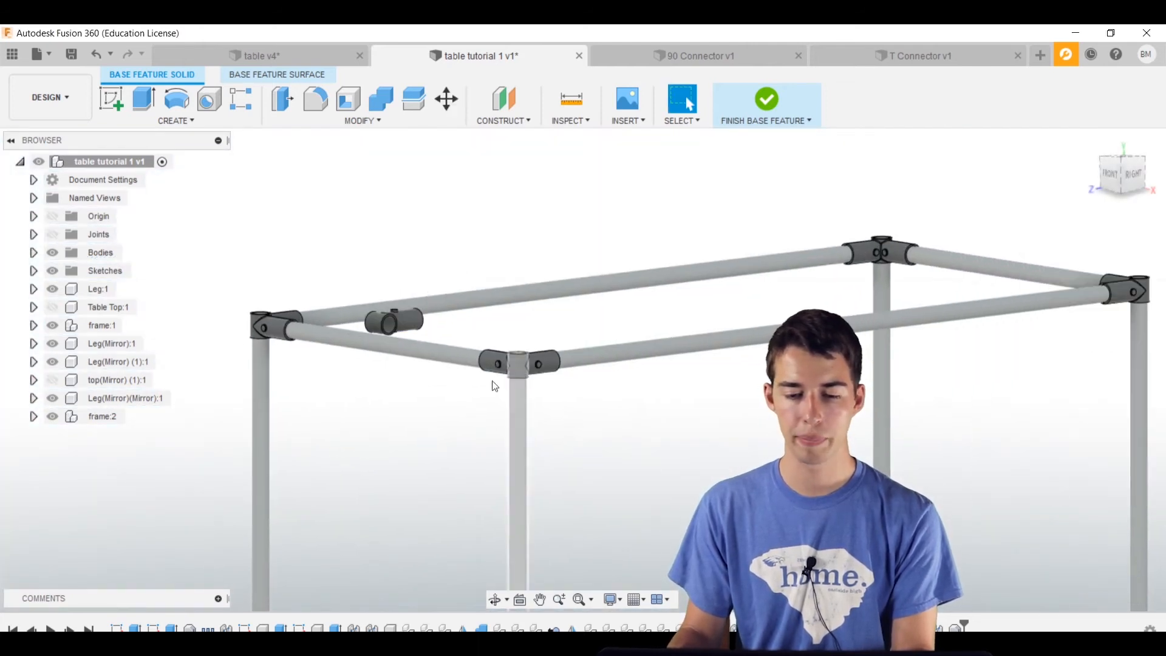
{"action": "middle_click_drag", "start_coordinate": [545, 341], "coordinate": [767, 368], "text": "shift"}
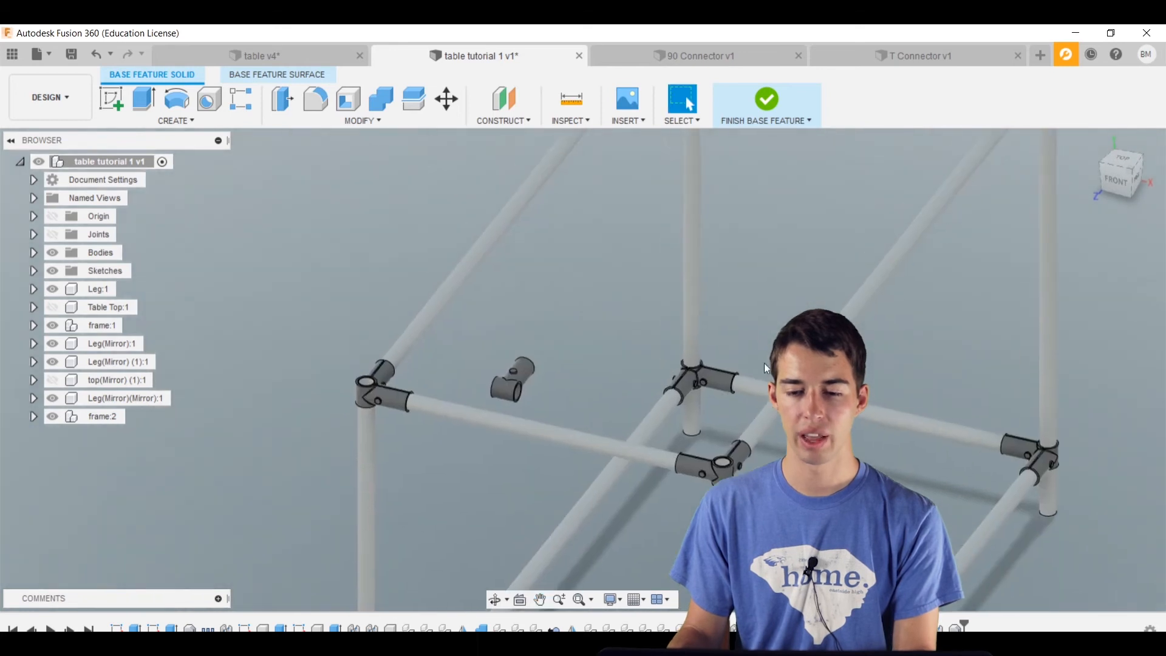
{"action": "left_click", "coordinate": [767, 100]}
- Examine the T Connector's opening and its position beside the upper short end pipe, and select the connector body
{"action": "middle_click_drag", "start_coordinate": [559, 319], "coordinate": [523, 307], "text": "shift"}
{"action": "scroll", "coordinate": [446, 322], "scroll_direction": "up", "scroll_amount": 4}
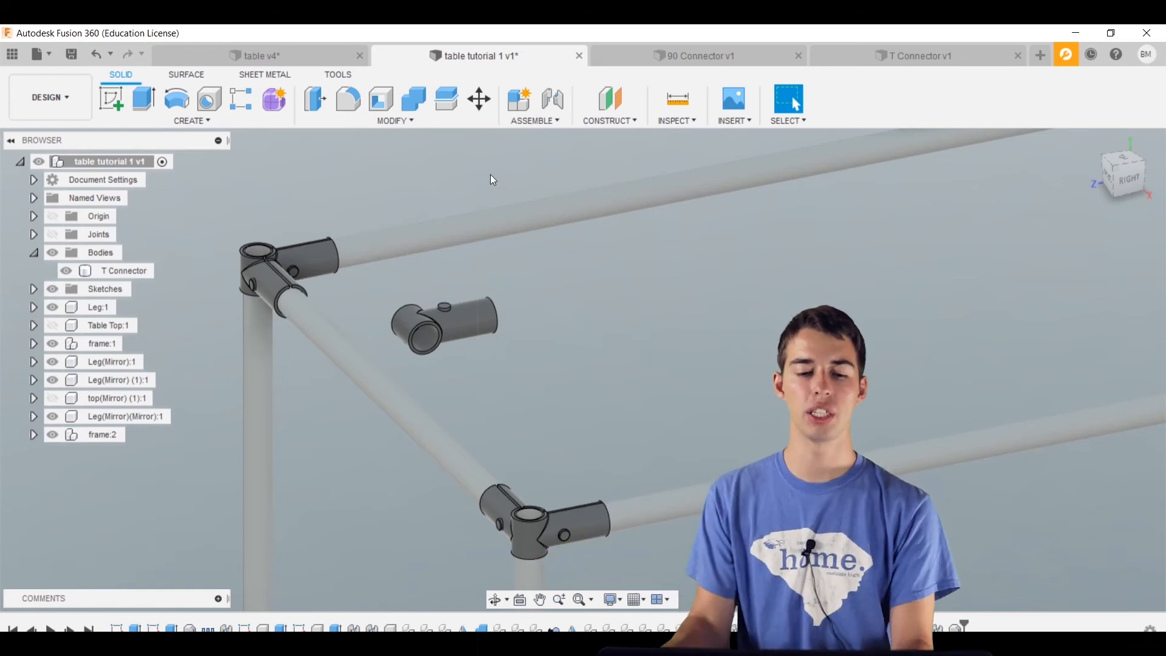
{"action": "left_click", "coordinate": [457, 328]}
{"action": "scroll", "coordinate": [440, 335], "scroll_direction": "up", "scroll_amount": 5}
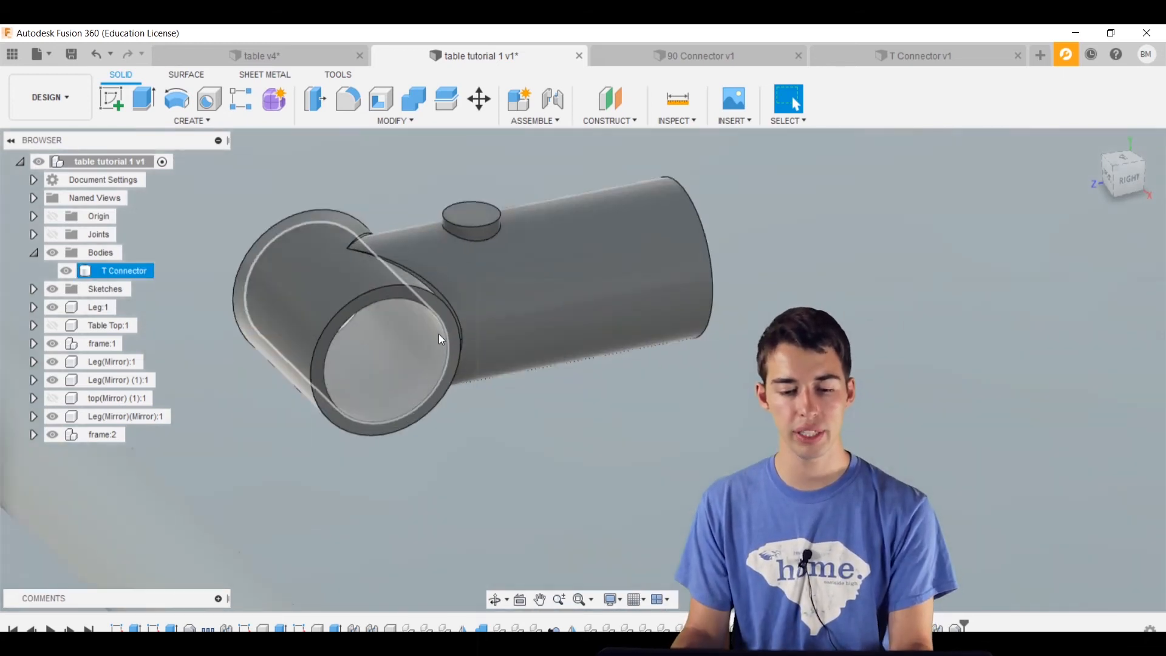
{"action": "scroll", "coordinate": [450, 340], "scroll_direction": "up", "scroll_amount": 3}
{"action": "scroll", "coordinate": [451, 345], "scroll_direction": "down", "scroll_amount": 8}
{"action": "middle_click_drag", "start_coordinate": [453, 347], "coordinate": [519, 443], "text": "shift"}
{"action": "left_click", "coordinate": [520, 442]}
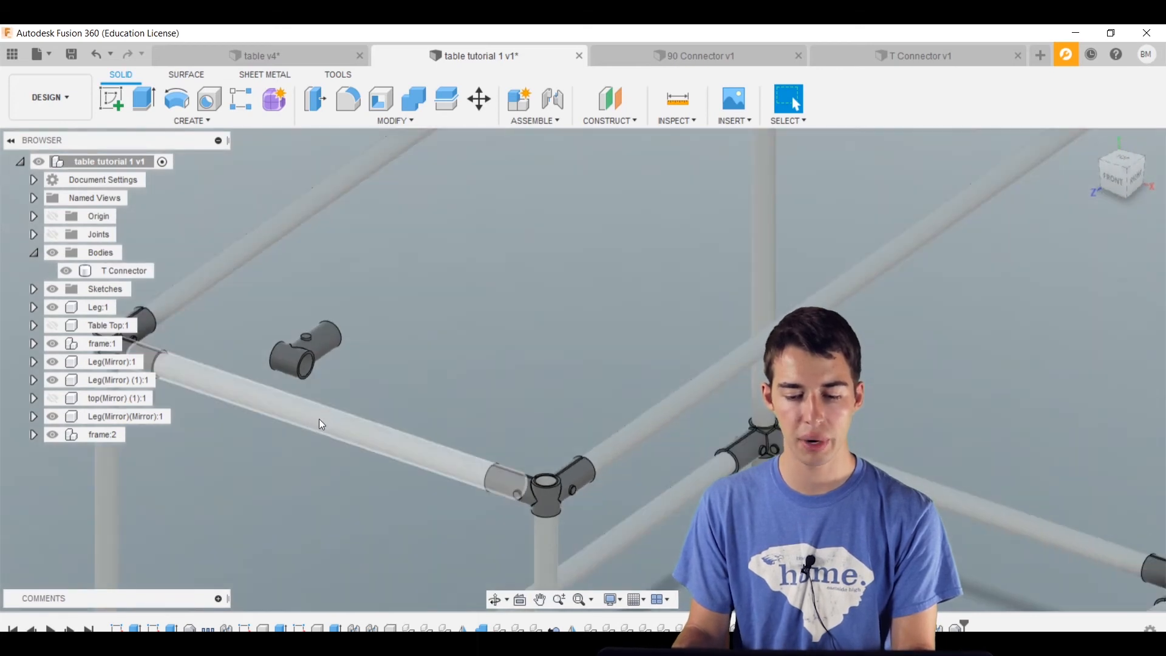
{"action": "scroll", "coordinate": [443, 336], "scroll_direction": "down", "scroll_amount": 4}
{"action": "middle_click_drag", "start_coordinate": [443, 337], "coordinate": [388, 315], "text": "shift"}
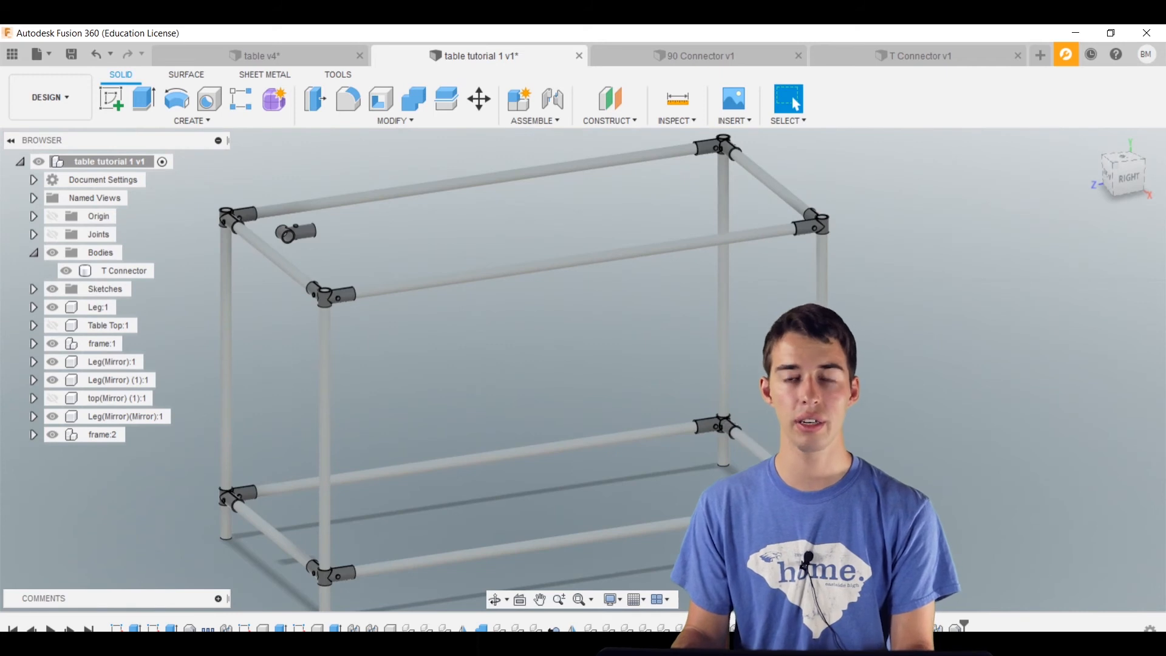
{"action": "left_click", "coordinate": [313, 242]}
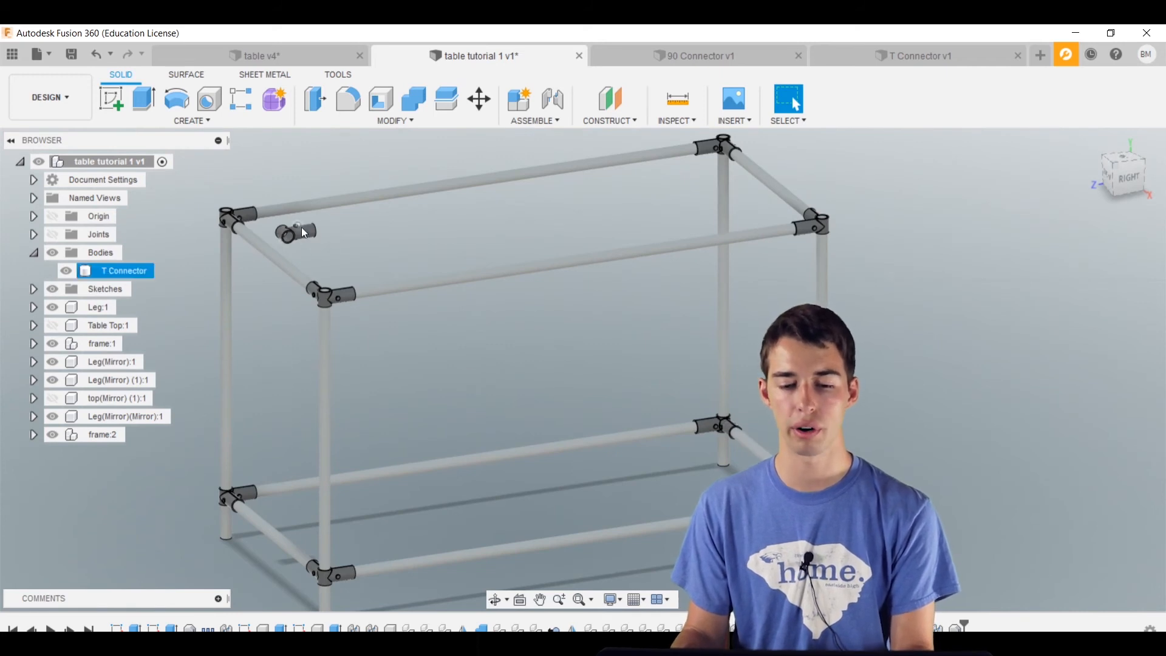
- Convert the T Connector body beside the upper frame's short end pipe into a new component
{"action": "left_click", "coordinate": [476, 202]}
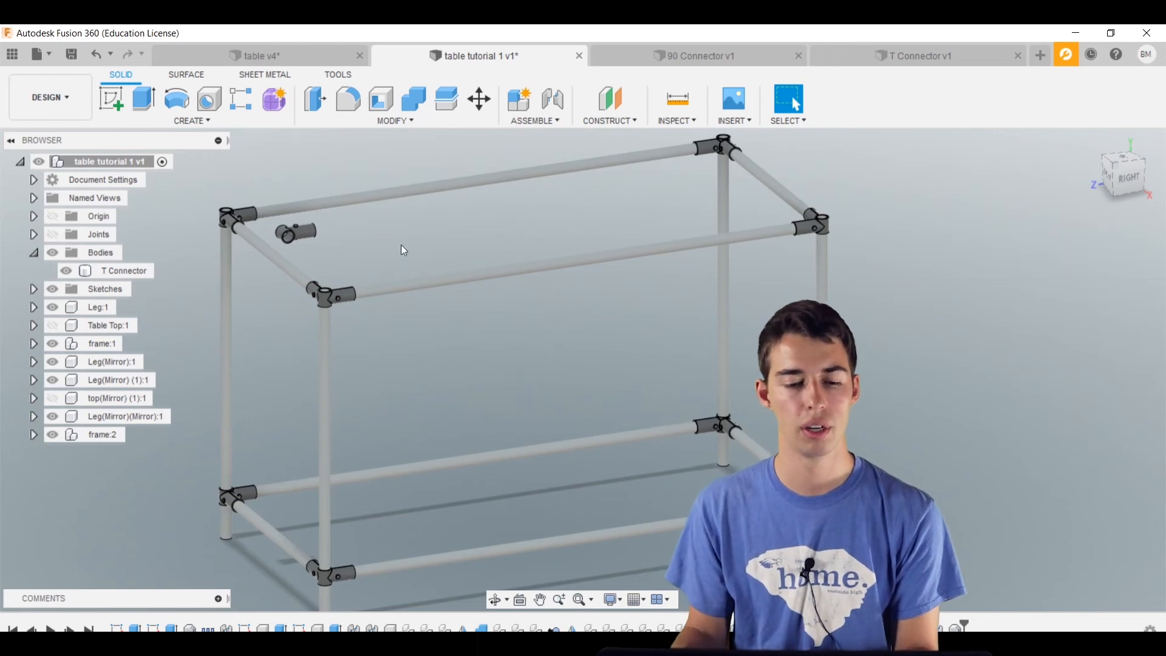
{"action": "middle_click_drag", "start_coordinate": [381, 242], "coordinate": [411, 262], "text": "shift"}
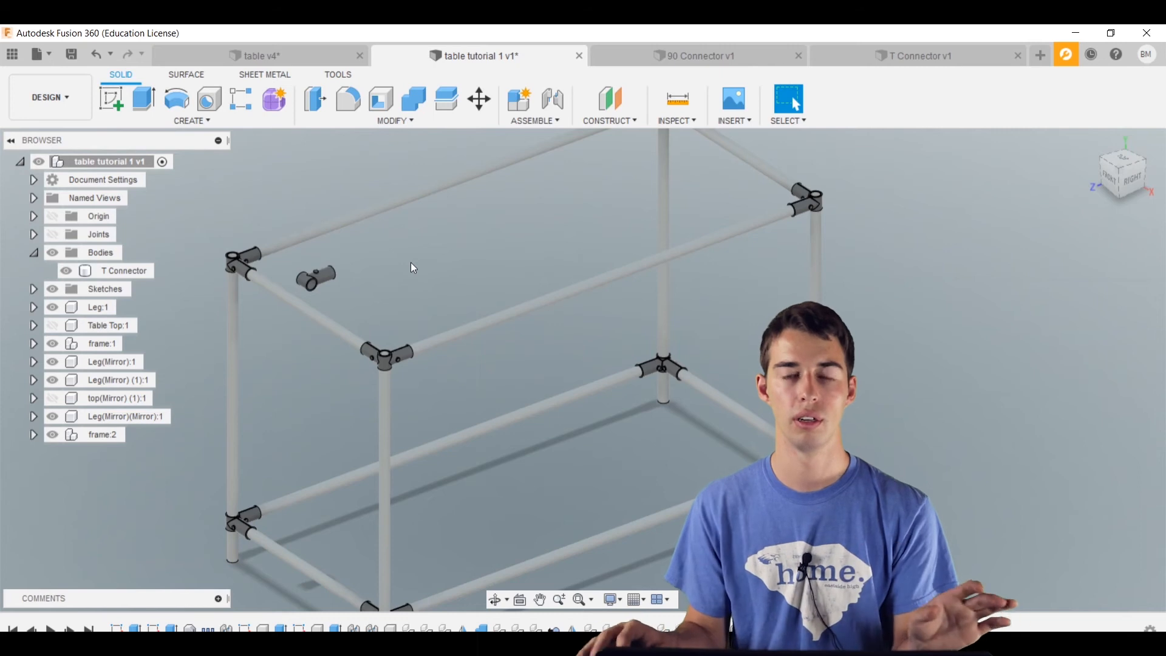
{"action": "middle_click_drag", "start_coordinate": [380, 305], "coordinate": [457, 301]}
{"action": "scroll", "coordinate": [425, 266], "scroll_direction": "up", "scroll_amount": 5}
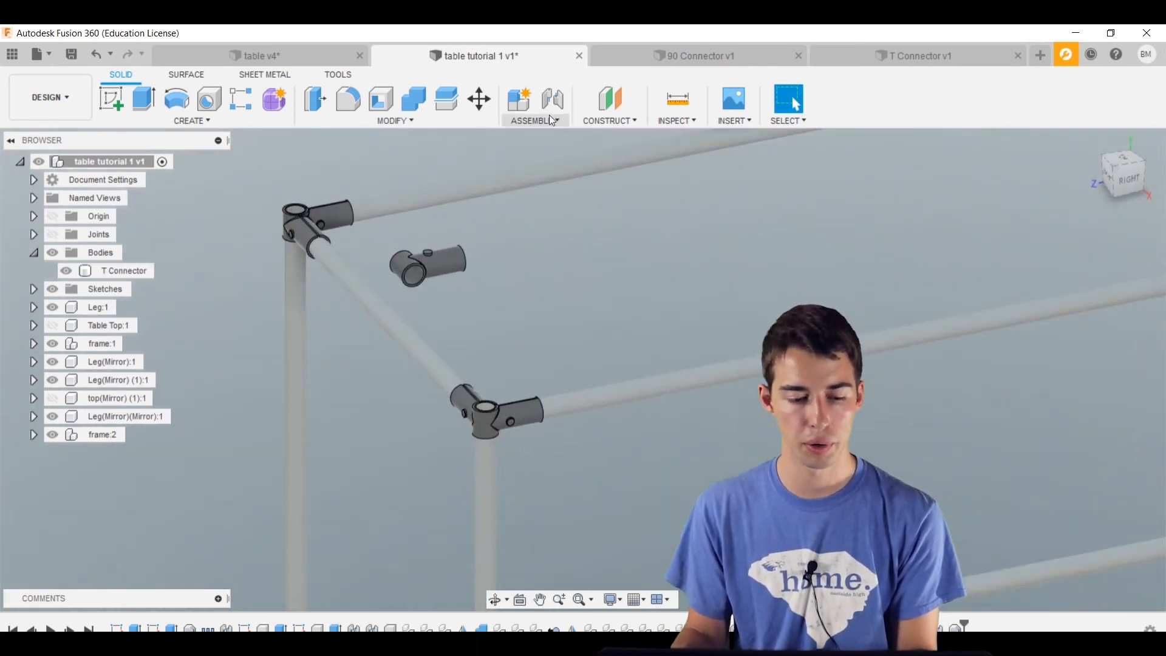
{"action": "left_click", "coordinate": [121, 273]}
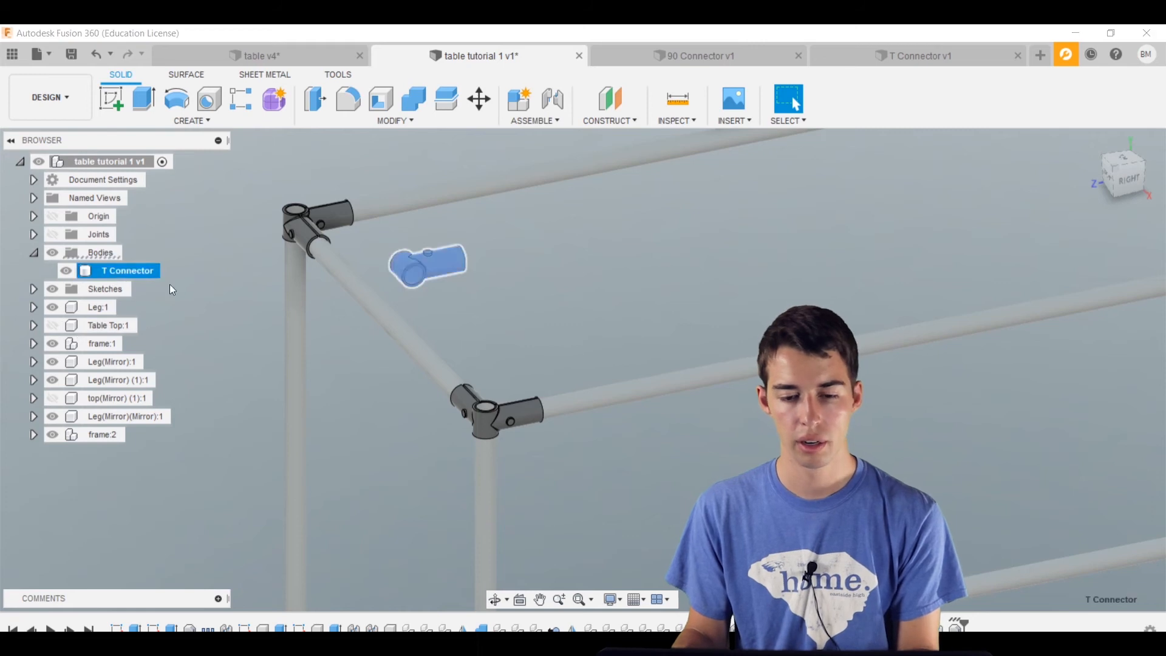
{"action": "left_click", "coordinate": [519, 99]}
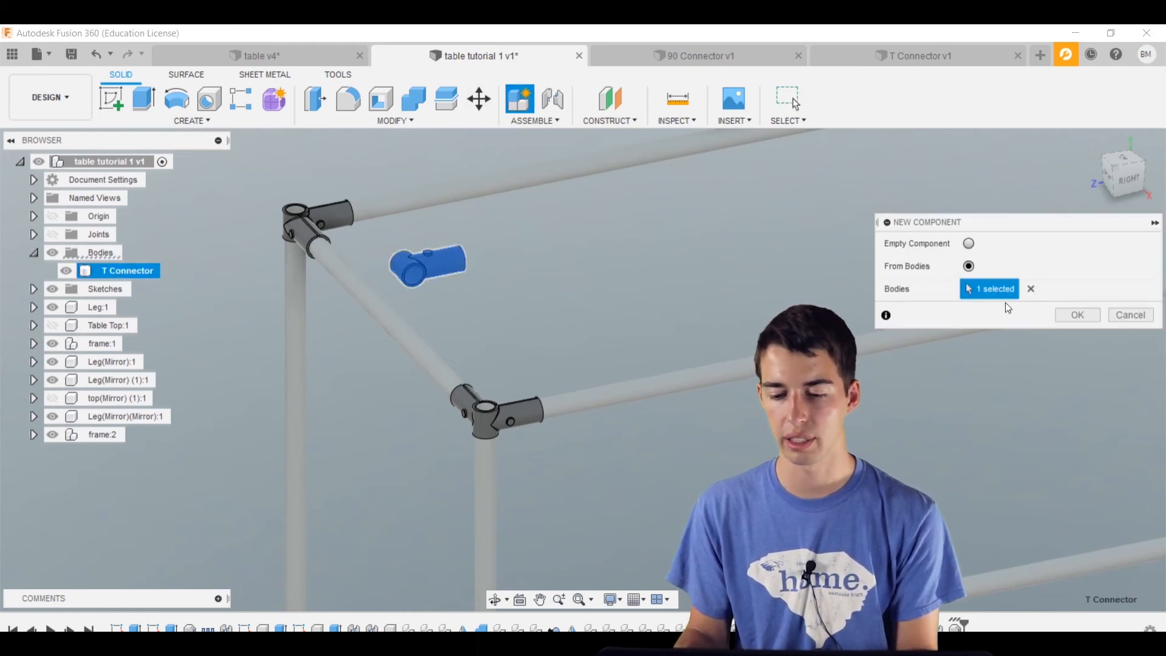
{"action": "left_click", "coordinate": [1085, 314]}
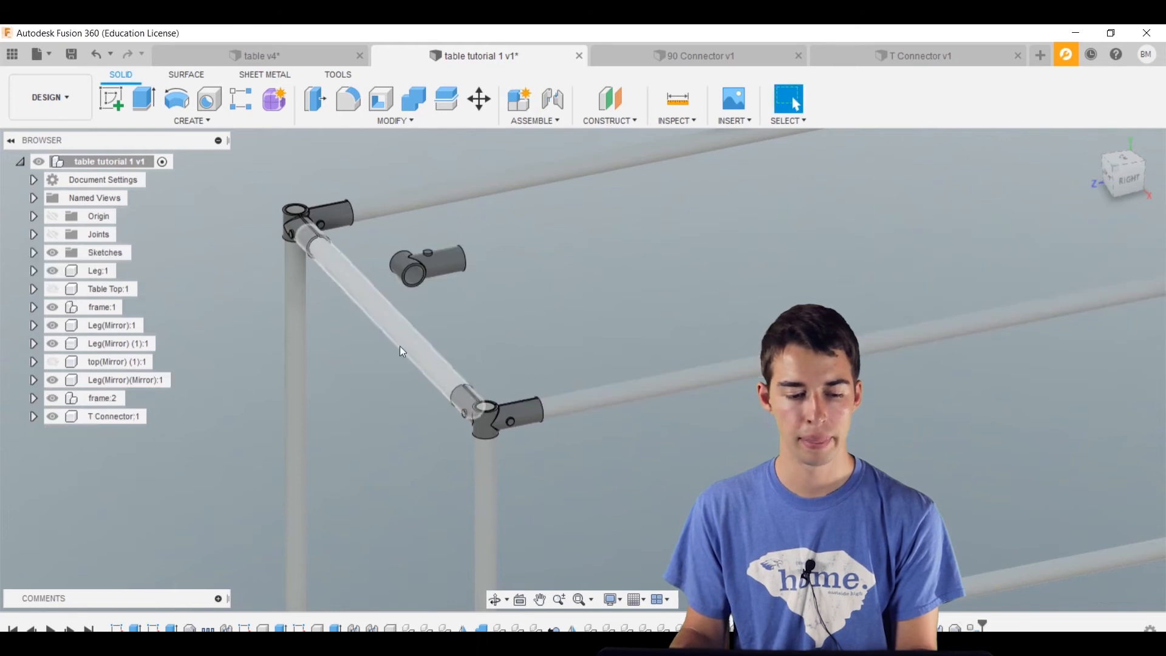
{"action": "double_click", "coordinate": [106, 418]}
{"action": "left_click", "coordinate": [228, 367]}
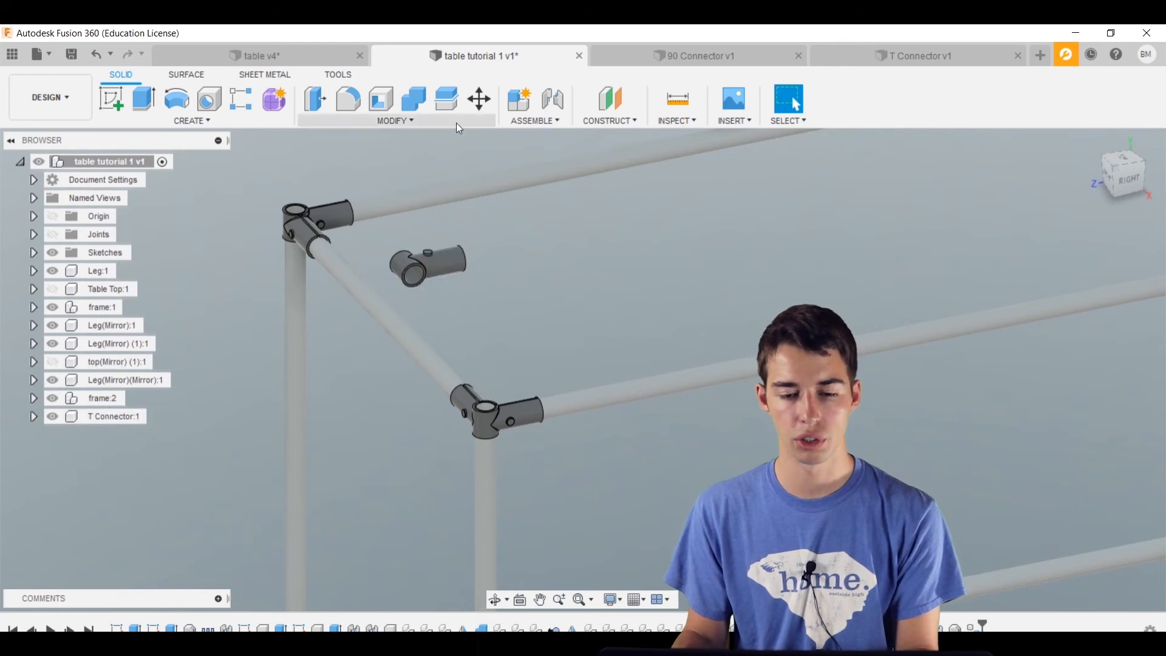
- Start a joint that snaps the centre of the T Connector's through opening to the midpoint of the upper frame's short pipe
{"action": "left_click", "coordinate": [558, 102]}
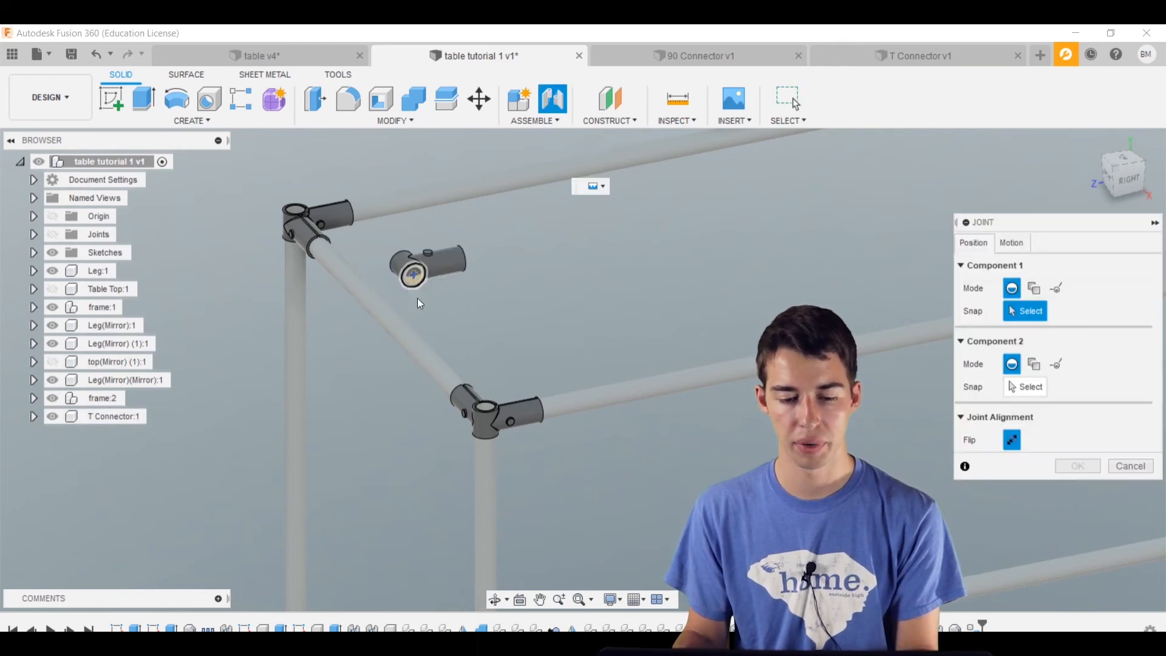
{"action": "middle_click_drag", "start_coordinate": [417, 298], "coordinate": [439, 284], "text": "shift"}
{"action": "scroll", "coordinate": [424, 272], "scroll_direction": "up", "scroll_amount": 8}
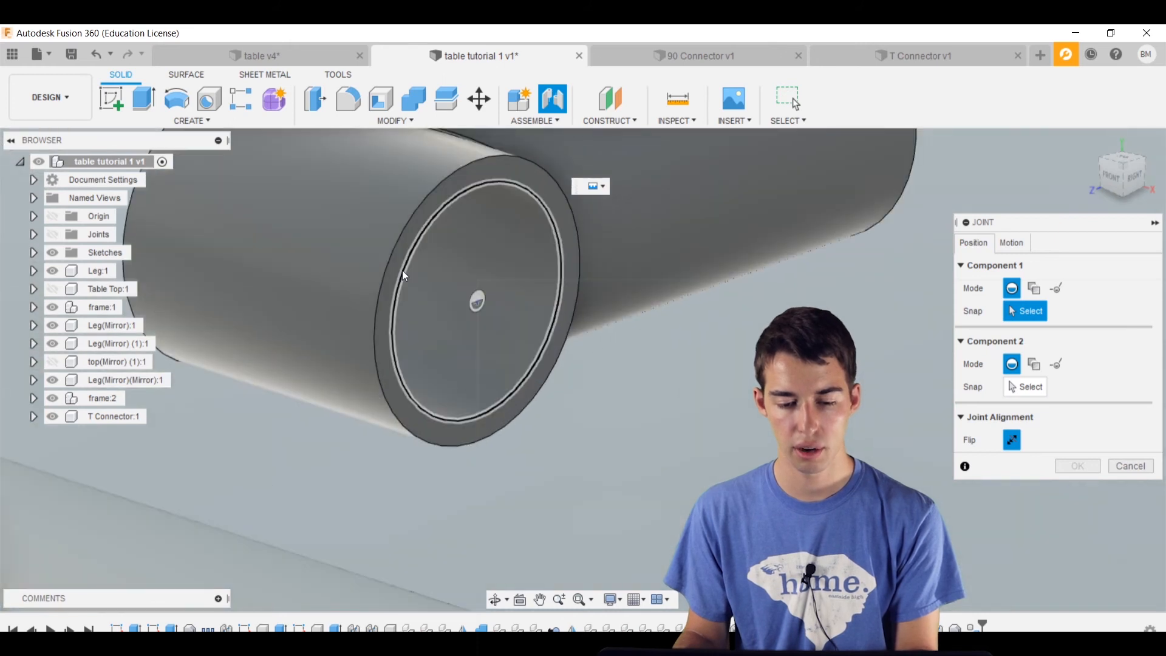
{"action": "left_click", "coordinate": [477, 301]}
{"action": "scroll", "coordinate": [485, 316], "scroll_direction": "down", "scroll_amount": 8}
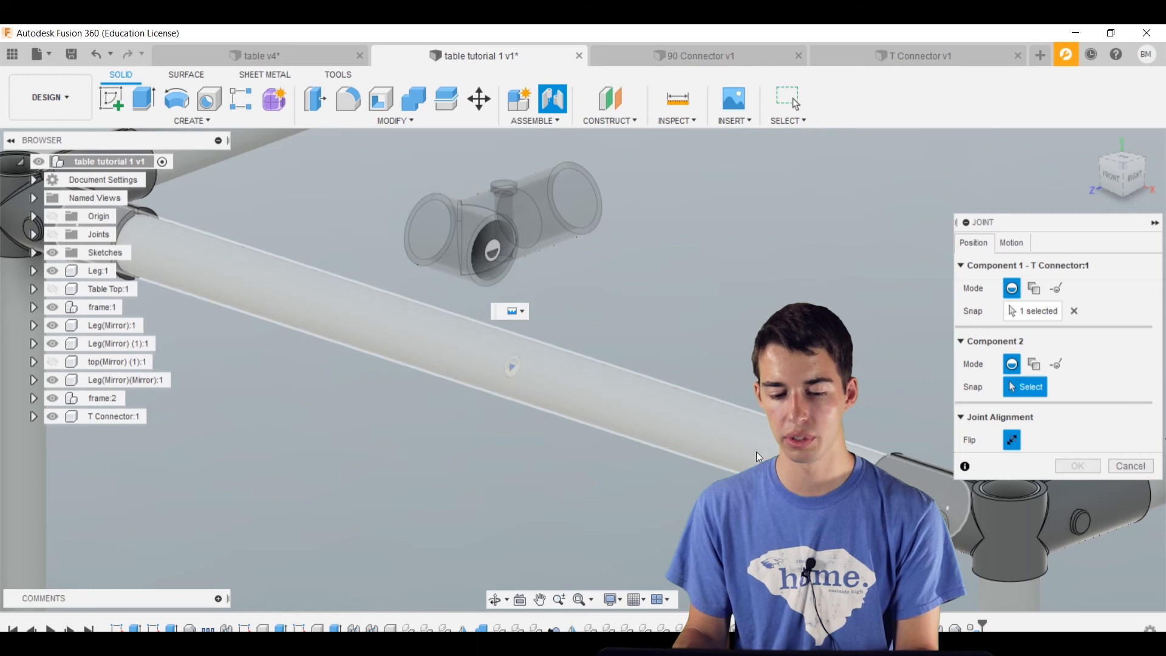
{"action": "left_click", "coordinate": [515, 367]}
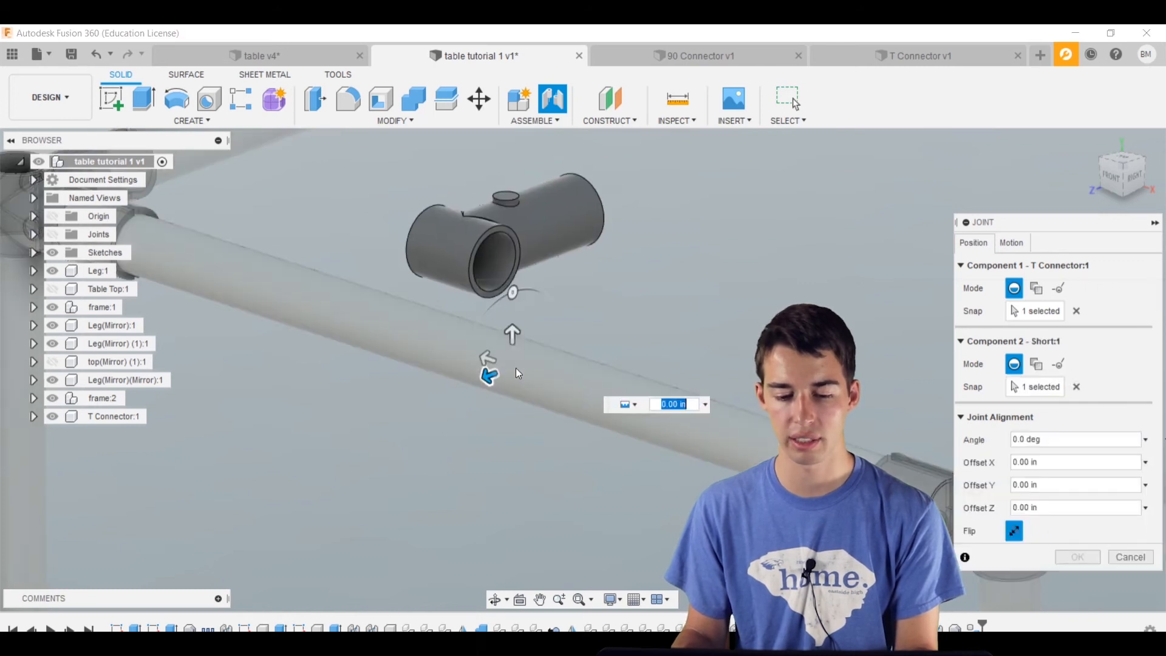
{"action": "scroll", "coordinate": [515, 358], "scroll_direction": "down", "scroll_amount": 5}
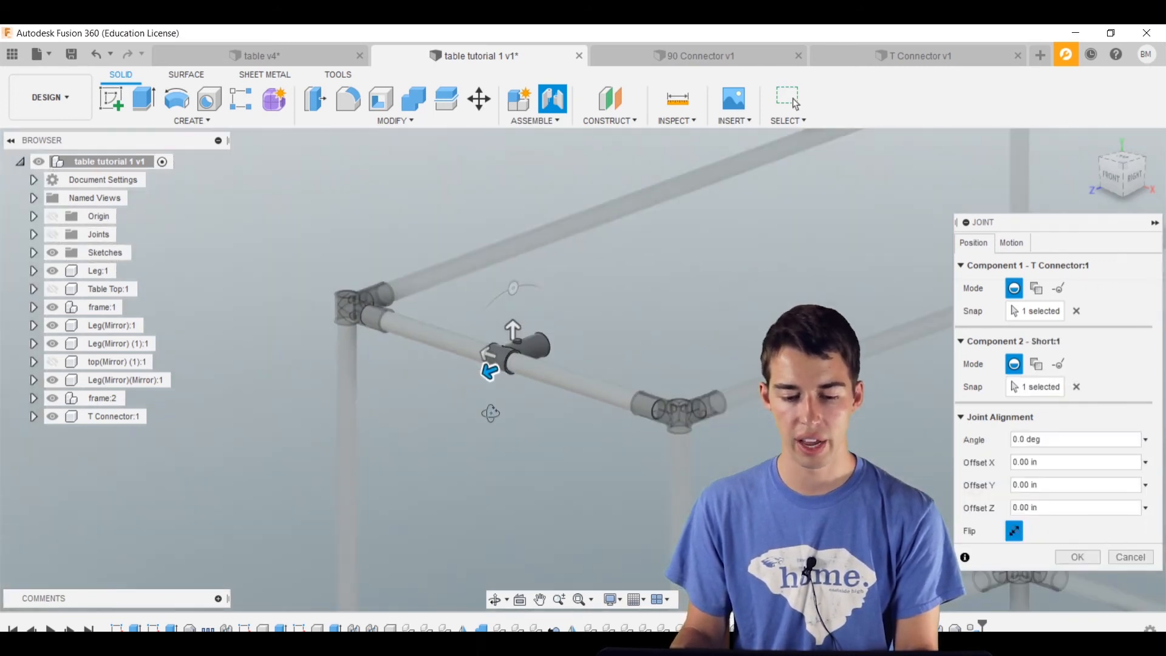
{"action": "middle_click_drag", "start_coordinate": [482, 410], "coordinate": [571, 406], "text": "shift"}
{"action": "middle_click_drag", "start_coordinate": [495, 370], "coordinate": [500, 300], "text": "shift"}
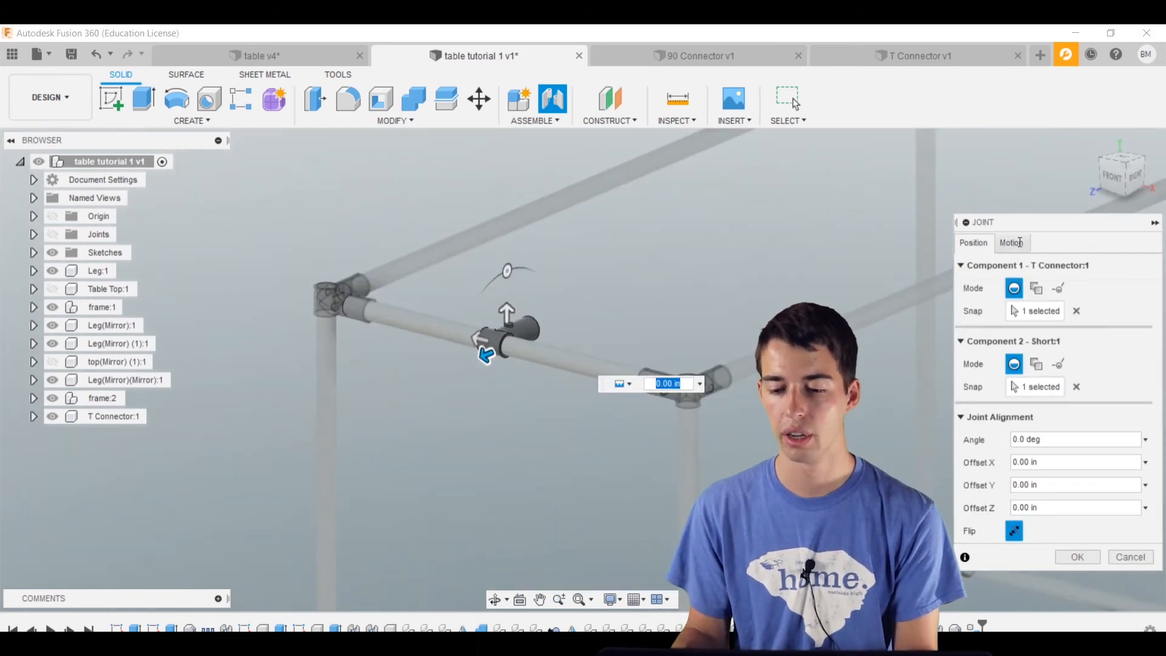
{"action": "scroll", "coordinate": [544, 345], "scroll_direction": "up", "scroll_amount": 4}
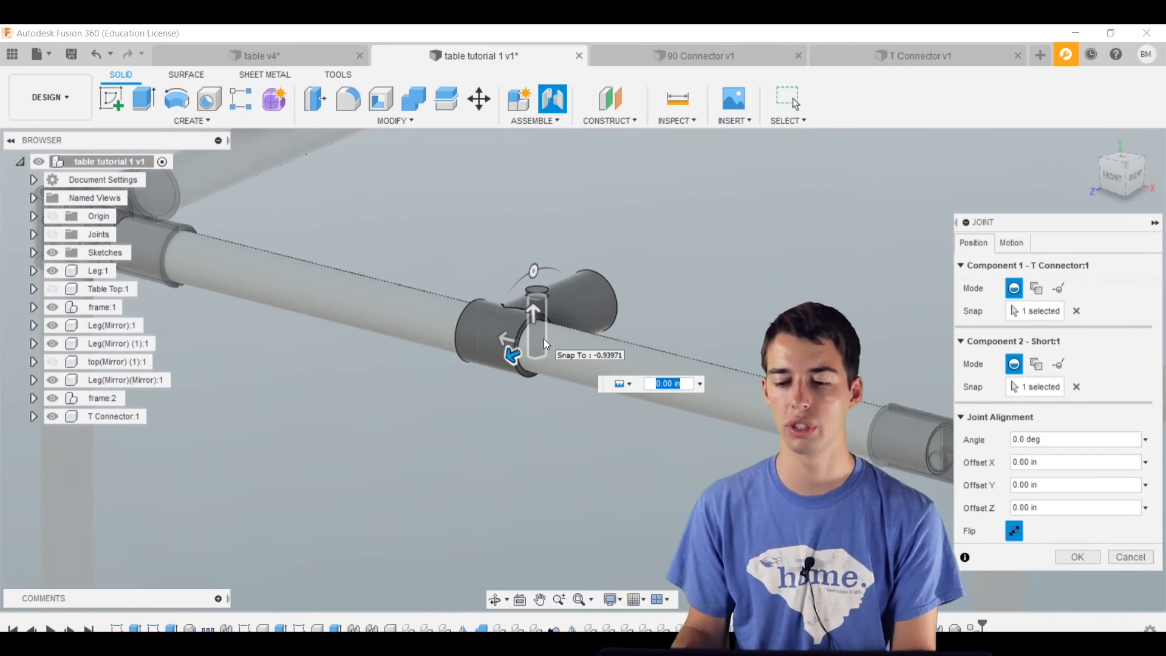
- Set the T Connector joint's motion to Revolute about the Z axis and complete the joint
{"action": "left_click", "coordinate": [1025, 246]}
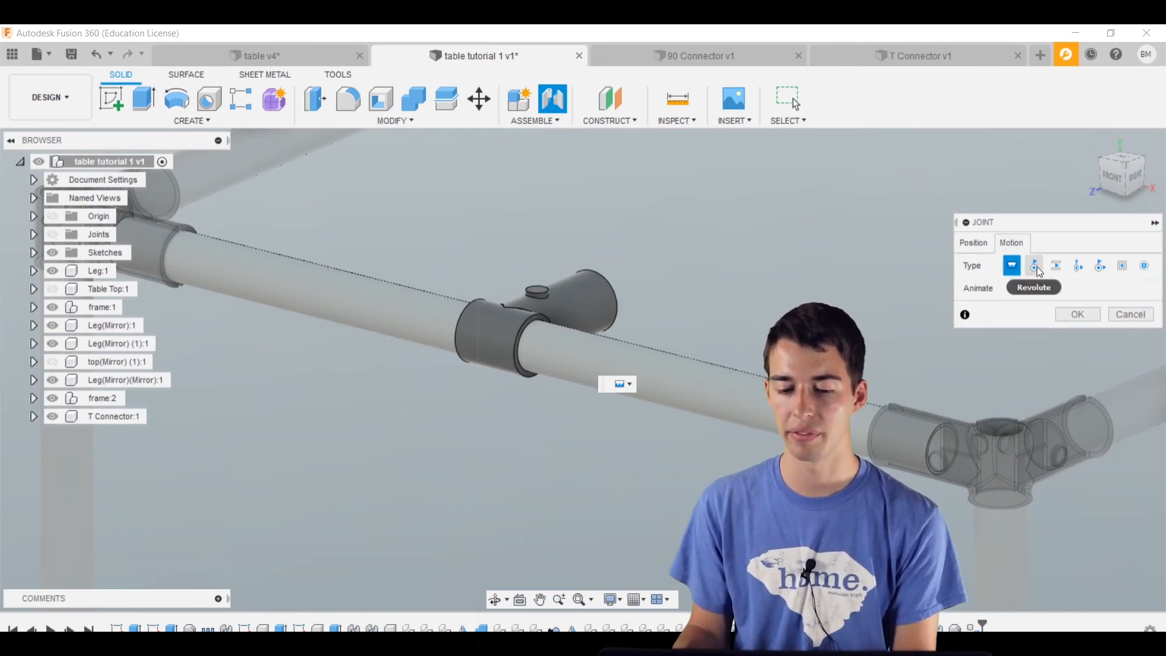
{"action": "left_click", "coordinate": [1035, 266]}
{"action": "middle_click_drag", "start_coordinate": [435, 362], "coordinate": [609, 379], "text": "shift"}
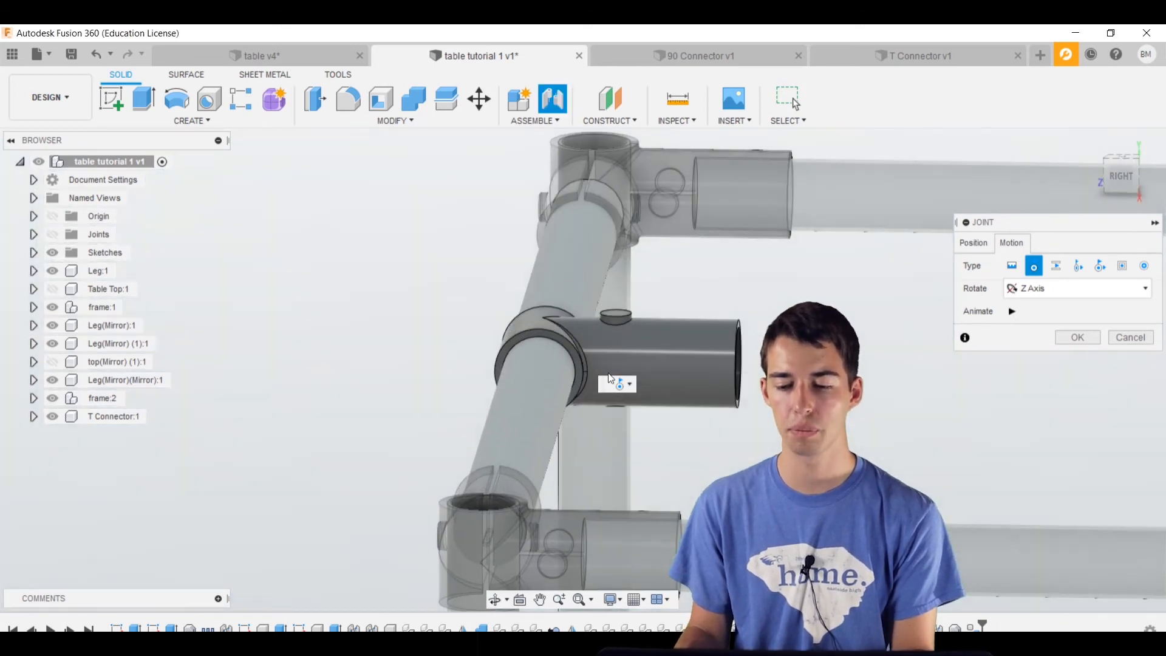
{"action": "left_click", "coordinate": [1078, 337]}
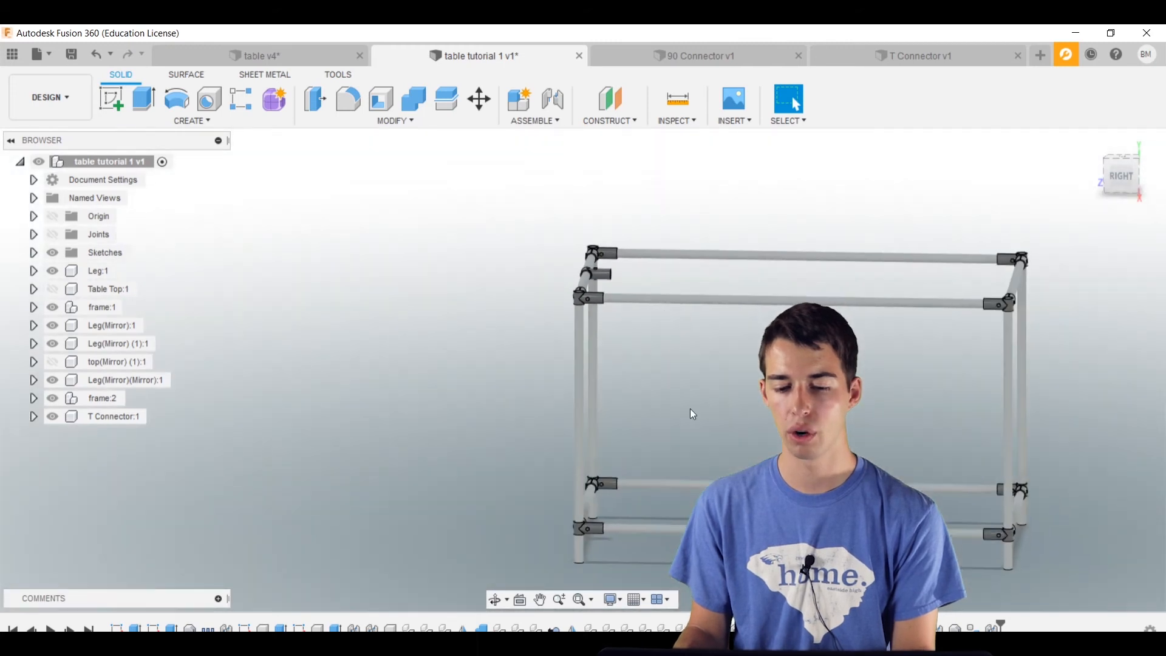
- Create a new base feature and paste a second T Connector body into it
{"action": "middle_click_drag", "start_coordinate": [690, 408], "coordinate": [541, 313], "text": "shift"}
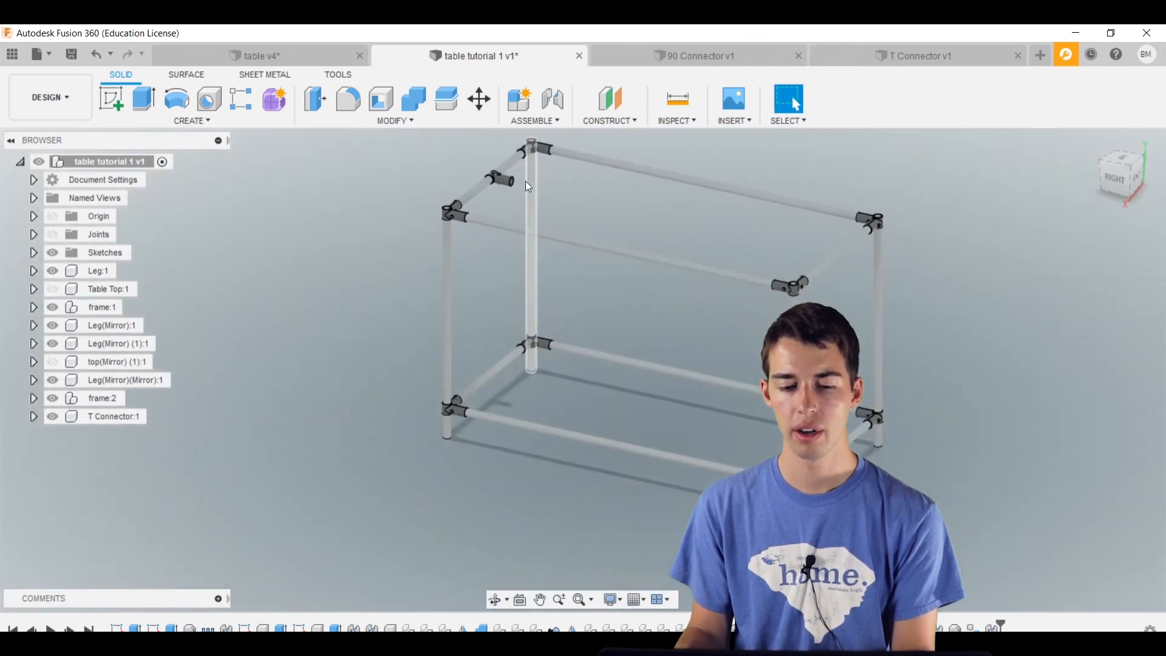
{"action": "middle_click_drag", "start_coordinate": [536, 208], "coordinate": [568, 233], "text": "shift"}
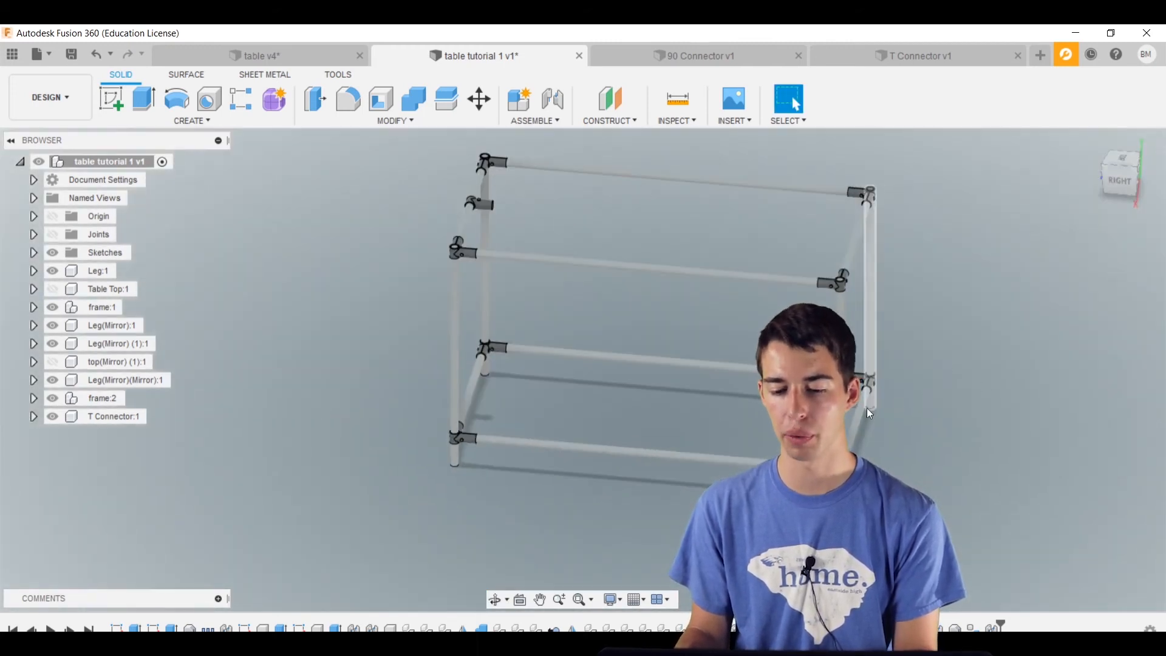
{"action": "scroll", "coordinate": [860, 413], "scroll_direction": "up", "scroll_amount": 5}
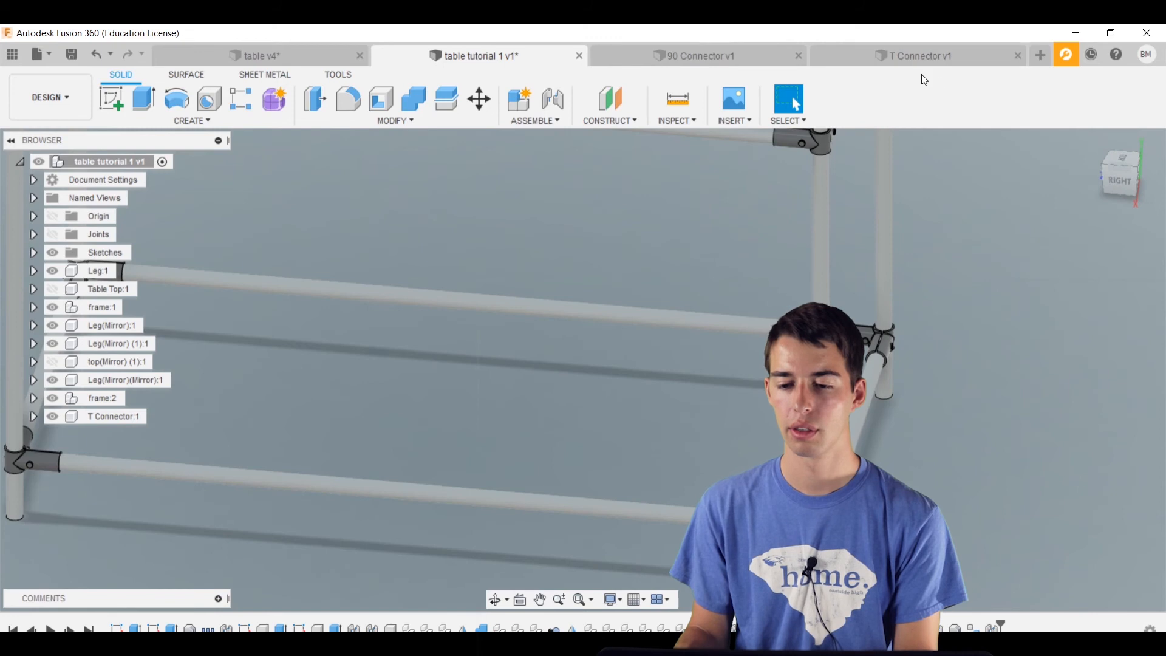
{"action": "scroll", "coordinate": [990, 228], "scroll_direction": "down", "scroll_amount": 5}
{"action": "middle_click_drag", "start_coordinate": [990, 227], "coordinate": [932, 149], "text": "shift"}
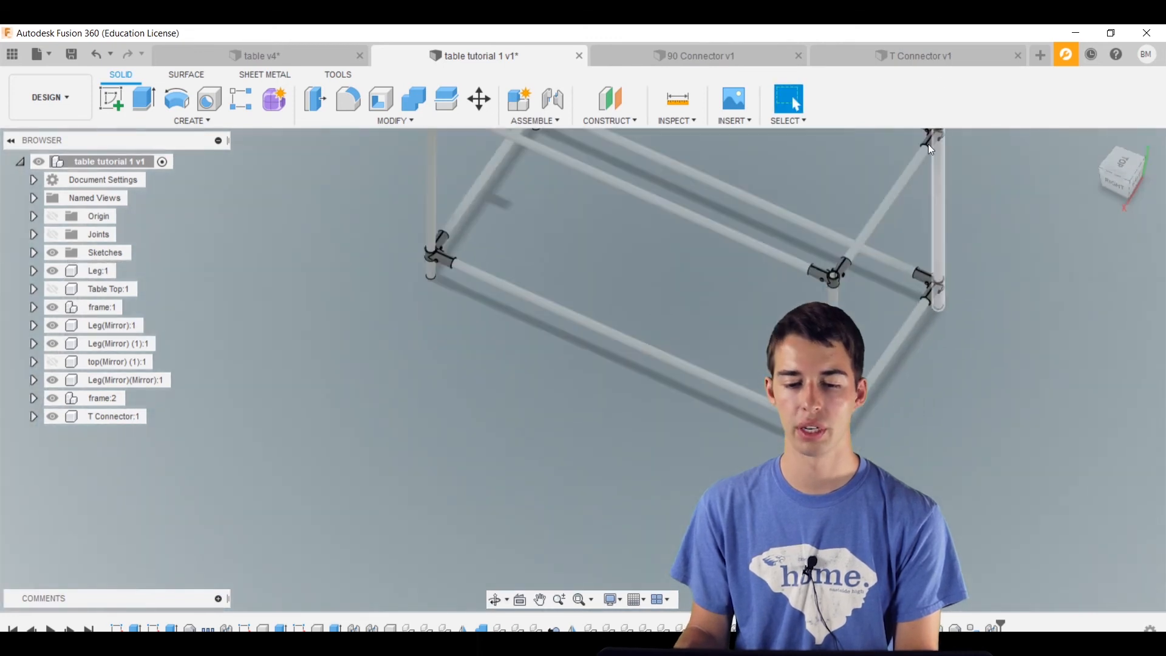
{"action": "left_click", "coordinate": [192, 120]}
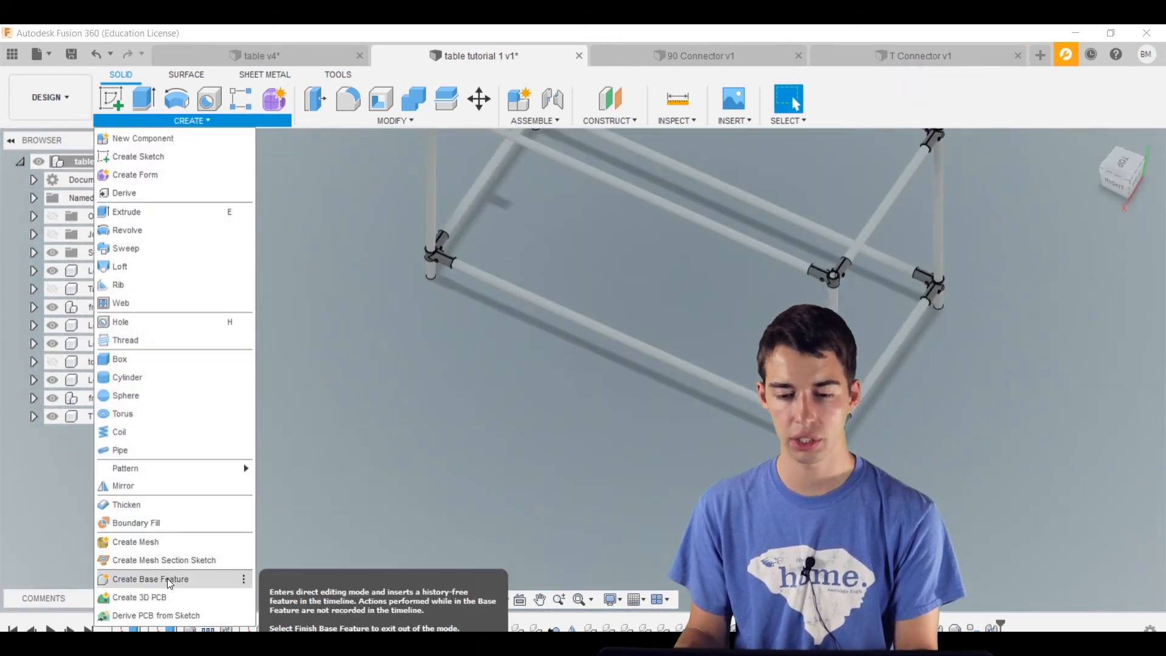
{"action": "left_click", "coordinate": [152, 579]}
{"action": "middle_click_drag", "start_coordinate": [729, 295], "coordinate": [507, 302]}
- Move the second T Connector beside the lower frame's short pipe at the opposite end and finish the base feature
{"action": "key", "text": "m"}
{"action": "left_click_drag", "start_coordinate": [511, 325], "coordinate": [590, 273]}
{"action": "middle_click_drag", "start_coordinate": [592, 416], "coordinate": [614, 268], "text": "shift"}
{"action": "left_click_drag", "start_coordinate": [547, 204], "coordinate": [782, 429]}
{"action": "middle_click_drag", "start_coordinate": [782, 429], "coordinate": [680, 504], "text": "shift"}
{"action": "left_click", "coordinate": [1097, 499]}
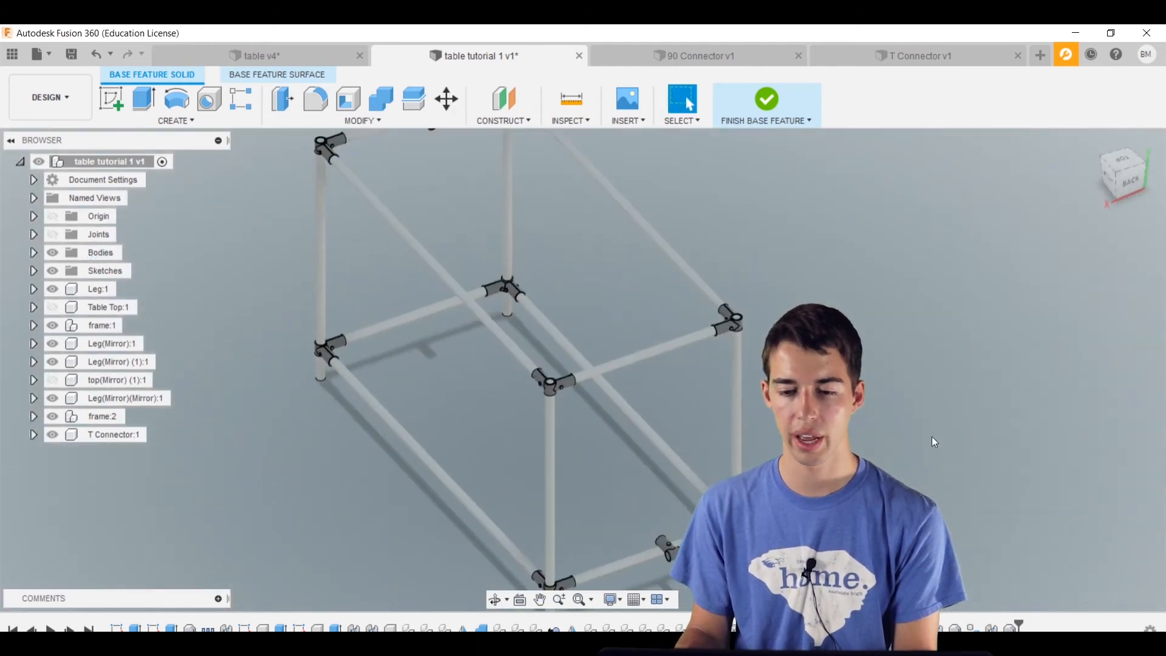
{"action": "middle_click_drag", "start_coordinate": [856, 282], "coordinate": [837, 152]}
{"action": "left_click", "coordinate": [779, 102]}
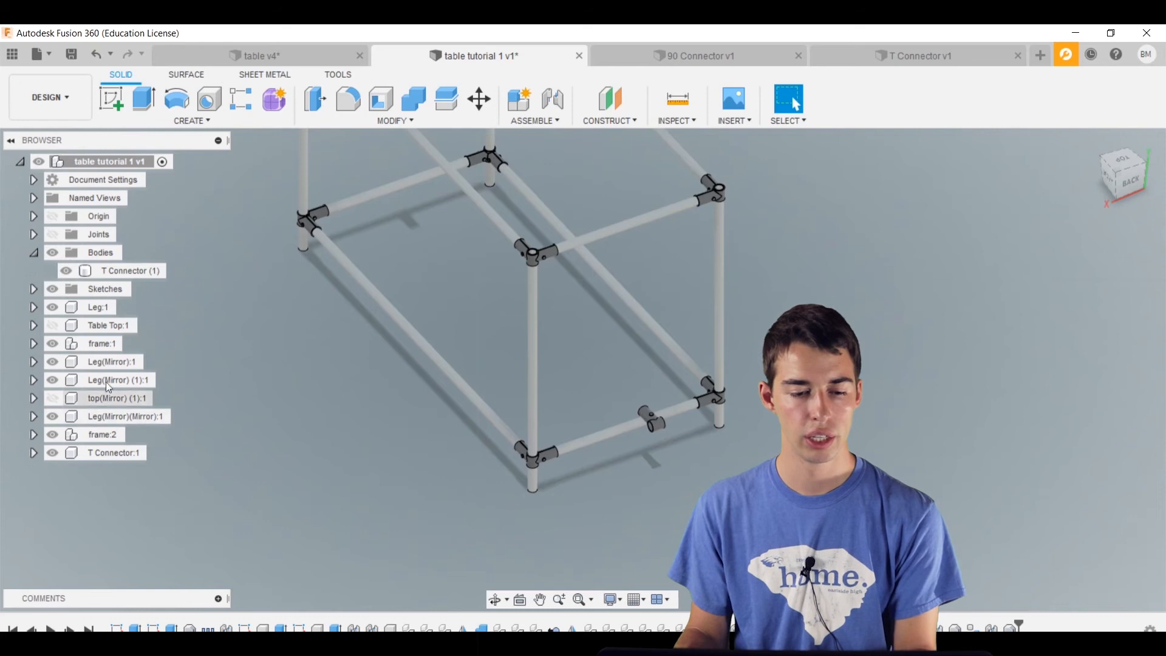
- Convert the second T Connector body at the lower frame into a new component
{"action": "left_click", "coordinate": [124, 270]}
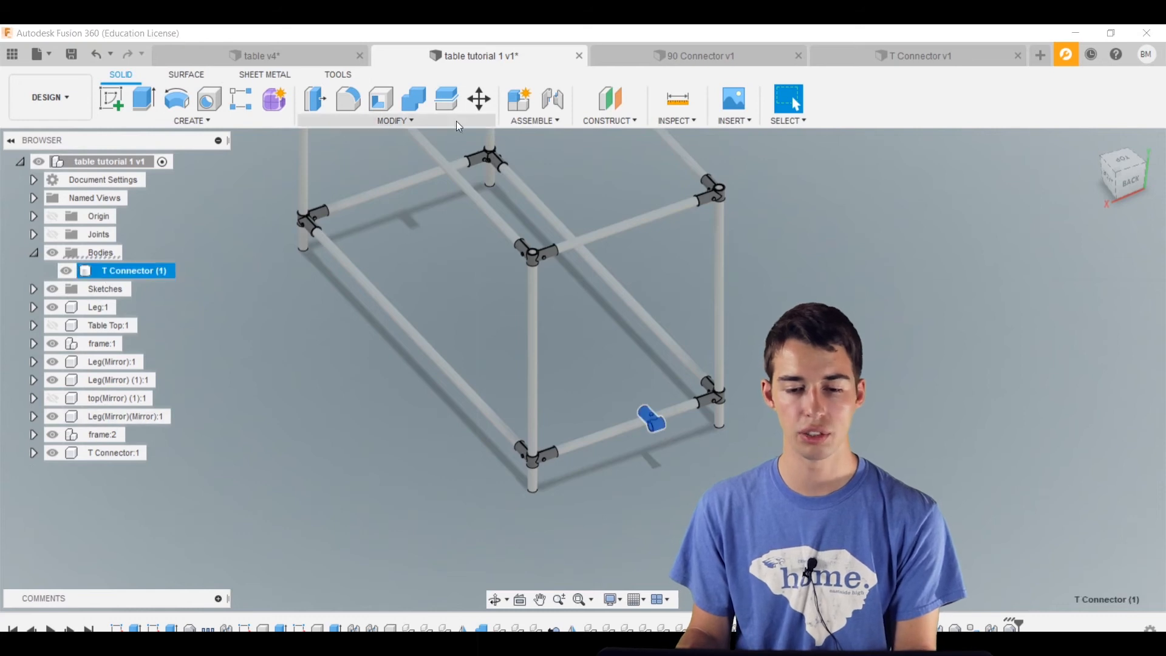
{"action": "left_click", "coordinate": [520, 103]}
{"action": "left_click", "coordinate": [1068, 313]}
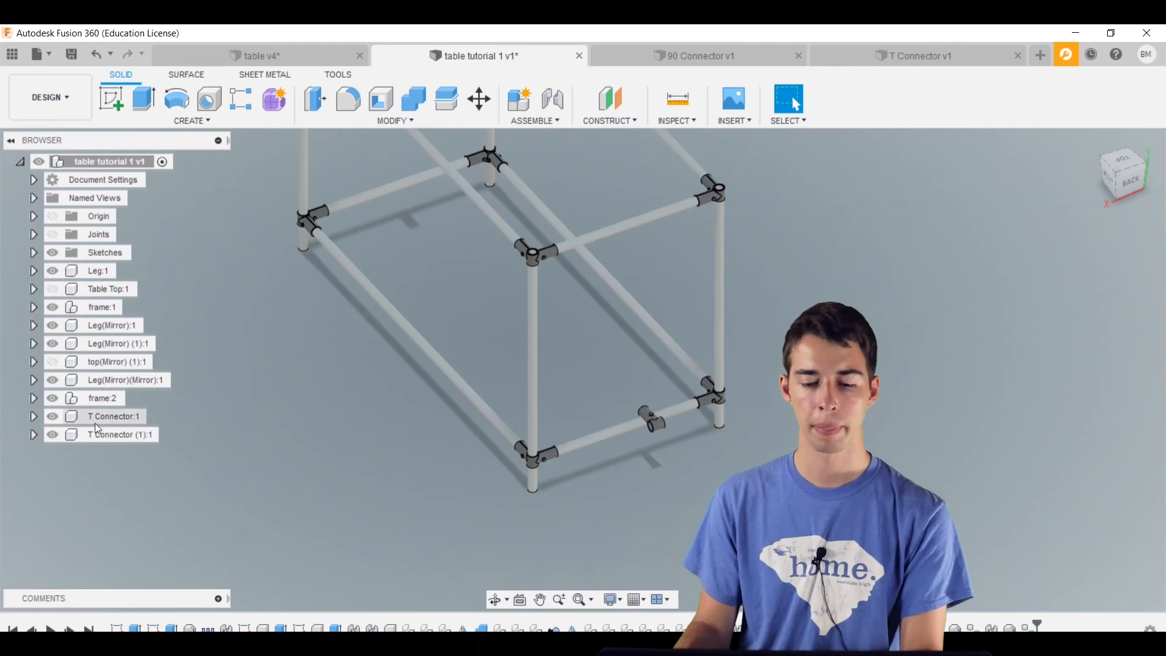
- Join the centre of the second T Connector's through opening to the midpoint of the lower short pipe with a revolute joint
{"action": "left_click", "coordinate": [100, 438]}
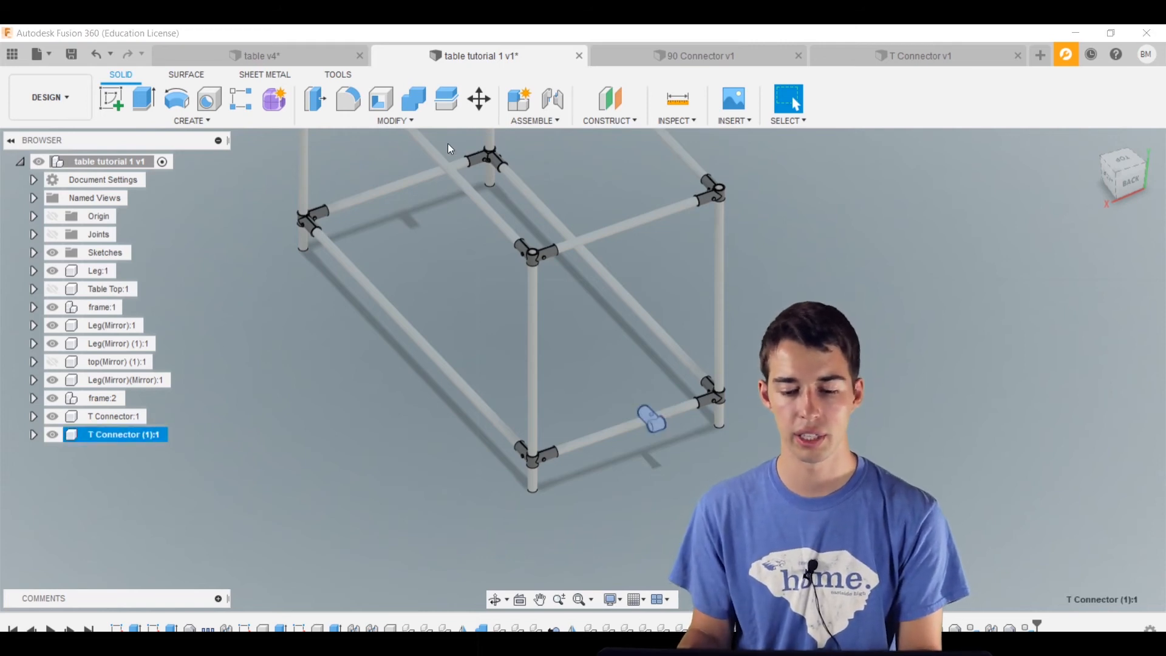
{"action": "left_click", "coordinate": [553, 101]}
{"action": "scroll", "coordinate": [659, 428], "scroll_direction": "up", "scroll_amount": 8}
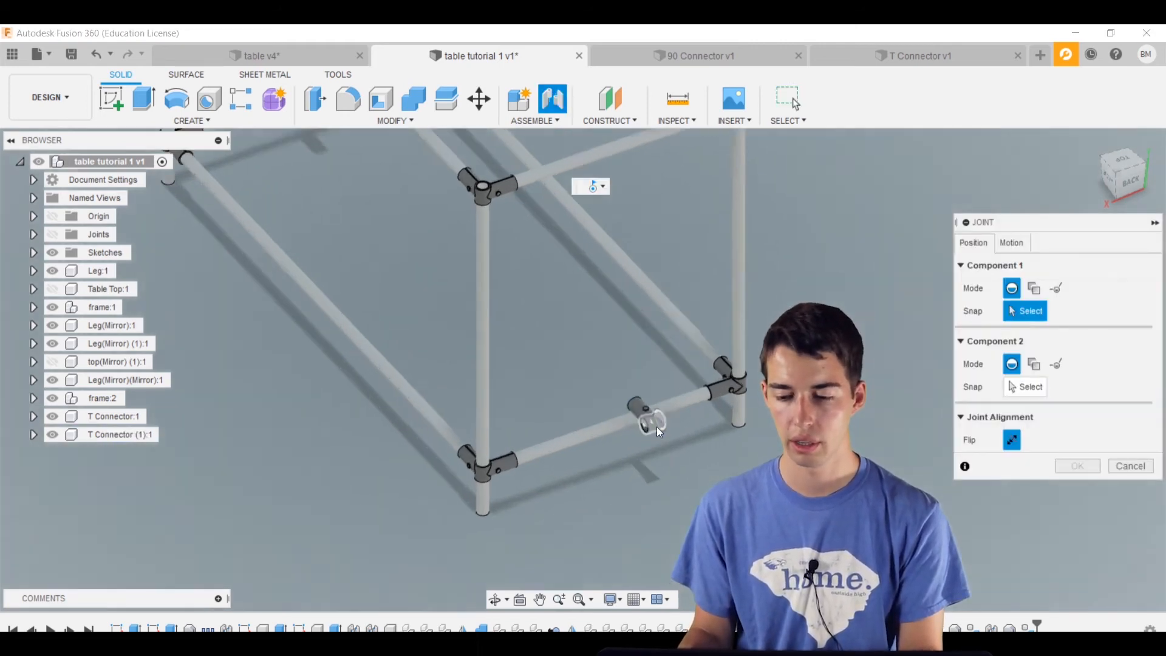
{"action": "middle_click_drag", "start_coordinate": [691, 462], "coordinate": [669, 443], "text": "shift"}
{"action": "scroll", "coordinate": [662, 441], "scroll_direction": "up", "scroll_amount": 5}
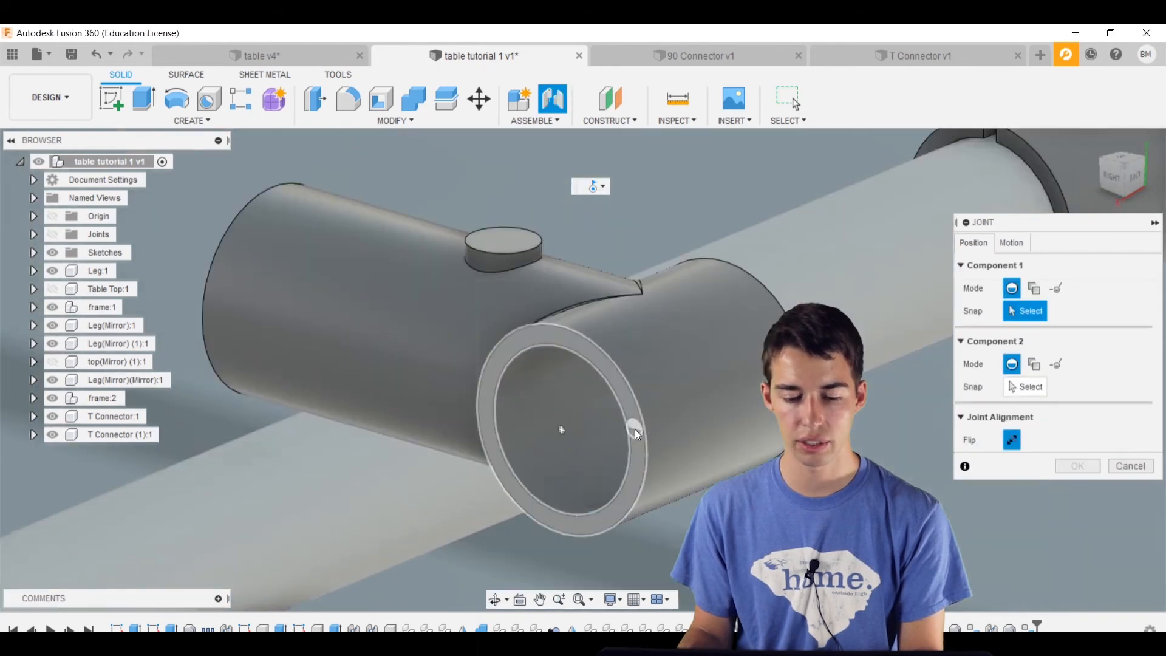
{"action": "left_click", "coordinate": [626, 435]}
{"action": "scroll", "coordinate": [608, 476], "scroll_direction": "down", "scroll_amount": 10}
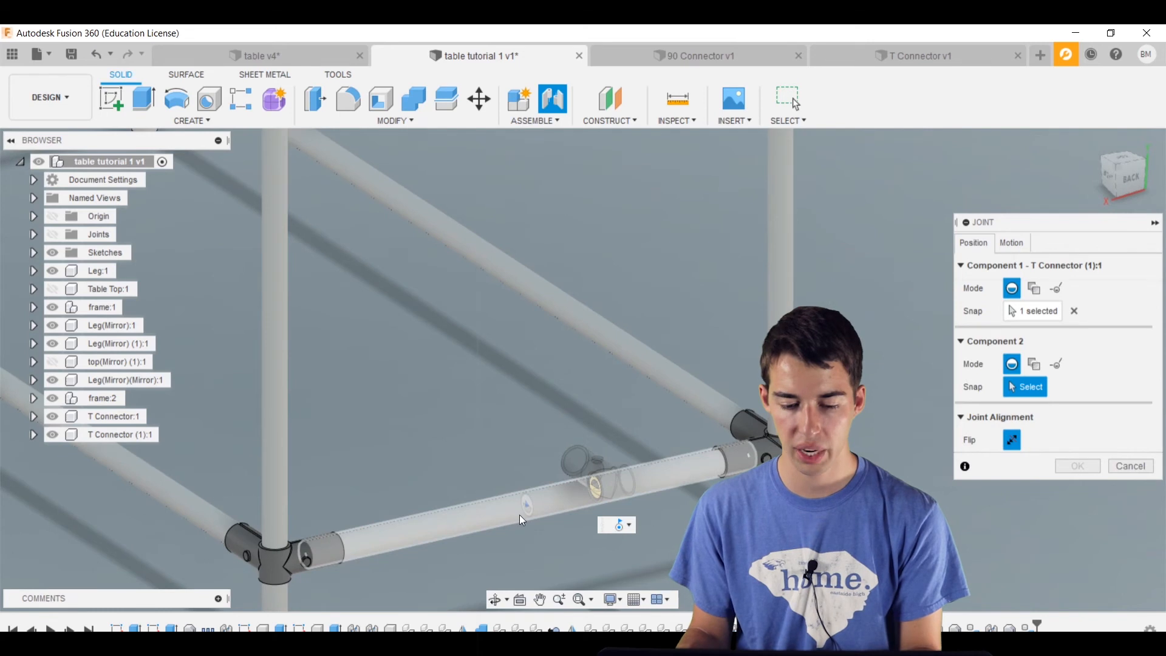
{"action": "left_click", "coordinate": [520, 515]}
{"action": "scroll", "coordinate": [516, 511], "scroll_direction": "up", "scroll_amount": 3}
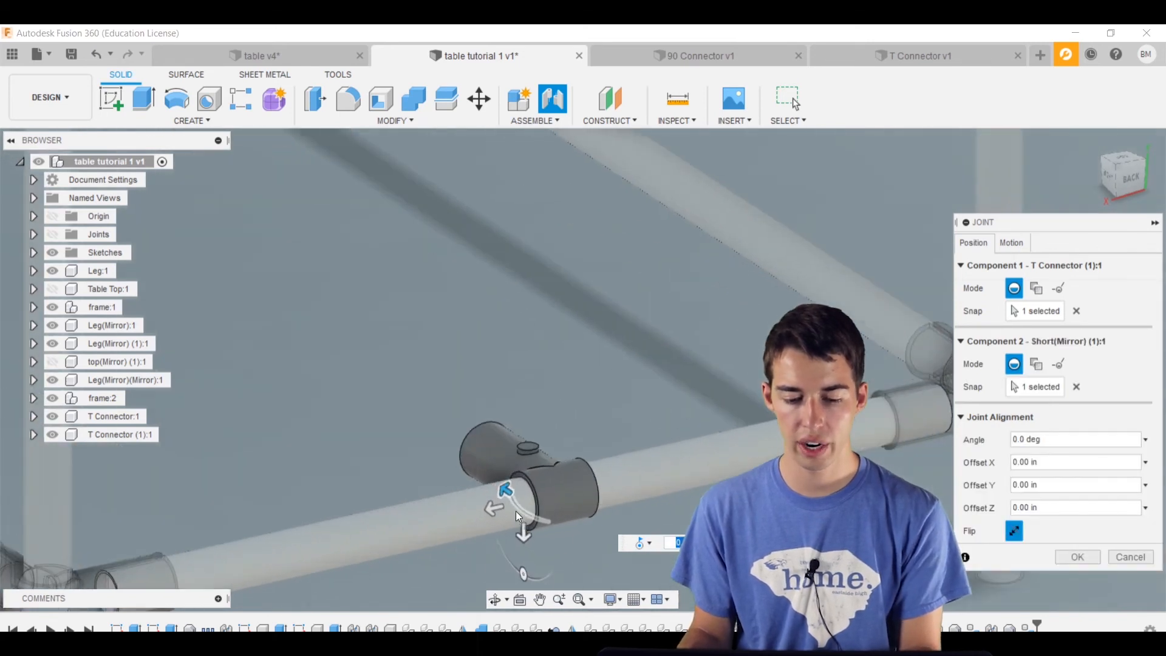
{"action": "scroll", "coordinate": [521, 450], "scroll_direction": "down", "scroll_amount": 3}
{"action": "middle_click_drag", "start_coordinate": [521, 449], "coordinate": [602, 305]}
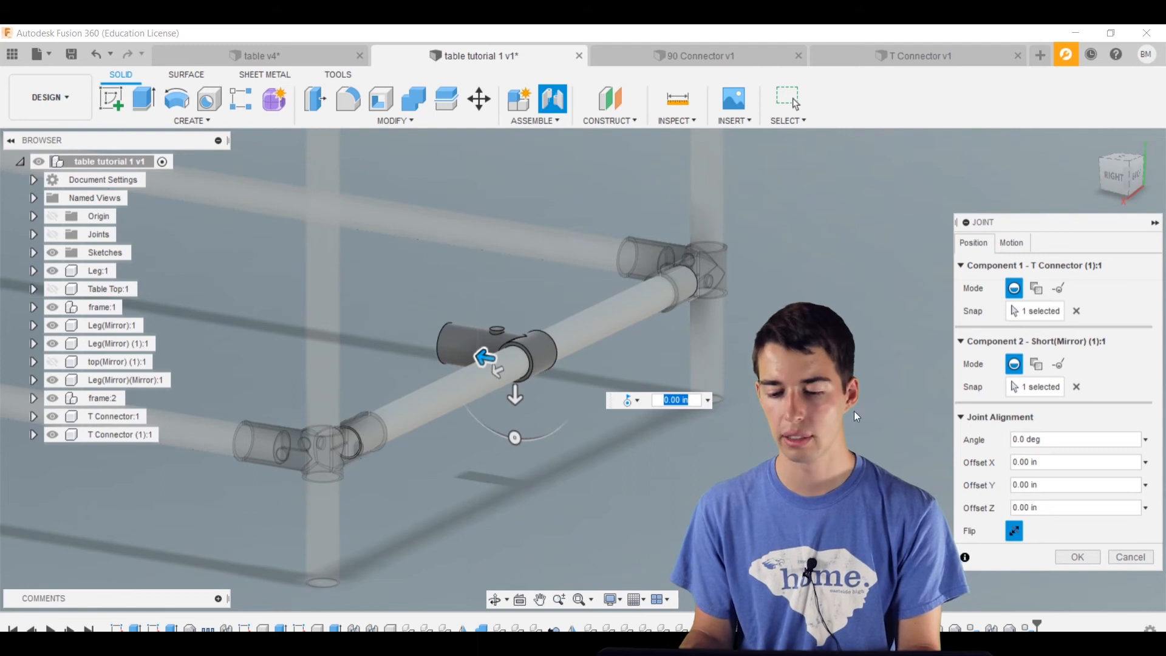
{"action": "scroll", "coordinate": [498, 328], "scroll_direction": "down", "scroll_amount": 1}
{"action": "middle_click_drag", "start_coordinate": [498, 328], "coordinate": [558, 267]}
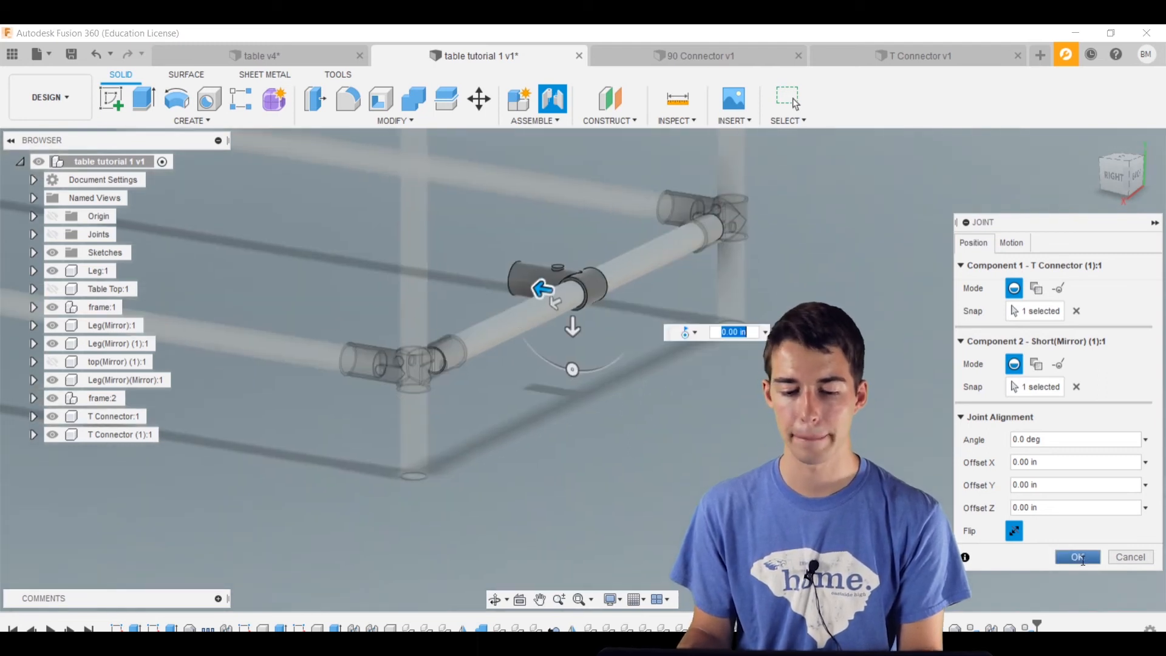
{"action": "left_click", "coordinate": [1083, 558]}
- Examine the placement of the two T connectors on the upper and lower short pipes from behind the table
{"action": "scroll", "coordinate": [516, 389], "scroll_direction": "down", "scroll_amount": 5}
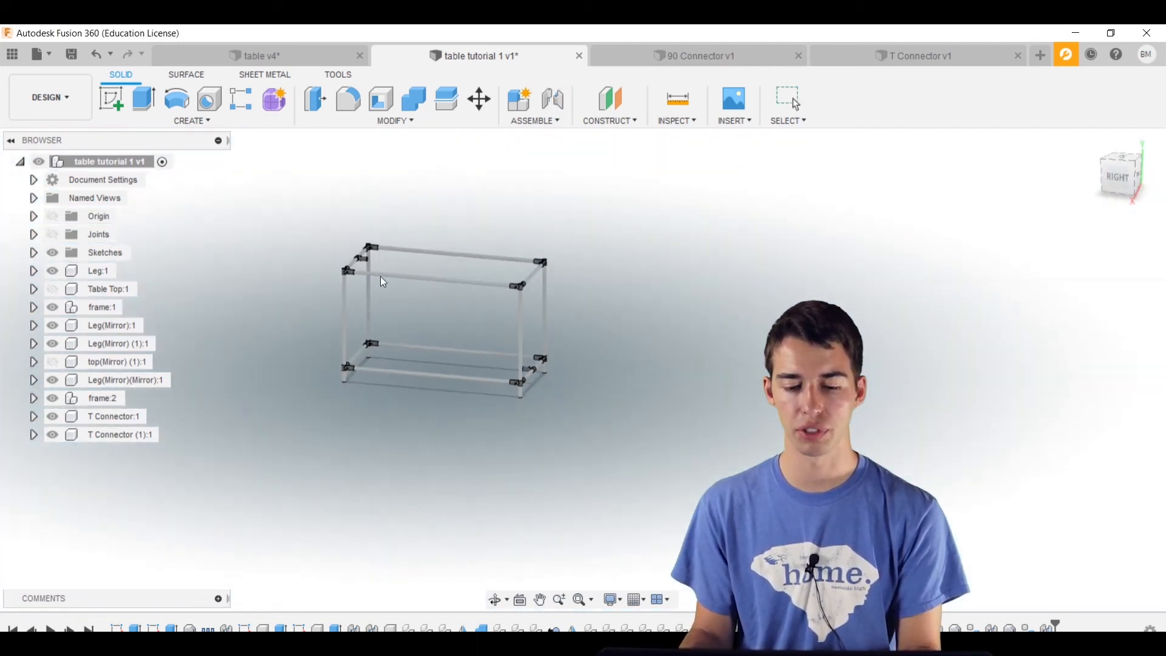
{"action": "scroll", "coordinate": [425, 292], "scroll_direction": "up", "scroll_amount": 2}
{"action": "middle_click_drag", "start_coordinate": [644, 407], "coordinate": [1161, 134], "text": "shift"}
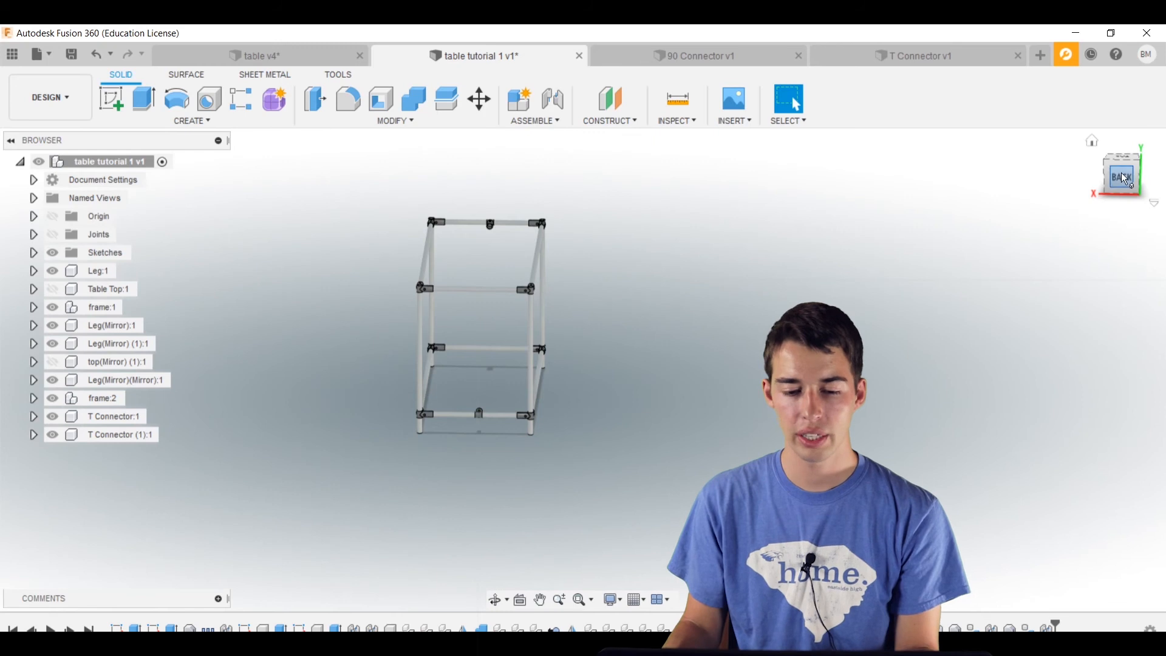
{"action": "left_click", "coordinate": [1123, 177]}
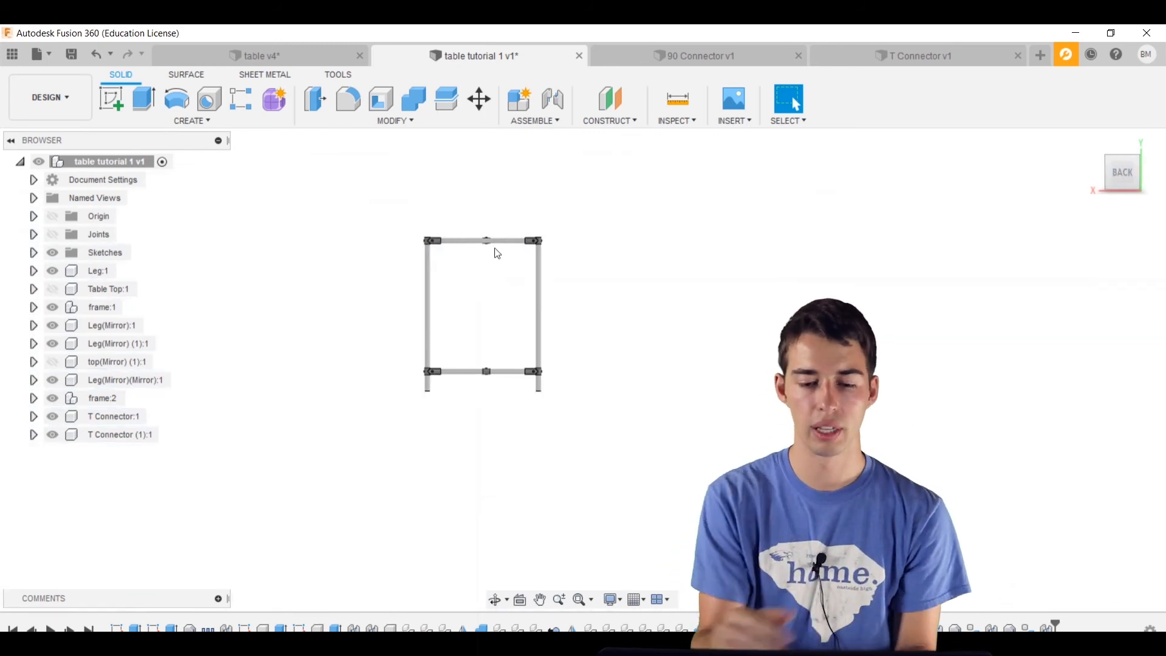
{"action": "scroll", "coordinate": [493, 317], "scroll_direction": "up", "scroll_amount": 5}
{"action": "middle_click_drag", "start_coordinate": [473, 312], "coordinate": [547, 420], "text": "shift"}
{"action": "scroll", "coordinate": [516, 434], "scroll_direction": "down", "scroll_amount": 2}
{"action": "middle_click_drag", "start_coordinate": [417, 284], "coordinate": [391, 236], "text": "shift"}
- Rename the upper T connector component as Top T and the lower one as Bottom T
{"action": "left_click", "coordinate": [115, 417]}
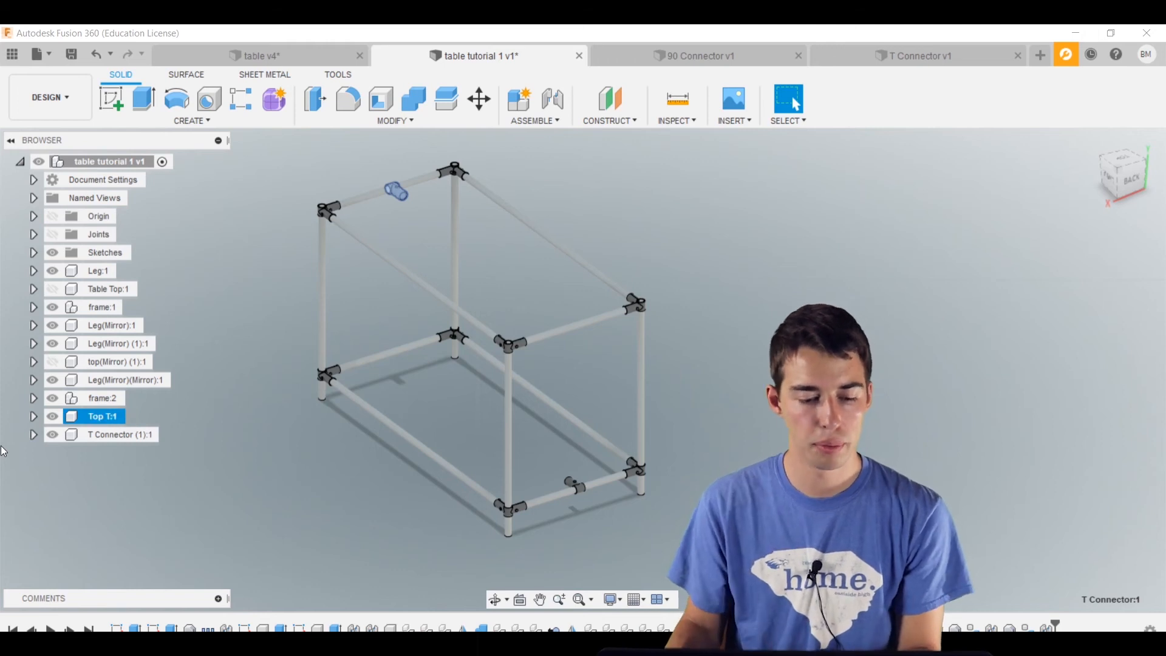
{"action": "left_click", "coordinate": [129, 435]}
{"action": "left_click", "coordinate": [129, 435]}
{"action": "type", "text": "T"}
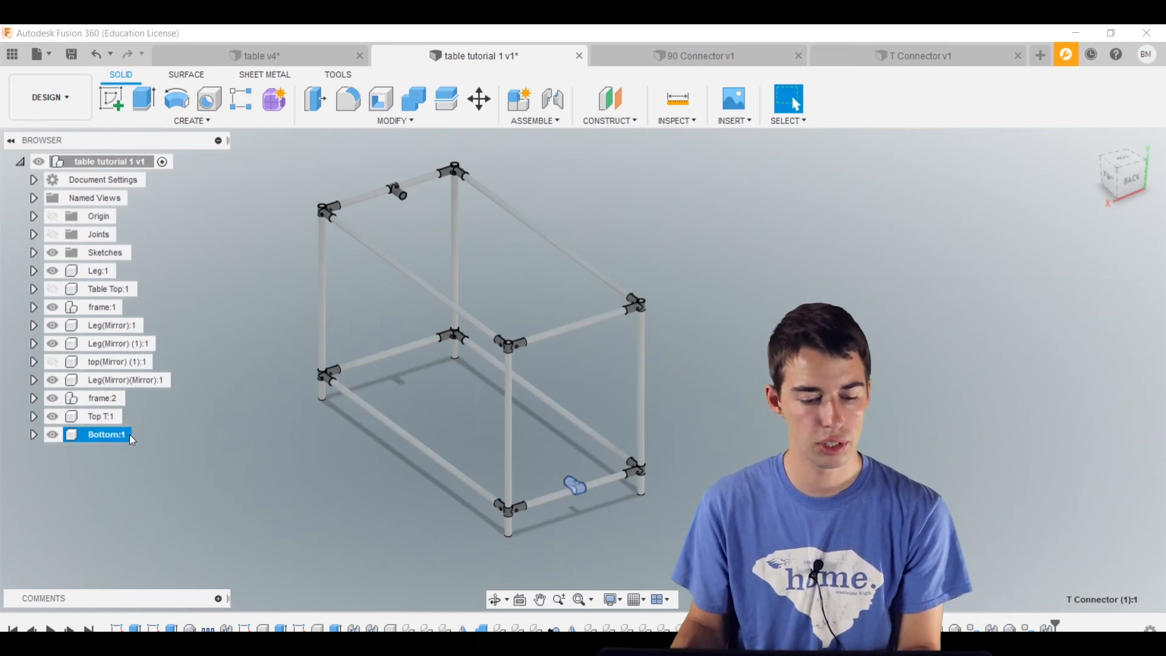
{"action": "left_click", "coordinate": [129, 435]}
{"action": "type", "text": "T"}
{"action": "key", "text": "Return"}
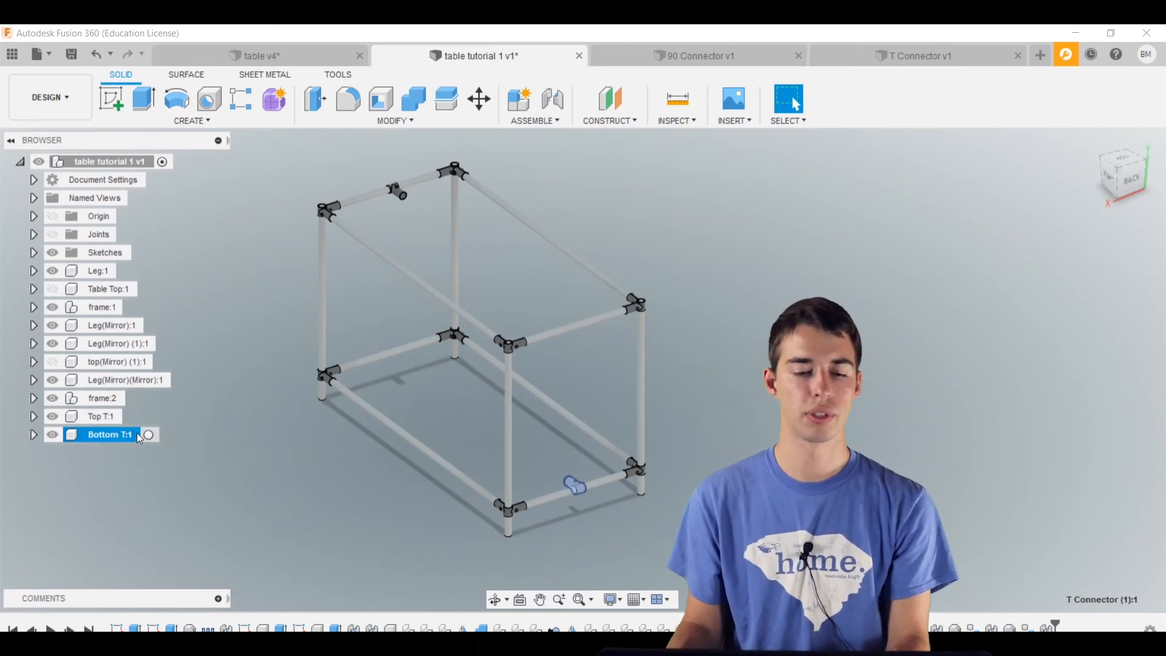
{"action": "left_click", "coordinate": [246, 337]}
- Measure the distance between the circular edges of the upper and lower T connectors
{"action": "scroll", "coordinate": [421, 235], "scroll_direction": "up", "scroll_amount": 10}
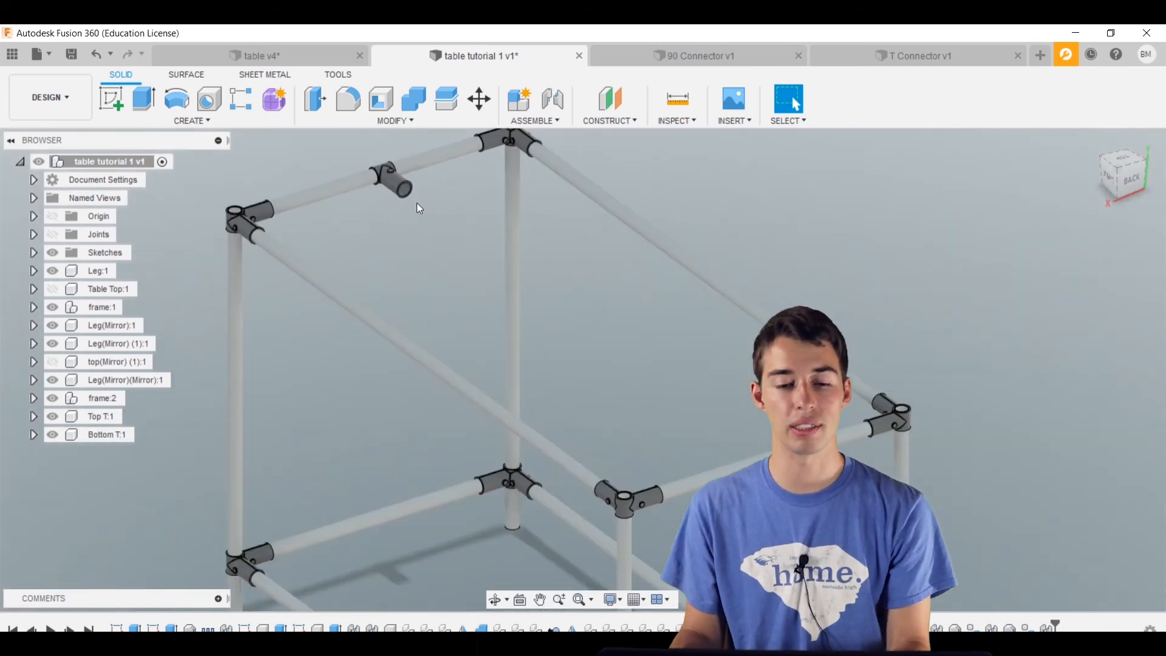
{"action": "scroll", "coordinate": [393, 302], "scroll_direction": "down", "scroll_amount": 10}
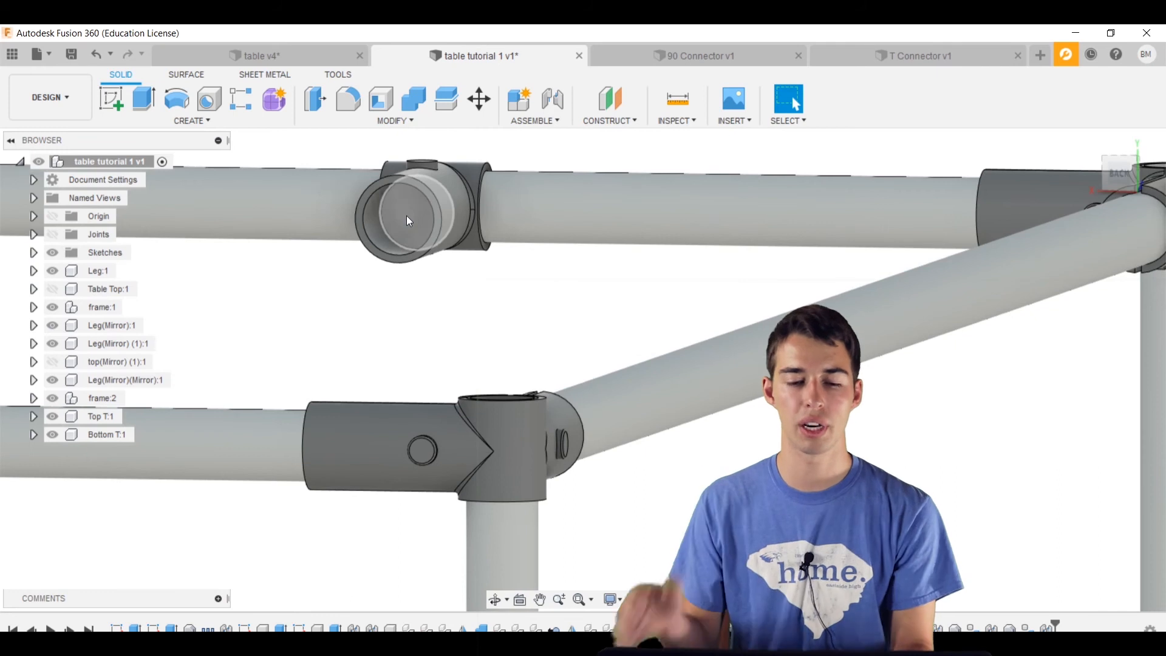
{"action": "left_click", "coordinate": [407, 216]}
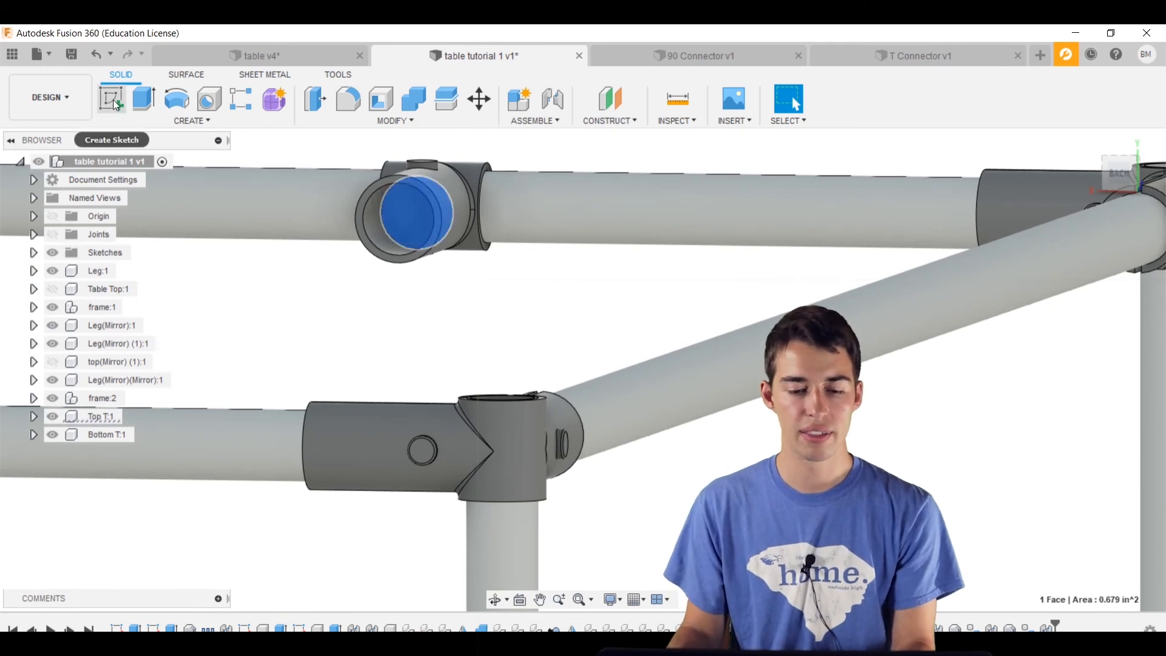
{"action": "scroll", "coordinate": [427, 367], "scroll_direction": "down", "scroll_amount": 5}
{"action": "scroll", "coordinate": [427, 364], "scroll_direction": "down", "scroll_amount": 3}
{"action": "middle_click_drag", "start_coordinate": [428, 366], "coordinate": [539, 577], "text": "shift"}
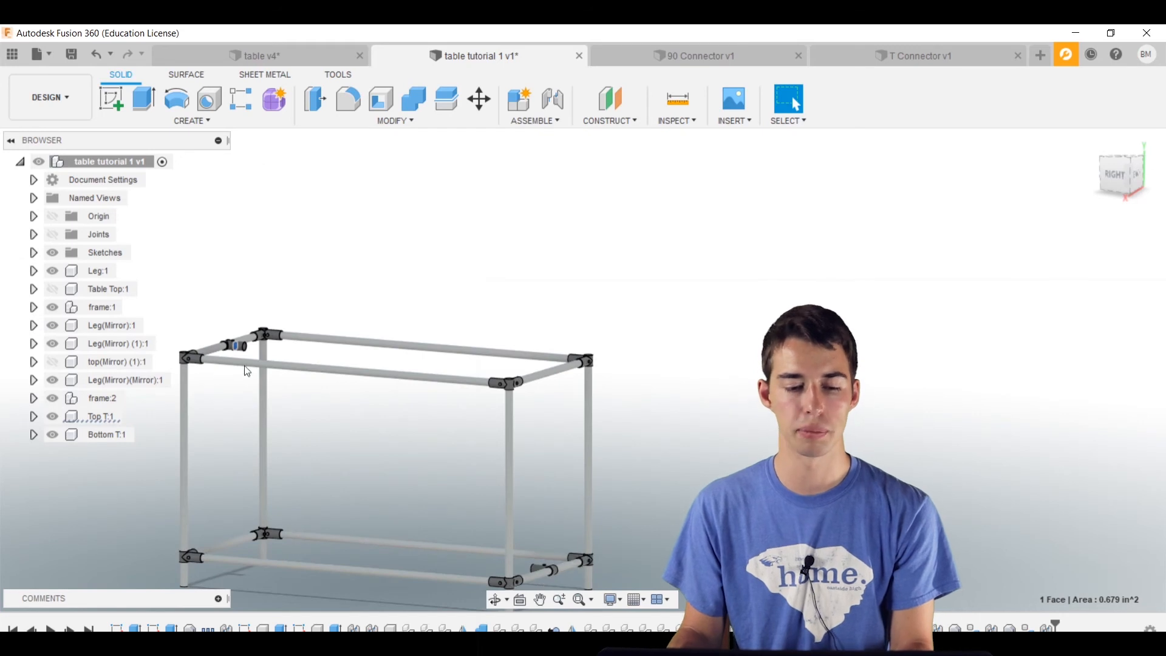
{"action": "scroll", "coordinate": [212, 351], "scroll_direction": "up", "scroll_amount": 6}
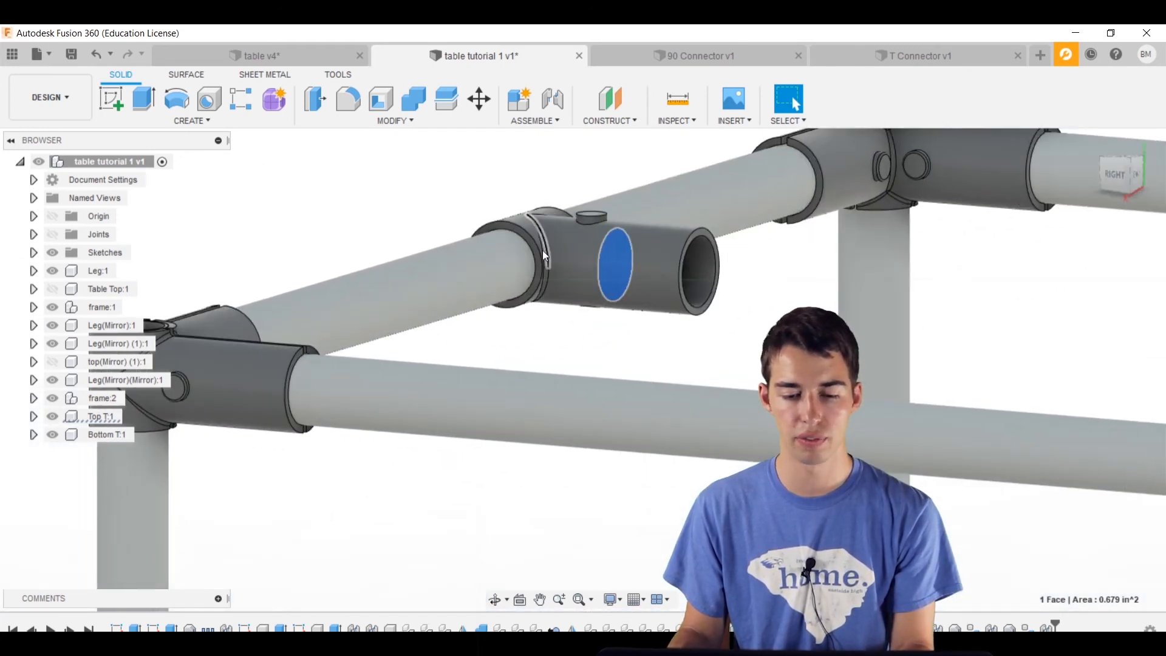
{"action": "scroll", "coordinate": [538, 251], "scroll_direction": "down", "scroll_amount": 10}
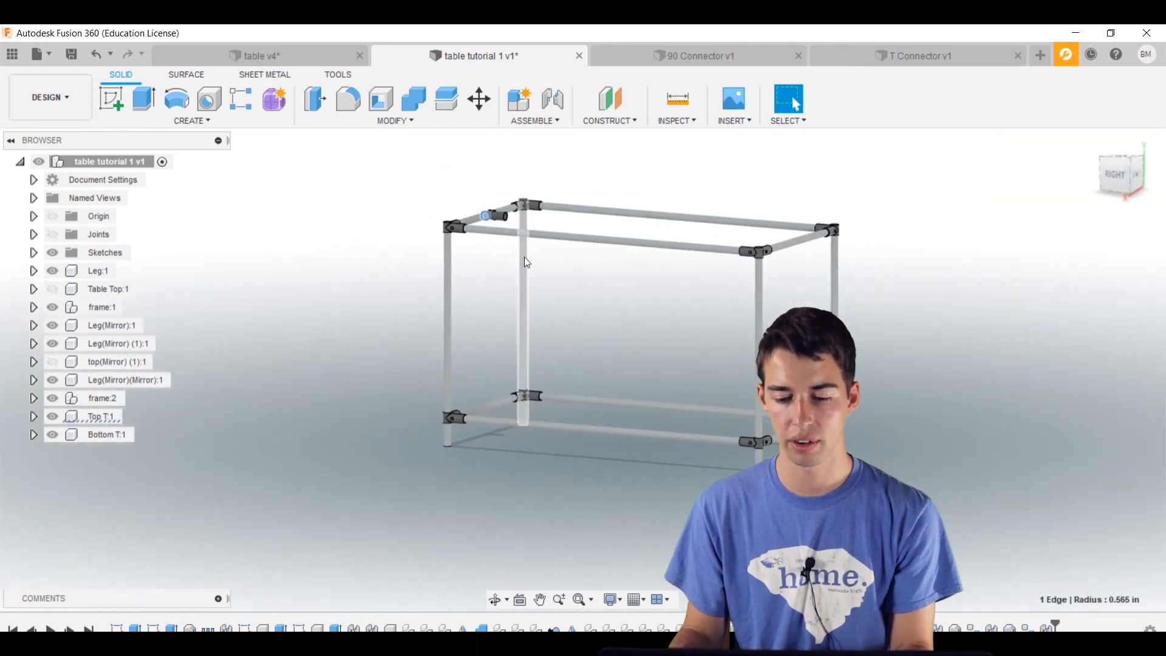
{"action": "scroll", "coordinate": [486, 215], "scroll_direction": "up", "scroll_amount": 10}
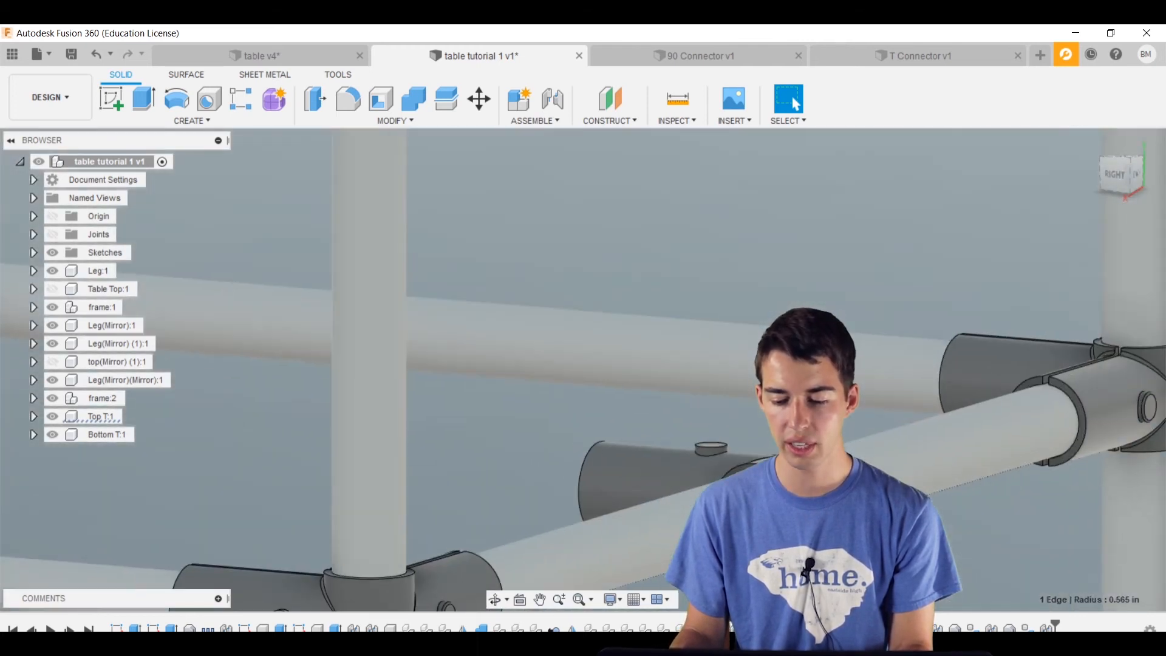
{"action": "scroll", "coordinate": [683, 540], "scroll_direction": "down", "scroll_amount": 3}
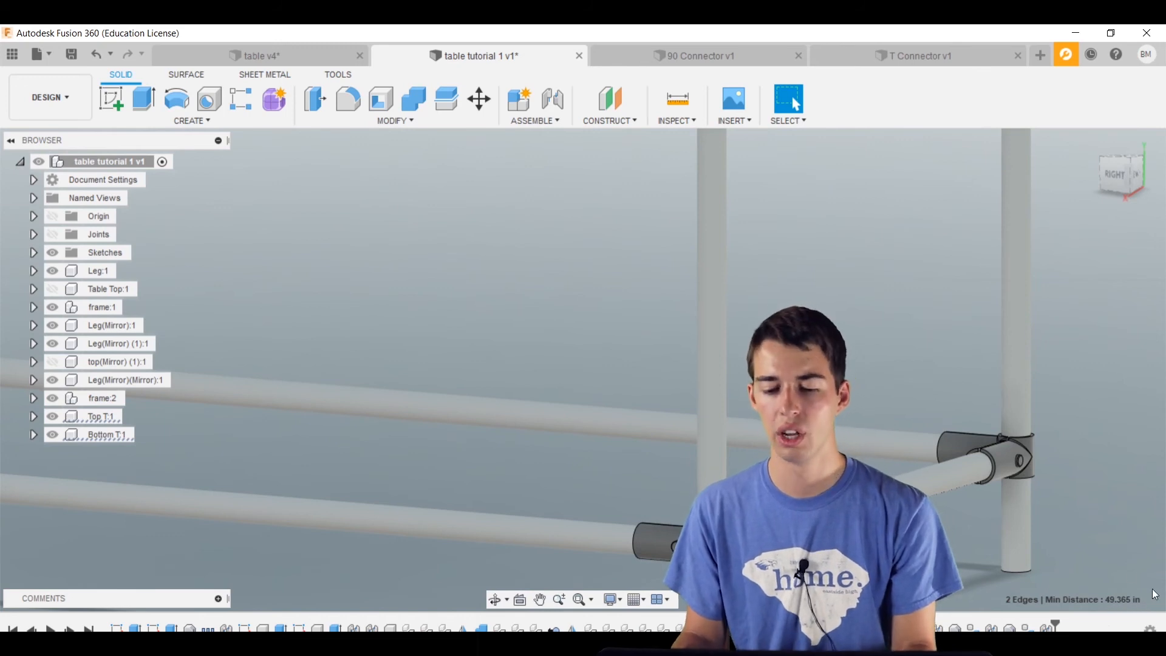
{"action": "scroll", "coordinate": [1162, 594], "scroll_direction": "down", "scroll_amount": 5}
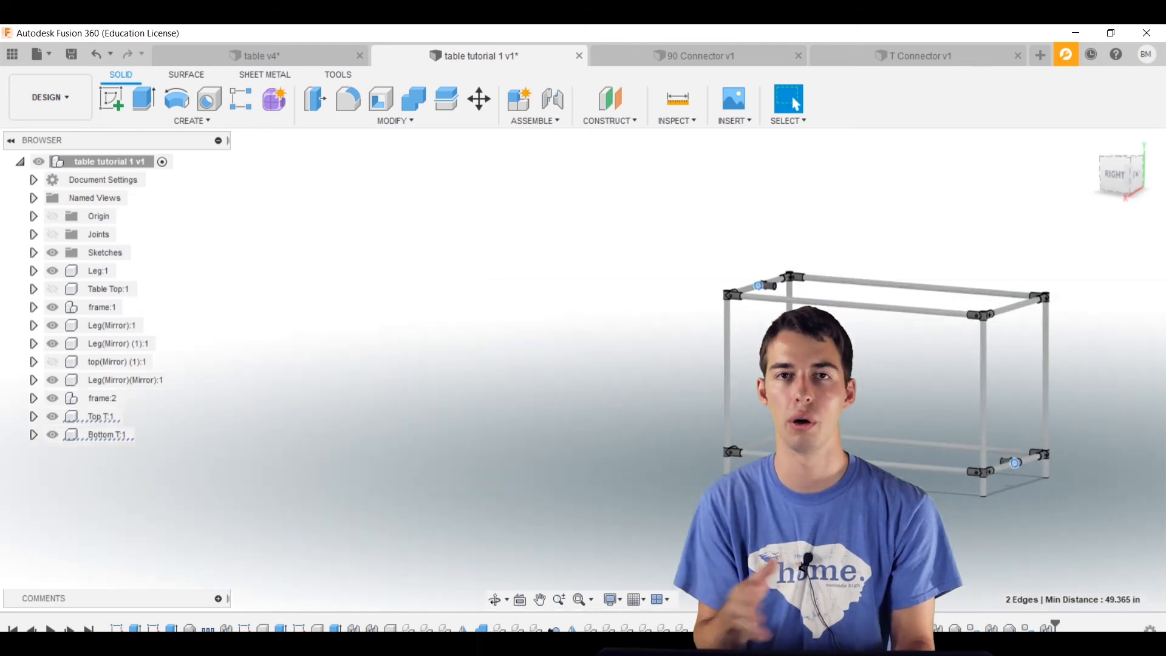
- Start a sketch on the circular face inside the branch opening of the upper T connector
{"action": "middle_click_drag", "start_coordinate": [947, 388], "coordinate": [885, 385], "text": "shift"}
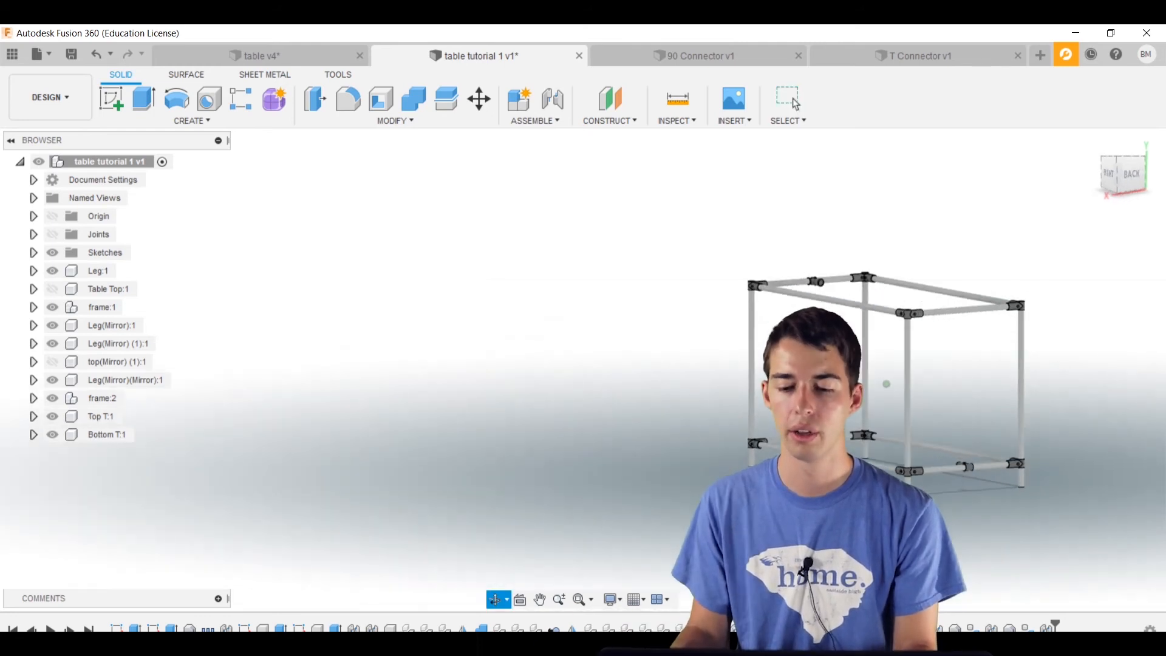
{"action": "scroll", "coordinate": [823, 273], "scroll_direction": "up", "scroll_amount": 8}
{"action": "middle_click_drag", "start_coordinate": [869, 338], "coordinate": [860, 316], "text": "shift"}
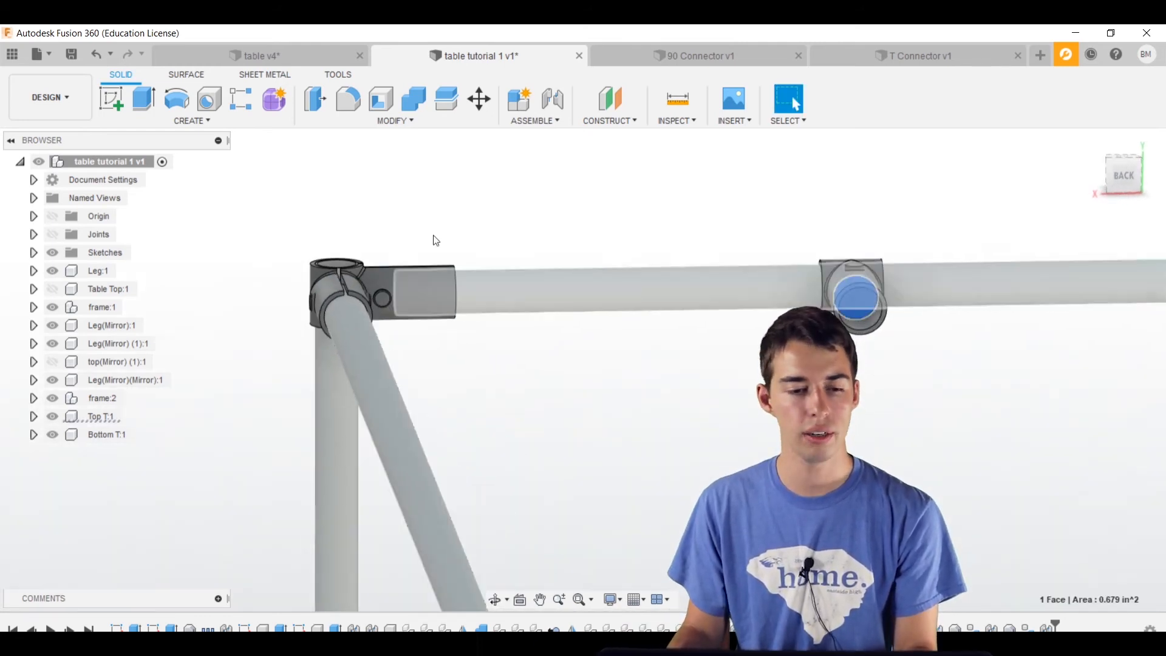
{"action": "left_click", "coordinate": [118, 101]}
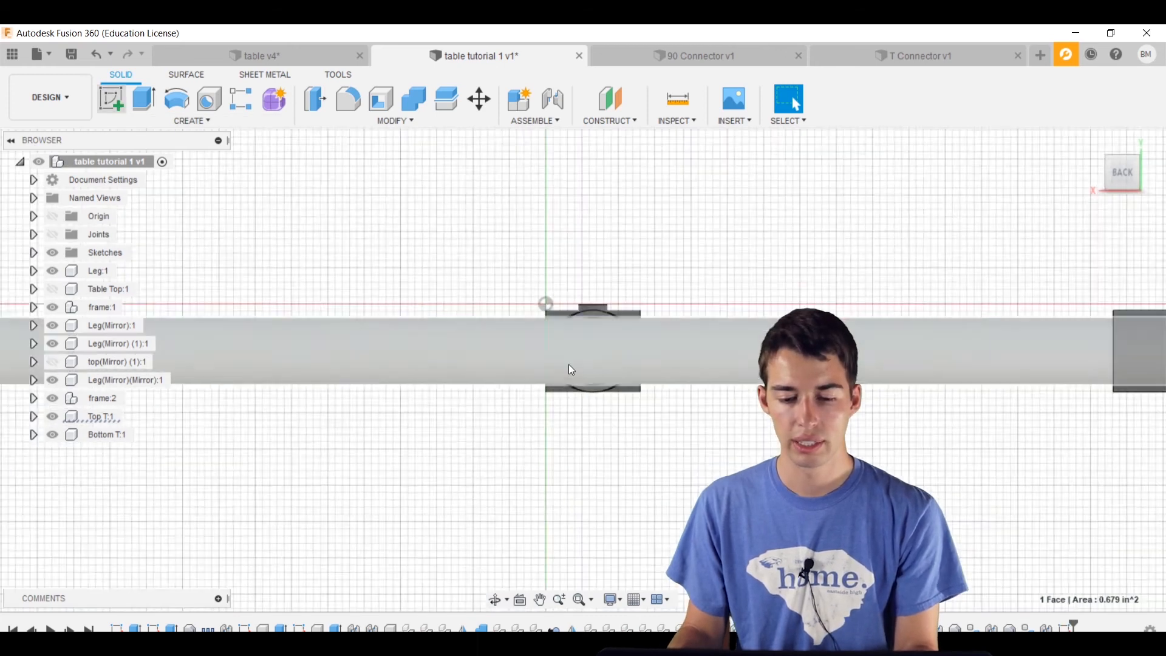
- Hide frame:1 and sketch a circle of 0.922 in diameter centred in the upper T connector's branch opening
{"action": "key", "text": "c"}
{"action": "scroll", "coordinate": [243, 298], "scroll_direction": "down", "scroll_amount": 5}
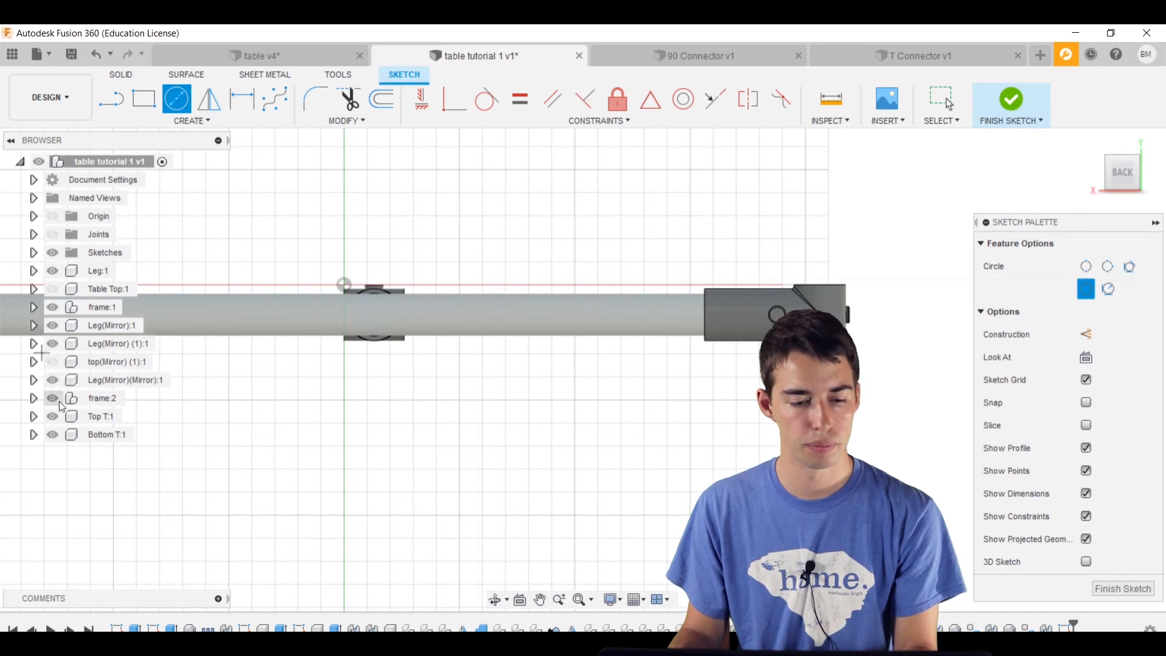
{"action": "left_click", "coordinate": [54, 307]}
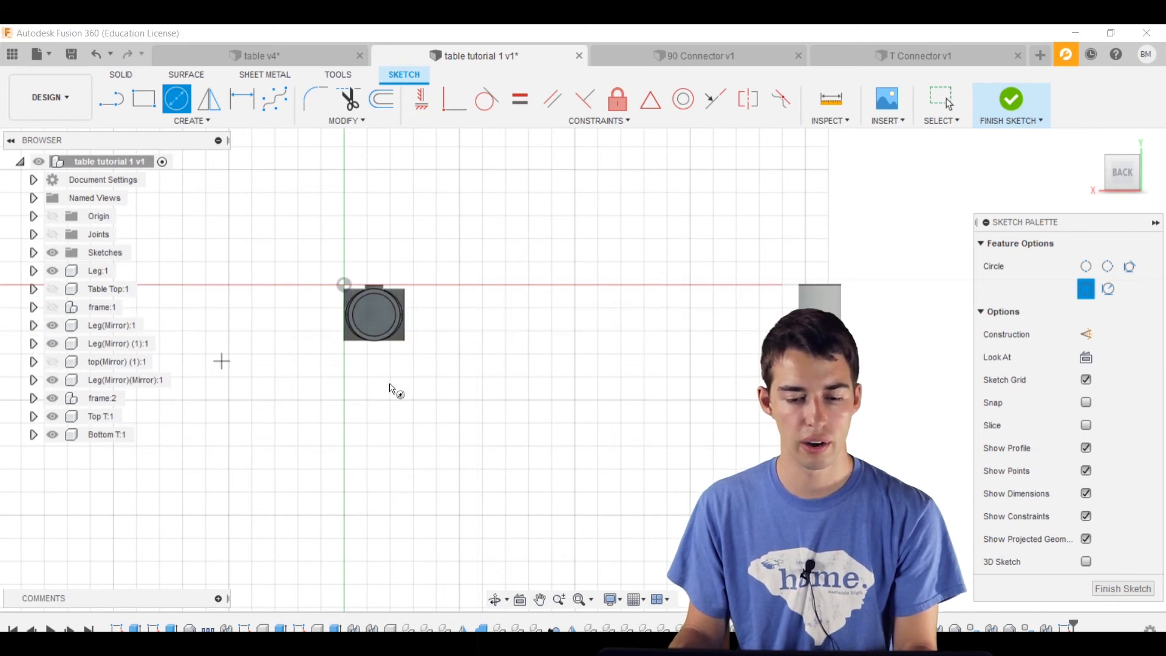
{"action": "scroll", "coordinate": [435, 300], "scroll_direction": "up", "scroll_amount": 5}
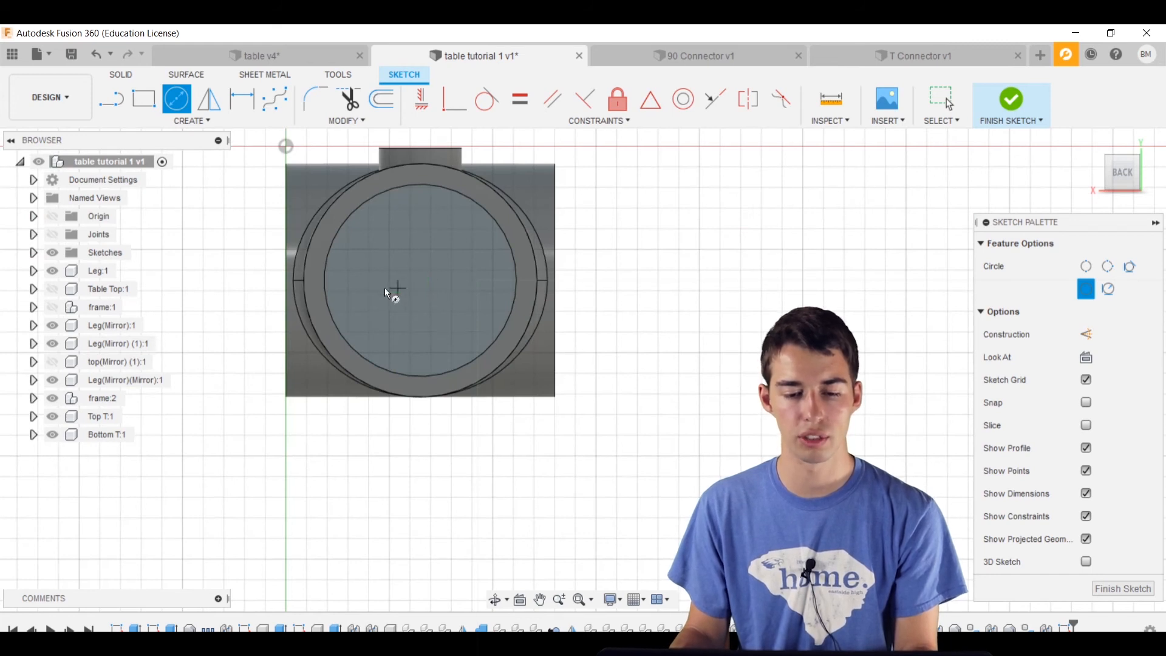
{"action": "left_click", "coordinate": [419, 281]}
{"action": "type", "text": ".922"}
{"action": "key", "text": "Return"}
{"action": "key", "text": "Escape"}
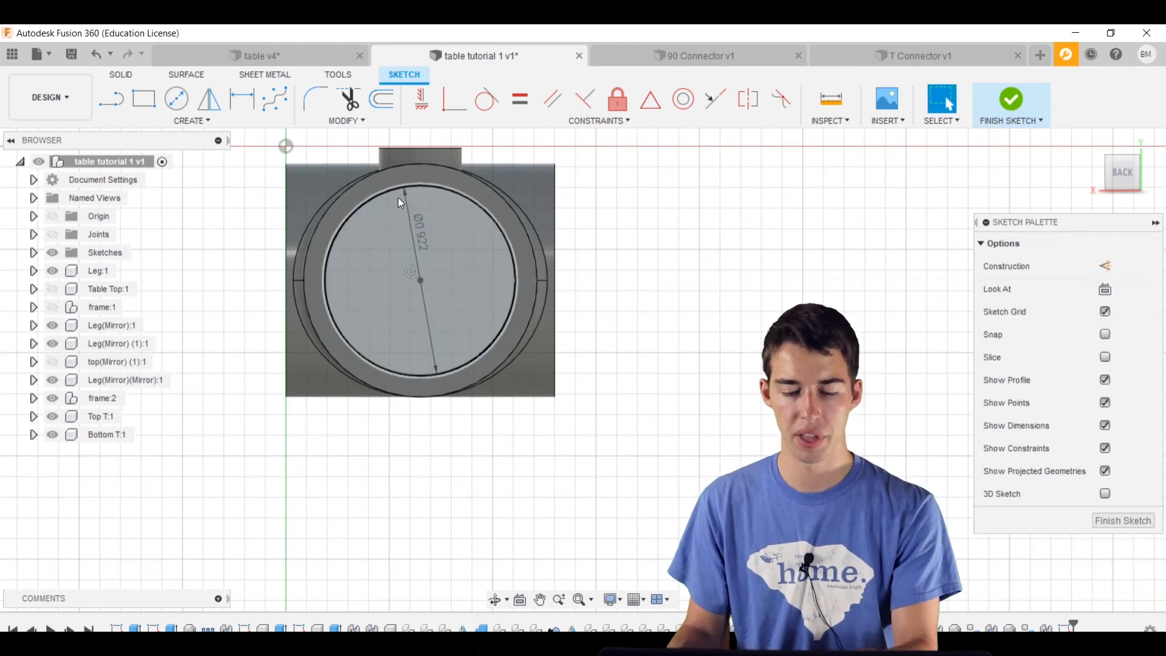
- Offset the sketched circle inward by 0.047 in to form the pipe wall and finish the sketch
{"action": "scroll", "coordinate": [398, 199], "scroll_direction": "up", "scroll_amount": 4}
{"action": "key", "text": "o"}
{"action": "scroll", "coordinate": [389, 197], "scroll_direction": "up", "scroll_amount": 3}
{"action": "left_click", "coordinate": [380, 187]}
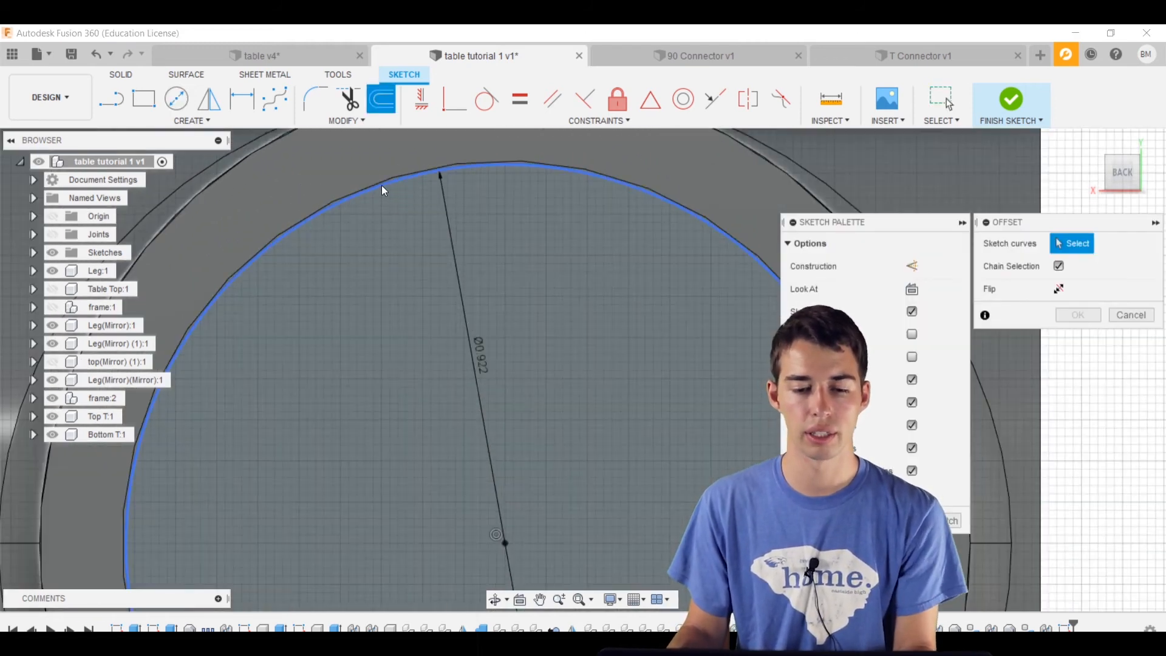
{"action": "left_click_drag", "start_coordinate": [372, 154], "coordinate": [390, 211]}
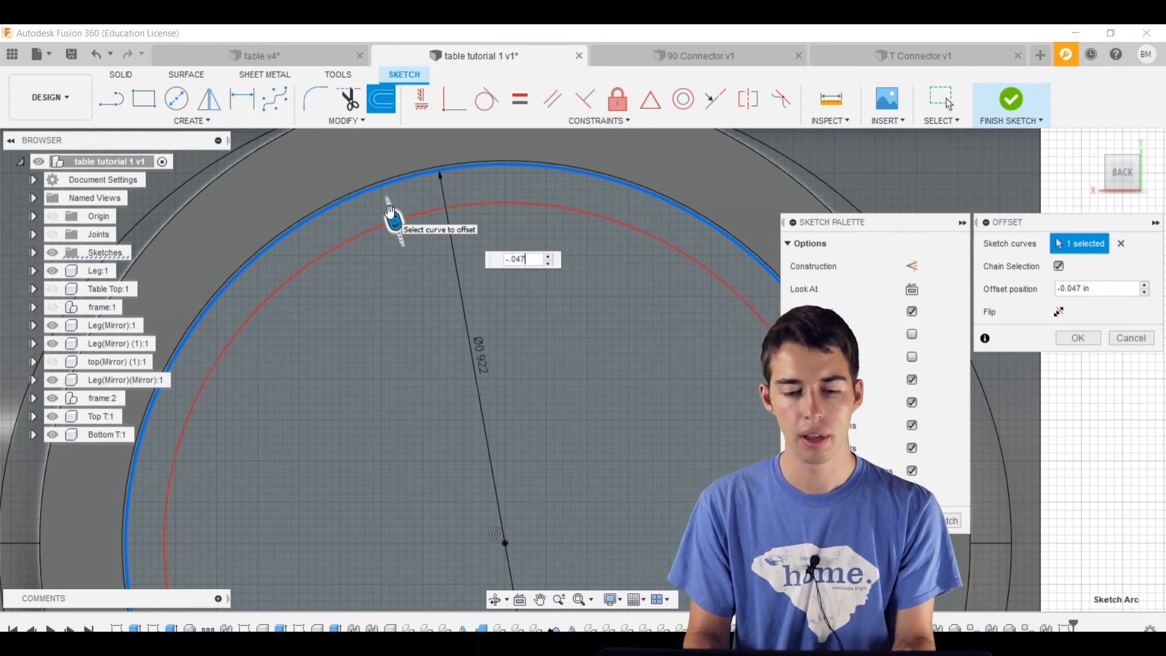
{"action": "key", "text": "Return"}
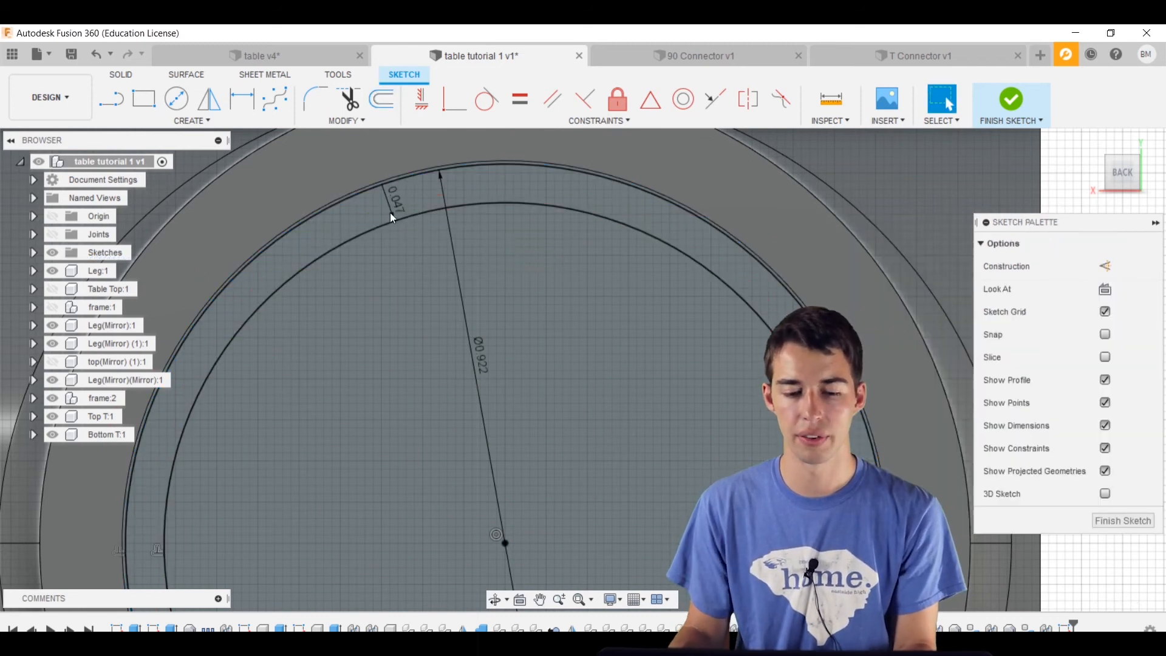
{"action": "scroll", "coordinate": [390, 213], "scroll_direction": "down", "scroll_amount": 6}
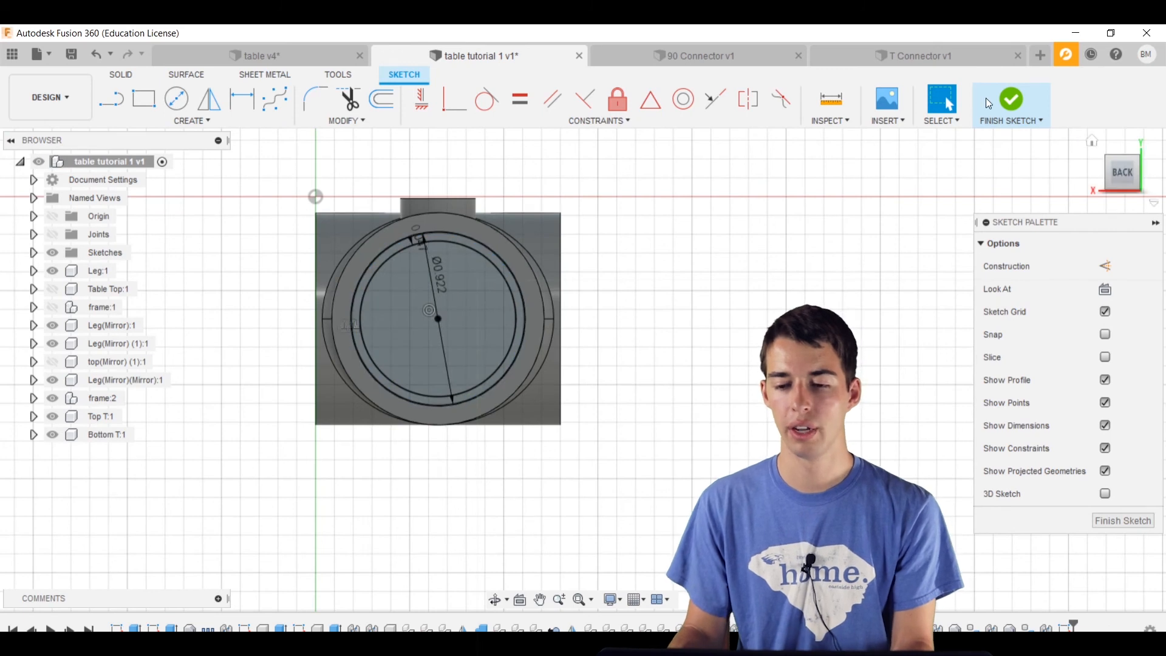
{"action": "left_click", "coordinate": [992, 124]}
- Extrude the ring profile 60 in out of the upper T connector's branch toward the table's opposite end
{"action": "scroll", "coordinate": [474, 255], "scroll_direction": "up", "scroll_amount": 4}
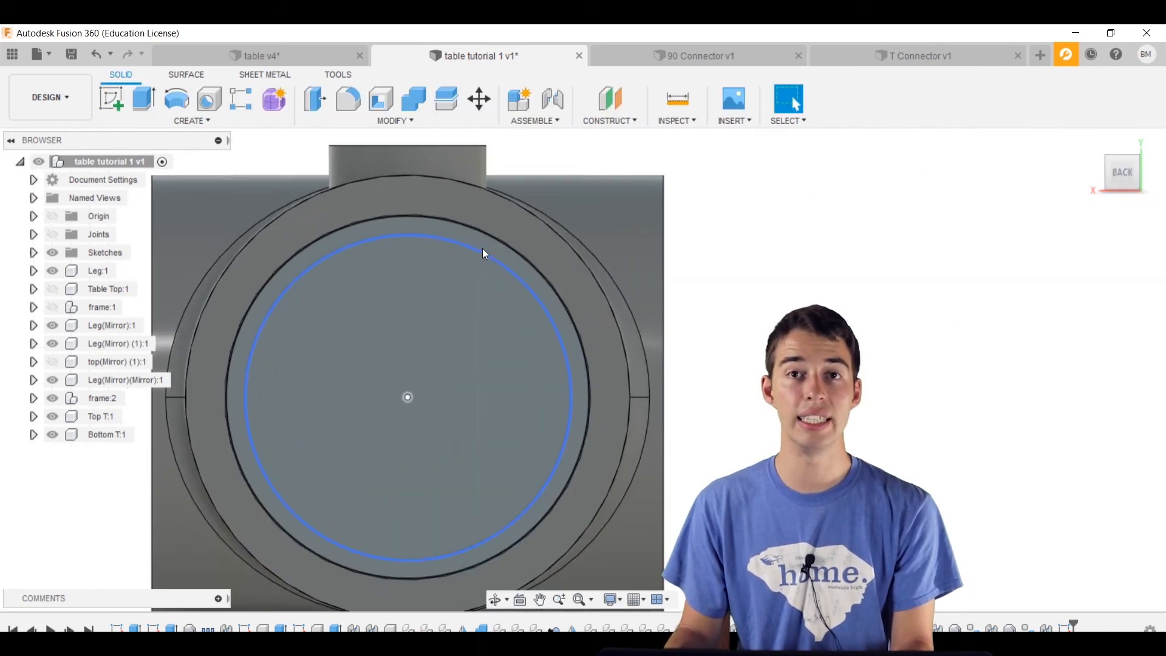
{"action": "key", "text": "e"}
{"action": "left_click", "coordinate": [476, 243]}
{"action": "scroll", "coordinate": [462, 274], "scroll_direction": "down", "scroll_amount": 5}
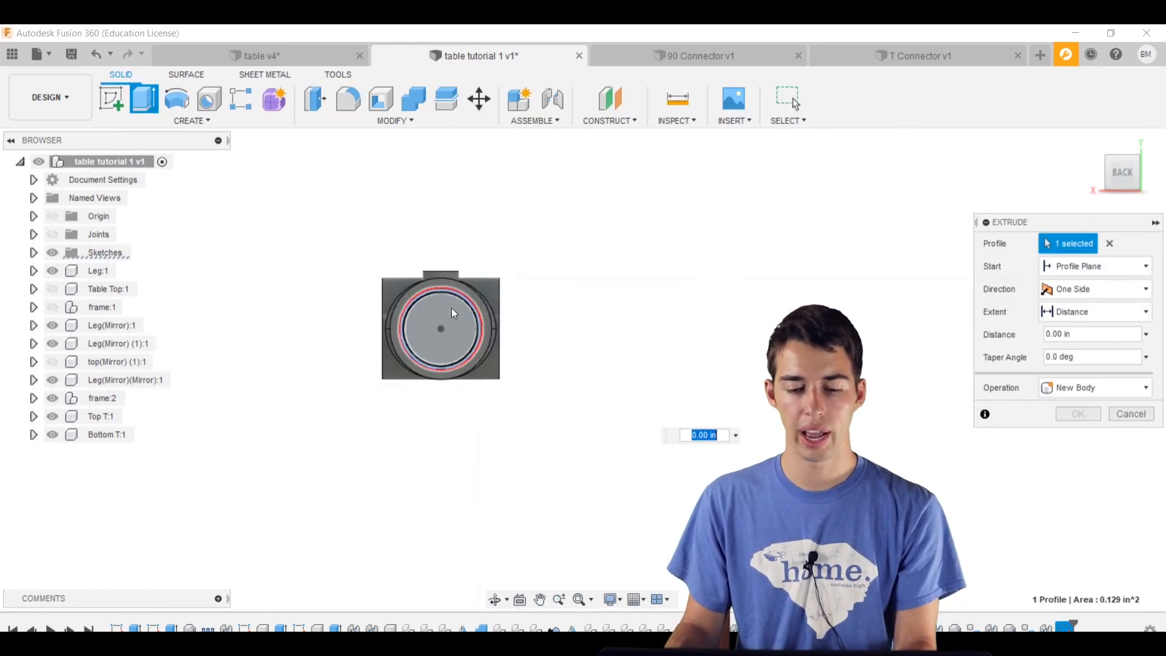
{"action": "middle_click_drag", "start_coordinate": [494, 348], "coordinate": [628, 416], "text": "shift"}
{"action": "left_click_drag", "start_coordinate": [596, 349], "coordinate": [656, 367]}
{"action": "middle_click_drag", "start_coordinate": [646, 455], "coordinate": [606, 439]}
{"action": "type", "text": "60"}
{"action": "scroll", "coordinate": [556, 375], "scroll_direction": "down", "scroll_amount": 5}
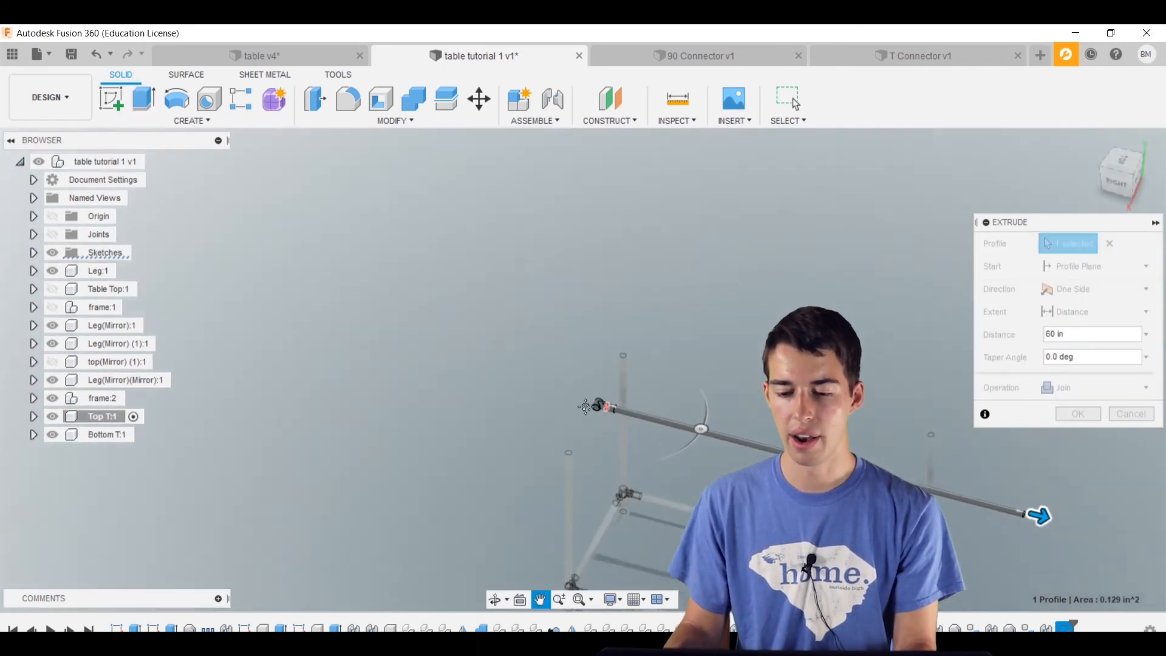
- Set the pipe extrusion's operation to New Component and complete it
{"action": "left_click", "coordinate": [1099, 391]}
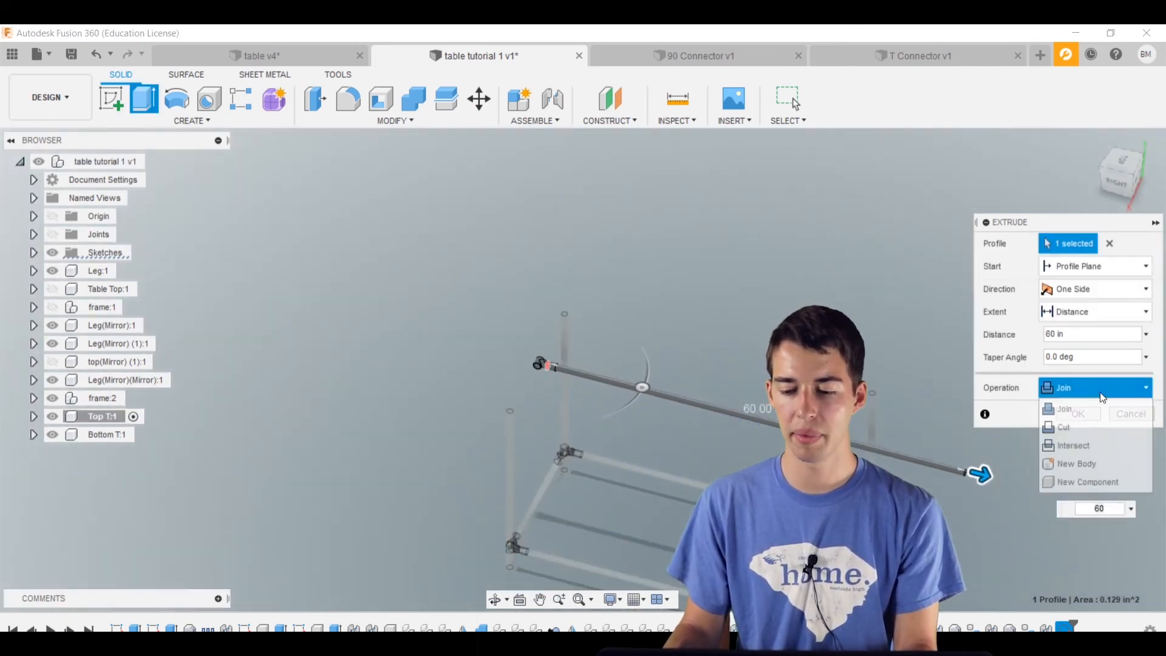
{"action": "left_click", "coordinate": [1100, 483]}
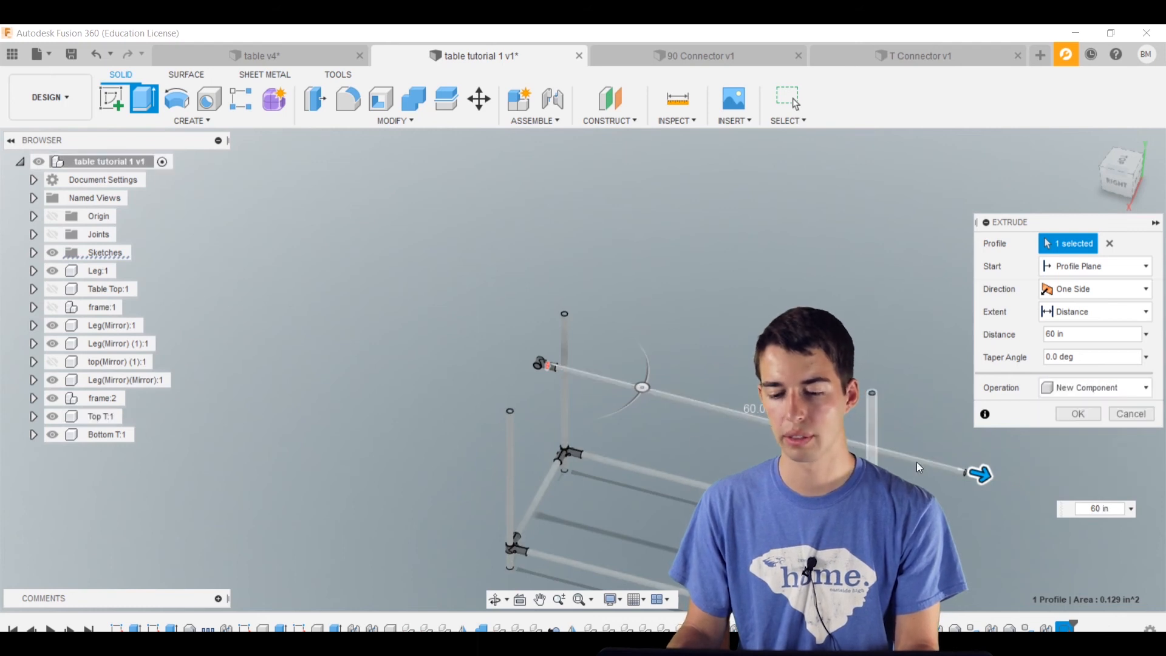
{"action": "middle_click_drag", "start_coordinate": [982, 430], "coordinate": [1016, 414], "text": "shift"}
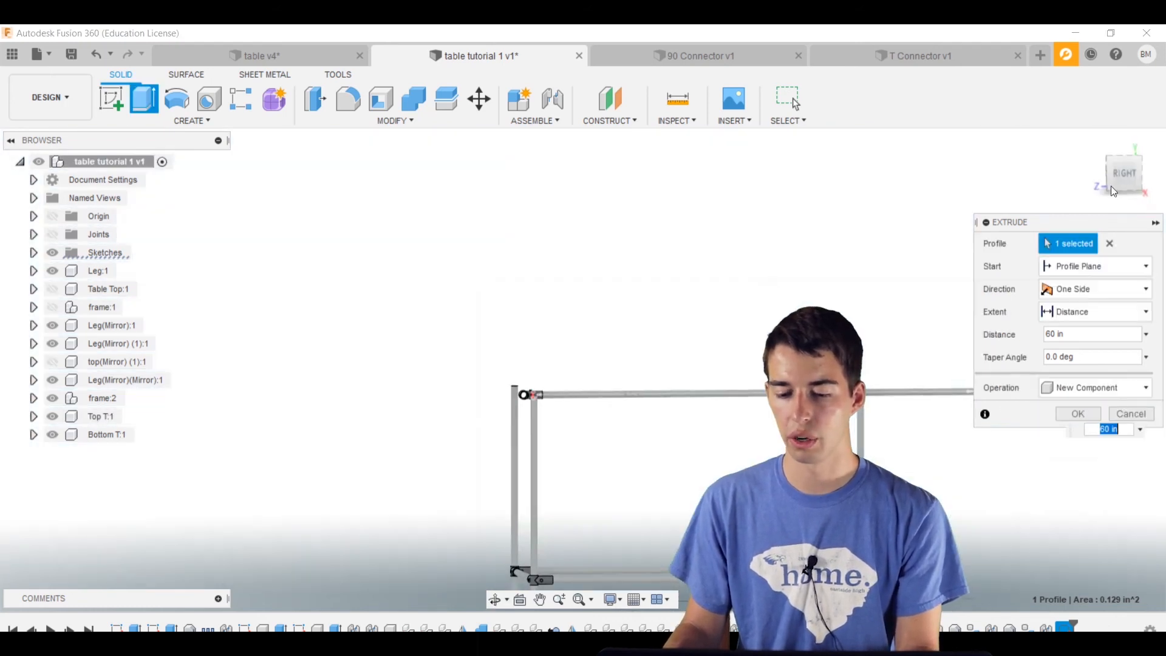
{"action": "left_click", "coordinate": [1125, 171]}
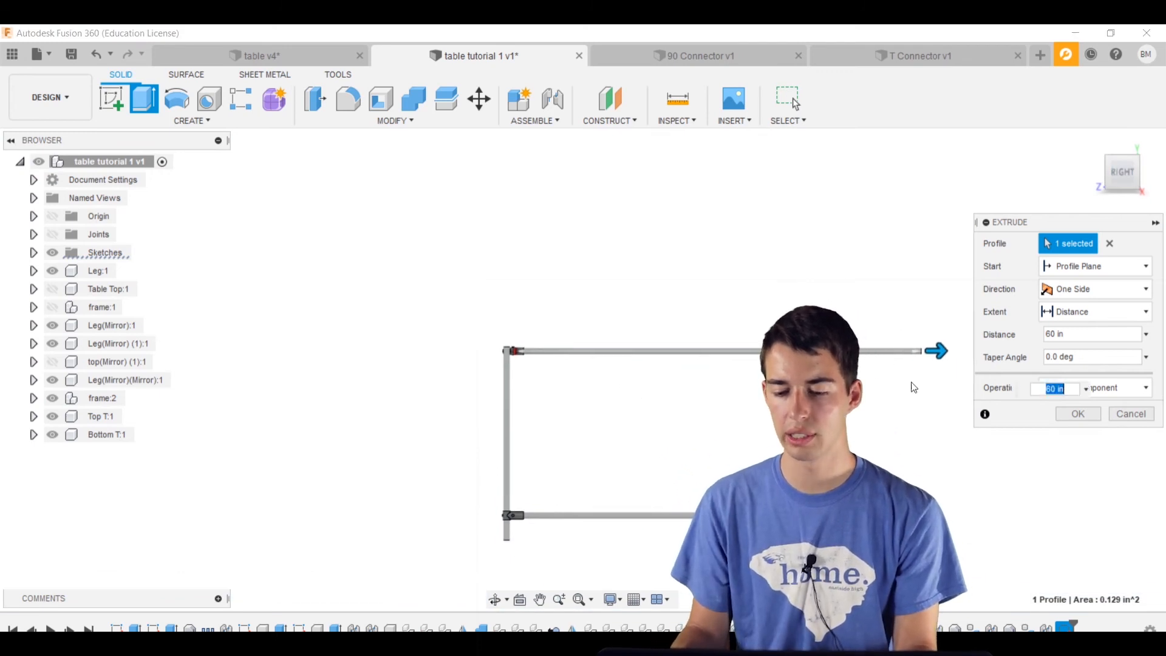
{"action": "left_click", "coordinate": [1074, 417]}
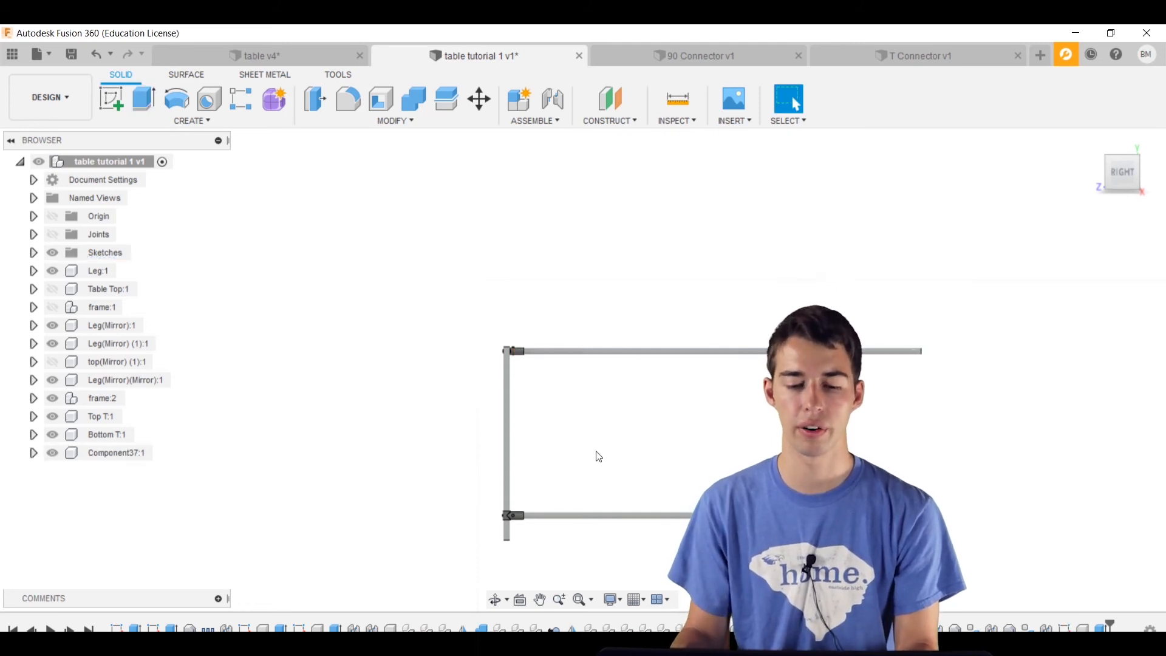
{"action": "middle_click_drag", "start_coordinate": [583, 432], "coordinate": [542, 446], "text": "shift"}
{"action": "scroll", "coordinate": [547, 315], "scroll_direction": "up", "scroll_amount": 6}
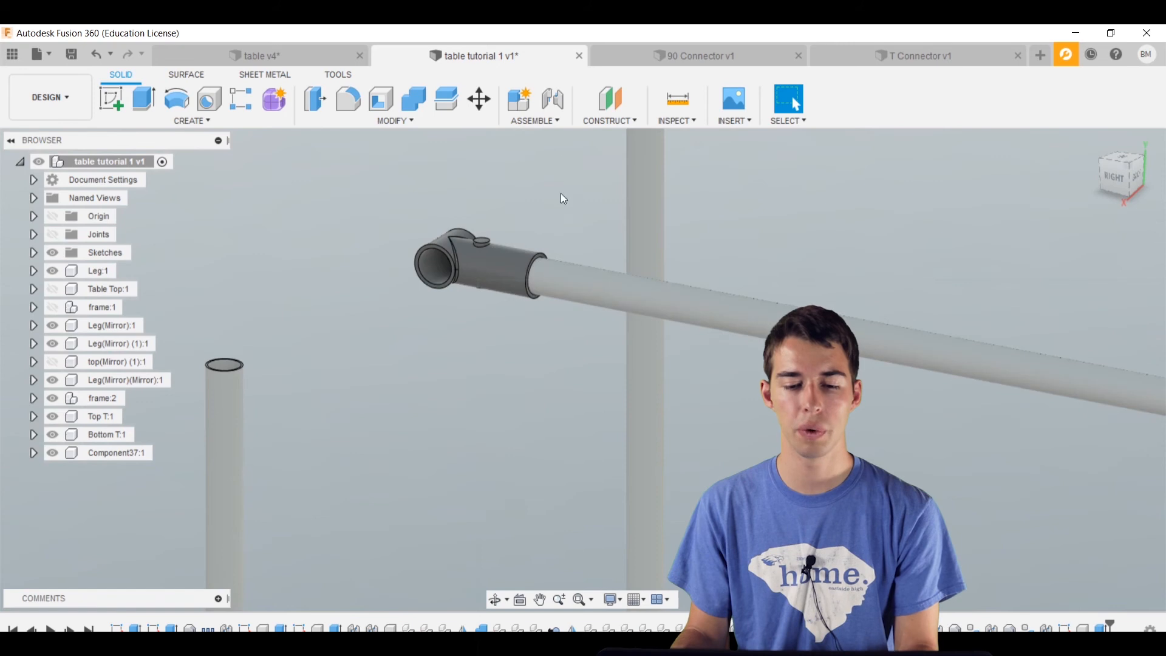
- Join the new pipe's end to the upper T connector's branch opening with a rigid joint
{"action": "left_click", "coordinate": [549, 104]}
{"action": "middle_click_drag", "start_coordinate": [560, 347], "coordinate": [562, 278], "text": "shift"}
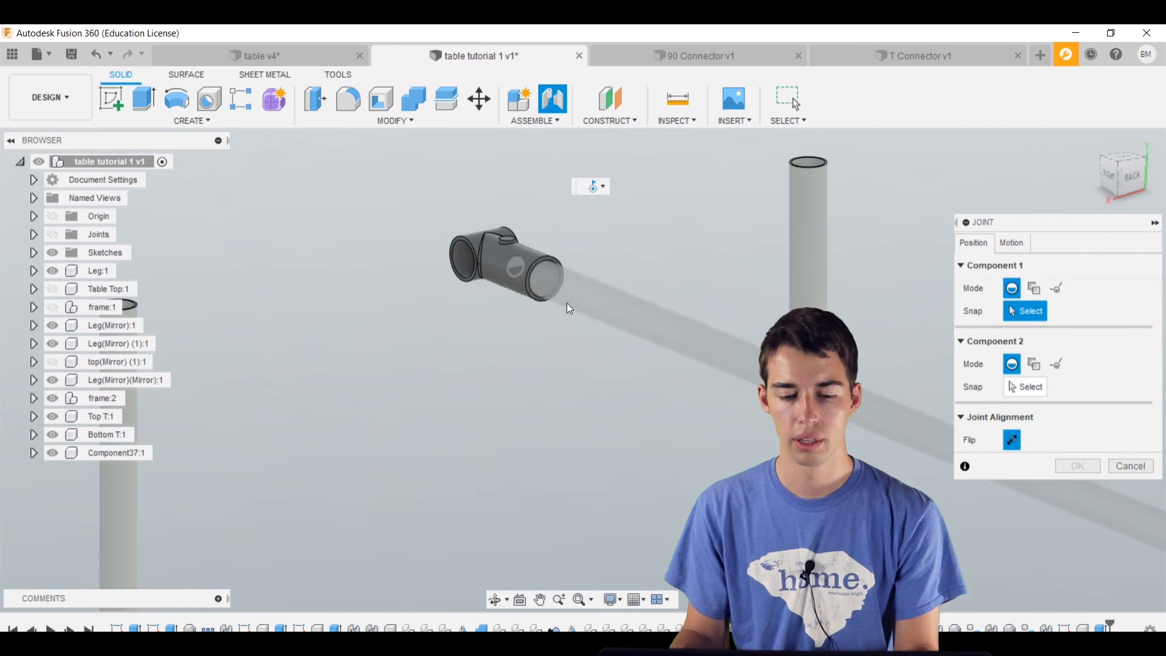
{"action": "left_click", "coordinate": [567, 304]}
{"action": "scroll", "coordinate": [537, 279], "scroll_direction": "up", "scroll_amount": 6}
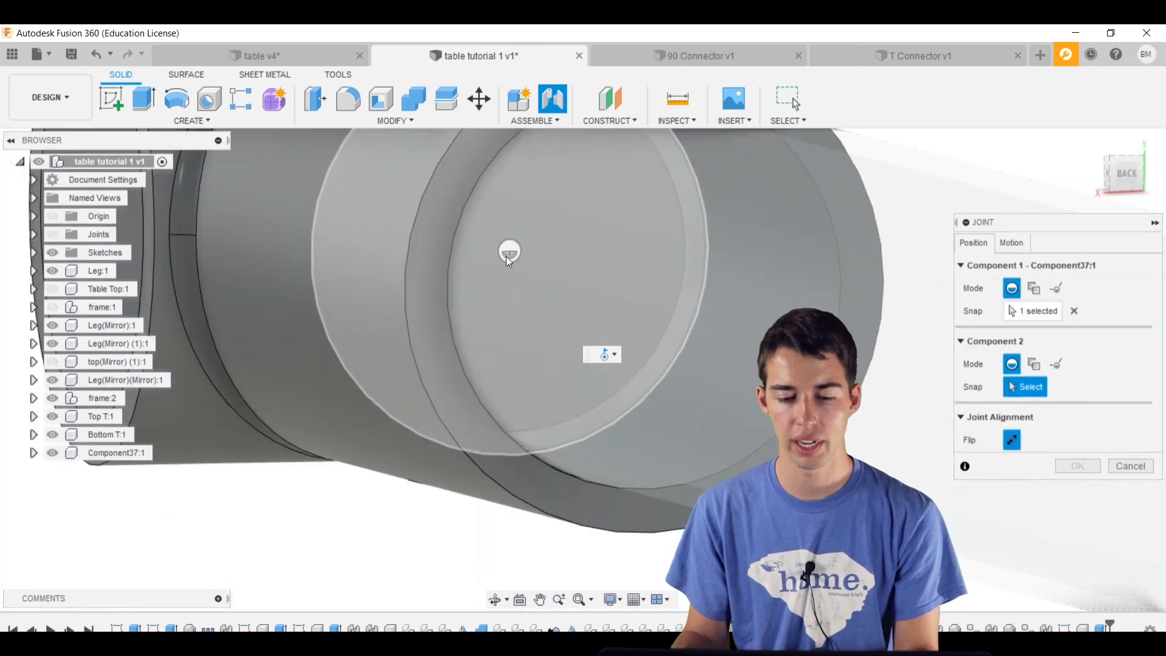
{"action": "left_click", "coordinate": [507, 254]}
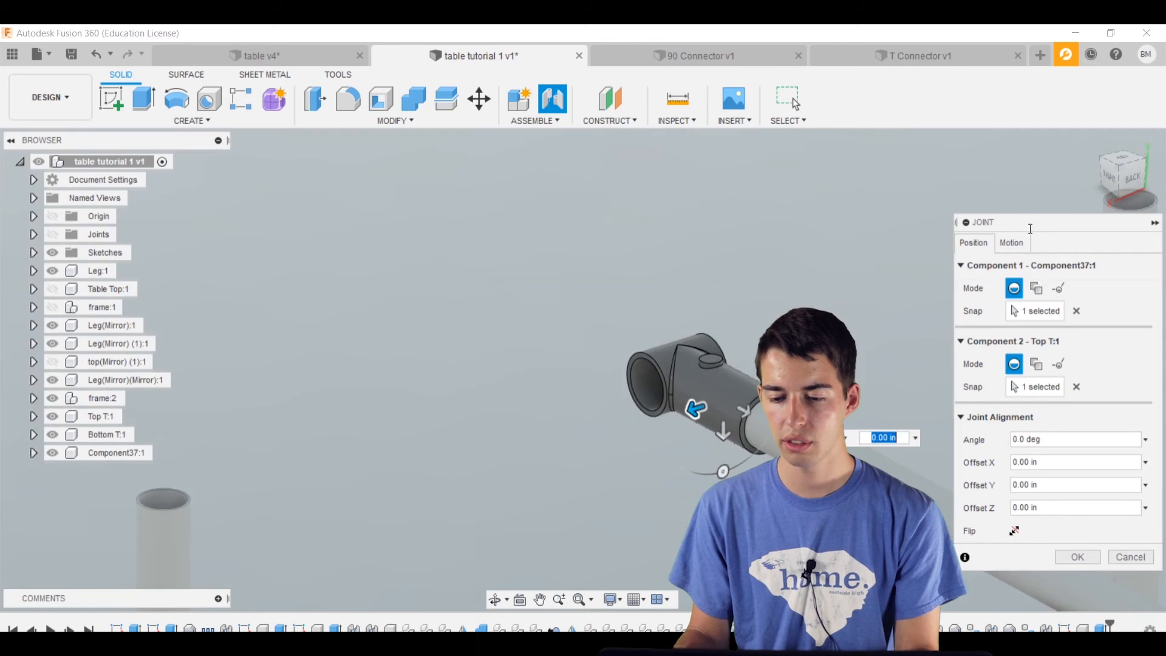
{"action": "left_click", "coordinate": [1012, 243]}
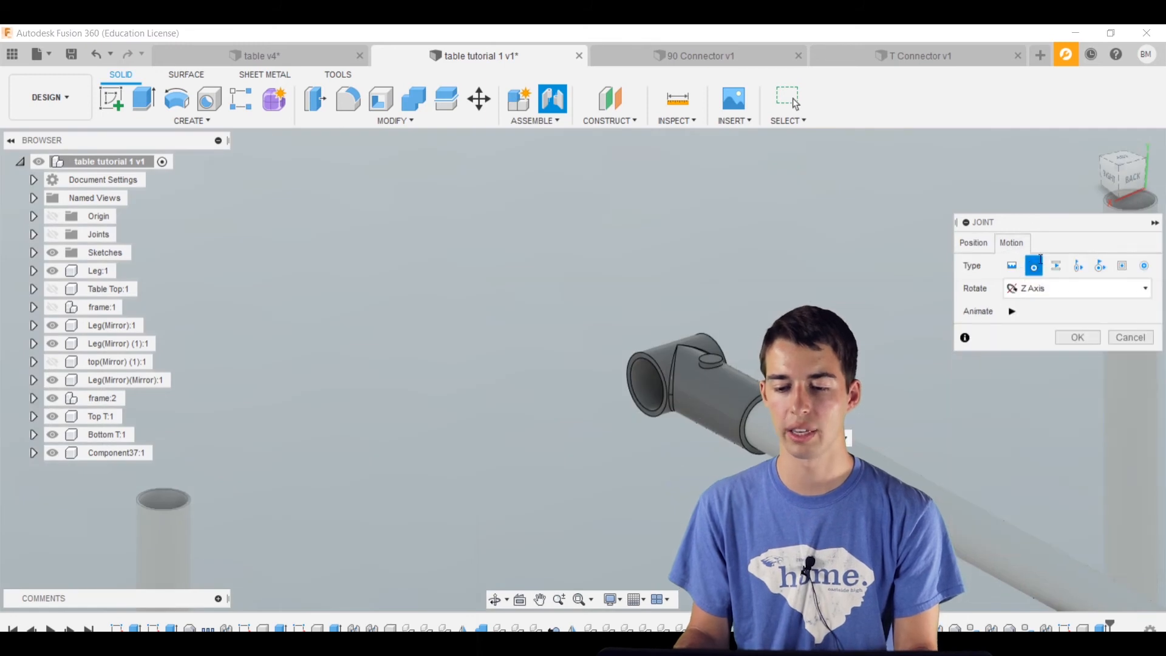
{"action": "left_click", "coordinate": [1012, 265]}
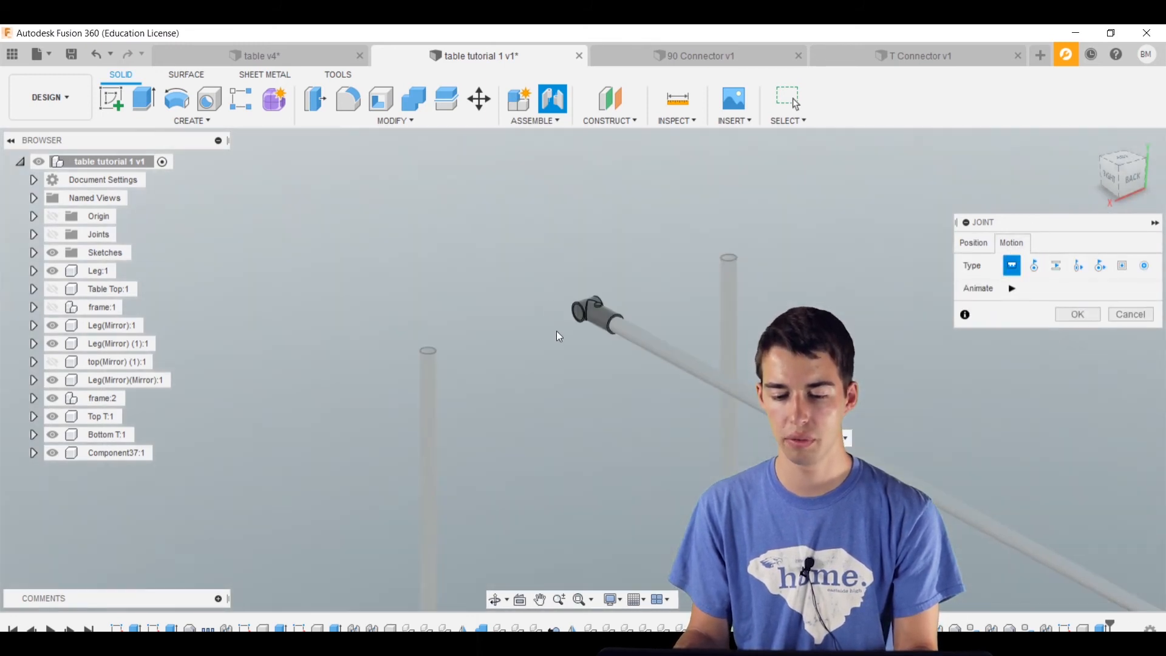
{"action": "left_click", "coordinate": [1081, 315]}
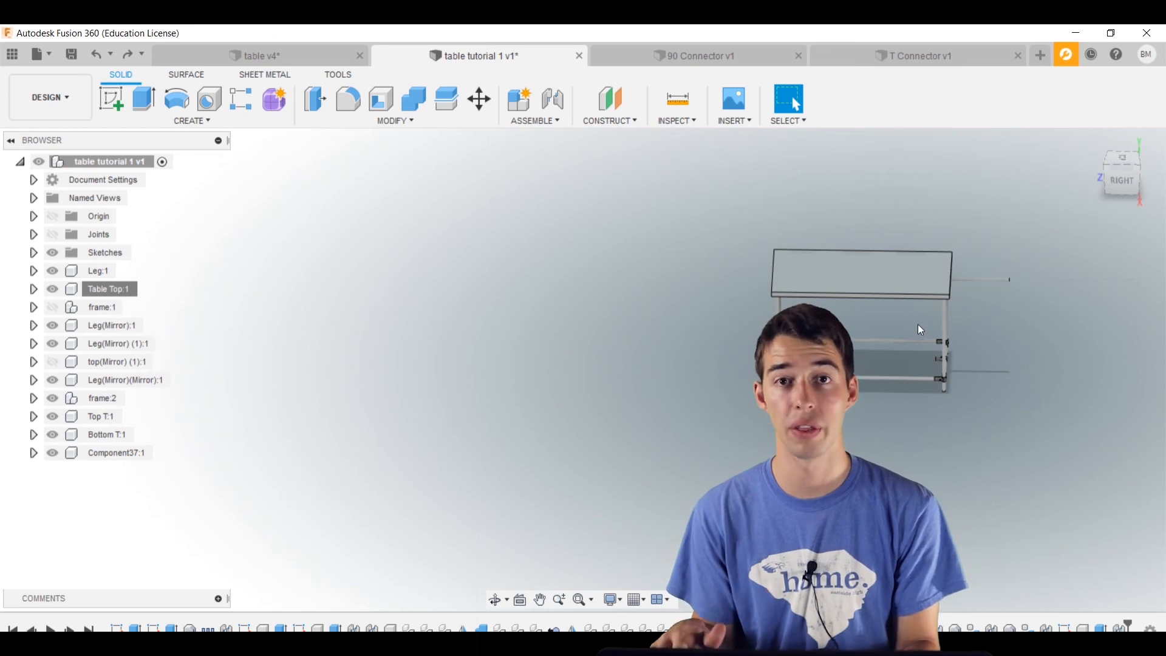
- Ground the Table Top component so it stays fixed in the assembly
{"action": "middle_click_drag", "start_coordinate": [901, 311], "coordinate": [867, 302]}
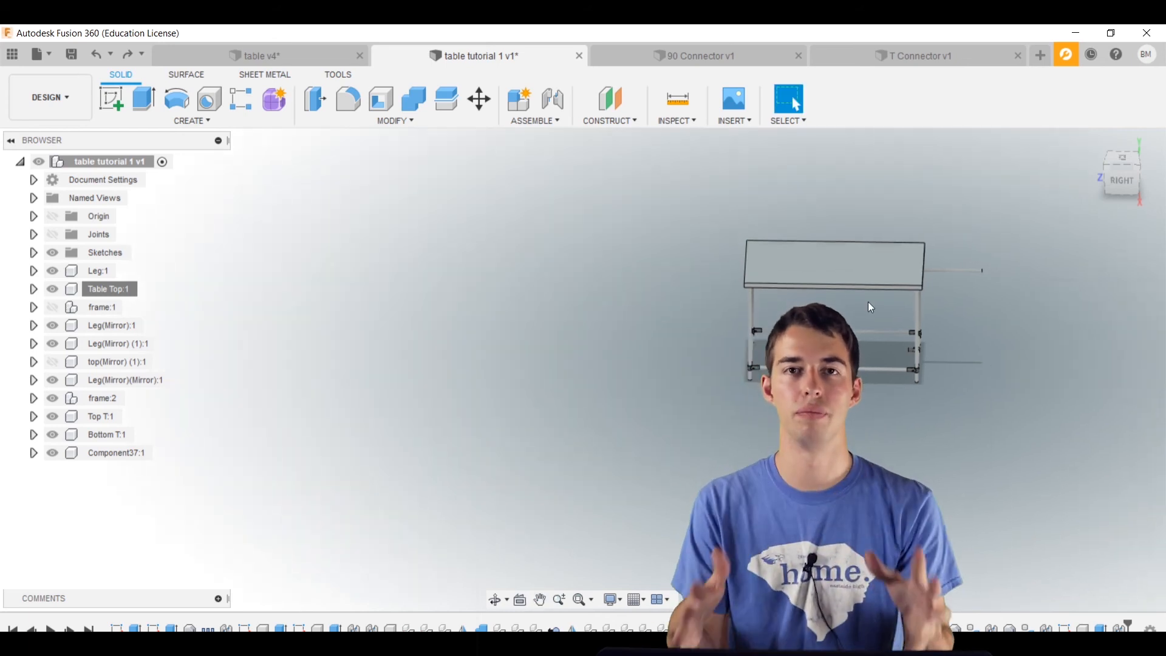
{"action": "middle_click_drag", "start_coordinate": [877, 253], "coordinate": [795, 261]}
{"action": "scroll", "coordinate": [800, 281], "scroll_direction": "up", "scroll_amount": 3}
{"action": "middle_click_drag", "start_coordinate": [500, 166], "coordinate": [144, 289]}
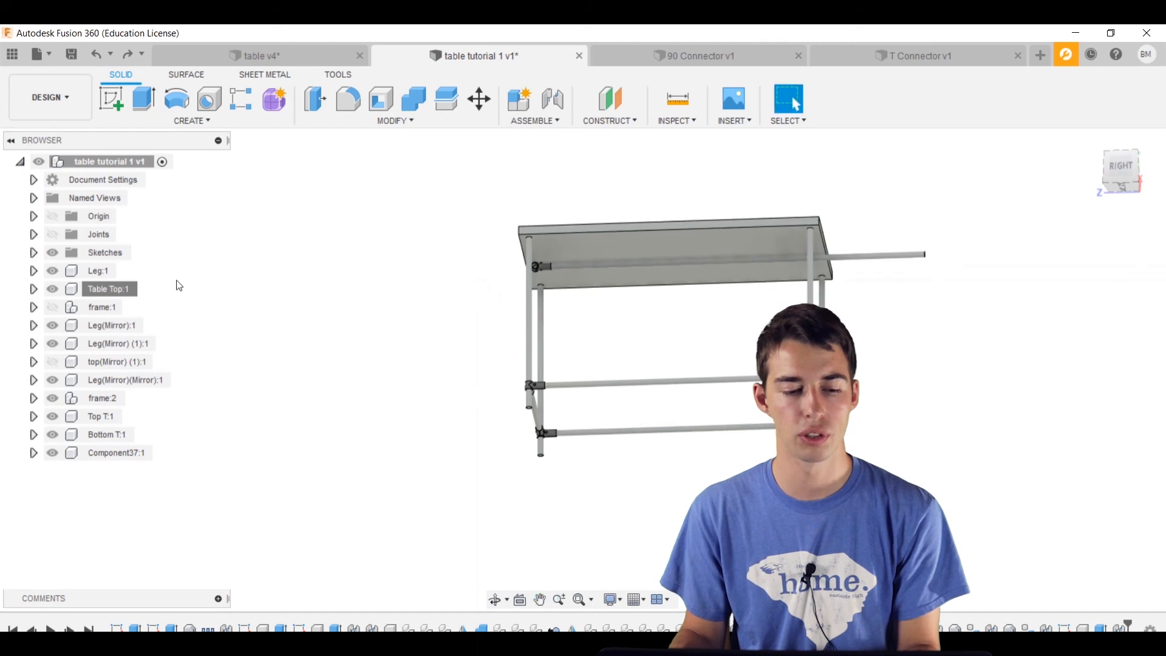
{"action": "right_click", "coordinate": [100, 289]}
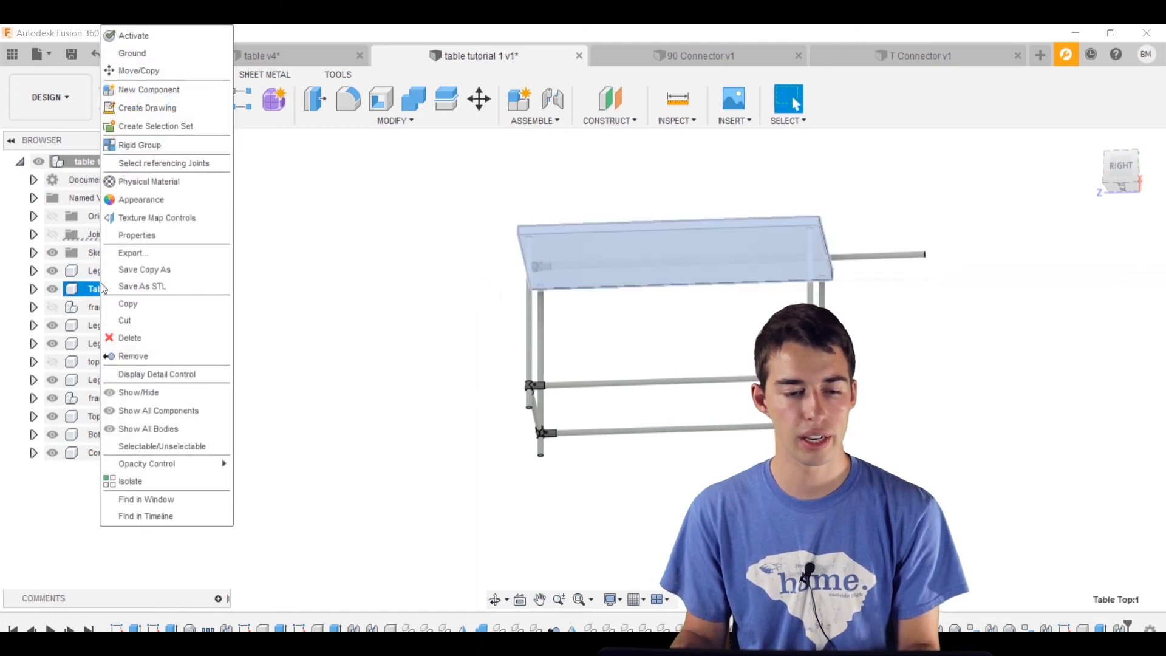
{"action": "left_click", "coordinate": [140, 53]}
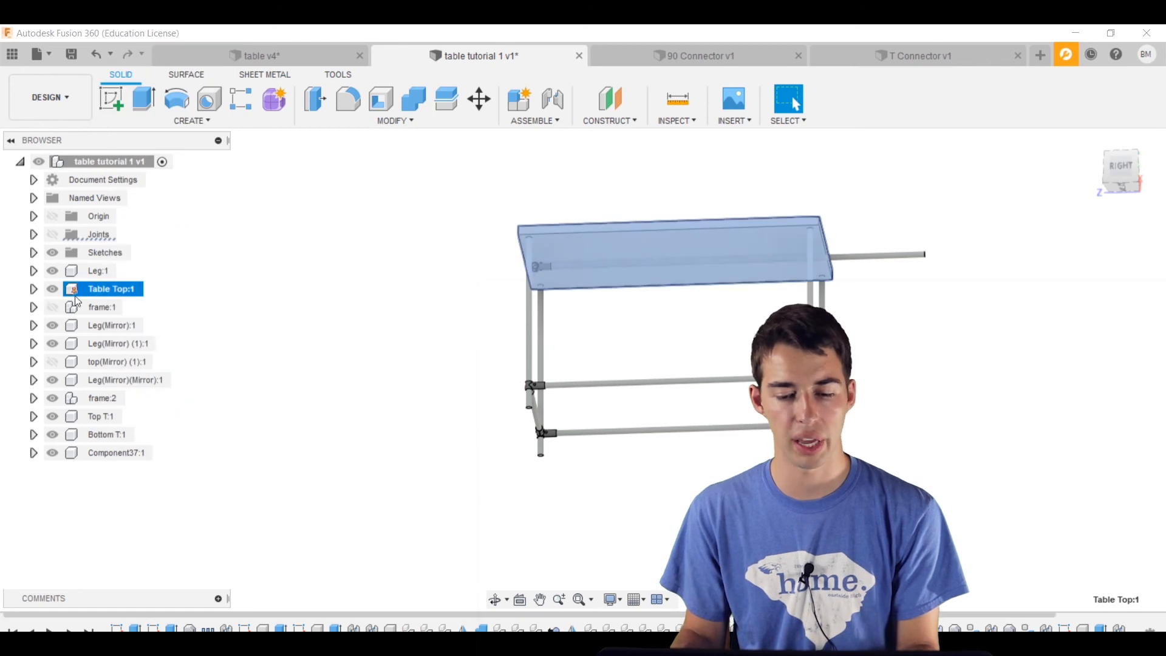
{"action": "left_click", "coordinate": [479, 307]}
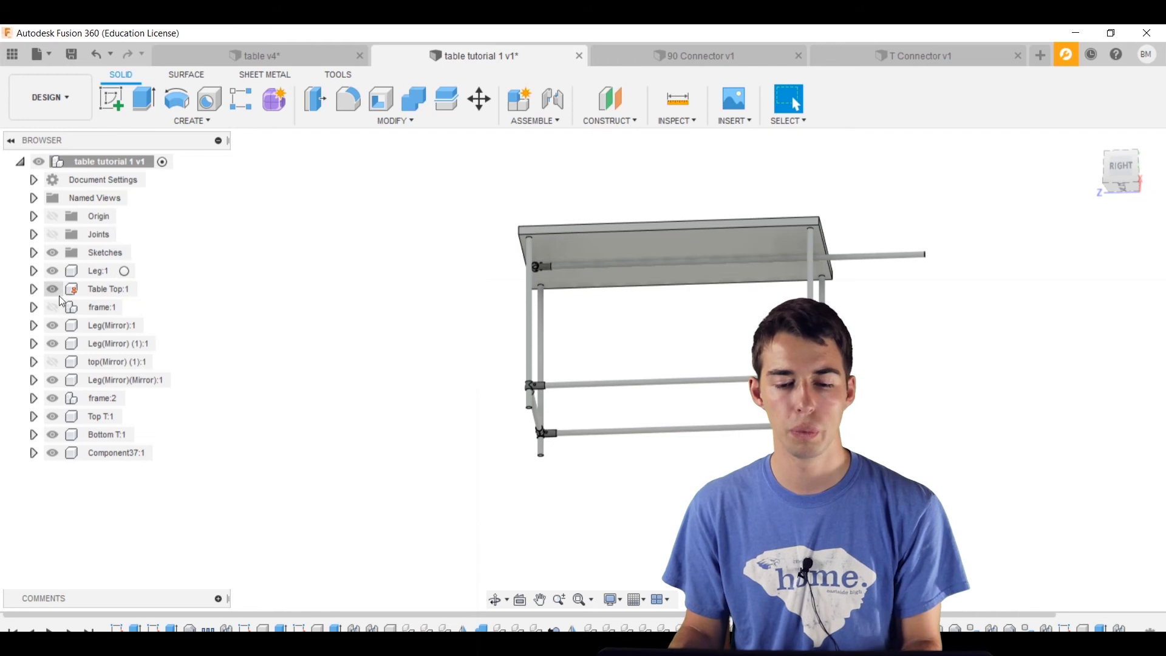
- Show frame:1 and check the connectors around the long pipe under the table top
{"action": "middle_click_drag", "start_coordinate": [693, 339], "coordinate": [659, 292]}
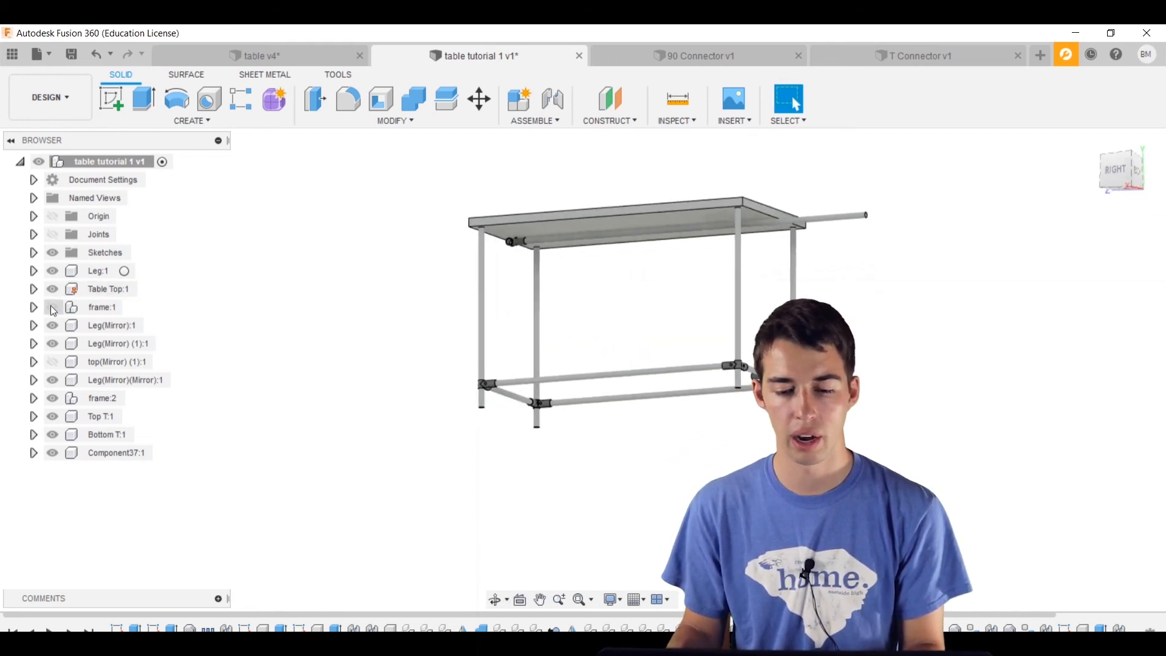
{"action": "scroll", "coordinate": [647, 235], "scroll_direction": "up", "scroll_amount": 3}
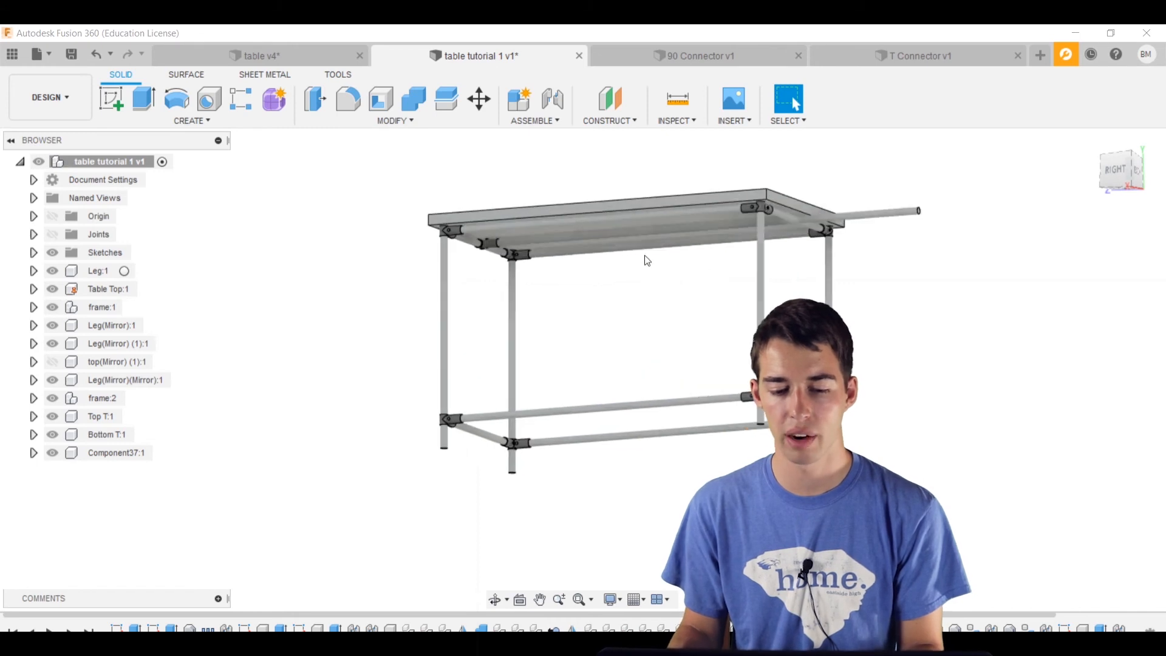
{"action": "middle_click_drag", "start_coordinate": [665, 302], "coordinate": [793, 211], "text": "shift"}
{"action": "left_click", "coordinate": [790, 207]}
{"action": "middle_click_drag", "start_coordinate": [753, 309], "coordinate": [609, 312], "text": "shift"}
{"action": "scroll", "coordinate": [687, 402], "scroll_direction": "up", "scroll_amount": 5}
{"action": "scroll", "coordinate": [686, 402], "scroll_direction": "up", "scroll_amount": 8}
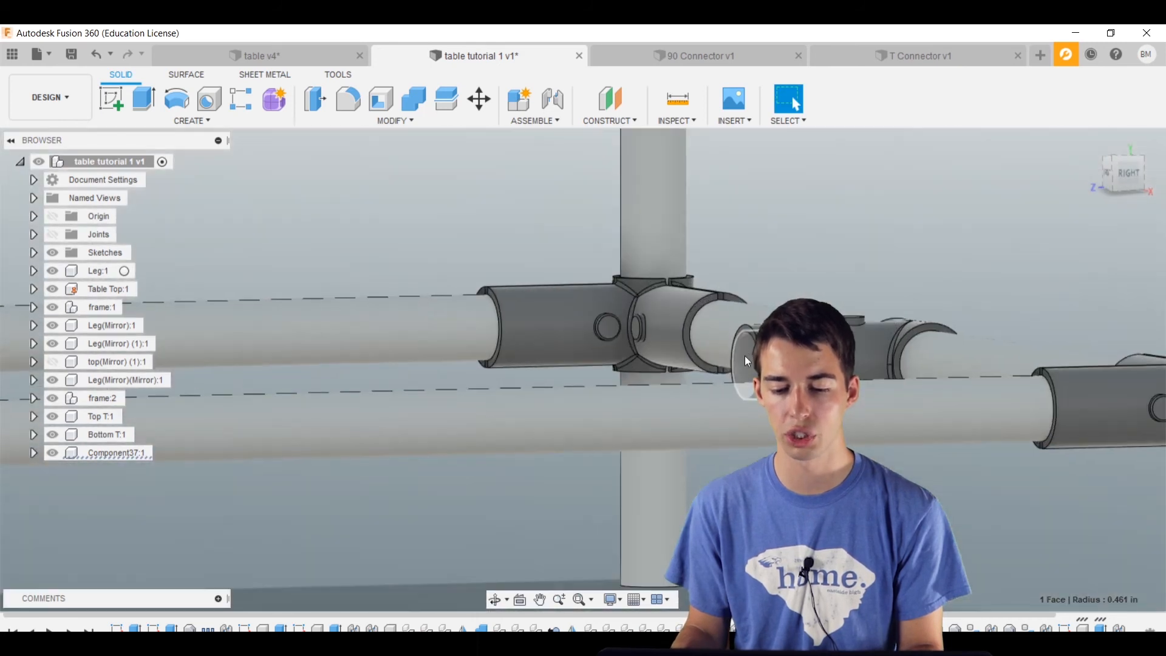
{"action": "scroll", "coordinate": [689, 323], "scroll_direction": "down", "scroll_amount": 10}
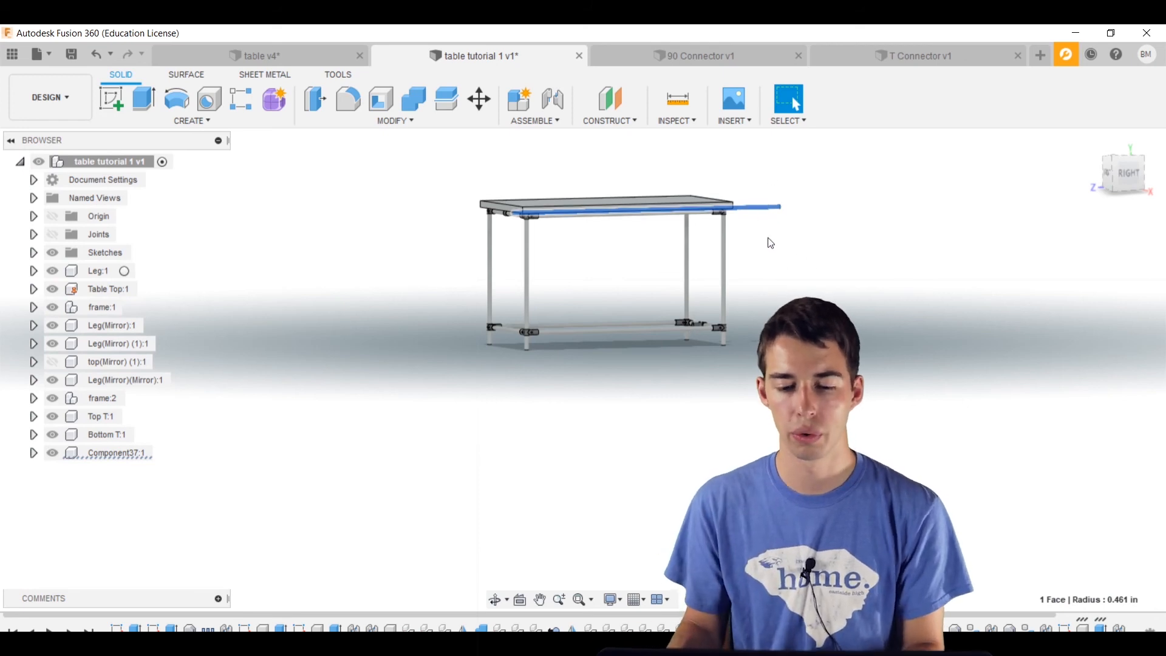
- Start a joint from the long pipe's free end portion to the Bottom T connector's branch opening
{"action": "left_click", "coordinate": [566, 108]}
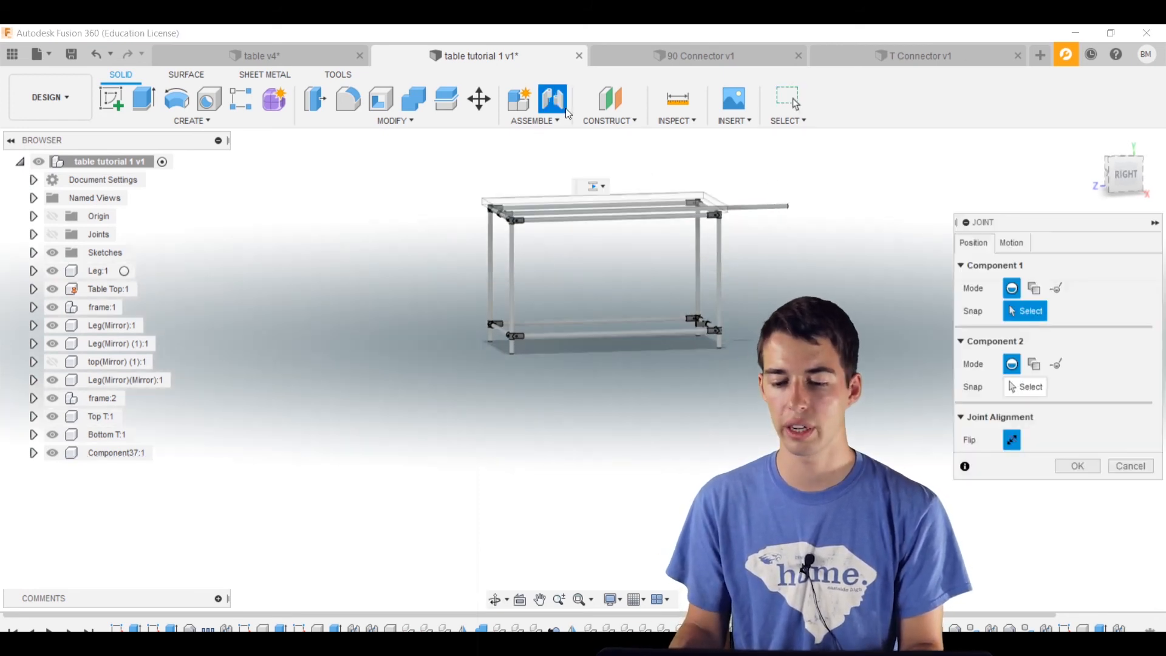
{"action": "scroll", "coordinate": [759, 210], "scroll_direction": "up", "scroll_amount": 3}
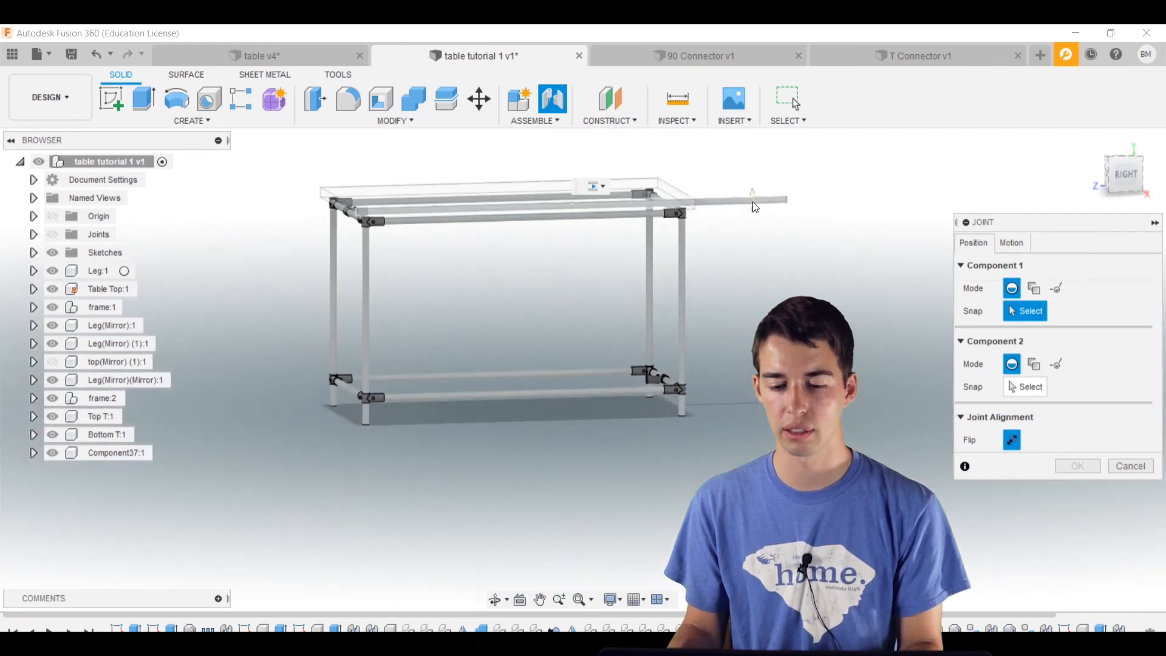
{"action": "left_click", "coordinate": [752, 201]}
{"action": "scroll", "coordinate": [707, 188], "scroll_direction": "up", "scroll_amount": 3}
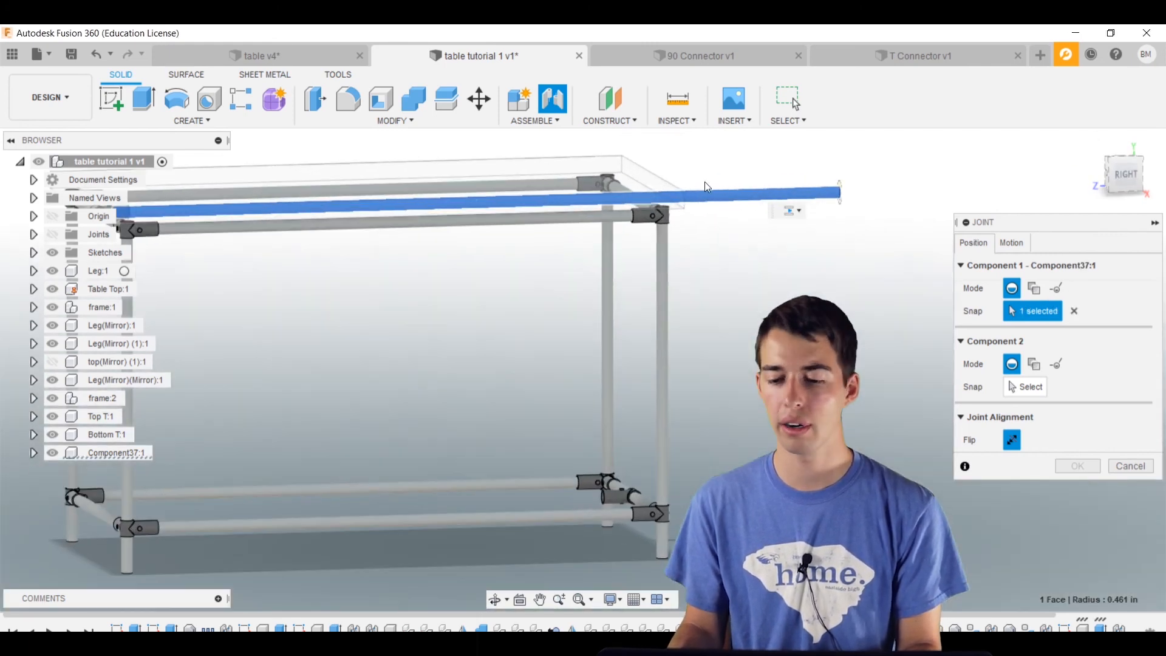
{"action": "middle_click_drag", "start_coordinate": [913, 323], "coordinate": [963, 261]}
{"action": "left_click", "coordinate": [1027, 387]}
{"action": "middle_click_drag", "start_coordinate": [849, 425], "coordinate": [905, 377], "text": "shift"}
{"action": "scroll", "coordinate": [608, 472], "scroll_direction": "up", "scroll_amount": 7}
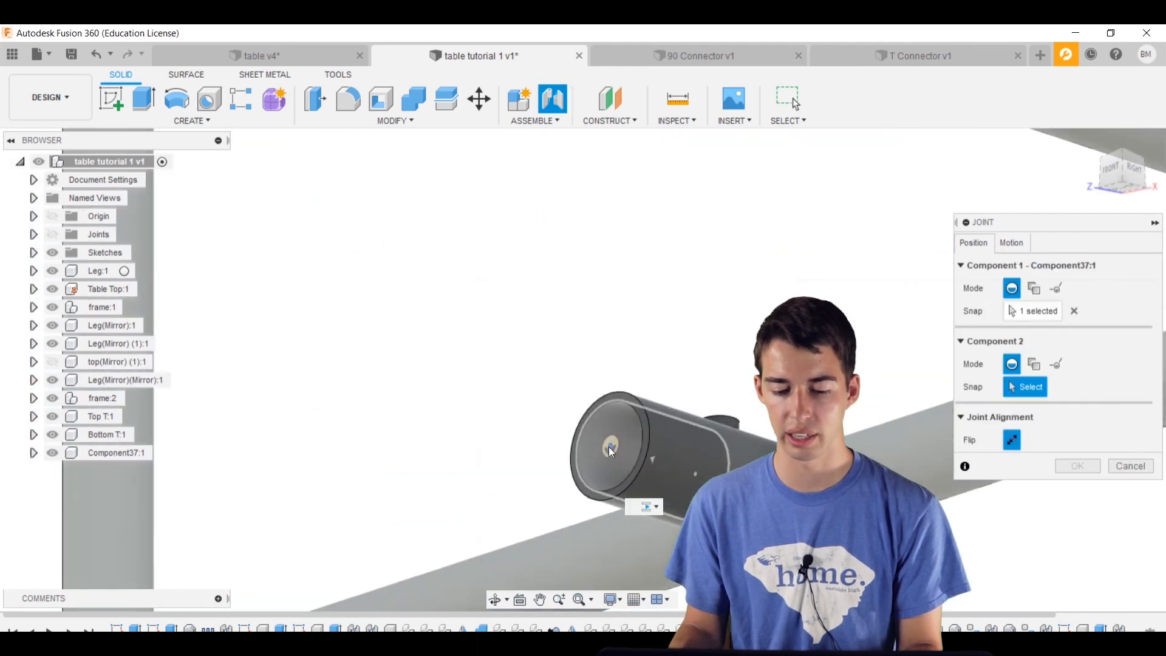
{"action": "scroll", "coordinate": [611, 451], "scroll_direction": "up", "scroll_amount": 3}
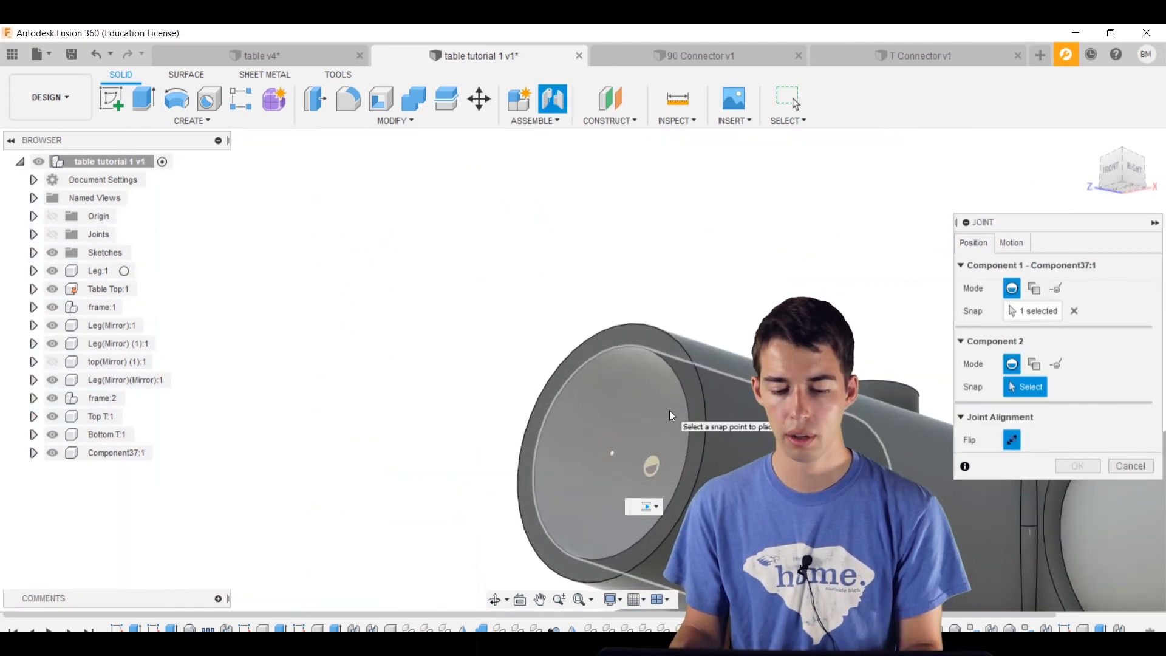
{"action": "left_click", "coordinate": [670, 410]}
{"action": "scroll", "coordinate": [564, 366], "scroll_direction": "down", "scroll_amount": 6}
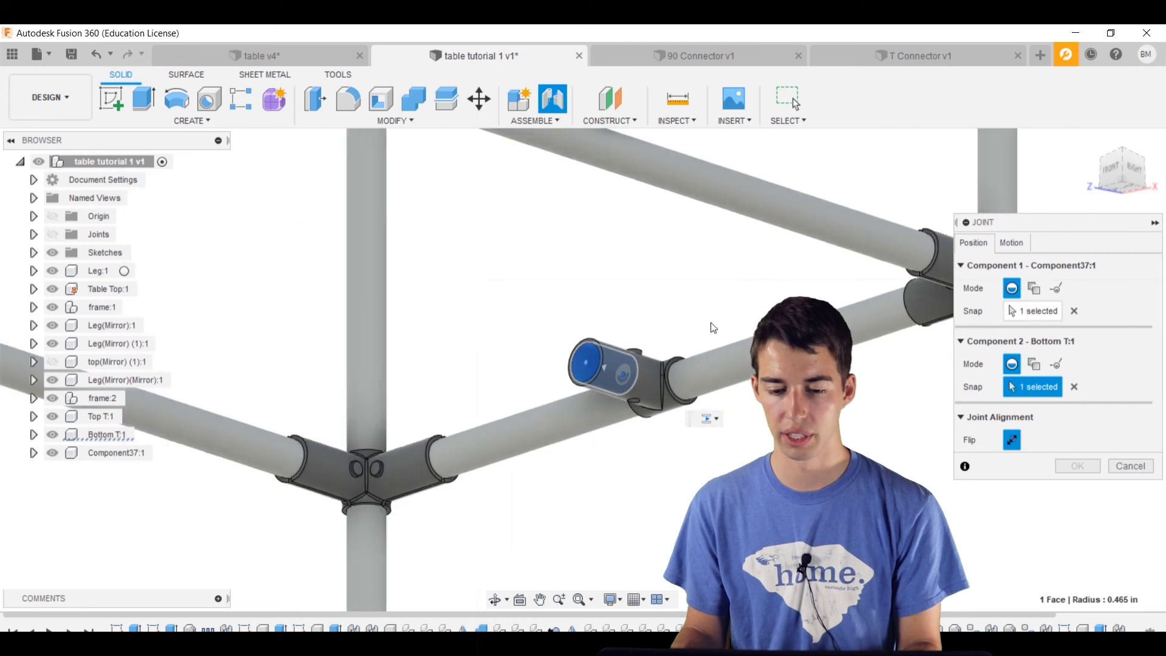
{"action": "scroll", "coordinate": [703, 310], "scroll_direction": "down", "scroll_amount": 9}
{"action": "middle_click_drag", "start_coordinate": [703, 308], "coordinate": [644, 376], "text": "shift"}
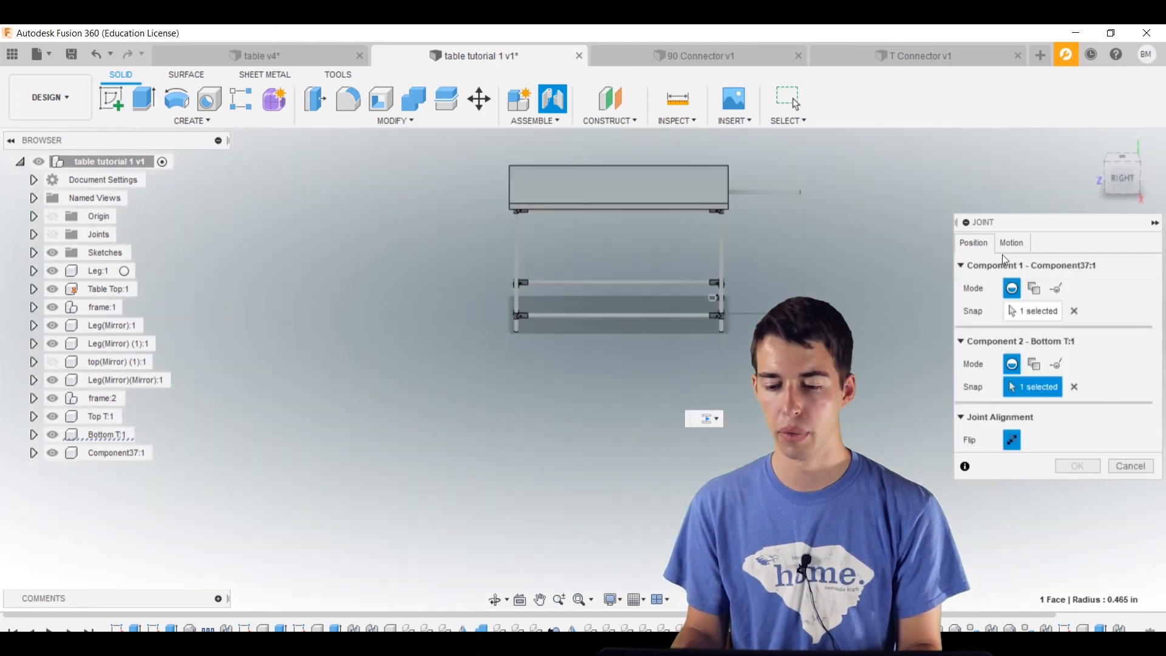
- Set the joint's motion type to Slider along the Z axis and complete the joint
{"action": "left_click", "coordinate": [1012, 243]}
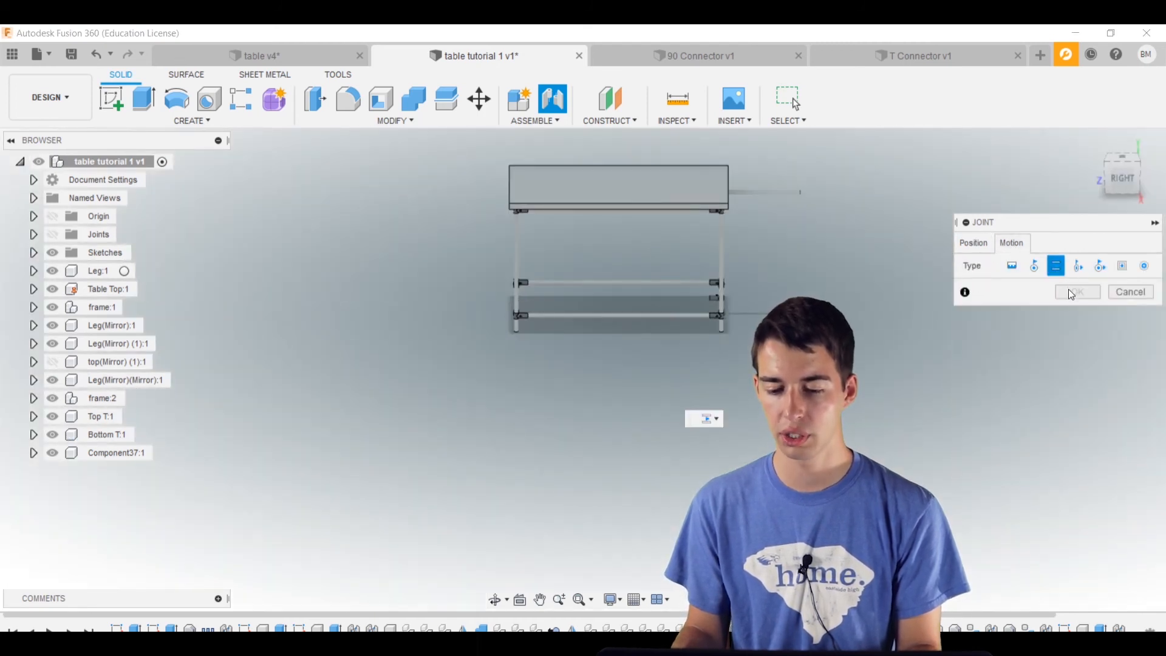
{"action": "scroll", "coordinate": [712, 331], "scroll_direction": "up", "scroll_amount": 3}
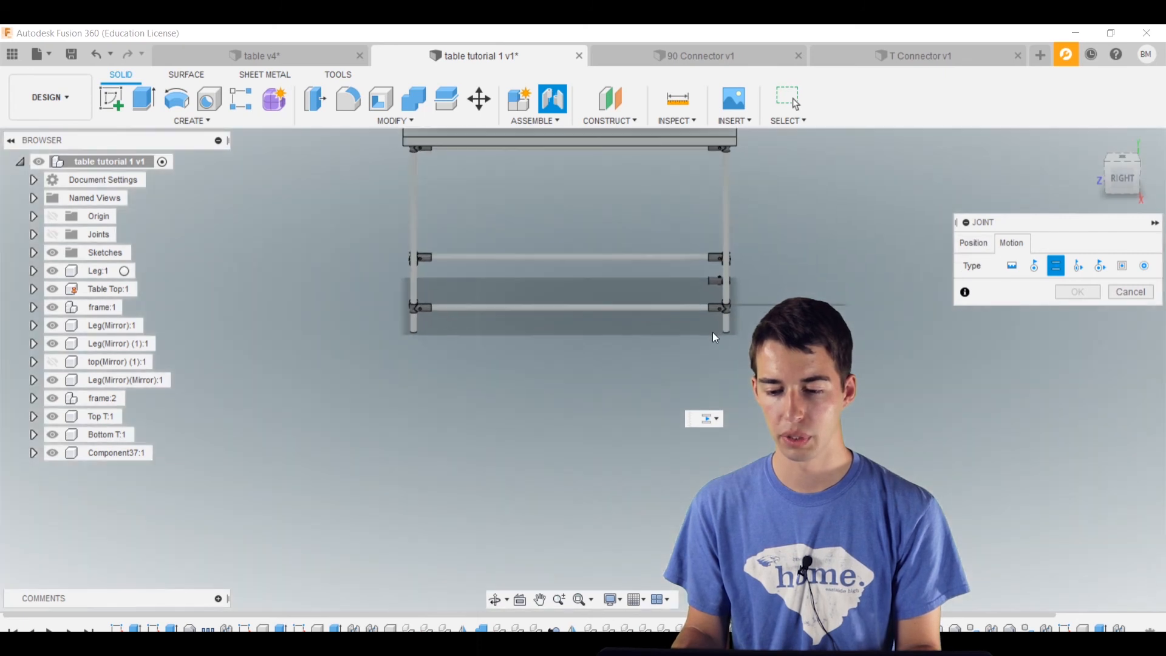
{"action": "left_click", "coordinate": [972, 243]}
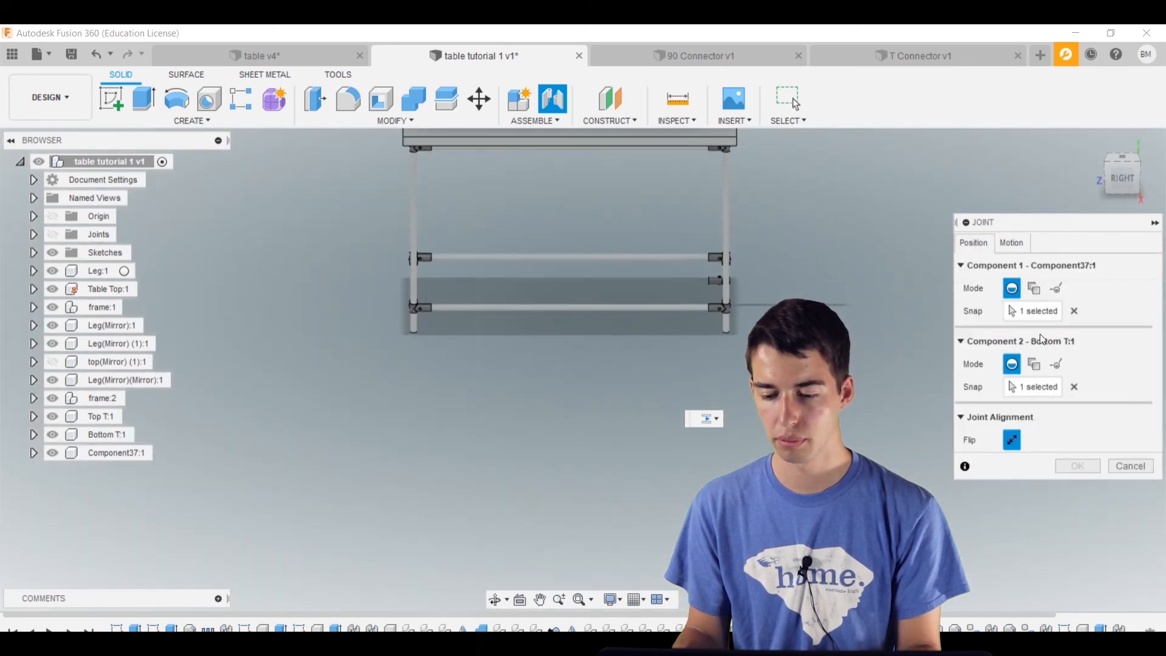
{"action": "left_click", "coordinate": [1015, 246]}
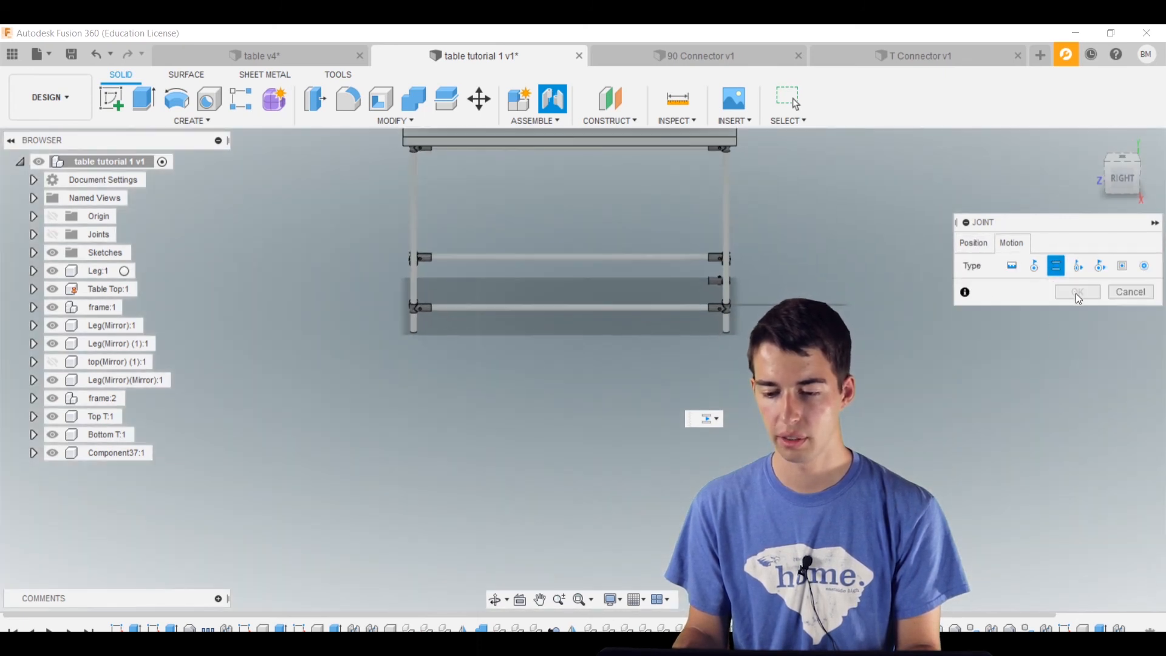
{"action": "left_click", "coordinate": [1034, 267]}
{"action": "left_click", "coordinate": [1057, 267]}
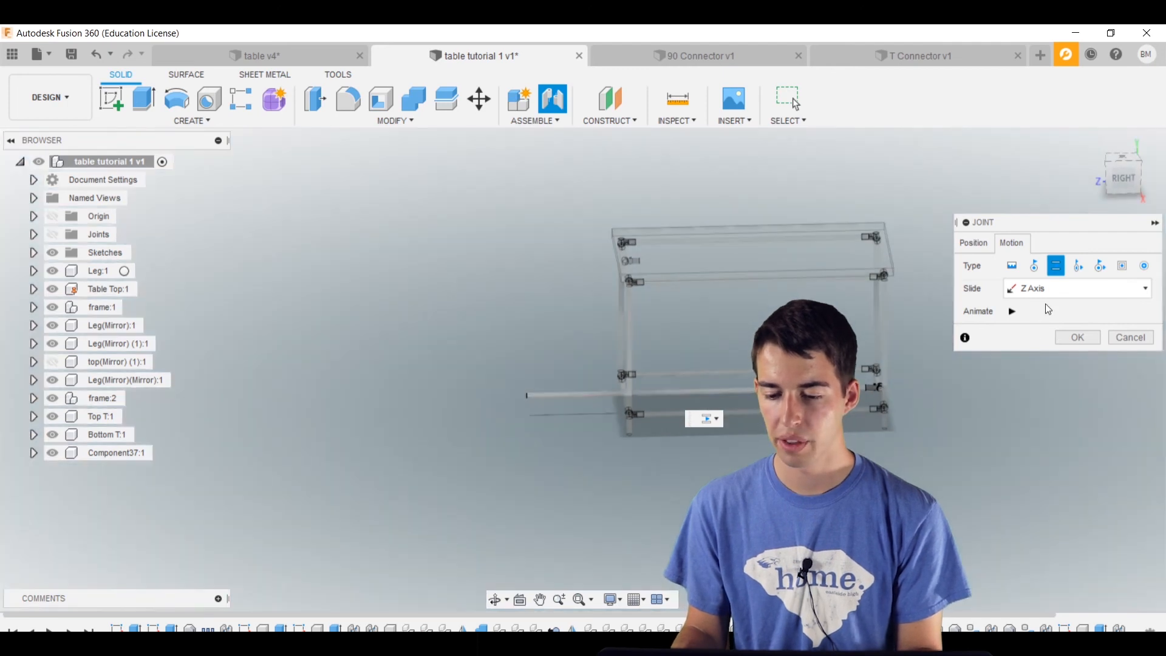
{"action": "left_click", "coordinate": [1077, 337]}
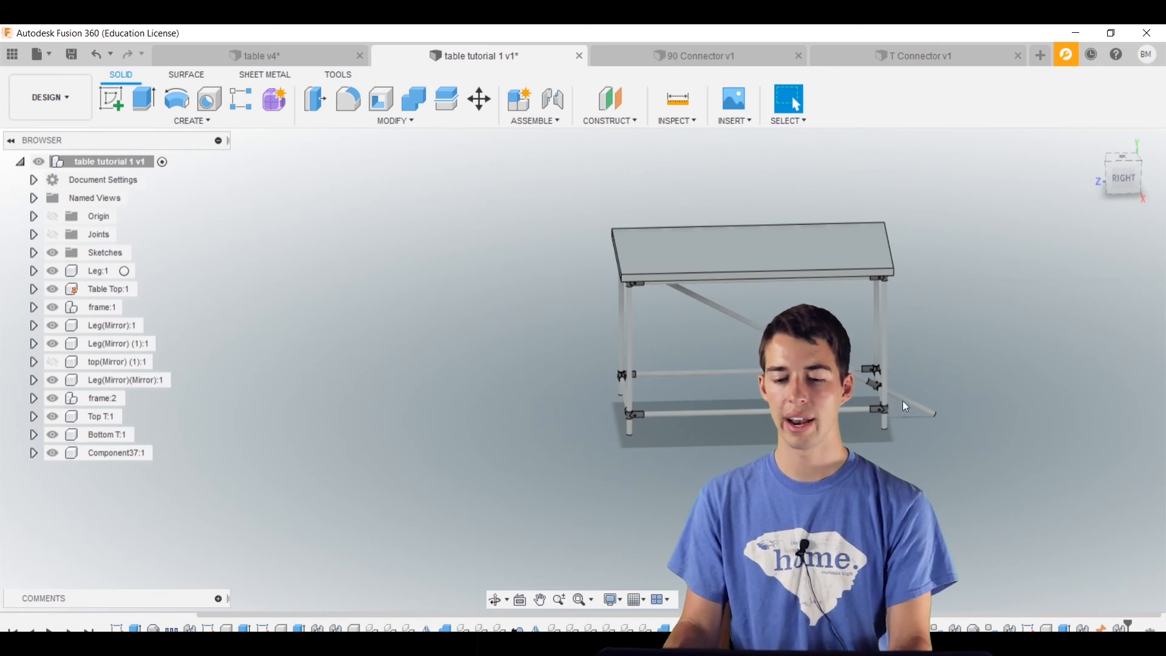
- Examine how the diagonal pipe passes through the lower T connector and meets the upper T connector
{"action": "scroll", "coordinate": [891, 406], "scroll_direction": "up", "scroll_amount": 4}
{"action": "middle_click_drag", "start_coordinate": [881, 406], "coordinate": [859, 374], "text": "shift"}
{"action": "scroll", "coordinate": [912, 425], "scroll_direction": "up", "scroll_amount": 5}
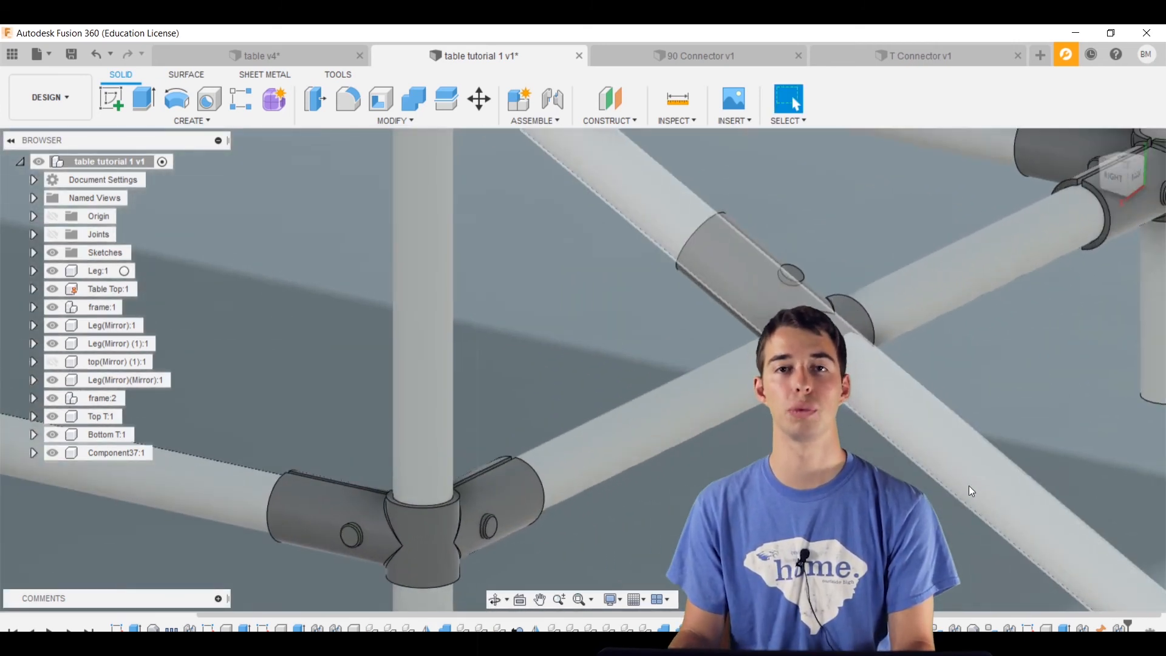
{"action": "scroll", "coordinate": [748, 428], "scroll_direction": "down", "scroll_amount": 10}
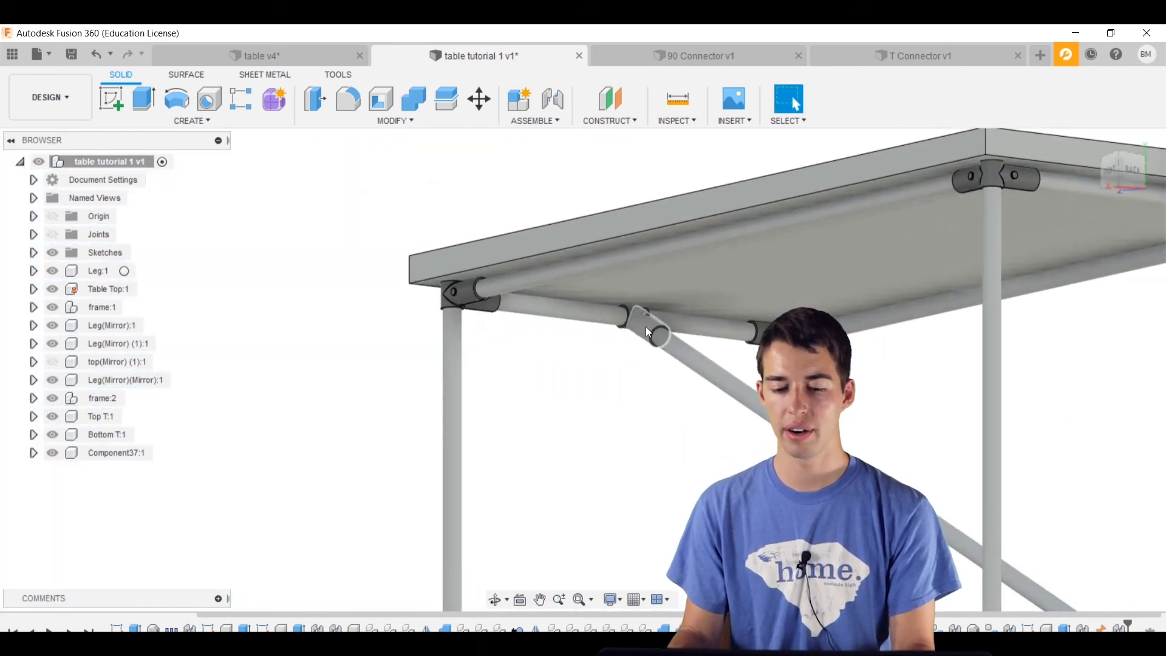
{"action": "scroll", "coordinate": [640, 448], "scroll_direction": "down", "scroll_amount": 3}
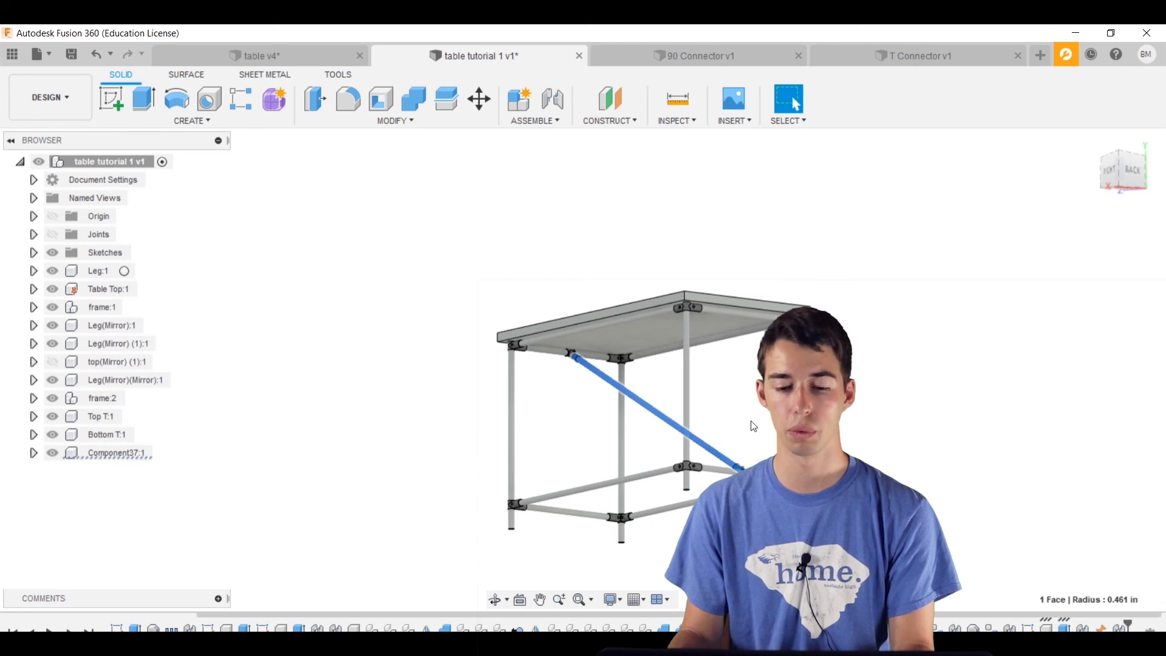
{"action": "left_click", "coordinate": [578, 381]}
{"action": "middle_click_drag", "start_coordinate": [580, 384], "coordinate": [679, 447], "text": "shift"}
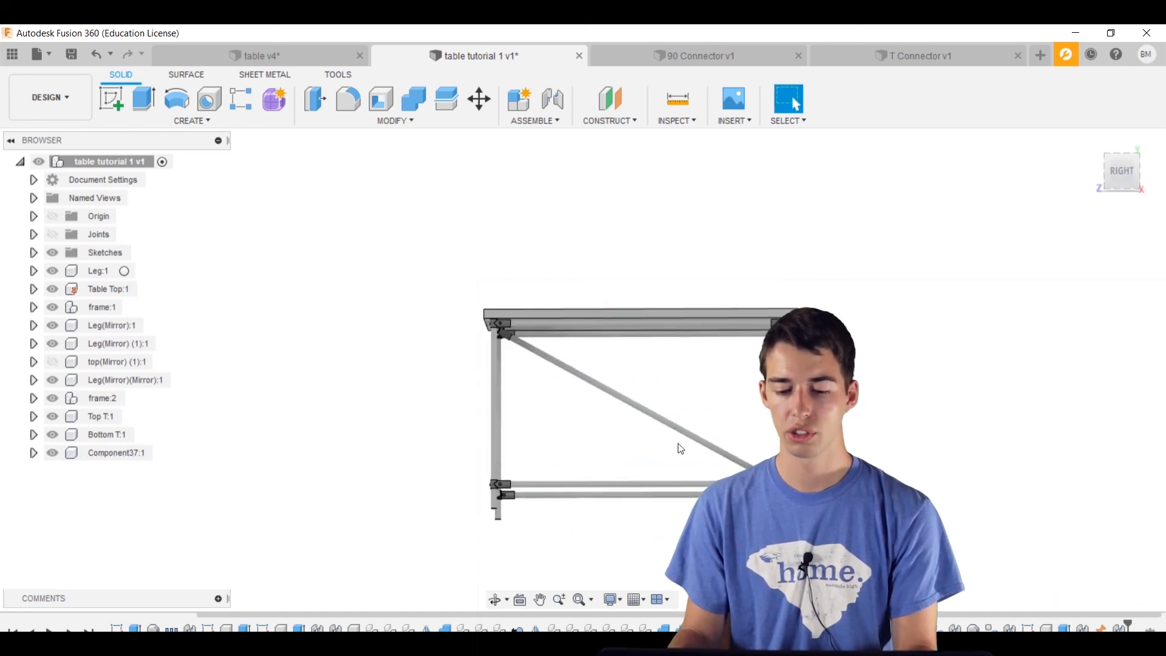
- Start a Split Body operation with the diagonal pipe as the body to split
{"action": "scroll", "coordinate": [814, 486], "scroll_direction": "up", "scroll_amount": 4}
{"action": "scroll", "coordinate": [819, 495], "scroll_direction": "up", "scroll_amount": 3}
{"action": "left_click", "coordinate": [715, 477]}
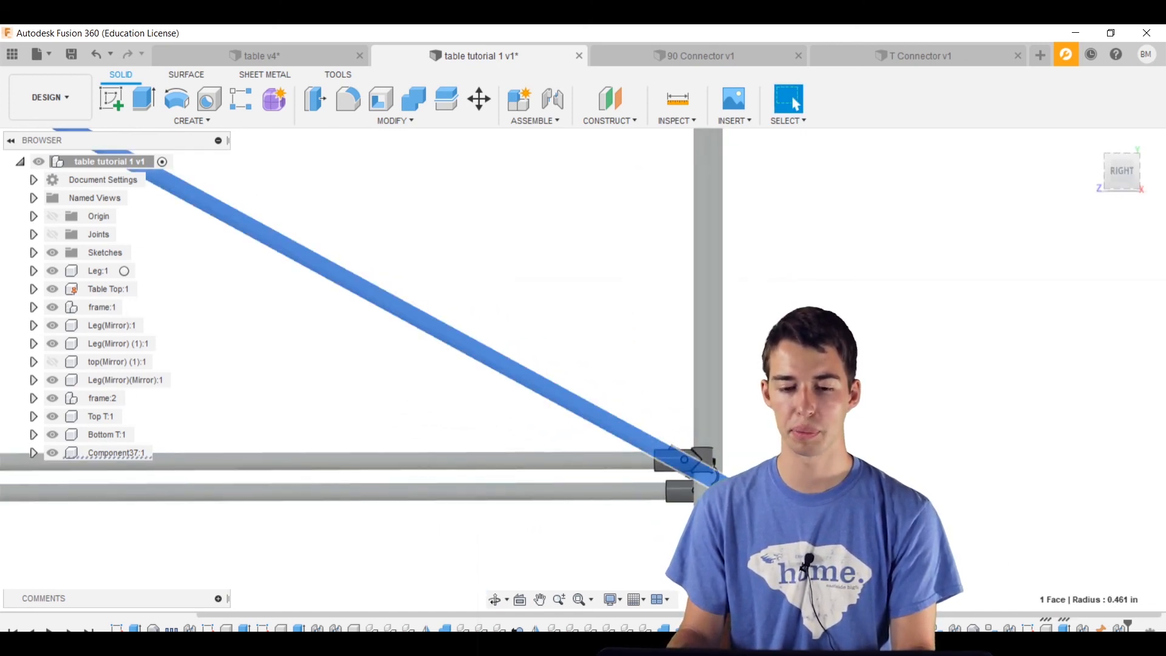
{"action": "left_click", "coordinate": [557, 249]}
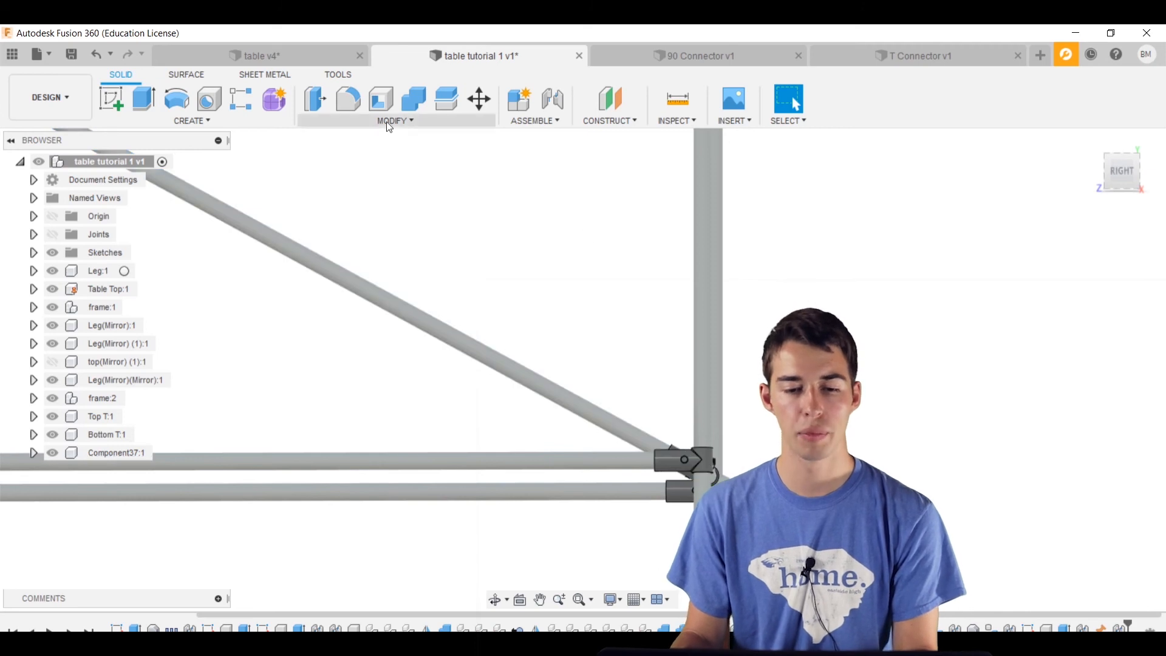
{"action": "left_click", "coordinate": [454, 104]}
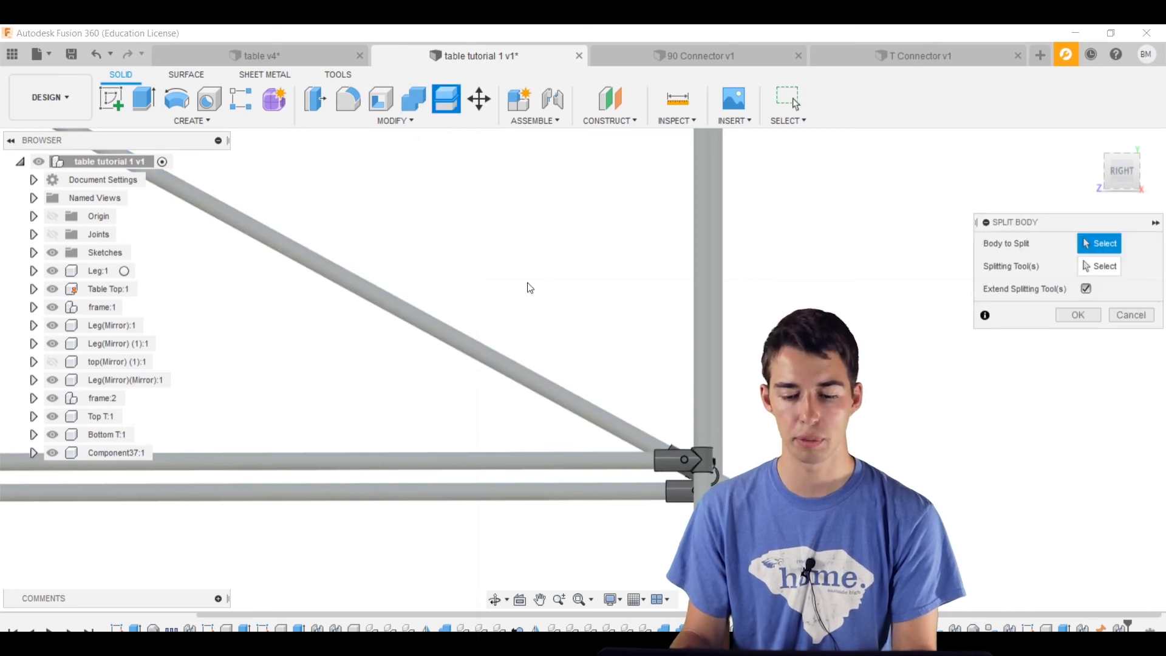
{"action": "left_click", "coordinate": [545, 384]}
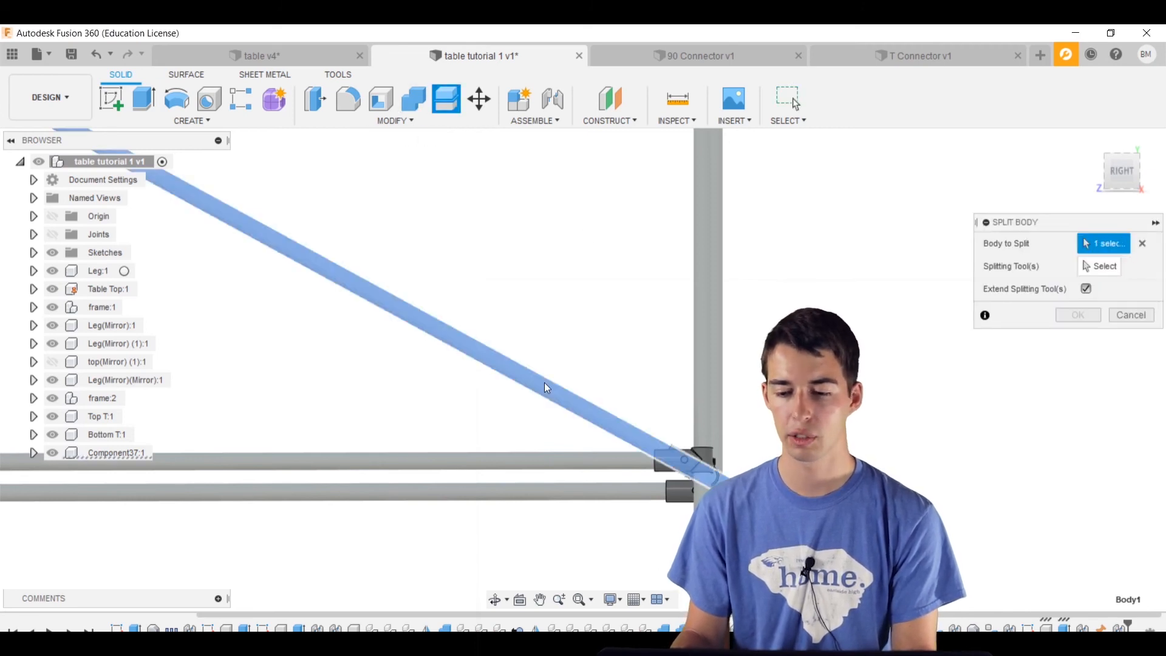
{"action": "left_click", "coordinate": [1113, 270]}
- Hide the diagonal pipe's component and split its body using the round face inside the Bottom T connector as the splitting tool
{"action": "scroll", "coordinate": [661, 342], "scroll_direction": "down", "scroll_amount": 4}
{"action": "middle_click_drag", "start_coordinate": [650, 359], "coordinate": [585, 334], "text": "shift"}
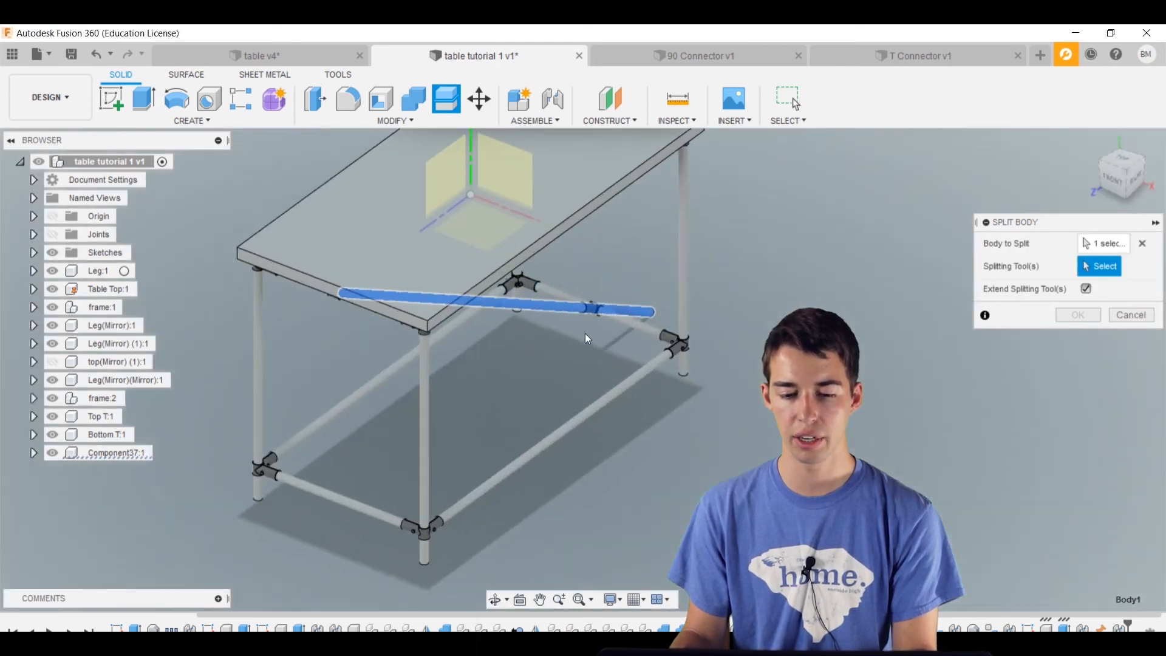
{"action": "scroll", "coordinate": [585, 333], "scroll_direction": "up", "scroll_amount": 5}
{"action": "scroll", "coordinate": [591, 268], "scroll_direction": "up", "scroll_amount": 3}
{"action": "scroll", "coordinate": [211, 443], "scroll_direction": "down", "scroll_amount": 4}
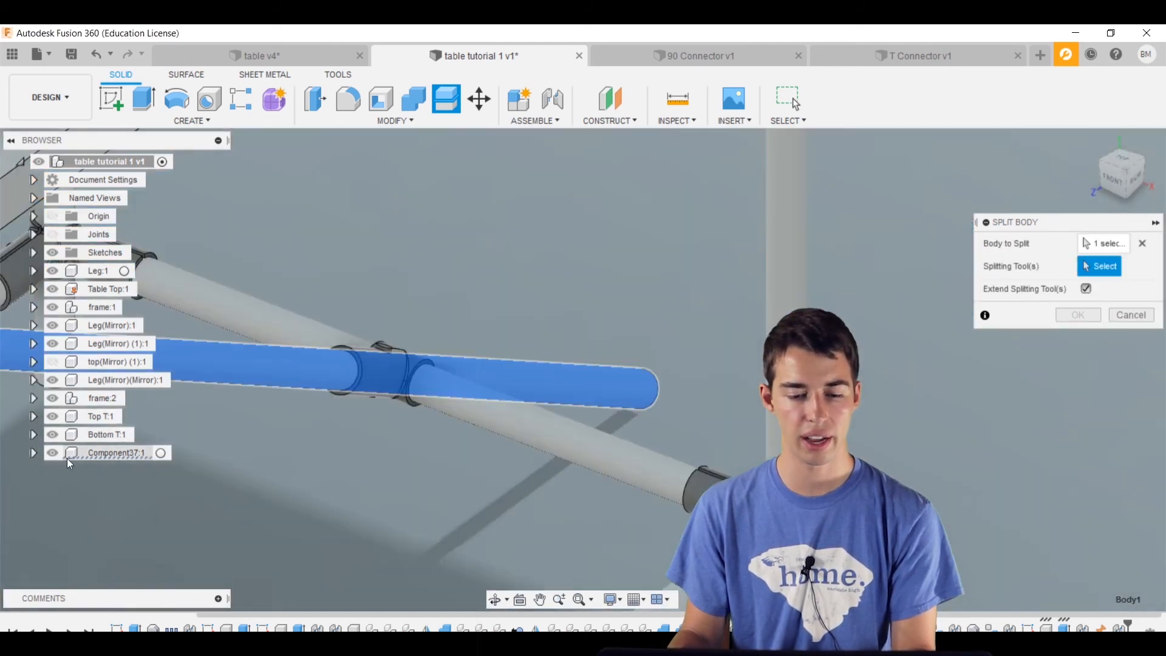
{"action": "left_click", "coordinate": [54, 454]}
{"action": "middle_click_drag", "start_coordinate": [340, 450], "coordinate": [369, 333], "text": "shift"}
{"action": "scroll", "coordinate": [370, 333], "scroll_direction": "up", "scroll_amount": 5}
{"action": "middle_click_drag", "start_coordinate": [414, 366], "coordinate": [375, 363], "text": "shift"}
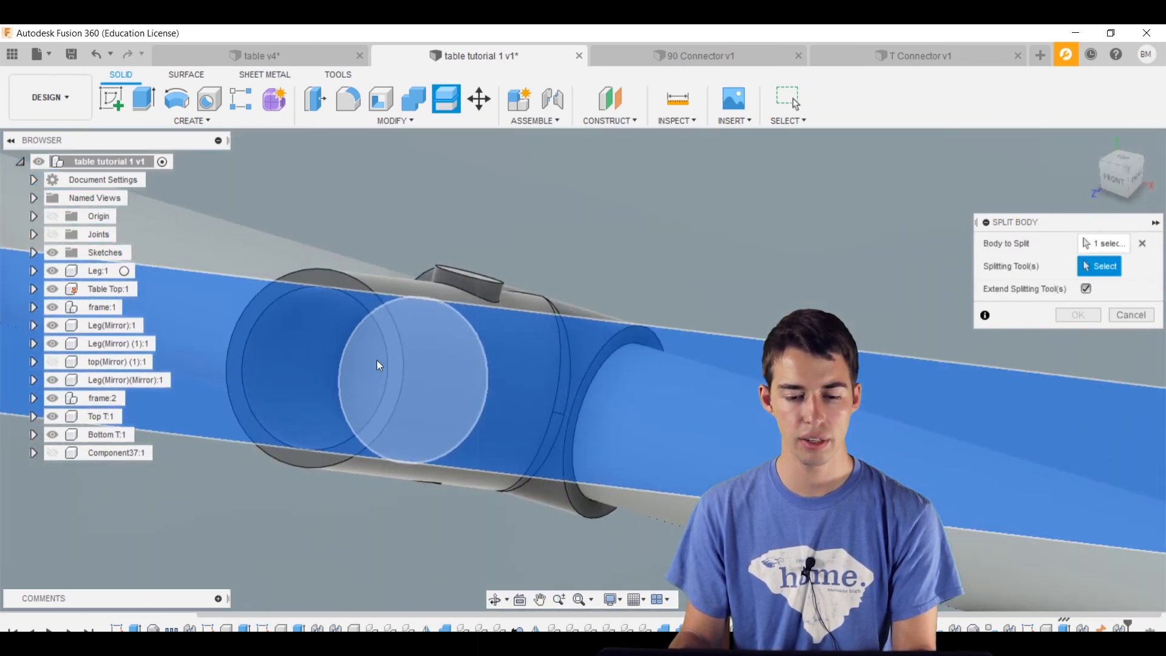
{"action": "left_click", "coordinate": [376, 360]}
{"action": "scroll", "coordinate": [401, 434], "scroll_direction": "down", "scroll_amount": 5}
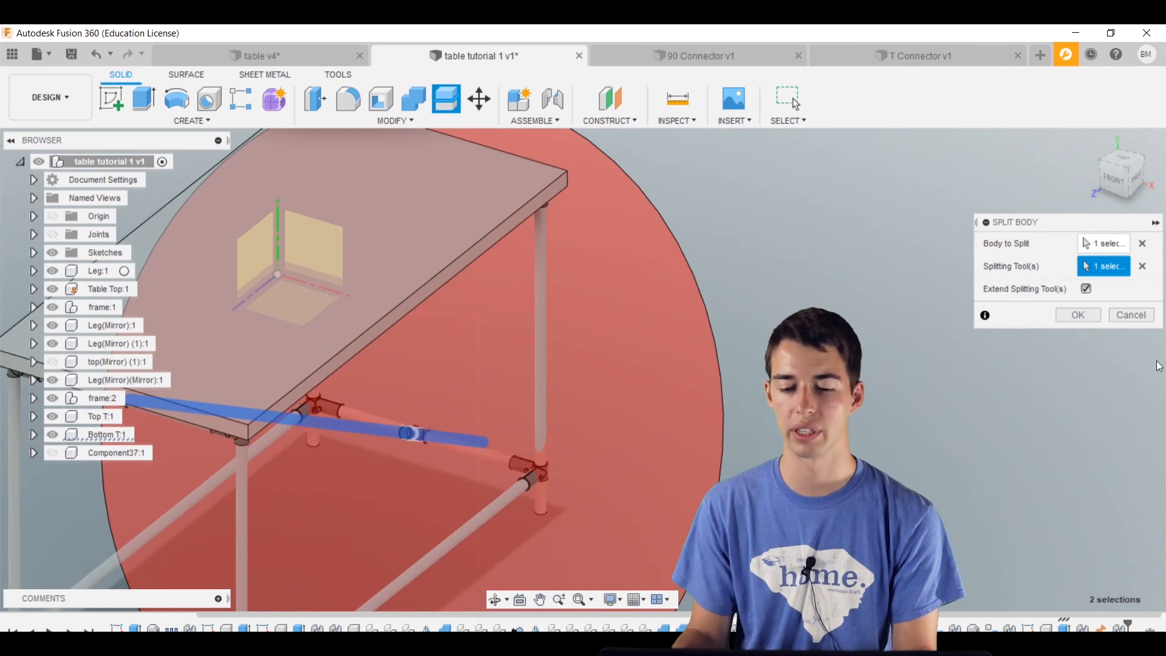
{"action": "left_click", "coordinate": [1079, 318]}
- Show the diagonal pipe's component again and check its two split portions at the lower T connector
{"action": "middle_click_drag", "start_coordinate": [781, 438], "coordinate": [674, 434], "text": "shift"}
{"action": "scroll", "coordinate": [317, 364], "scroll_direction": "down", "scroll_amount": 1}
{"action": "middle_click_drag", "start_coordinate": [317, 364], "coordinate": [233, 243]}
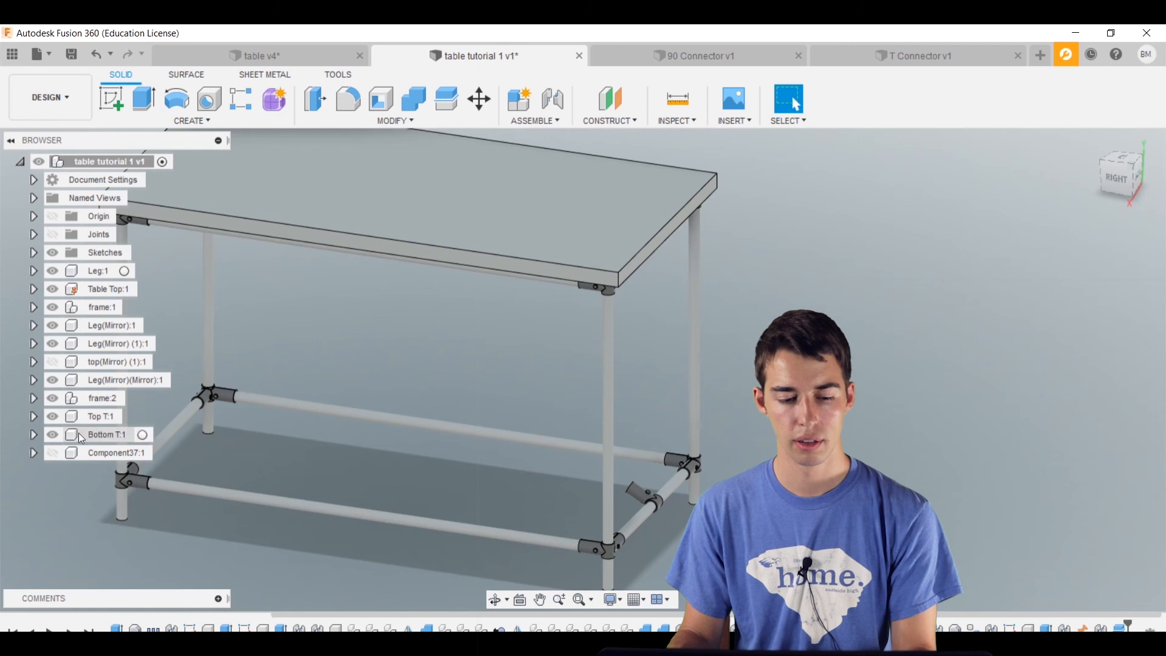
{"action": "scroll", "coordinate": [583, 444], "scroll_direction": "up", "scroll_amount": 8}
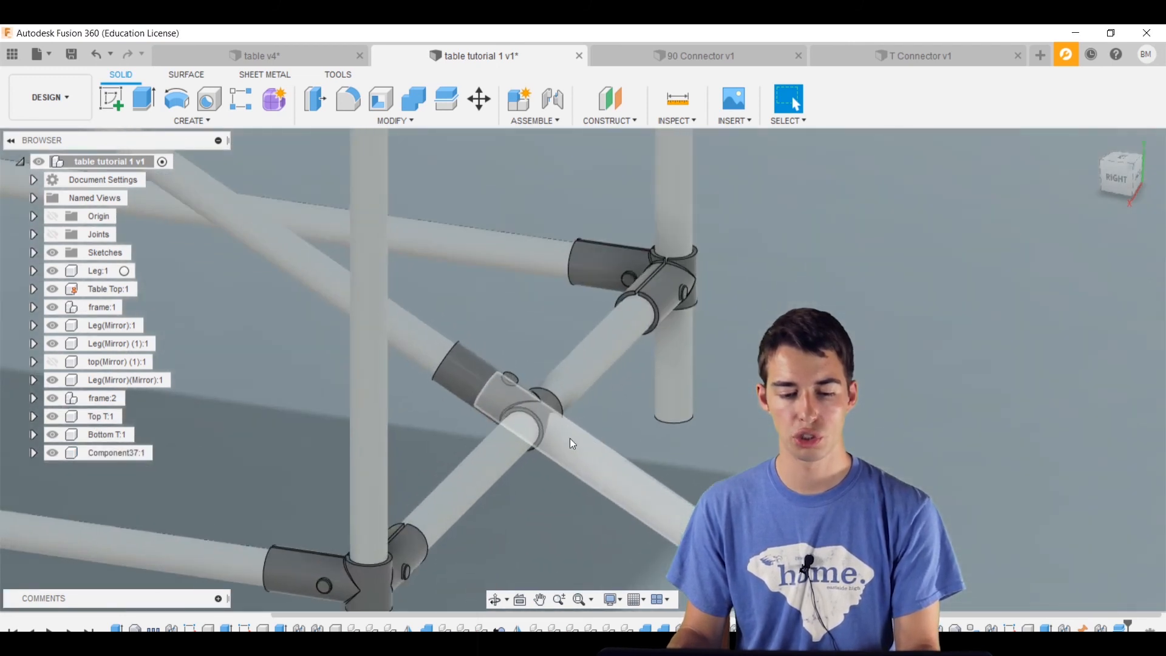
{"action": "scroll", "coordinate": [391, 318], "scroll_direction": "down", "scroll_amount": 5}
{"action": "left_click", "coordinate": [396, 322]}
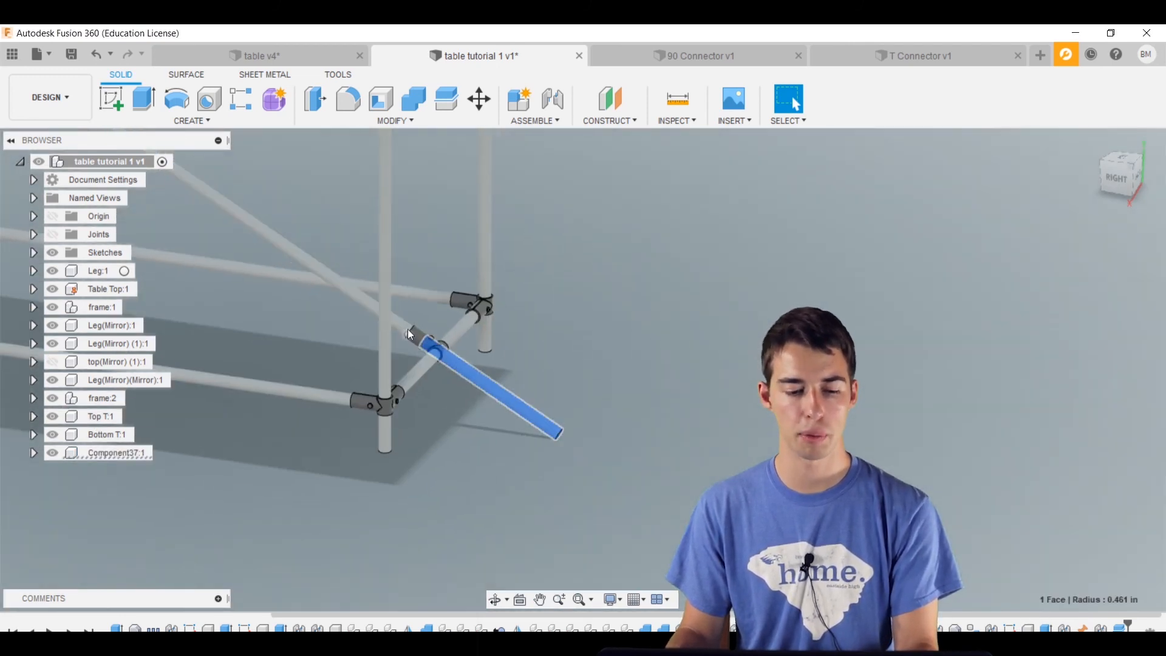
{"action": "left_click", "coordinate": [407, 330]}
- Hide Body1, the cut-off pipe portion beyond the lower T connector, and check the trimmed diagonal brace
{"action": "left_click", "coordinate": [33, 453]}
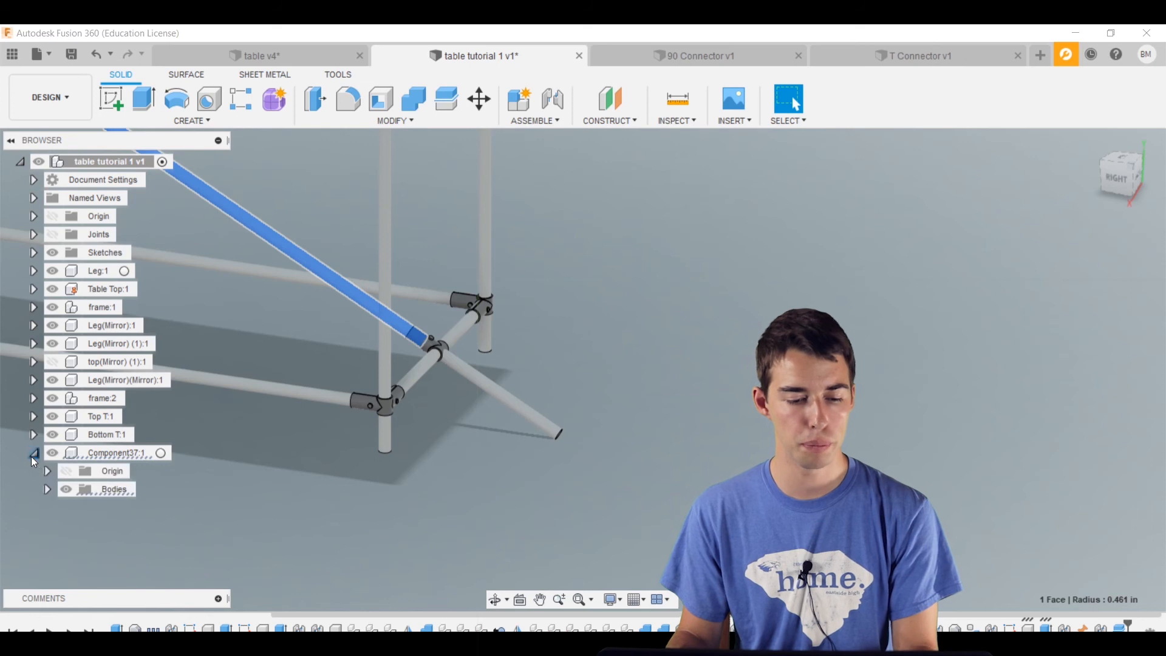
{"action": "left_click", "coordinate": [47, 489]}
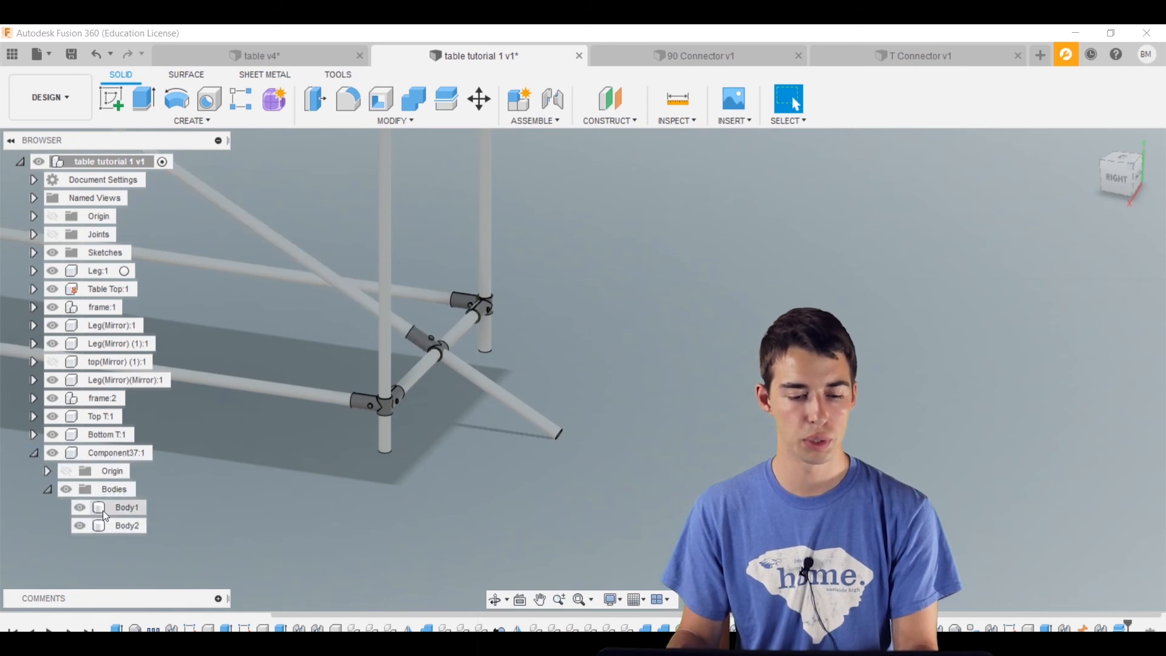
{"action": "left_click", "coordinate": [79, 508]}
{"action": "scroll", "coordinate": [571, 478], "scroll_direction": "down", "scroll_amount": 8}
{"action": "middle_click_drag", "start_coordinate": [565, 473], "coordinate": [551, 397], "text": "shift"}
{"action": "scroll", "coordinate": [551, 396], "scroll_direction": "up", "scroll_amount": 5}
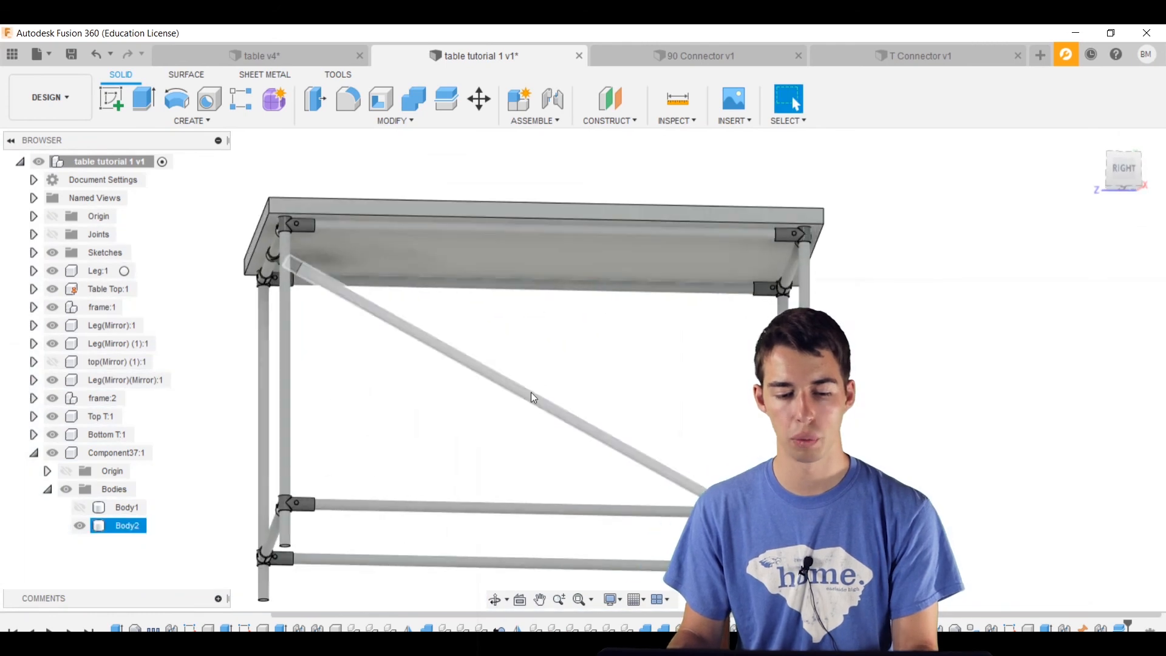
{"action": "left_click", "coordinate": [532, 395]}
{"action": "scroll", "coordinate": [559, 437], "scroll_direction": "down", "scroll_amount": 1}
{"action": "middle_click_drag", "start_coordinate": [560, 437], "coordinate": [503, 443], "text": "shift"}
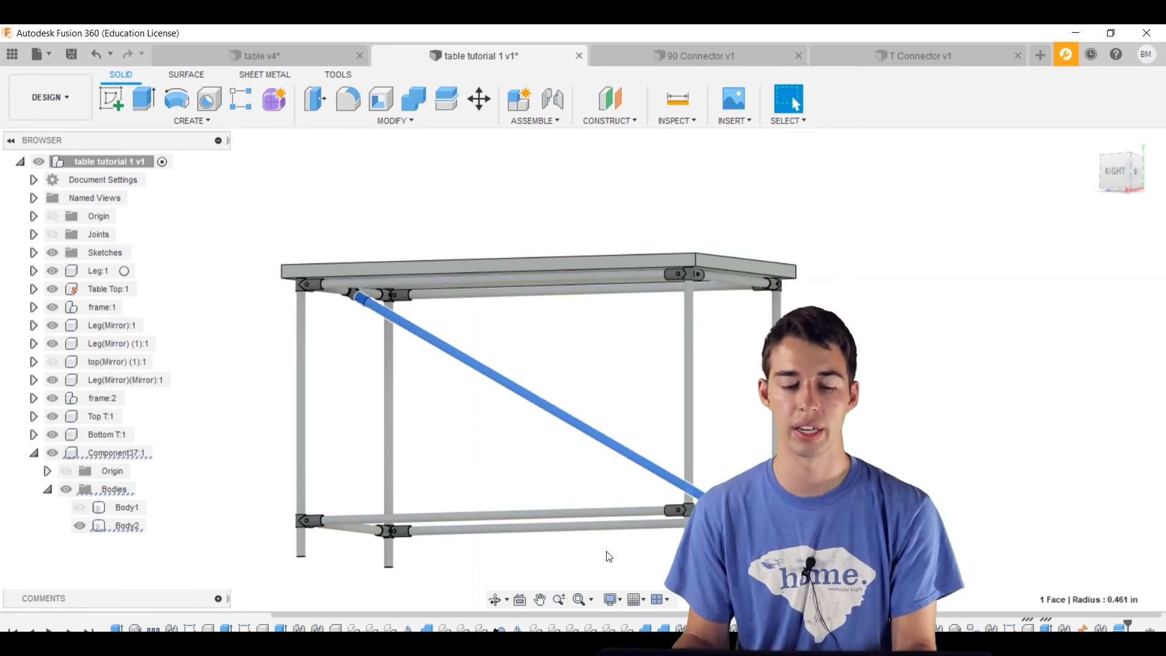
{"action": "left_click", "coordinate": [455, 434]}
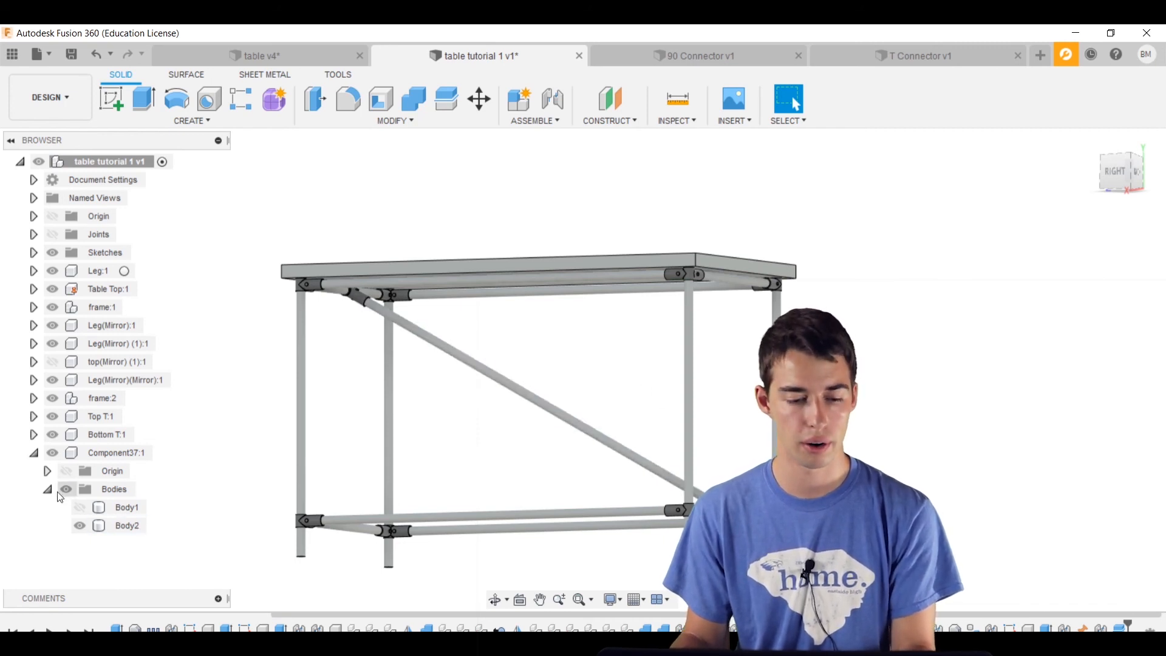
- Rename the diagonal pipe's component as cross member
{"action": "left_click", "coordinate": [34, 453]}
{"action": "left_click", "coordinate": [35, 453]}
{"action": "double_click", "coordinate": [119, 453]}
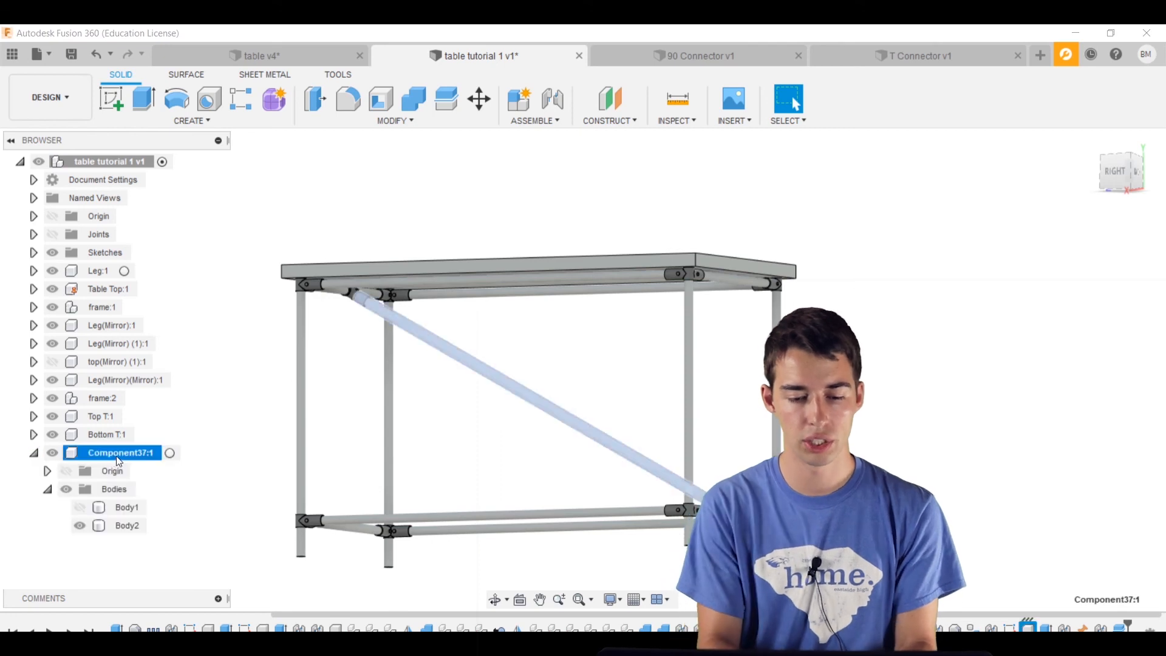
{"action": "type", "text": "cross member"}
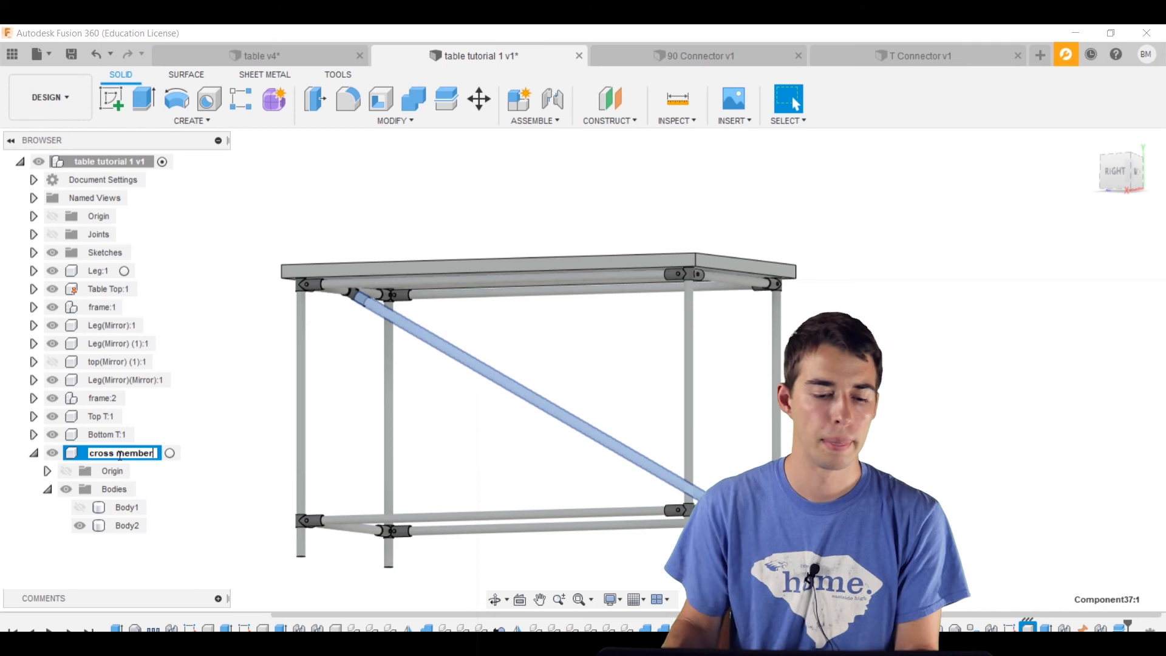
{"action": "key", "text": "Return"}
{"action": "left_click", "coordinate": [34, 452]}
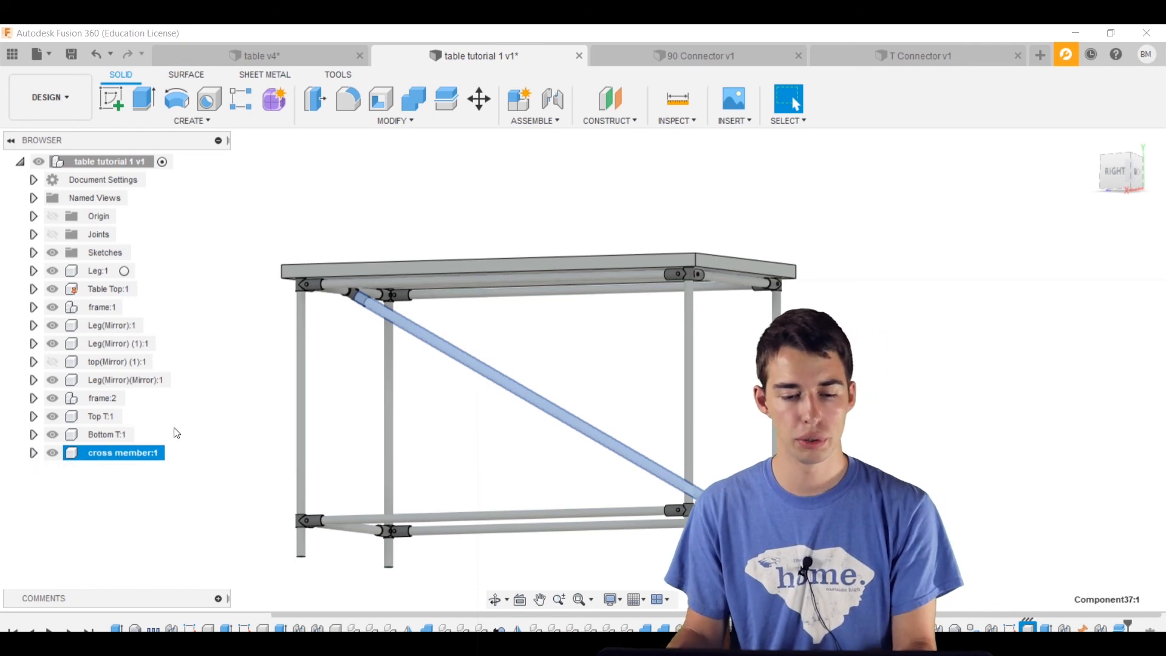
- Create a new empty component named Cross Member under the top-level assembly, with activation on
{"action": "left_click", "coordinate": [365, 317]}
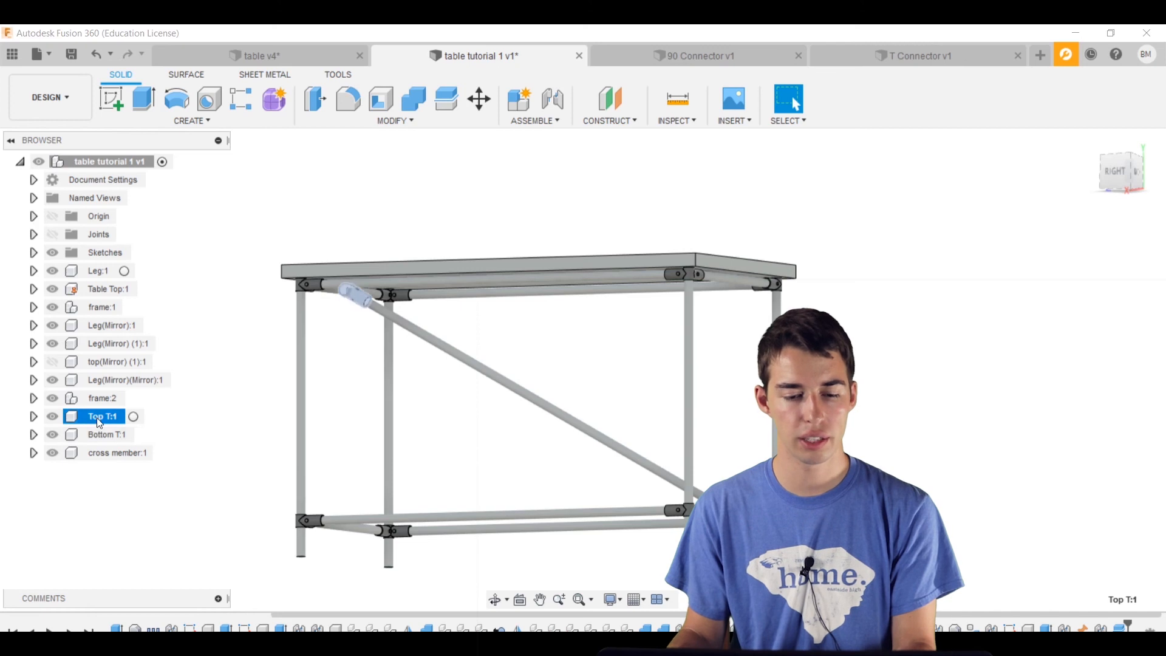
{"action": "left_click", "coordinate": [107, 435]}
{"action": "left_click", "coordinate": [97, 456]}
{"action": "left_click", "coordinate": [412, 162]}
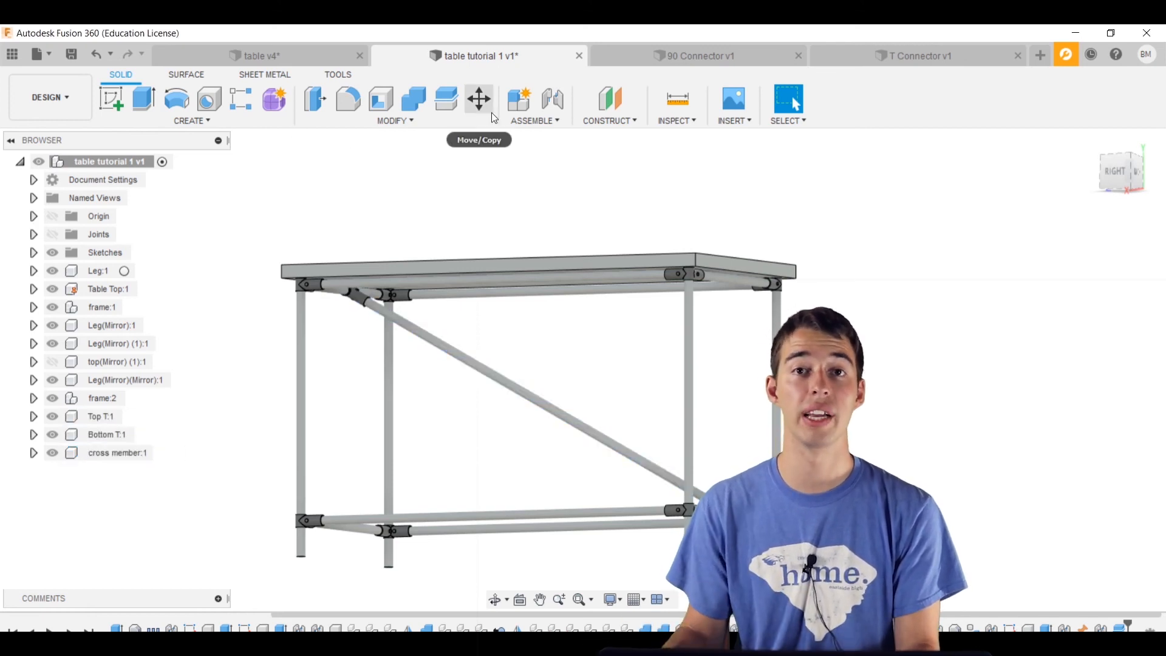
{"action": "left_click", "coordinate": [514, 102]}
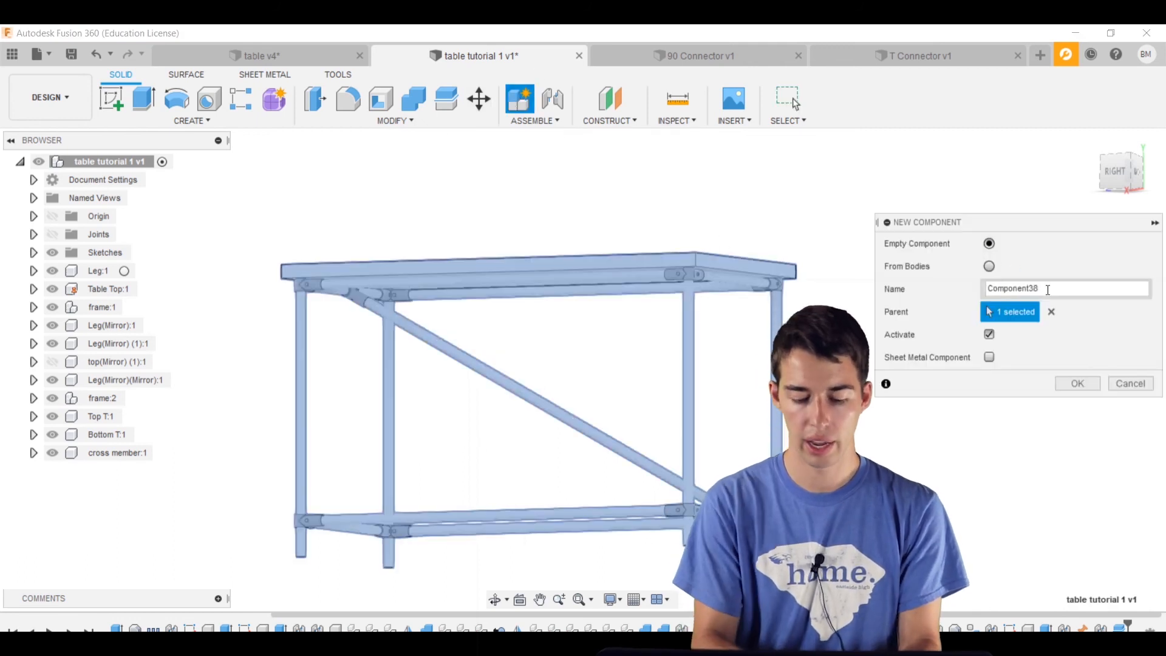
{"action": "type", "text": "Cross"}
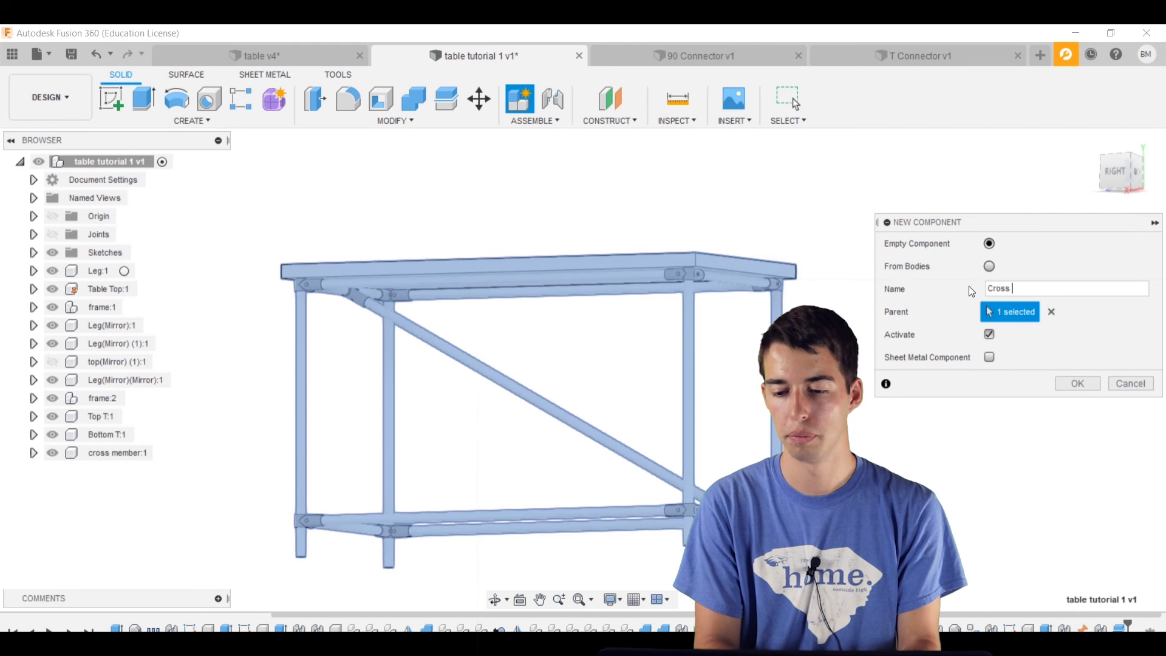
{"action": "type", "text": " Member"}
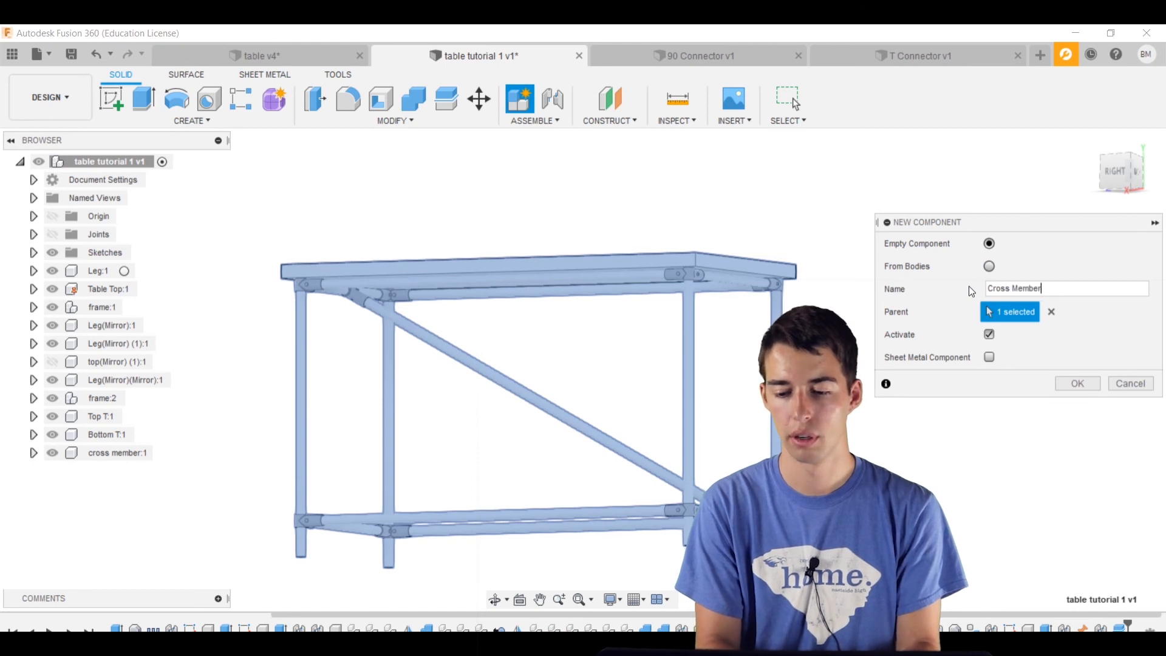
{"action": "key", "text": "Return"}
- Move Top T:1, Bottom T:1 and cross member:1 into the Cross Member component and reactivate the top-level assembly
{"action": "middle_click_drag", "start_coordinate": [268, 401], "coordinate": [307, 353]}
{"action": "left_click", "coordinate": [120, 451], "text": "shift"}
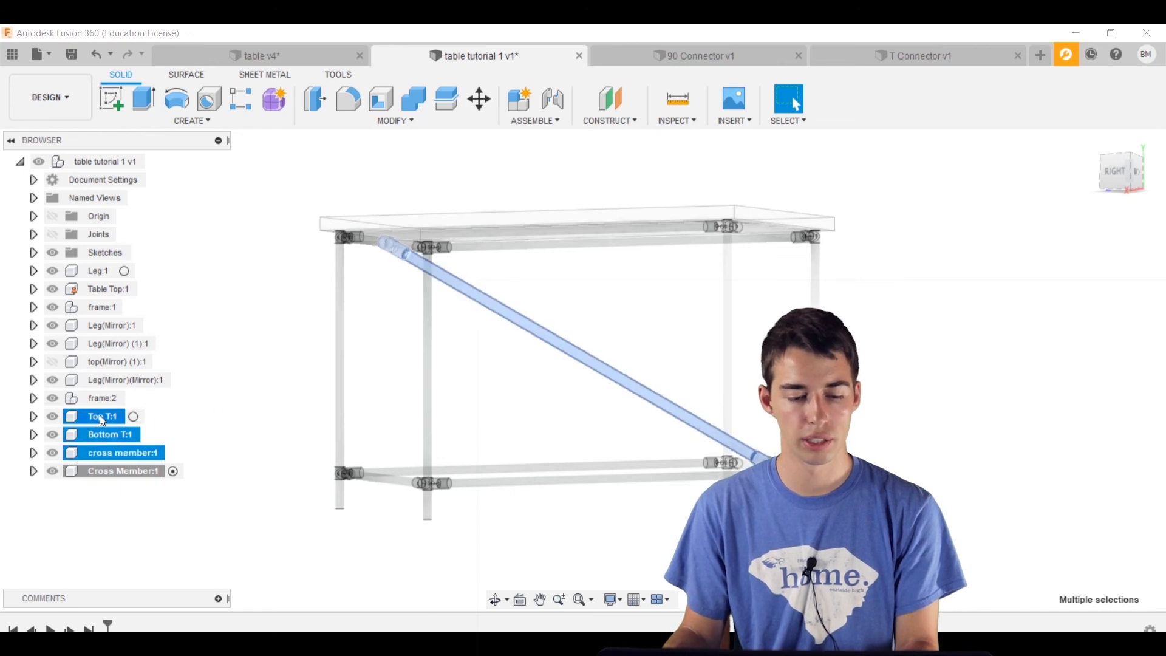
{"action": "left_click_drag", "start_coordinate": [100, 414], "coordinate": [128, 470]}
{"action": "middle_click_drag", "start_coordinate": [312, 393], "coordinate": [191, 435], "text": "shift"}
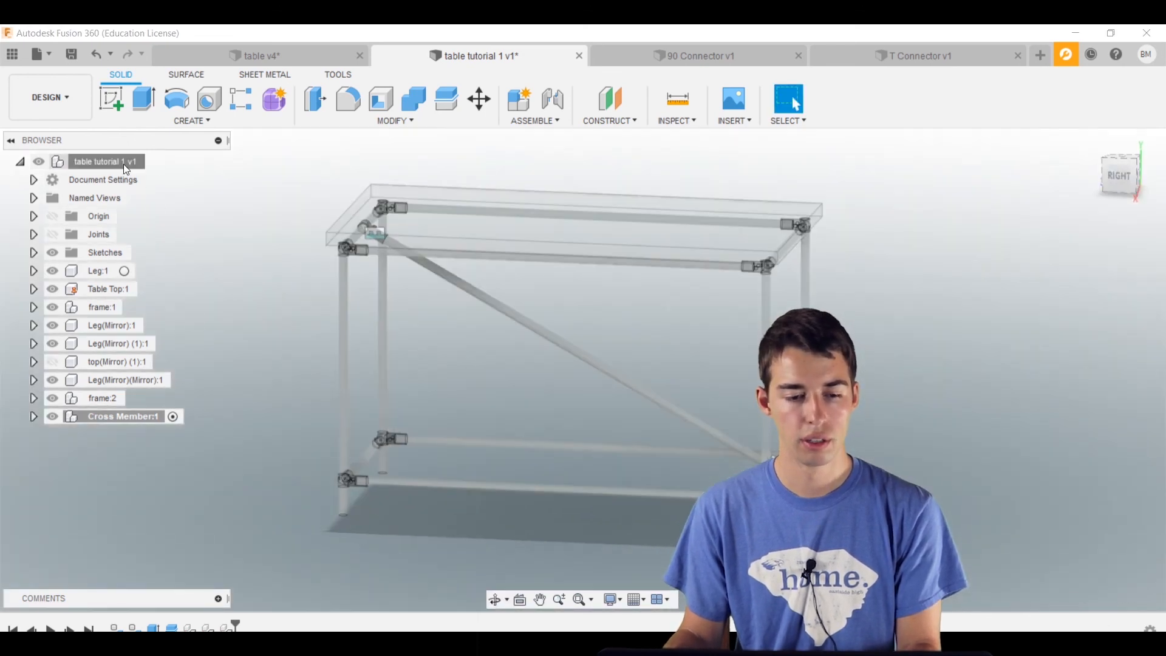
{"action": "left_click", "coordinate": [161, 163]}
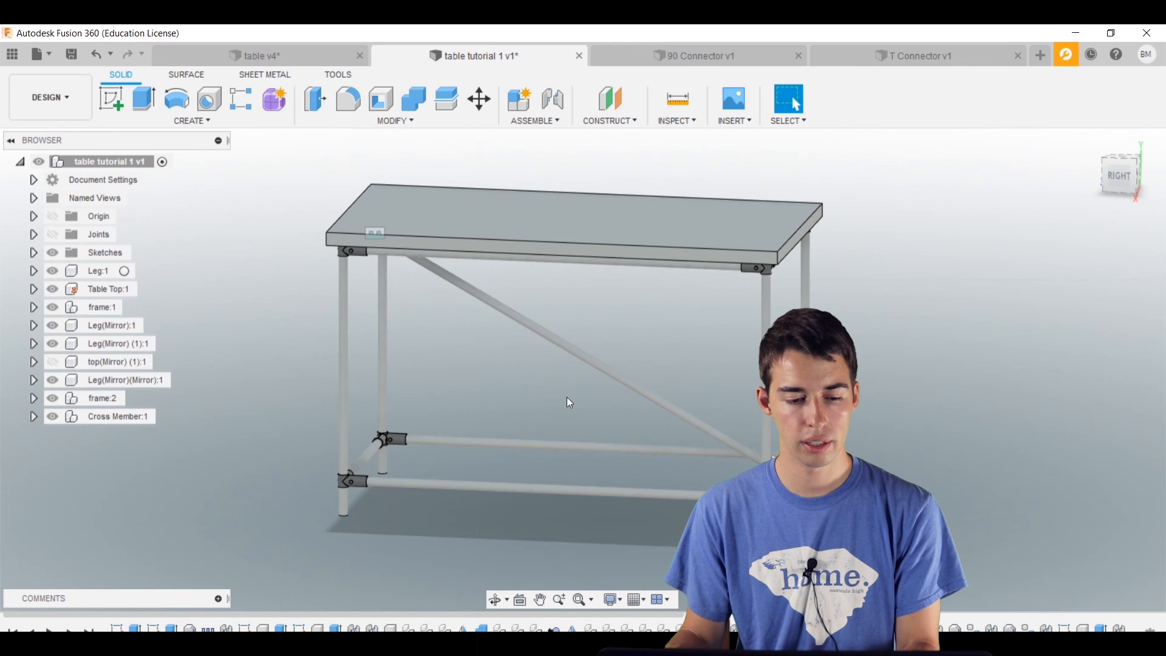
- Examine the Cross Member component's contents and the assembled table from below, and try dragging a leg
{"action": "left_click", "coordinate": [34, 417]}
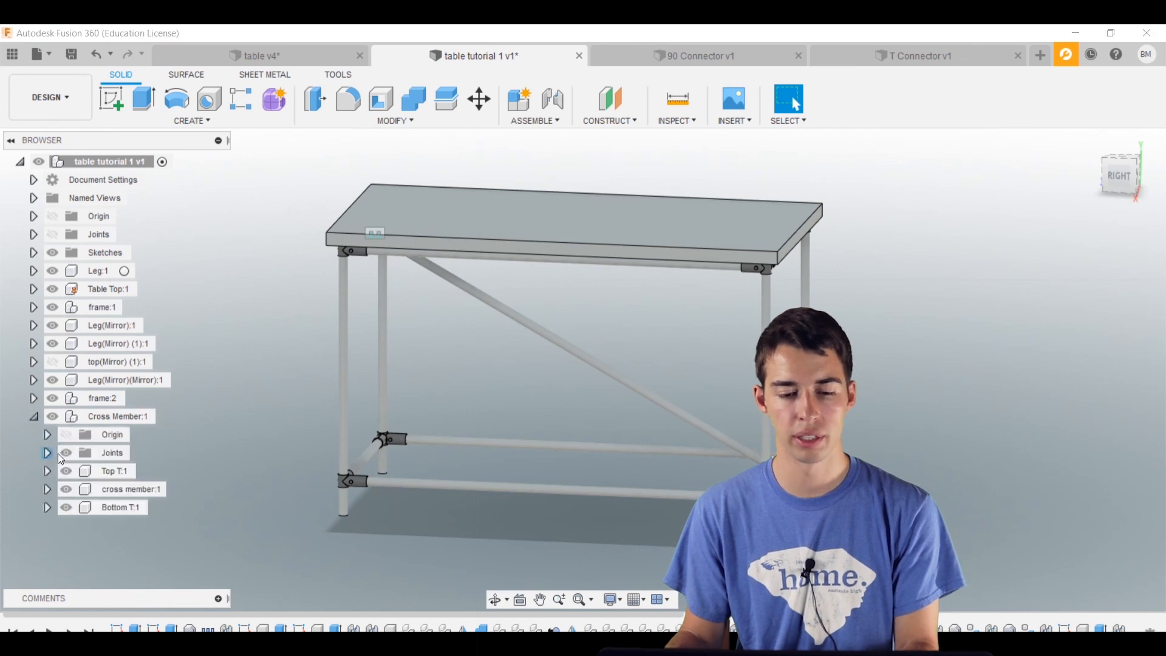
{"action": "middle_click_drag", "start_coordinate": [526, 317], "coordinate": [591, 372], "text": "shift"}
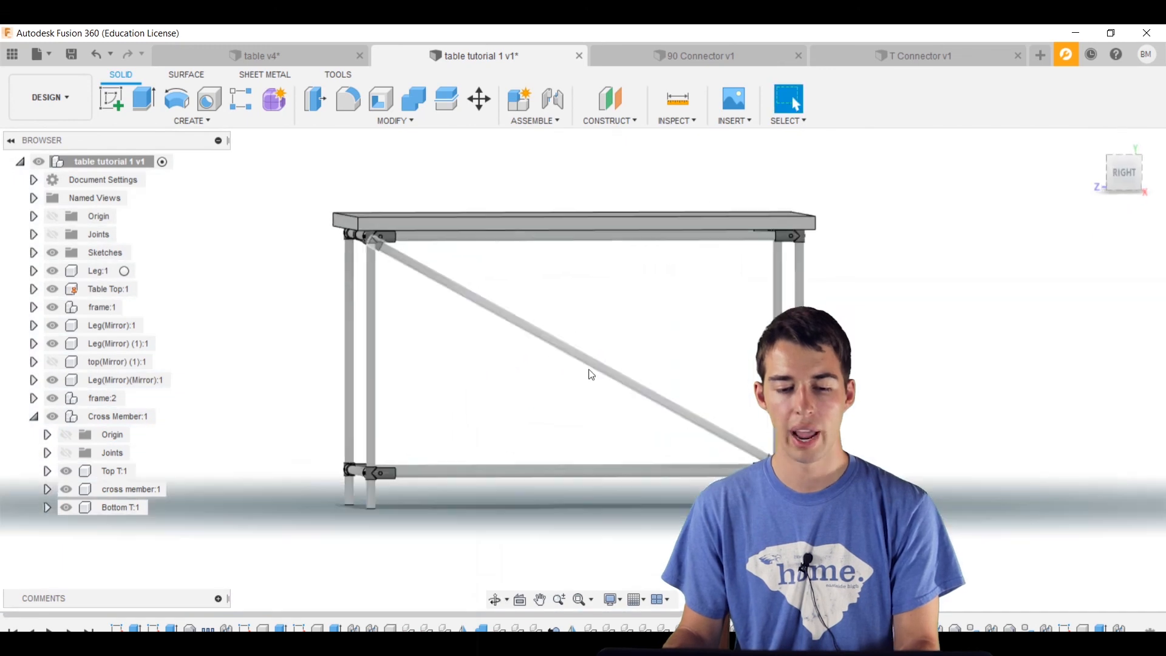
{"action": "scroll", "coordinate": [453, 380], "scroll_direction": "down", "scroll_amount": 3}
{"action": "middle_click_drag", "start_coordinate": [454, 380], "coordinate": [489, 329], "text": "shift"}
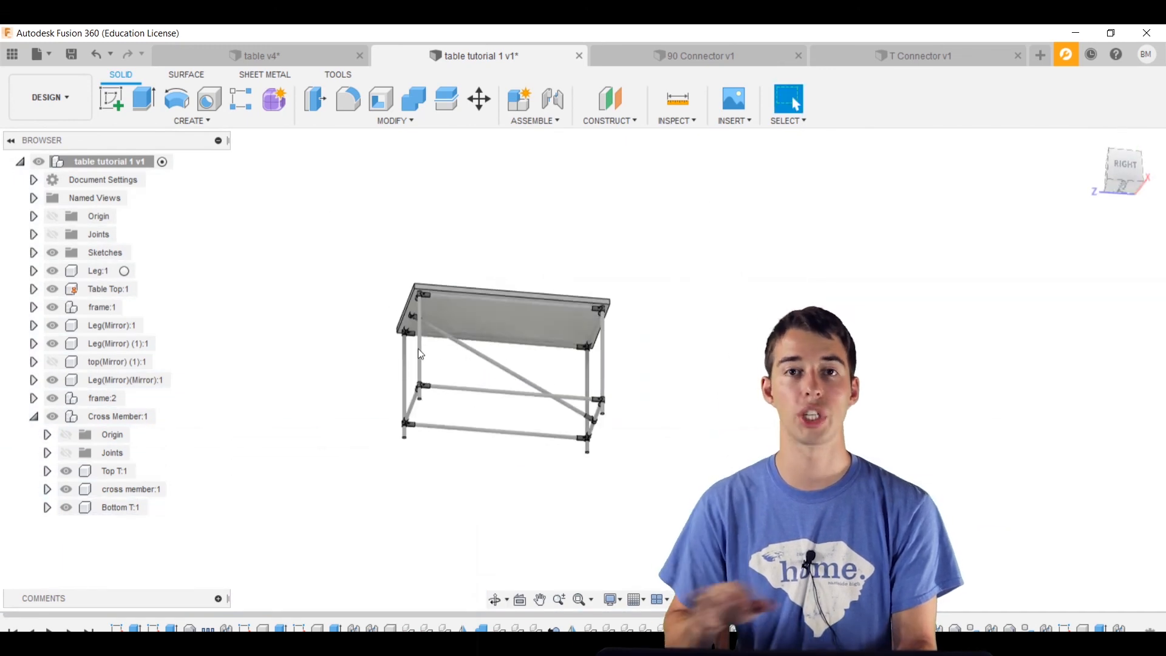
{"action": "left_click_drag", "start_coordinate": [421, 355], "coordinate": [474, 373]}
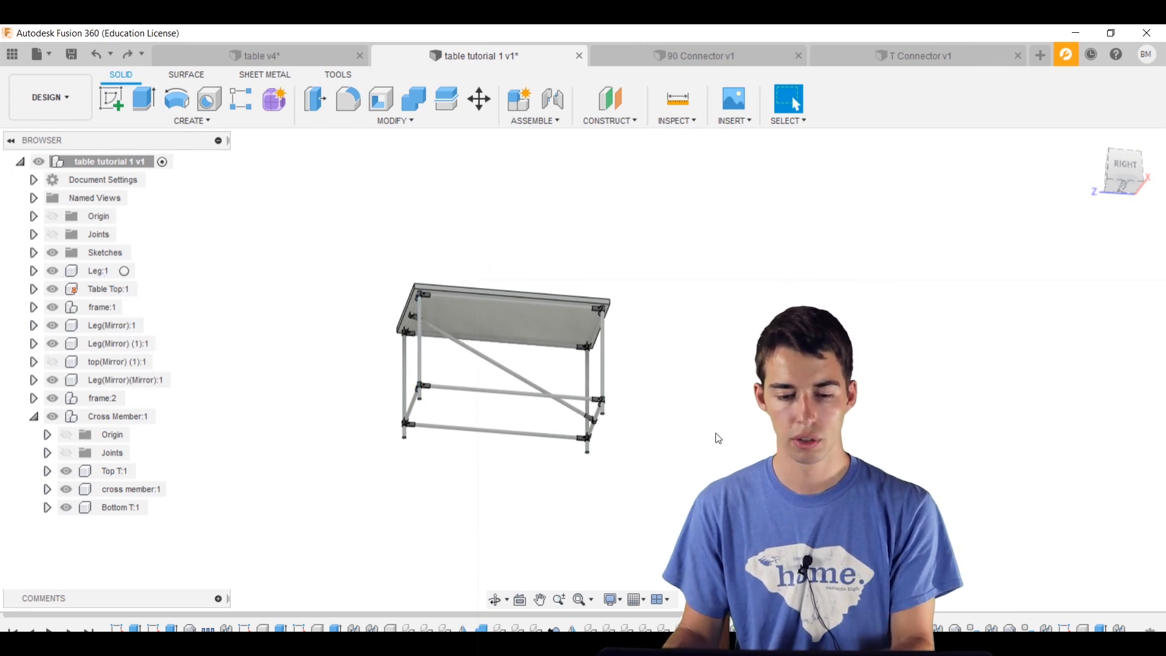
{"action": "middle_click_drag", "start_coordinate": [407, 340], "coordinate": [442, 355]}
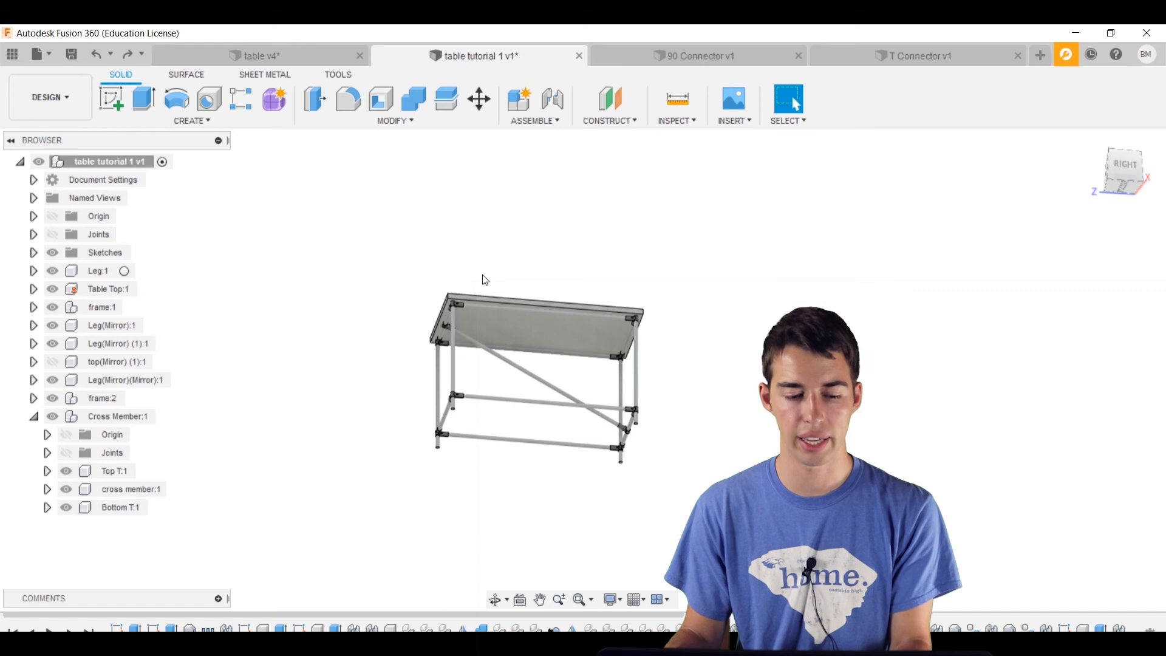
- Try moving the Leg:1 component about 18.67 in along Z, and cancel the move
{"action": "key", "text": "m"}
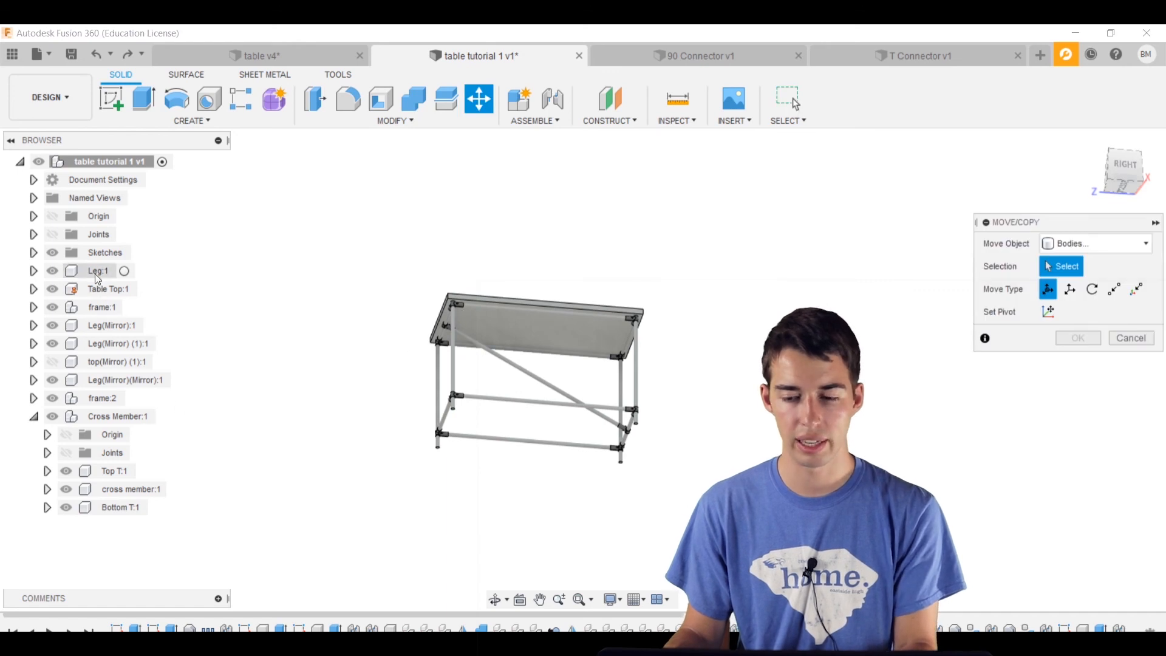
{"action": "left_click", "coordinate": [1079, 243]}
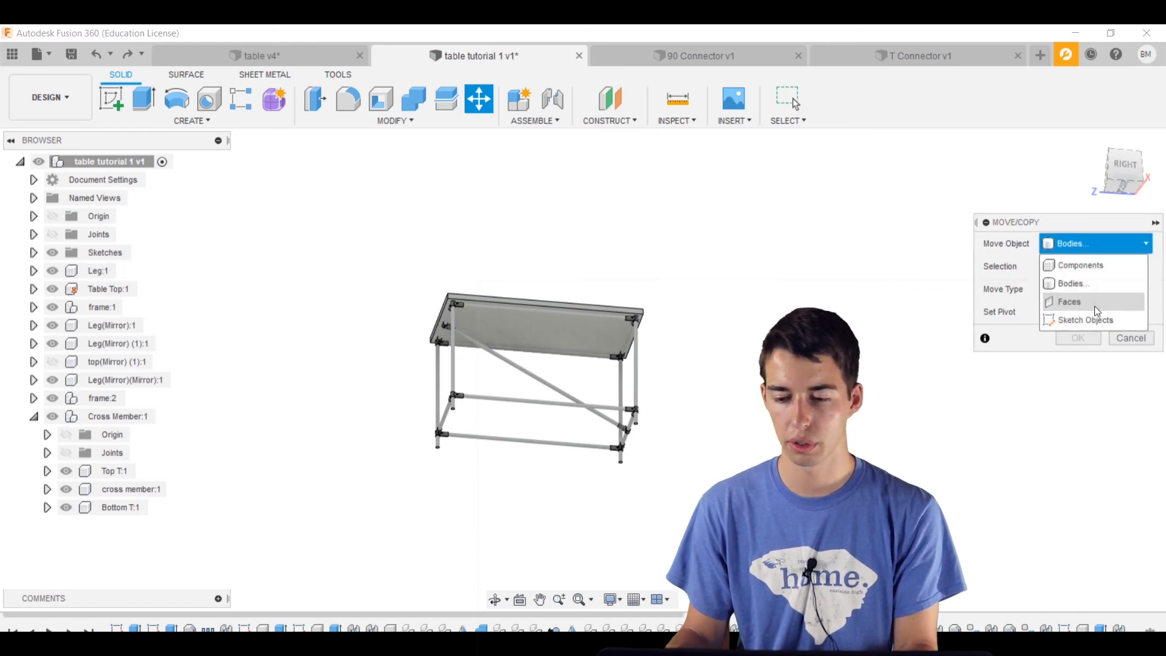
{"action": "left_click", "coordinate": [1080, 264]}
{"action": "left_click", "coordinate": [85, 272]}
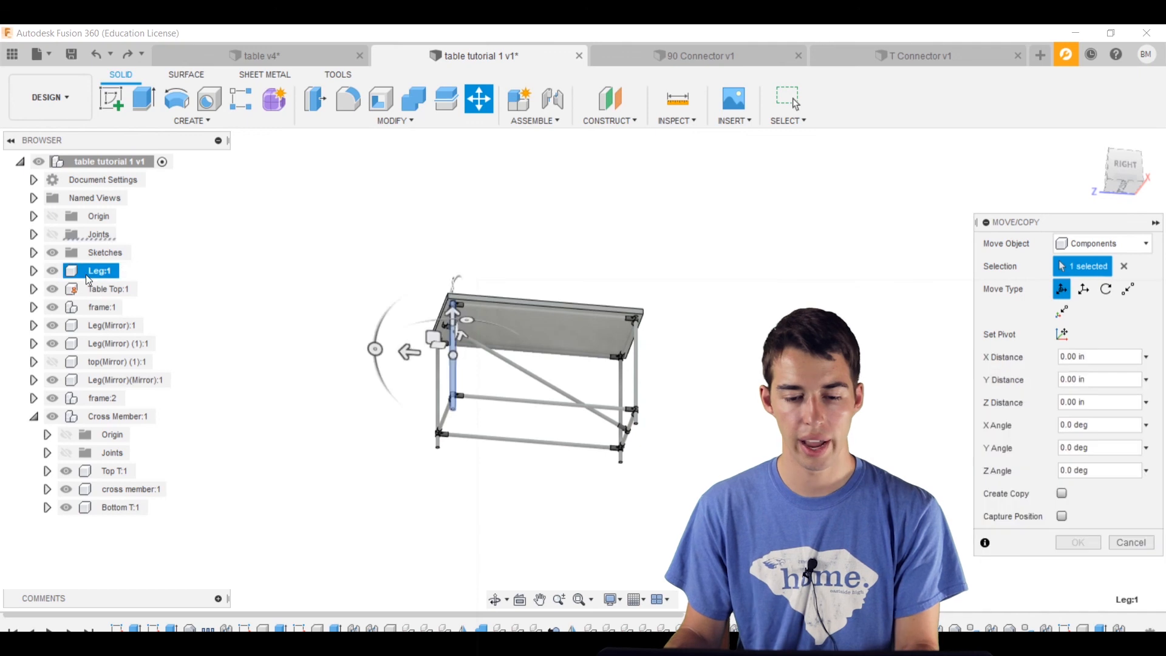
{"action": "scroll", "coordinate": [421, 362], "scroll_direction": "up", "scroll_amount": 3}
{"action": "left_click_drag", "start_coordinate": [385, 356], "coordinate": [583, 300]}
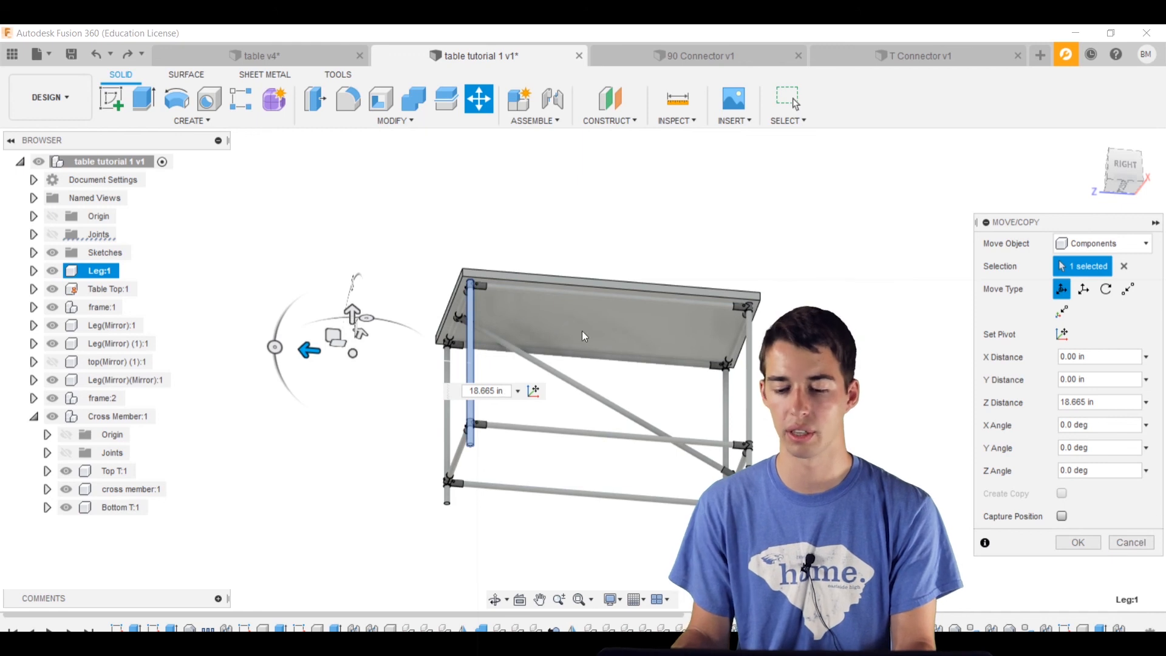
{"action": "left_click", "coordinate": [1131, 542]}
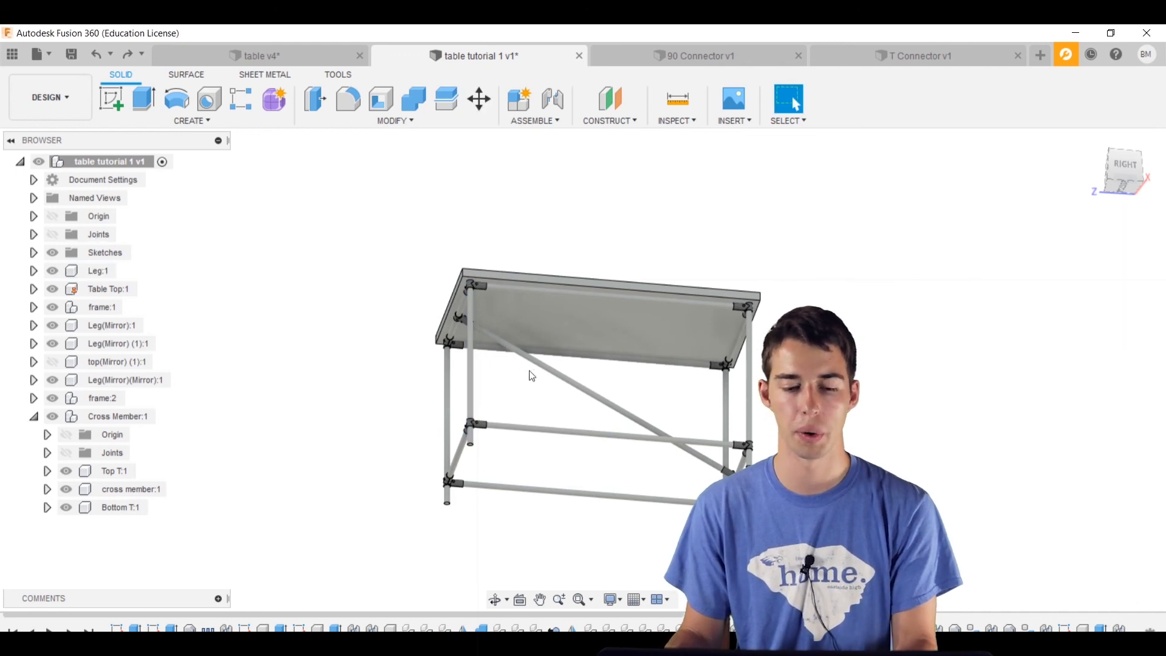
- Unground the Table Top component and collapse the Cross Member component's contents
{"action": "scroll", "coordinate": [480, 363], "scroll_direction": "down", "scroll_amount": 3}
{"action": "middle_click_drag", "start_coordinate": [372, 352], "coordinate": [392, 388], "text": "shift"}
{"action": "right_click", "coordinate": [108, 290]}
{"action": "left_click", "coordinate": [146, 53]}
{"action": "left_click", "coordinate": [342, 311]}
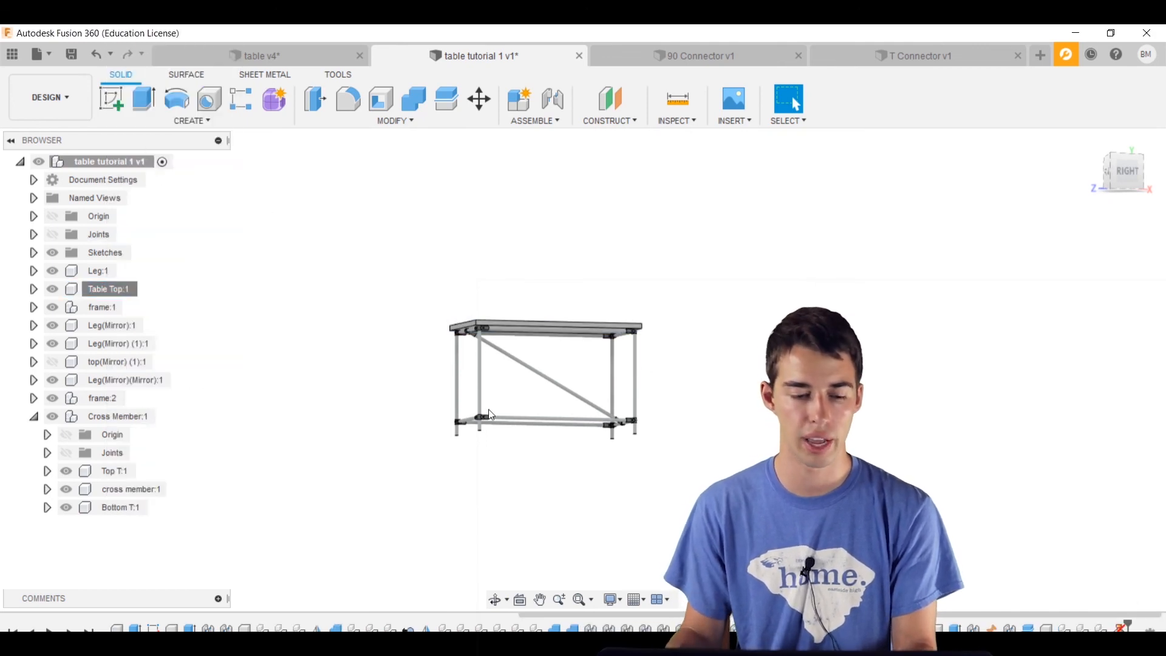
{"action": "left_click", "coordinate": [34, 417]}
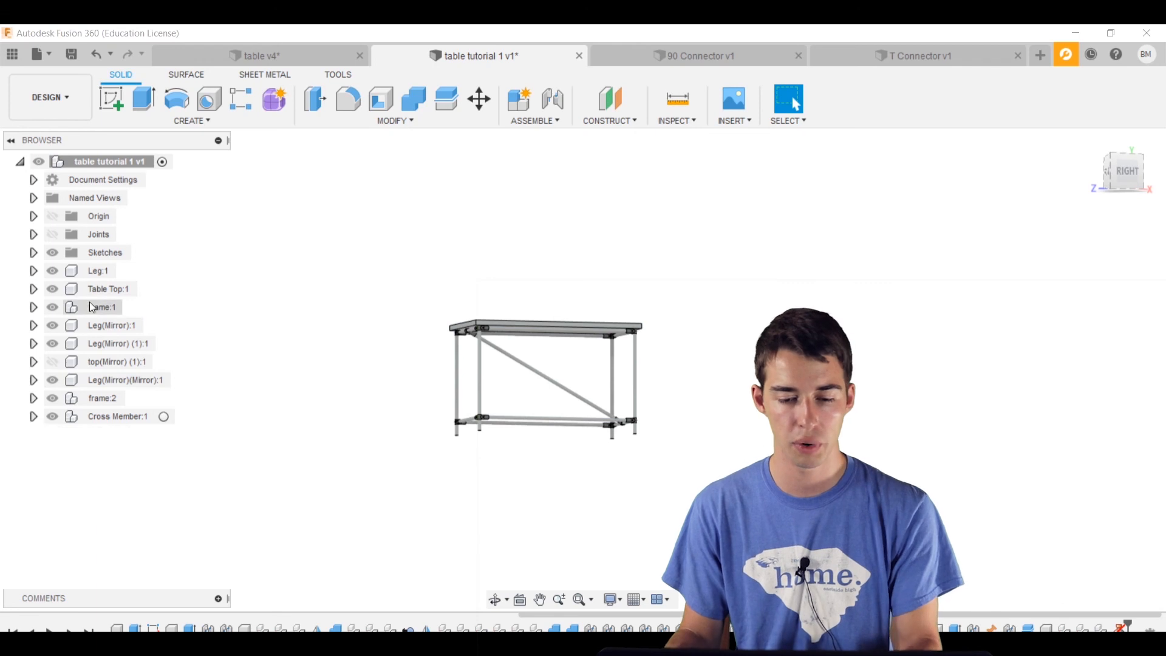
- Try moving the Leg:1 component about 29.98 in along Y with the table top ungrounded, and cancel the move
{"action": "left_click", "coordinate": [90, 271]}
{"action": "key", "text": "m"}
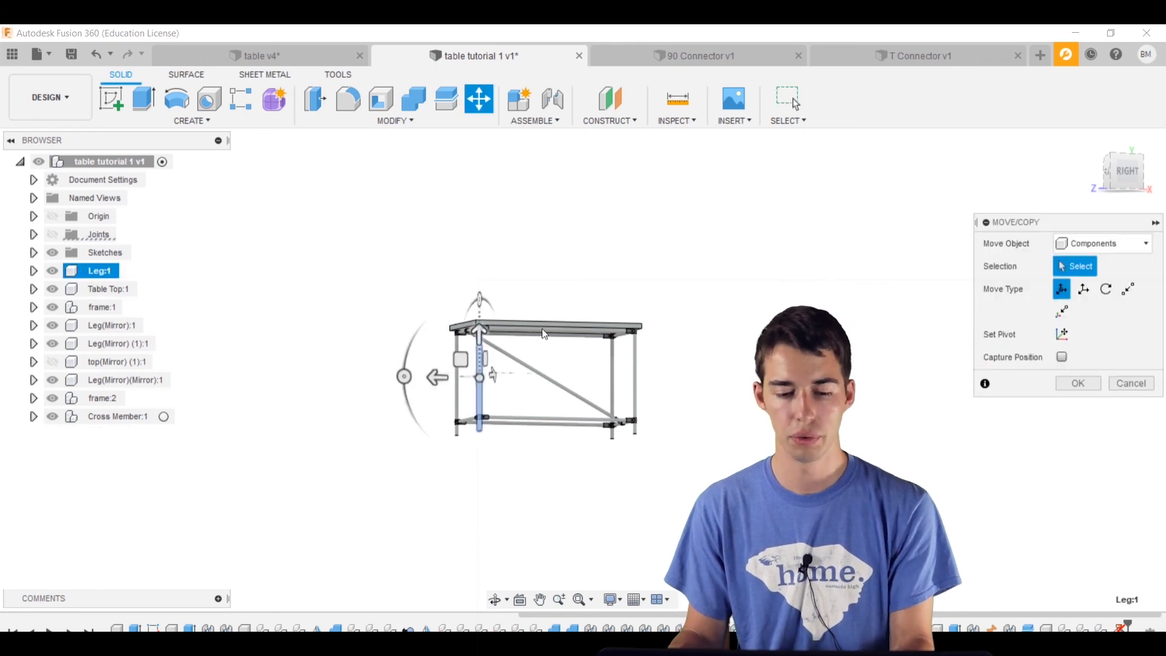
{"action": "left_click_drag", "start_coordinate": [433, 374], "coordinate": [473, 377]}
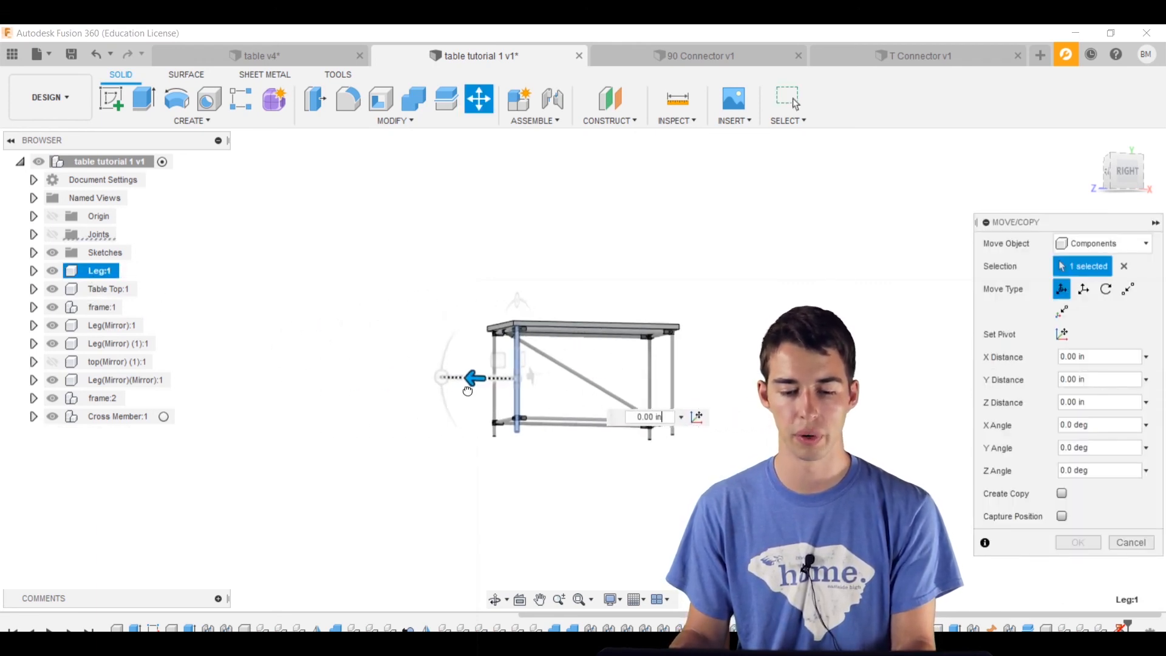
{"action": "left_click_drag", "start_coordinate": [499, 234], "coordinate": [499, 237]}
{"action": "middle_click_drag", "start_coordinate": [500, 237], "coordinate": [499, 182], "text": "shift"}
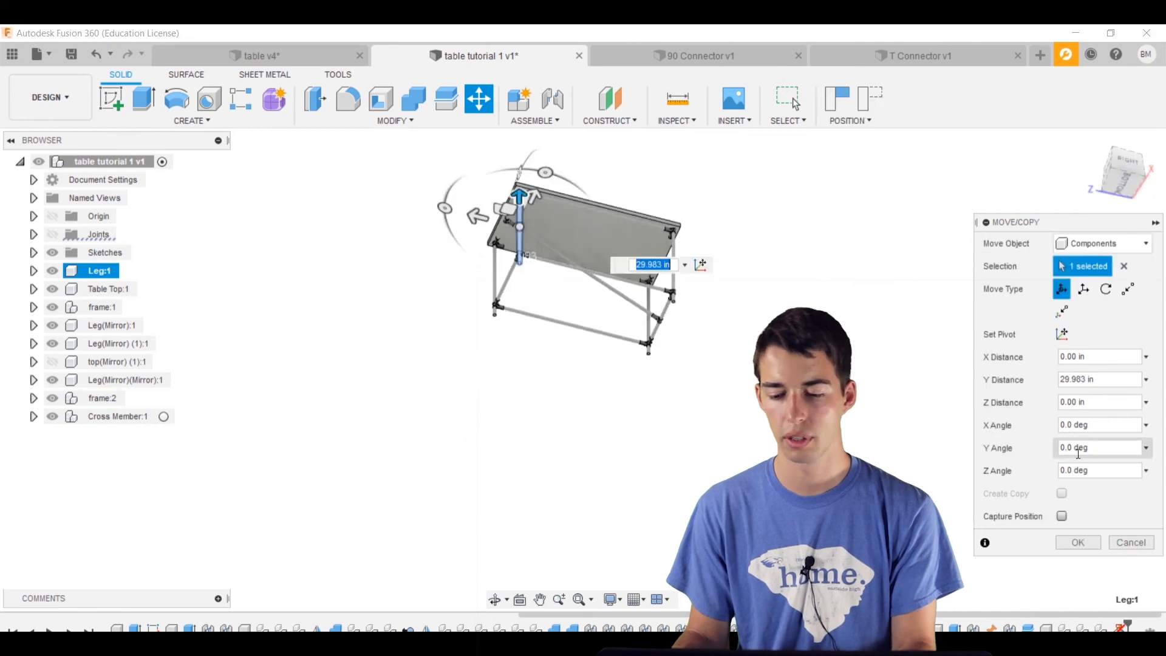
{"action": "left_click", "coordinate": [1129, 543]}
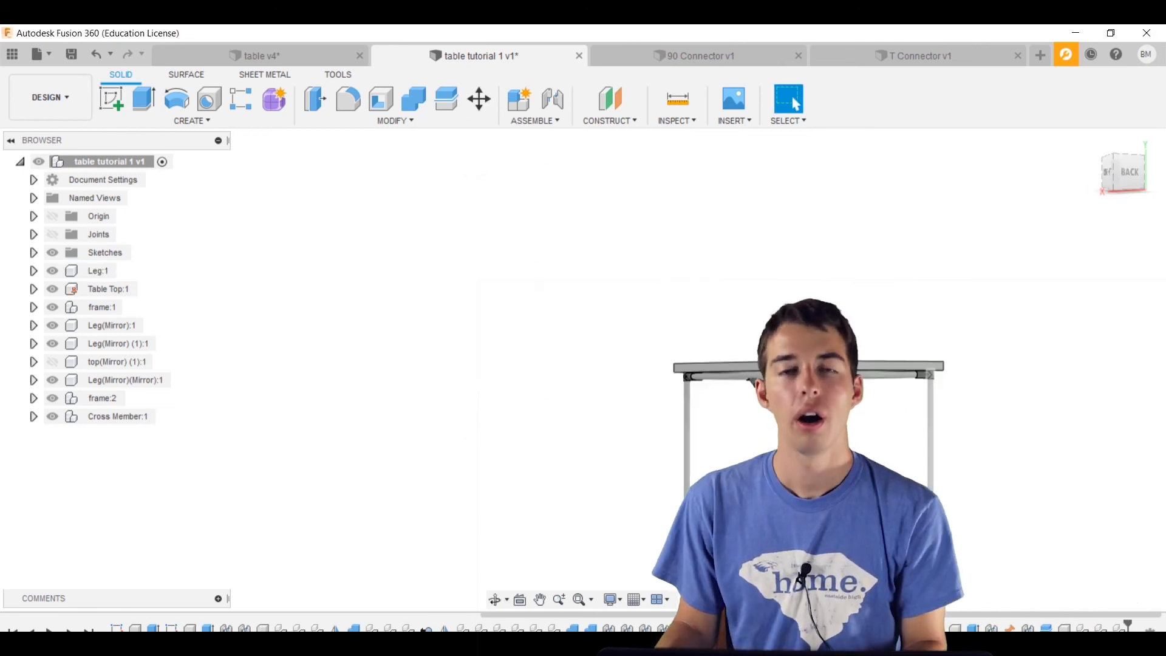
- Copy the Cross Member component and paste a second instance into the top-level assembly
{"action": "middle_click_drag", "start_coordinate": [844, 426], "coordinate": [781, 378]}
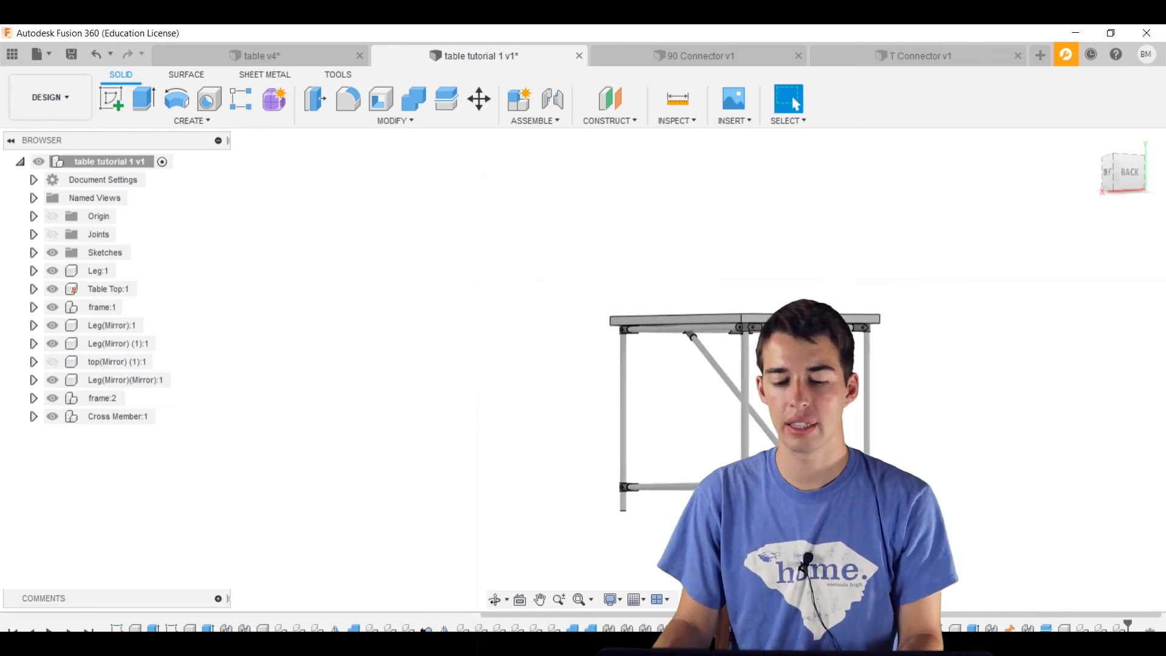
{"action": "scroll", "coordinate": [721, 371], "scroll_direction": "up", "scroll_amount": 4}
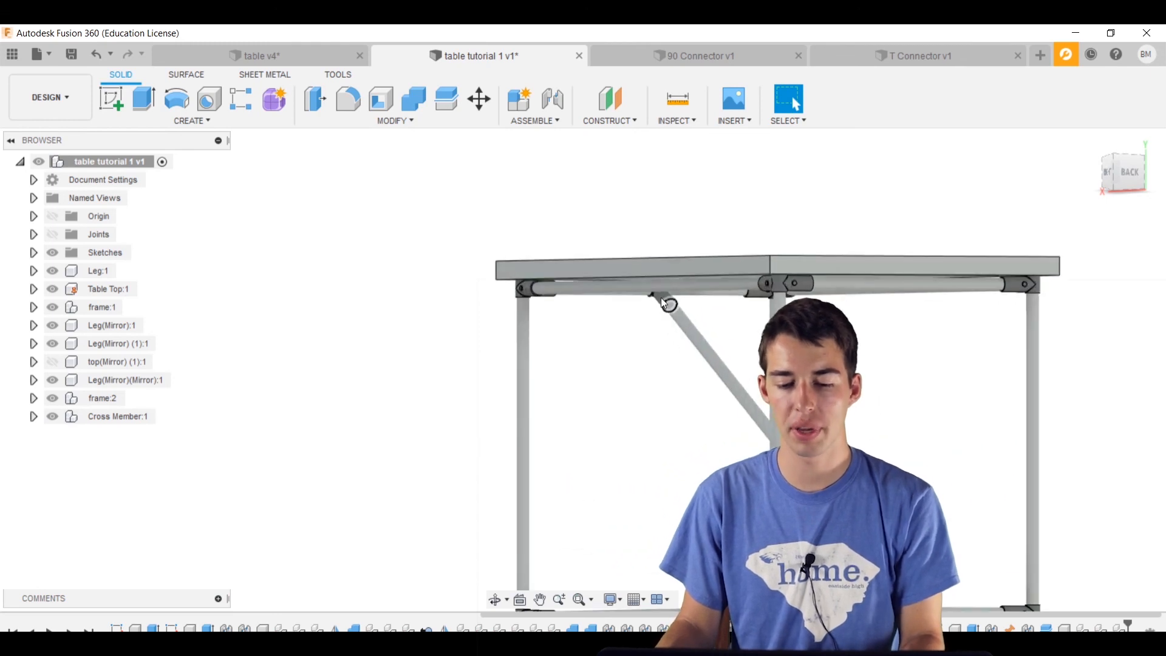
{"action": "middle_click_drag", "start_coordinate": [701, 345], "coordinate": [651, 254]}
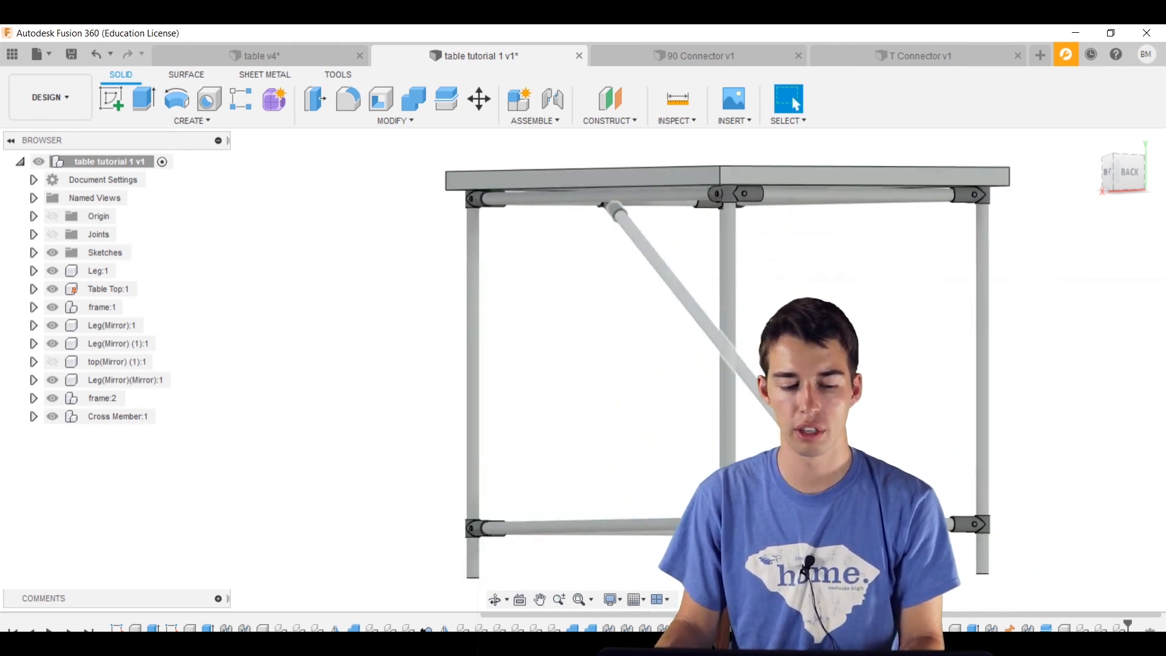
{"action": "left_click", "coordinate": [83, 420]}
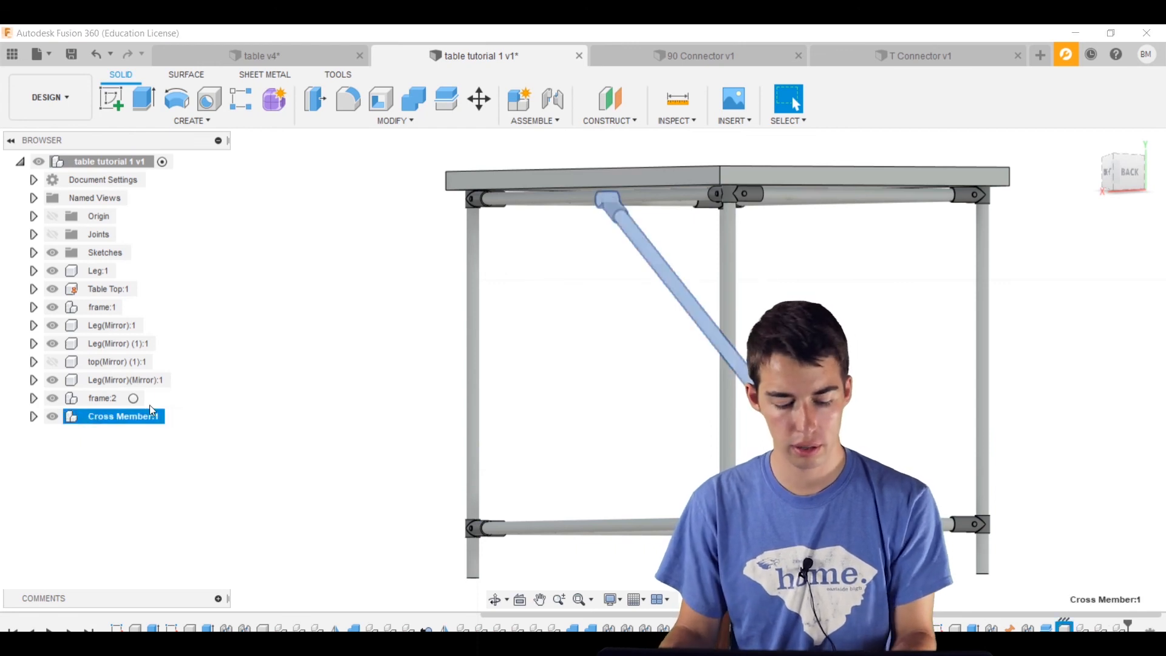
{"action": "key", "text": "ctrl+c"}
{"action": "key", "text": "ctrl+v"}
- Rotate the pasted Cross Member 180 degrees about Y so it crosses the original brace
{"action": "scroll", "coordinate": [529, 304], "scroll_direction": "down", "scroll_amount": 3}
{"action": "middle_click_drag", "start_coordinate": [528, 304], "coordinate": [550, 394], "text": "shift"}
{"action": "left_click_drag", "start_coordinate": [529, 389], "coordinate": [538, 243]}
{"action": "type", "text": "180"}
{"action": "scroll", "coordinate": [702, 399], "scroll_direction": "up", "scroll_amount": 3}
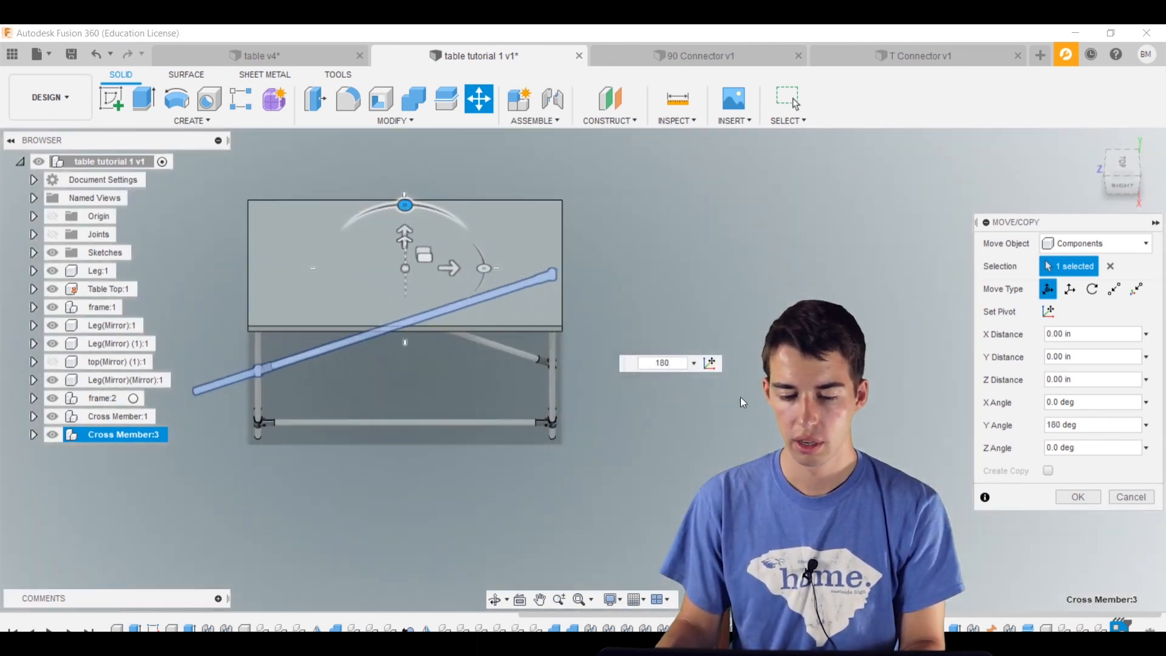
{"action": "middle_click_drag", "start_coordinate": [757, 452], "coordinate": [474, 348], "text": "shift"}
{"action": "scroll", "coordinate": [477, 349], "scroll_direction": "up", "scroll_amount": 1}
{"action": "left_click", "coordinate": [1078, 497]}
- Examine the crossed braces and their T connectors from above, below and the side of the table
{"action": "middle_click_drag", "start_coordinate": [560, 406], "coordinate": [458, 355], "text": "shift"}
{"action": "scroll", "coordinate": [504, 426], "scroll_direction": "up", "scroll_amount": 5}
{"action": "middle_click_drag", "start_coordinate": [503, 421], "coordinate": [621, 390]}
{"action": "middle_click_drag", "start_coordinate": [621, 390], "coordinate": [566, 401], "text": "shift"}
{"action": "middle_click_drag", "start_coordinate": [566, 400], "coordinate": [398, 571]}
{"action": "scroll", "coordinate": [393, 503], "scroll_direction": "down", "scroll_amount": 5}
{"action": "middle_click_drag", "start_coordinate": [392, 433], "coordinate": [419, 453], "text": "shift"}
{"action": "middle_click_drag", "start_coordinate": [419, 452], "coordinate": [390, 288]}
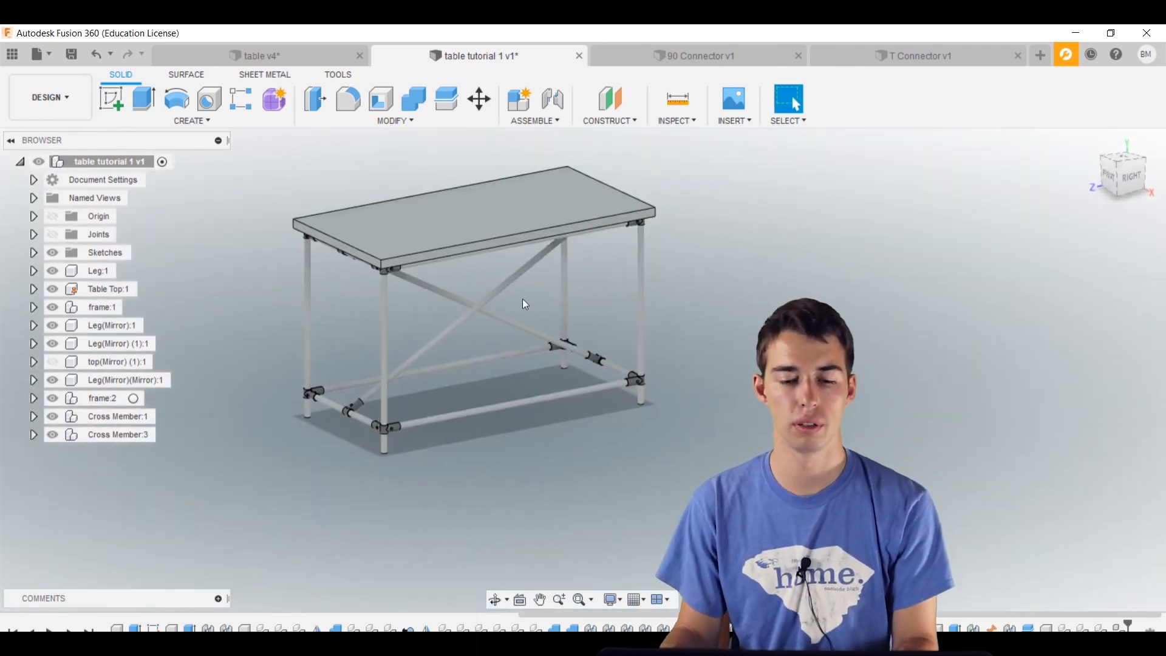
{"action": "middle_click_drag", "start_coordinate": [563, 279], "coordinate": [533, 230], "text": "shift"}
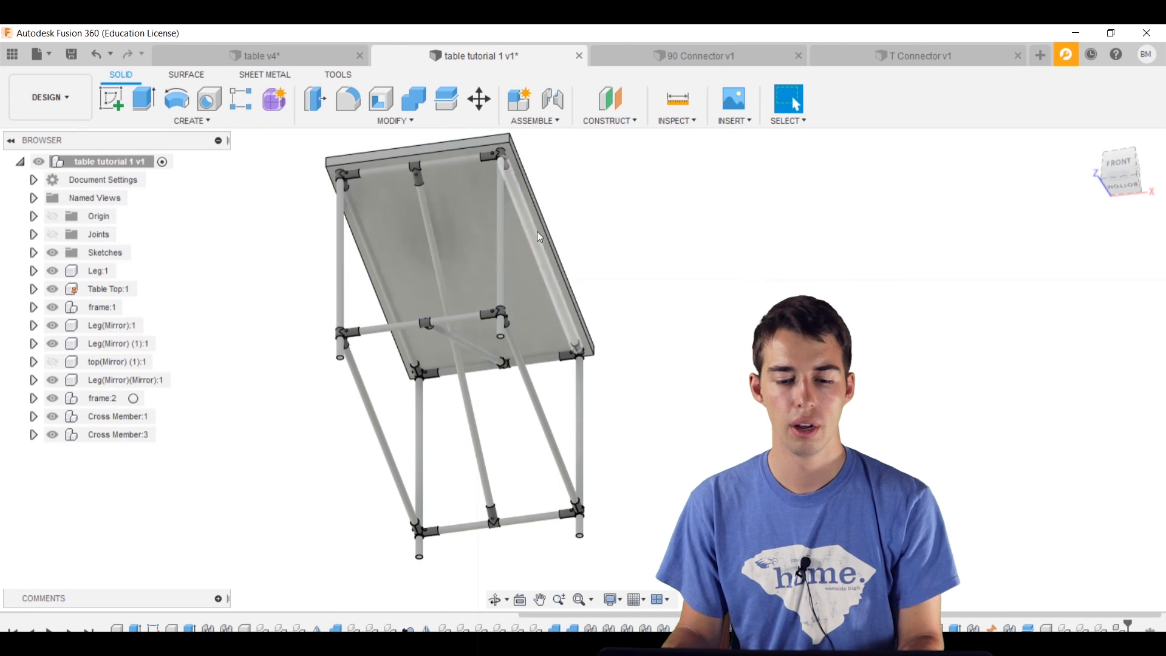
{"action": "scroll", "coordinate": [539, 237], "scroll_direction": "down", "scroll_amount": 3}
{"action": "scroll", "coordinate": [542, 244], "scroll_direction": "up", "scroll_amount": 6}
{"action": "middle_click_drag", "start_coordinate": [553, 238], "coordinate": [506, 273], "text": "shift"}
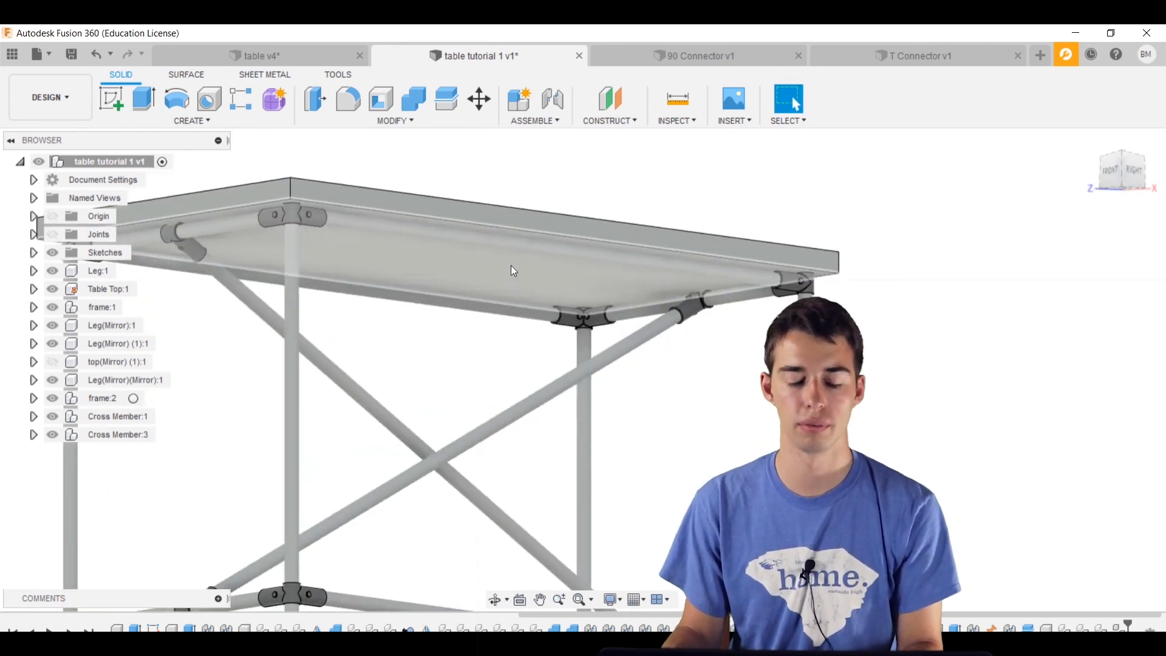
{"action": "scroll", "coordinate": [474, 352], "scroll_direction": "down", "scroll_amount": 4}
{"action": "middle_click_drag", "start_coordinate": [535, 395], "coordinate": [572, 294]}
{"action": "middle_click_drag", "start_coordinate": [674, 273], "coordinate": [639, 317], "text": "shift"}
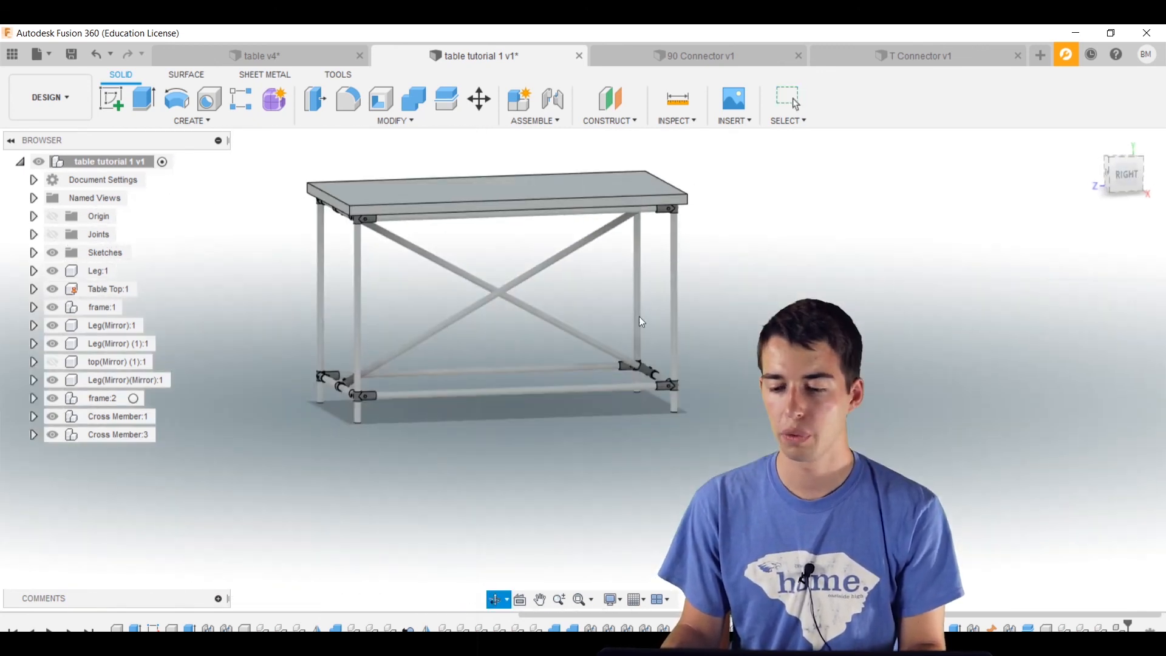
- Switch the view projection to Perspective and look over the table and crossed braces
{"action": "left_click", "coordinate": [1153, 204]}
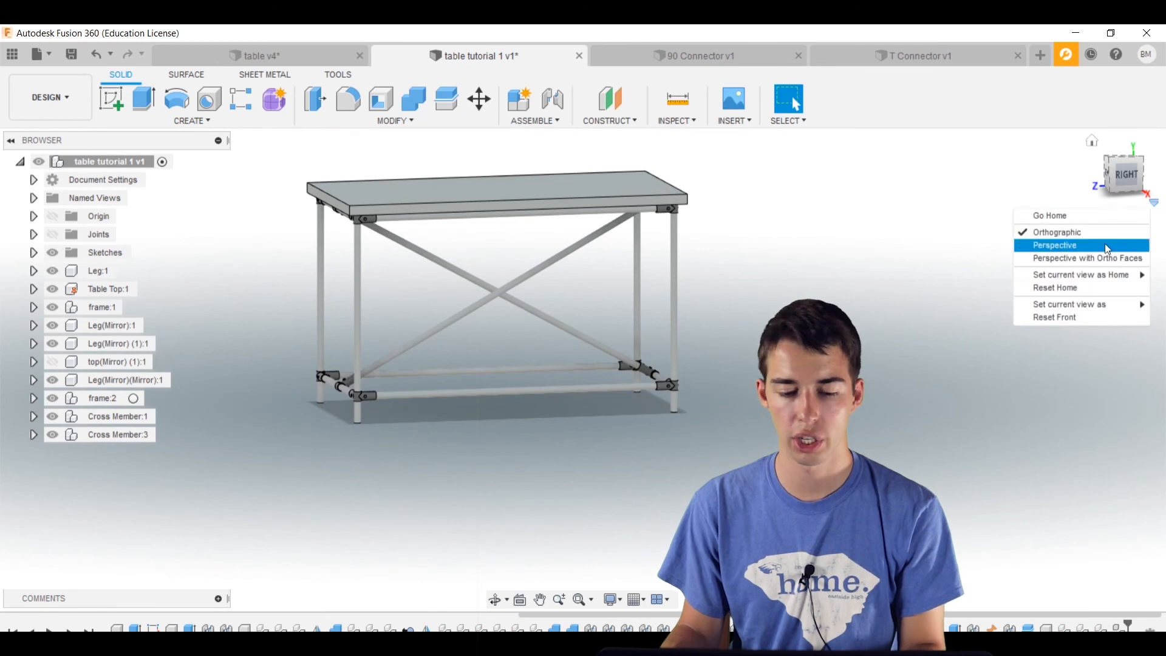
{"action": "left_click", "coordinate": [1057, 245]}
{"action": "middle_click_drag", "start_coordinate": [445, 362], "coordinate": [683, 389], "text": "shift"}
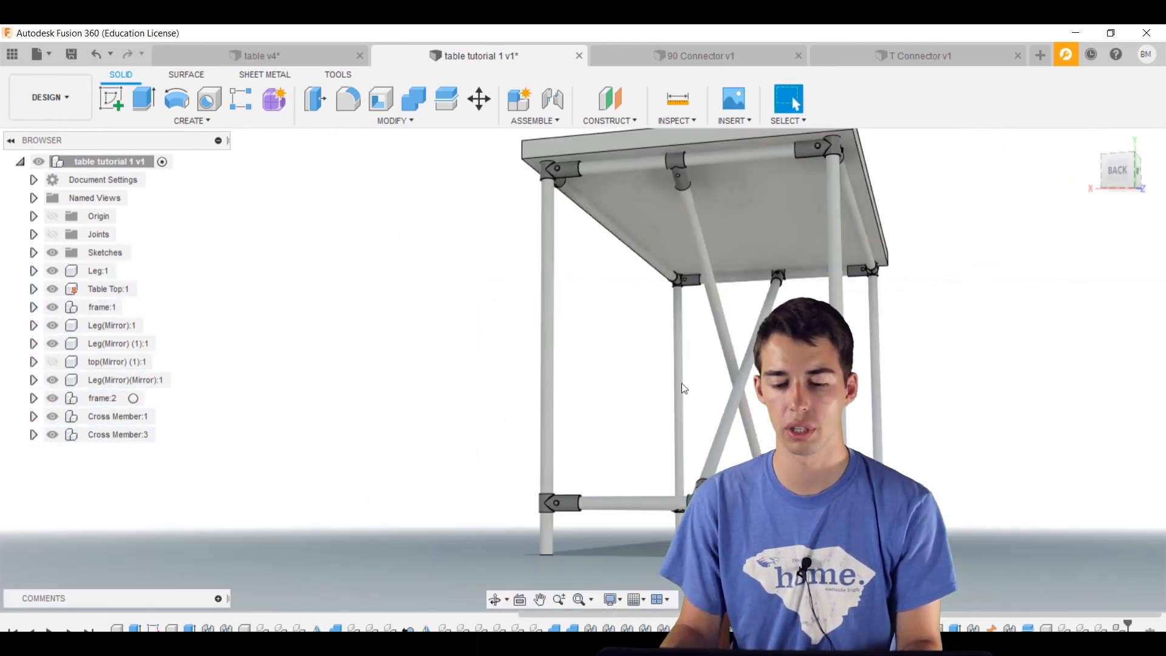
{"action": "scroll", "coordinate": [741, 343], "scroll_direction": "up", "scroll_amount": 8}
{"action": "scroll", "coordinate": [736, 340], "scroll_direction": "down", "scroll_amount": 12}
{"action": "middle_click_drag", "start_coordinate": [737, 340], "coordinate": [774, 367], "text": "shift"}
- Run an interference check between the two diagonal cross member pipes
{"action": "left_click", "coordinate": [671, 121]}
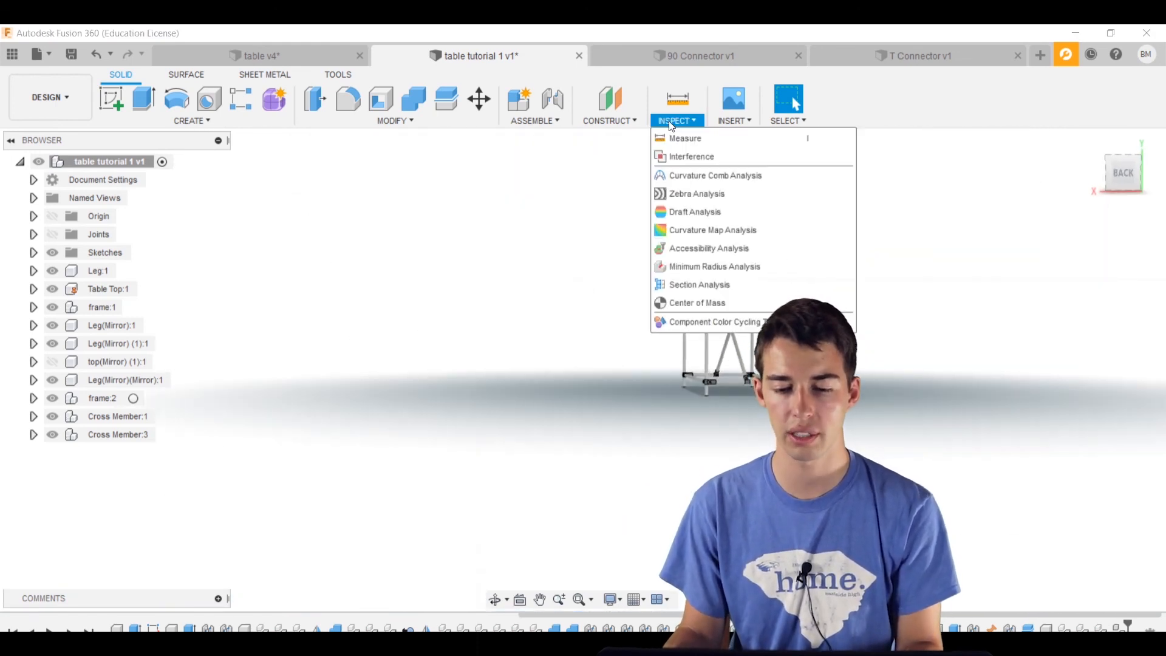
{"action": "left_click", "coordinate": [685, 153]}
{"action": "scroll", "coordinate": [734, 325], "scroll_direction": "up", "scroll_amount": 3}
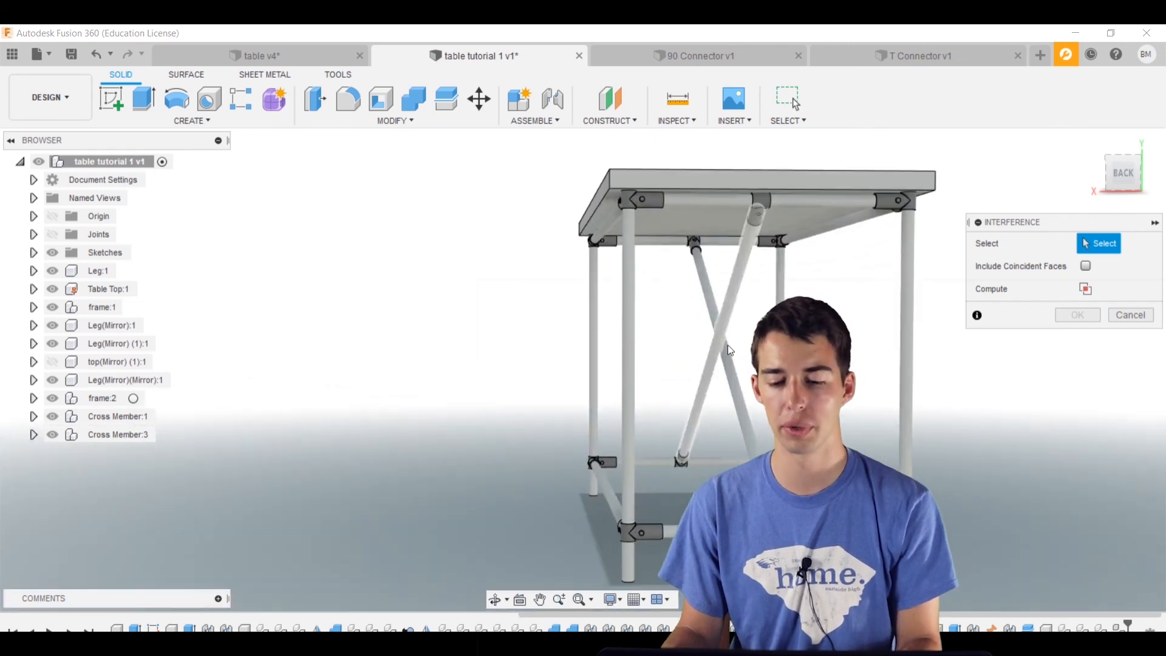
{"action": "left_click", "coordinate": [729, 367]}
{"action": "left_click", "coordinate": [711, 357]}
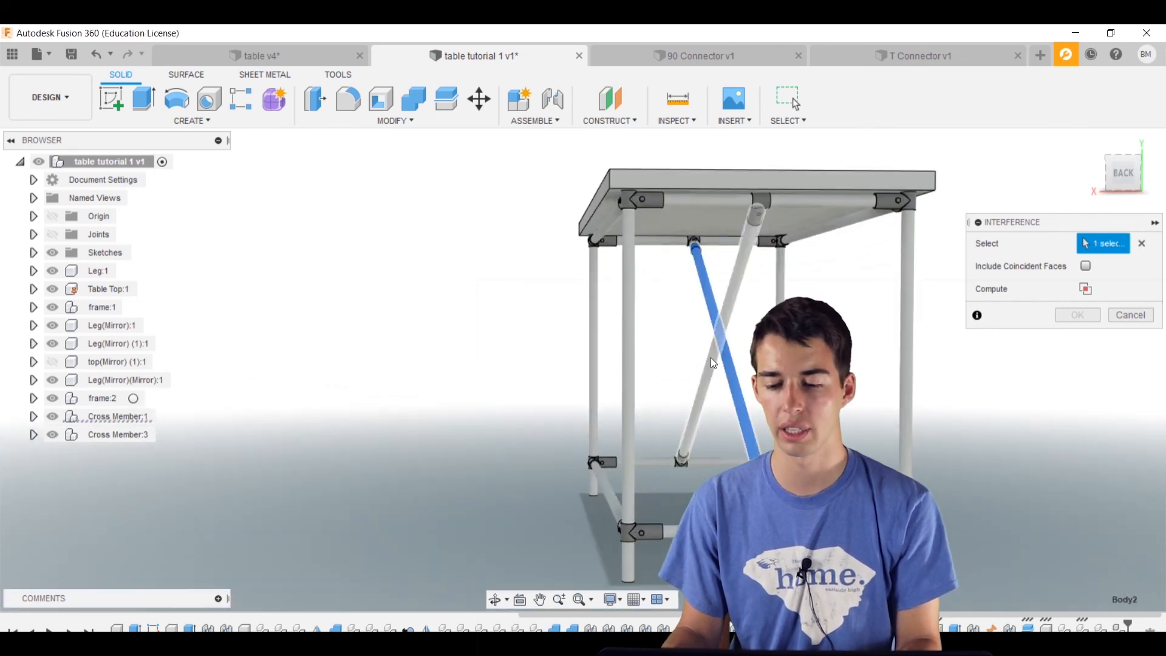
{"action": "left_click", "coordinate": [1088, 290]}
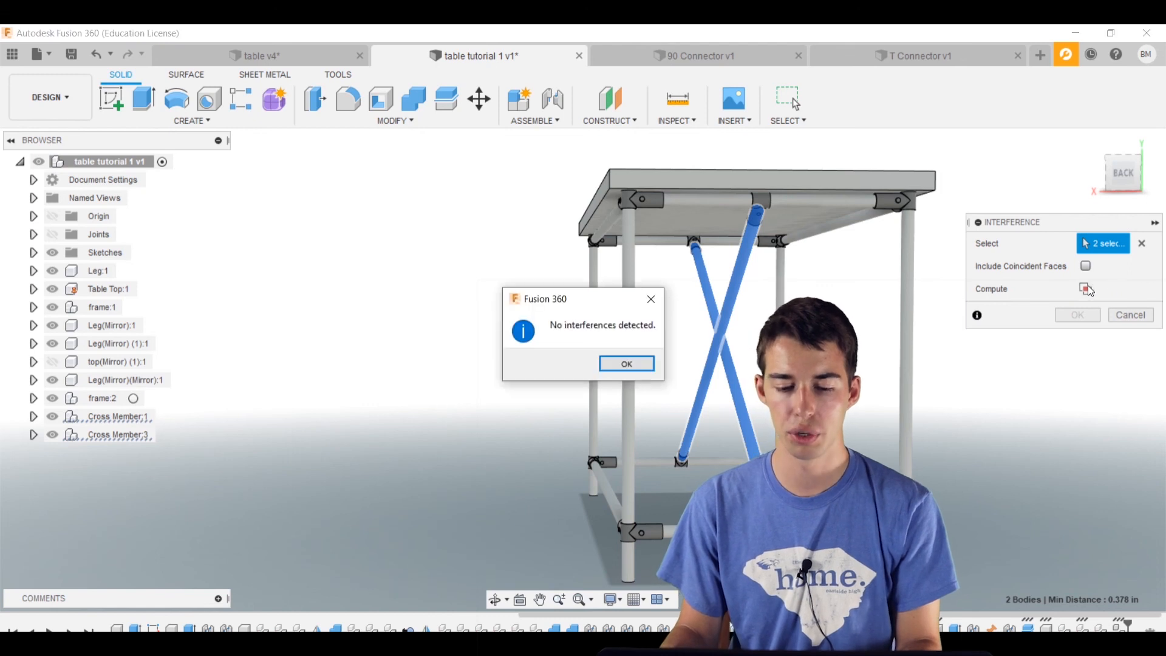
{"action": "left_click", "coordinate": [621, 365]}
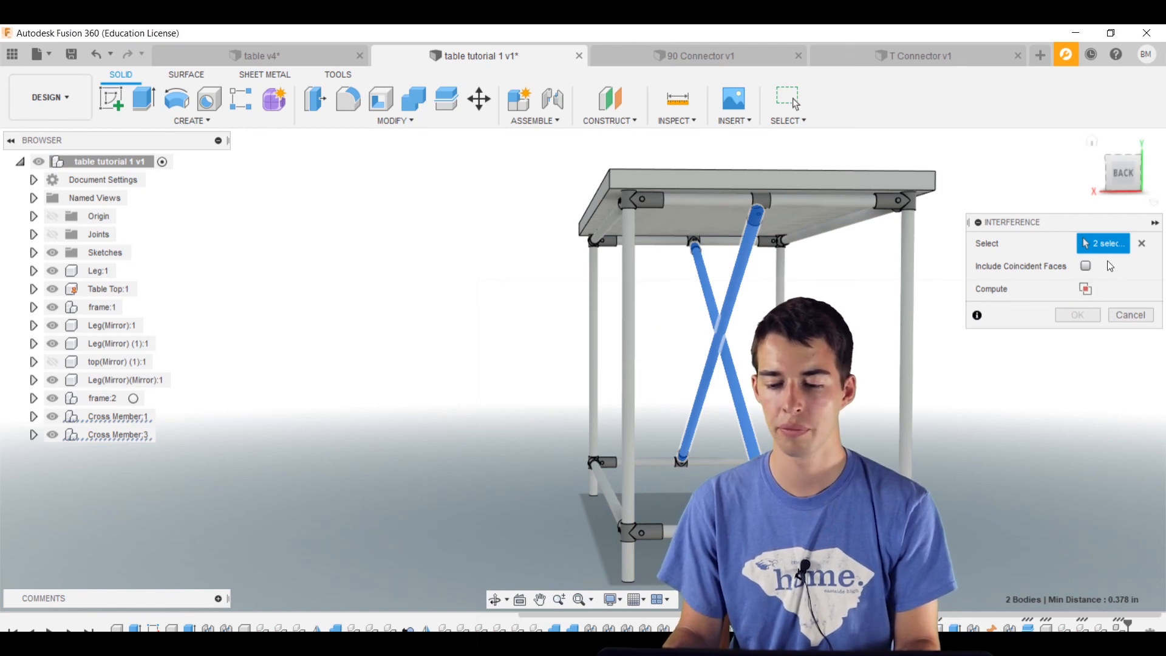
- Clear the interference selection and compute the check with nothing selected
{"action": "left_click", "coordinate": [1141, 244]}
{"action": "left_click", "coordinate": [1086, 289]}
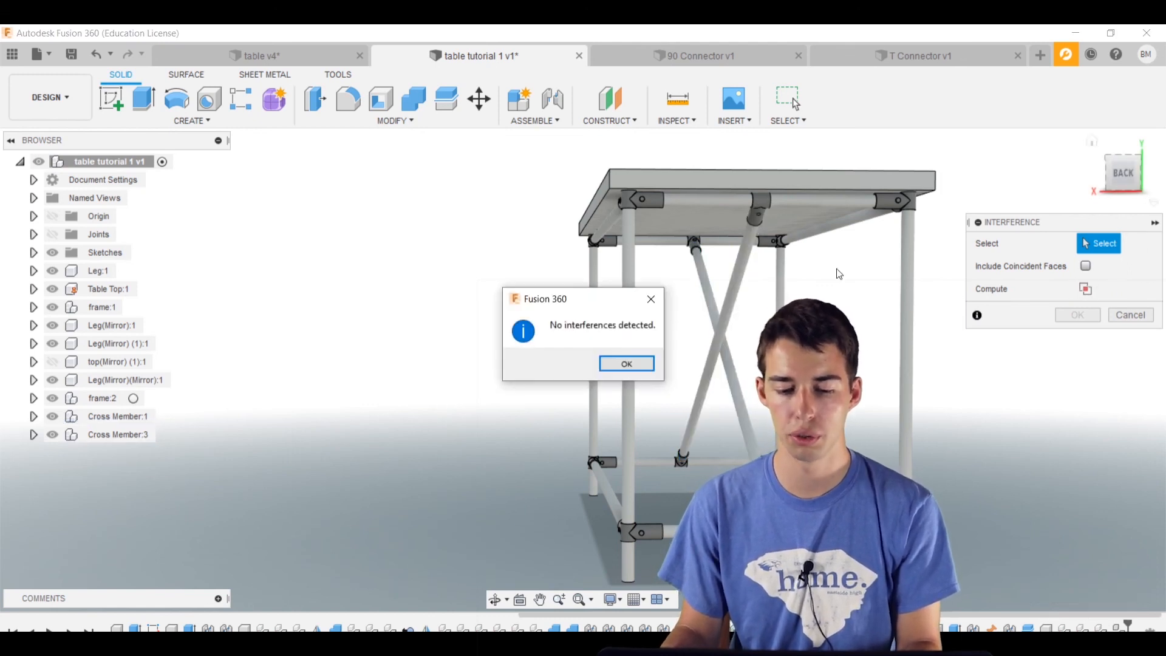
{"action": "left_click", "coordinate": [652, 299]}
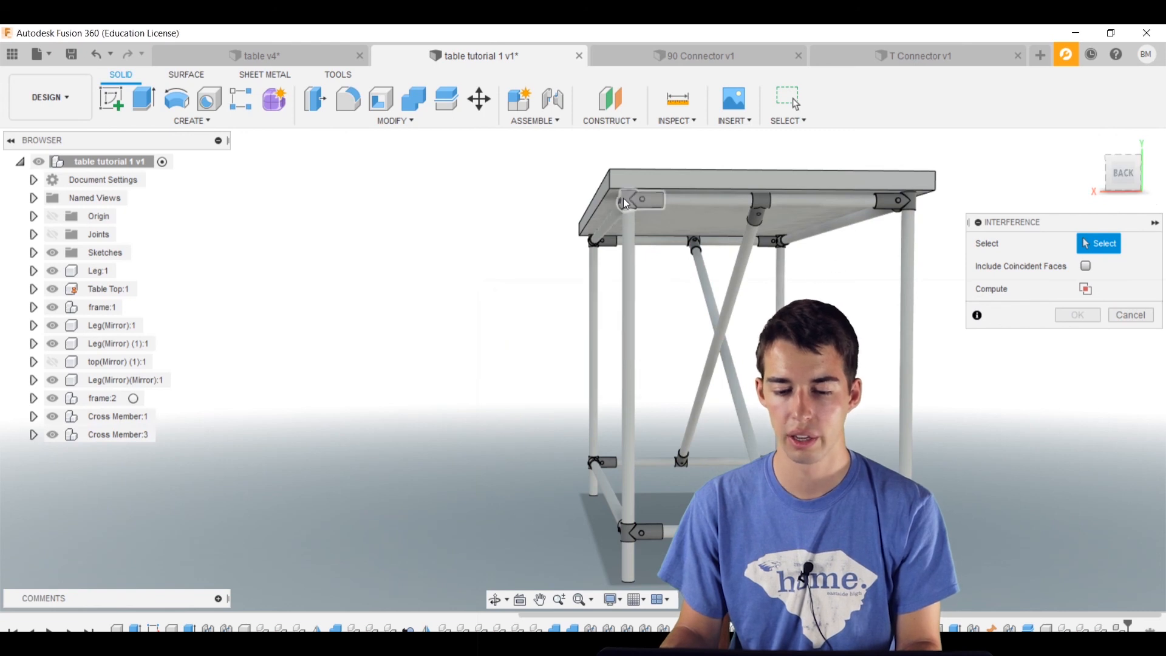
- Check an upper corner connector and its leg for interference, including coincident faces, and close the check
{"action": "scroll", "coordinate": [623, 198], "scroll_direction": "up", "scroll_amount": 3}
{"action": "left_click", "coordinate": [643, 201]}
{"action": "left_click", "coordinate": [628, 249]}
{"action": "left_click", "coordinate": [1086, 289]}
{"action": "left_click", "coordinate": [613, 364]}
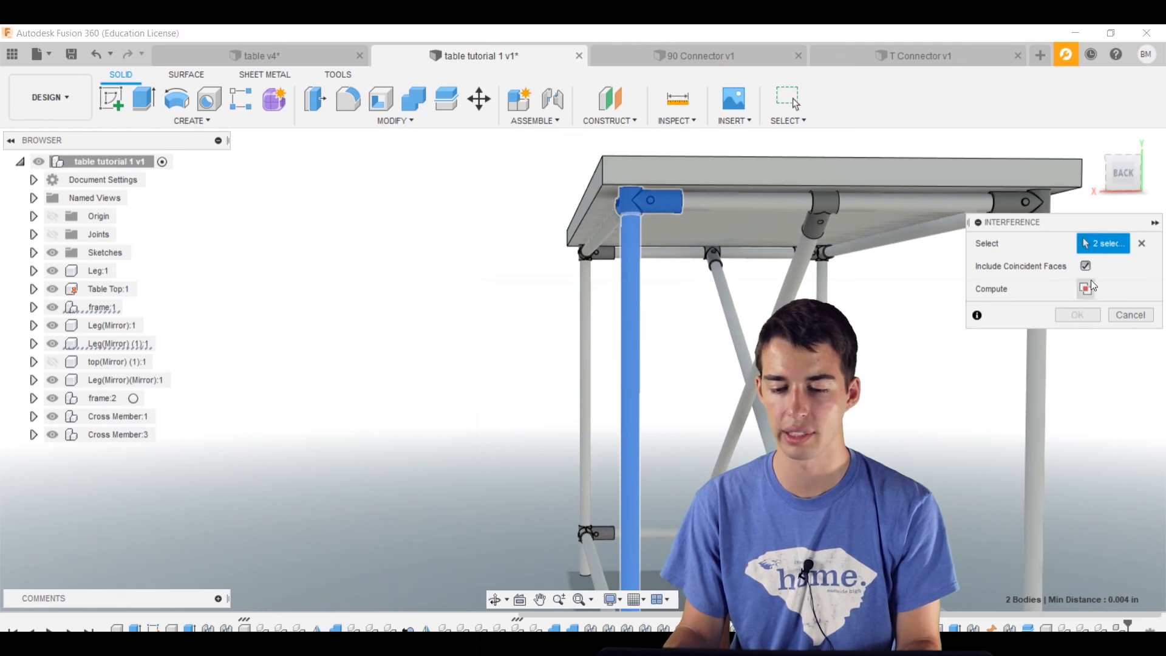
{"action": "left_click", "coordinate": [1140, 244]}
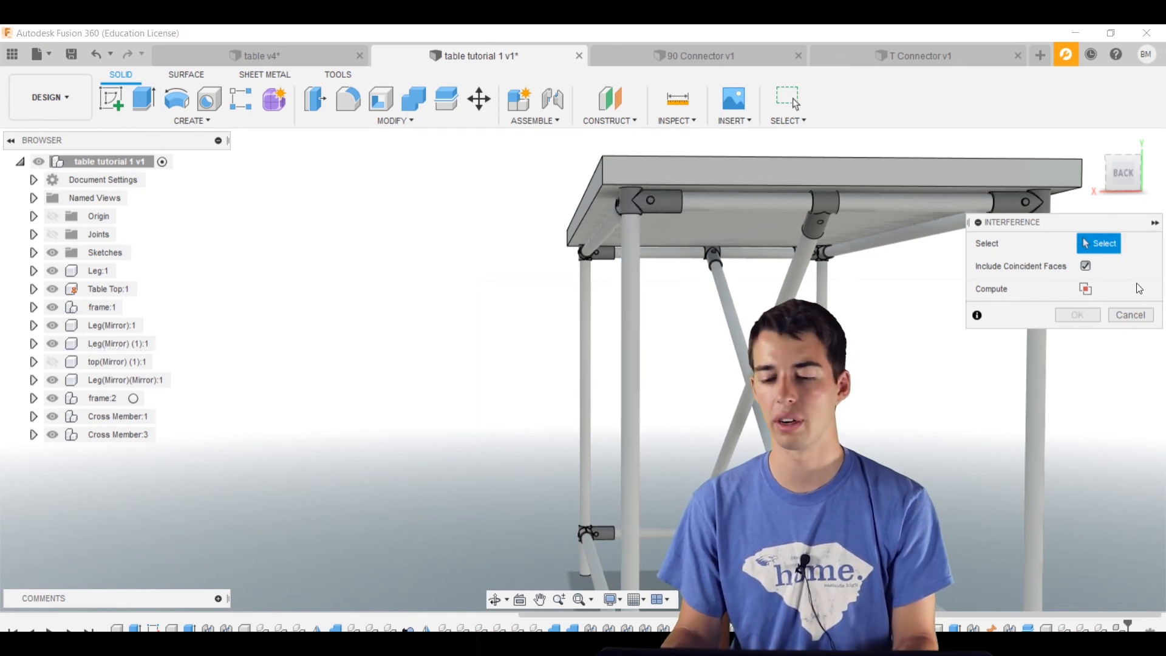
{"action": "left_click", "coordinate": [1121, 315]}
- Check an upper 90-degree corner connector against the table top for interference with coincident faces included, and dismiss the results
{"action": "scroll", "coordinate": [694, 344], "scroll_direction": "down", "scroll_amount": 5}
{"action": "middle_click_drag", "start_coordinate": [661, 351], "coordinate": [699, 335], "text": "shift"}
{"action": "scroll", "coordinate": [690, 332], "scroll_direction": "up", "scroll_amount": 3}
{"action": "scroll", "coordinate": [693, 335], "scroll_direction": "up", "scroll_amount": 2}
{"action": "middle_click_drag", "start_coordinate": [617, 377], "coordinate": [632, 312], "text": "shift"}
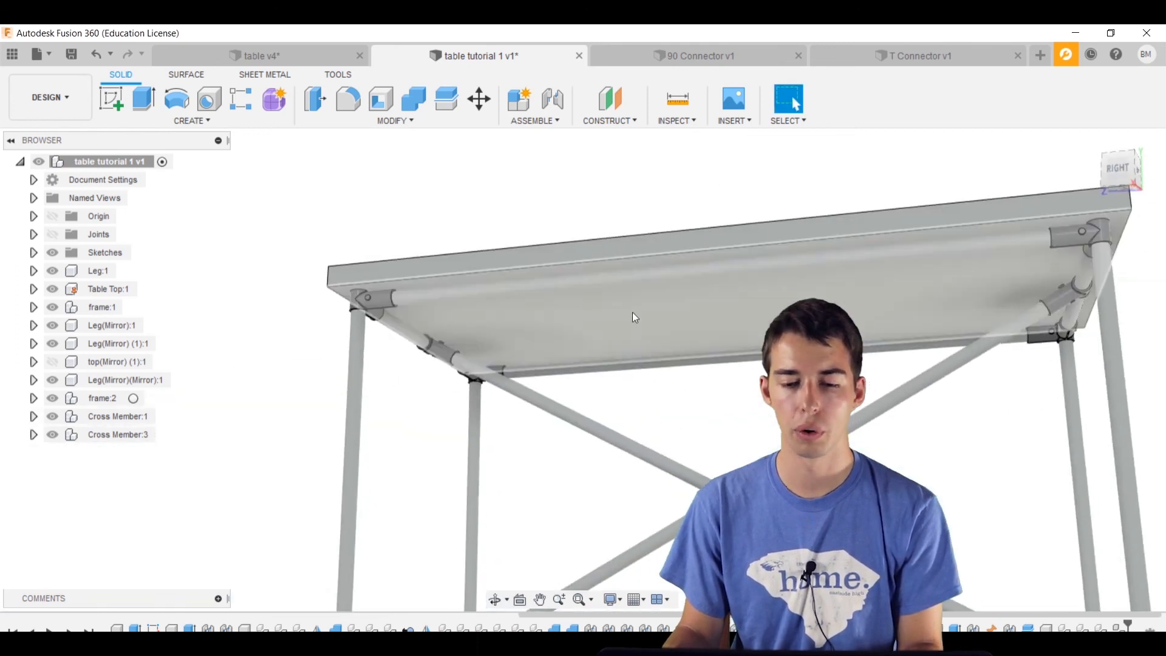
{"action": "left_click", "coordinate": [665, 121]}
{"action": "left_click", "coordinate": [683, 157]}
{"action": "scroll", "coordinate": [352, 307], "scroll_direction": "up", "scroll_amount": 1}
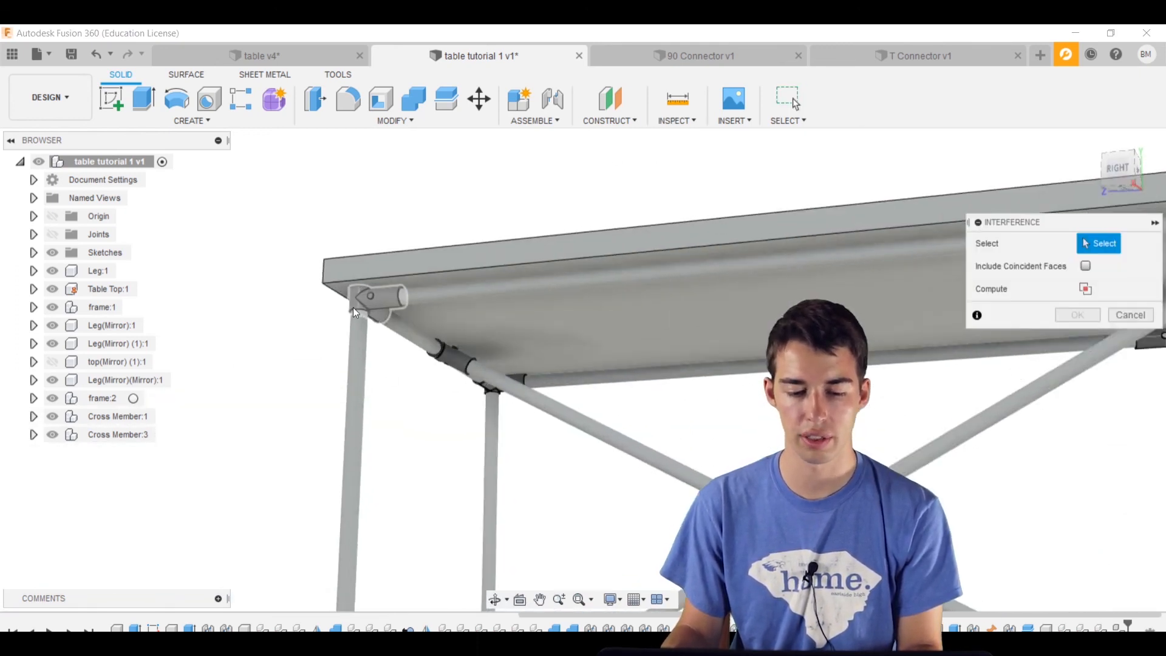
{"action": "left_click", "coordinate": [359, 306]}
{"action": "scroll", "coordinate": [383, 285], "scroll_direction": "up", "scroll_amount": 2}
{"action": "left_click", "coordinate": [406, 264]}
{"action": "left_click", "coordinate": [1086, 265]}
{"action": "left_click", "coordinate": [1087, 290]}
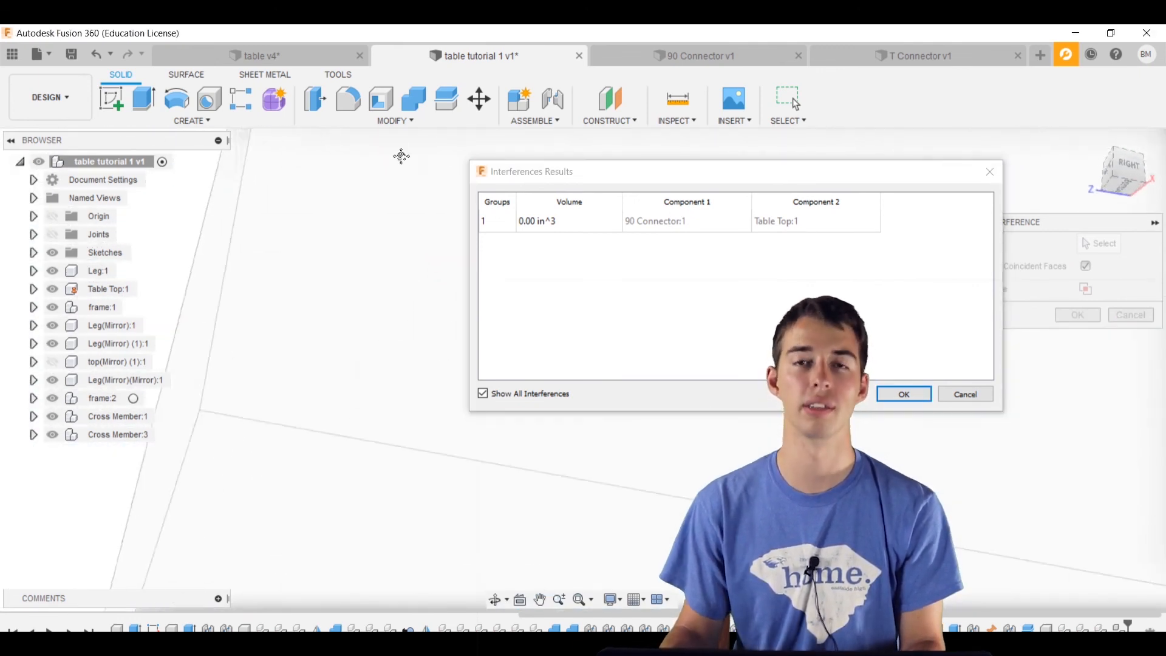
{"action": "left_click", "coordinate": [966, 394]}
- Select the whole table and compute an interference check with coincident faces excluded
{"action": "scroll", "coordinate": [687, 275], "scroll_direction": "down", "scroll_amount": 5}
{"action": "middle_click_drag", "start_coordinate": [716, 325], "coordinate": [624, 441], "text": "shift"}
{"action": "scroll", "coordinate": [625, 441], "scroll_direction": "up", "scroll_amount": 5}
{"action": "scroll", "coordinate": [771, 432], "scroll_direction": "down", "scroll_amount": 8}
{"action": "left_click", "coordinate": [672, 124]}
{"action": "left_click", "coordinate": [687, 156]}
{"action": "left_click_drag", "start_coordinate": [684, 327], "coordinate": [850, 496]}
{"action": "left_click", "coordinate": [1084, 288]}
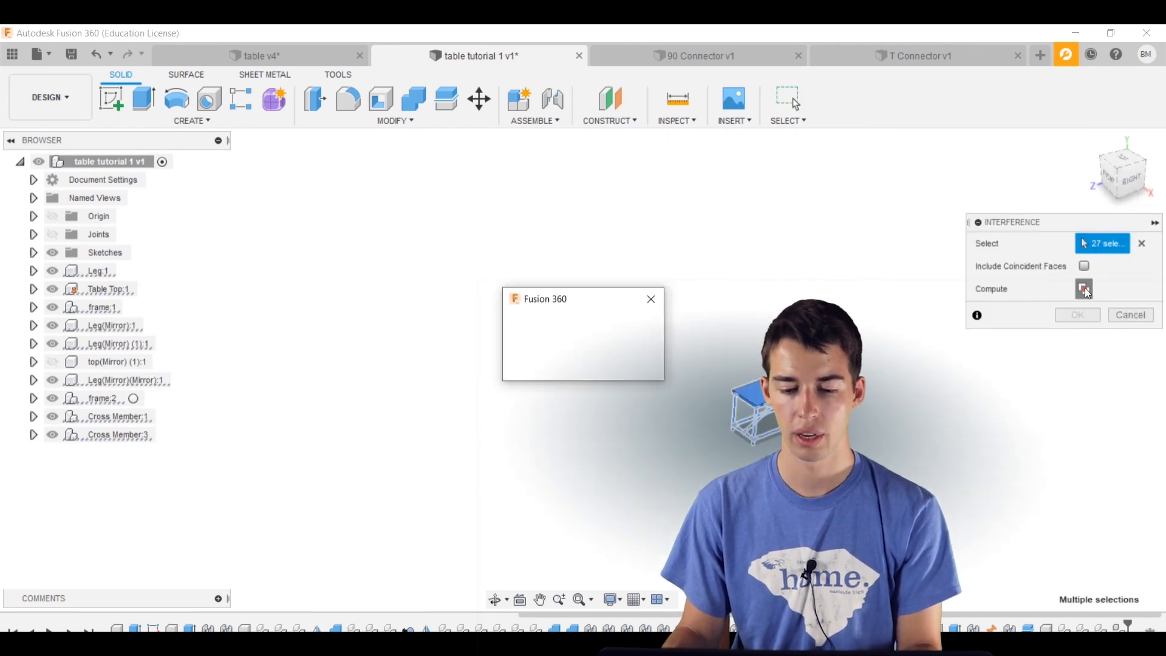
- Dismiss the whole-table interference results and close the check
{"action": "left_click", "coordinate": [627, 363]}
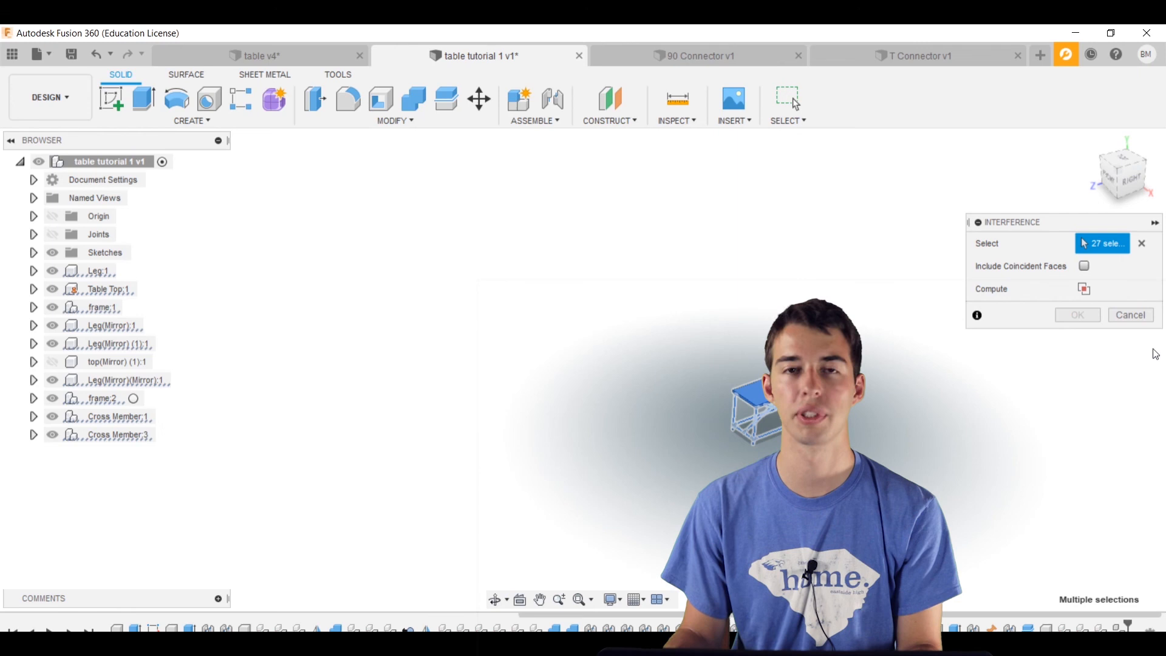
{"action": "left_click", "coordinate": [1131, 314]}
- Switch the view of the table to orthographic projection
{"action": "scroll", "coordinate": [759, 407], "scroll_direction": "up", "scroll_amount": 10}
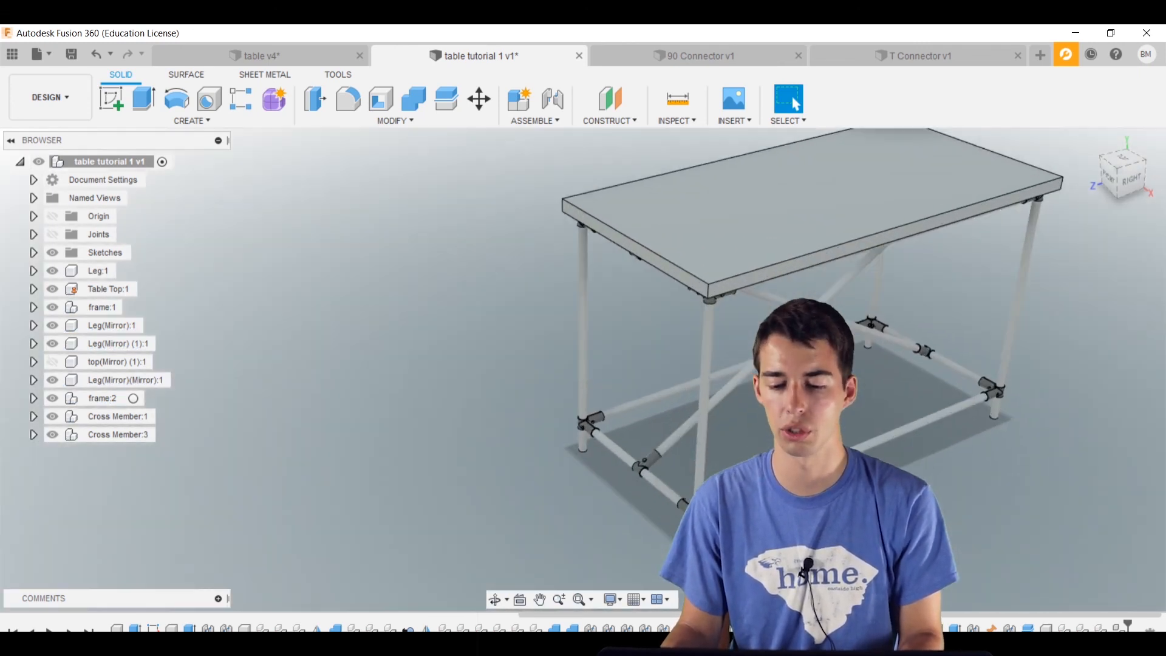
{"action": "middle_click_drag", "start_coordinate": [664, 509], "coordinate": [672, 360], "text": "shift"}
{"action": "right_click", "coordinate": [1129, 188]}
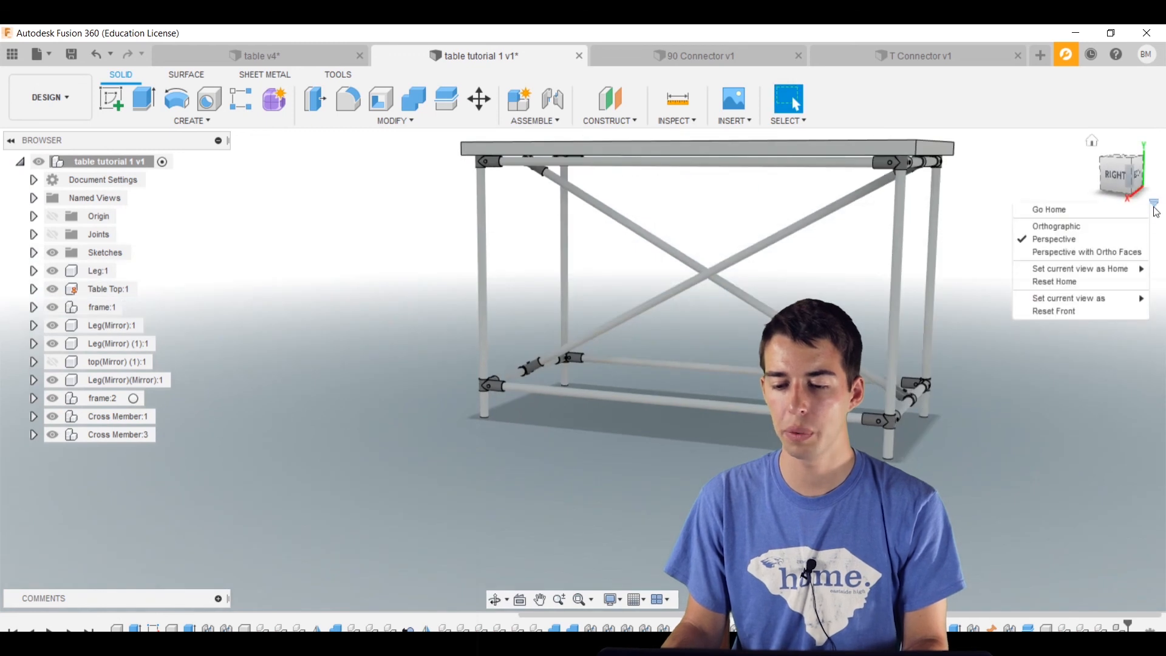
{"action": "left_click", "coordinate": [1051, 229]}
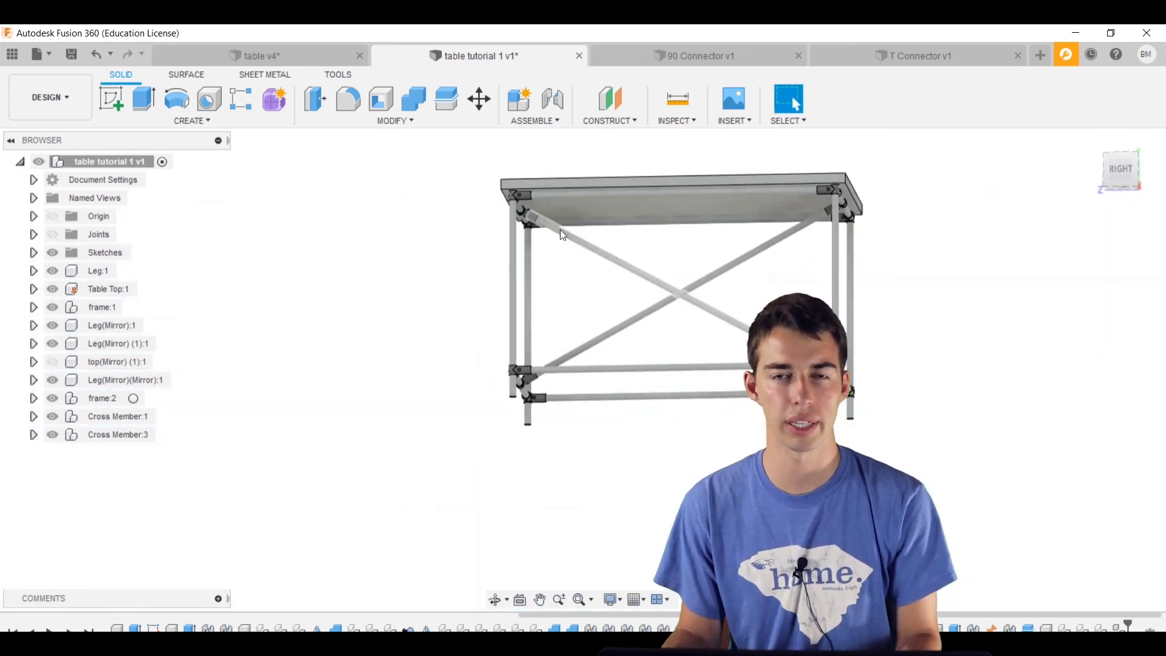
- Hide the Top T and Bottom T connectors inside Cross Member:1 to expose the ends of its diagonal pipe
{"action": "scroll", "coordinate": [603, 255], "scroll_direction": "up", "scroll_amount": 1}
{"action": "scroll", "coordinate": [606, 260], "scroll_direction": "up", "scroll_amount": 4}
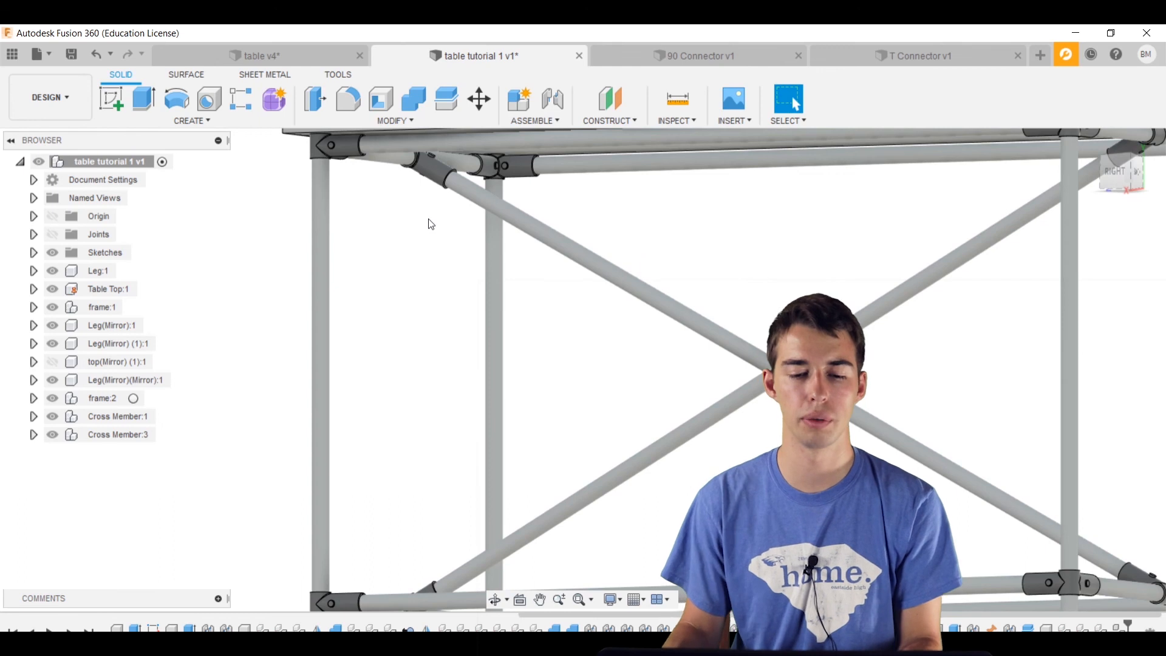
{"action": "middle_click_drag", "start_coordinate": [428, 224], "coordinate": [26, 460], "text": "shift"}
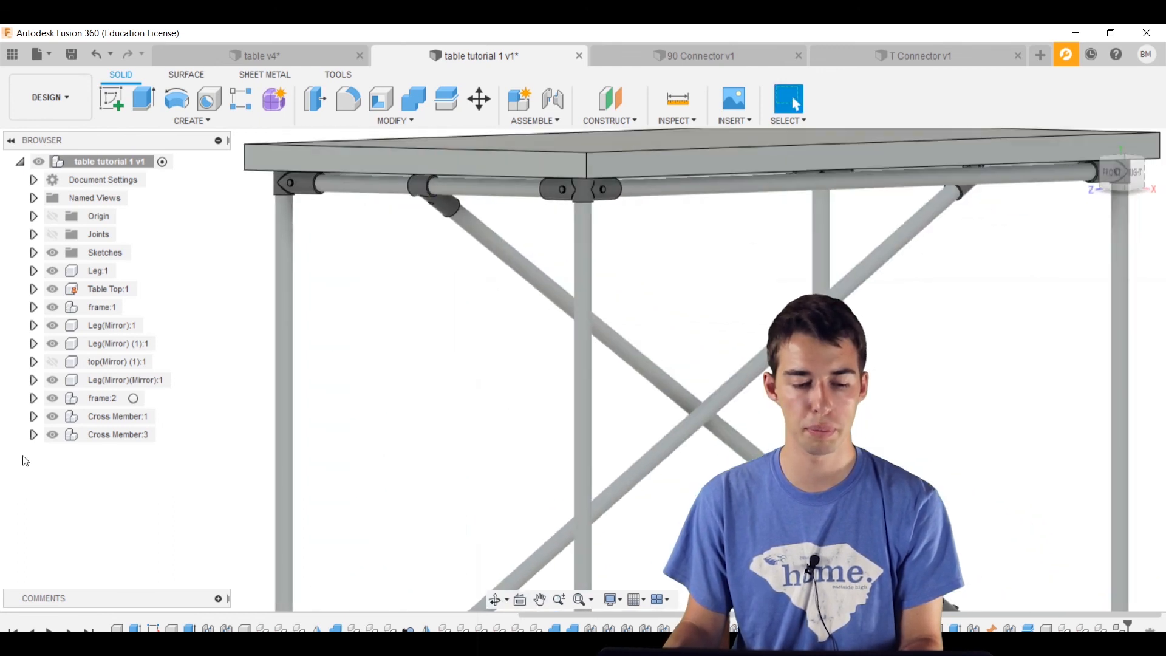
{"action": "left_click", "coordinate": [34, 417]}
{"action": "left_click", "coordinate": [67, 471]}
{"action": "left_click", "coordinate": [65, 507]}
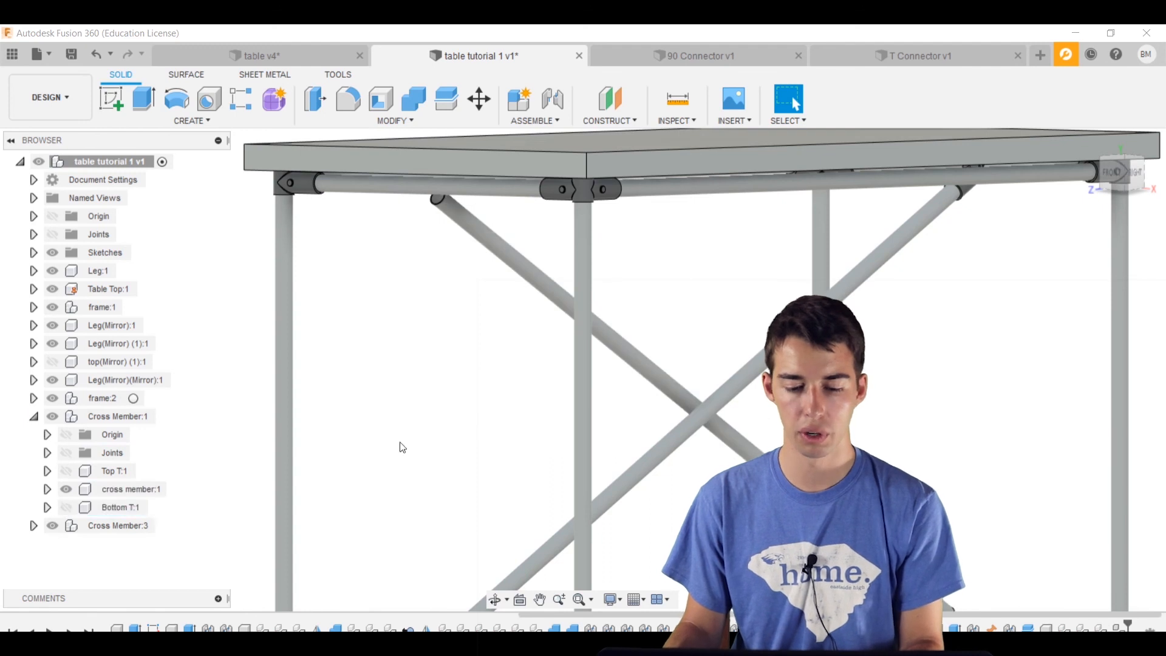
- Measure the length of Cross Member:1's diagonal pipe between its two end faces, and finish measuring
{"action": "middle_click_drag", "start_coordinate": [400, 442], "coordinate": [338, 313]}
{"action": "scroll", "coordinate": [442, 413], "scroll_direction": "down", "scroll_amount": 4}
{"action": "middle_click_drag", "start_coordinate": [539, 365], "coordinate": [609, 359], "text": "shift"}
{"action": "scroll", "coordinate": [537, 224], "scroll_direction": "up", "scroll_amount": 3}
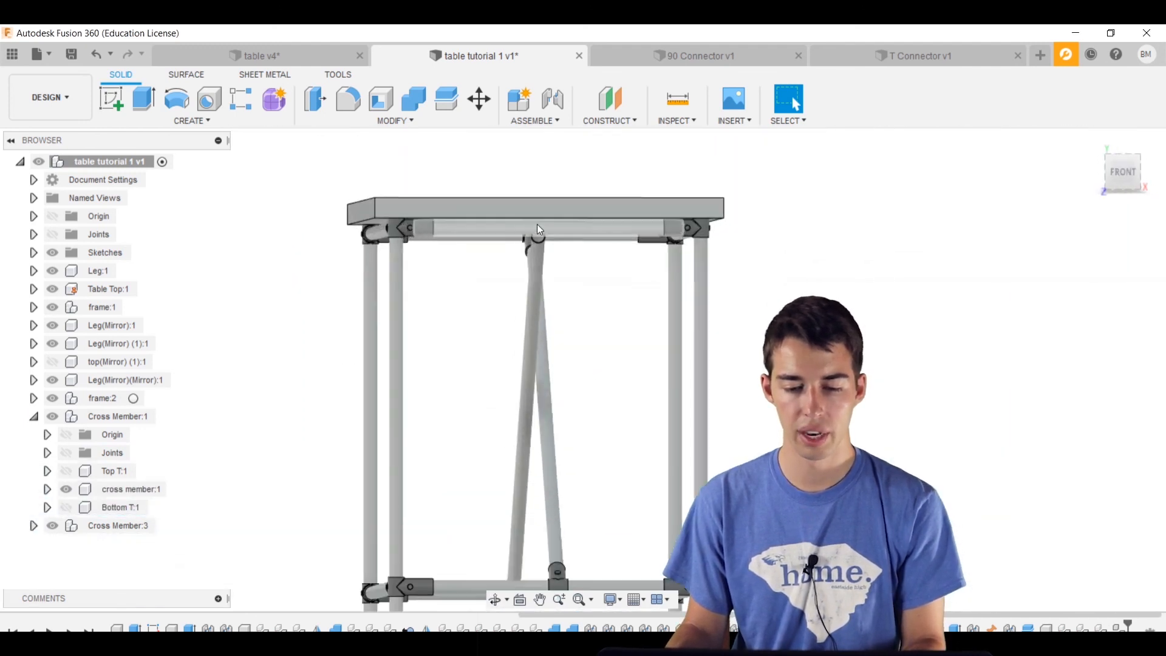
{"action": "scroll", "coordinate": [537, 224], "scroll_direction": "up", "scroll_amount": 10}
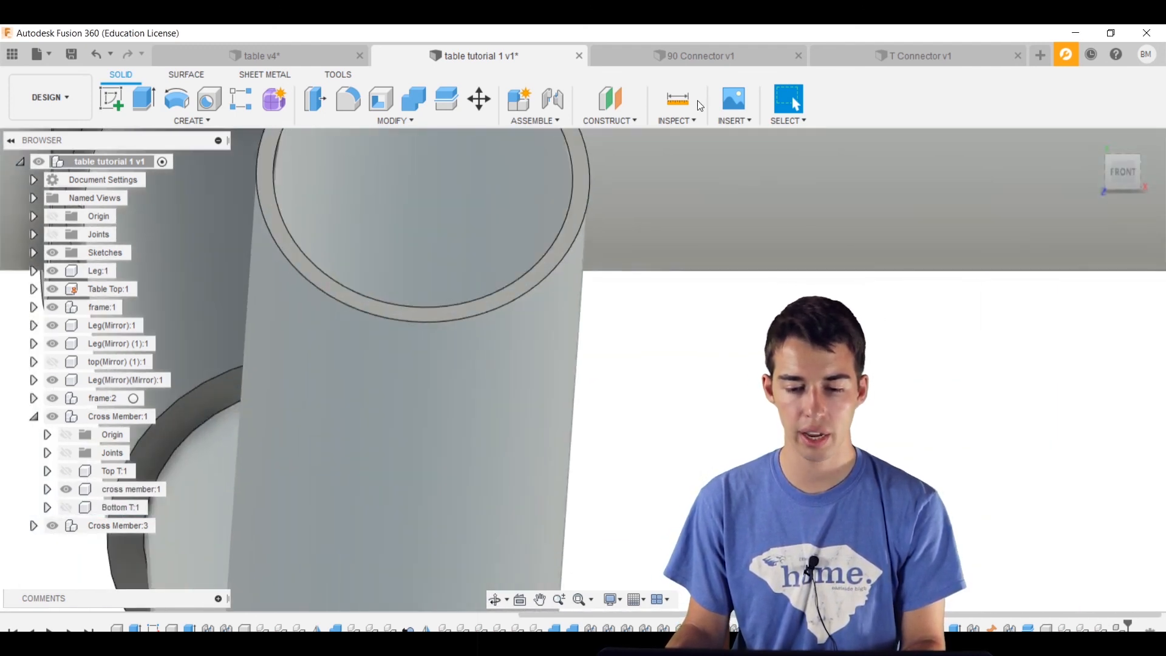
{"action": "left_click", "coordinate": [680, 102]}
{"action": "left_click", "coordinate": [578, 201]}
{"action": "scroll", "coordinate": [596, 390], "scroll_direction": "down", "scroll_amount": 8}
{"action": "middle_click_drag", "start_coordinate": [657, 473], "coordinate": [445, 438], "text": "shift"}
{"action": "middle_click_drag", "start_coordinate": [645, 526], "coordinate": [616, 547], "text": "shift"}
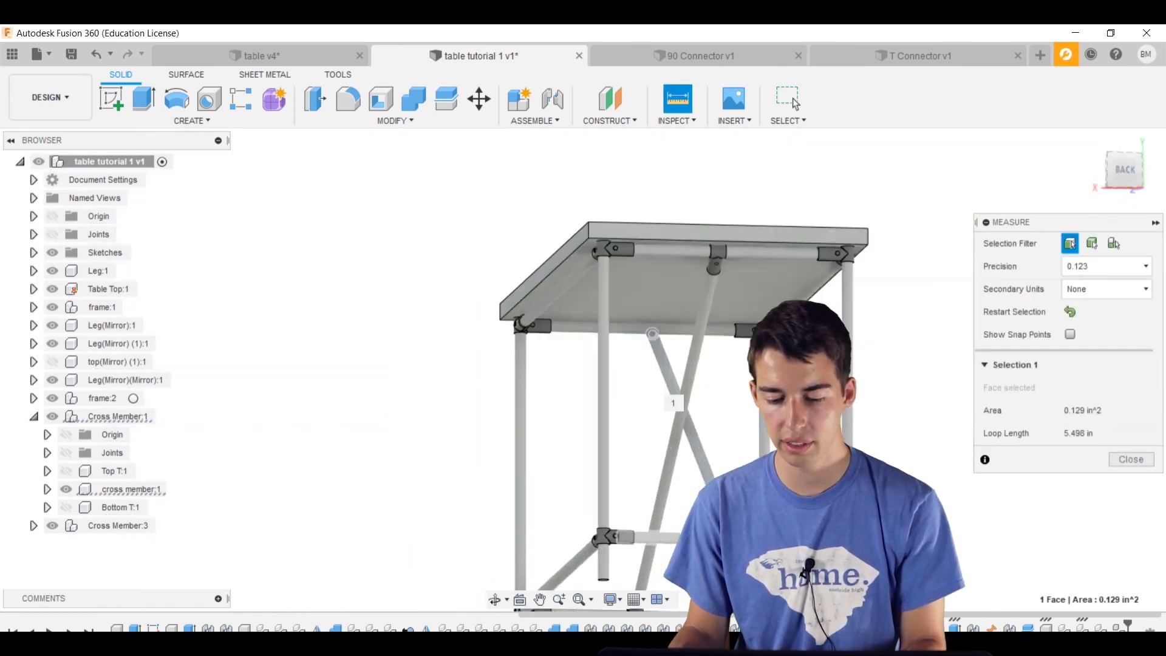
{"action": "scroll", "coordinate": [753, 456], "scroll_direction": "up", "scroll_amount": 12}
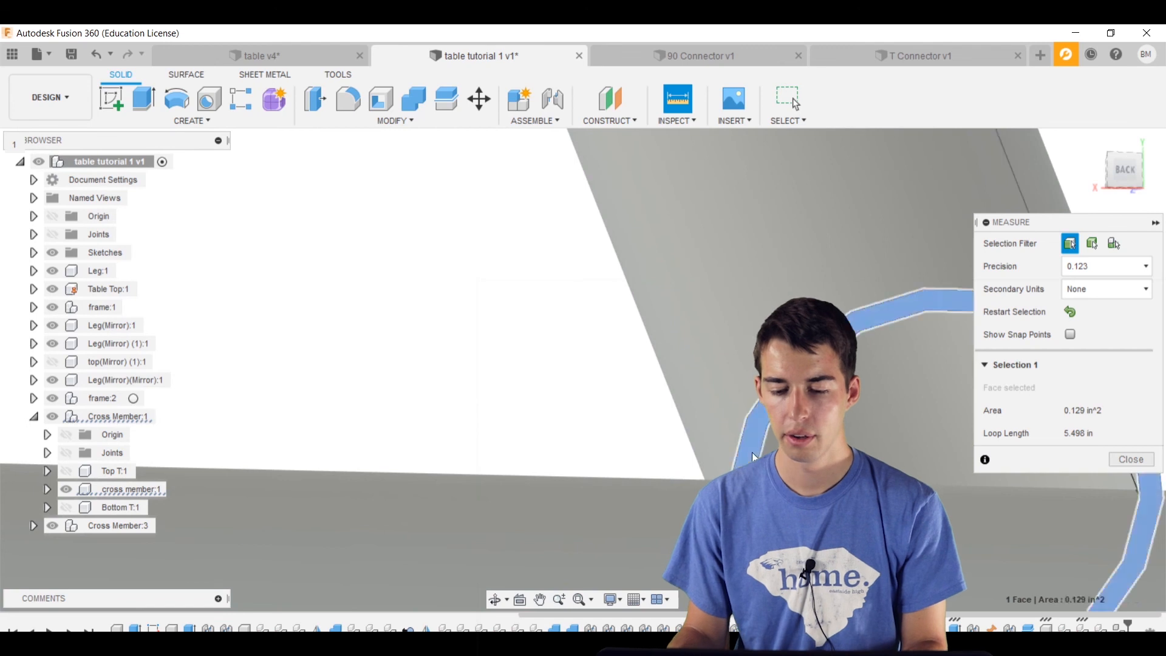
{"action": "left_click", "coordinate": [752, 453]}
{"action": "scroll", "coordinate": [633, 335], "scroll_direction": "down", "scroll_amount": 12}
{"action": "middle_click_drag", "start_coordinate": [578, 317], "coordinate": [566, 256], "text": "shift"}
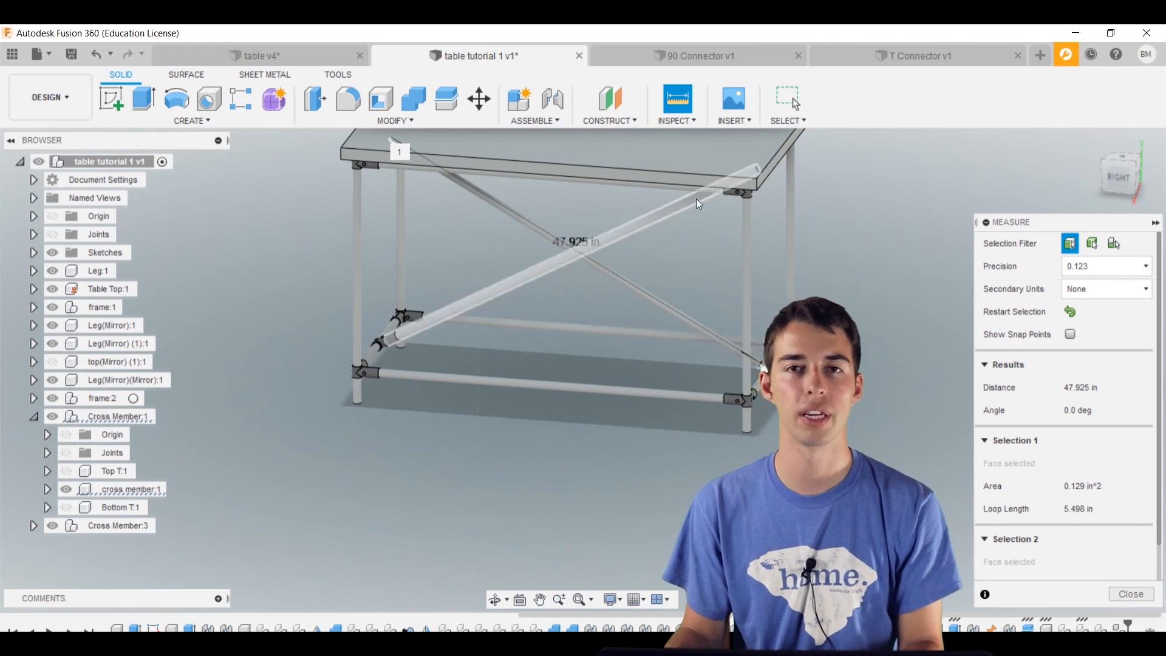
{"action": "left_click", "coordinate": [1133, 590]}
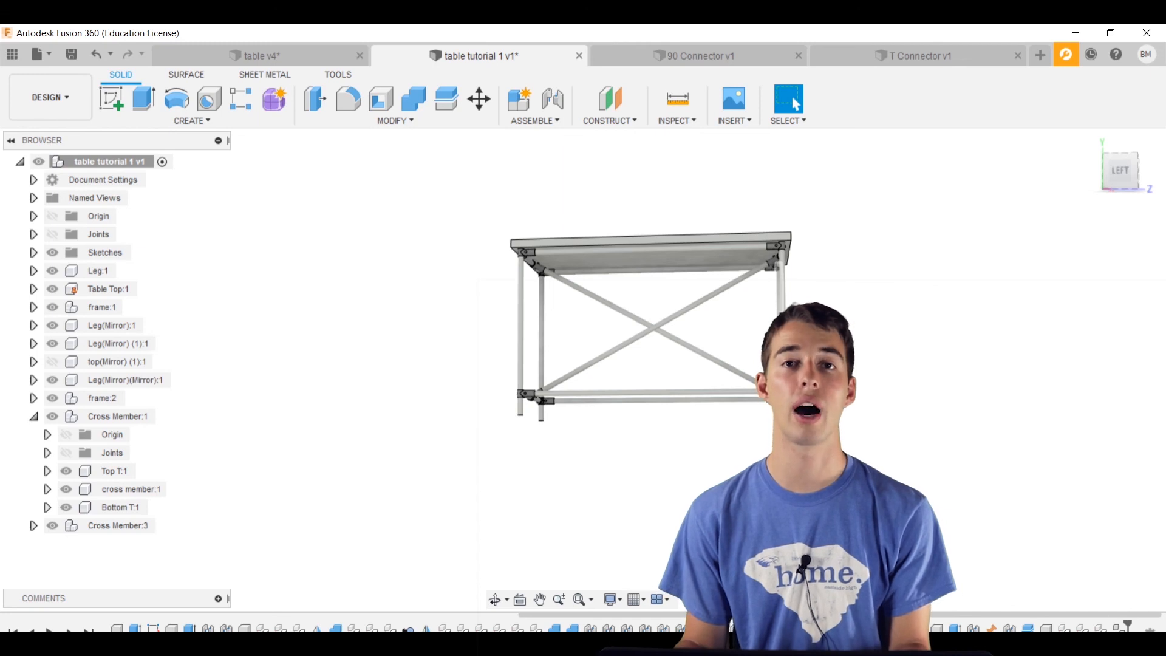
{"action": "scroll", "coordinate": [779, 326], "scroll_direction": "down", "scroll_amount": 1}
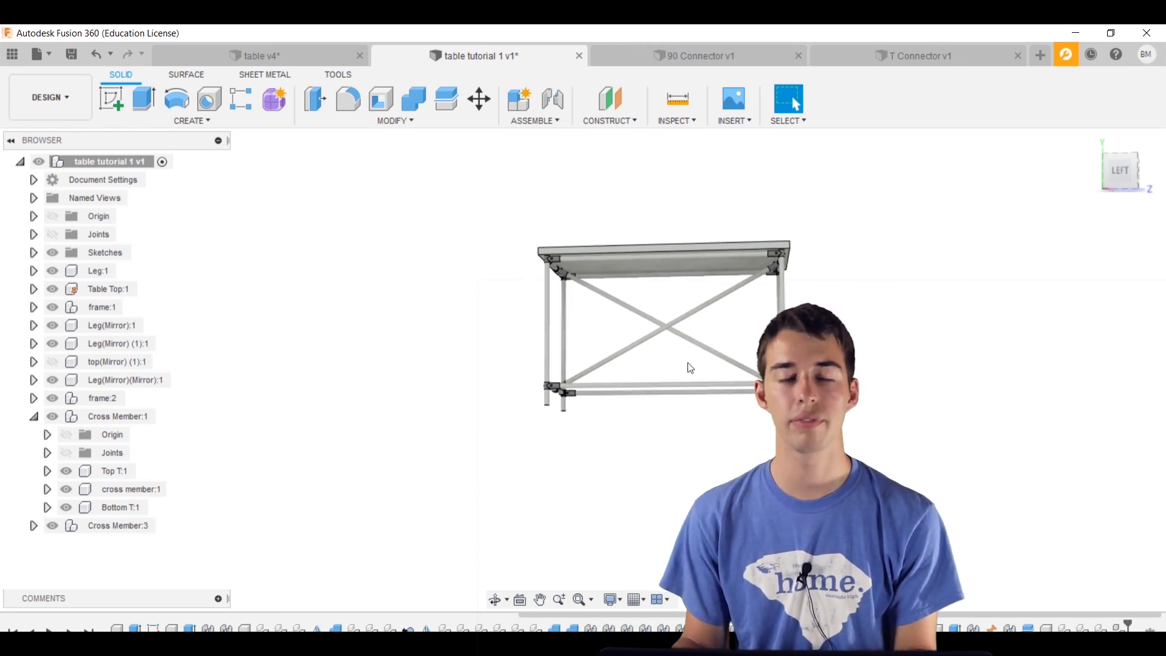
{"action": "middle_click_drag", "start_coordinate": [690, 364], "coordinate": [647, 373], "text": "shift"}
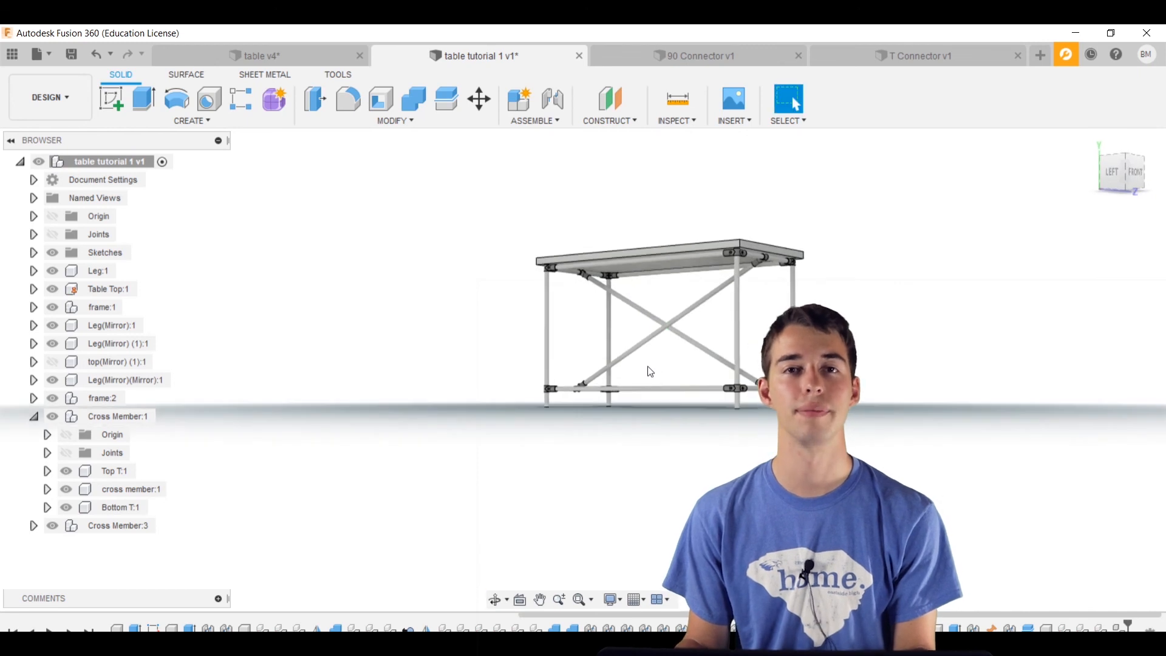